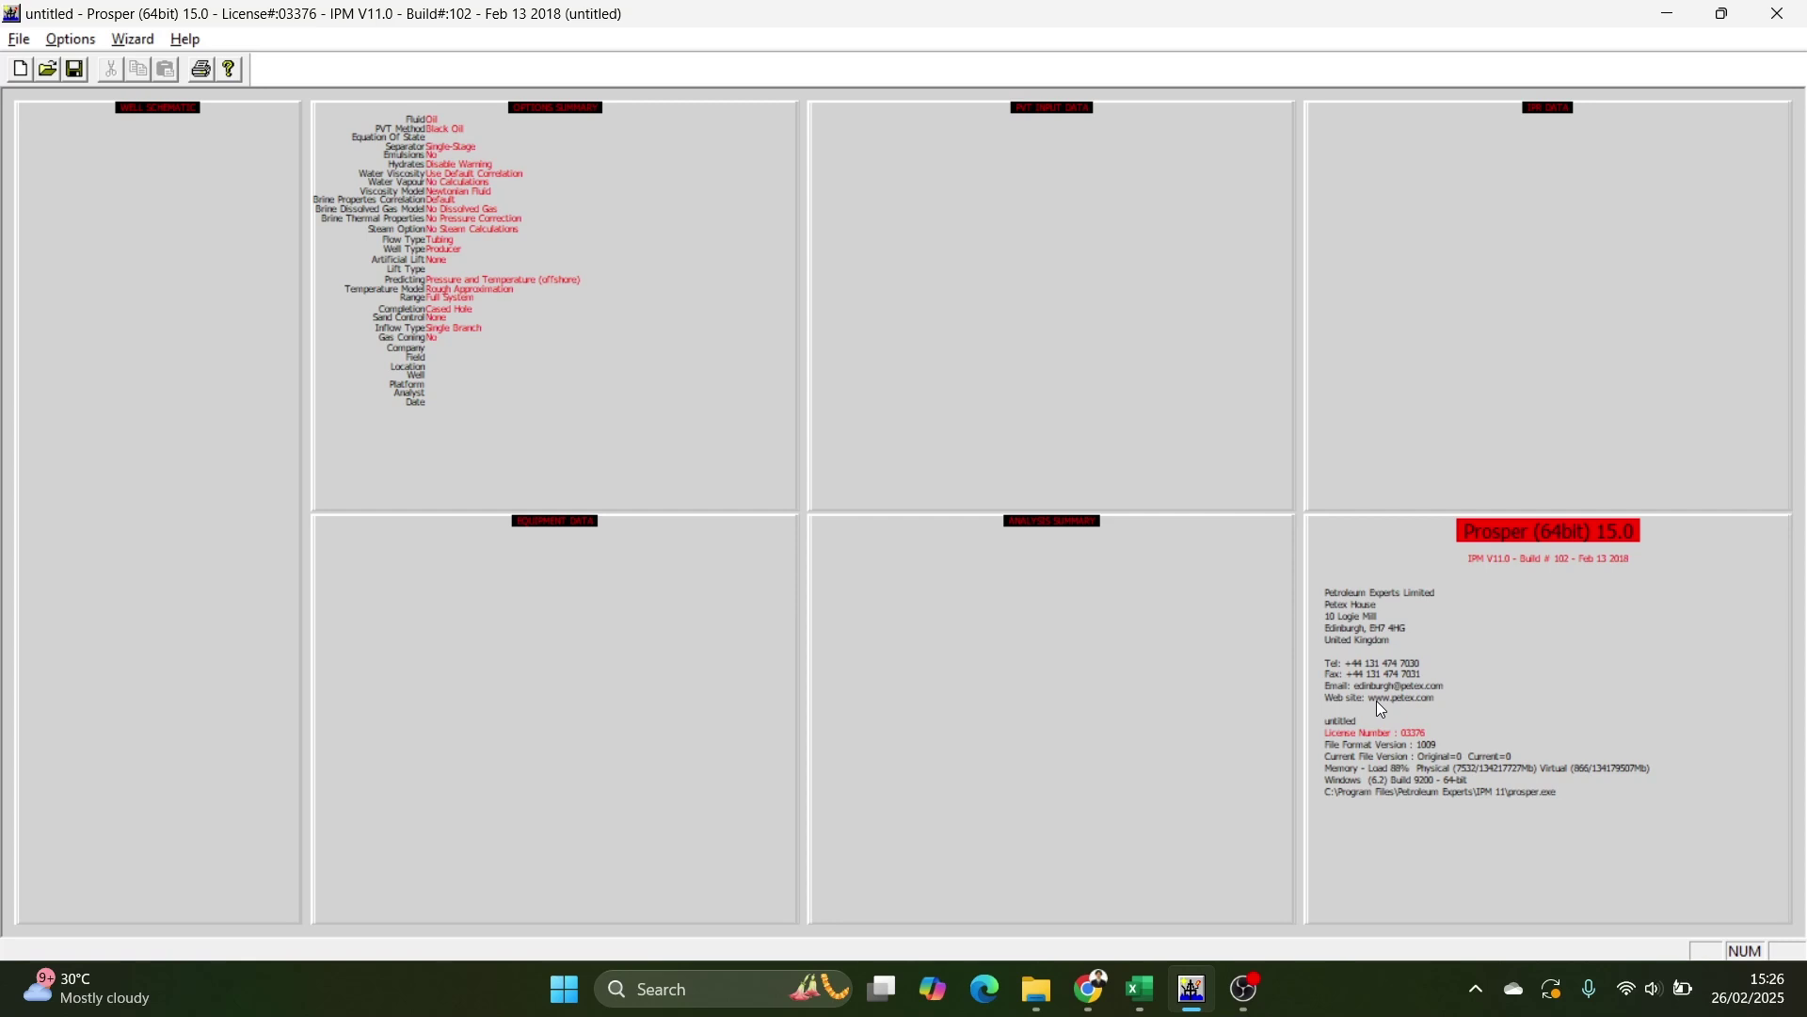
# Open the PROSPER online help manual, look over its opening page, and close it.
pyautogui.click(189, 41)
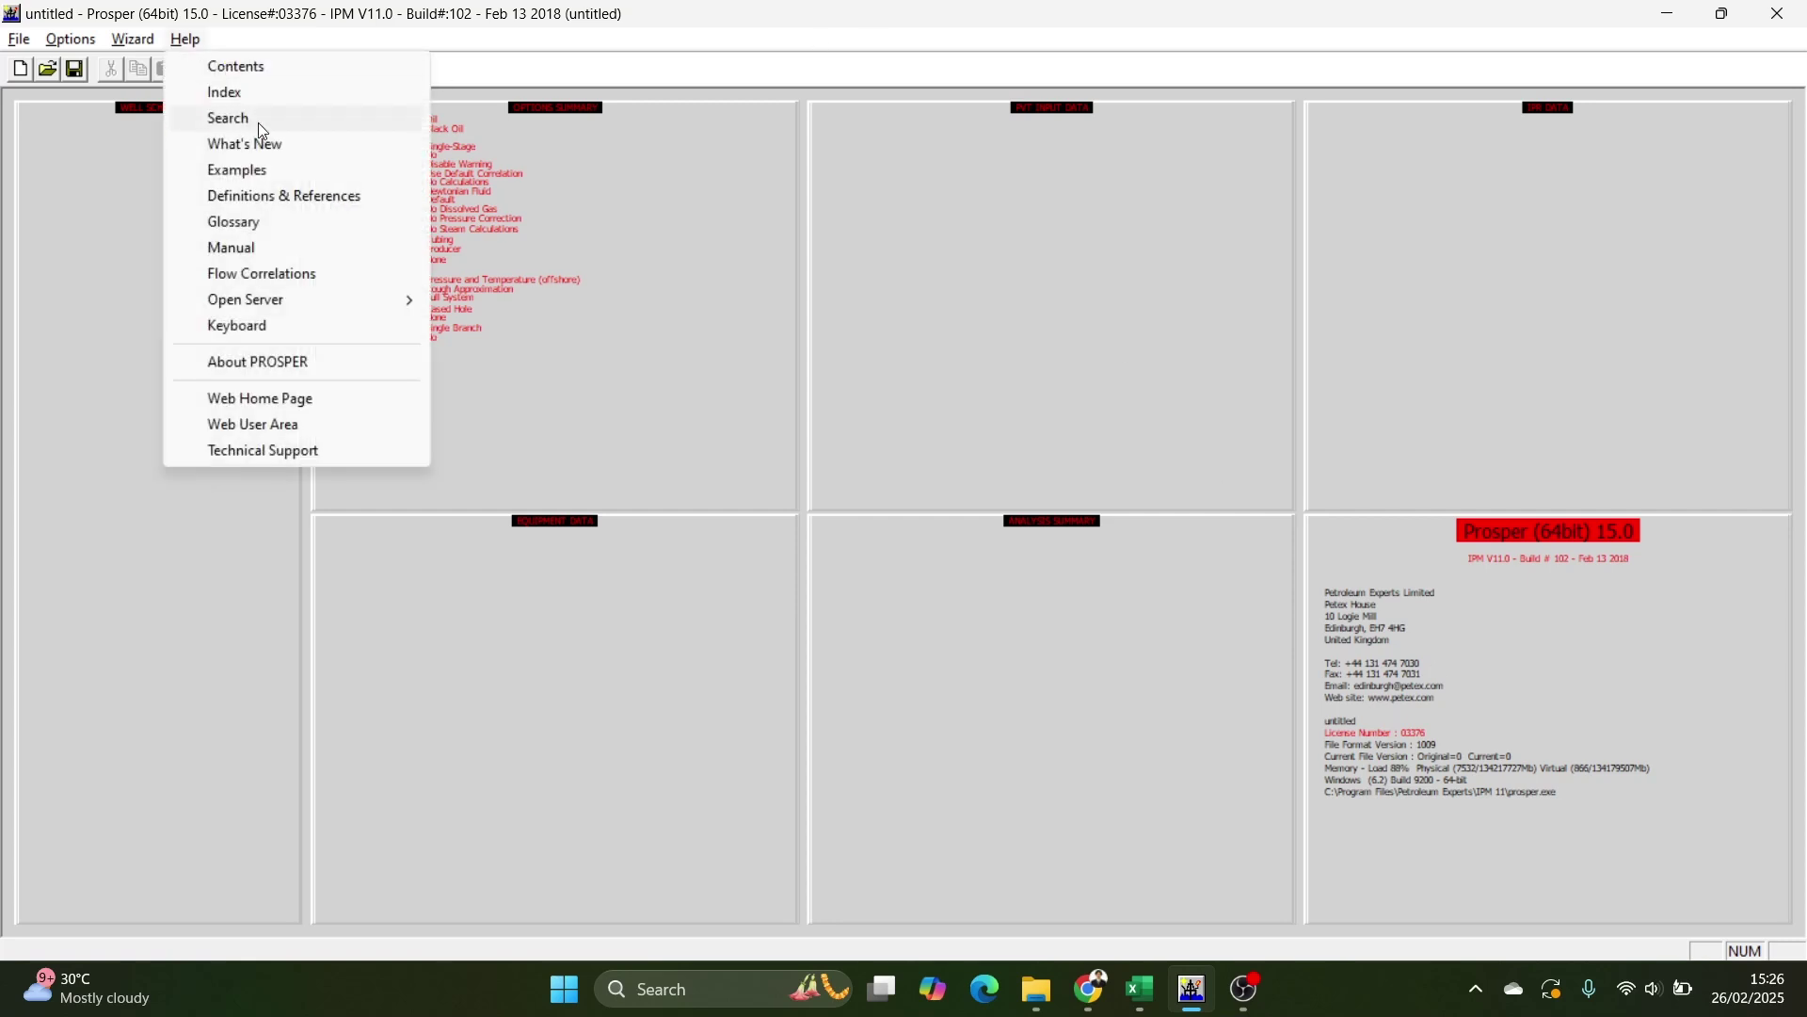
pyautogui.click(259, 68)
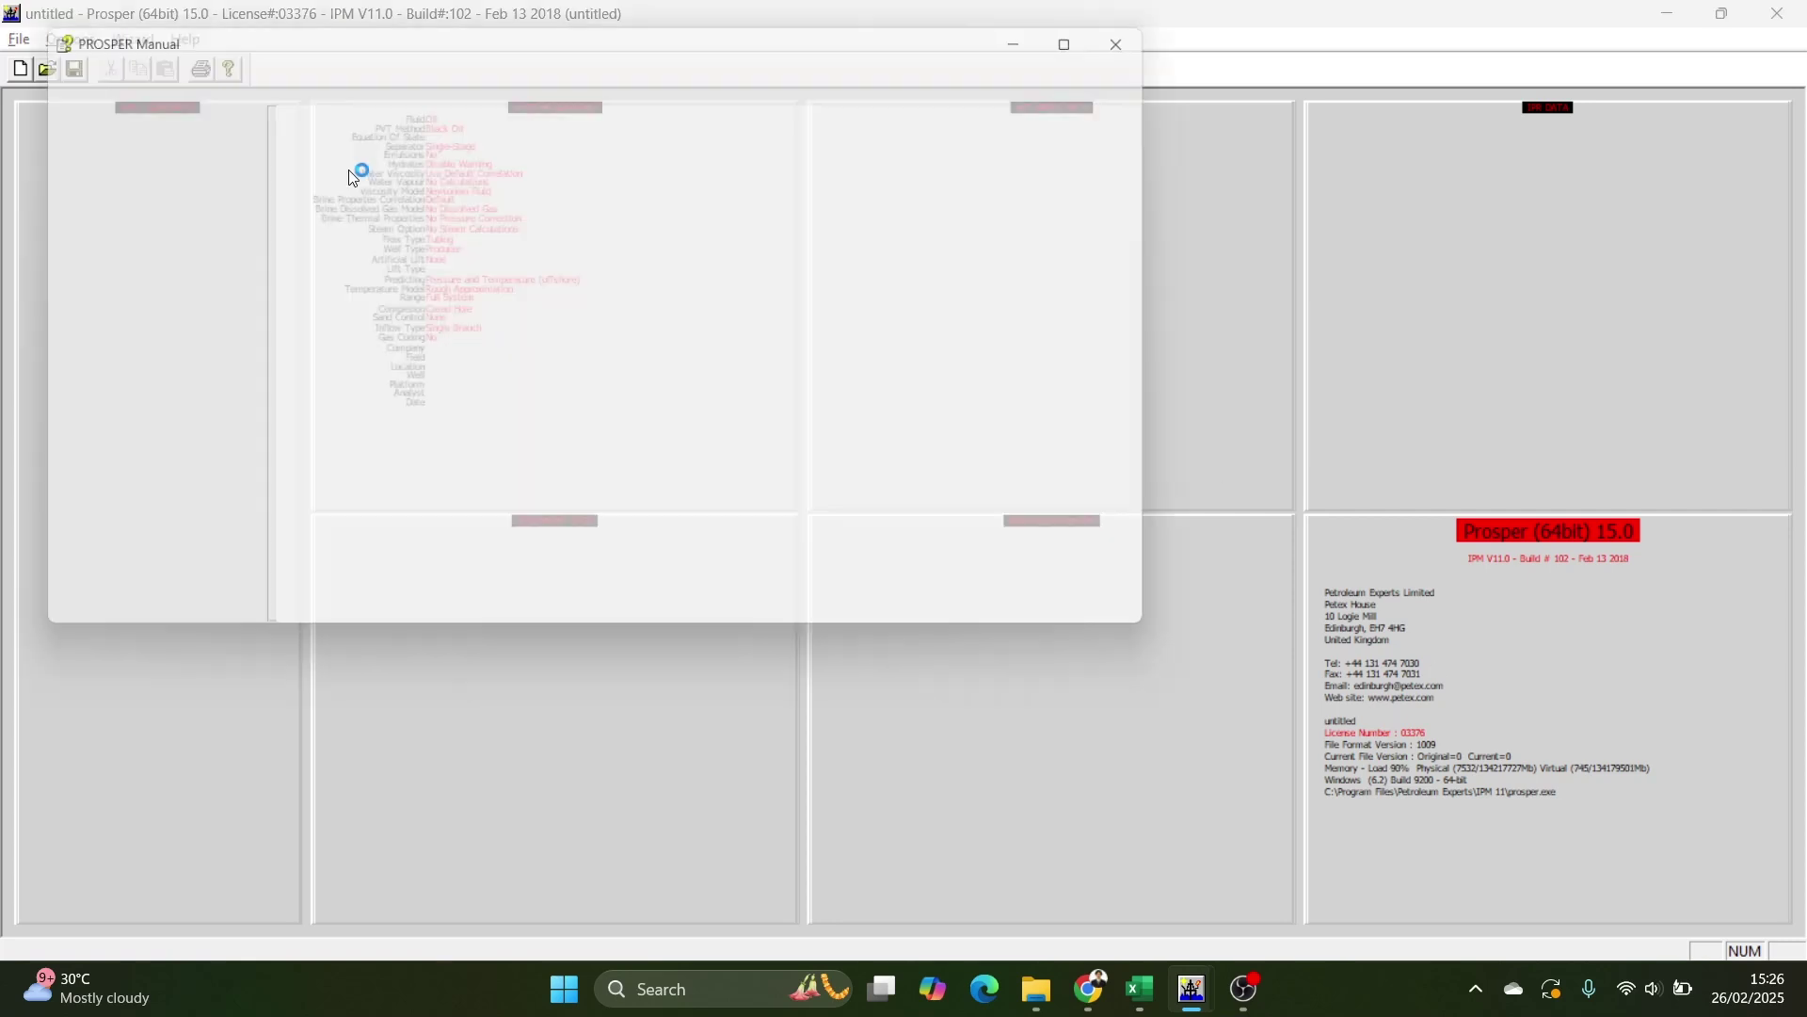
pyautogui.moveTo(1196, 218); pyautogui.dragTo(1240, 222)
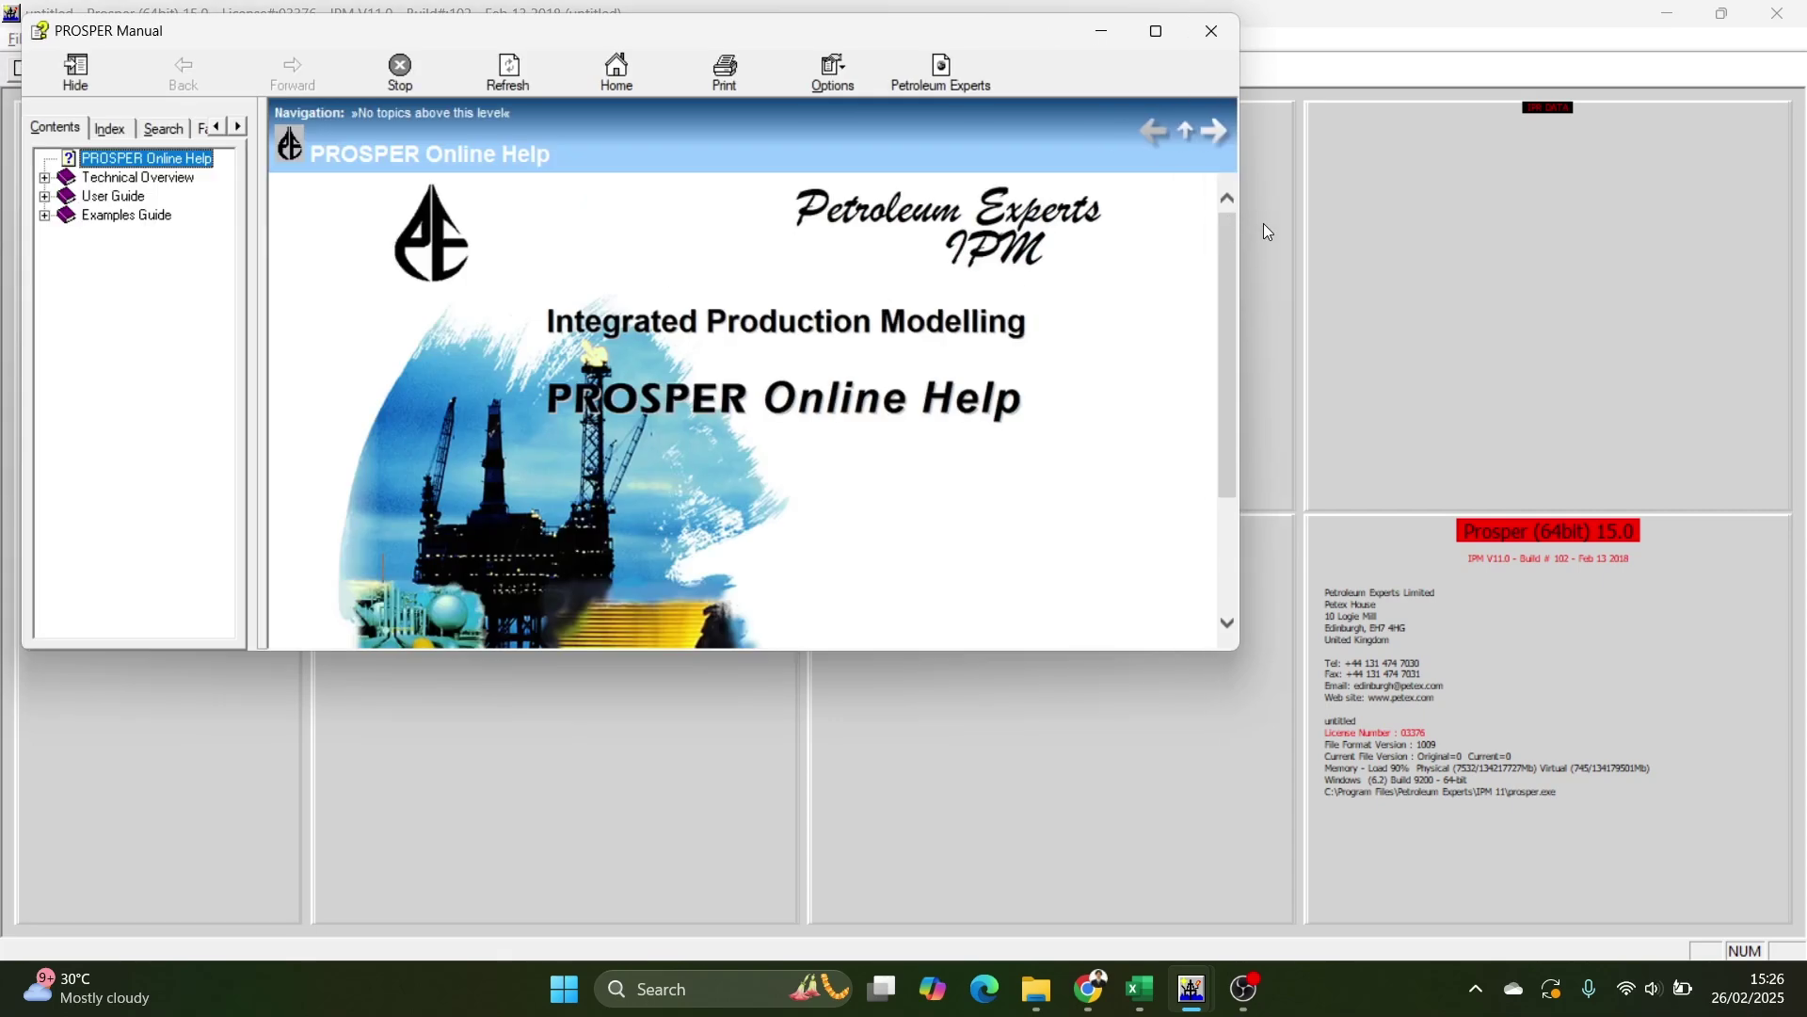
pyautogui.click(992, 265)
pyautogui.scroll(-2, 818, 338)
pyautogui.scroll(2, 818, 338)
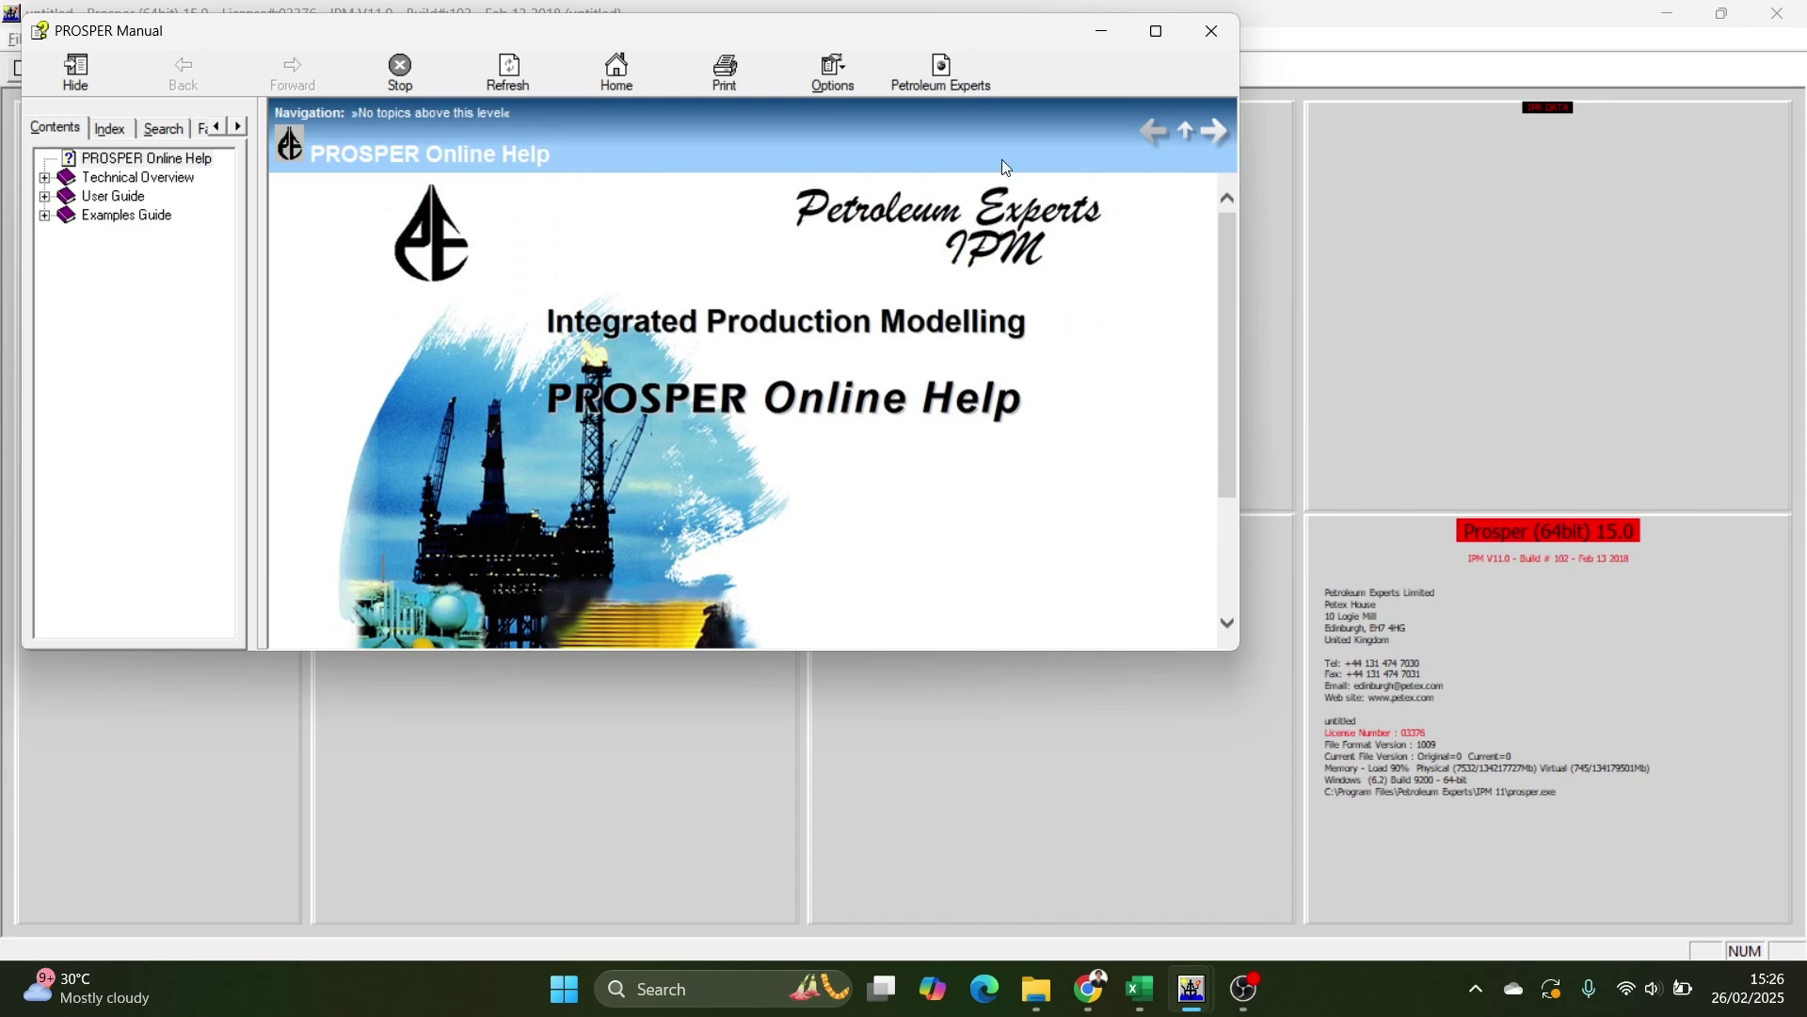
pyautogui.click(1245, 57)
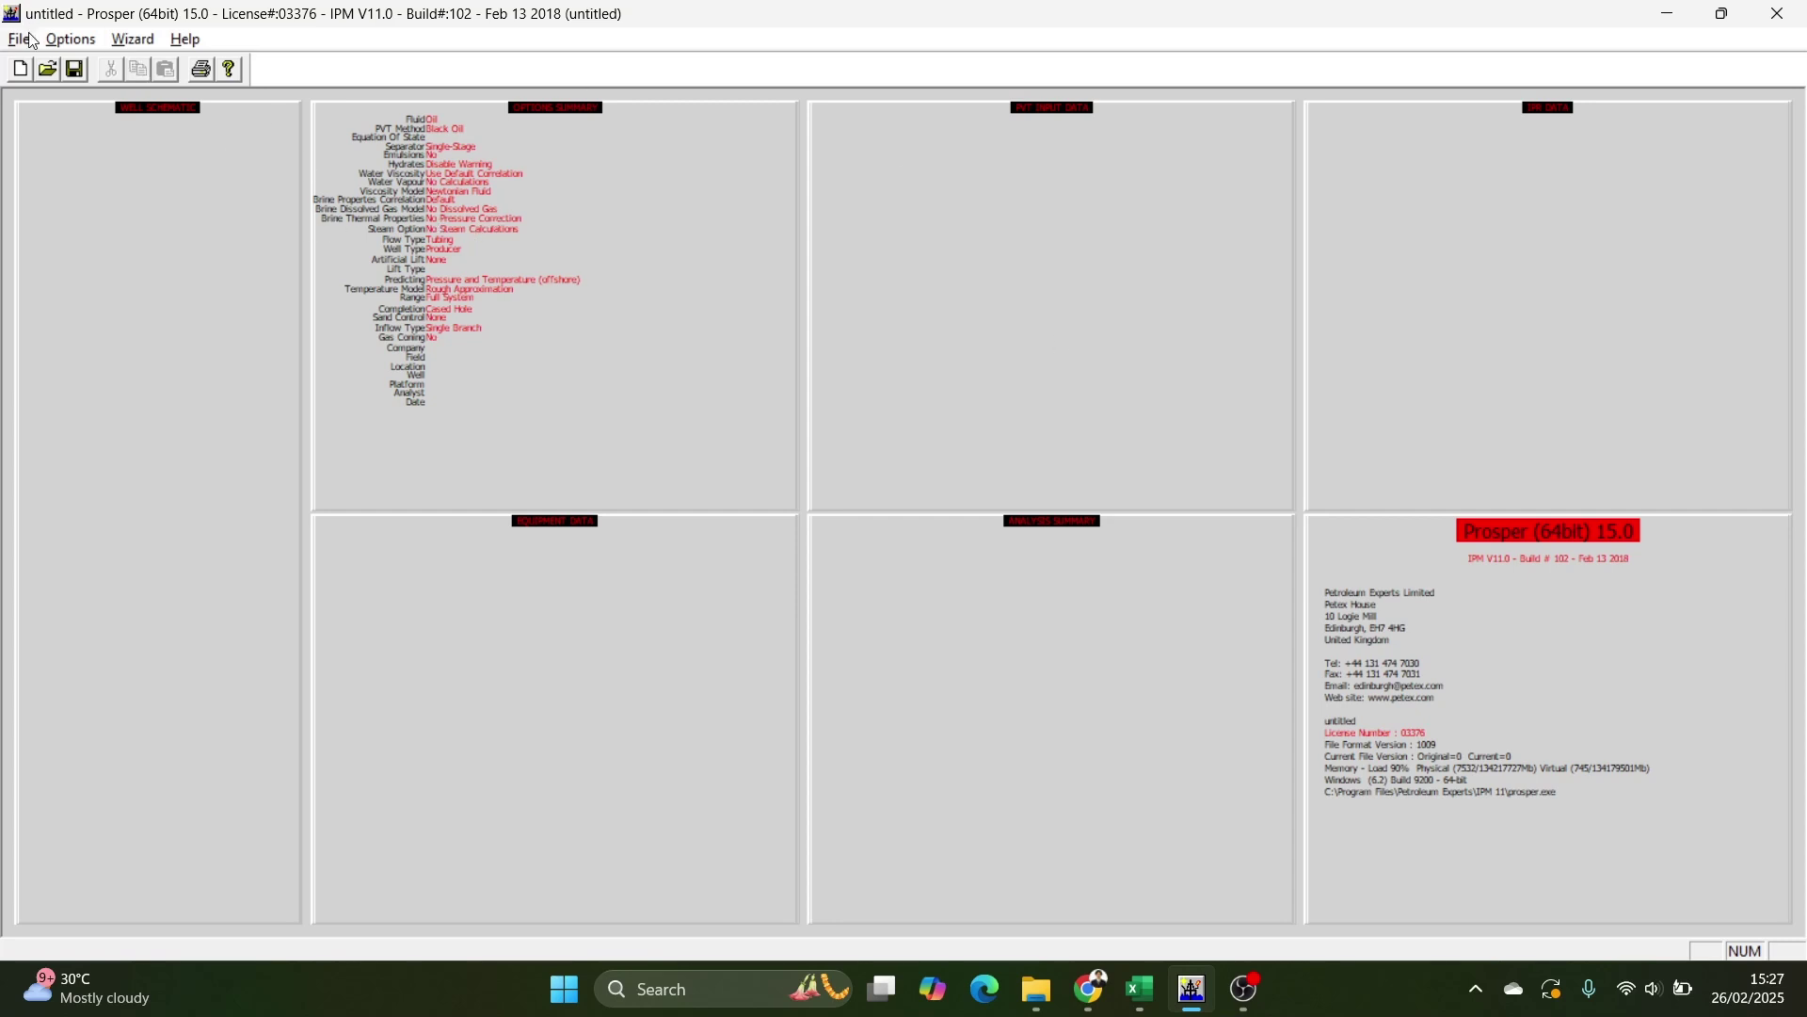
pyautogui.click(70, 40)
pyautogui.click(165, 68)
pyautogui.click(70, 39)
pyautogui.moveTo(34, 44)
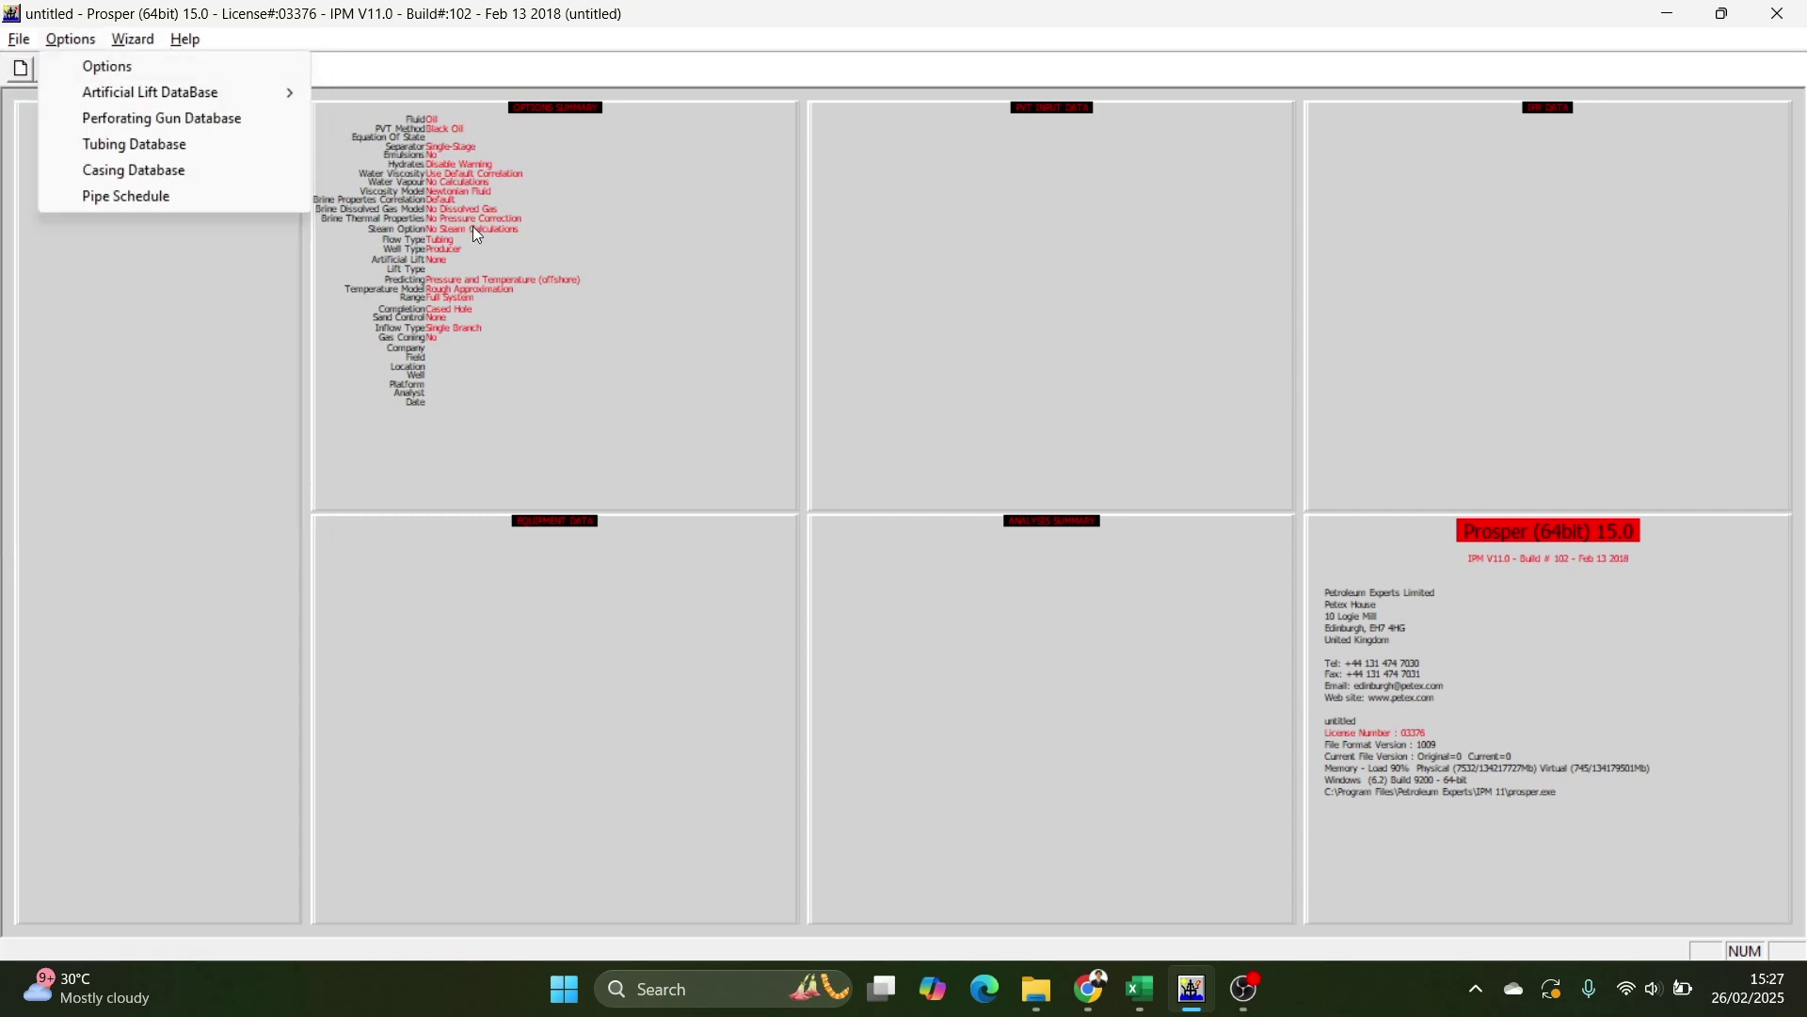
pyautogui.click(262, 528)
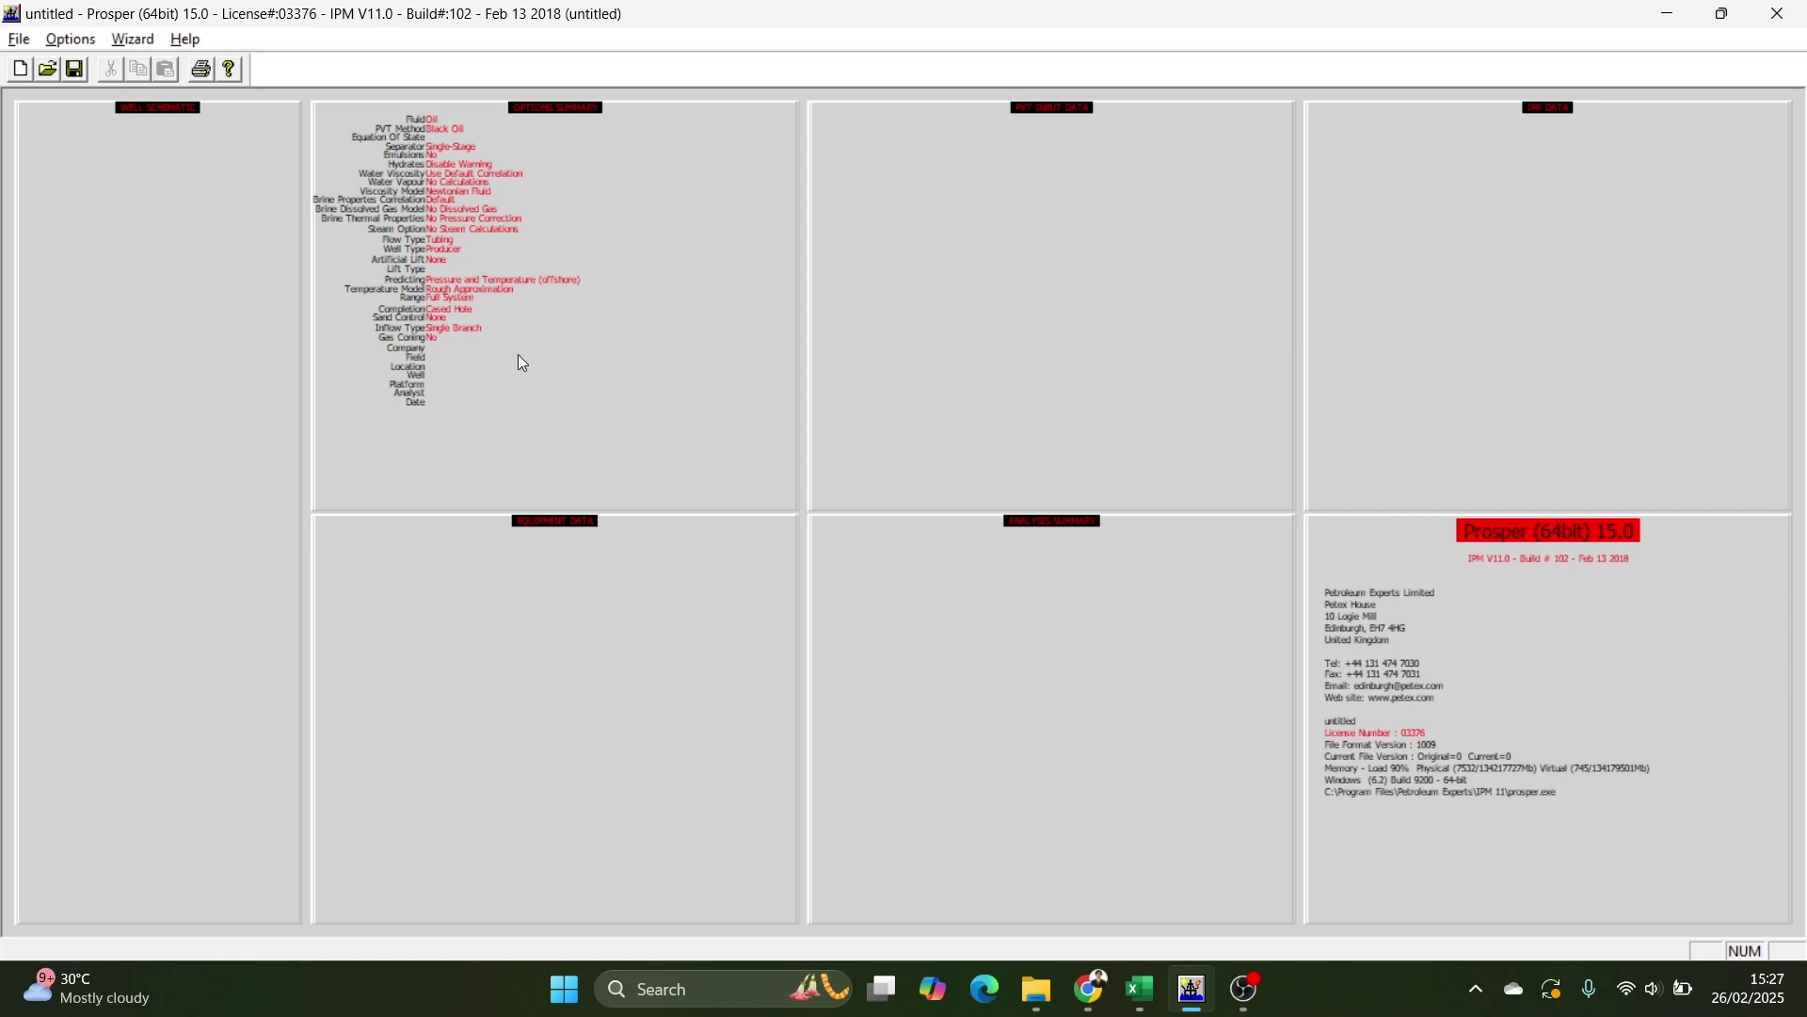
# Switch to the DataProsperExample workbook in Excel and examine its PVT, correlation, deviation survey, downhole equipment, heat capacity and geothermal tables, then return to Prosper.
pyautogui.click(1140, 988)
pyautogui.scroll(-2, 598, 480)
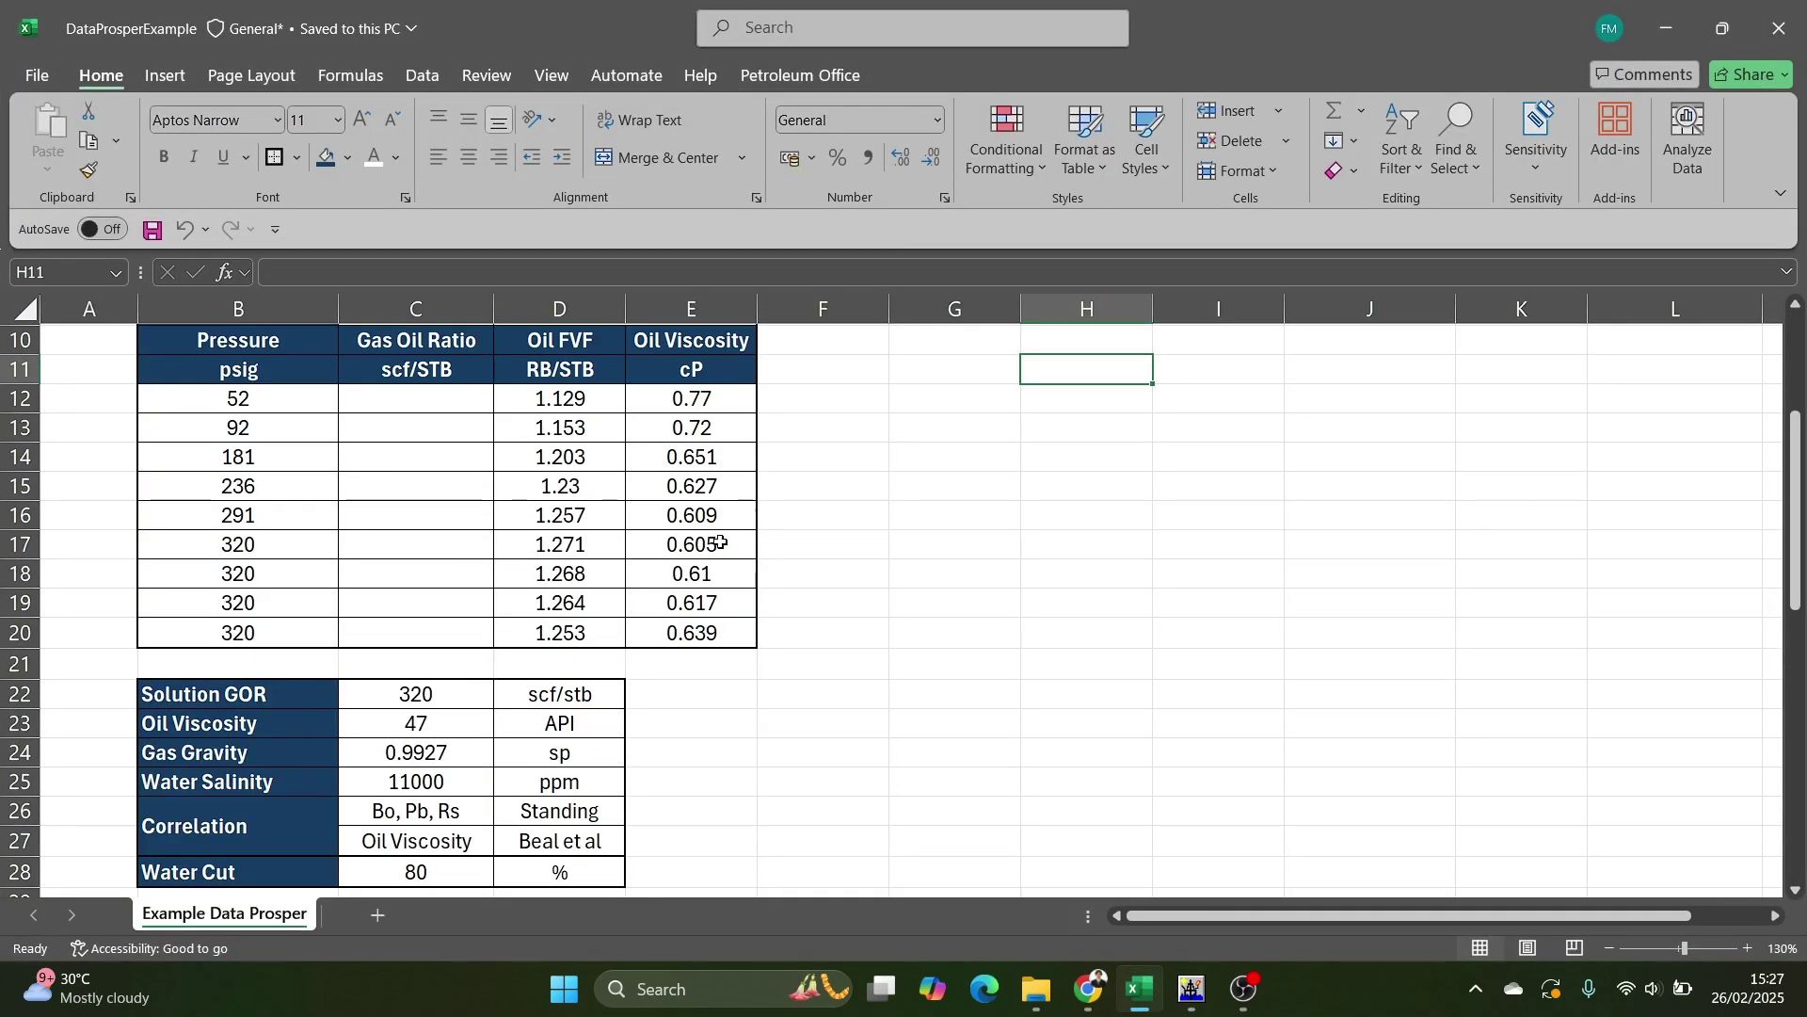
pyautogui.scroll(3, 720, 543)
pyautogui.scroll(-8, 553, 520)
pyautogui.scroll(-10, 538, 486)
pyautogui.scroll(14, 539, 486)
pyautogui.scroll(4, 538, 486)
pyautogui.scroll(-3, 592, 558)
pyautogui.scroll(-8, 592, 558)
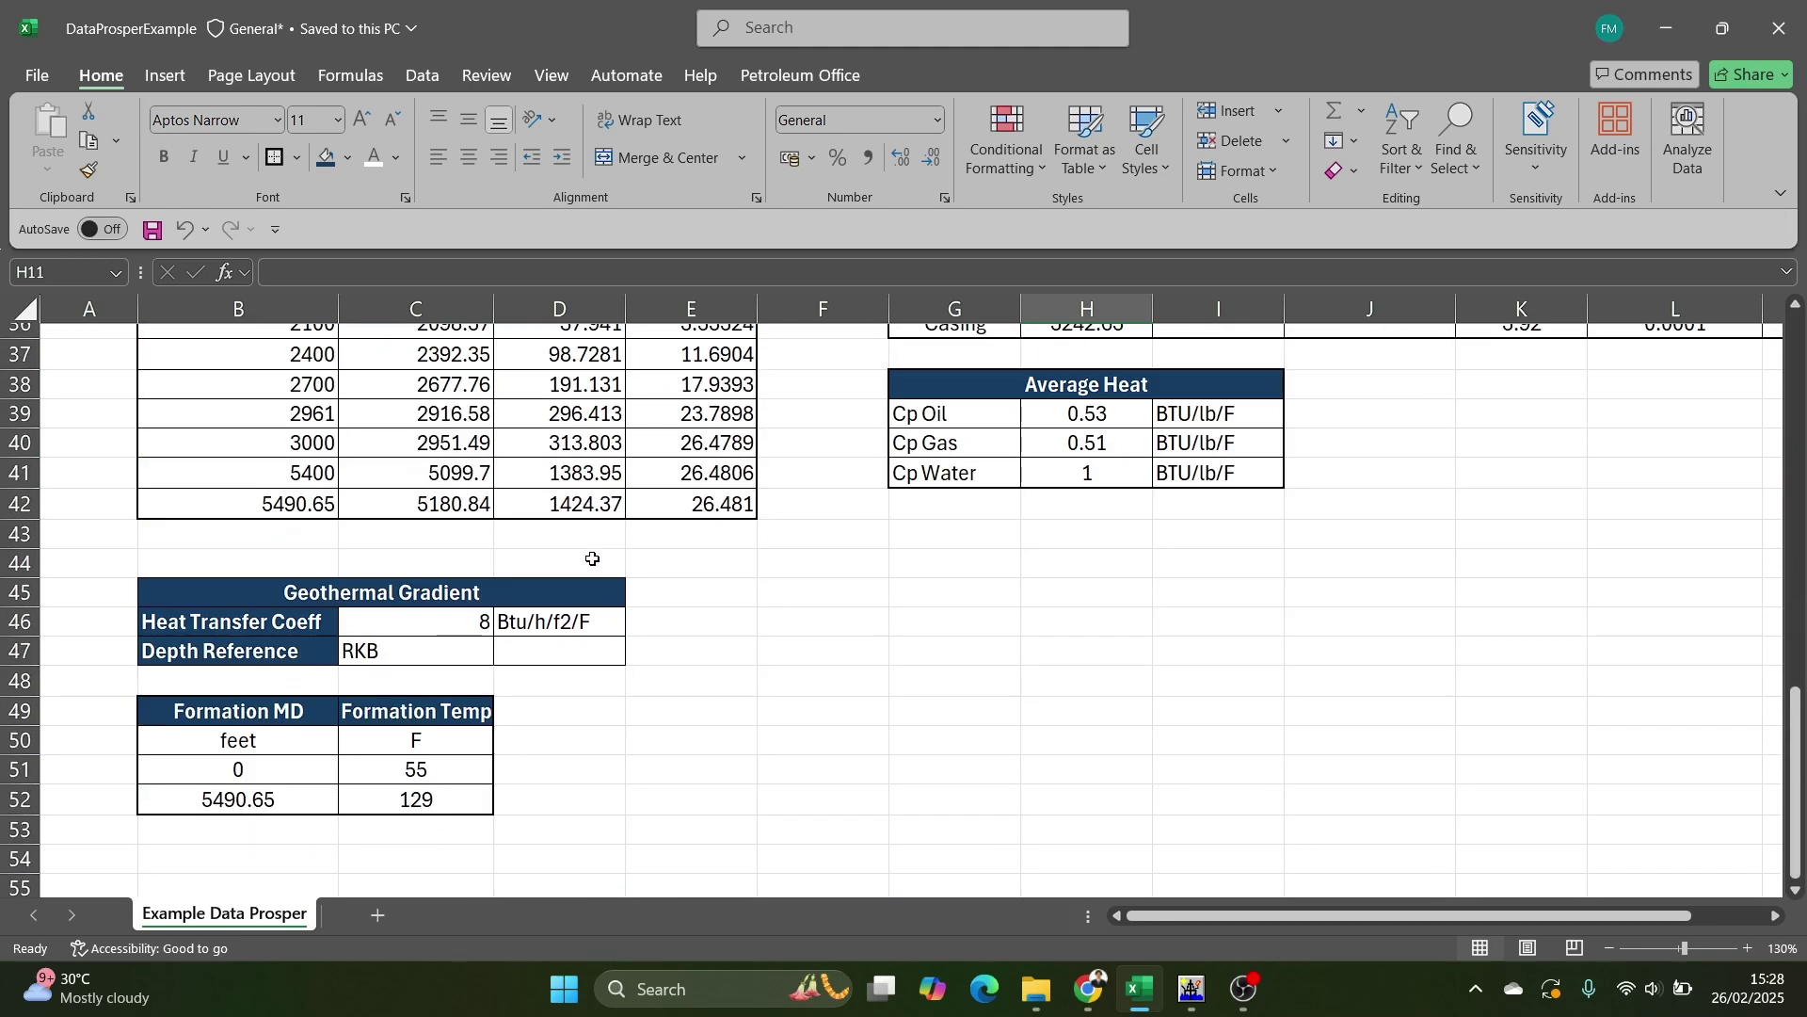
pyautogui.scroll(10, 592, 558)
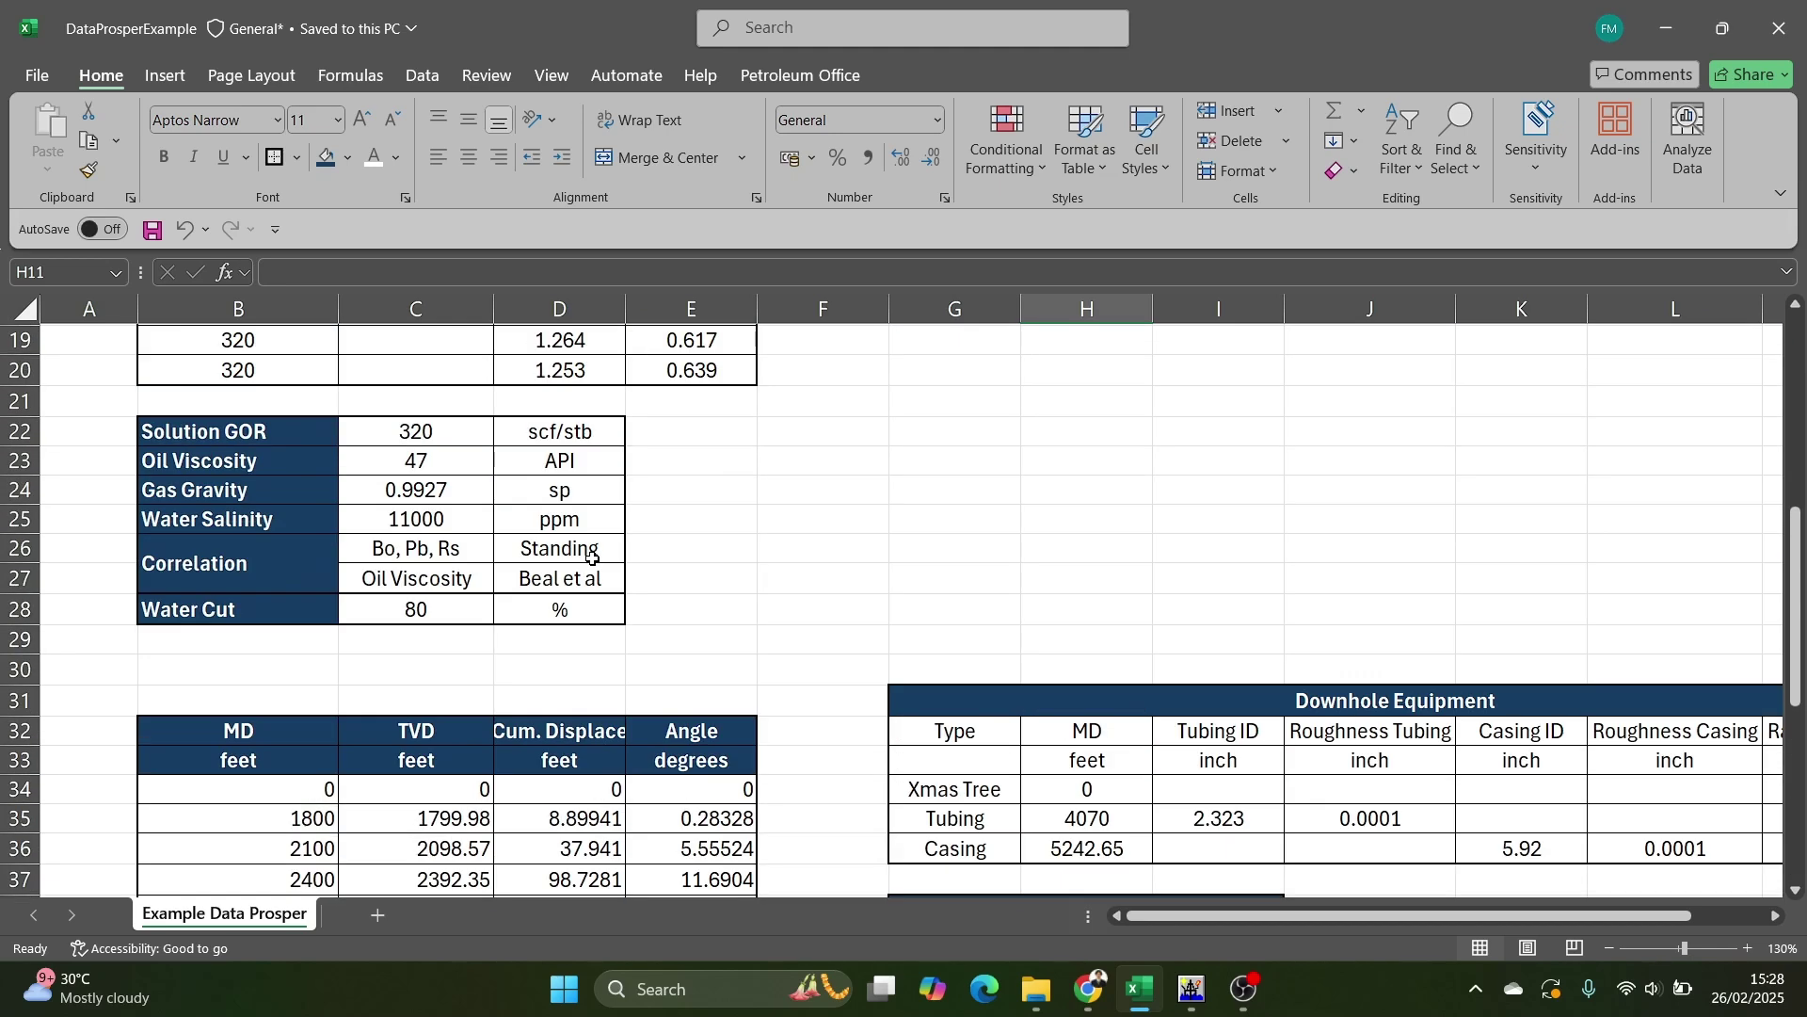
pyautogui.scroll(2, 592, 558)
pyautogui.scroll(-4, 592, 558)
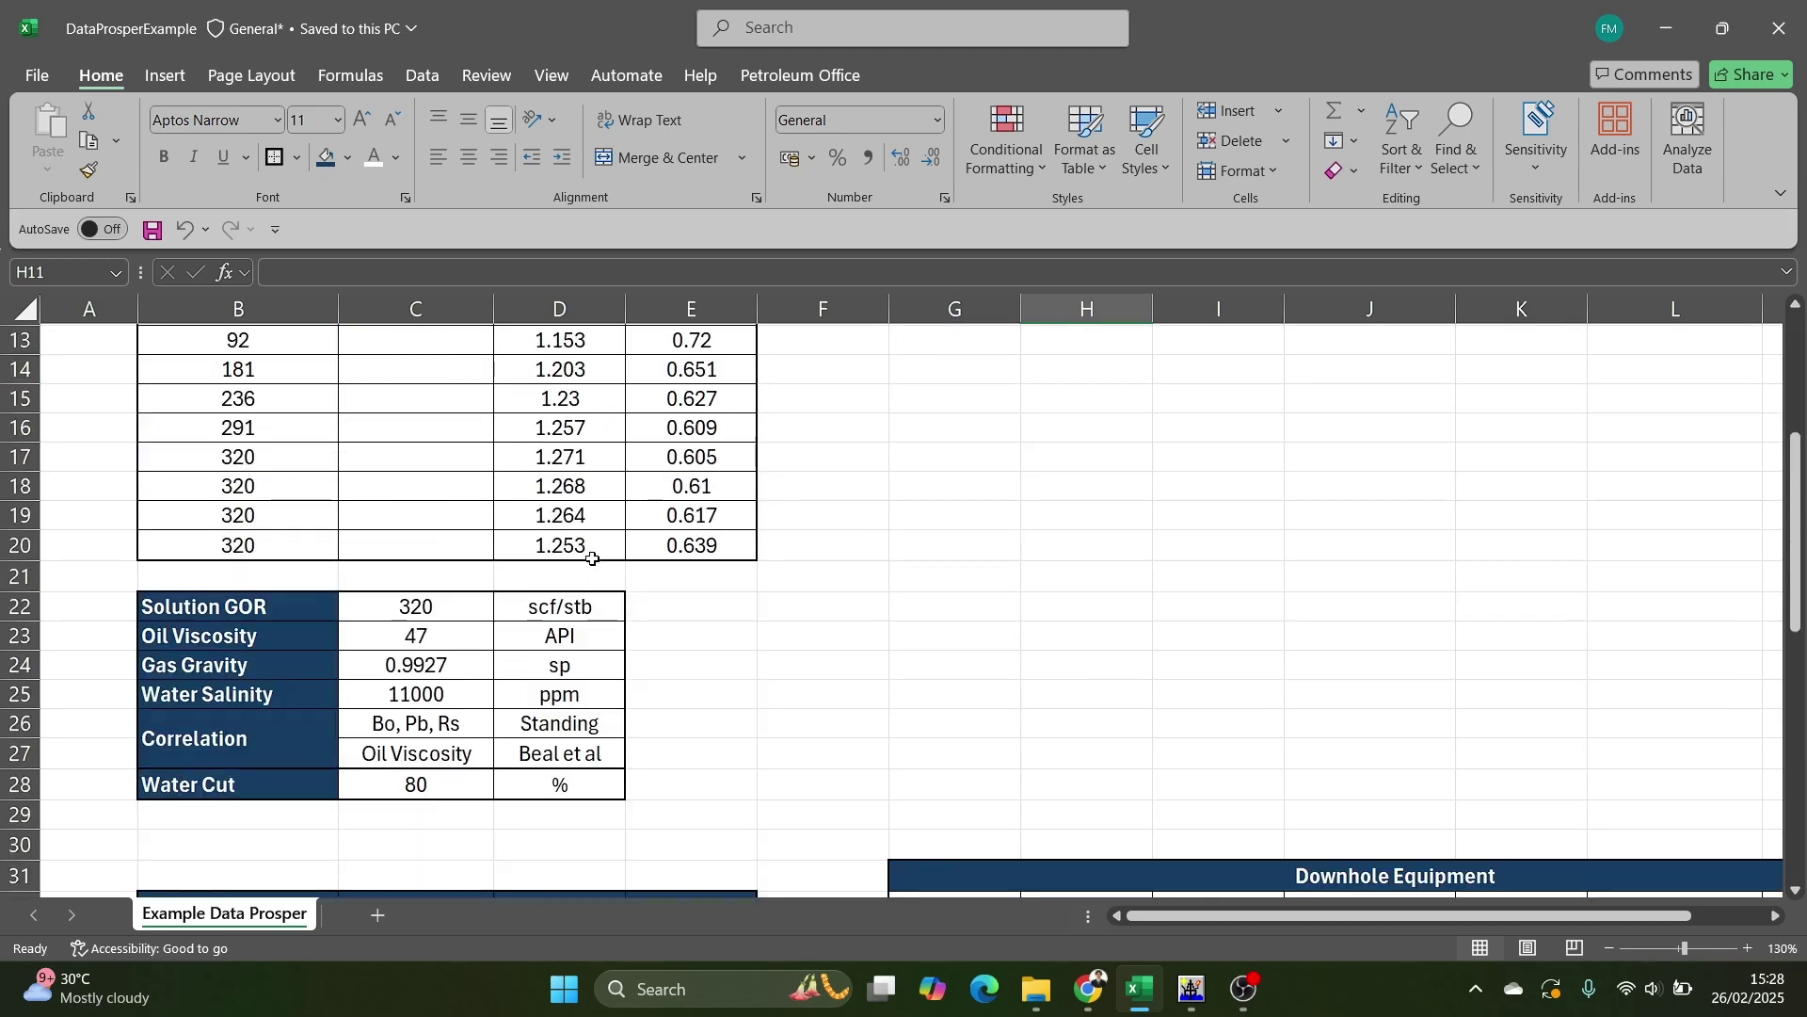
pyautogui.scroll(4, 552, 517)
pyautogui.scroll(-10, 565, 525)
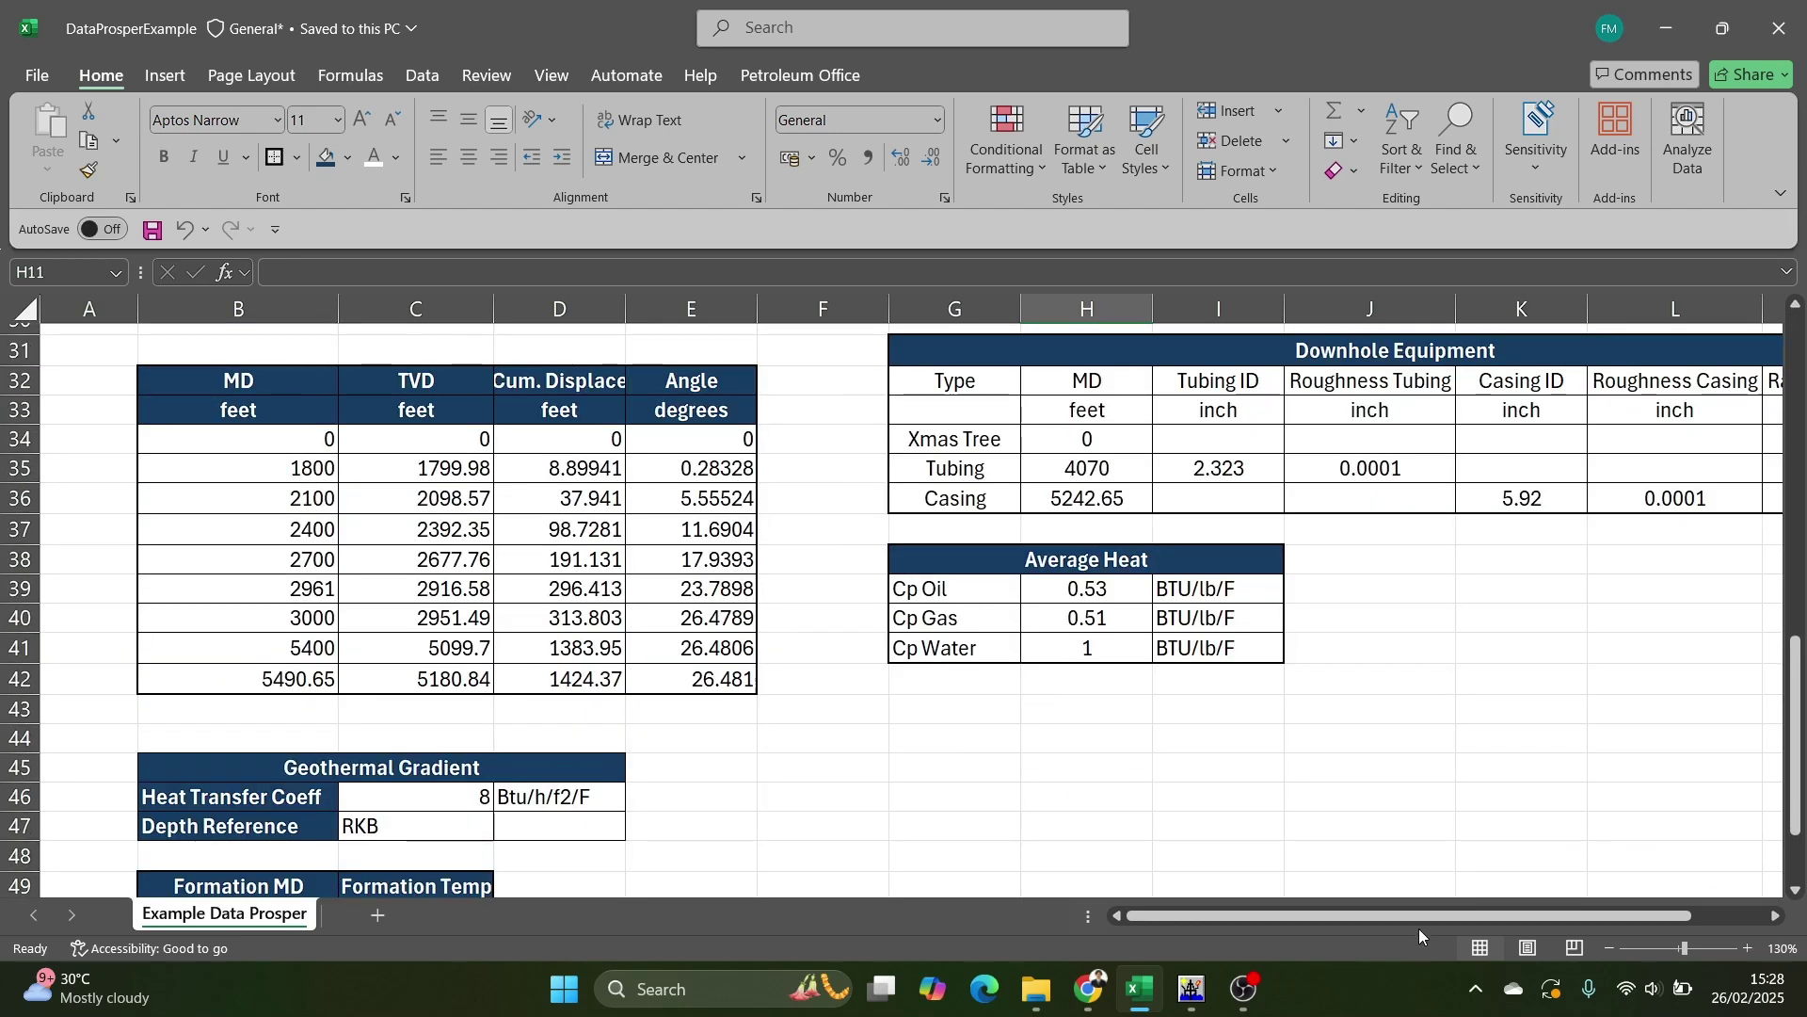
pyautogui.moveTo(1431, 917); pyautogui.dragTo(1191, 838)
pyautogui.scroll(3, 1190, 838)
pyautogui.scroll(-2, 758, 713)
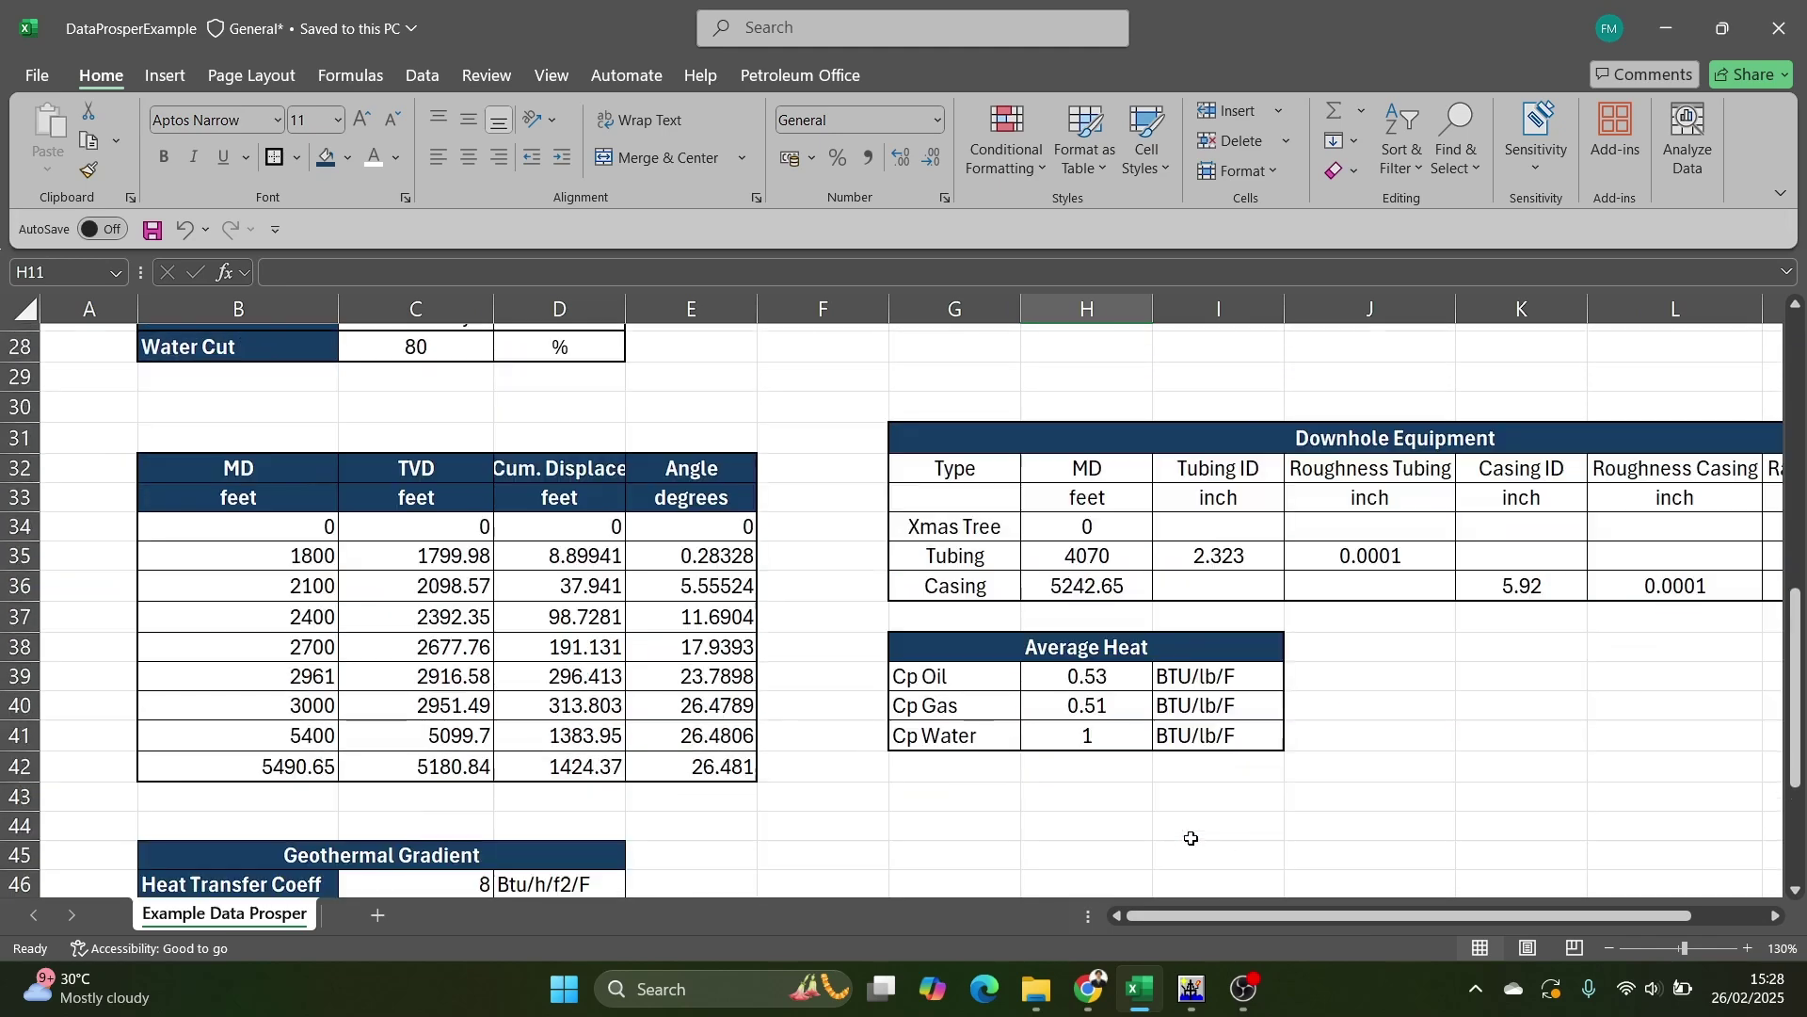
pyautogui.scroll(-3, 654, 711)
pyautogui.scroll(9, 653, 712)
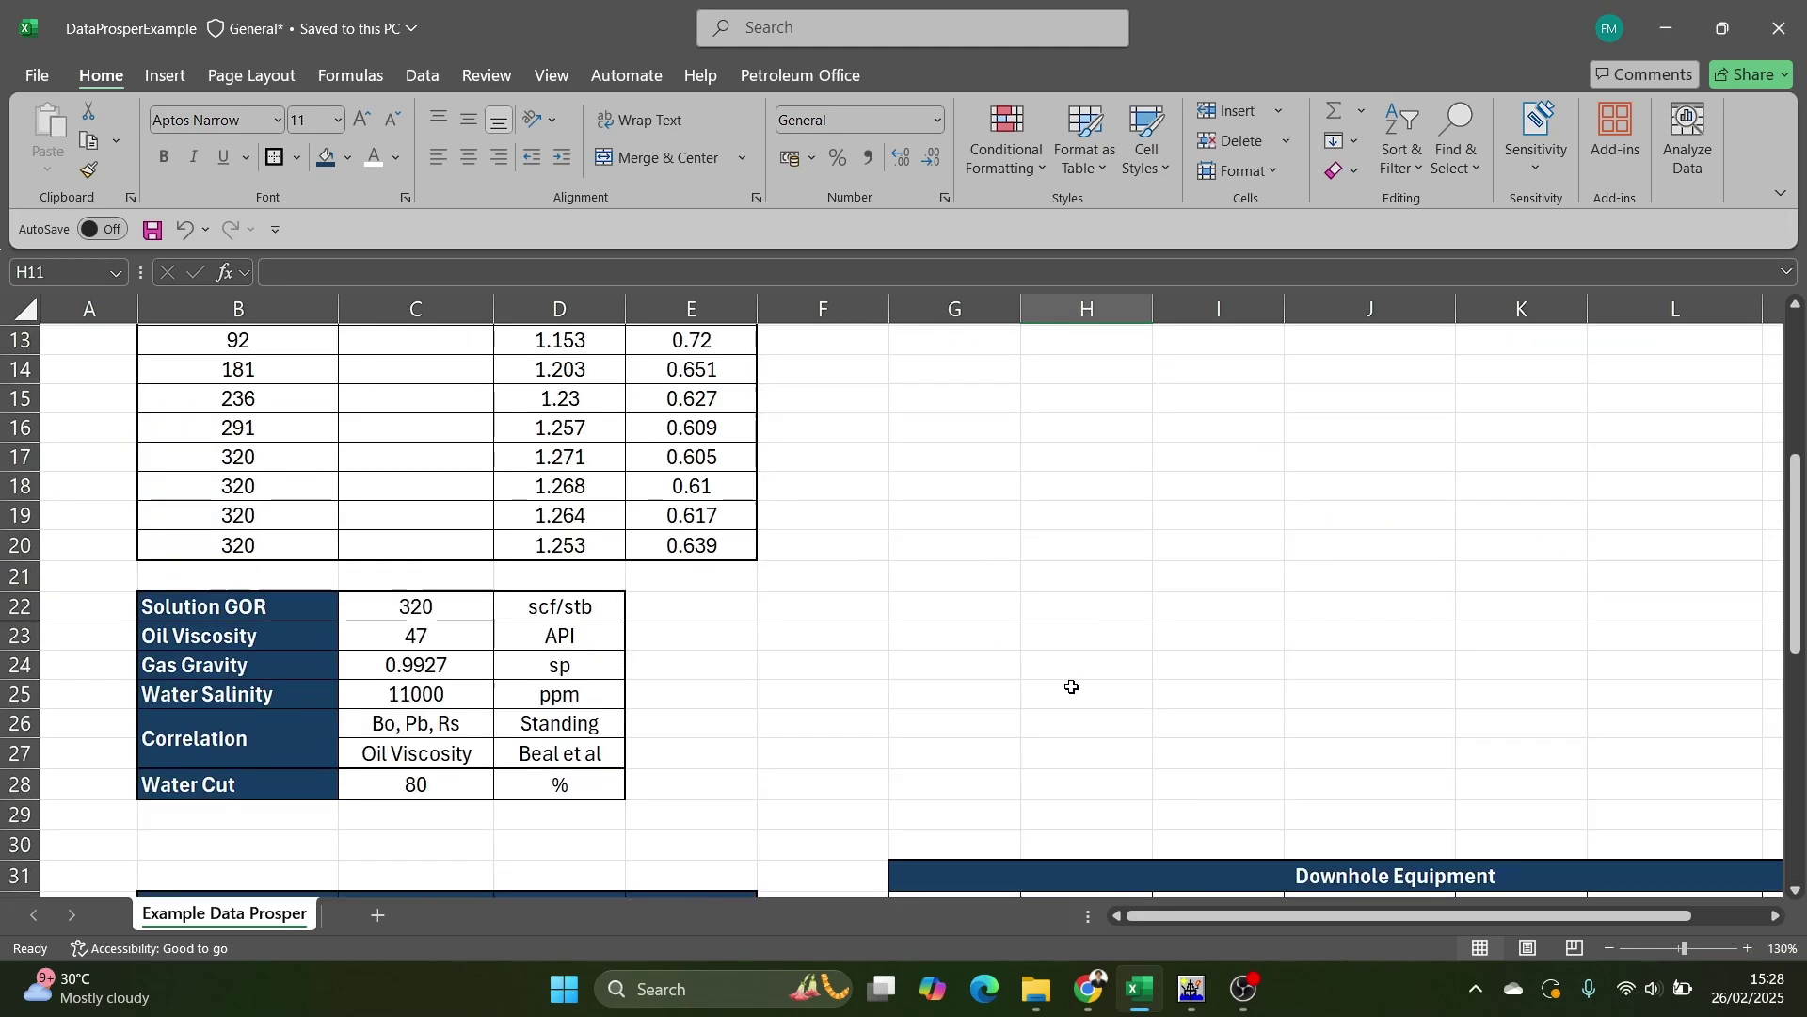
pyautogui.scroll(3, 1450, 362)
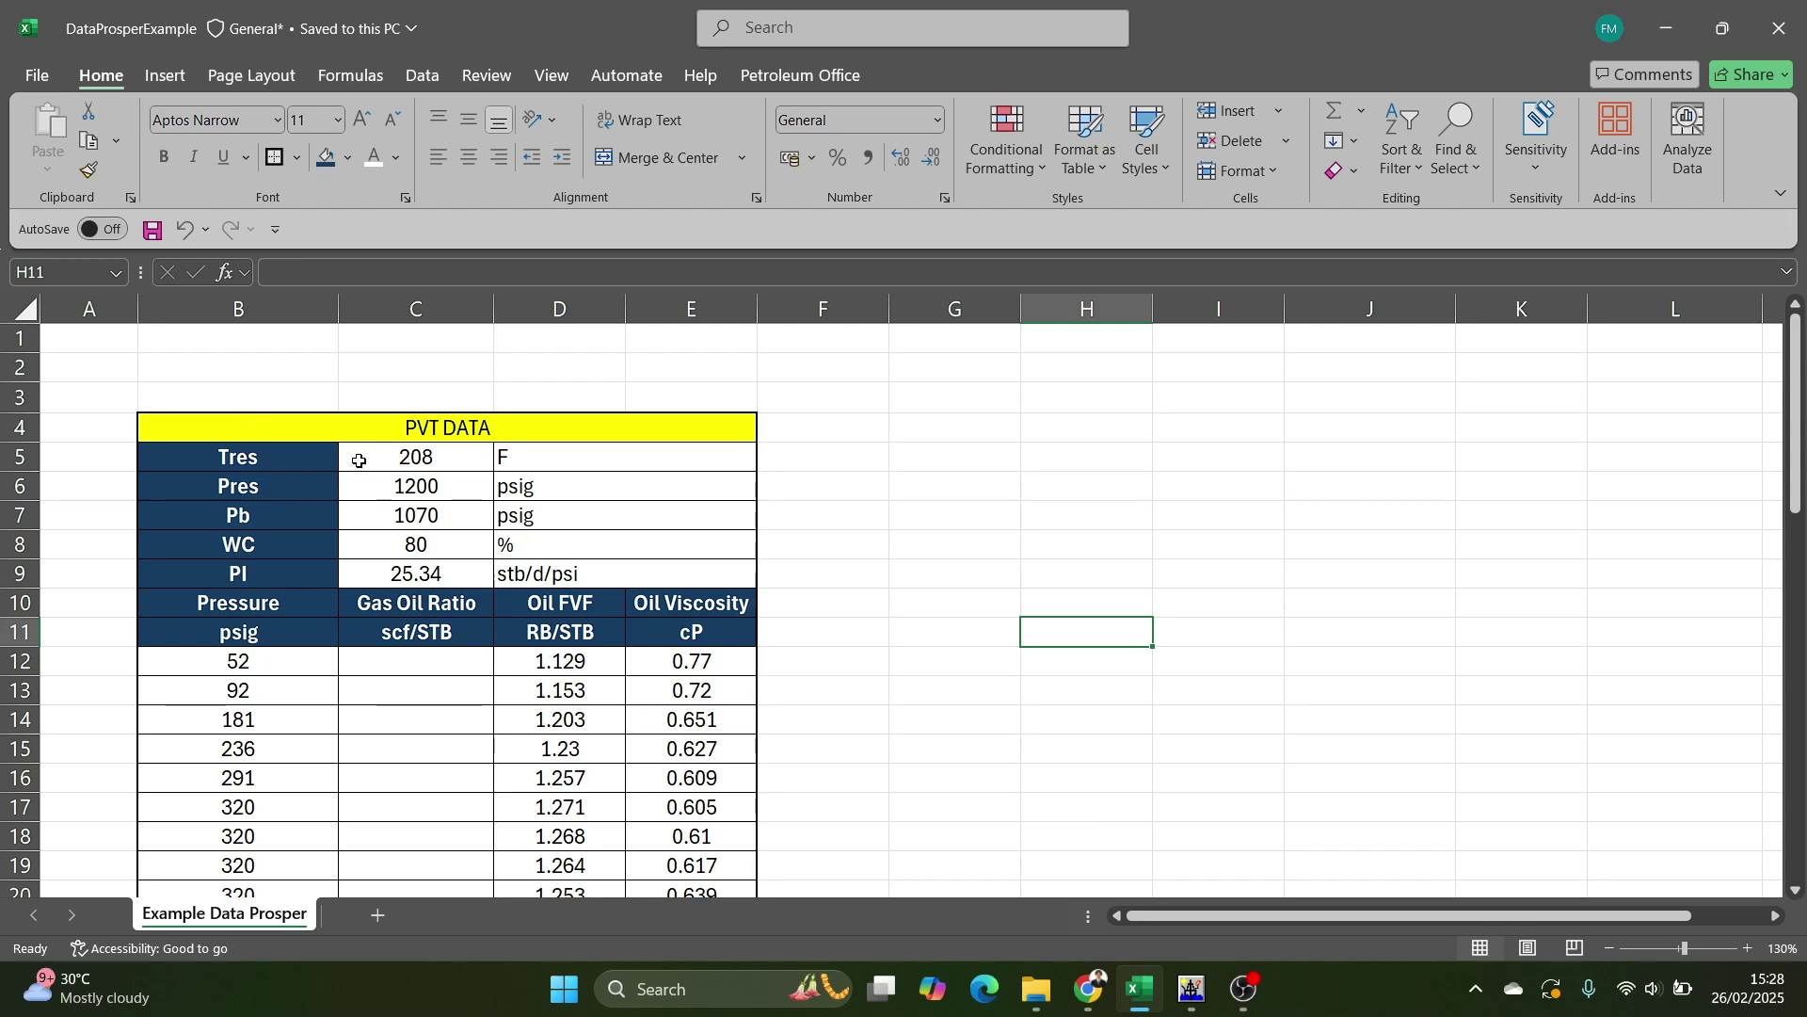
pyautogui.scroll(-2, 482, 471)
pyautogui.scroll(1, 482, 470)
pyautogui.scroll(-11, 508, 457)
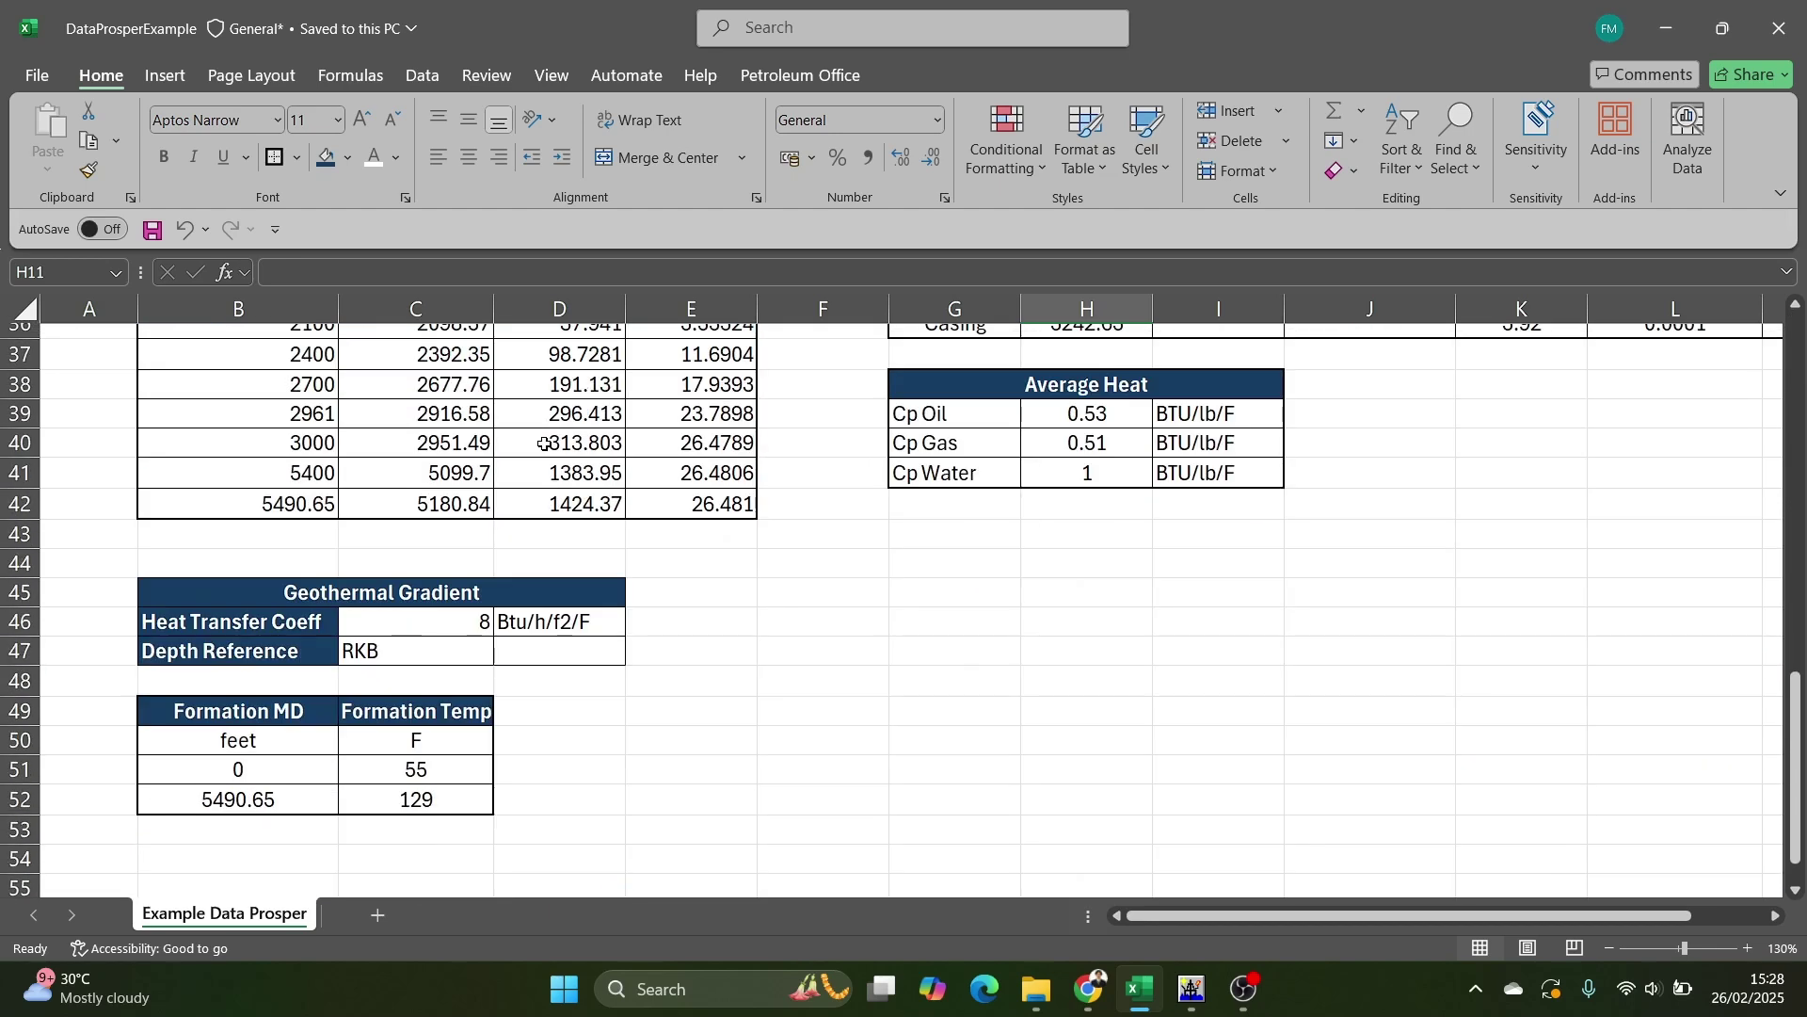
pyautogui.scroll(-2, 556, 437)
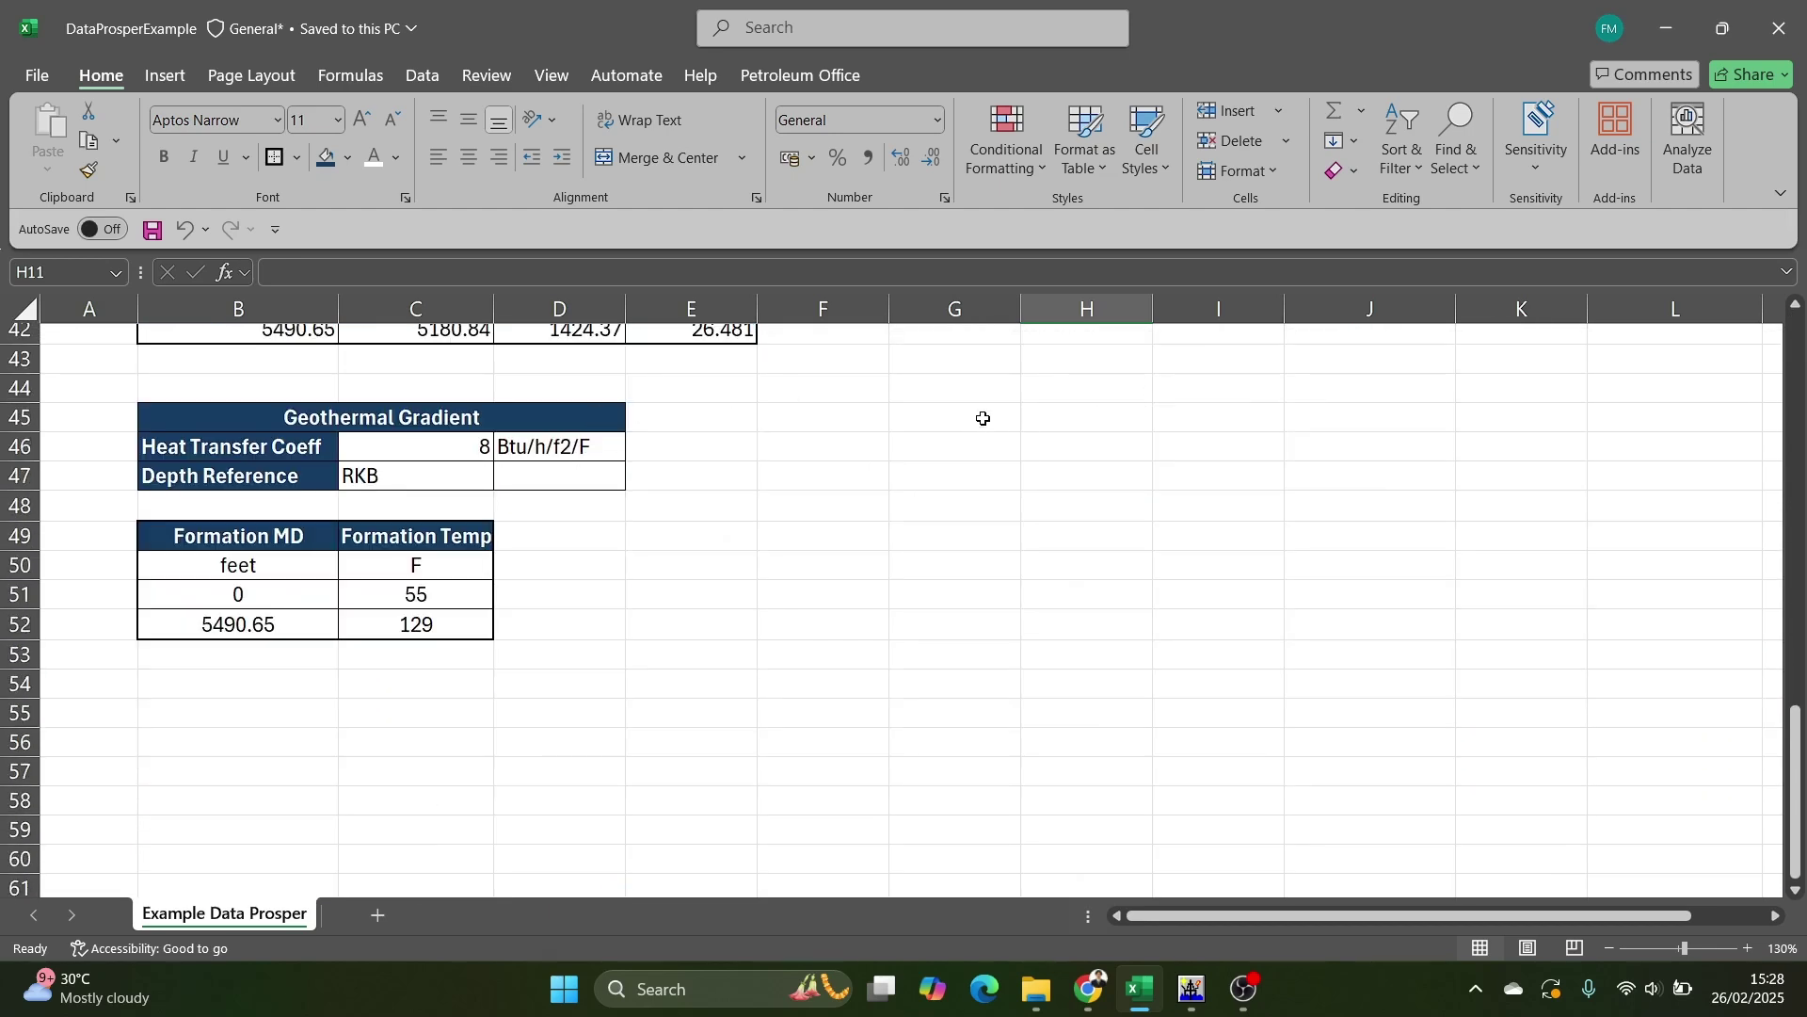
pyautogui.click(1667, 29)
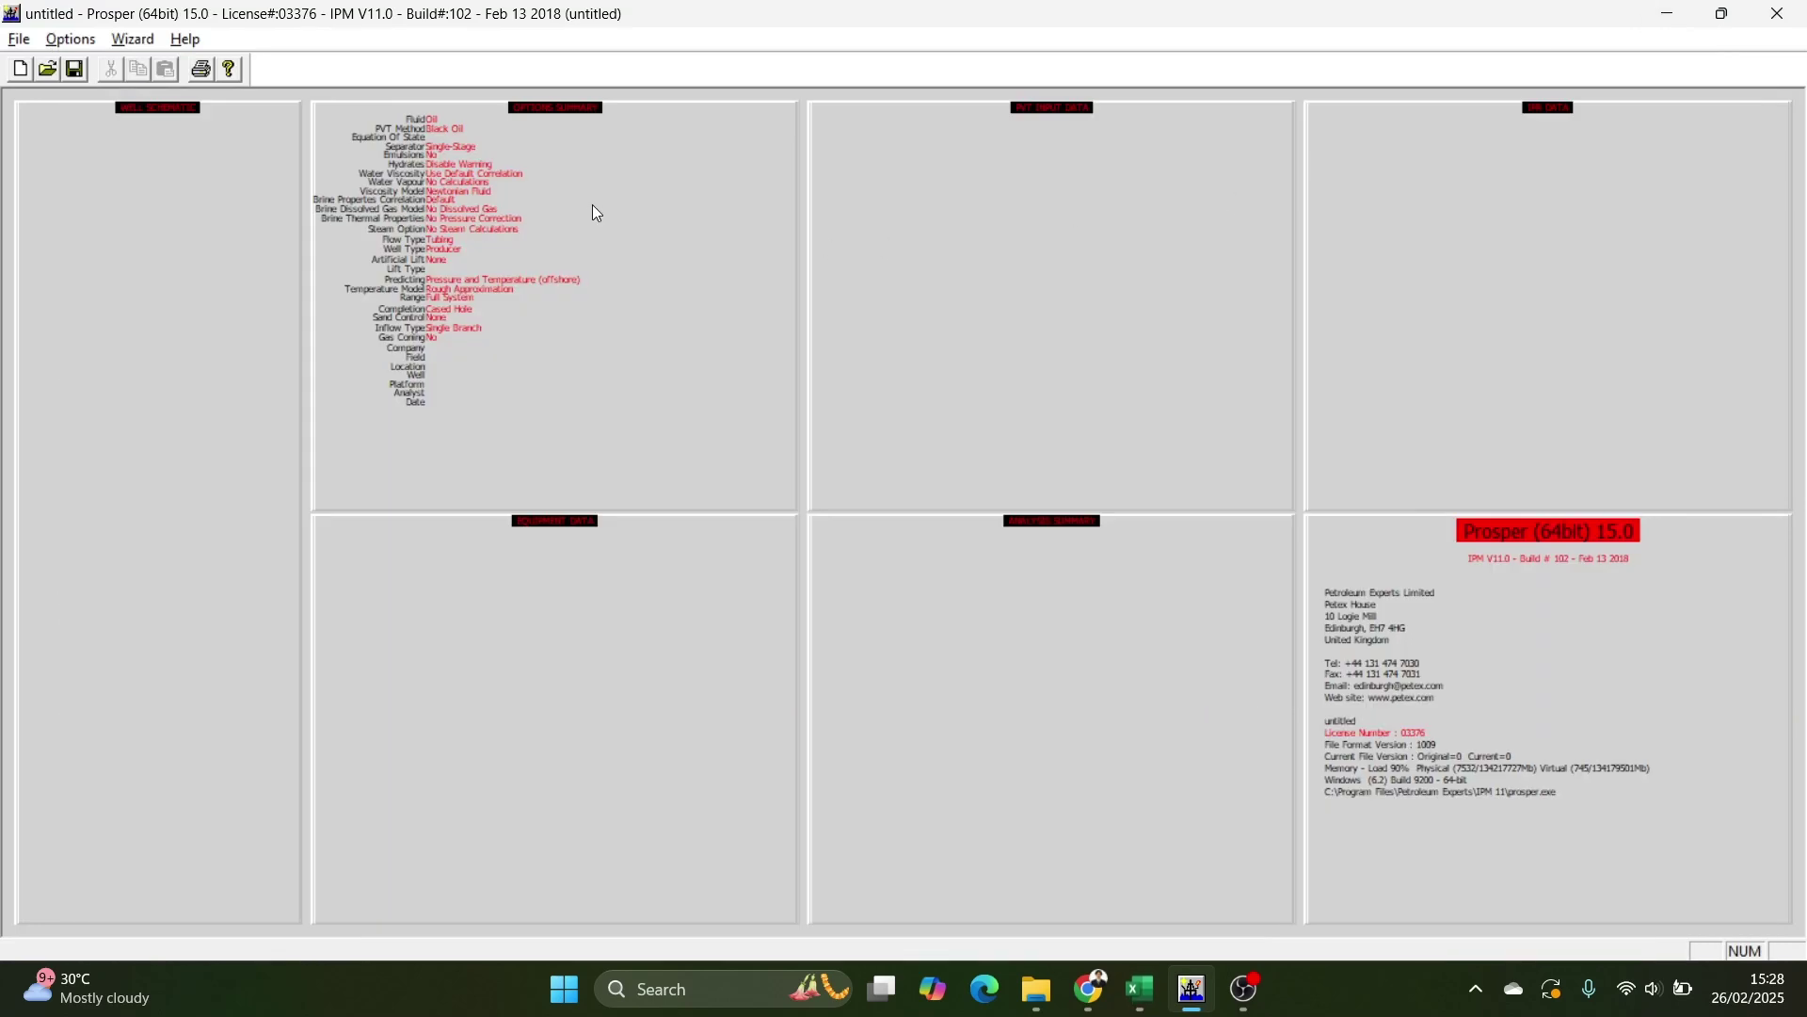
# Open the System Summary in an enlarged window and choose Oil and Water as the fluid with the Black Oil method.
pyautogui.doubleClick(591, 206)
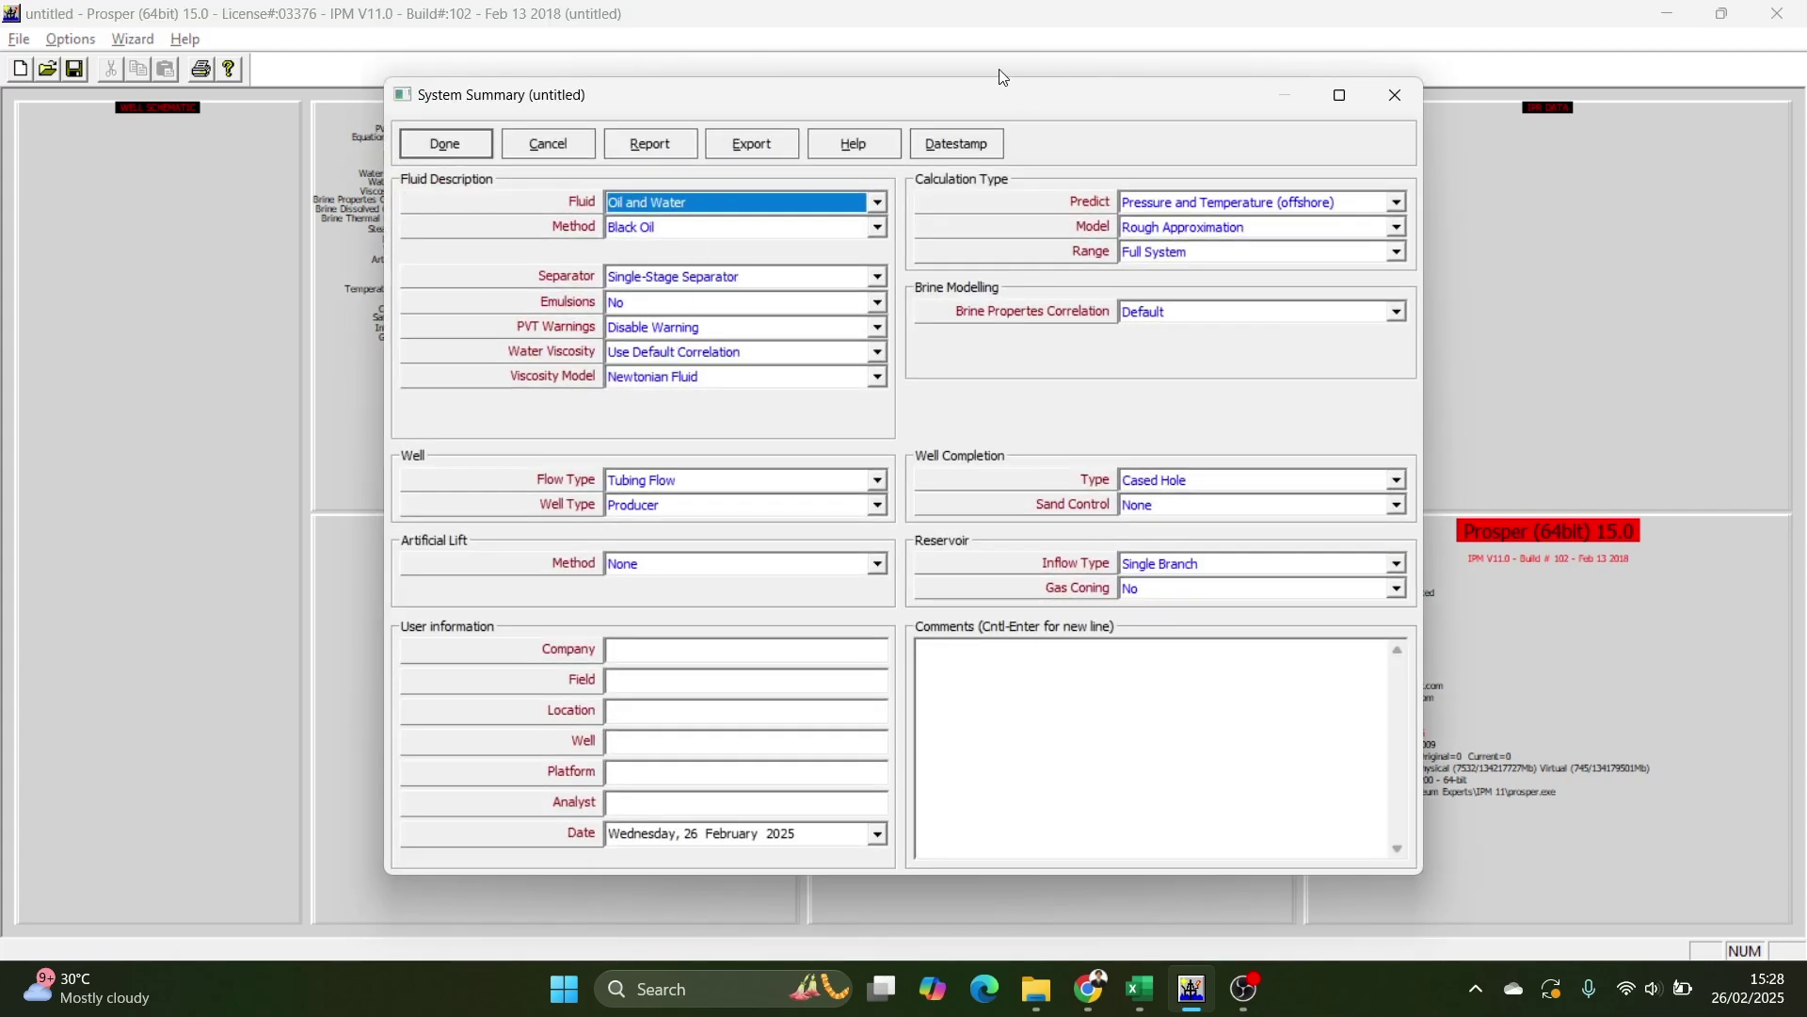
pyautogui.moveTo(700, 98); pyautogui.dragTo(477, 98)
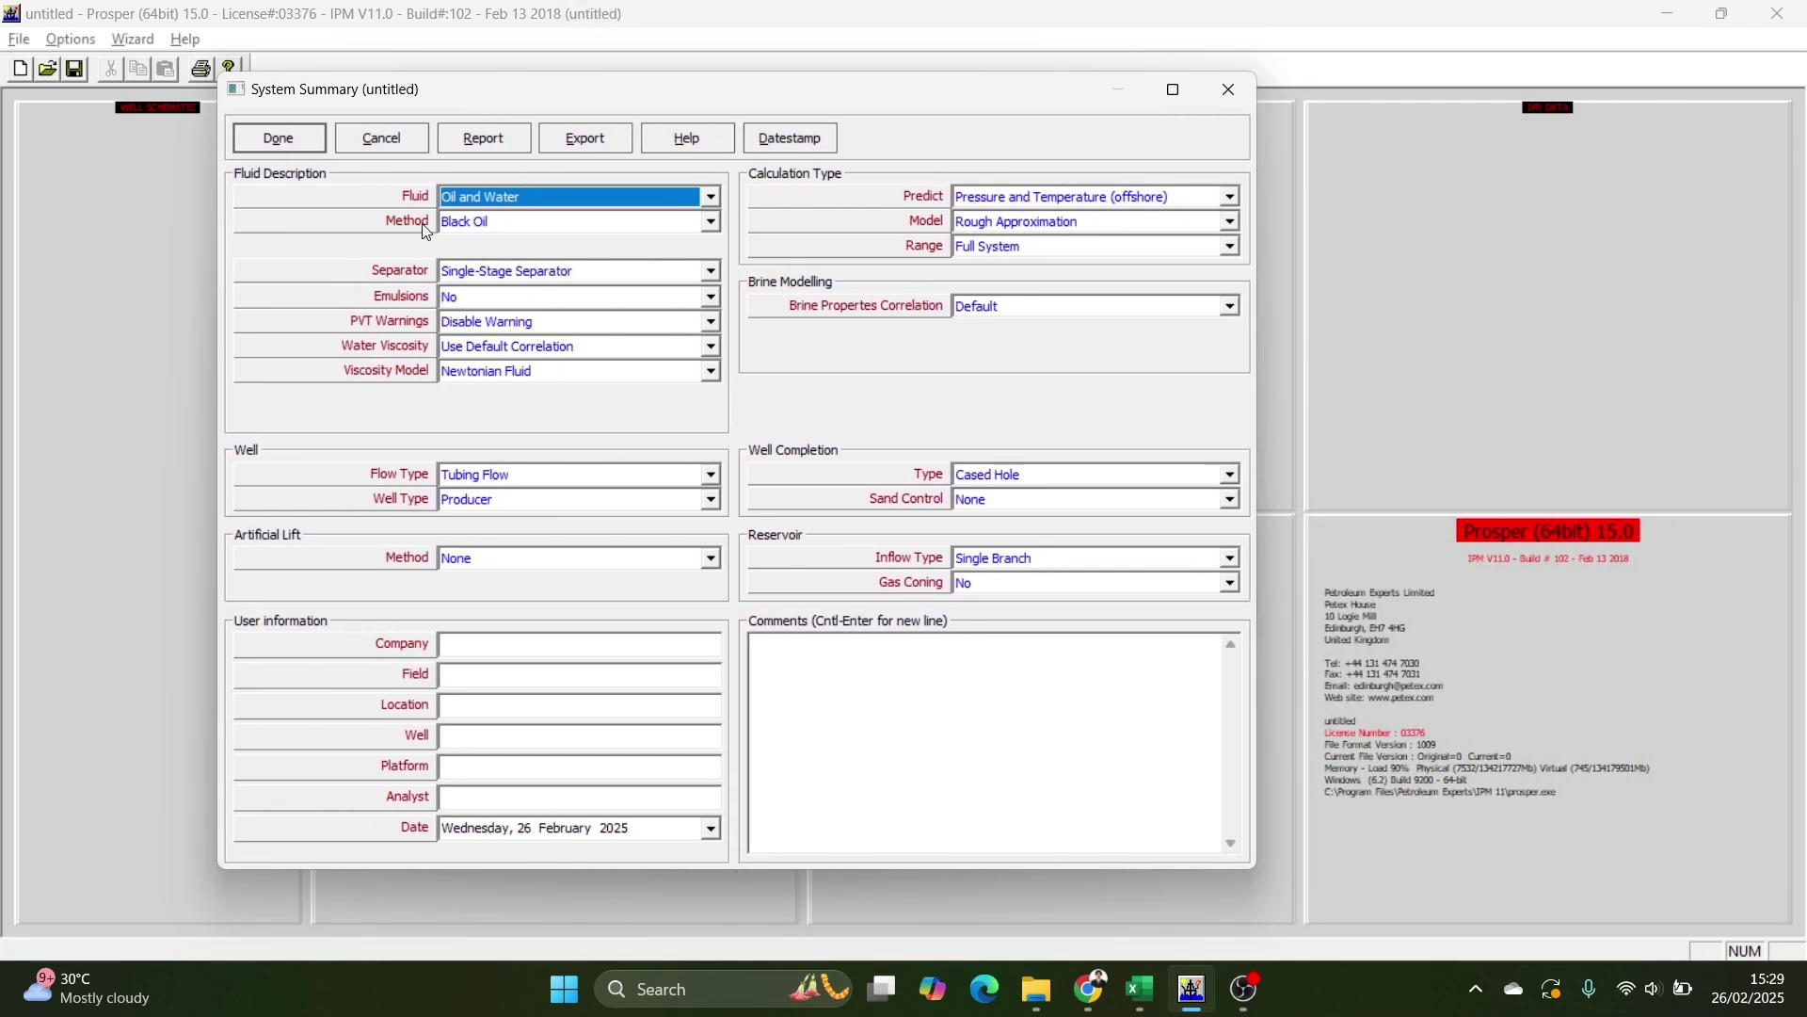
pyautogui.click(1173, 90)
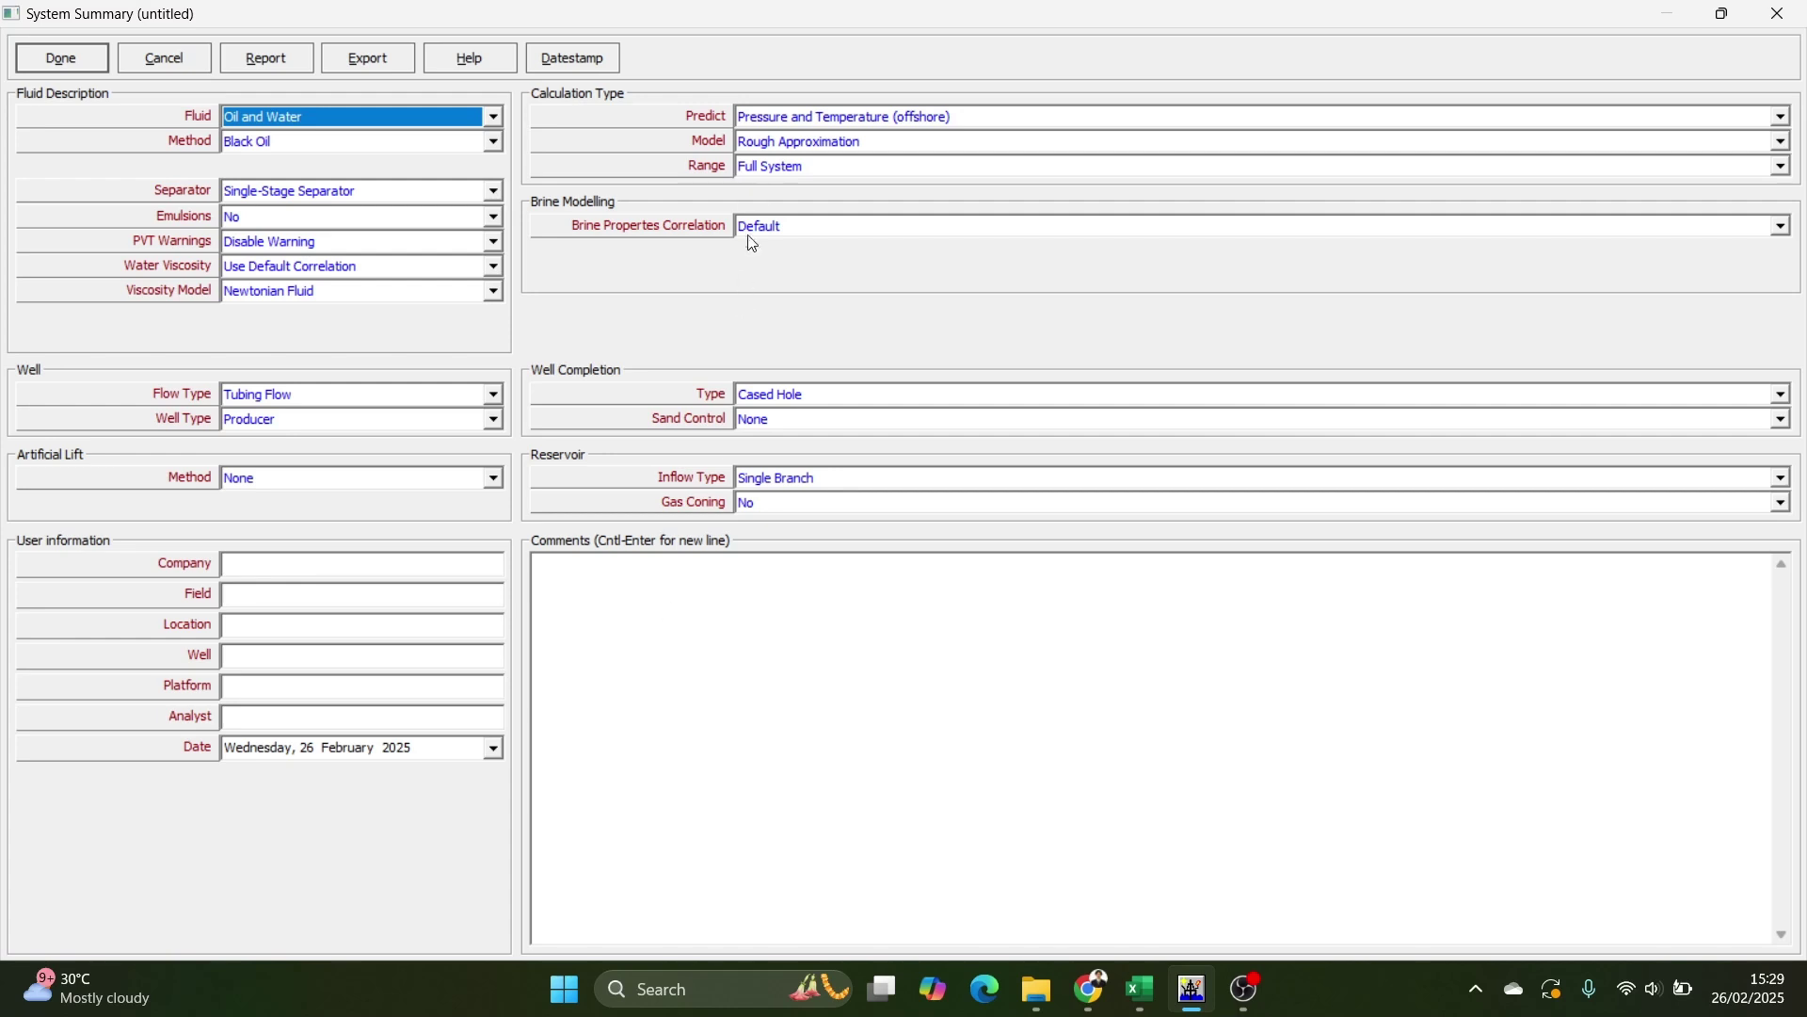
pyautogui.click(248, 118)
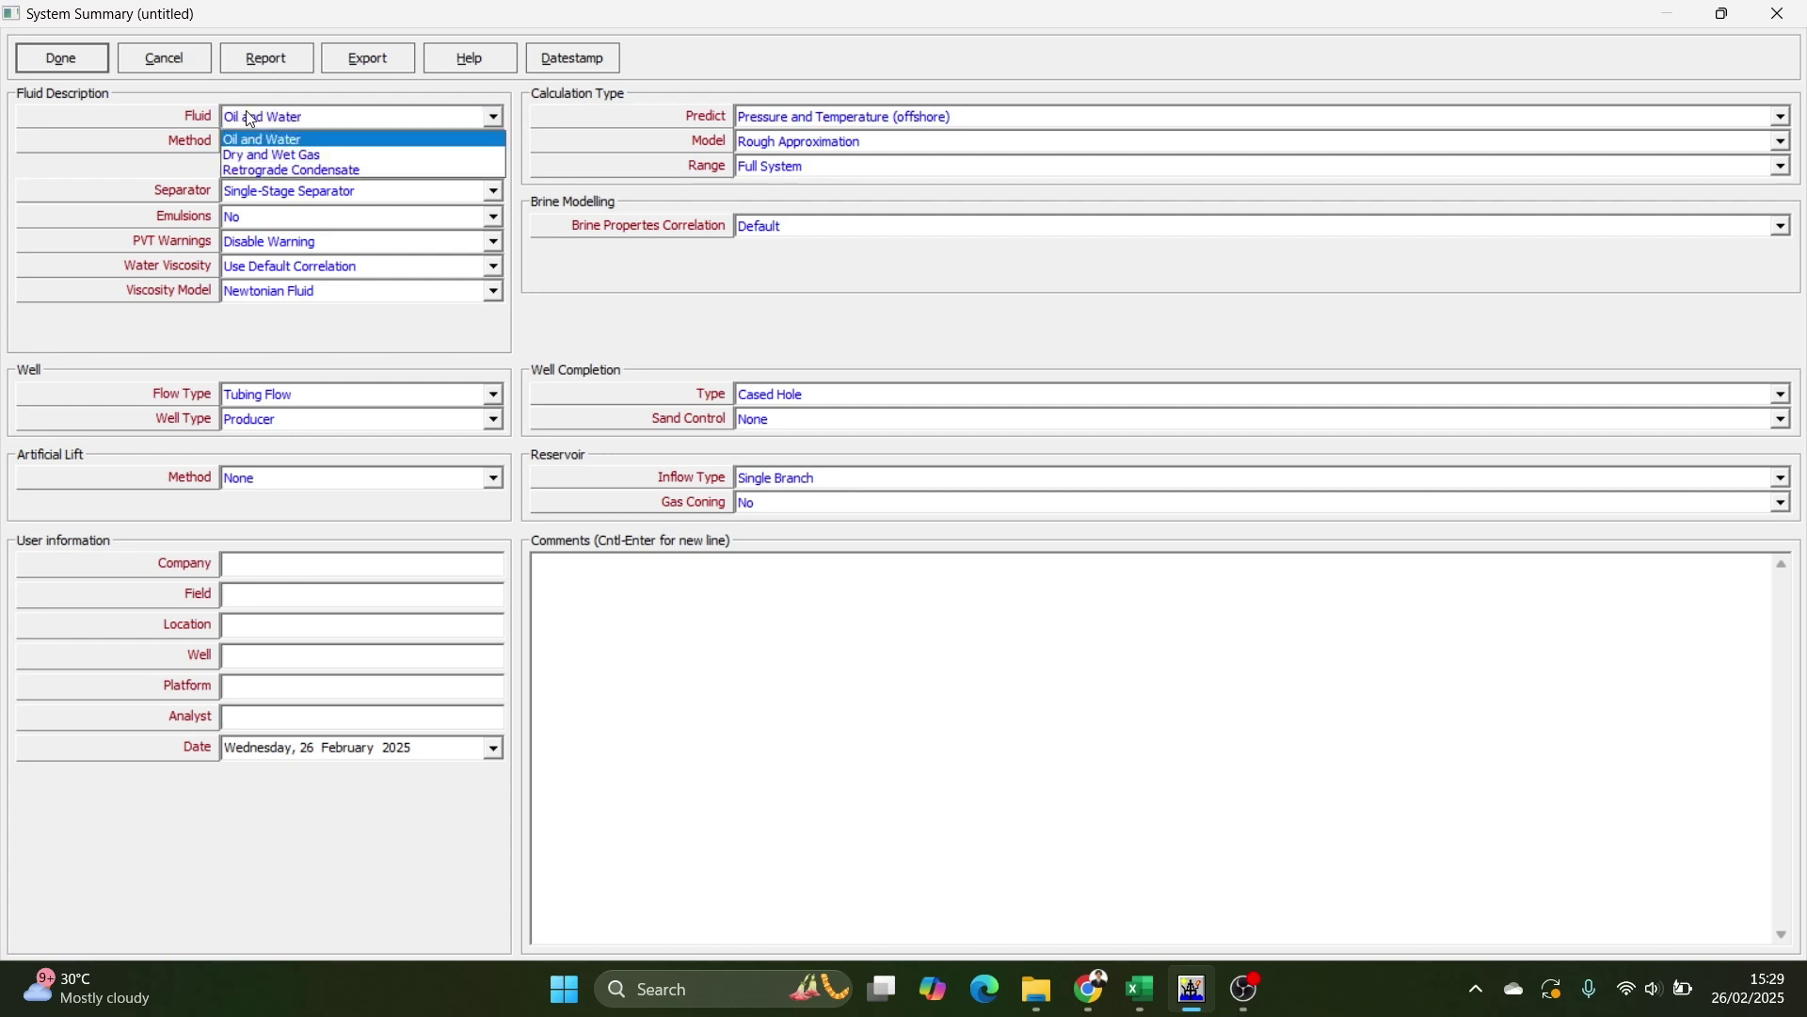
pyautogui.click(293, 142)
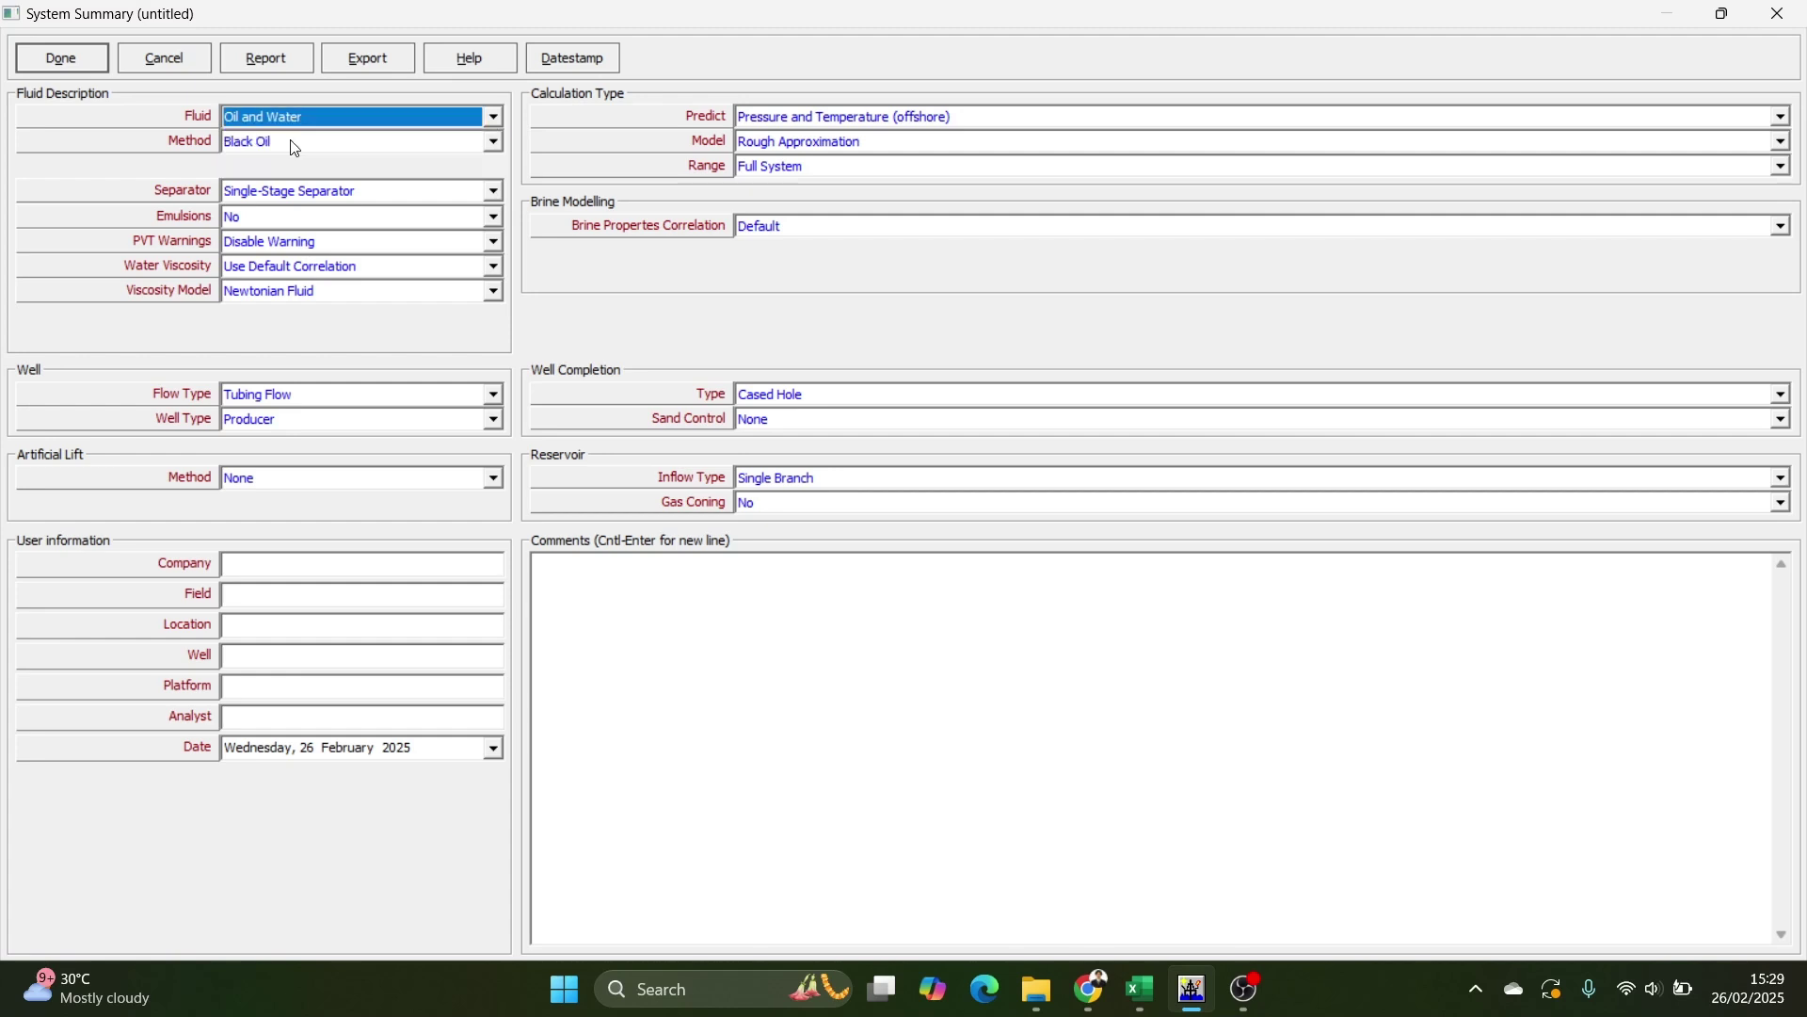
pyautogui.click(327, 143)
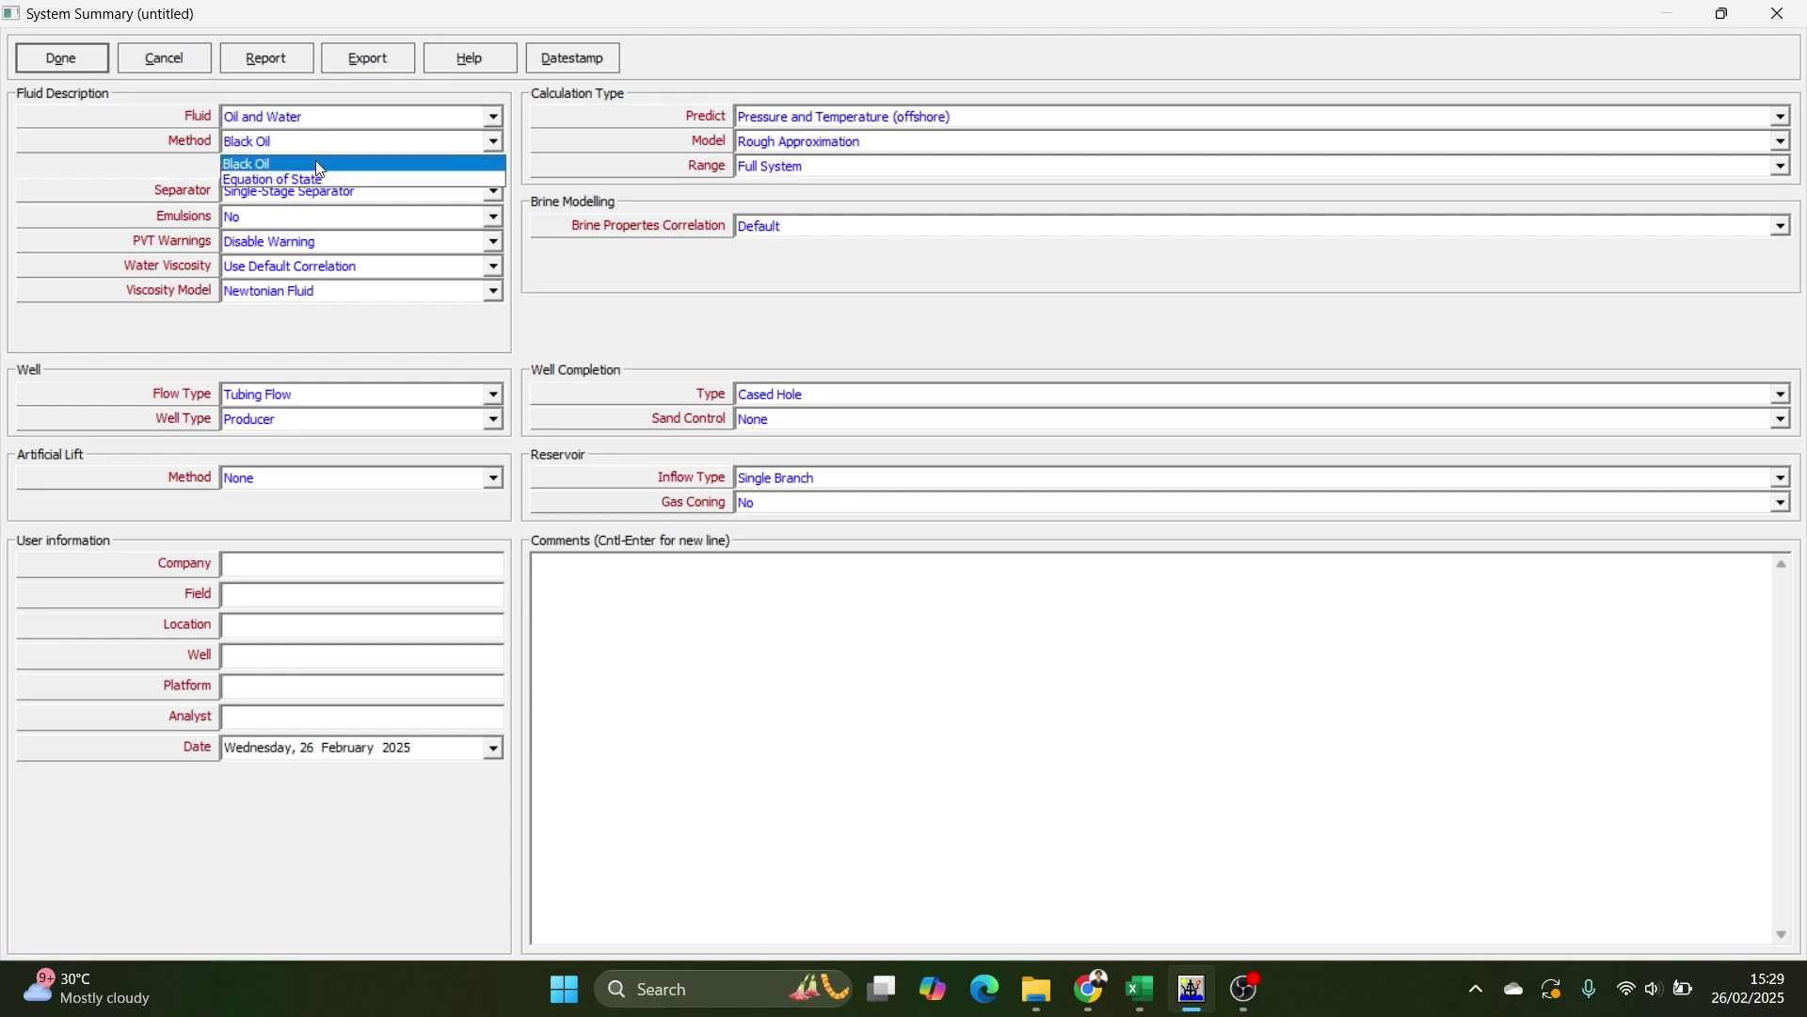
pyautogui.click(314, 164)
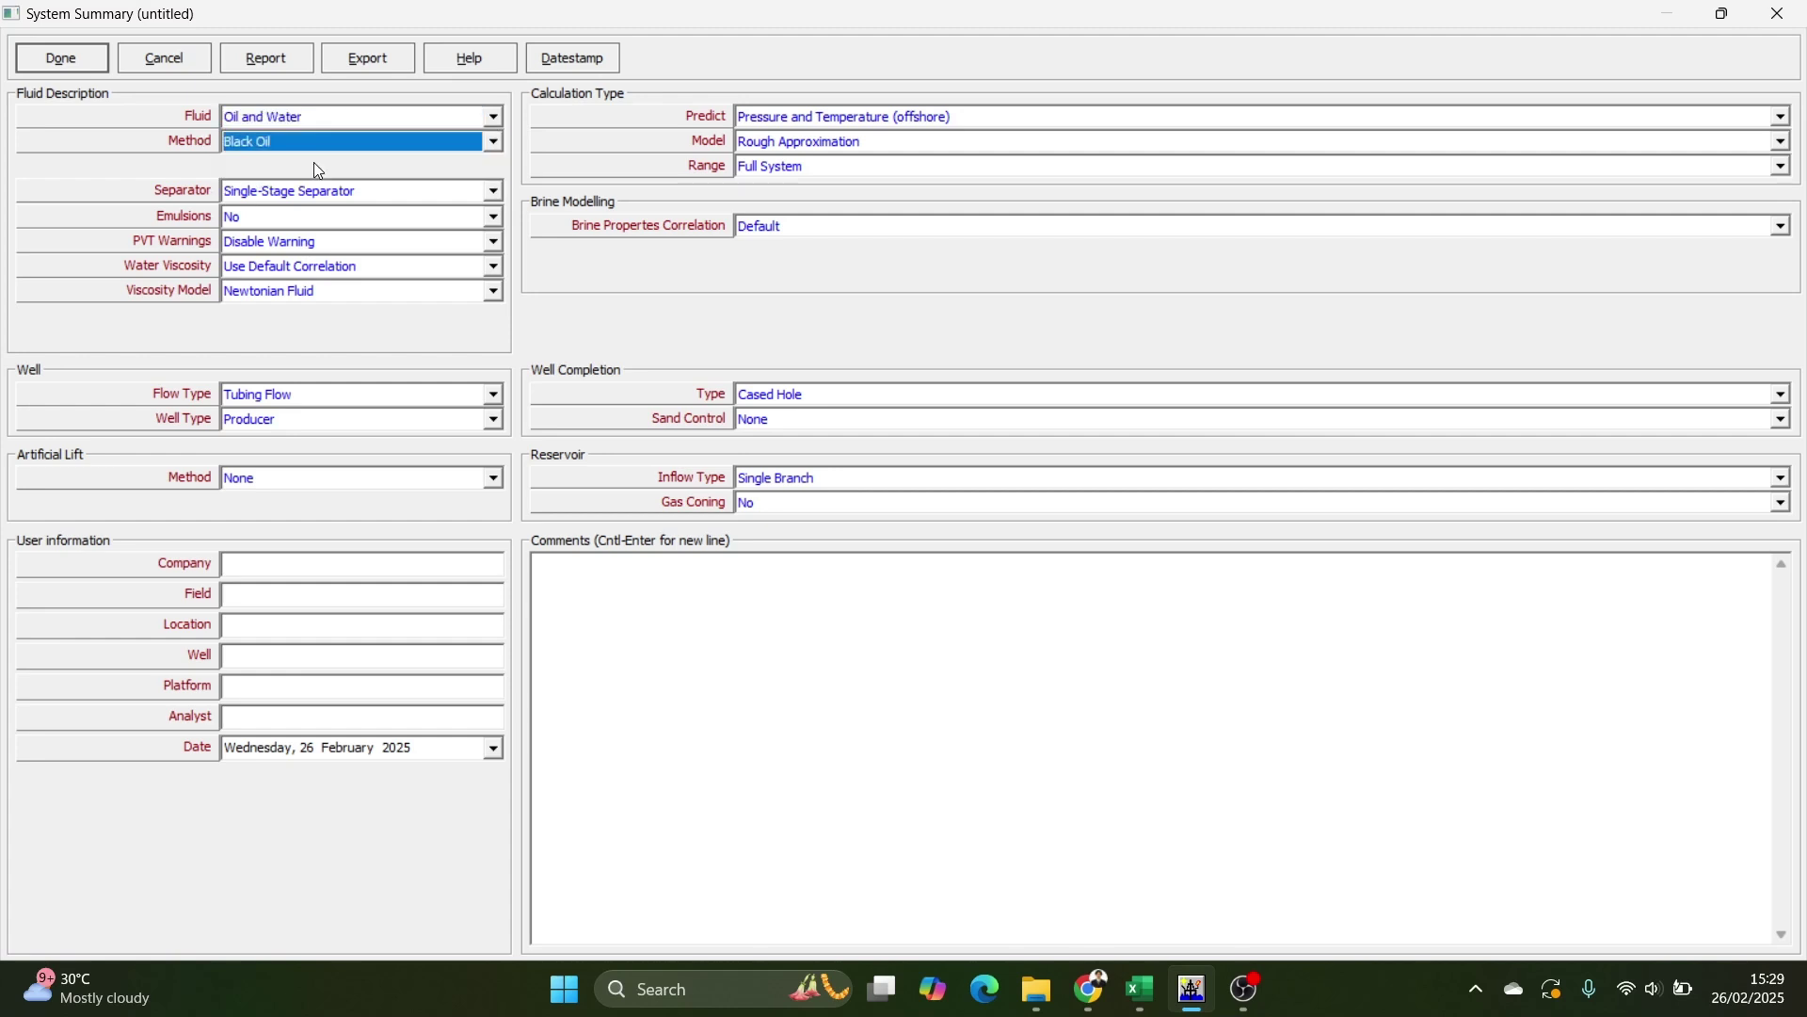
# Keep the single-stage separator, the default water viscosity correlation and the Newtonian Fluid viscosity model in the fluid description.
pyautogui.click(418, 192)
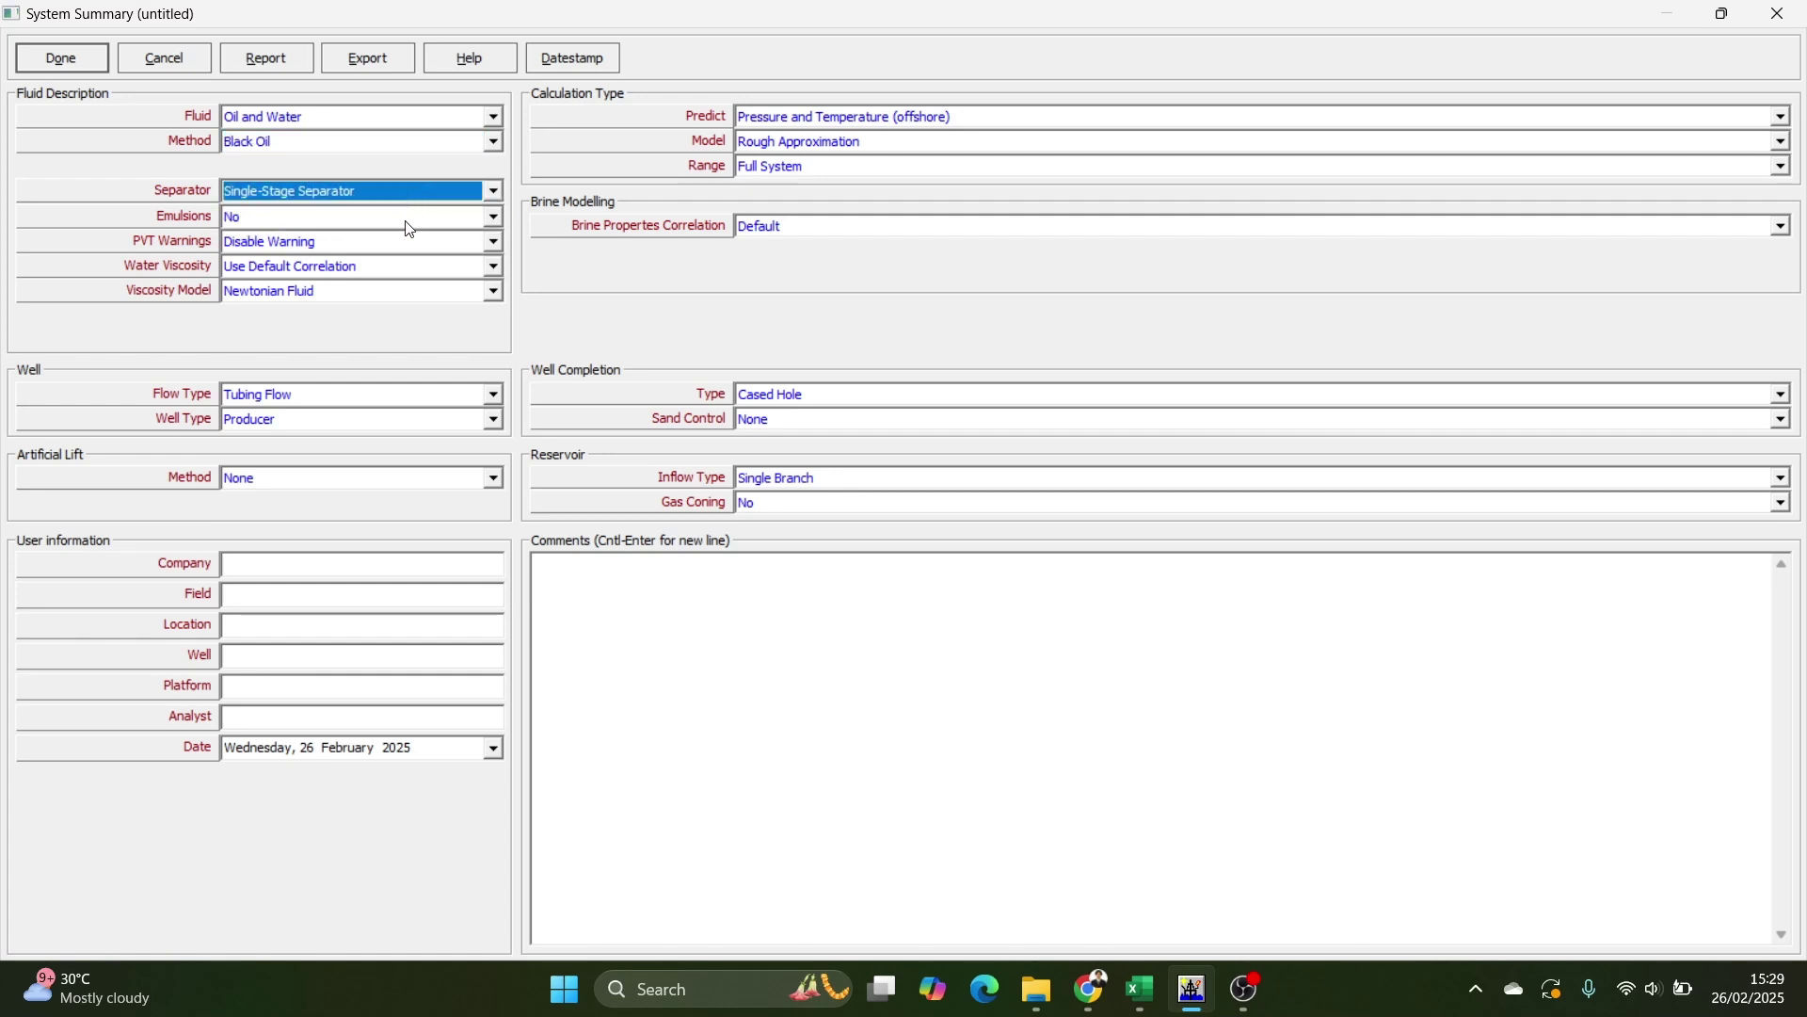
pyautogui.click(379, 268)
pyautogui.click(419, 288)
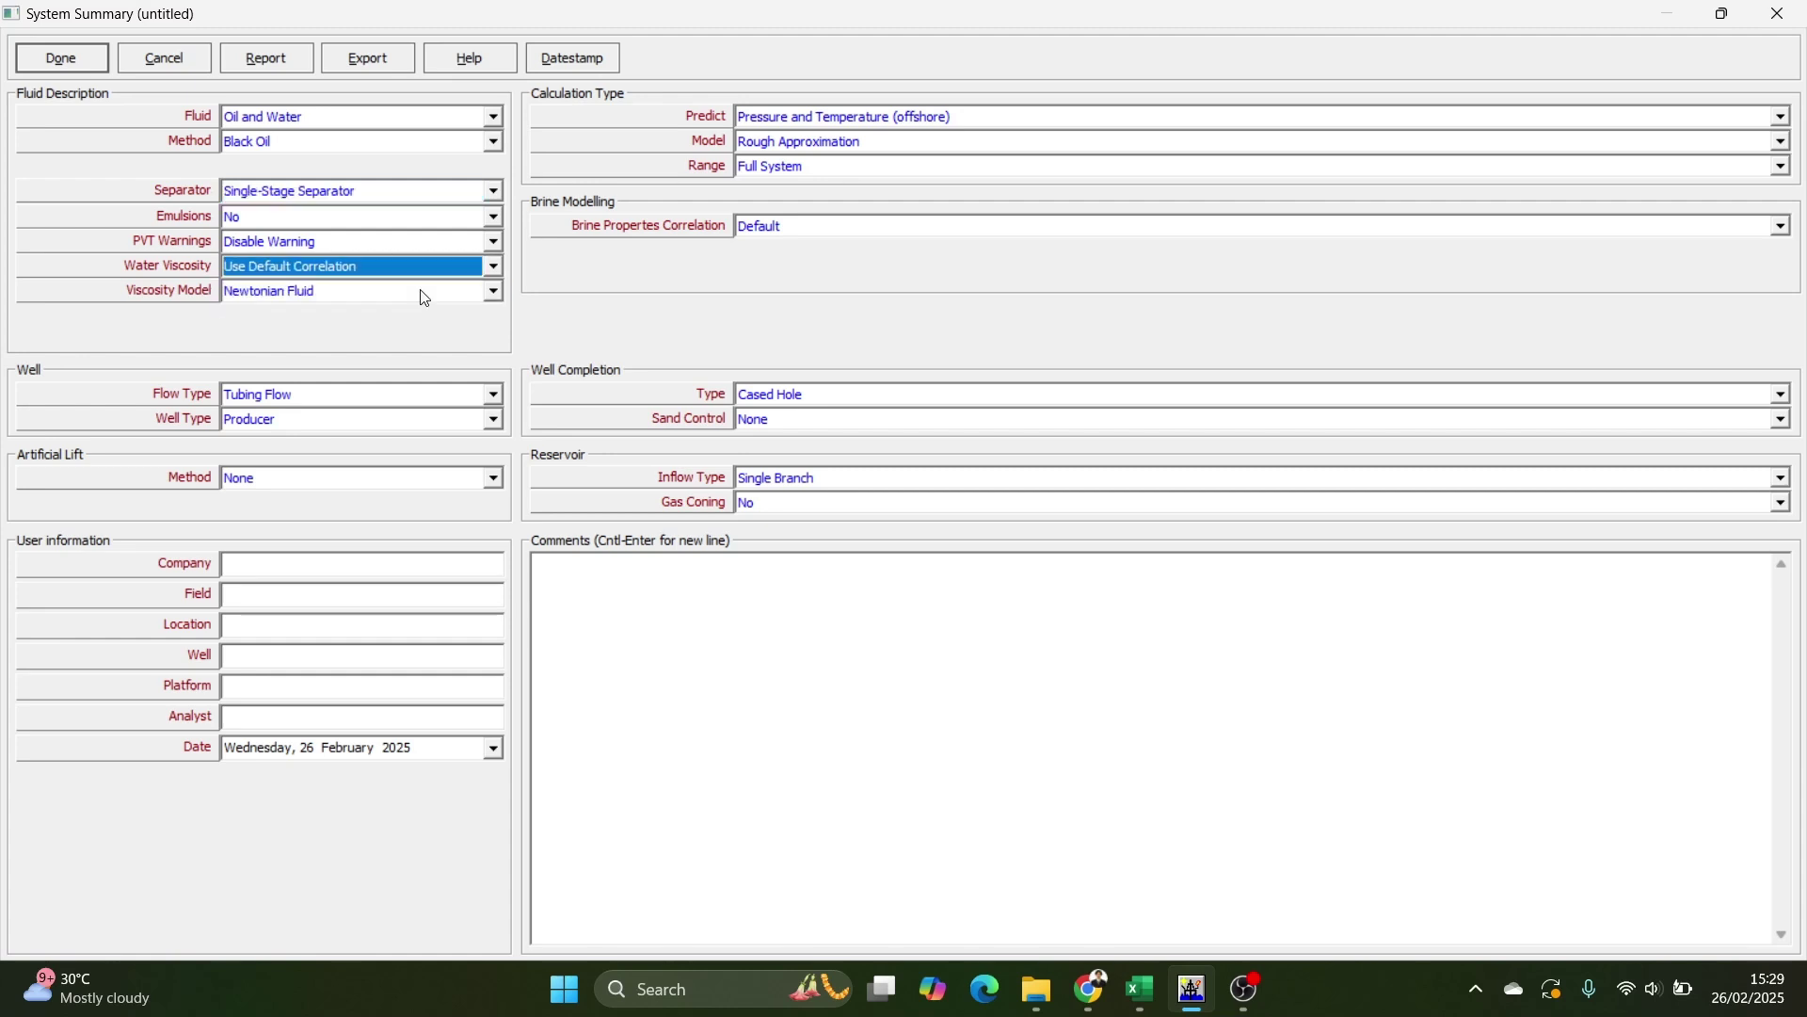
pyautogui.click(420, 290)
pyautogui.click(411, 315)
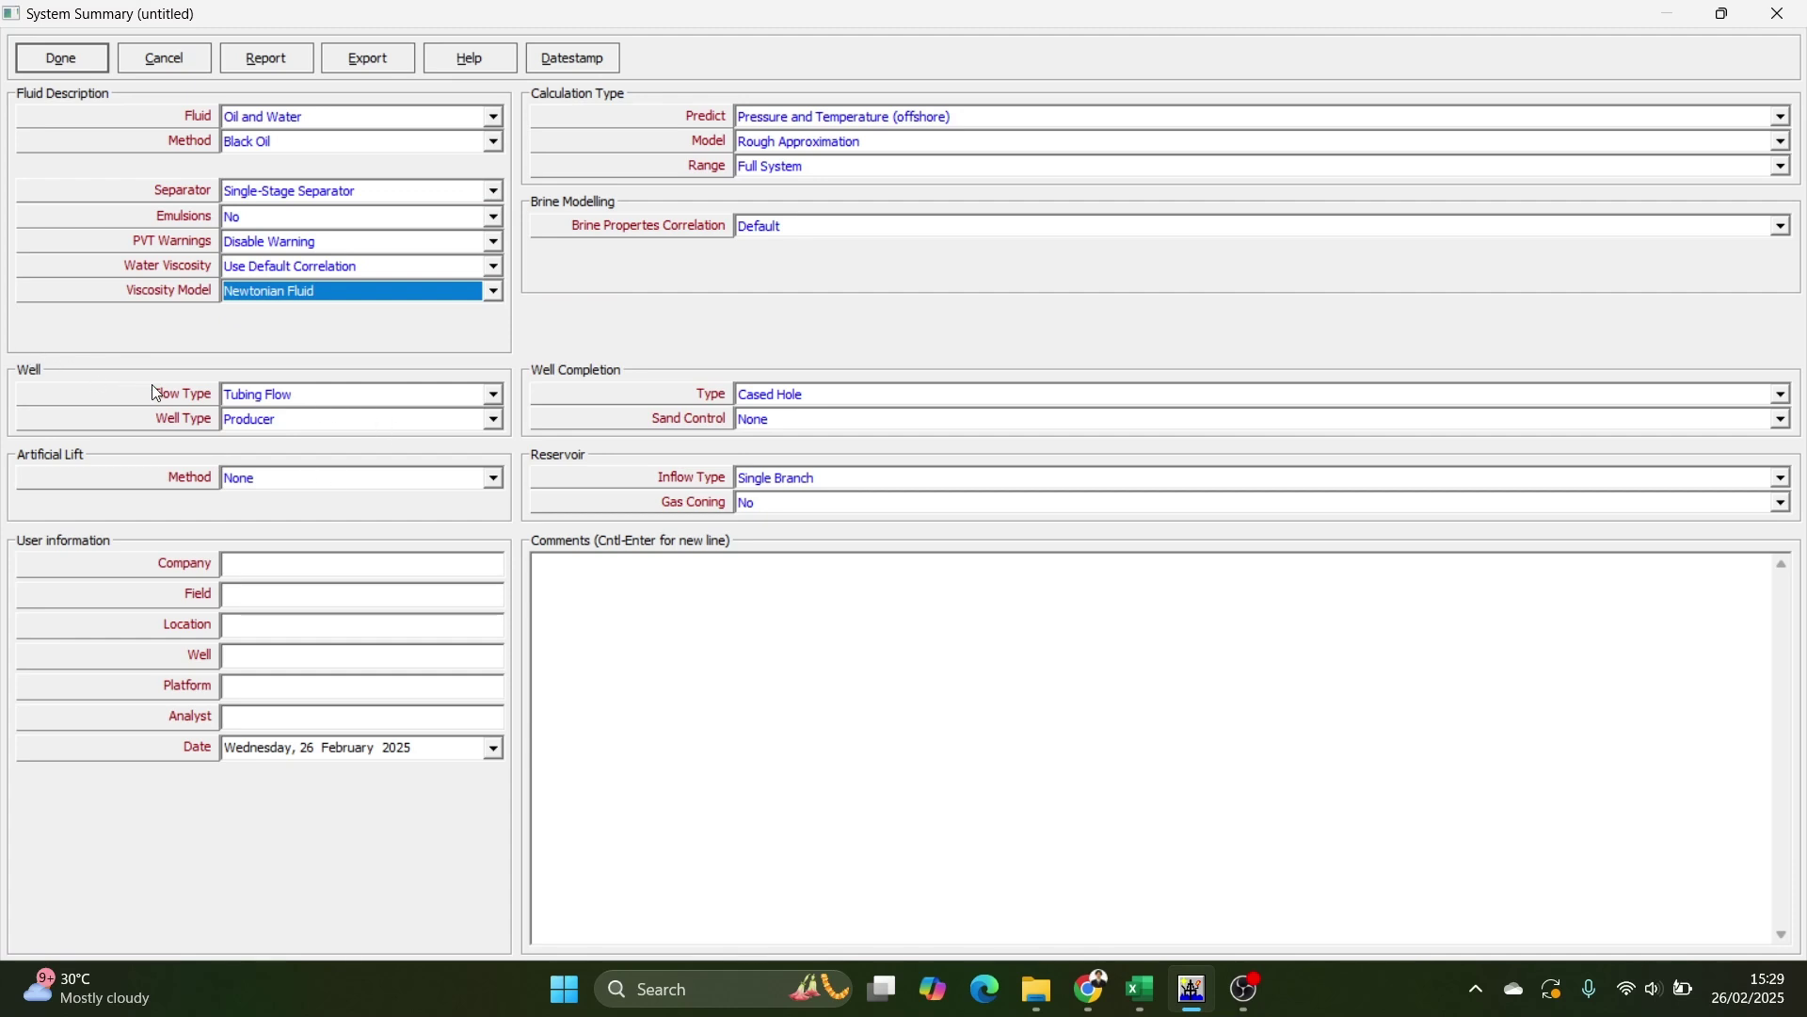
# Set the well to Tubing Flow and Producer, with None as the artificial lift method.
pyautogui.click(258, 398)
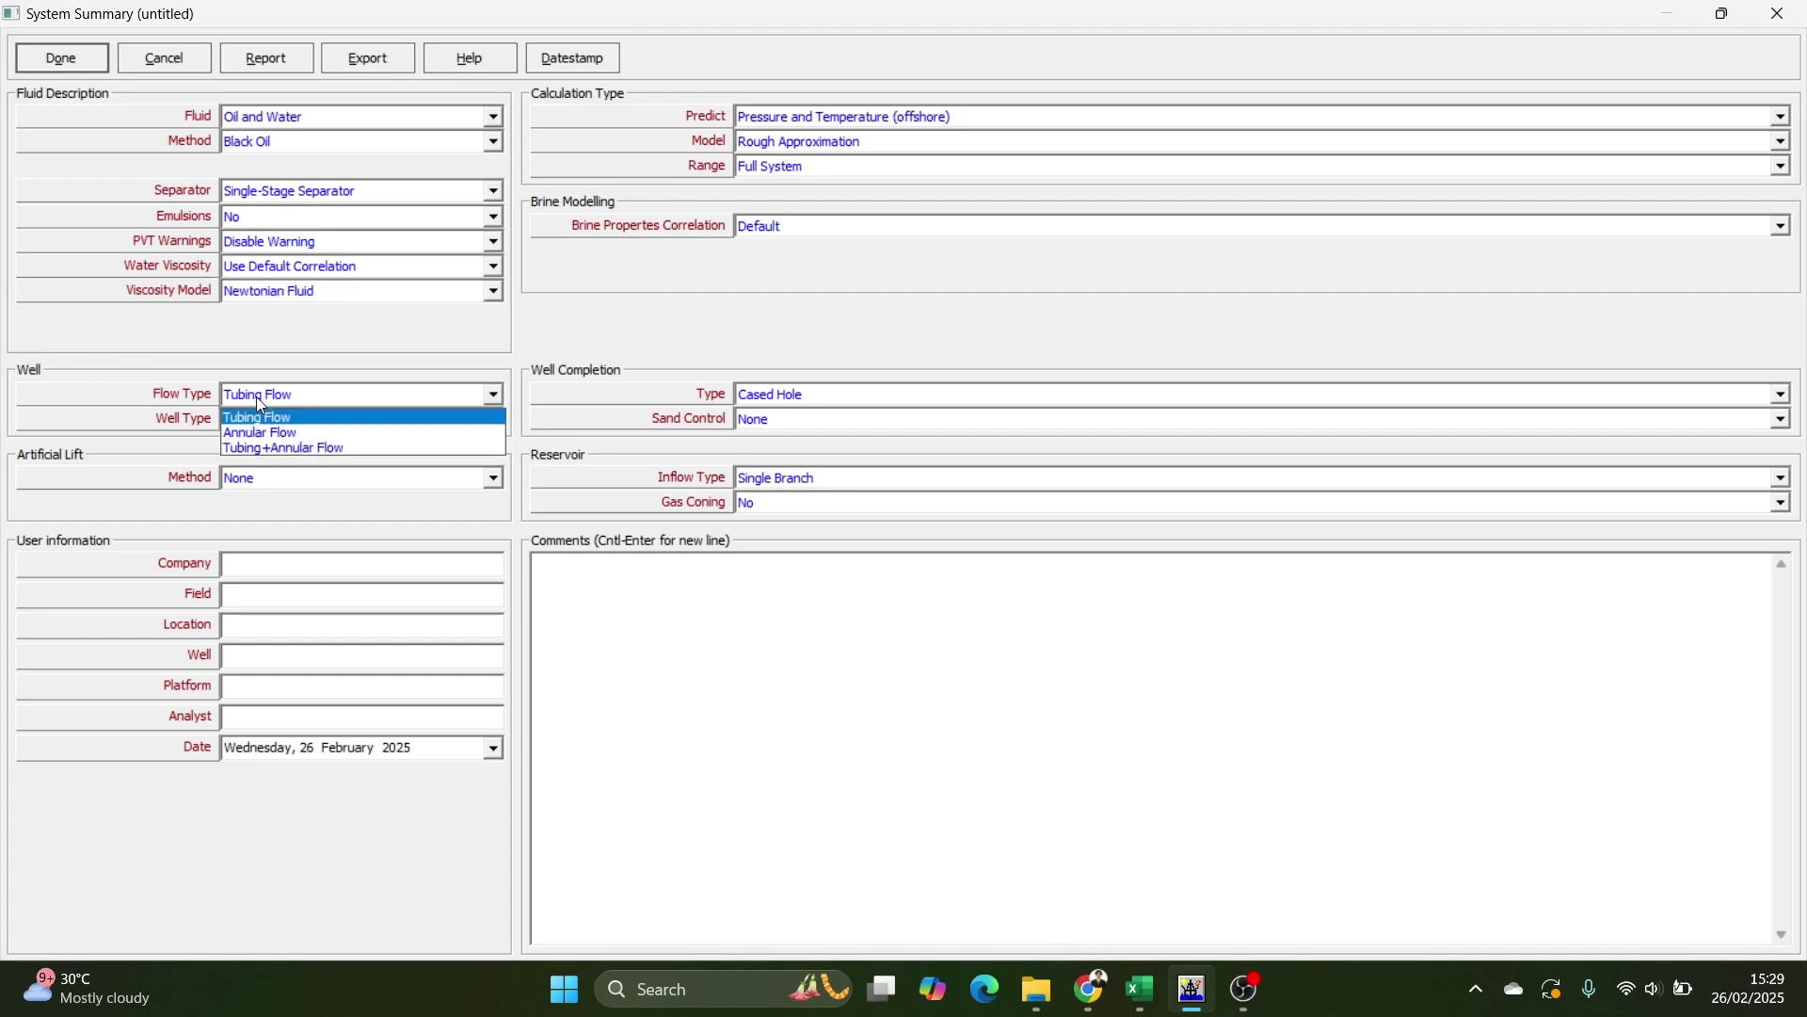
pyautogui.click(361, 418)
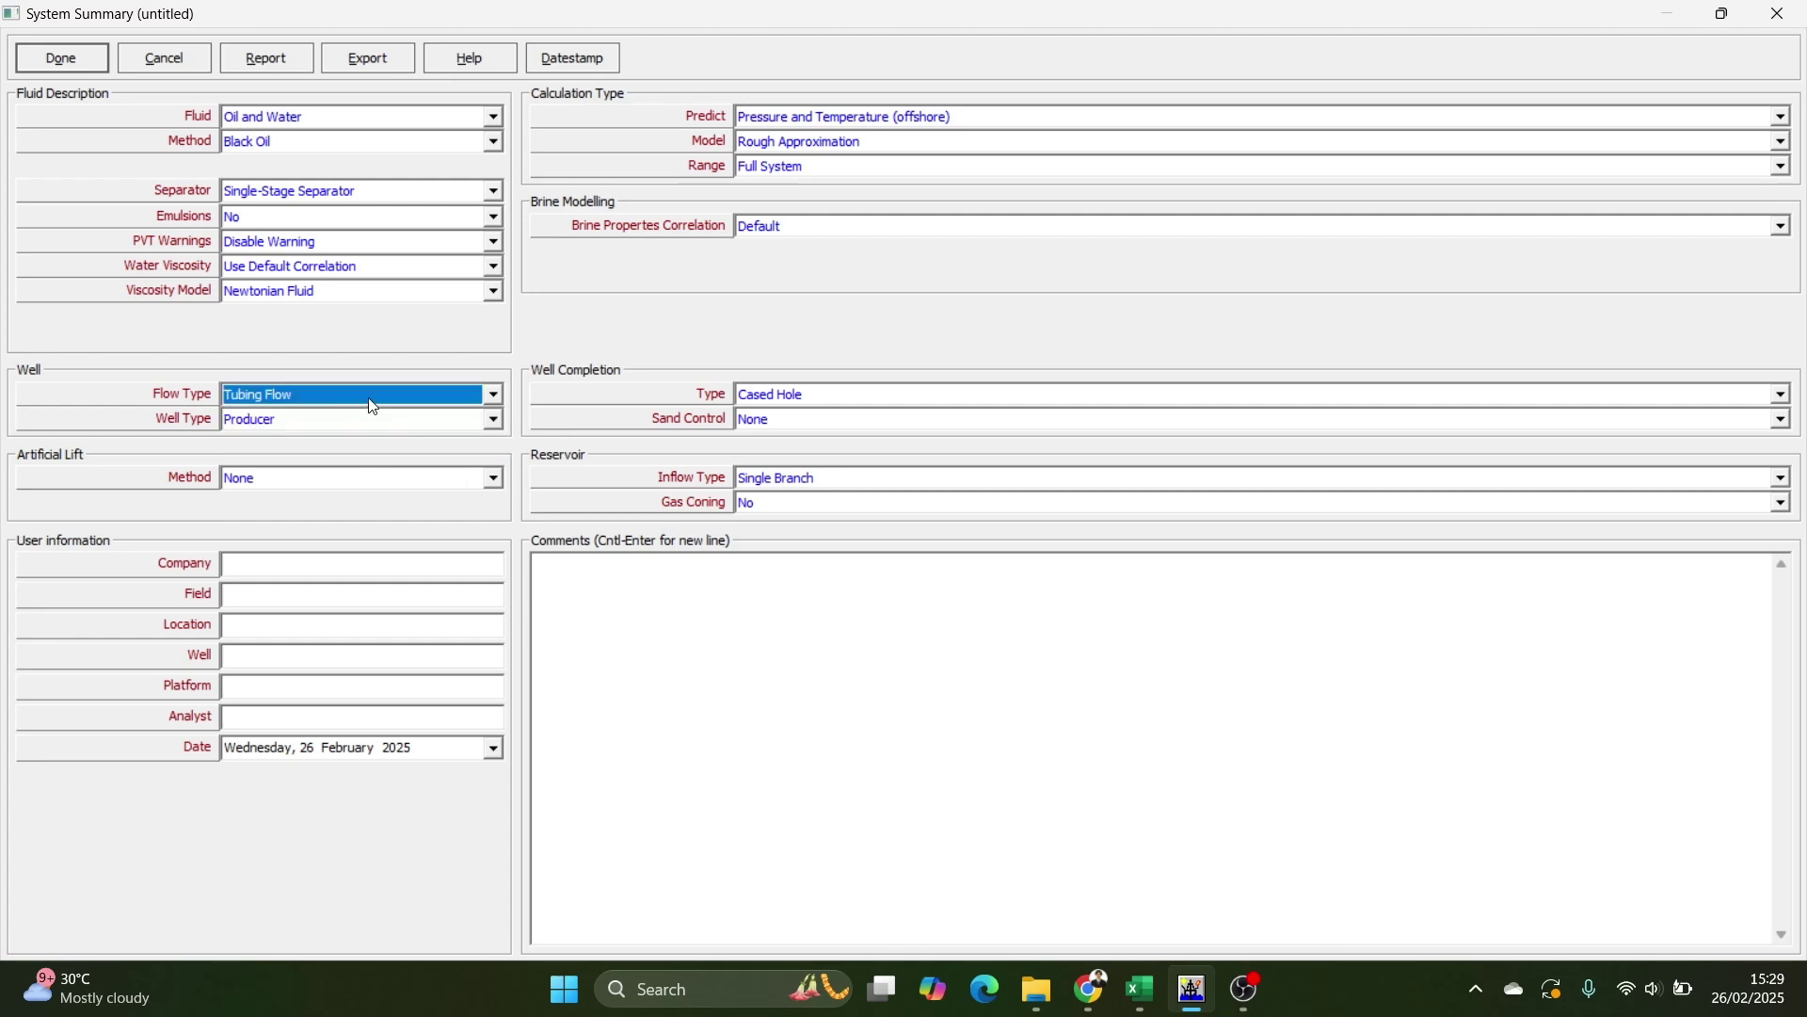
pyautogui.click(250, 421)
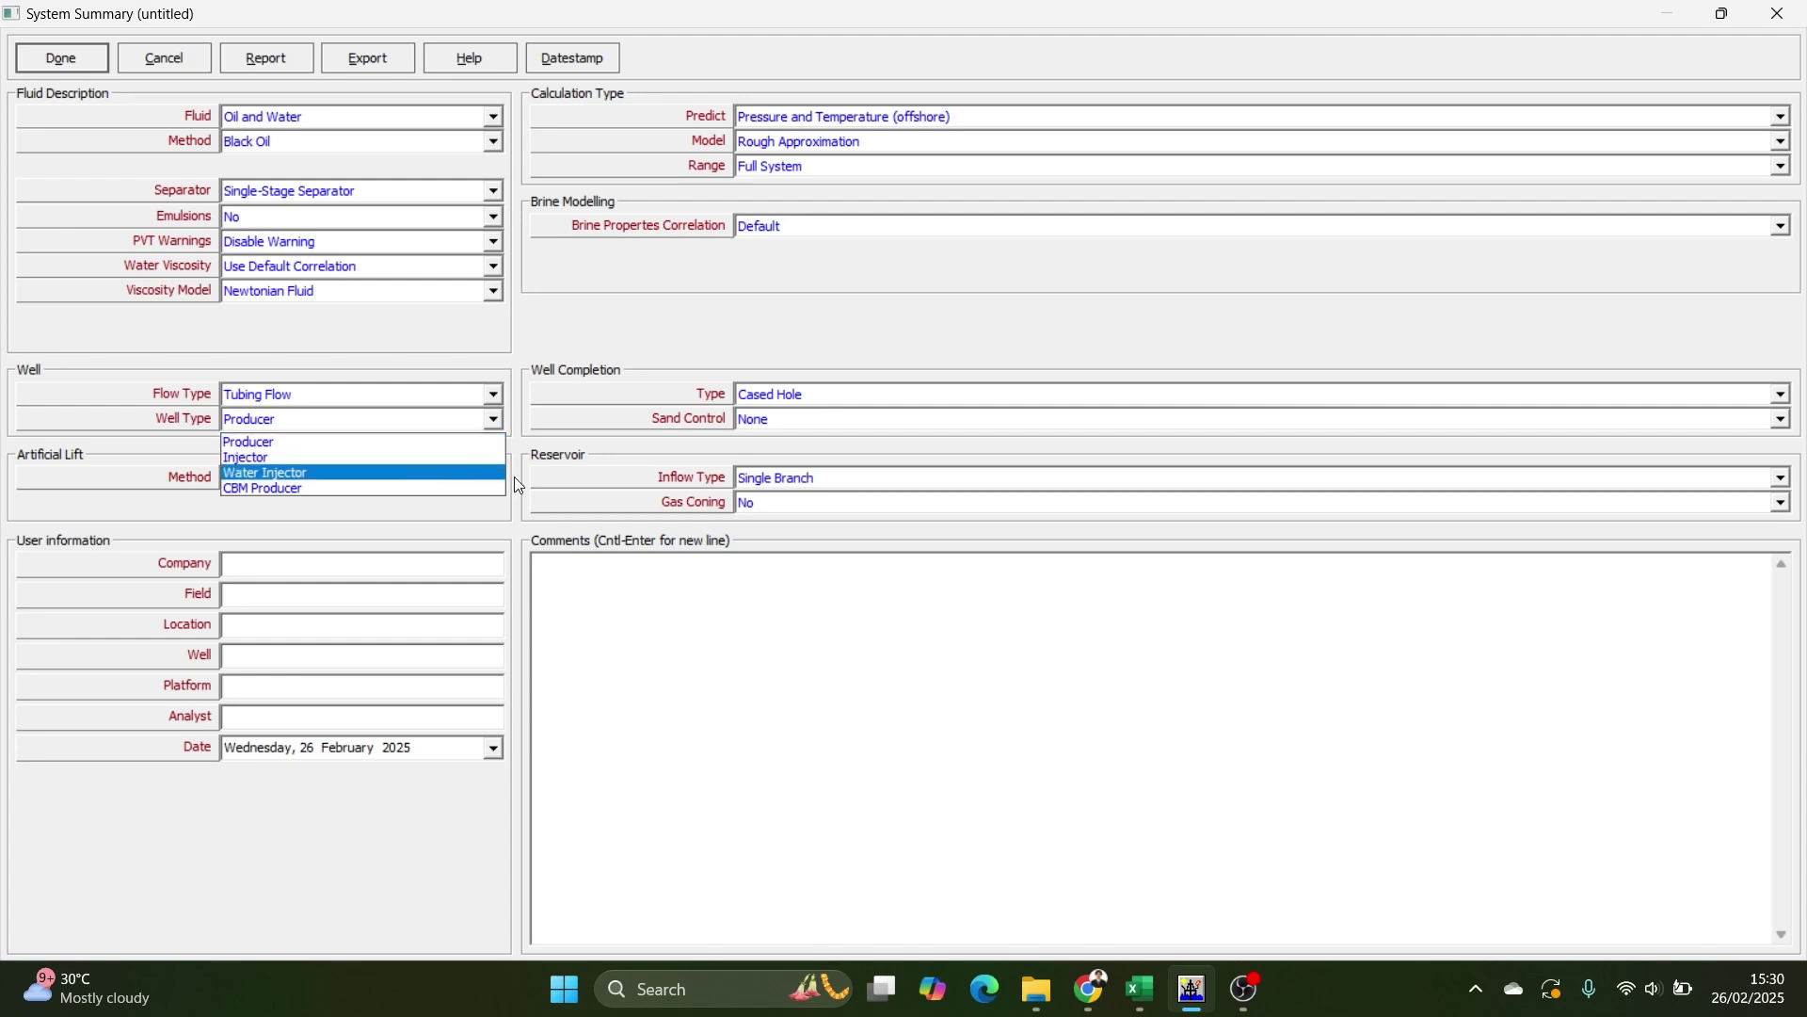
pyautogui.click(358, 443)
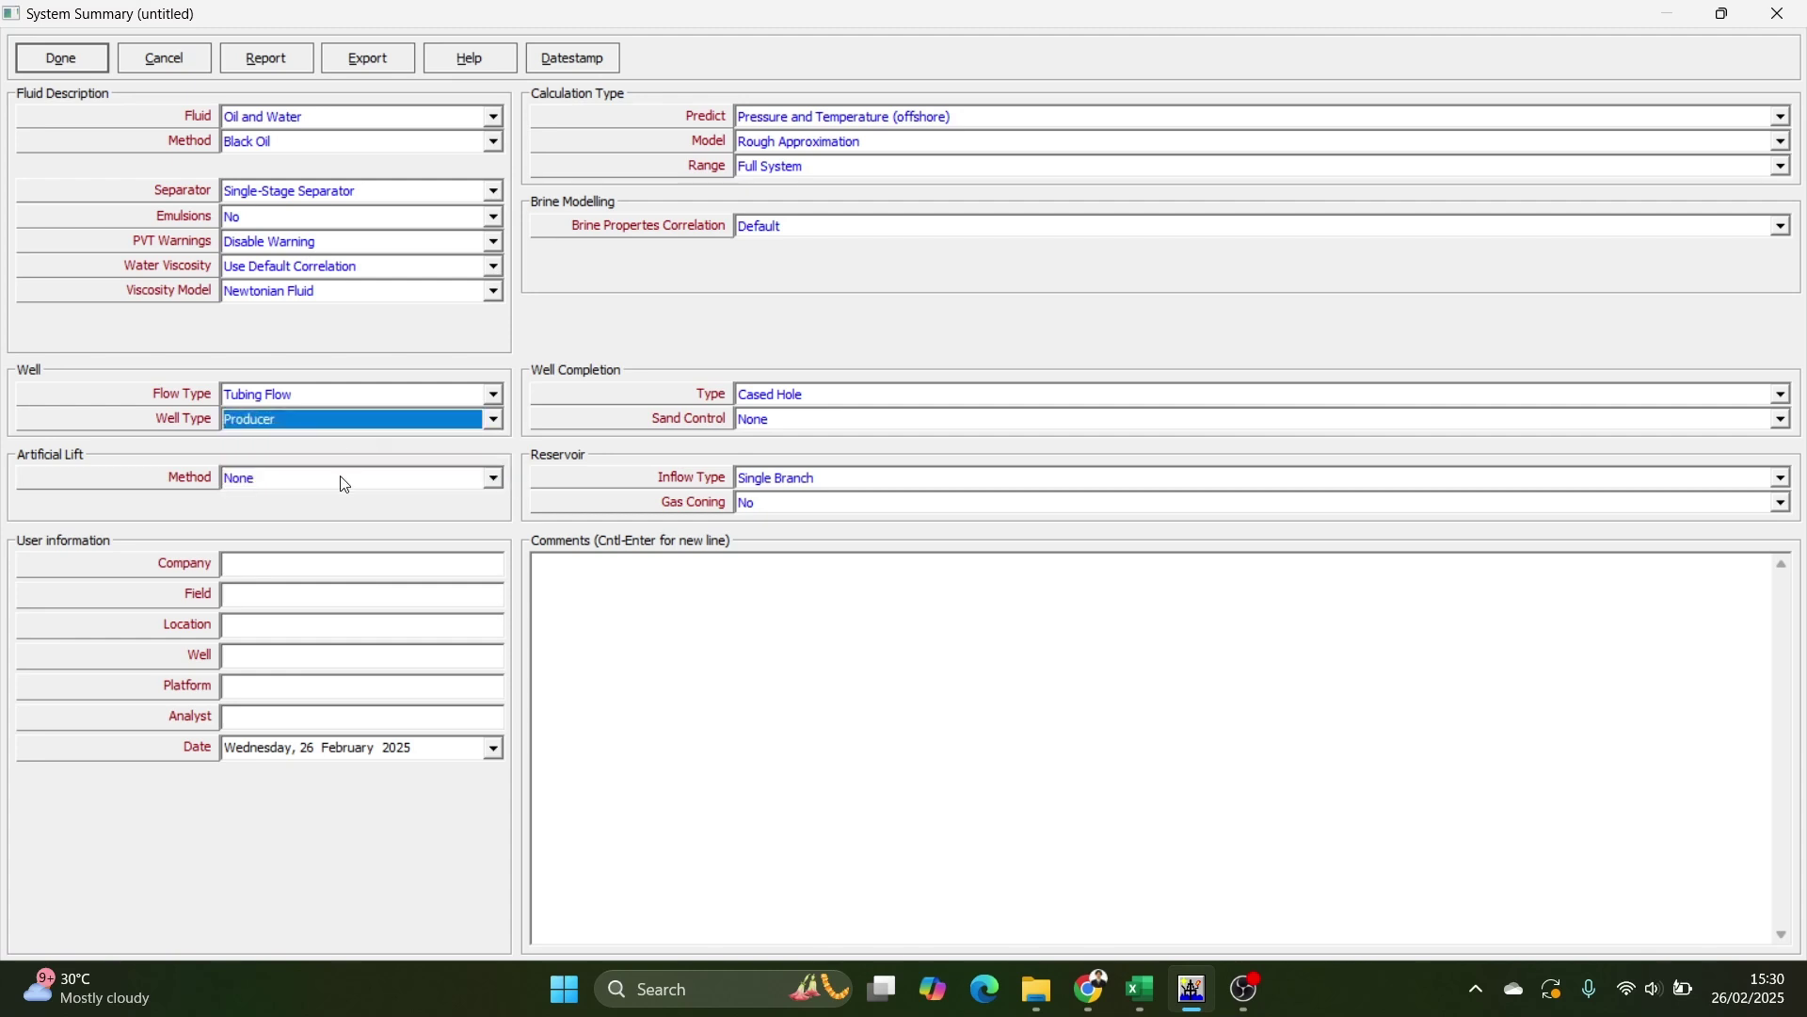
pyautogui.click(344, 484)
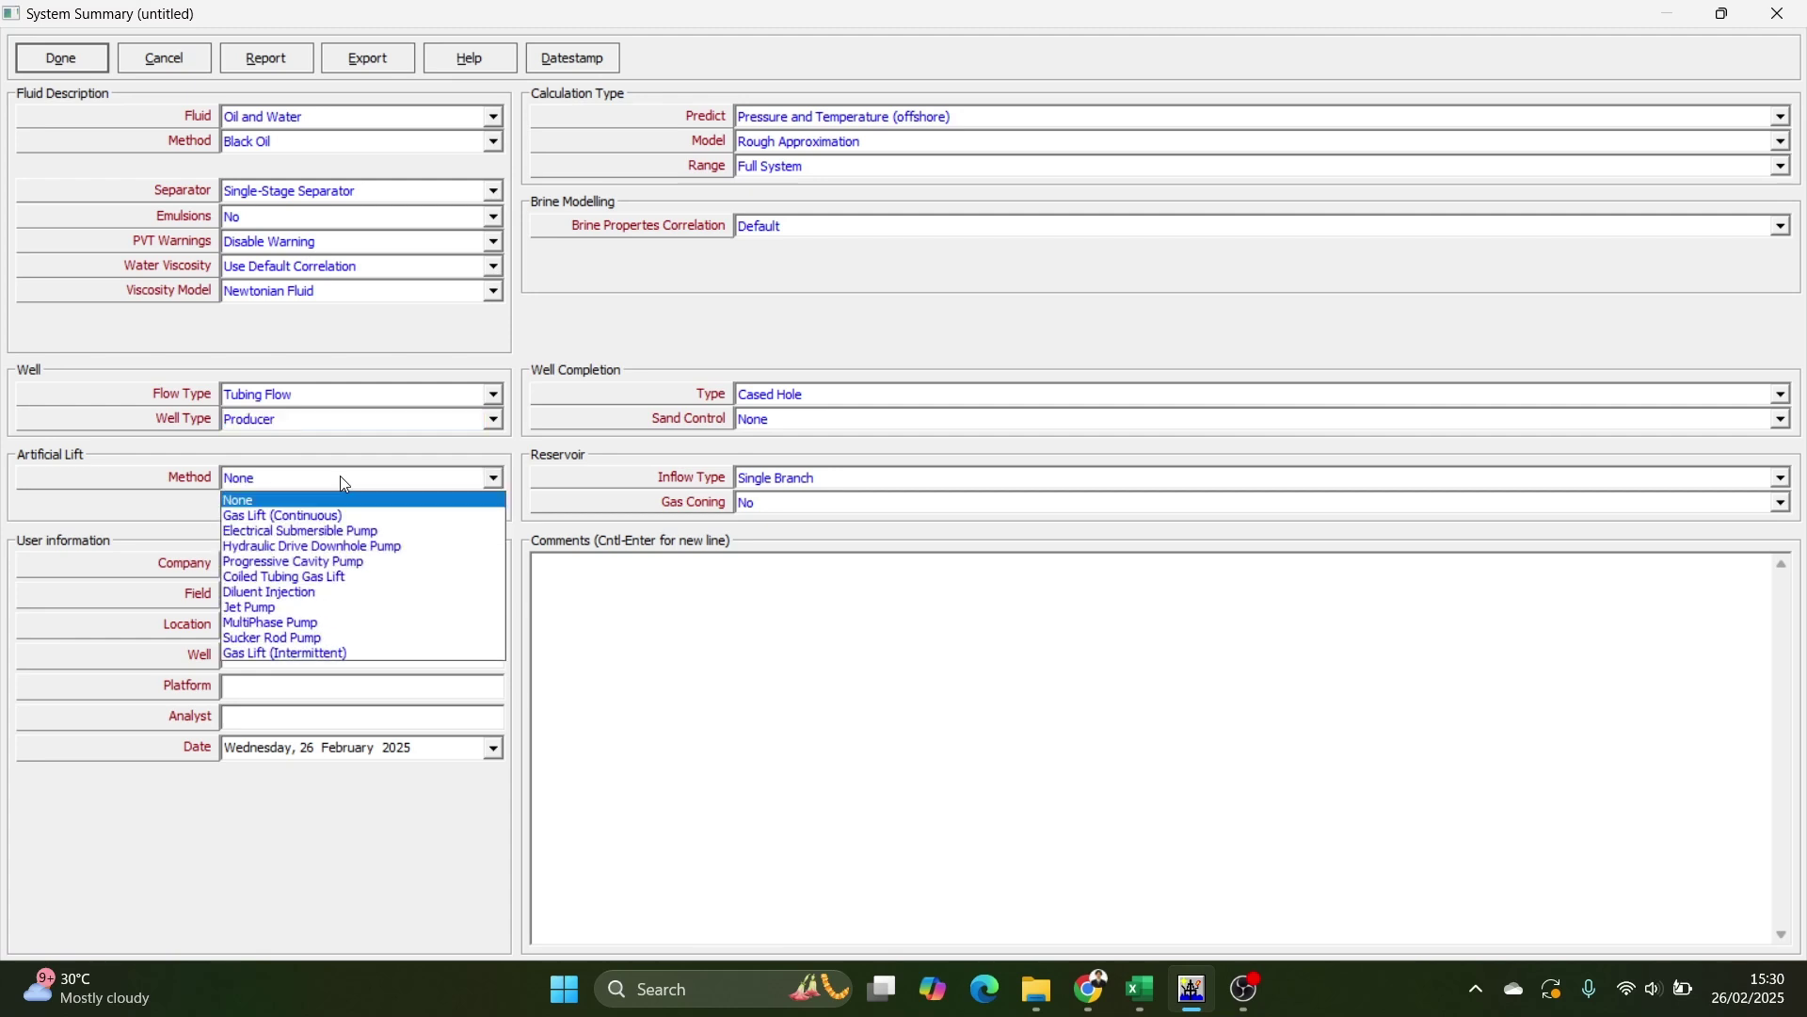
pyautogui.click(268, 510)
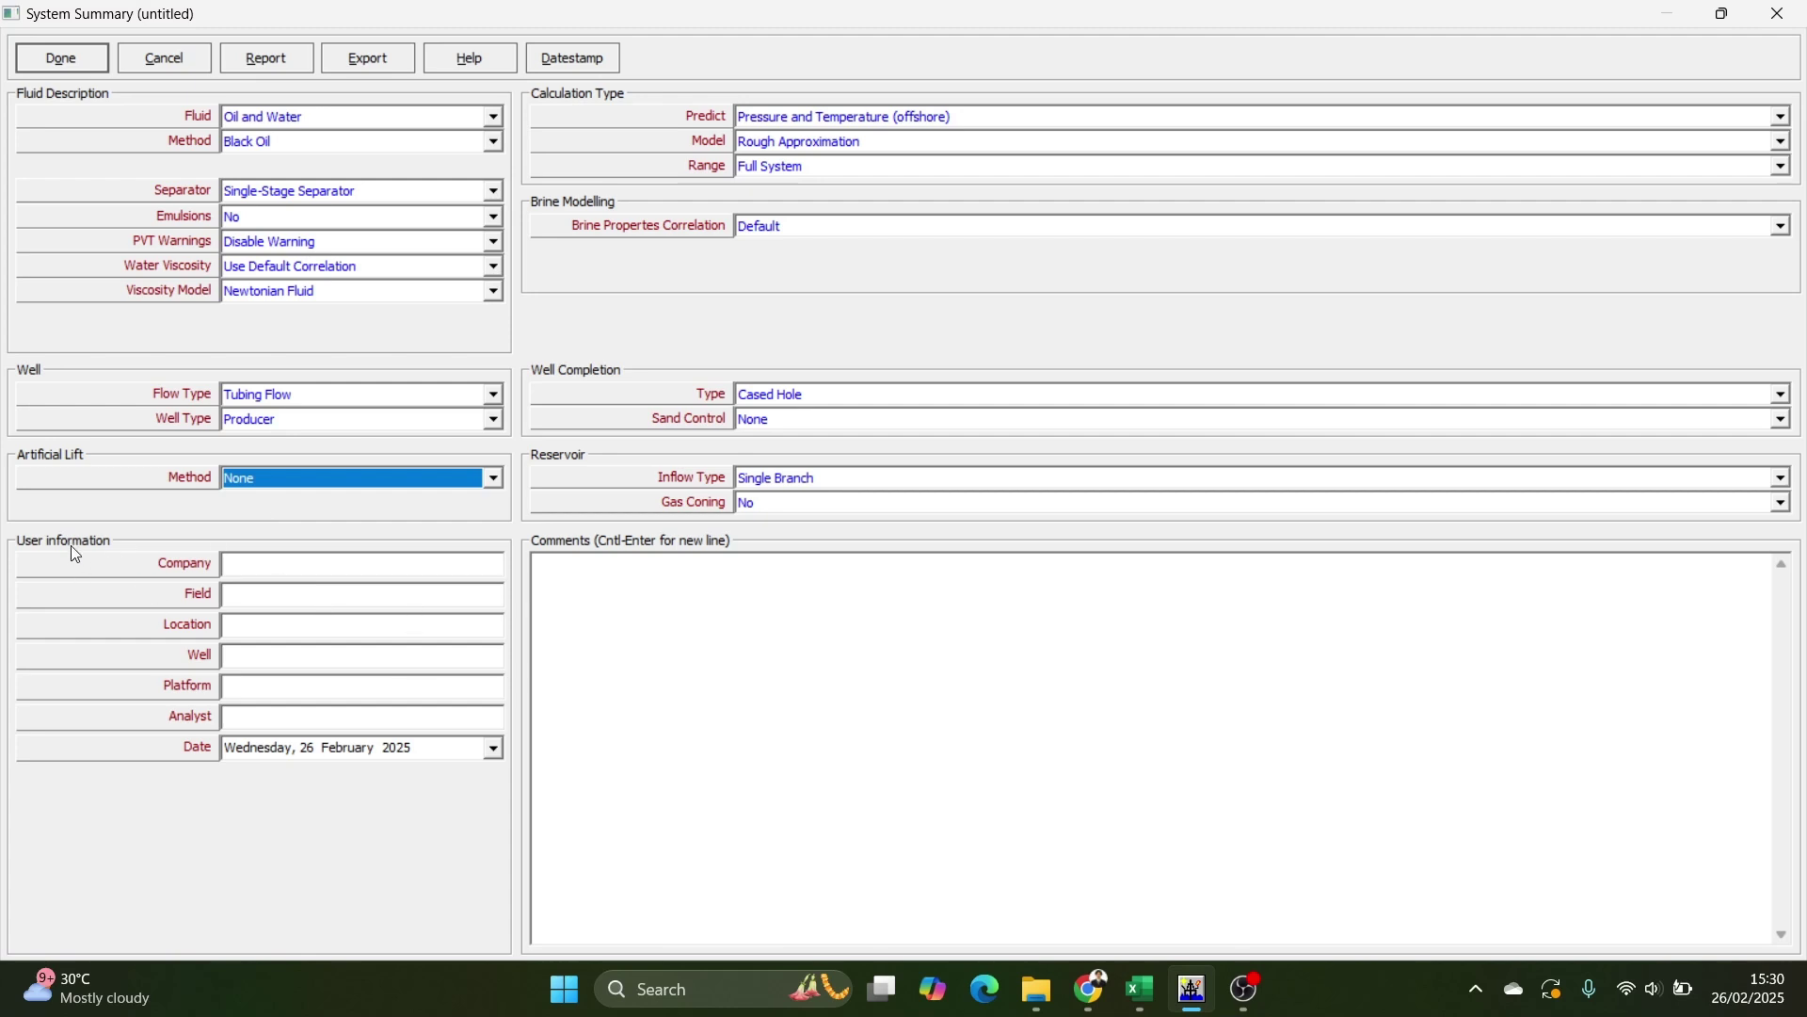
# Review the user information fields, the available prediction types and the artificial lift methods in the System Summary.
pyautogui.click(238, 559)
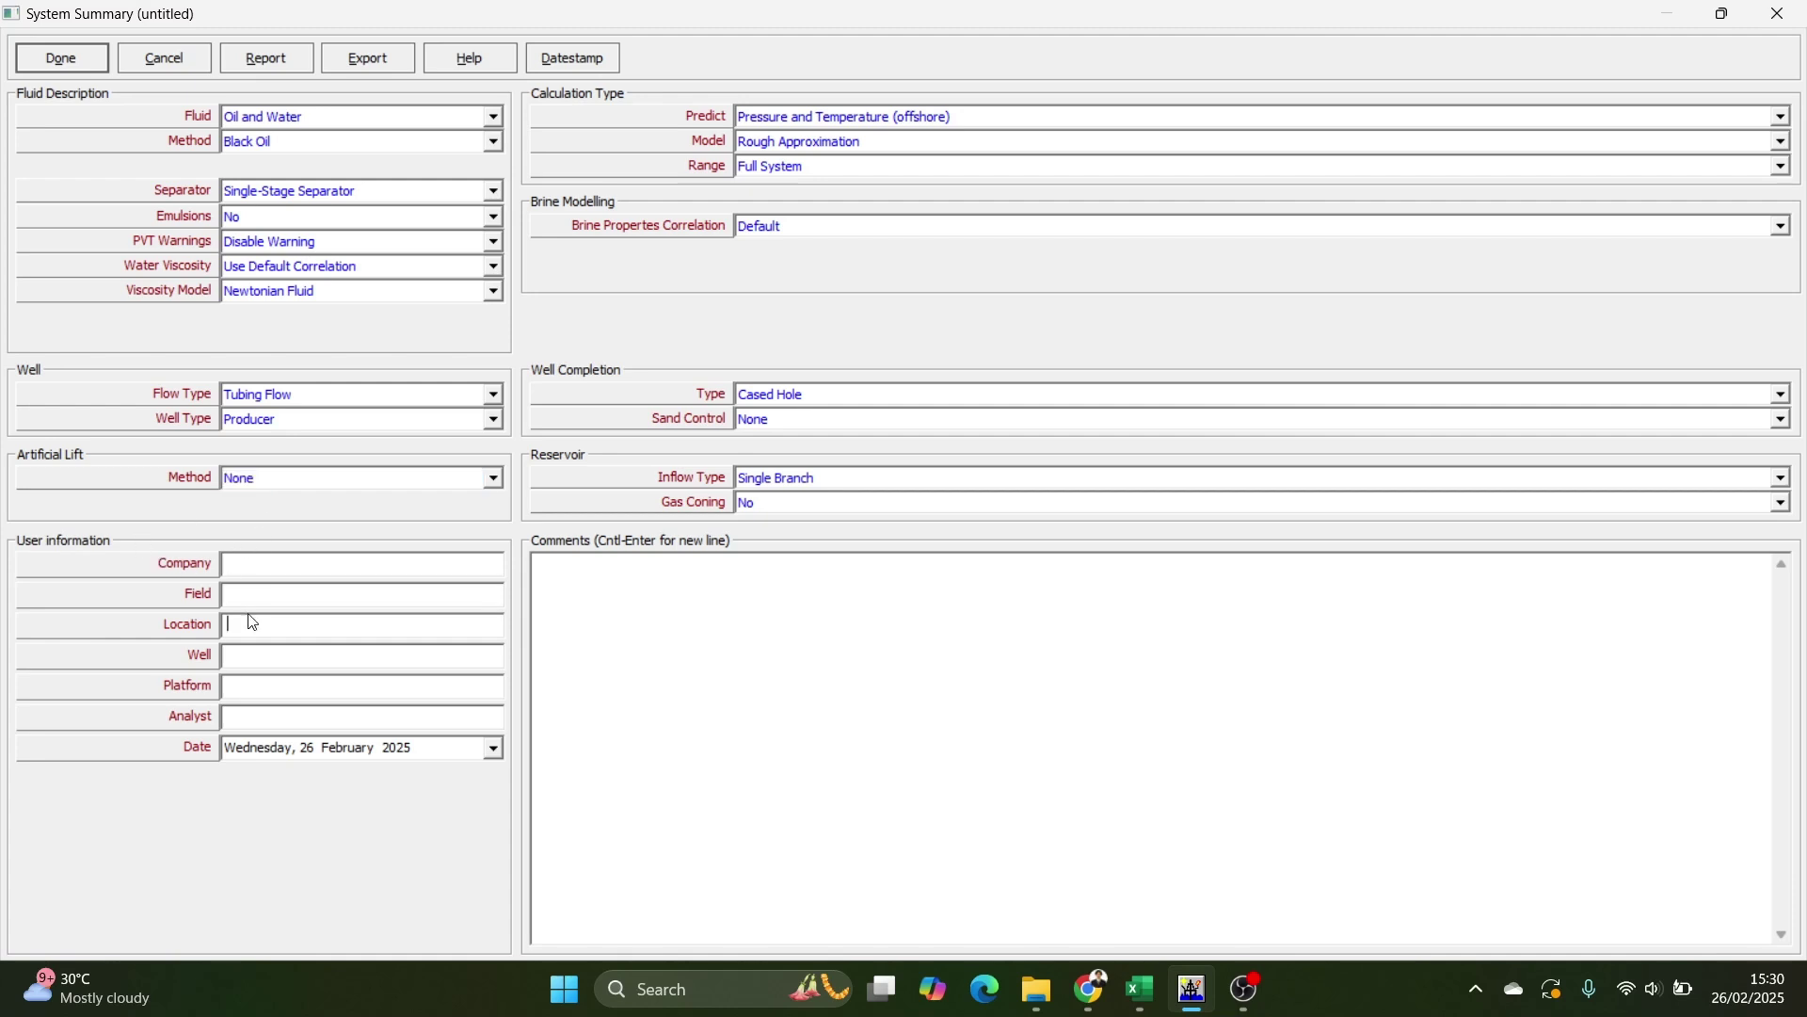
pyautogui.click(768, 120)
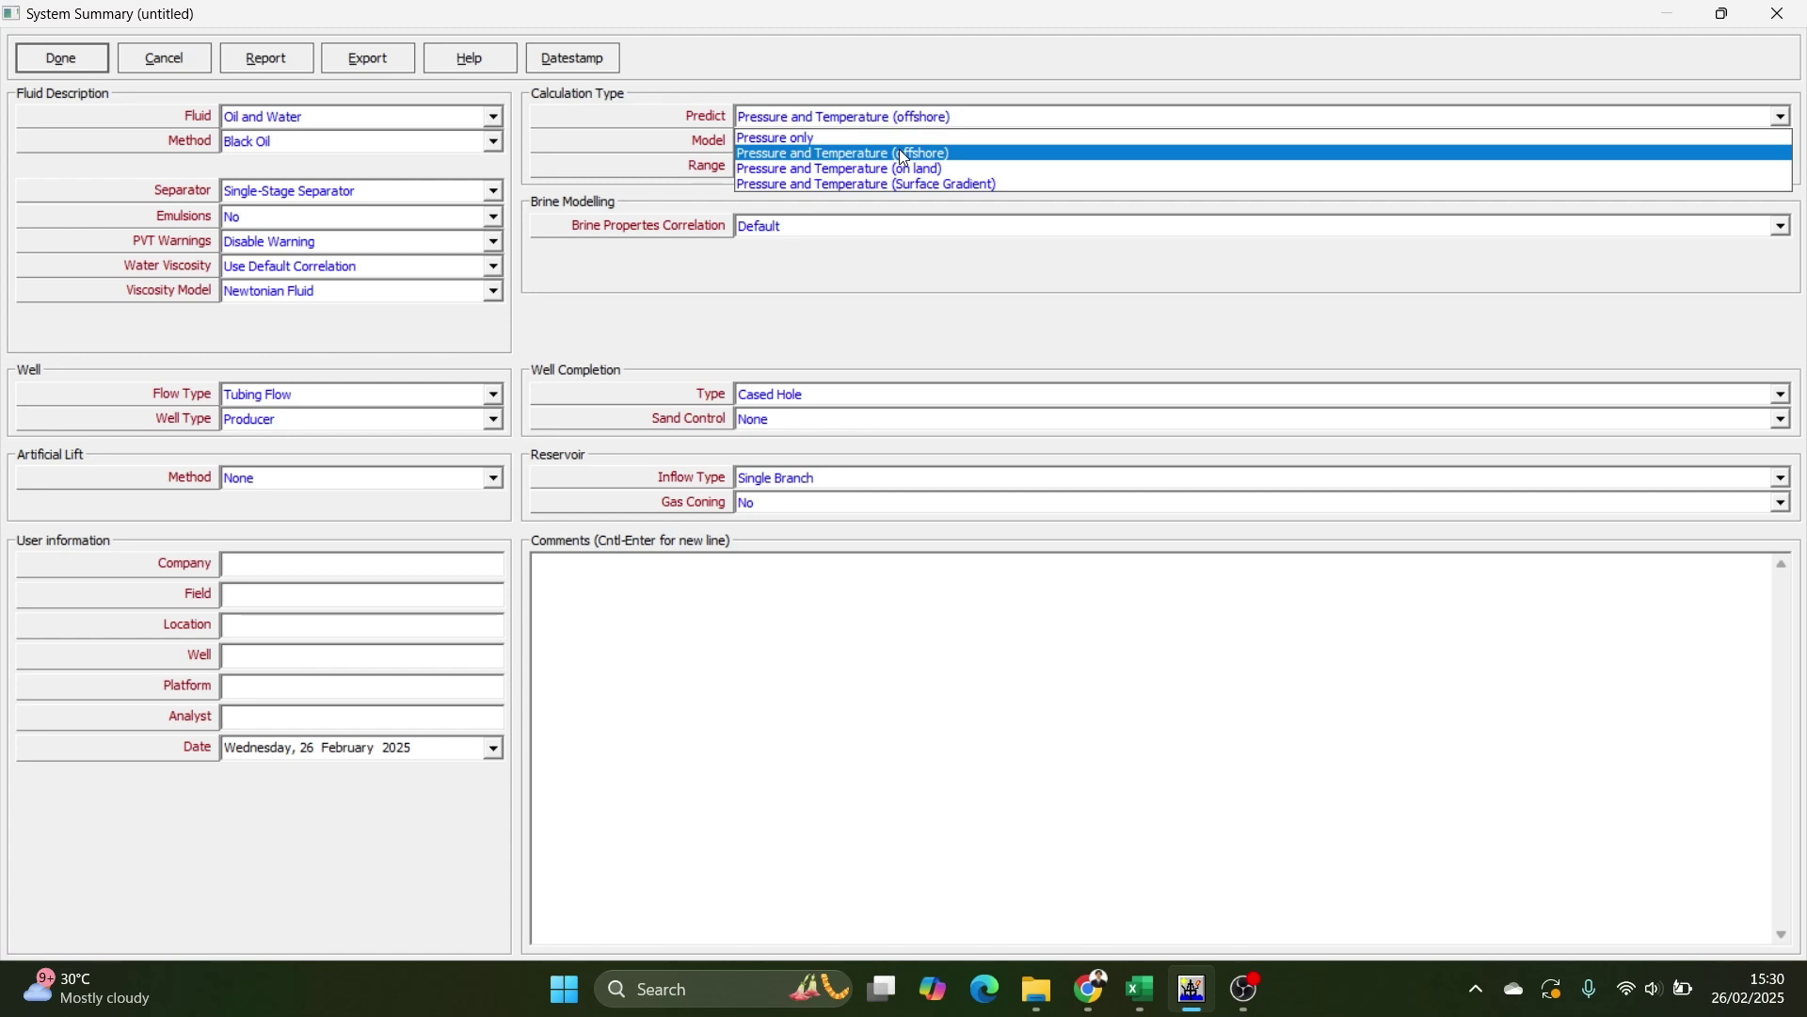
pyautogui.click(394, 484)
pyautogui.click(394, 484)
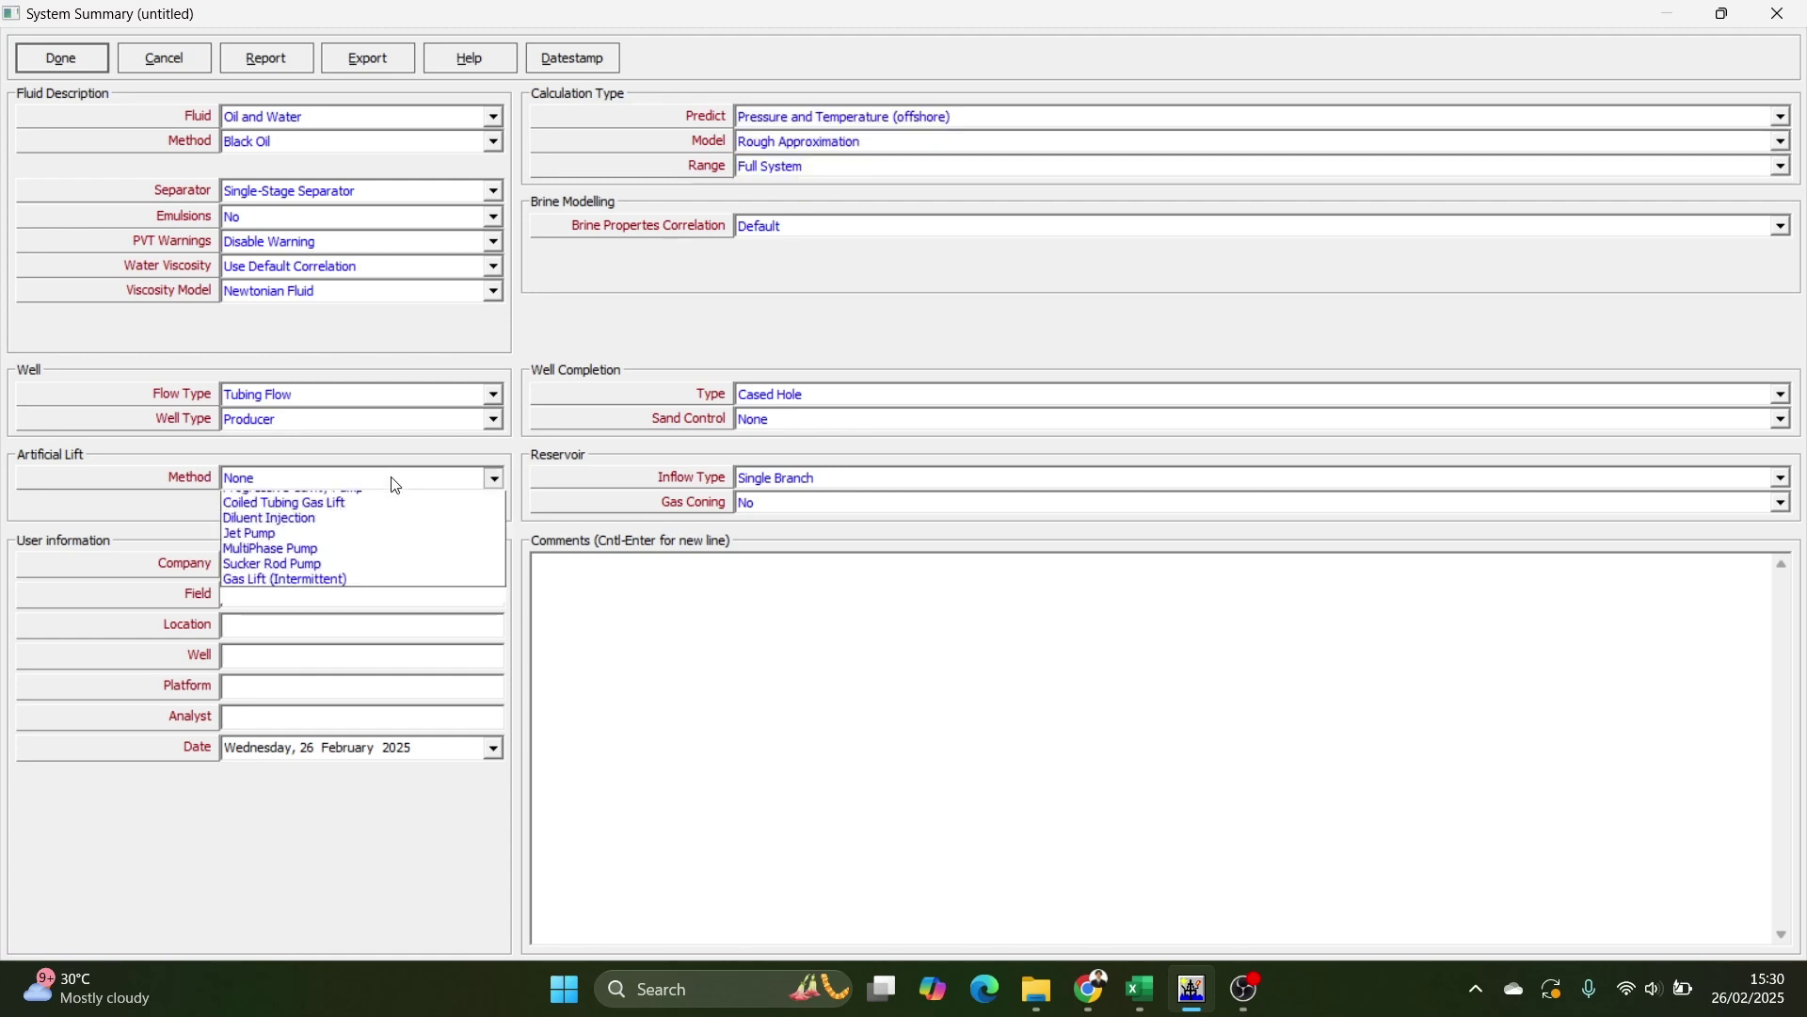
pyautogui.click(800, 106)
pyautogui.click(787, 110)
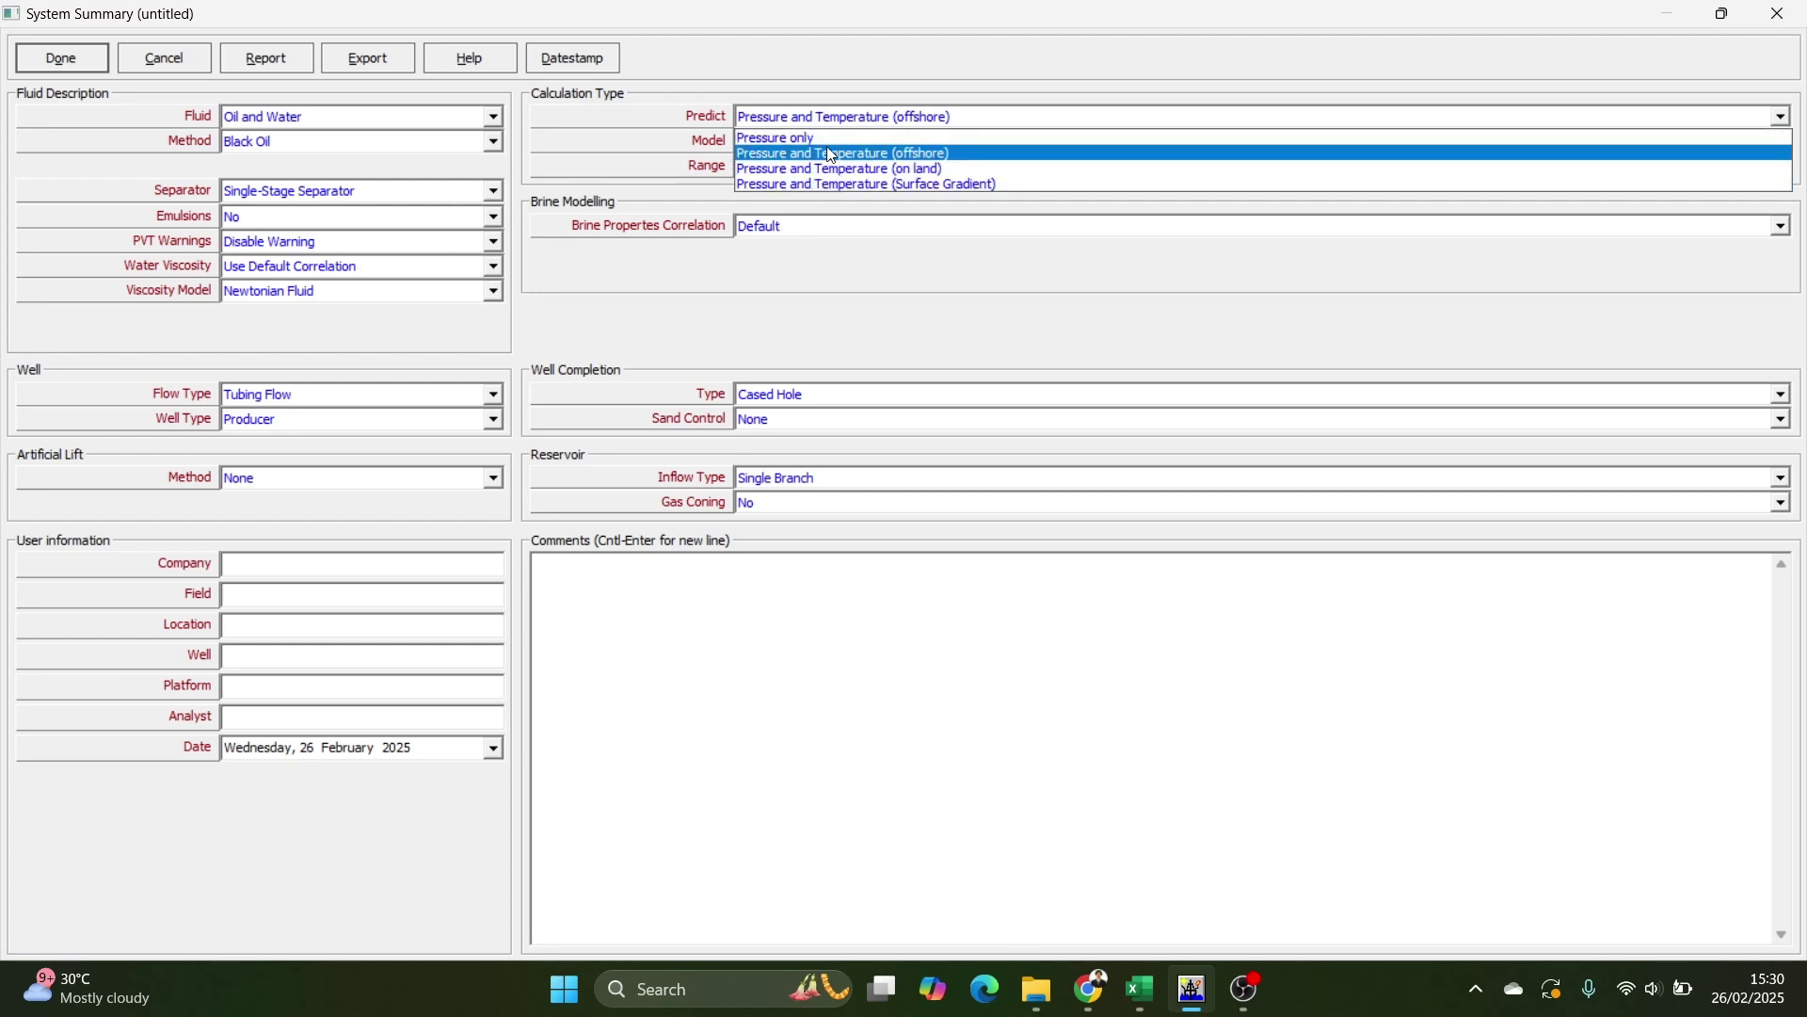
pyautogui.click(335, 393)
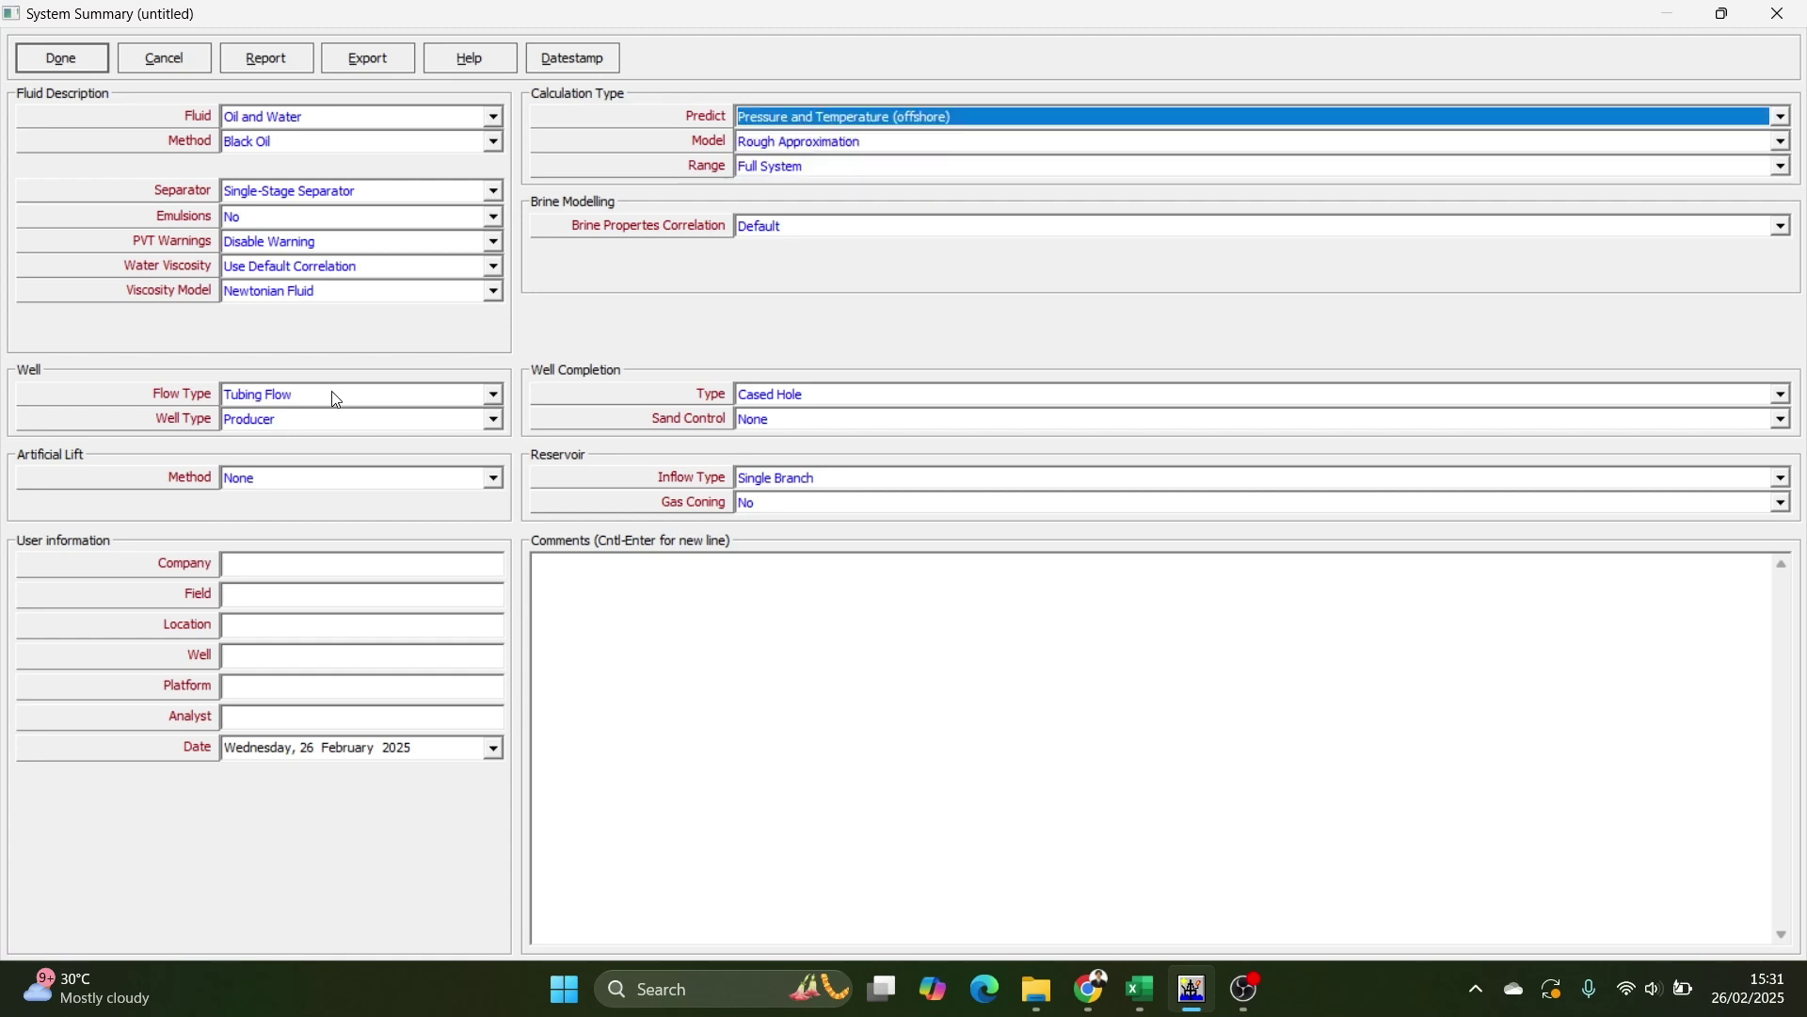
pyautogui.click(325, 477)
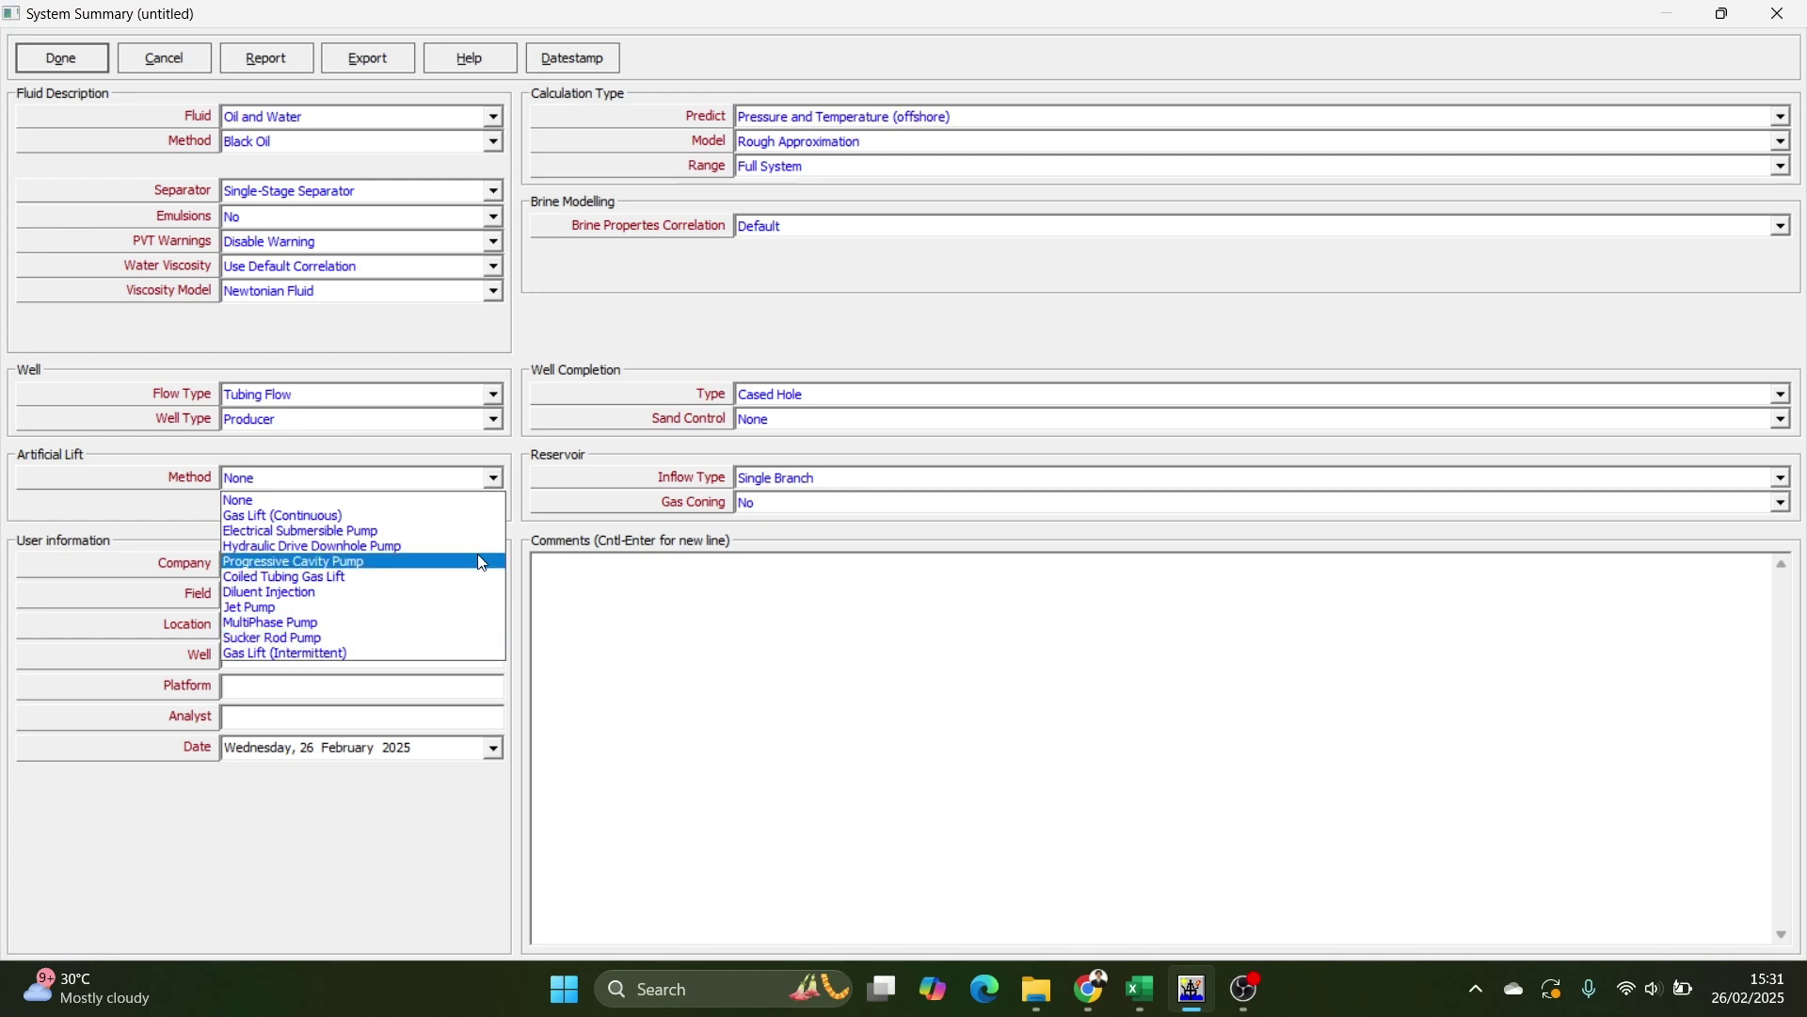
# Keep Pressure and Temperature (offshore), Rough Approximation and Full System as the calculation settings, with the Default brine properties correlation.
pyautogui.click(850, 117)
pyautogui.click(851, 118)
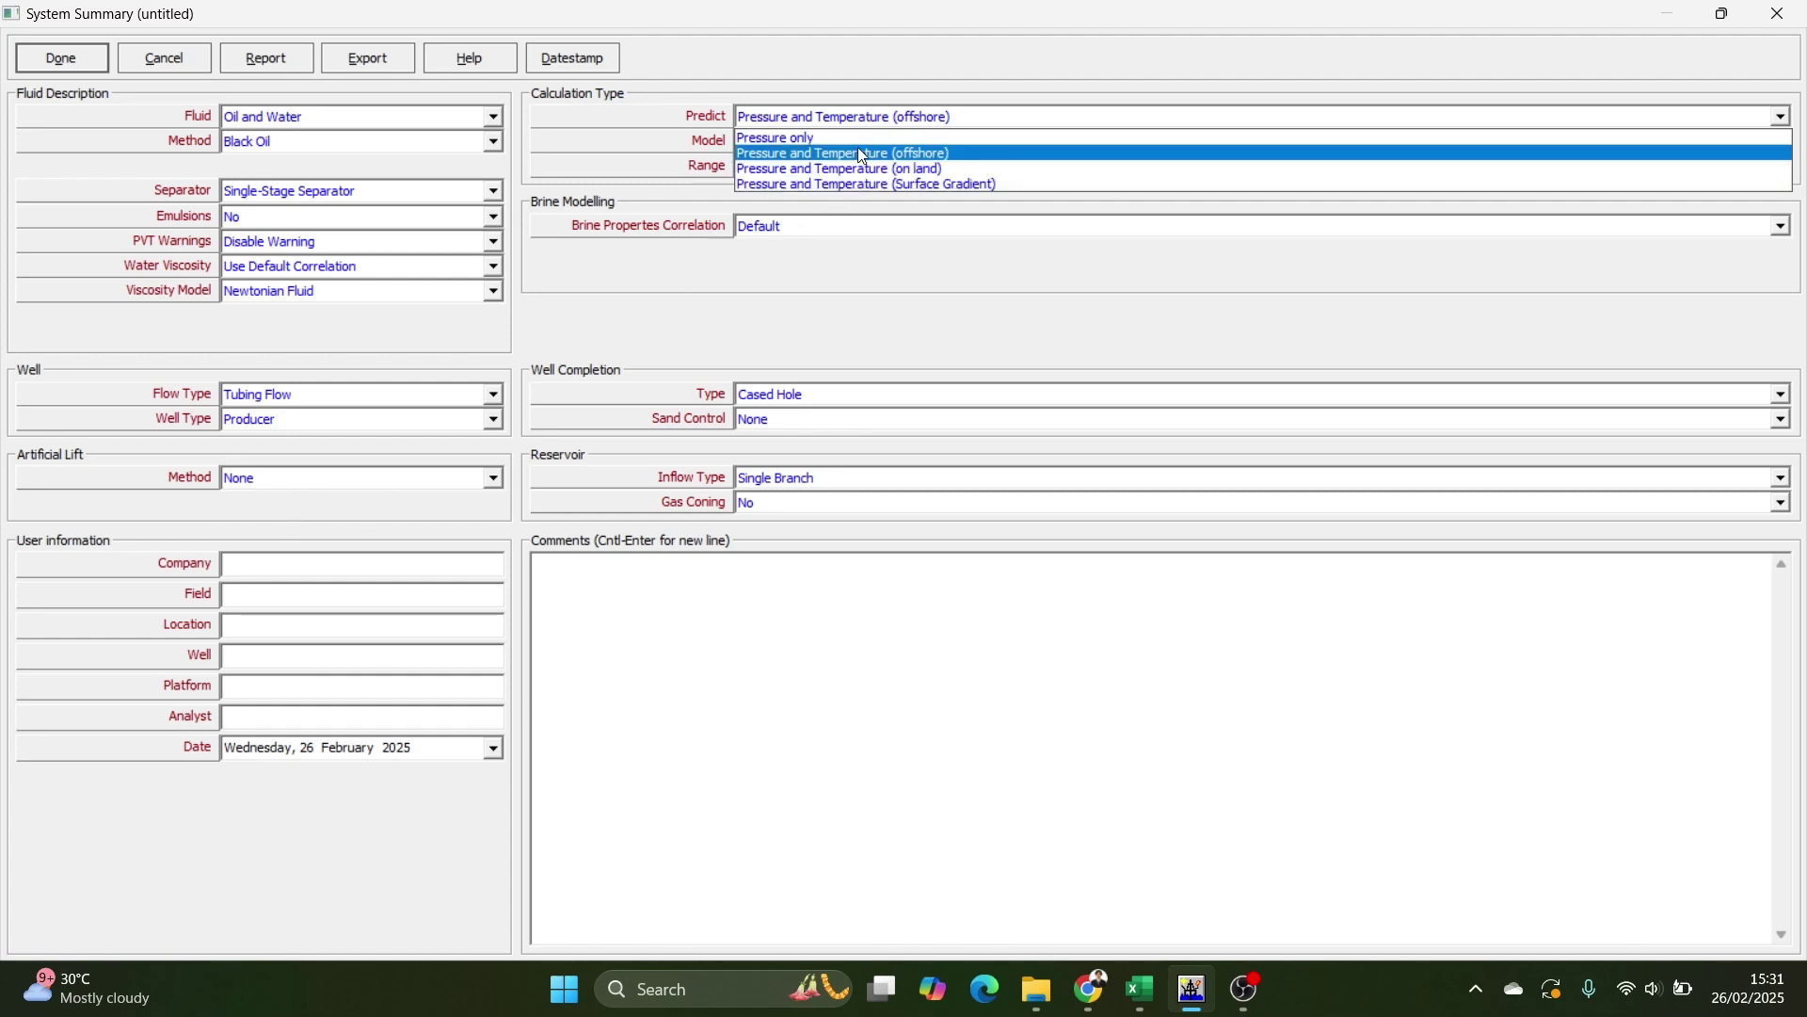
pyautogui.click(860, 152)
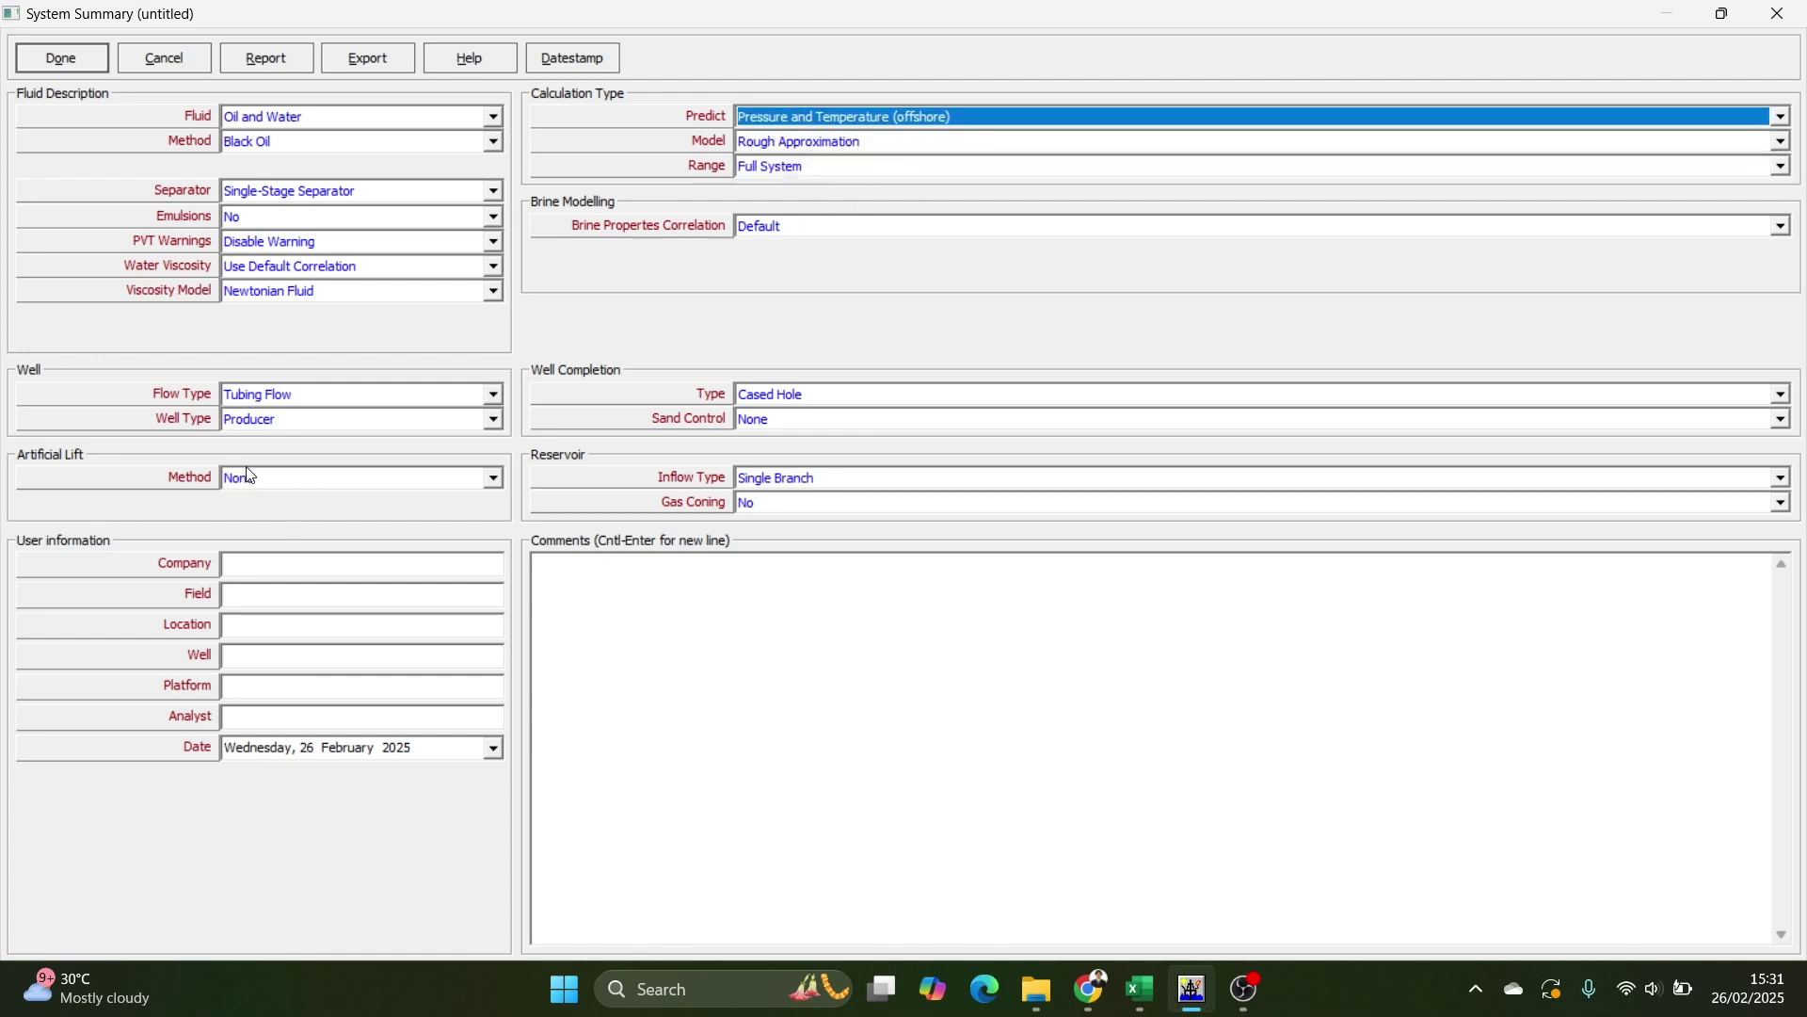
pyautogui.click(807, 148)
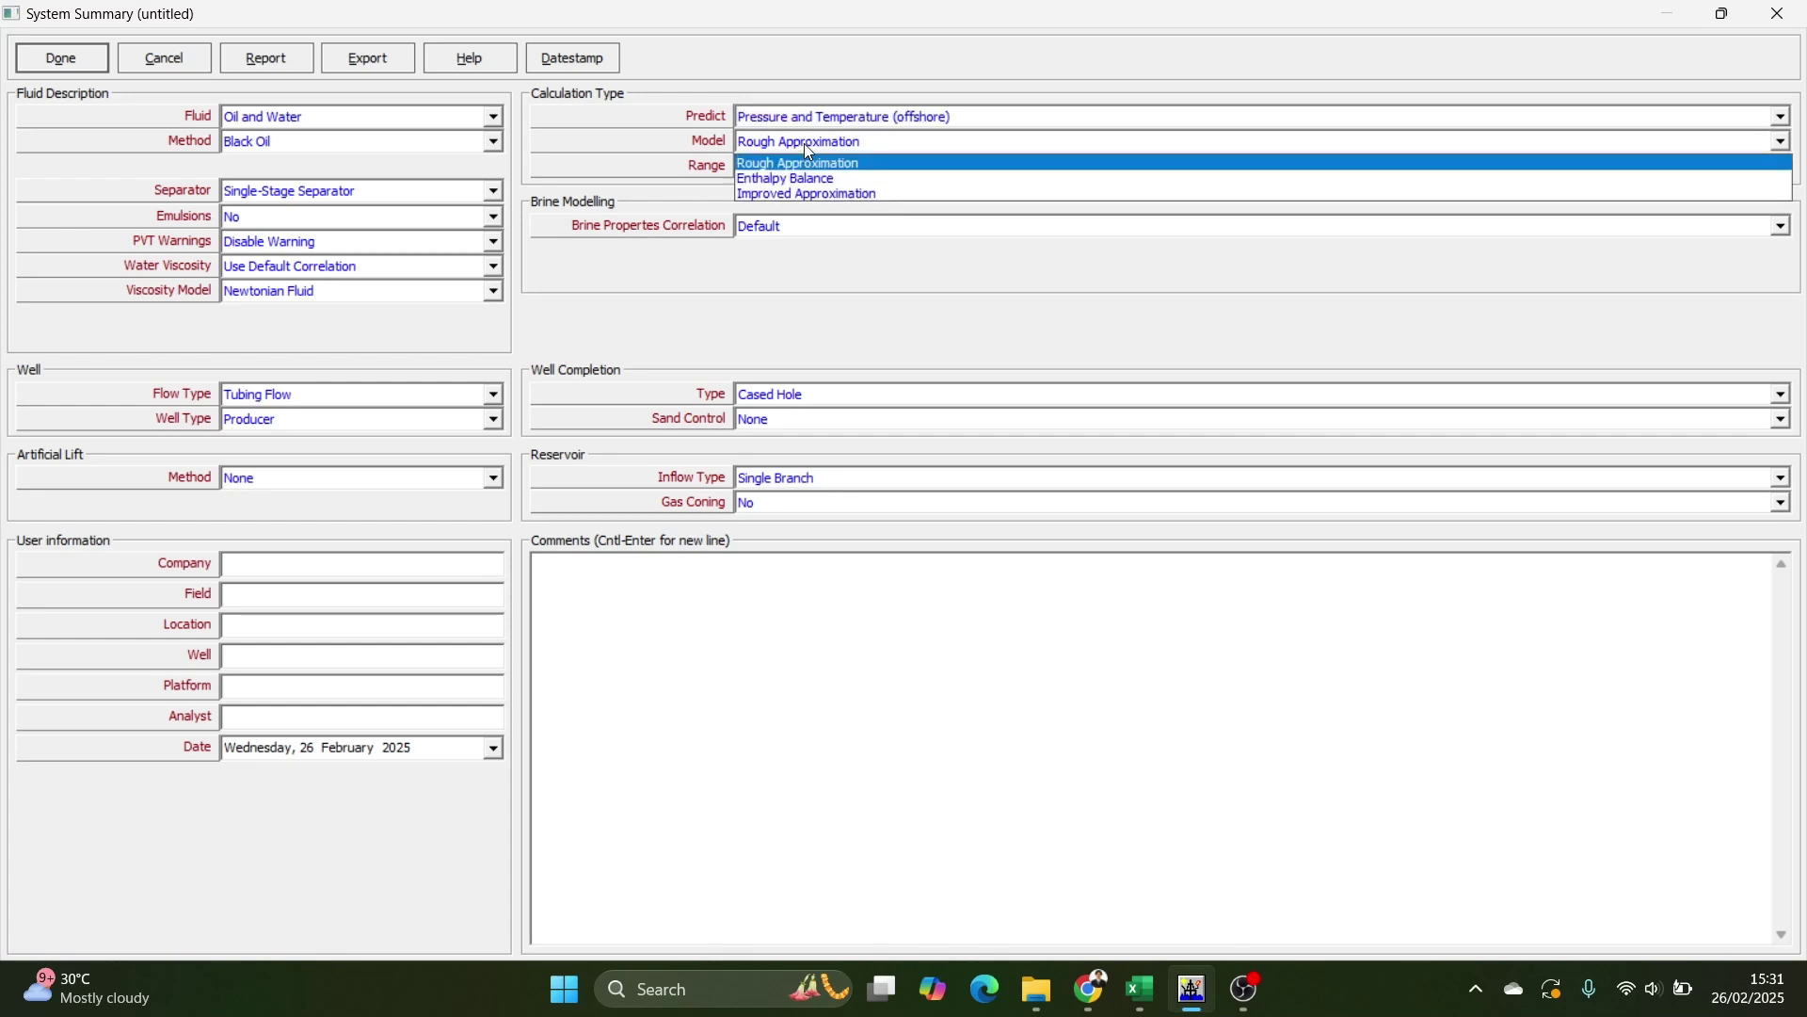
pyautogui.click(822, 162)
pyautogui.click(784, 170)
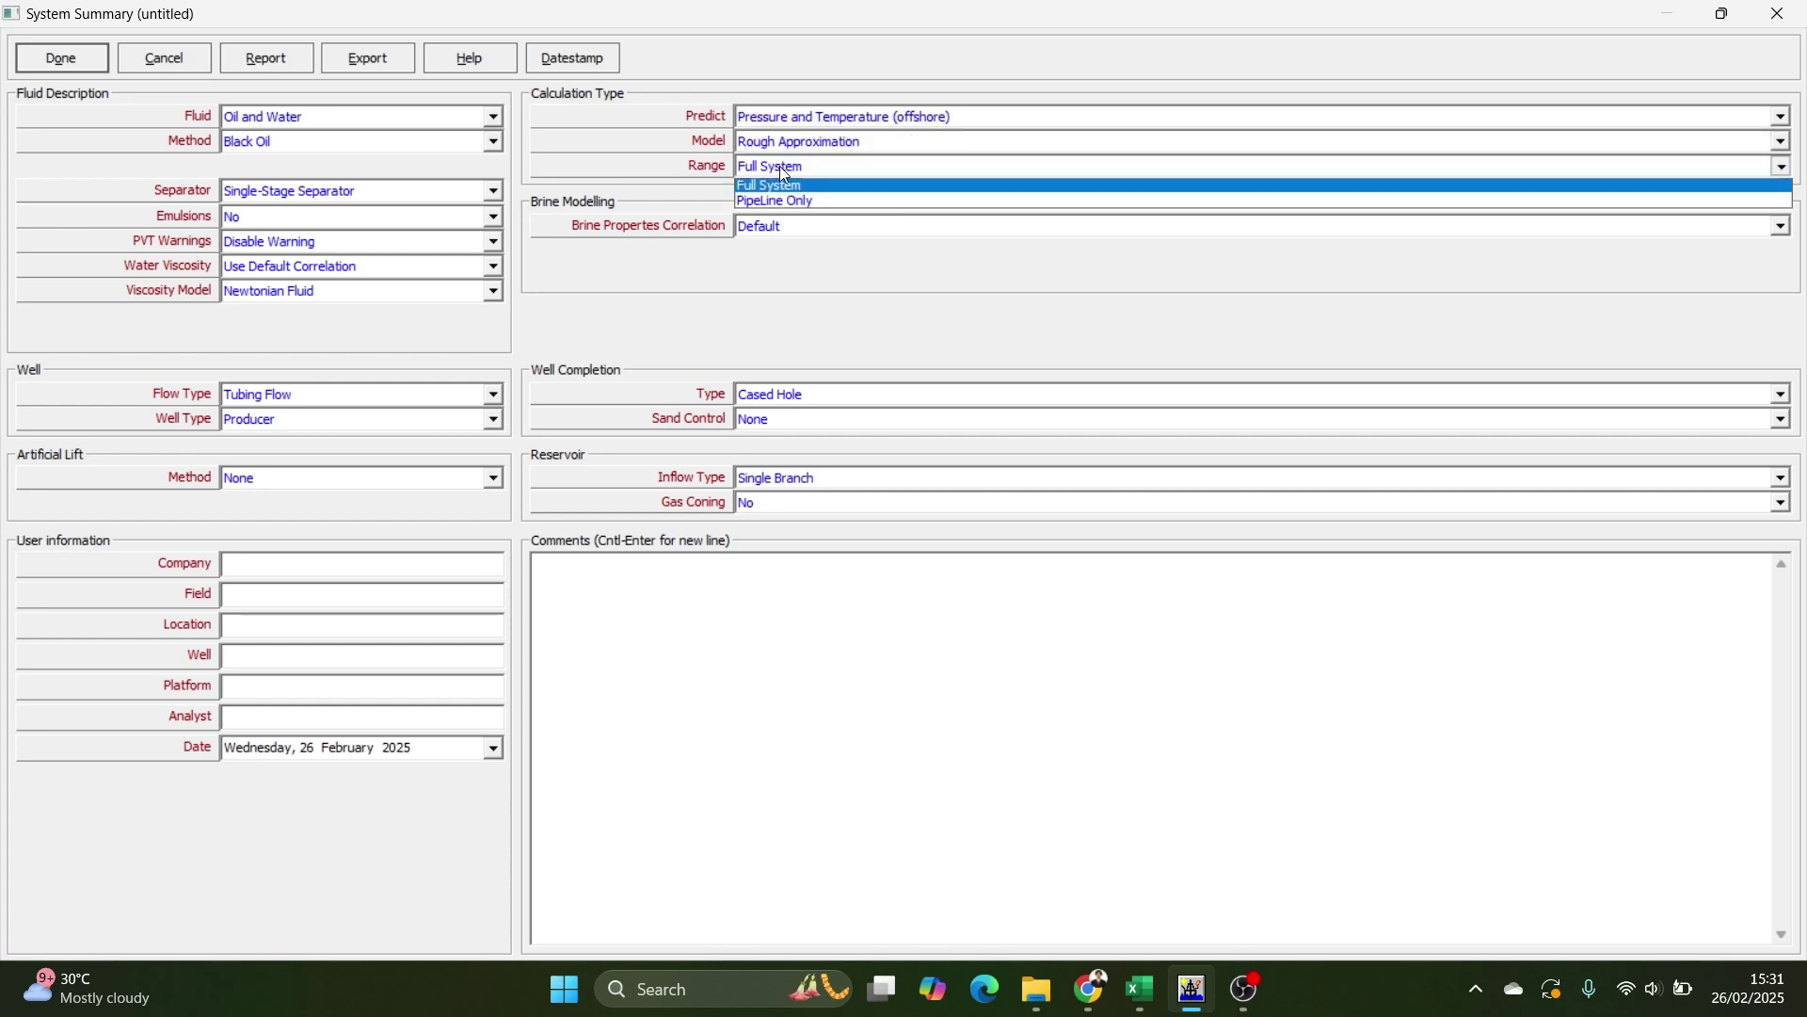
pyautogui.click(781, 181)
pyautogui.click(795, 224)
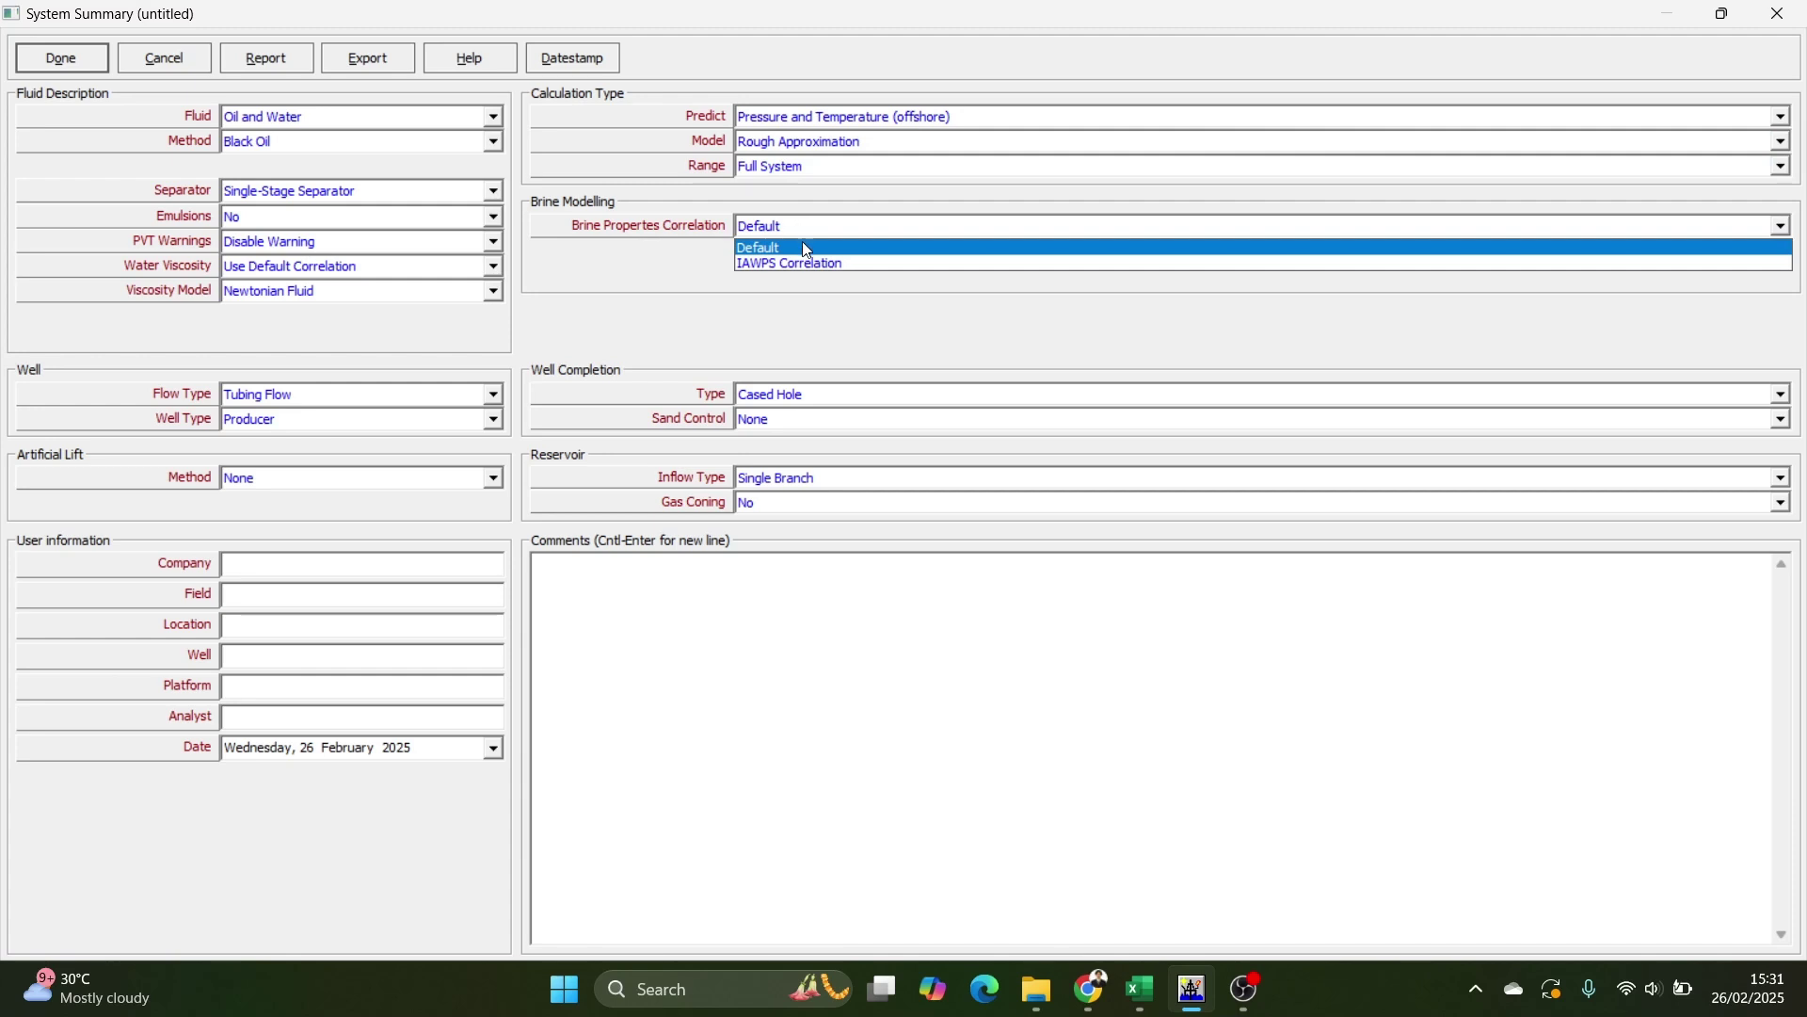
pyautogui.click(805, 248)
# Keep Cased Hole as the well completion type and None as the sand control.
pyautogui.click(811, 396)
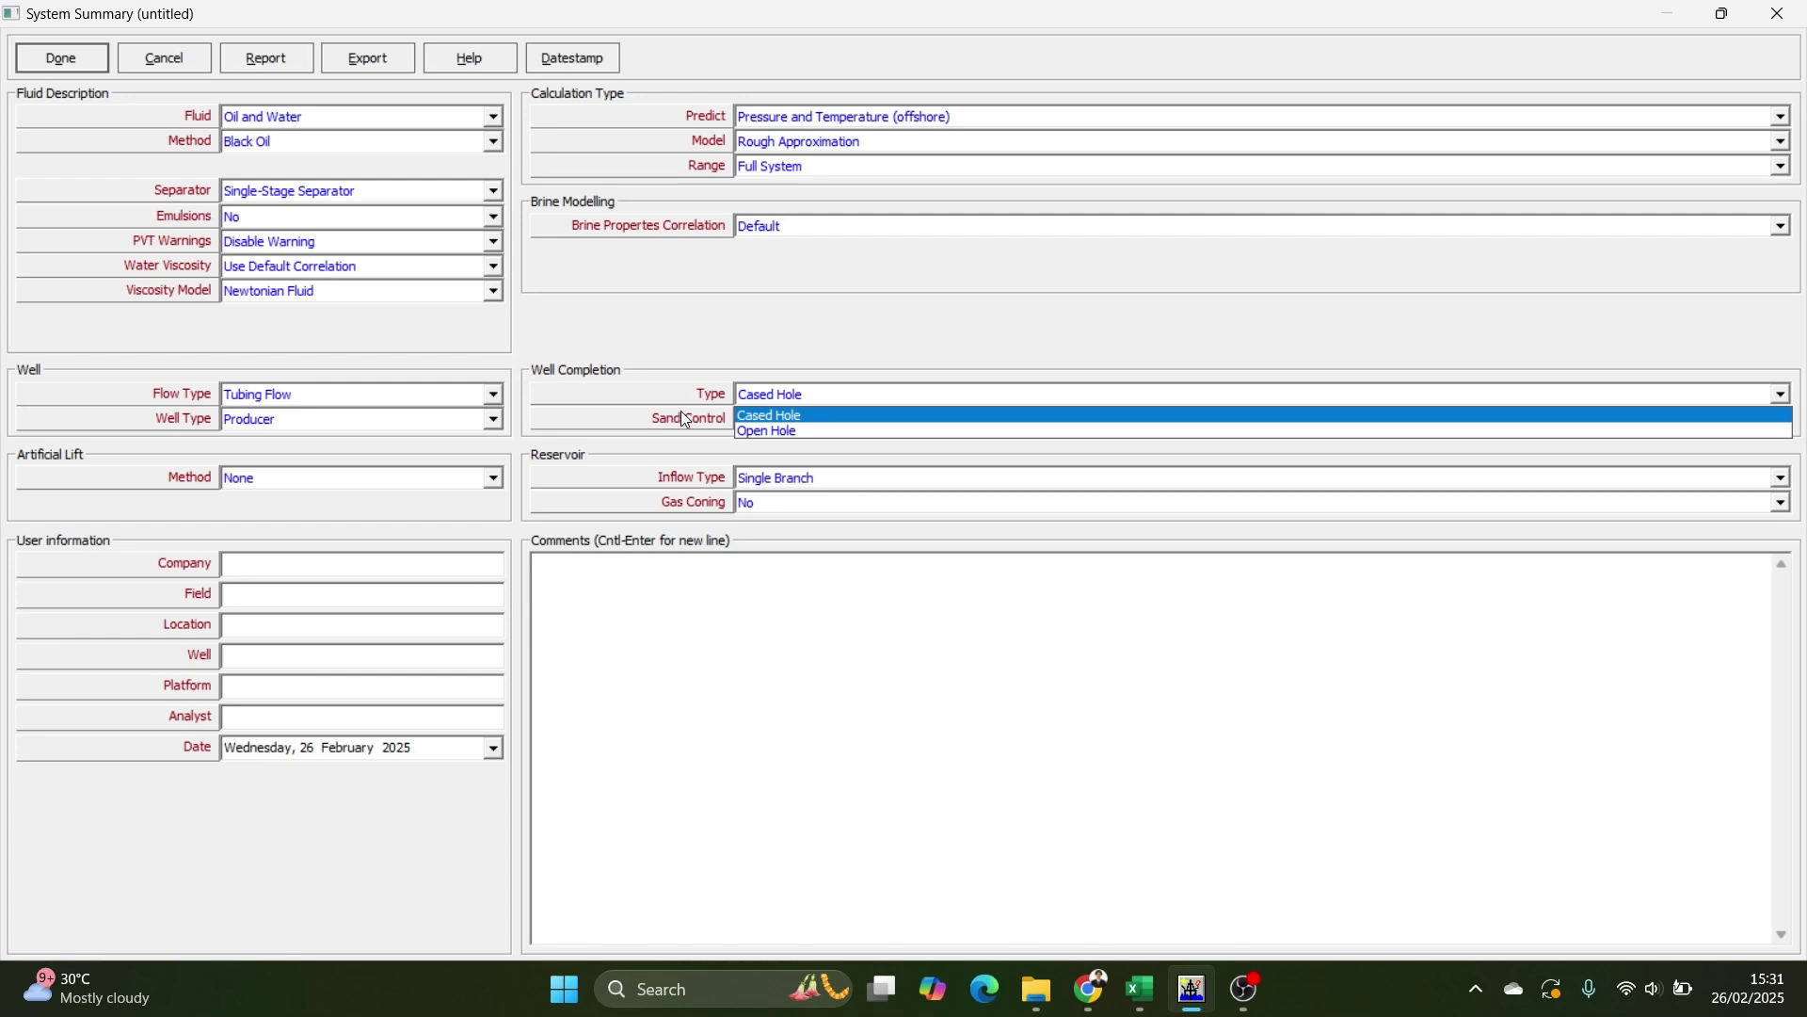
pyautogui.click(762, 416)
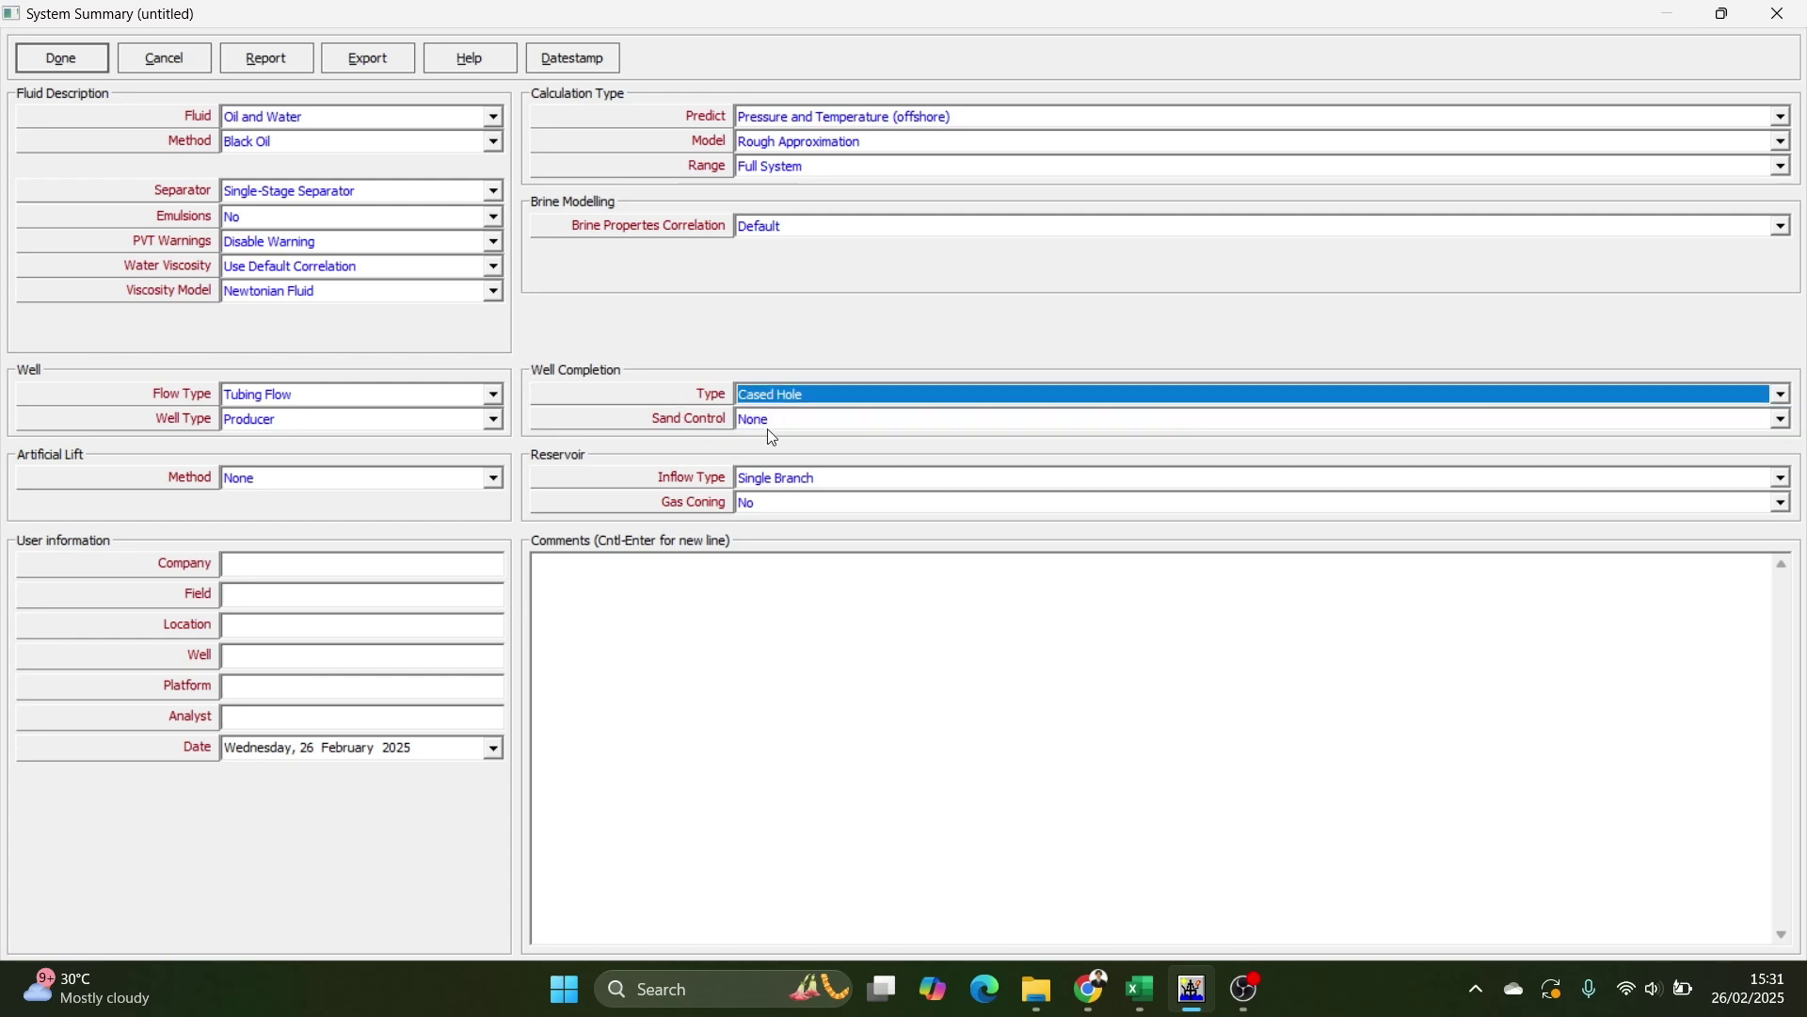
pyautogui.click(766, 423)
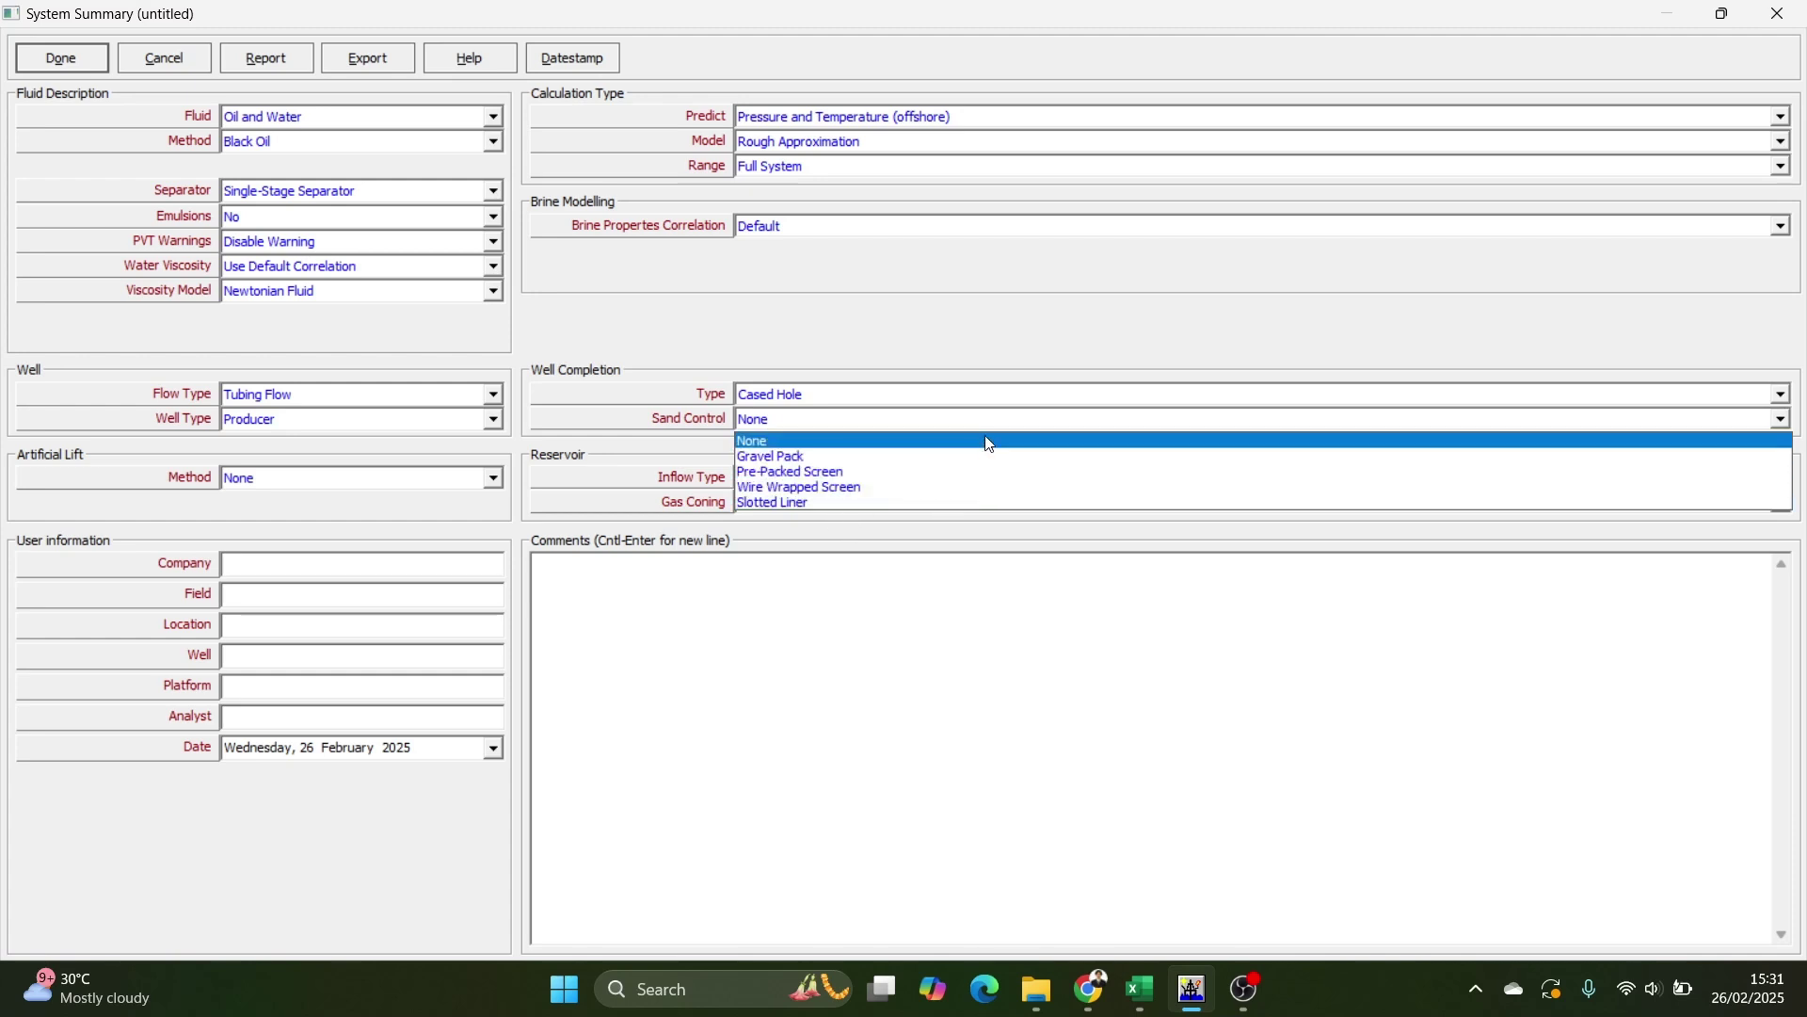
pyautogui.click(775, 442)
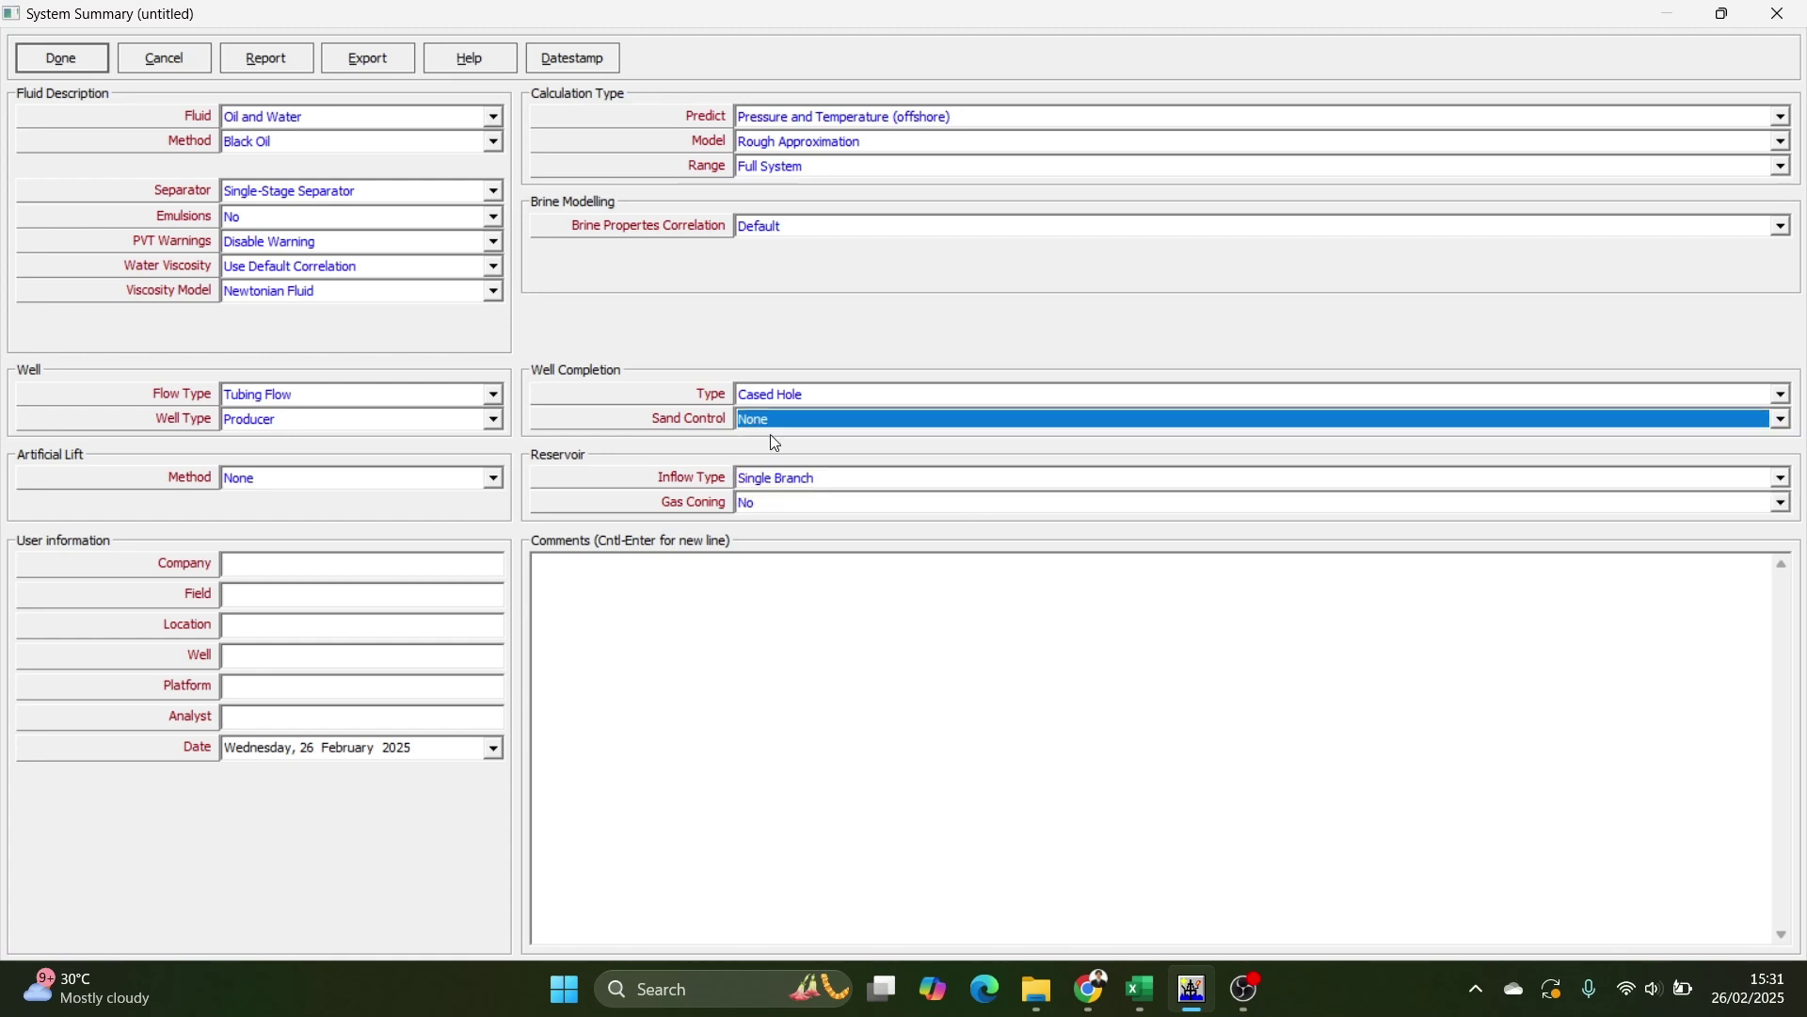
# Keep Single Branch inflow with gas coning set to No, and accept the System Summary.
pyautogui.click(852, 480)
pyautogui.click(852, 495)
pyautogui.click(828, 504)
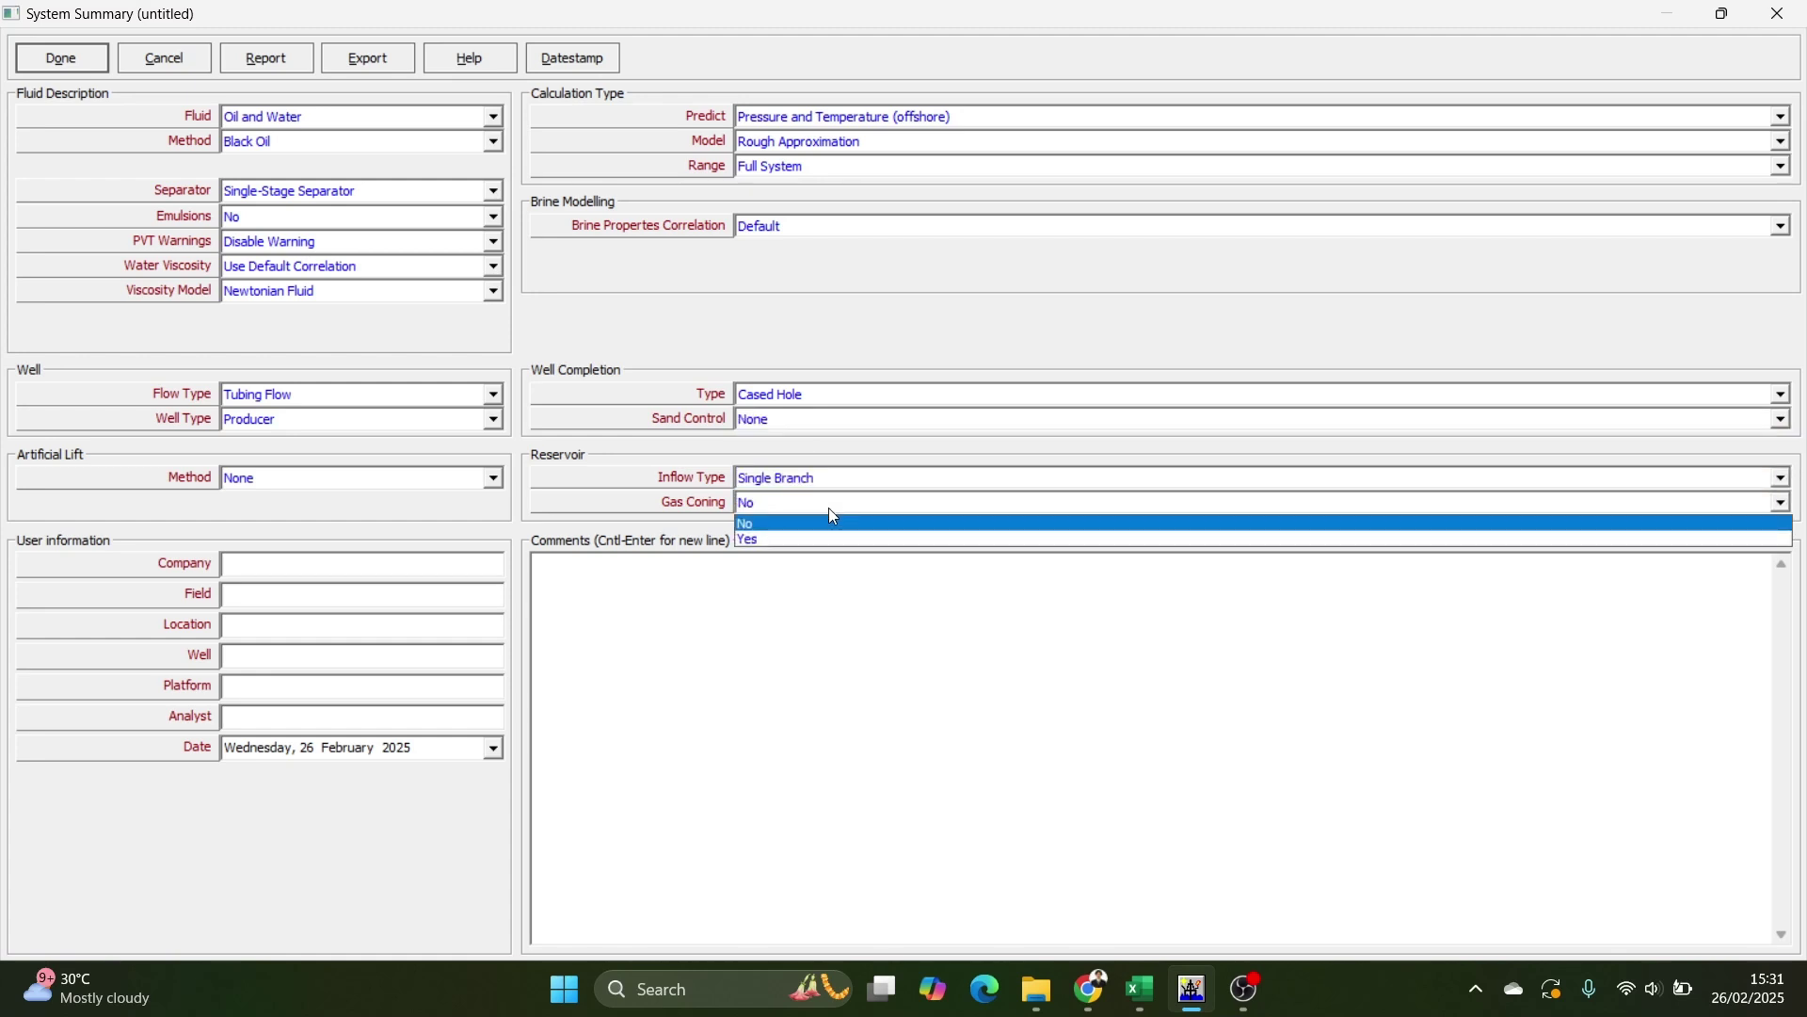
pyautogui.click(823, 525)
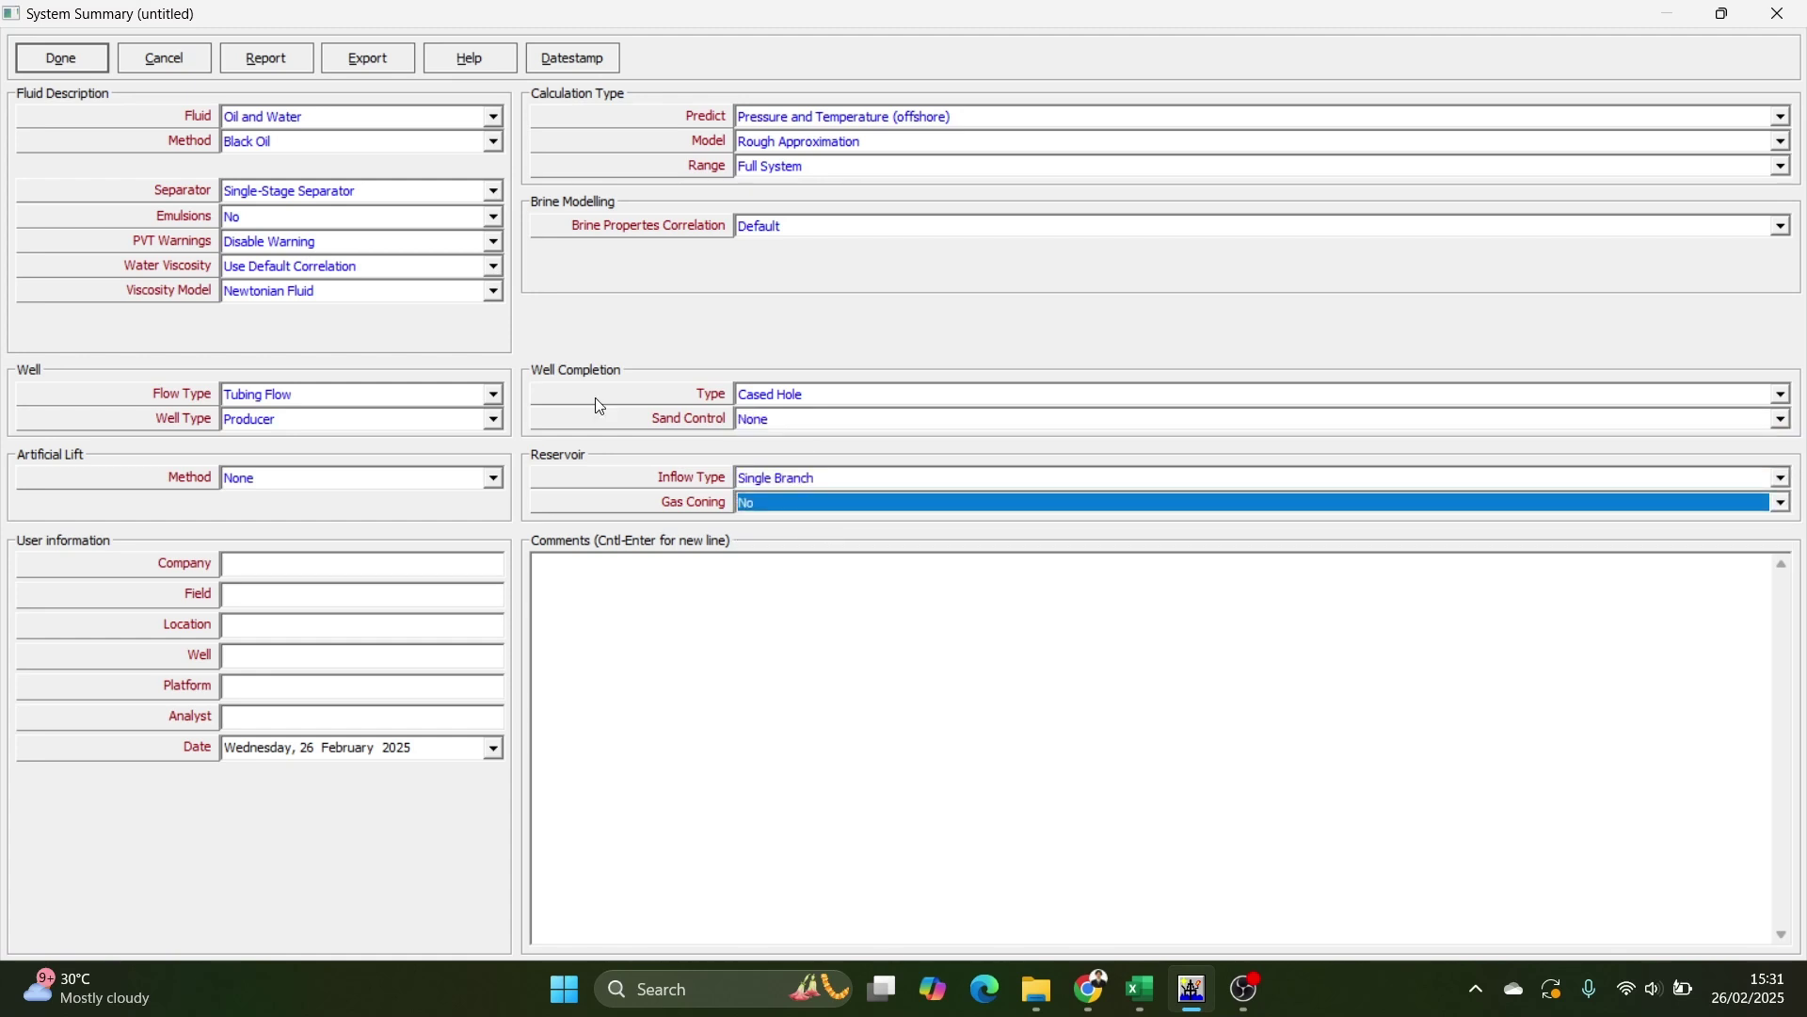
pyautogui.click(53, 62)
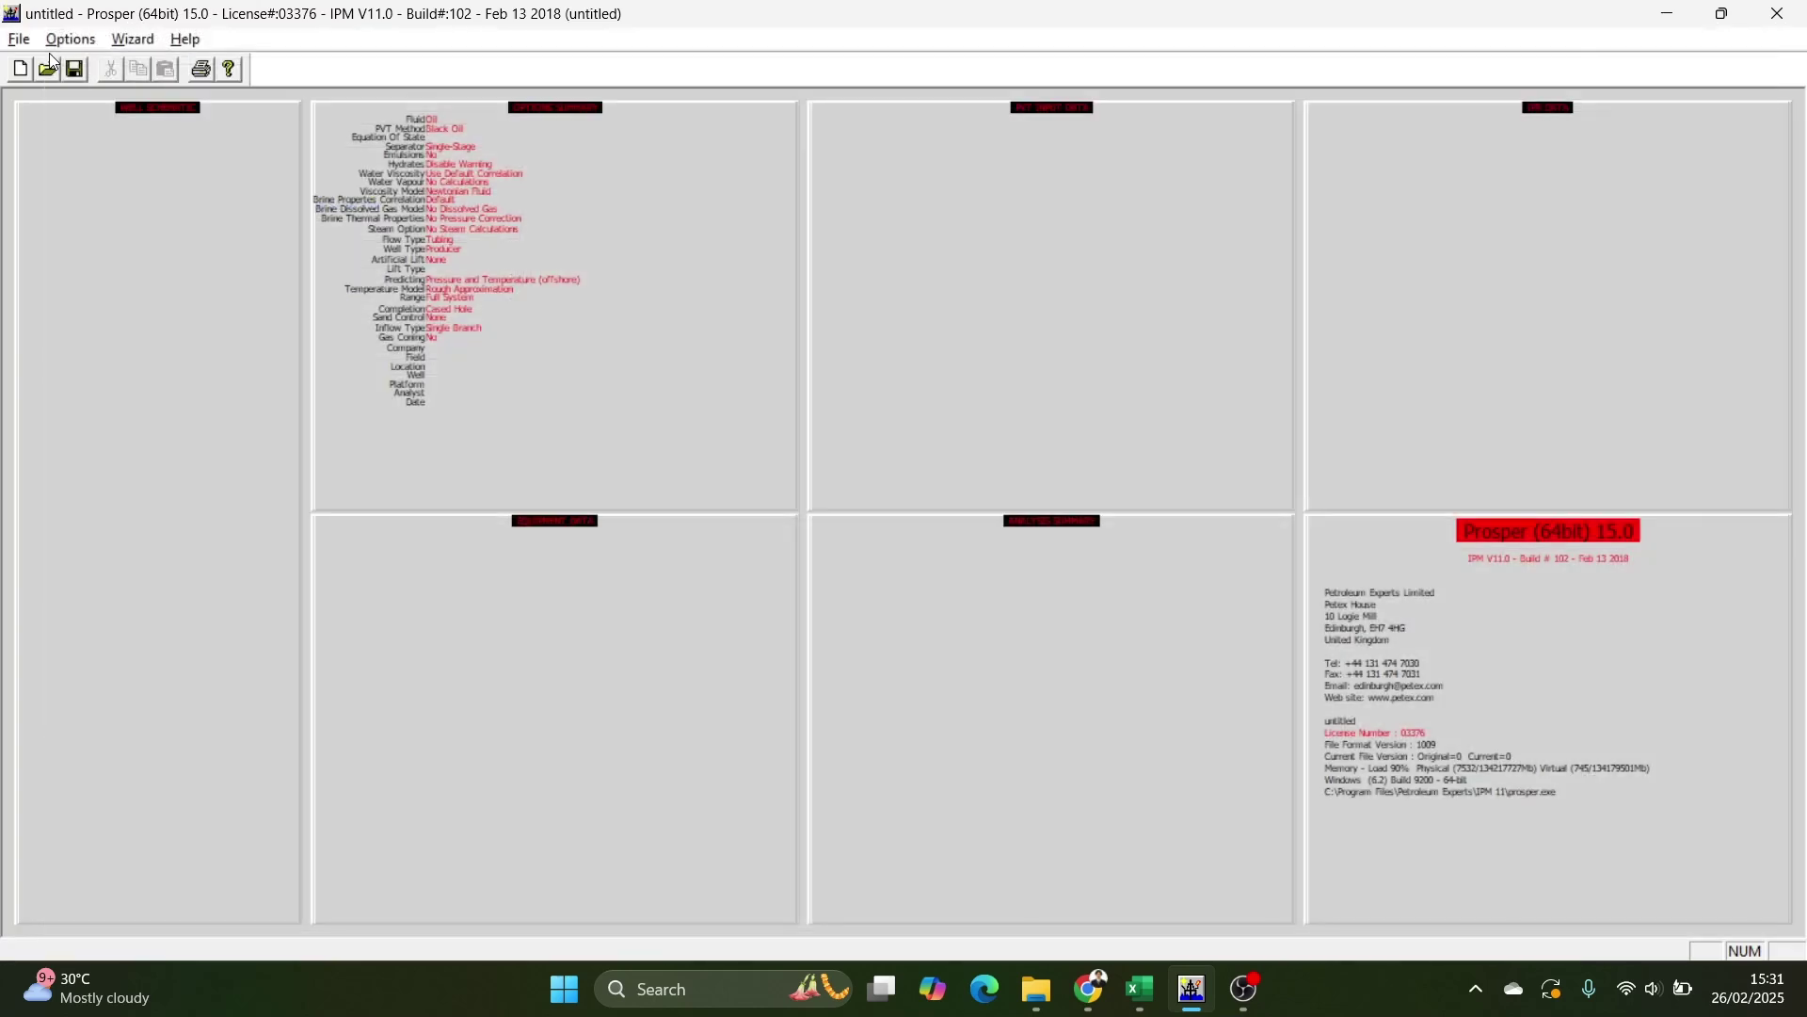
# Refresh the main window layout by restoring and maximizing it, and open the PVT input data.
pyautogui.click(1724, 13)
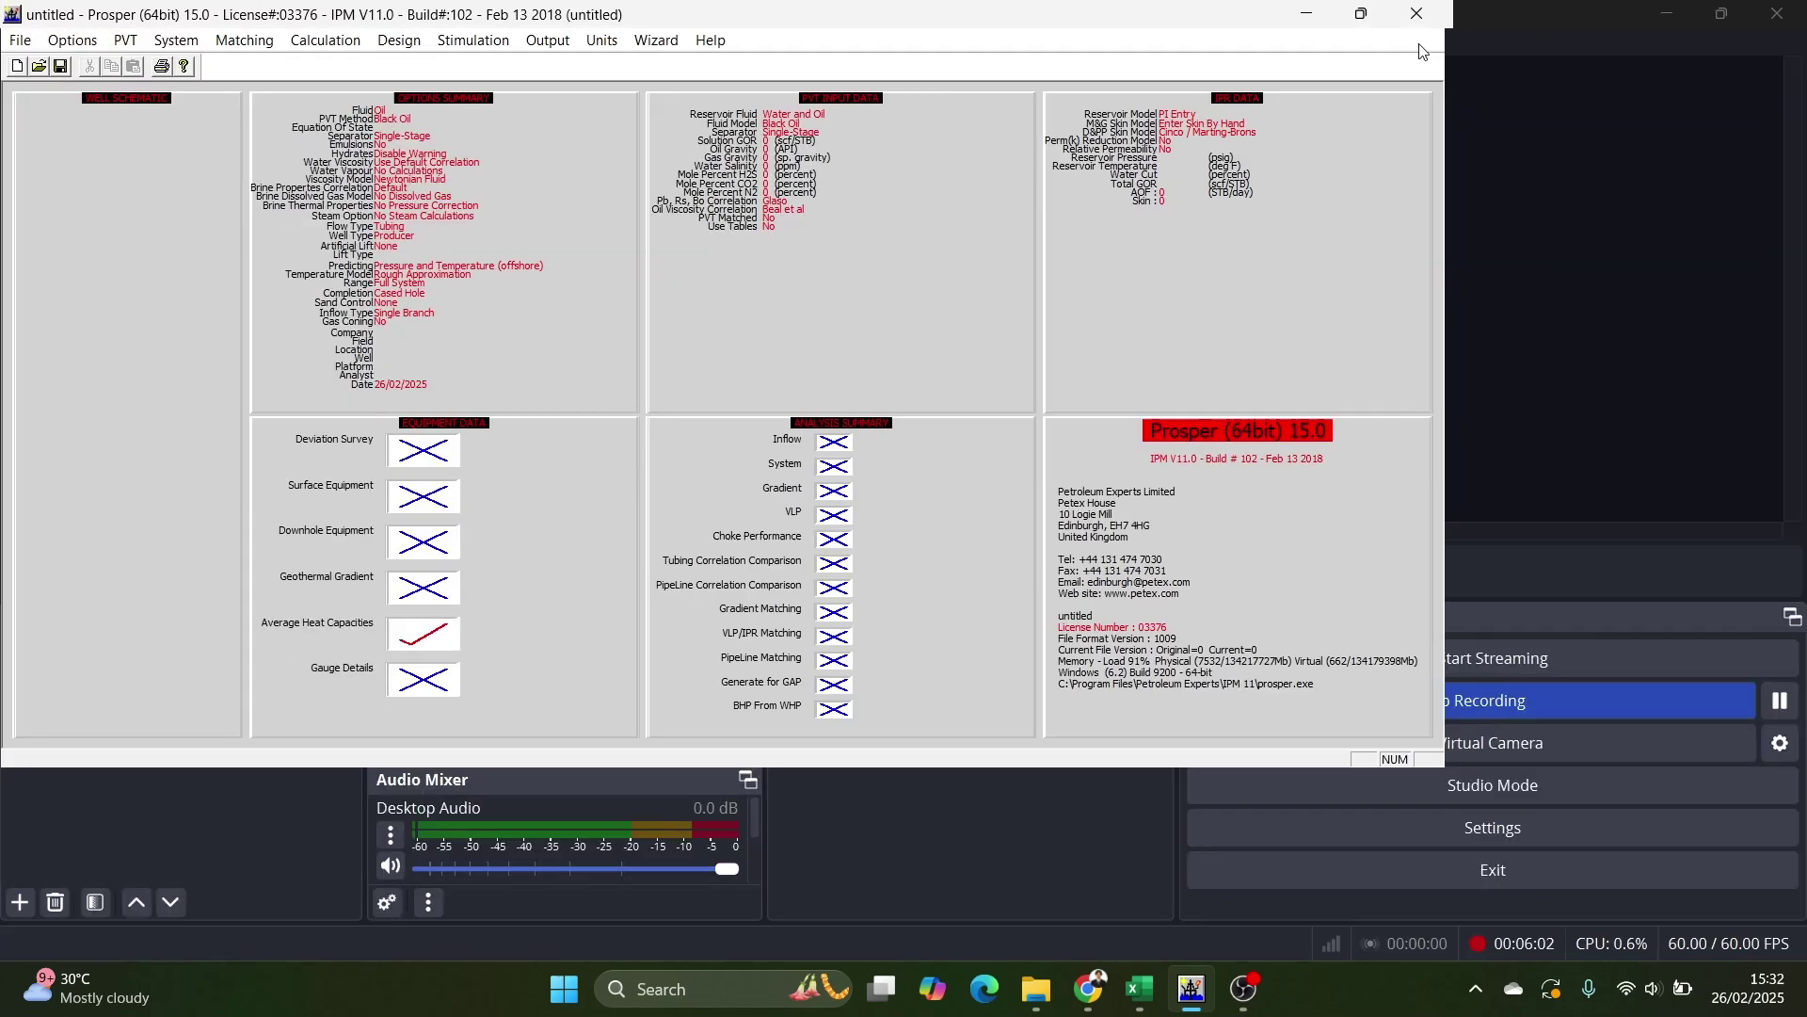
pyautogui.click(1362, 14)
pyautogui.click(1228, 168)
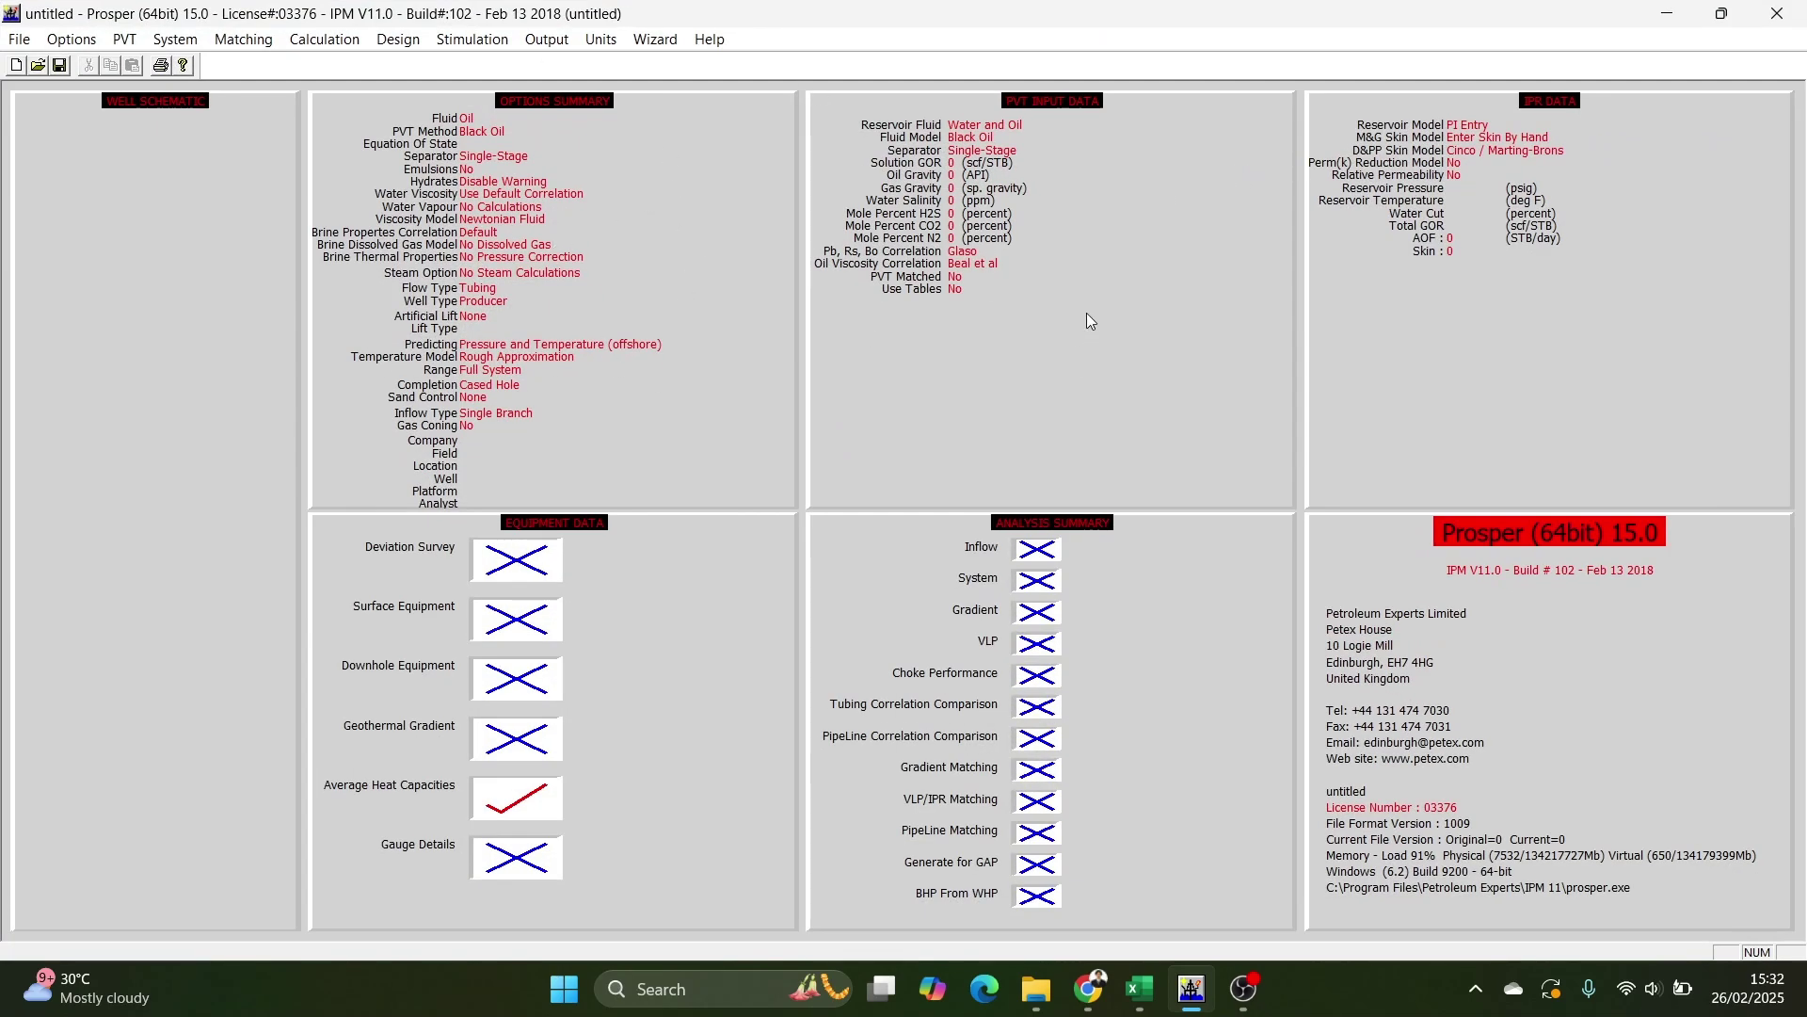
pyautogui.click(1025, 185)
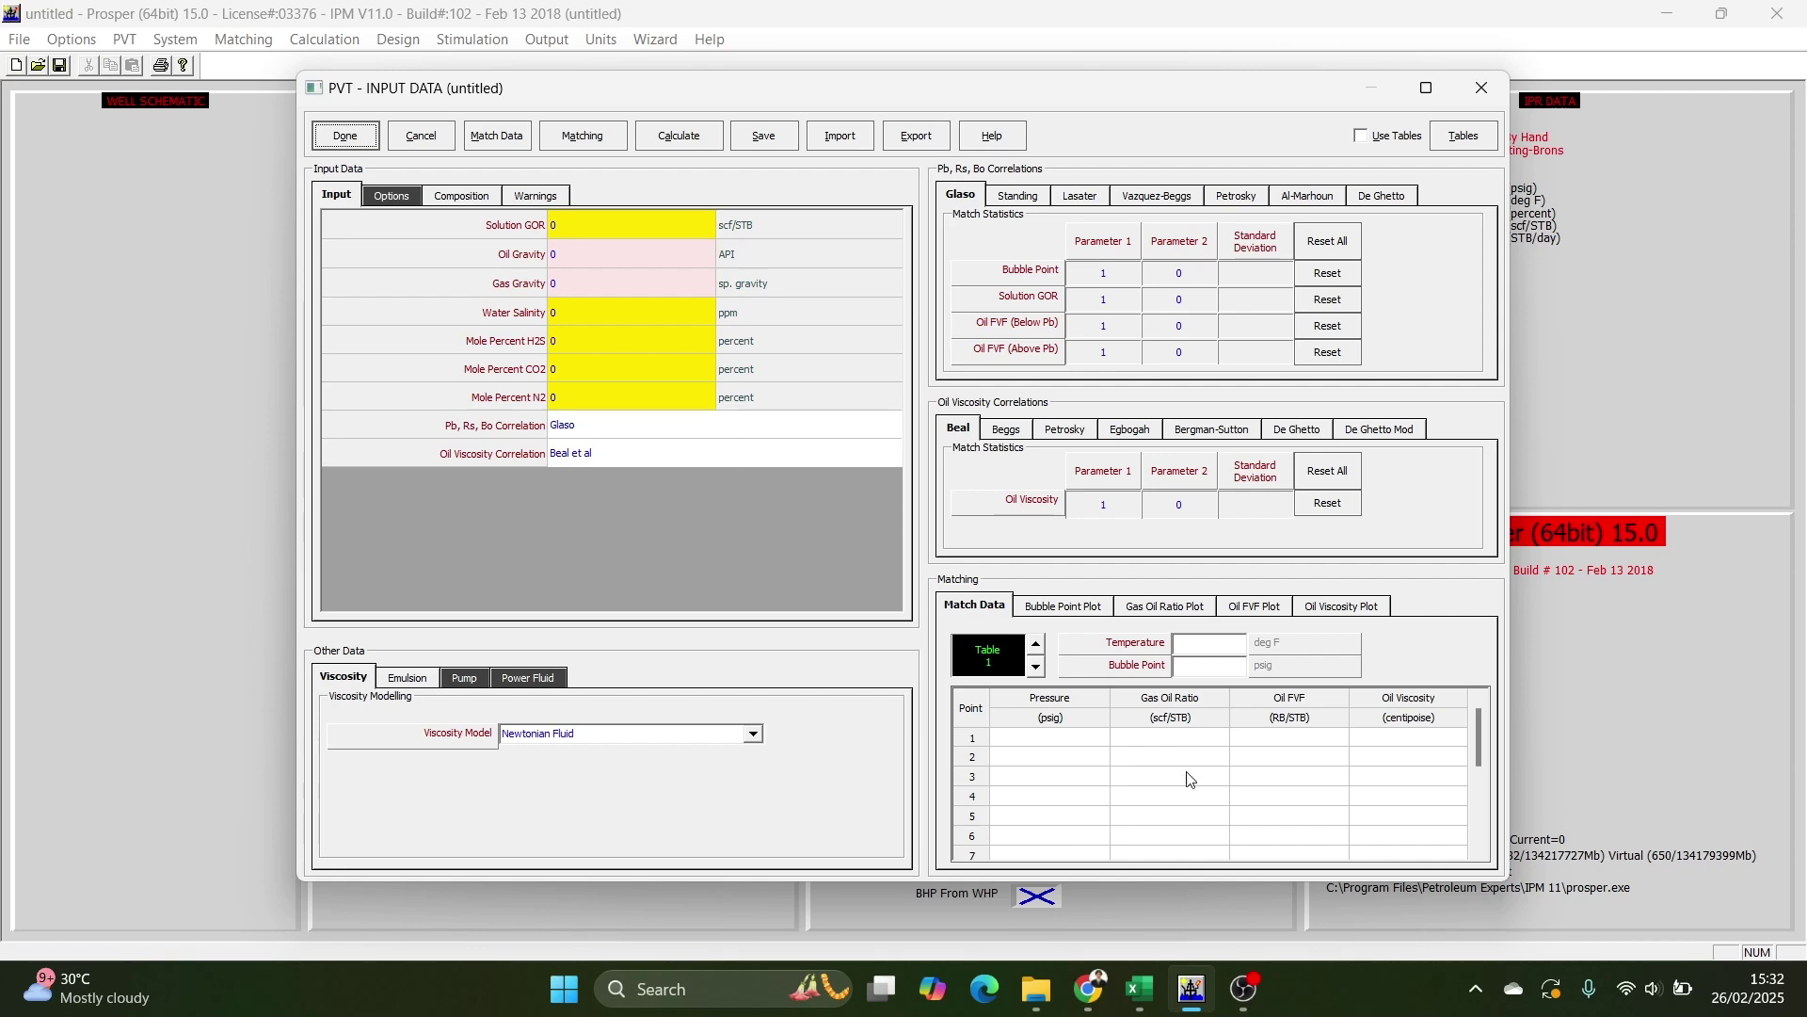
# Switch to the DataProsperExample workbook in Excel and examine its PVT and fluid property tables against Prosper's PVT input fields.
pyautogui.click(1136, 979)
pyautogui.scroll(-3, 659, 622)
pyautogui.scroll(13, 553, 524)
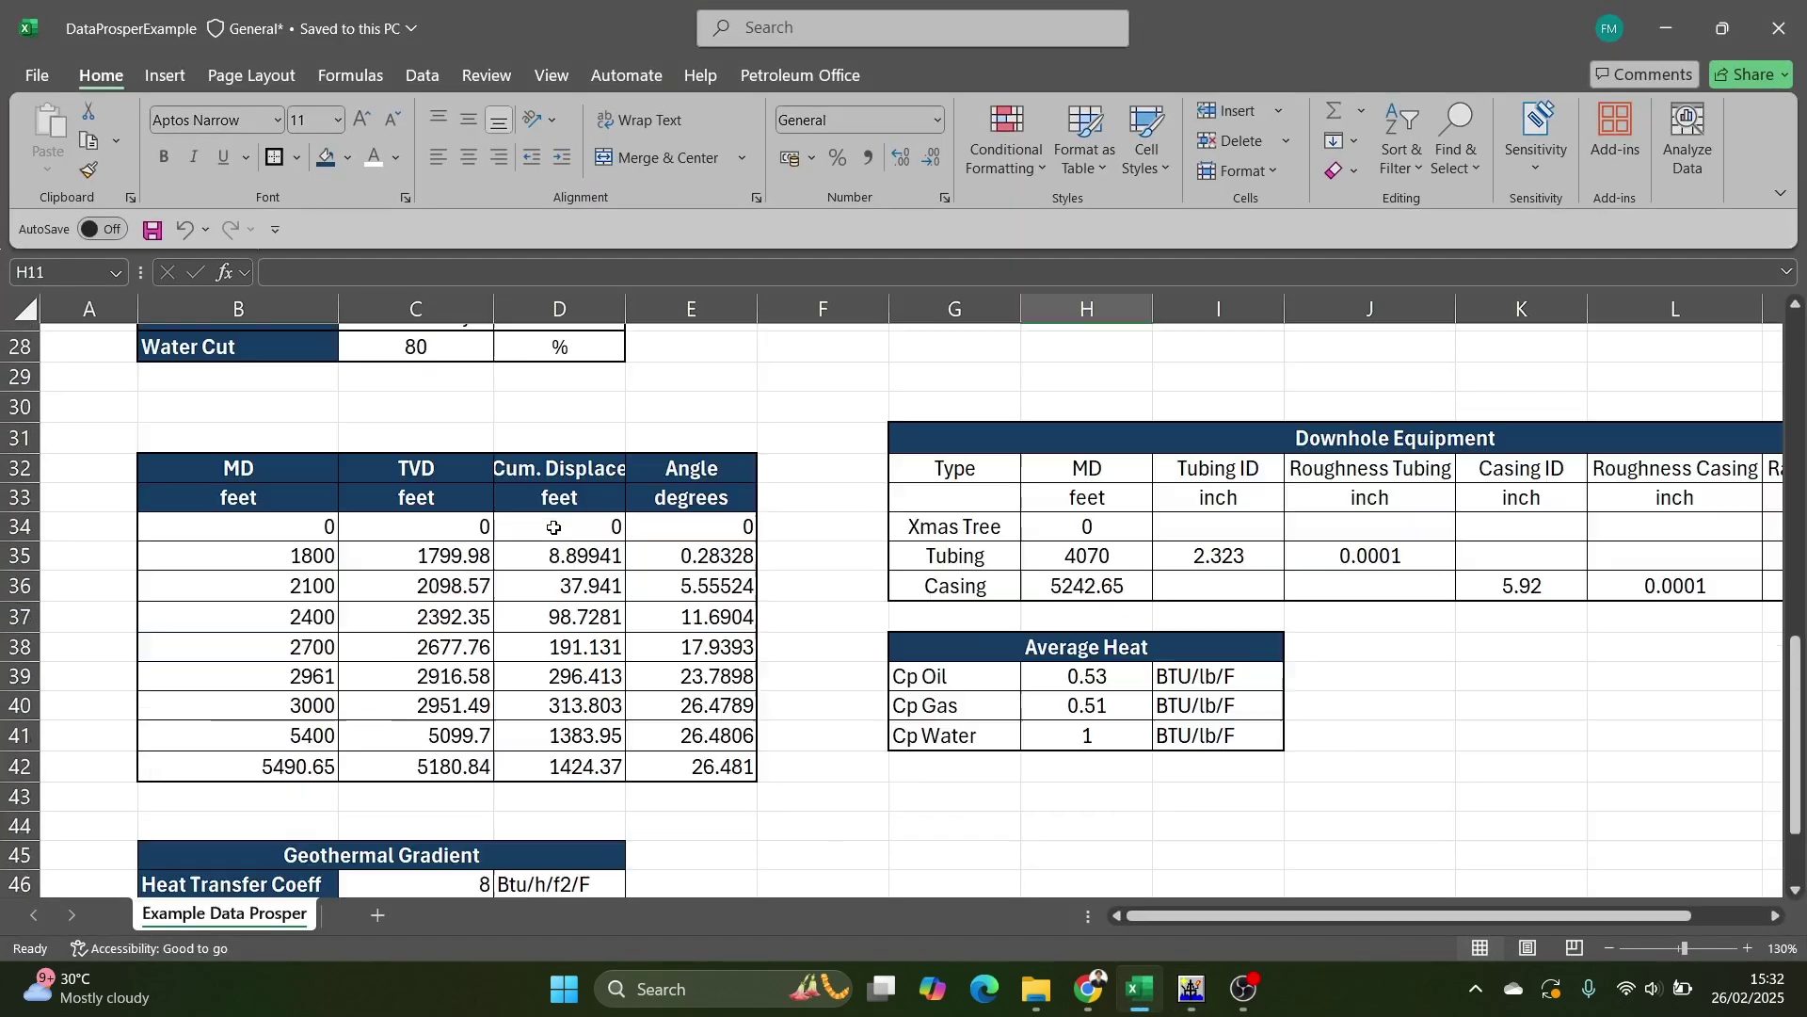
pyautogui.scroll(4, 553, 527)
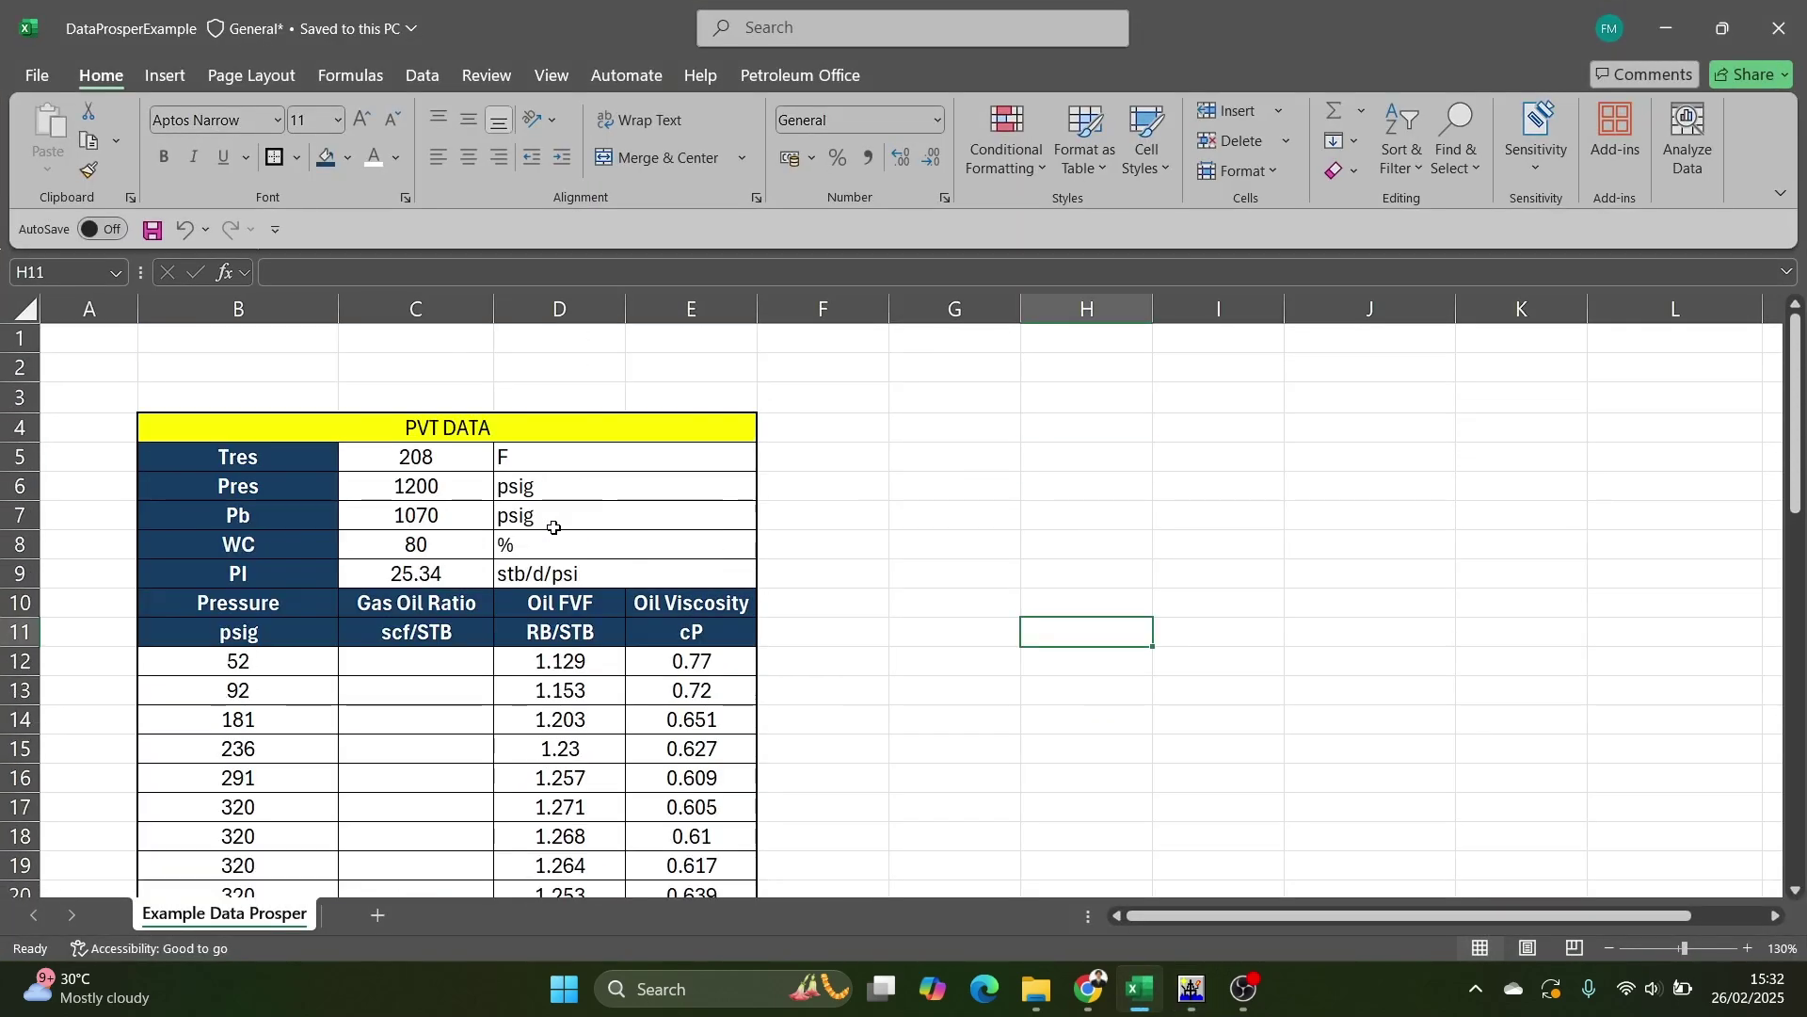
pyautogui.hotkey('alt', 'Tab')
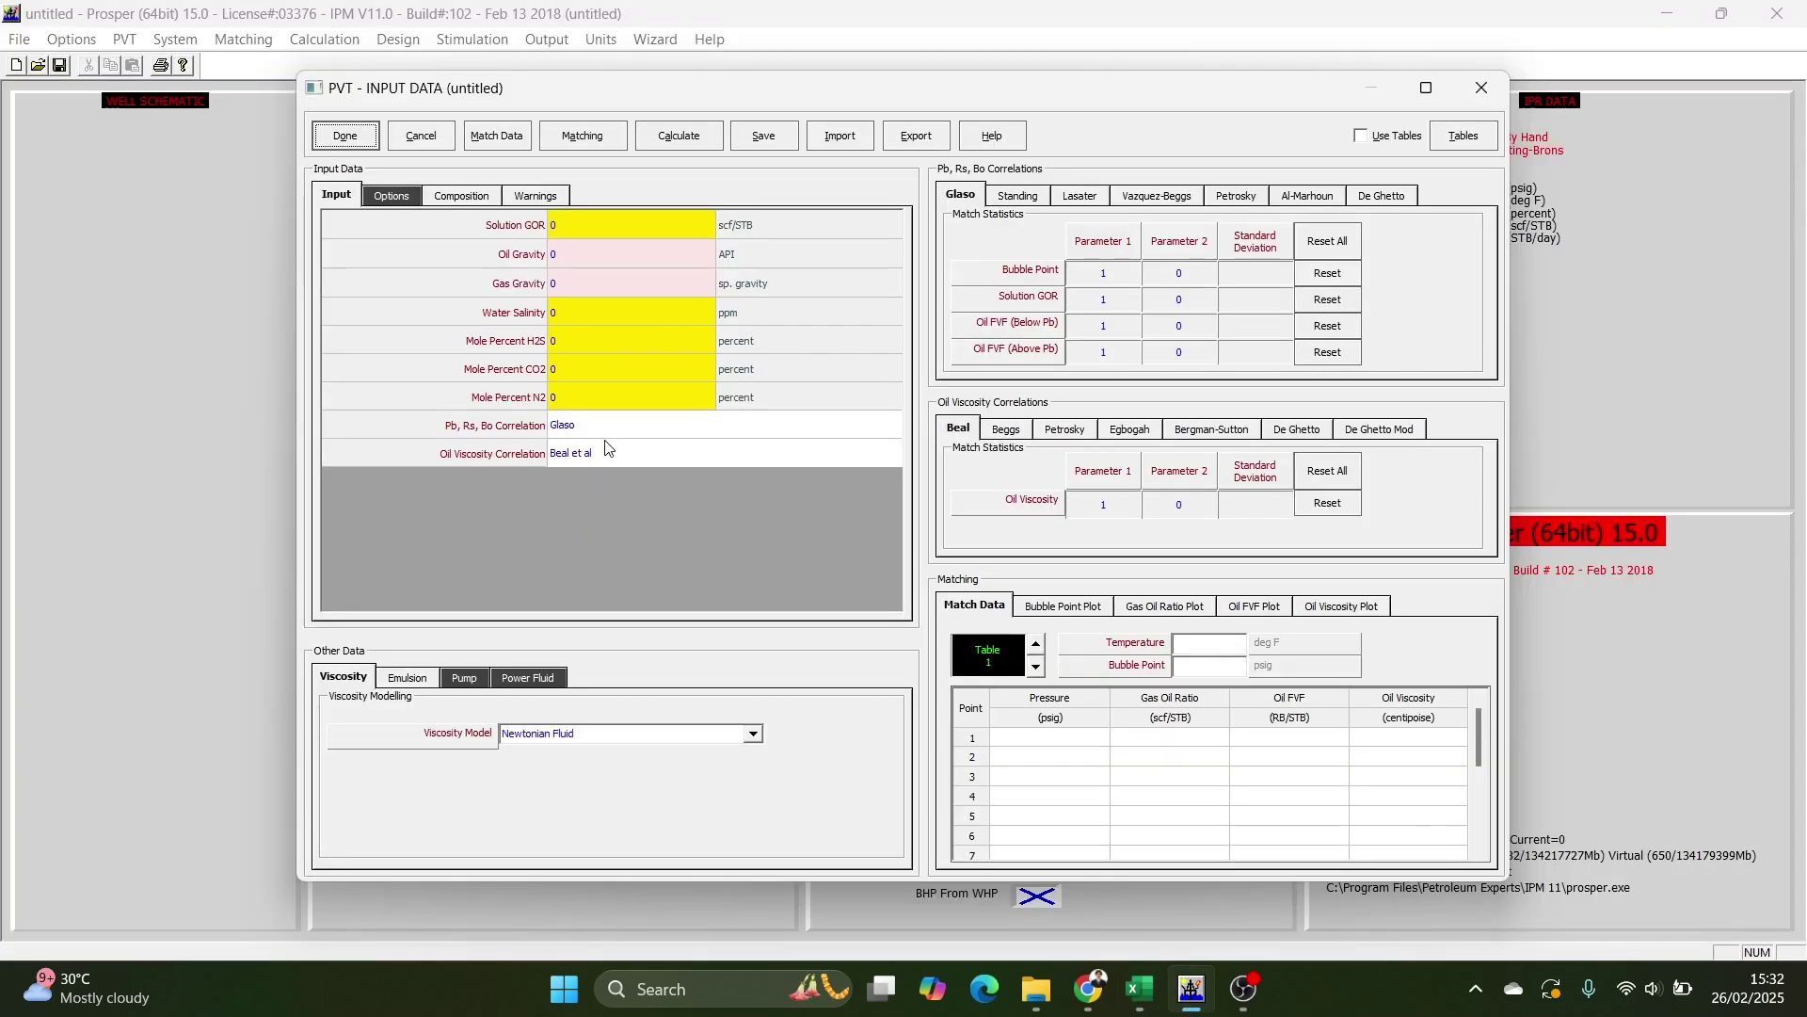
pyautogui.hotkey('alt', 'Tab')
pyautogui.scroll(-6, 574, 529)
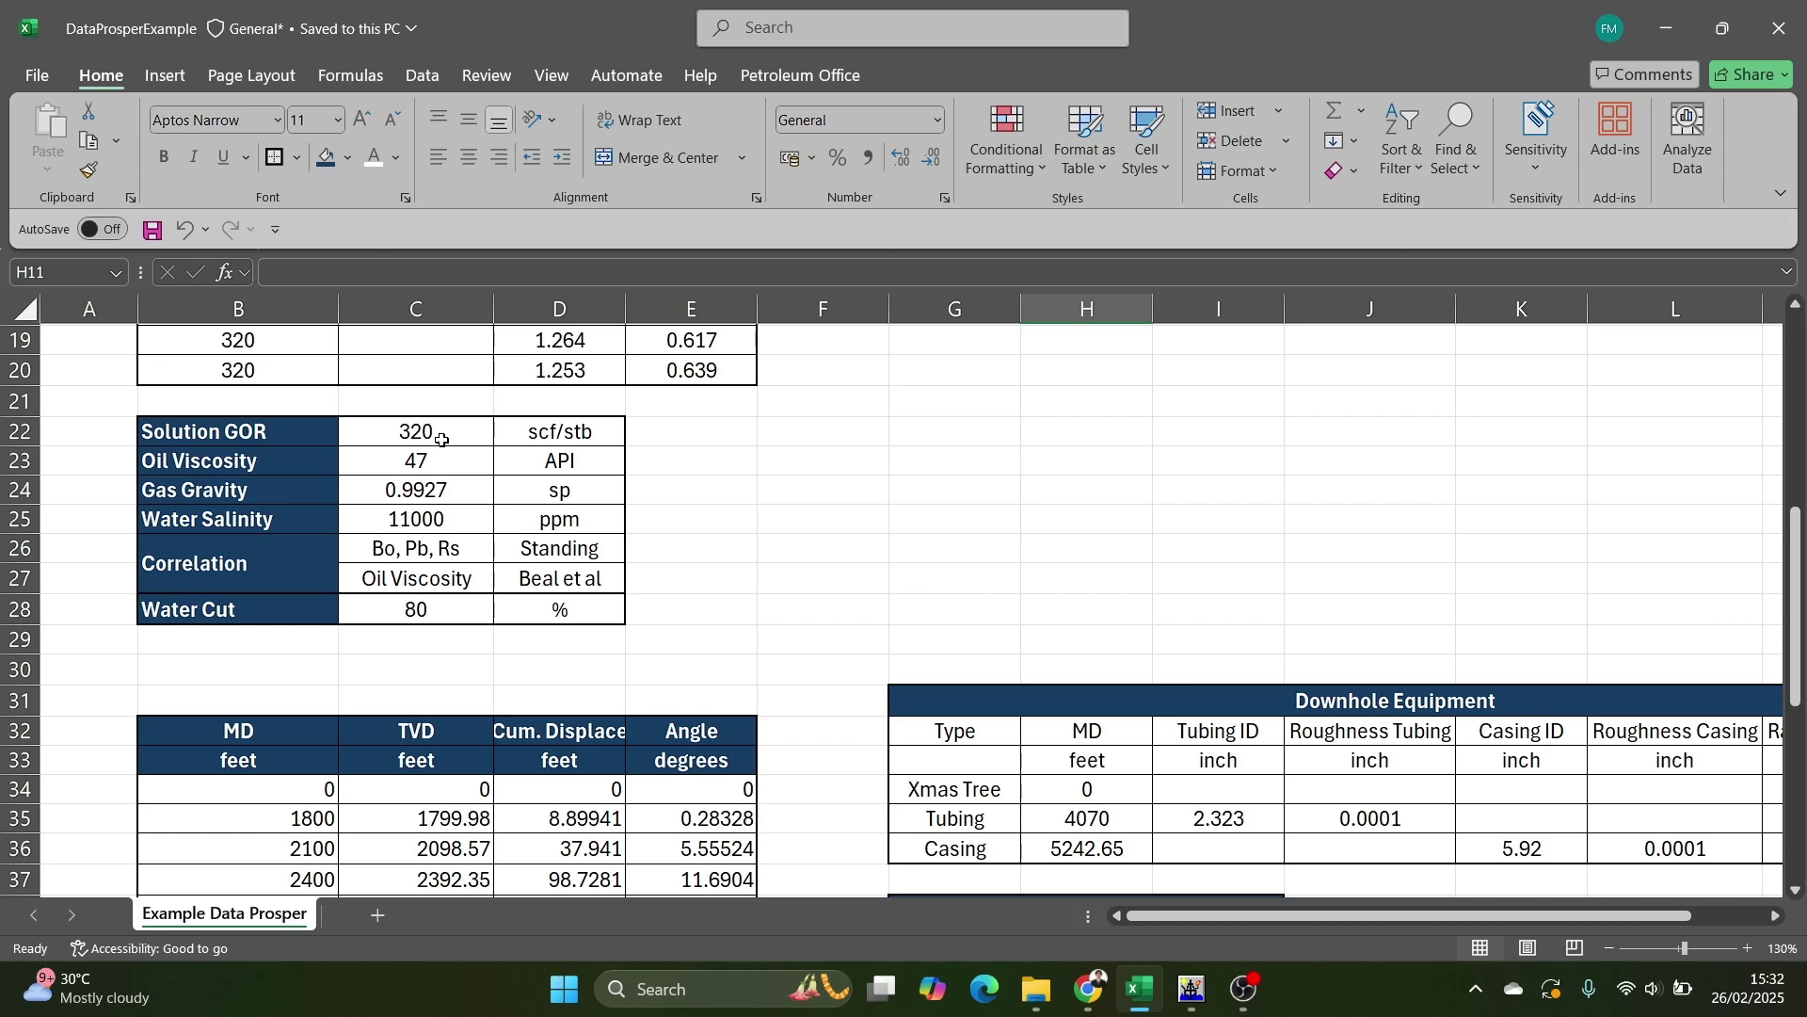
pyautogui.hotkey('alt', 'Tab')
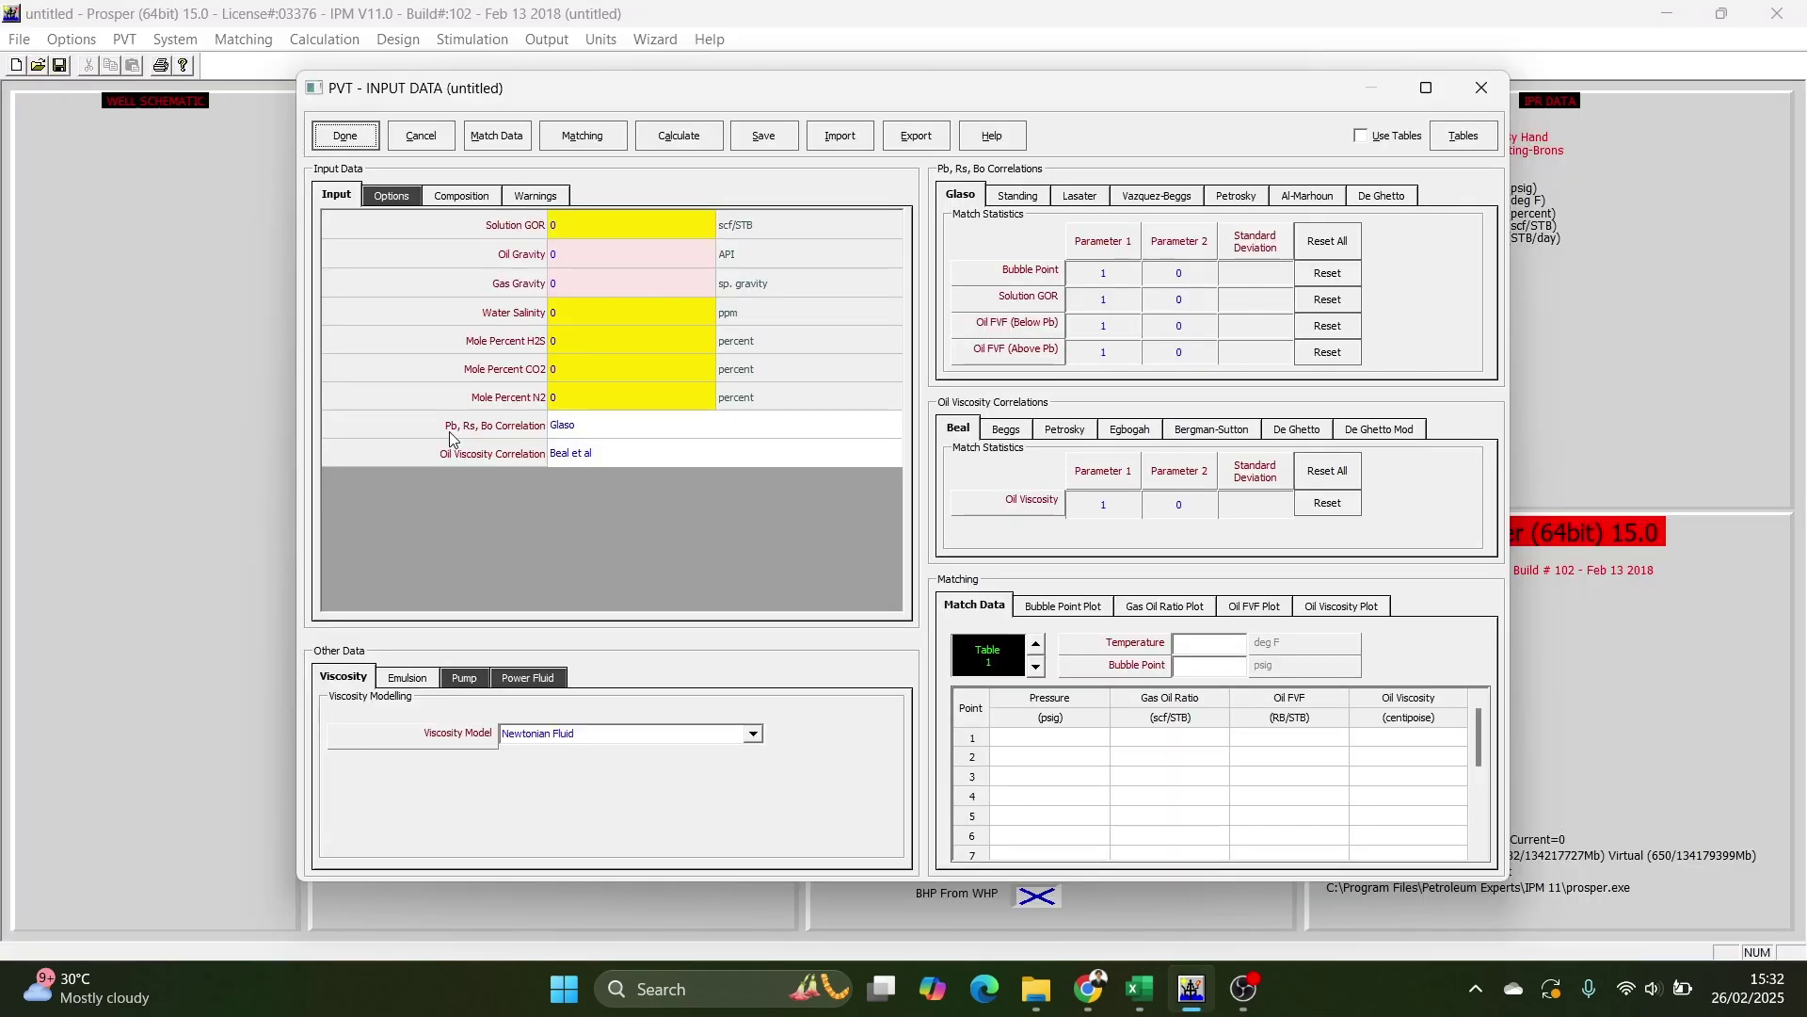
# Copy solution GOR 320, oil gravity 47, gas gravity 0.9927 and water salinity 11000 from the Excel workbook into Prosper's PVT input data.
pyautogui.hotkey('alt', 'Tab')
pyautogui.moveTo(586, 428); pyautogui.dragTo(585, 522)
pyautogui.hotkey('alt', 'Tab')
pyautogui.hotkey('alt', 'Tab')
pyautogui.moveTo(423, 436); pyautogui.dragTo(396, 519)
pyautogui.hotkey('ctrl', 'c')
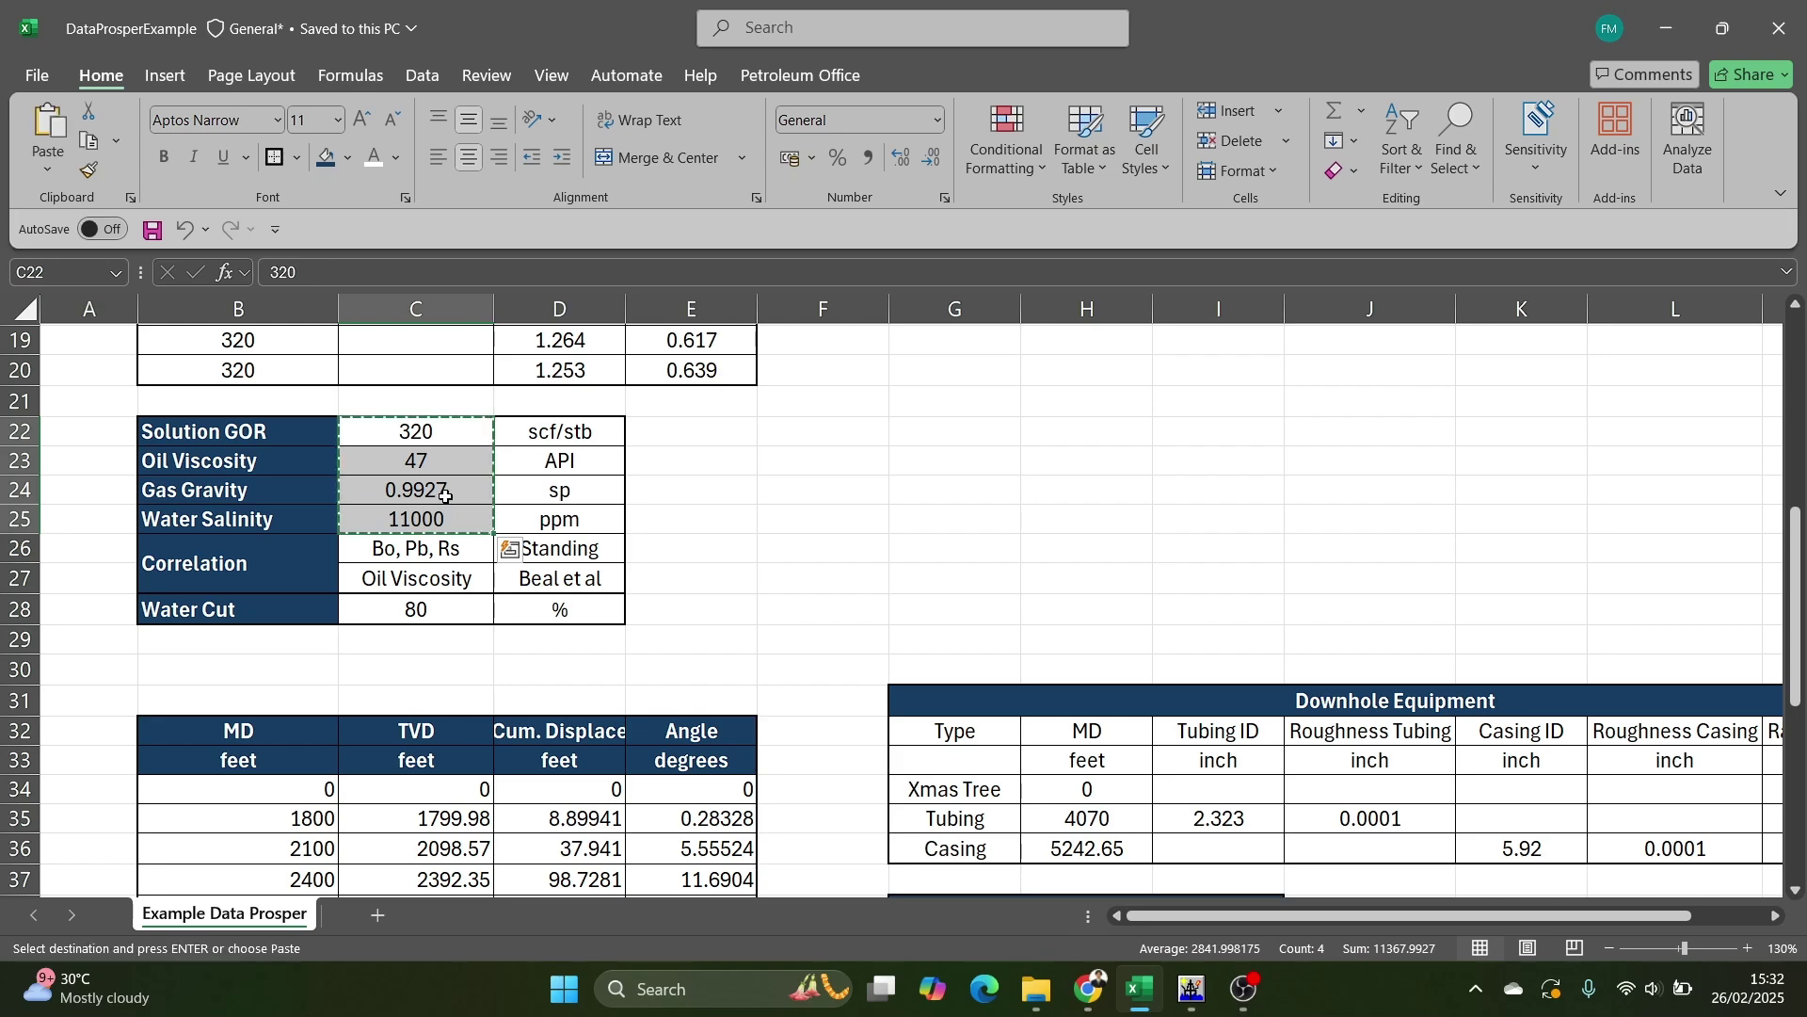
pyautogui.hotkey('alt', 'Tab')
pyautogui.click(584, 220)
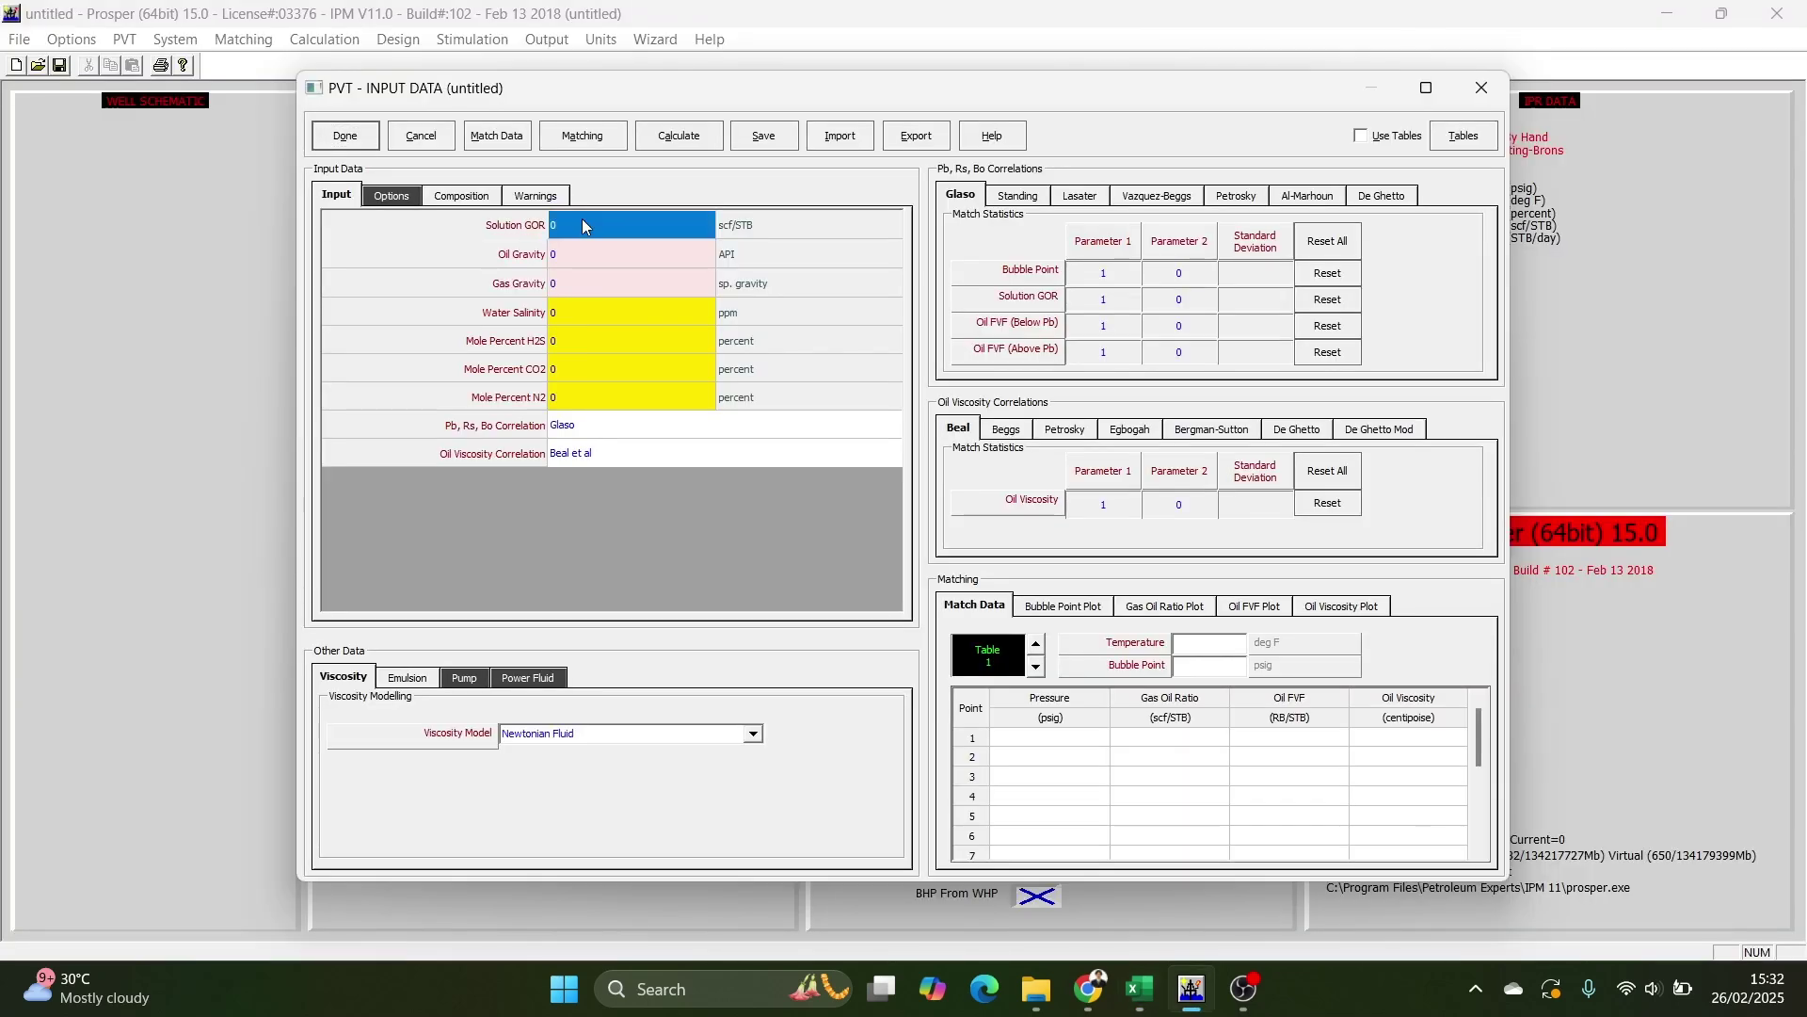
pyautogui.hotkey('ctrl', 'v')
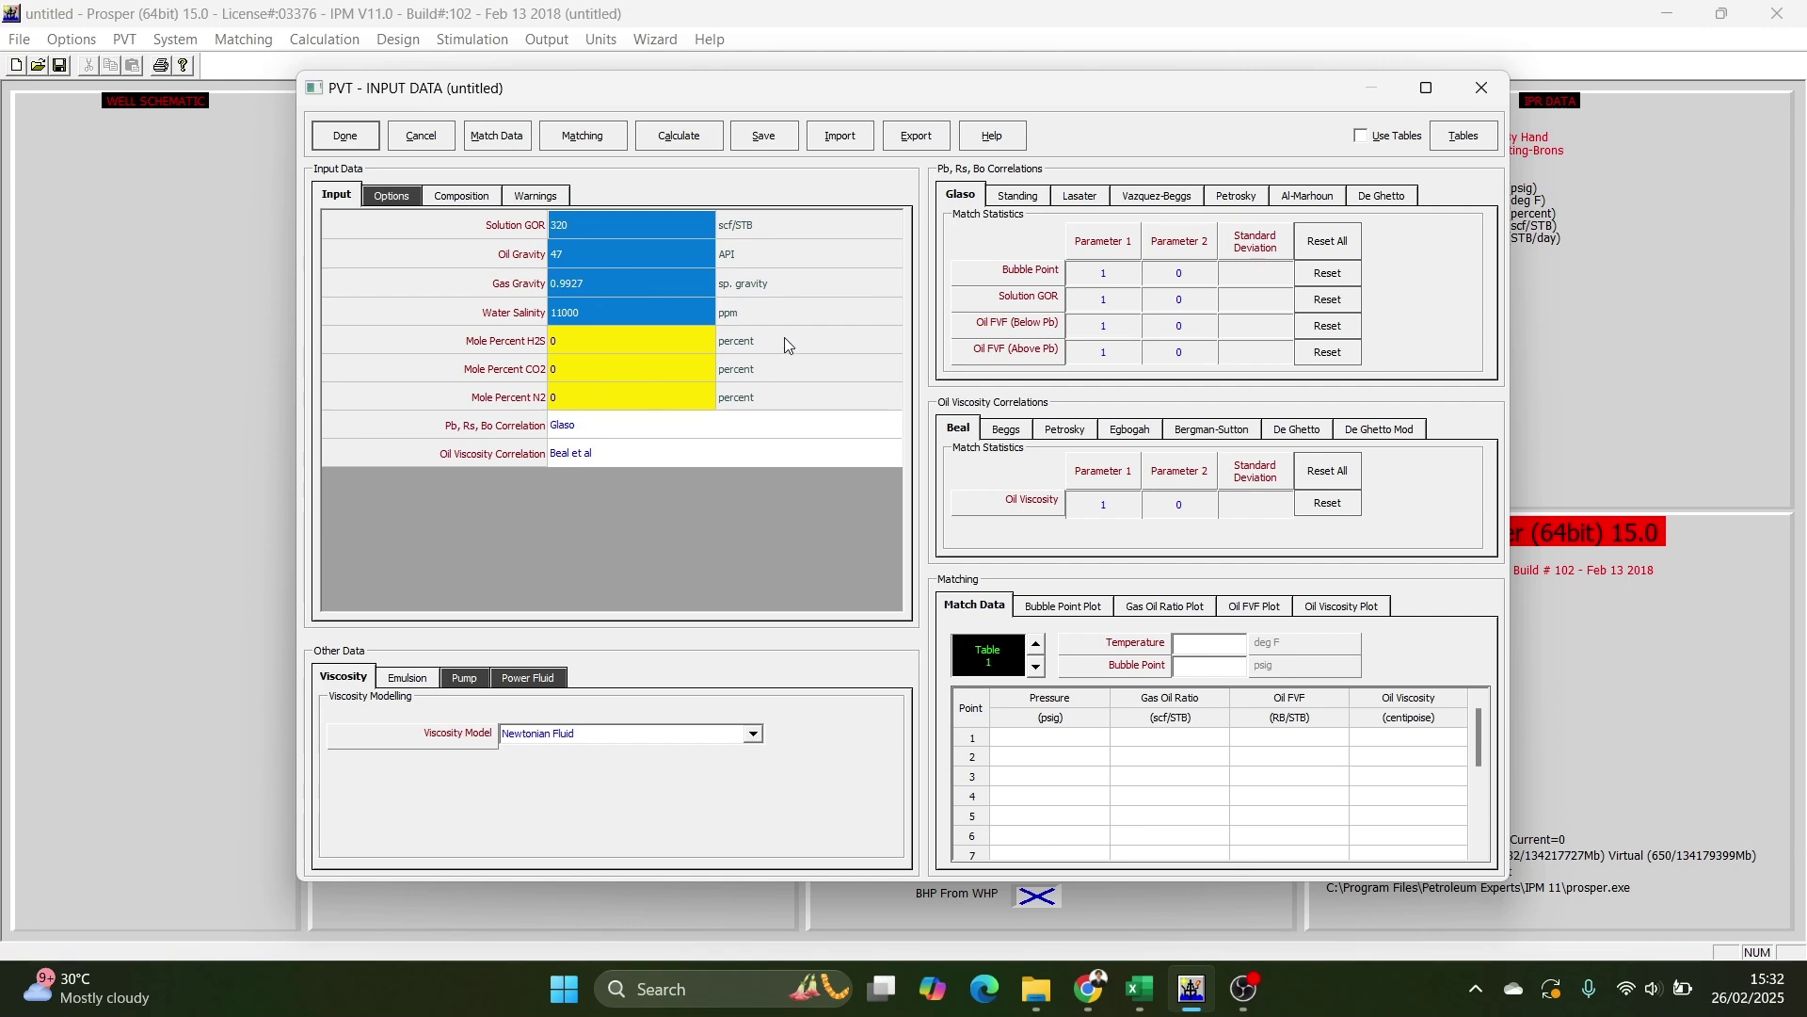
pyautogui.click(616, 224)
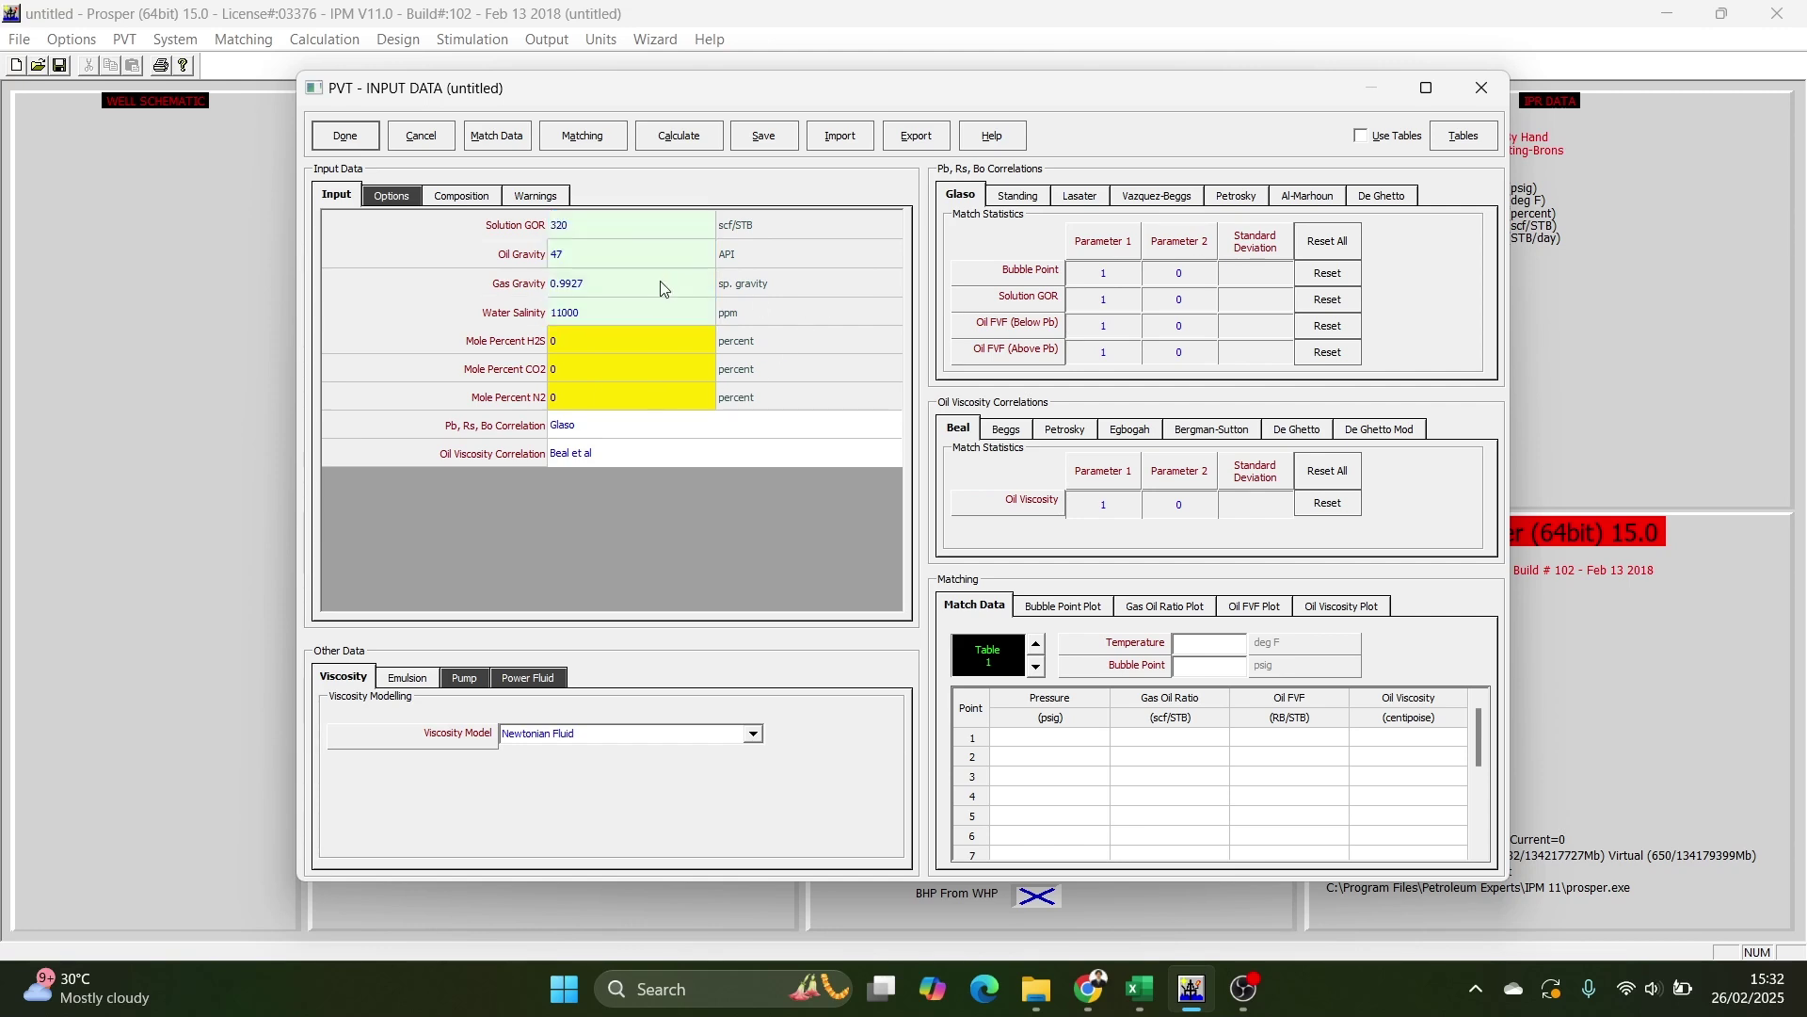
# Set the Pb, Rs, Bo correlation to Standing and check the correlation choices against the Excel workbook.
pyautogui.click(591, 429)
pyautogui.click(591, 430)
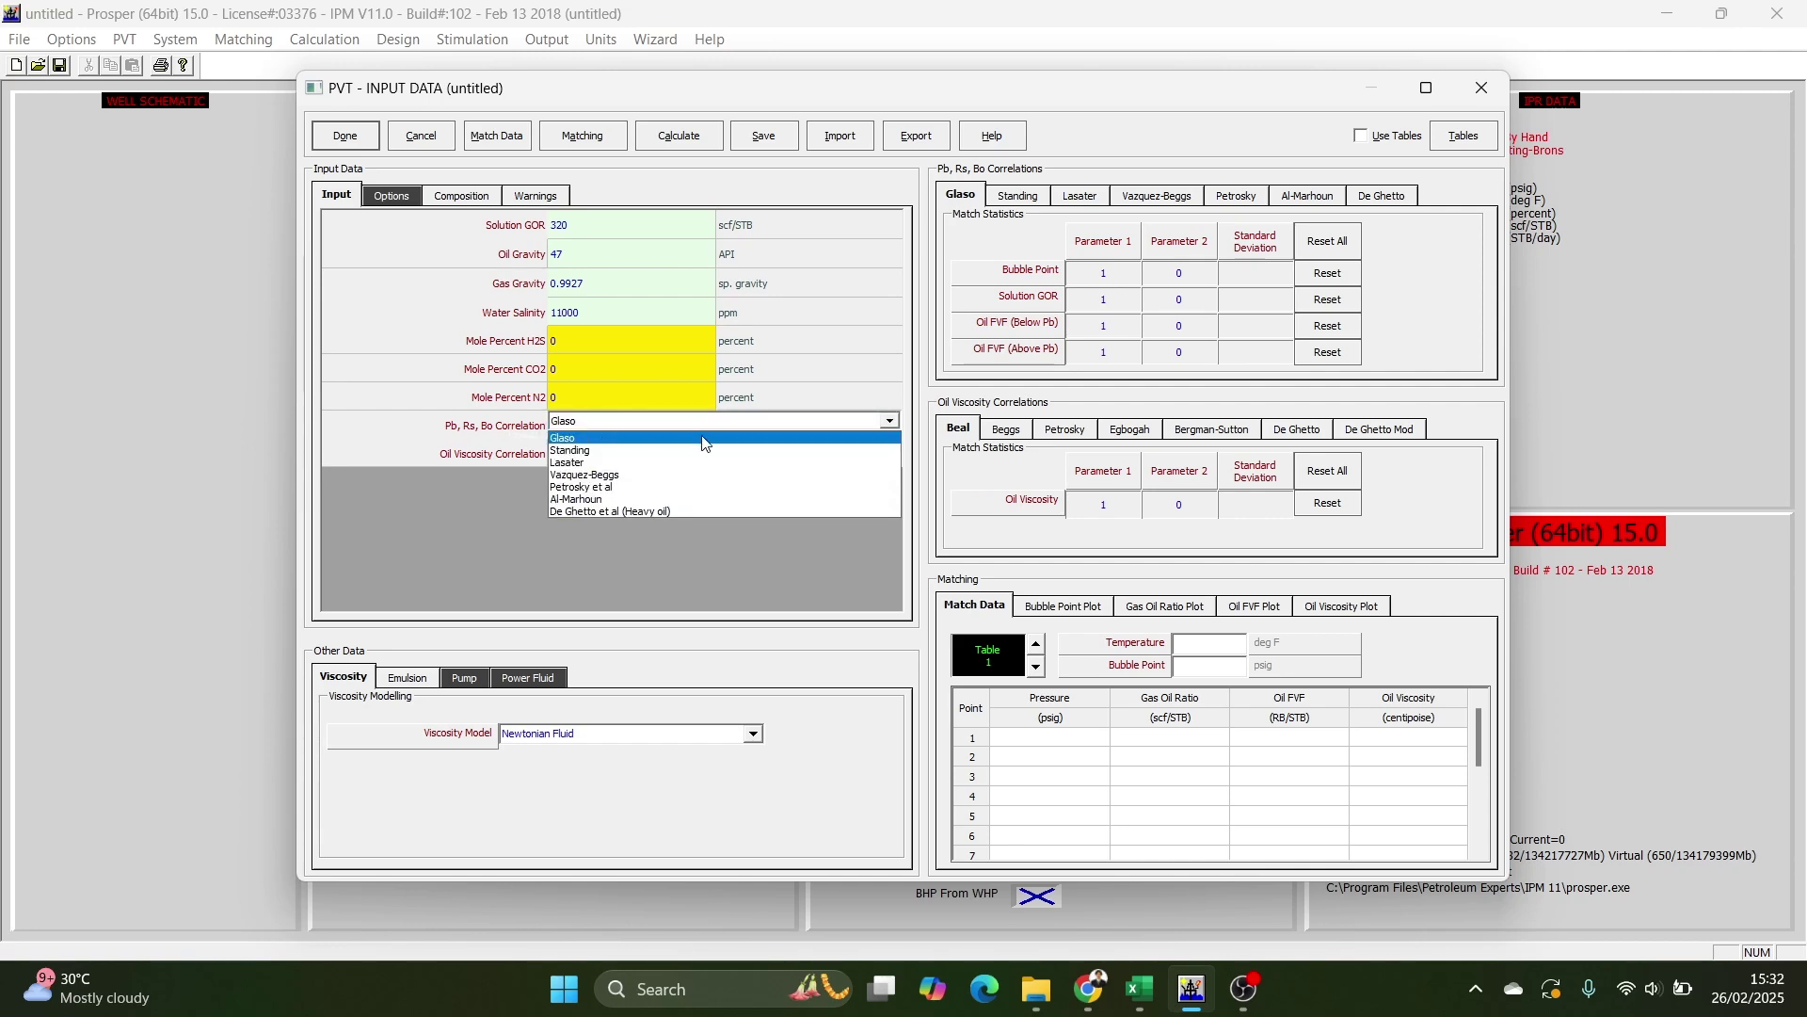
pyautogui.click(651, 441)
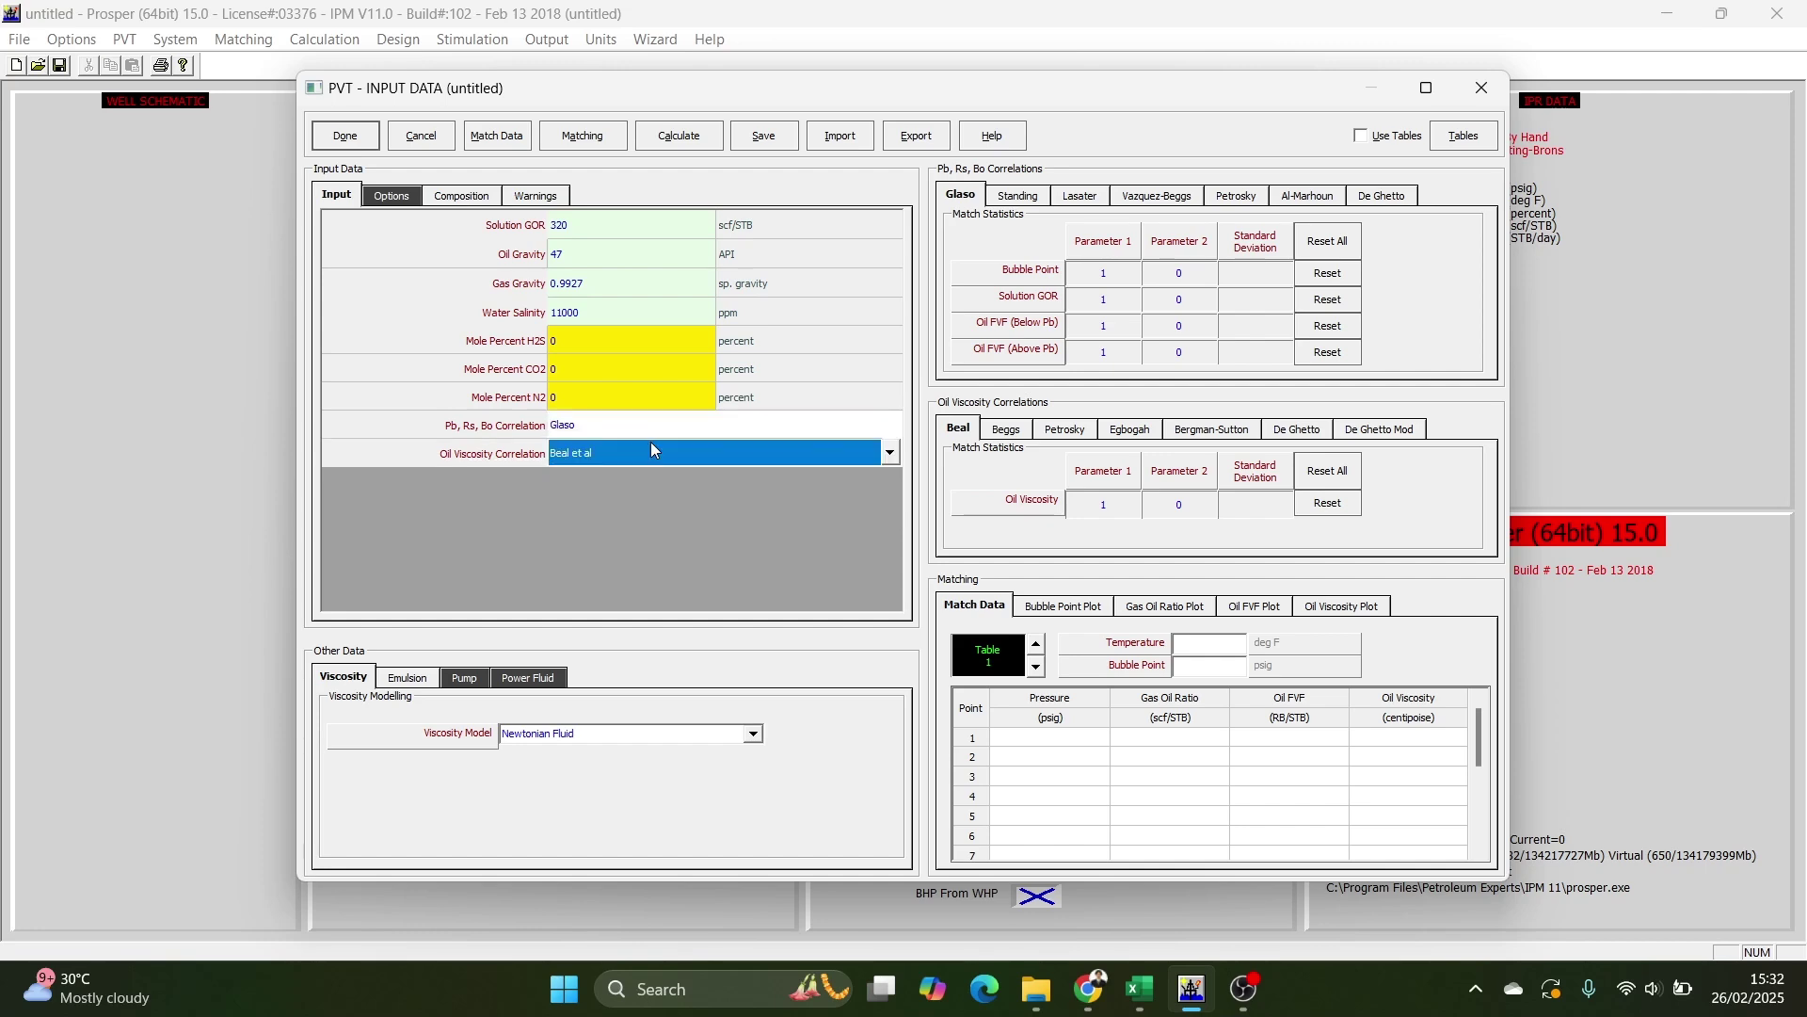
pyautogui.click(651, 443)
pyautogui.click(638, 450)
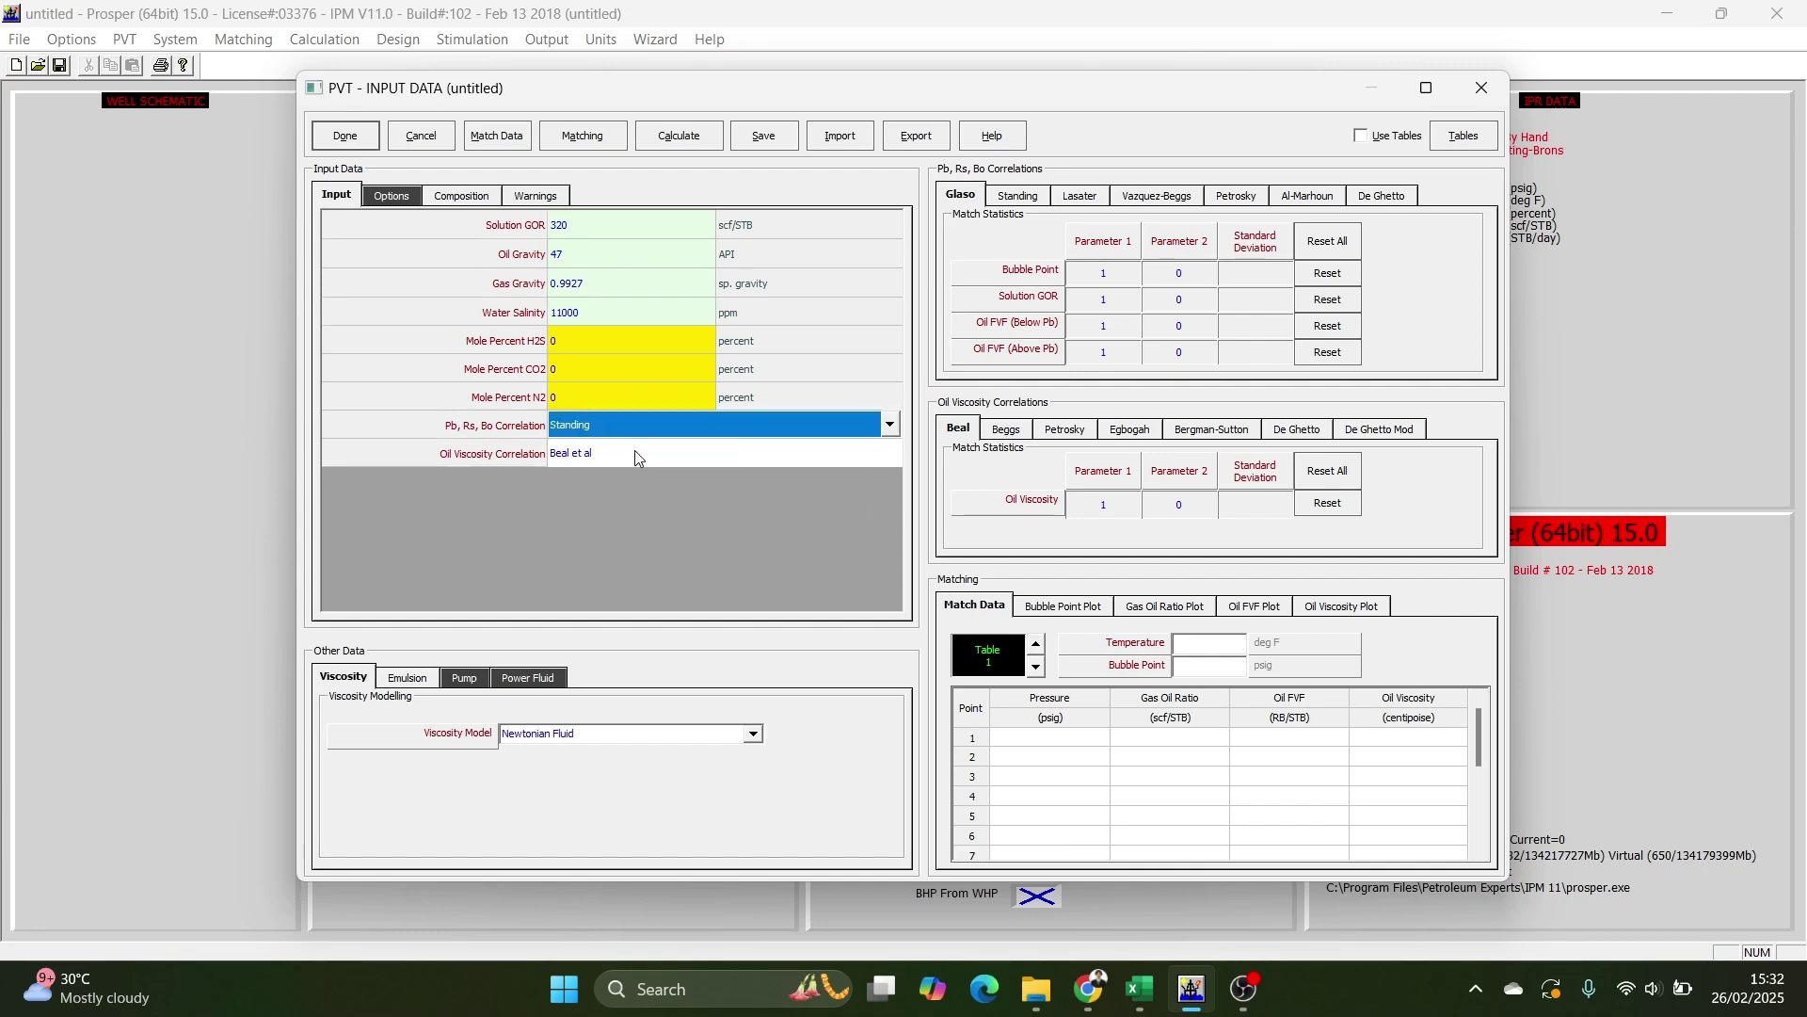
pyautogui.hotkey('alt', 'Tab')
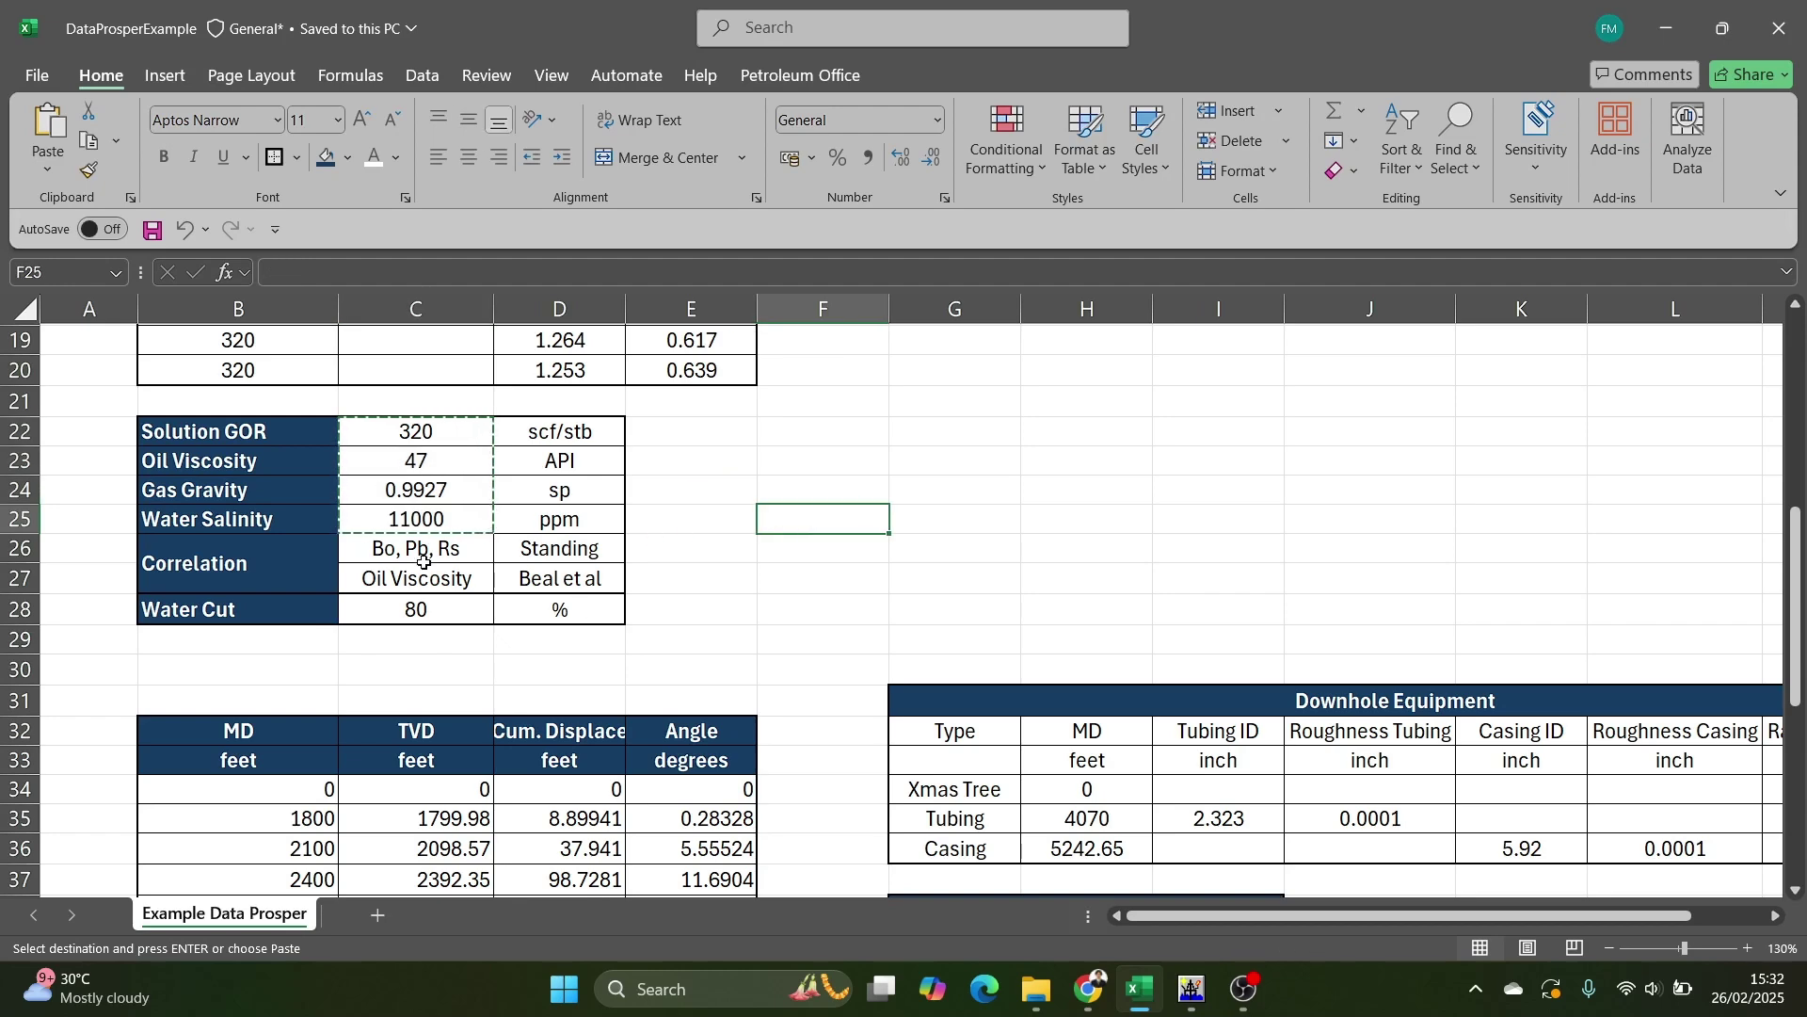
pyautogui.hotkey('alt', 'Tab')
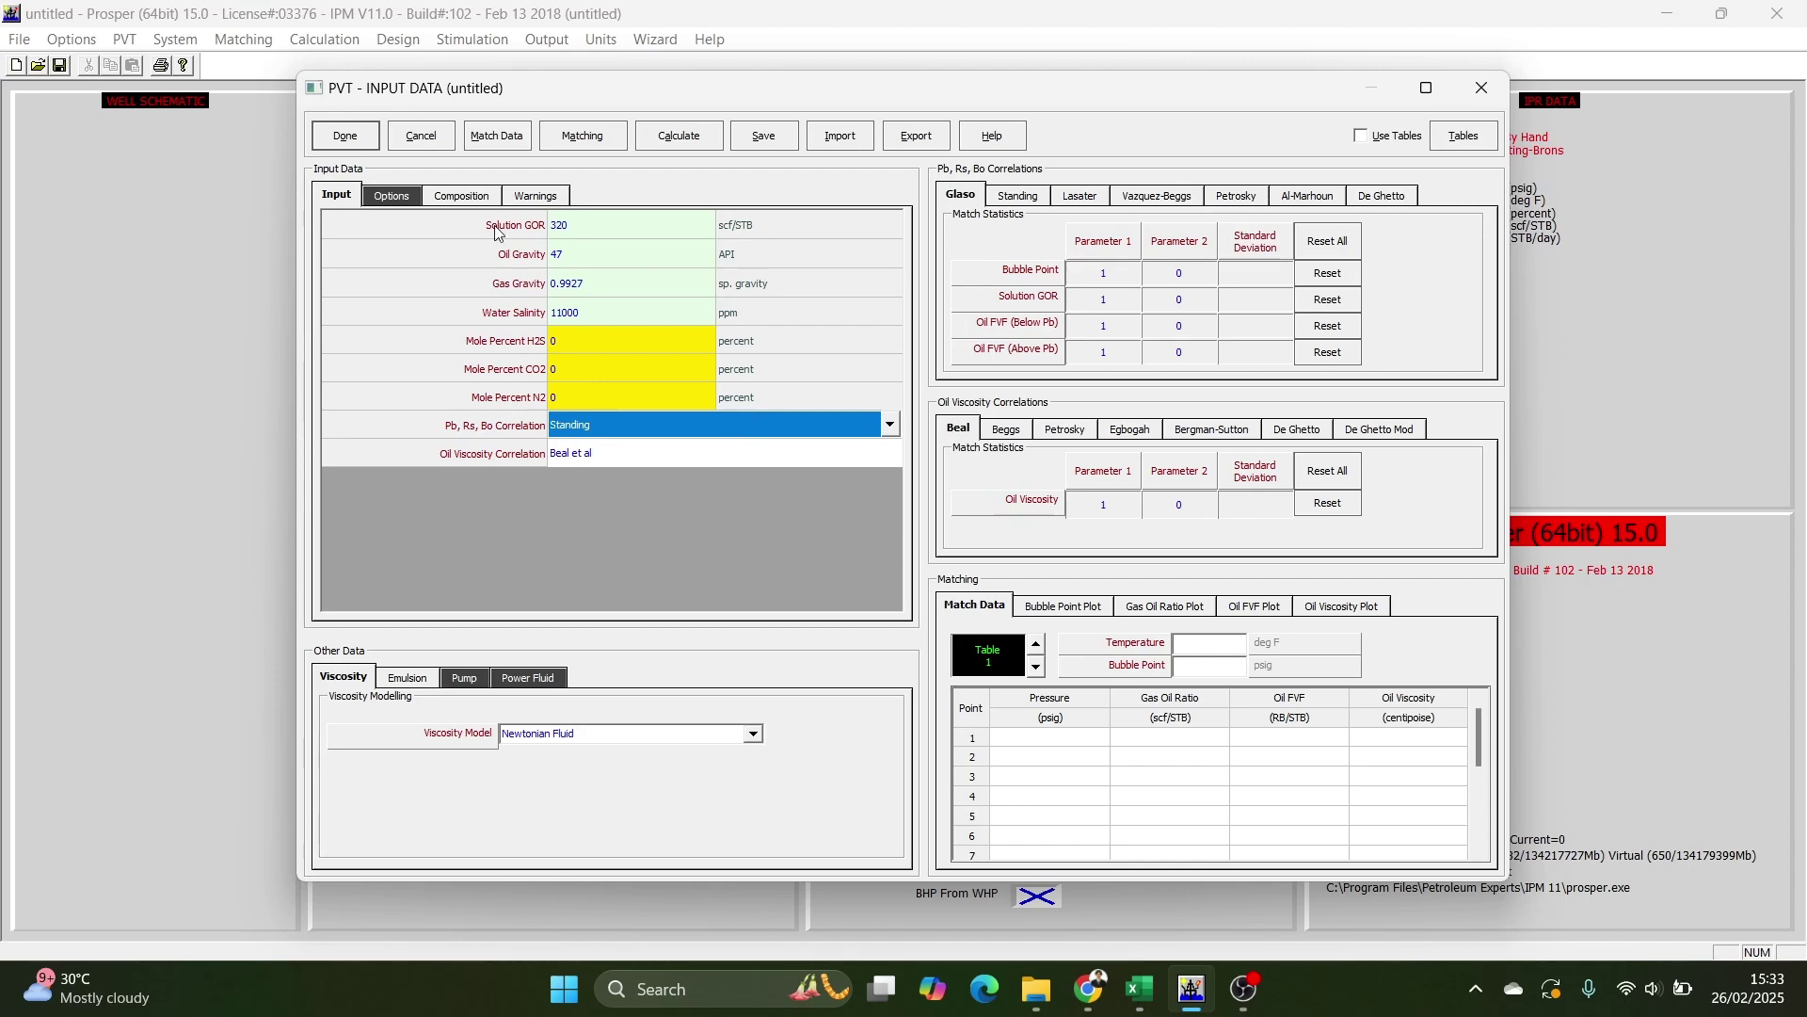
# Accept the PVT inputs, reopen the PVT input data and open its match data table.
pyautogui.click(356, 141)
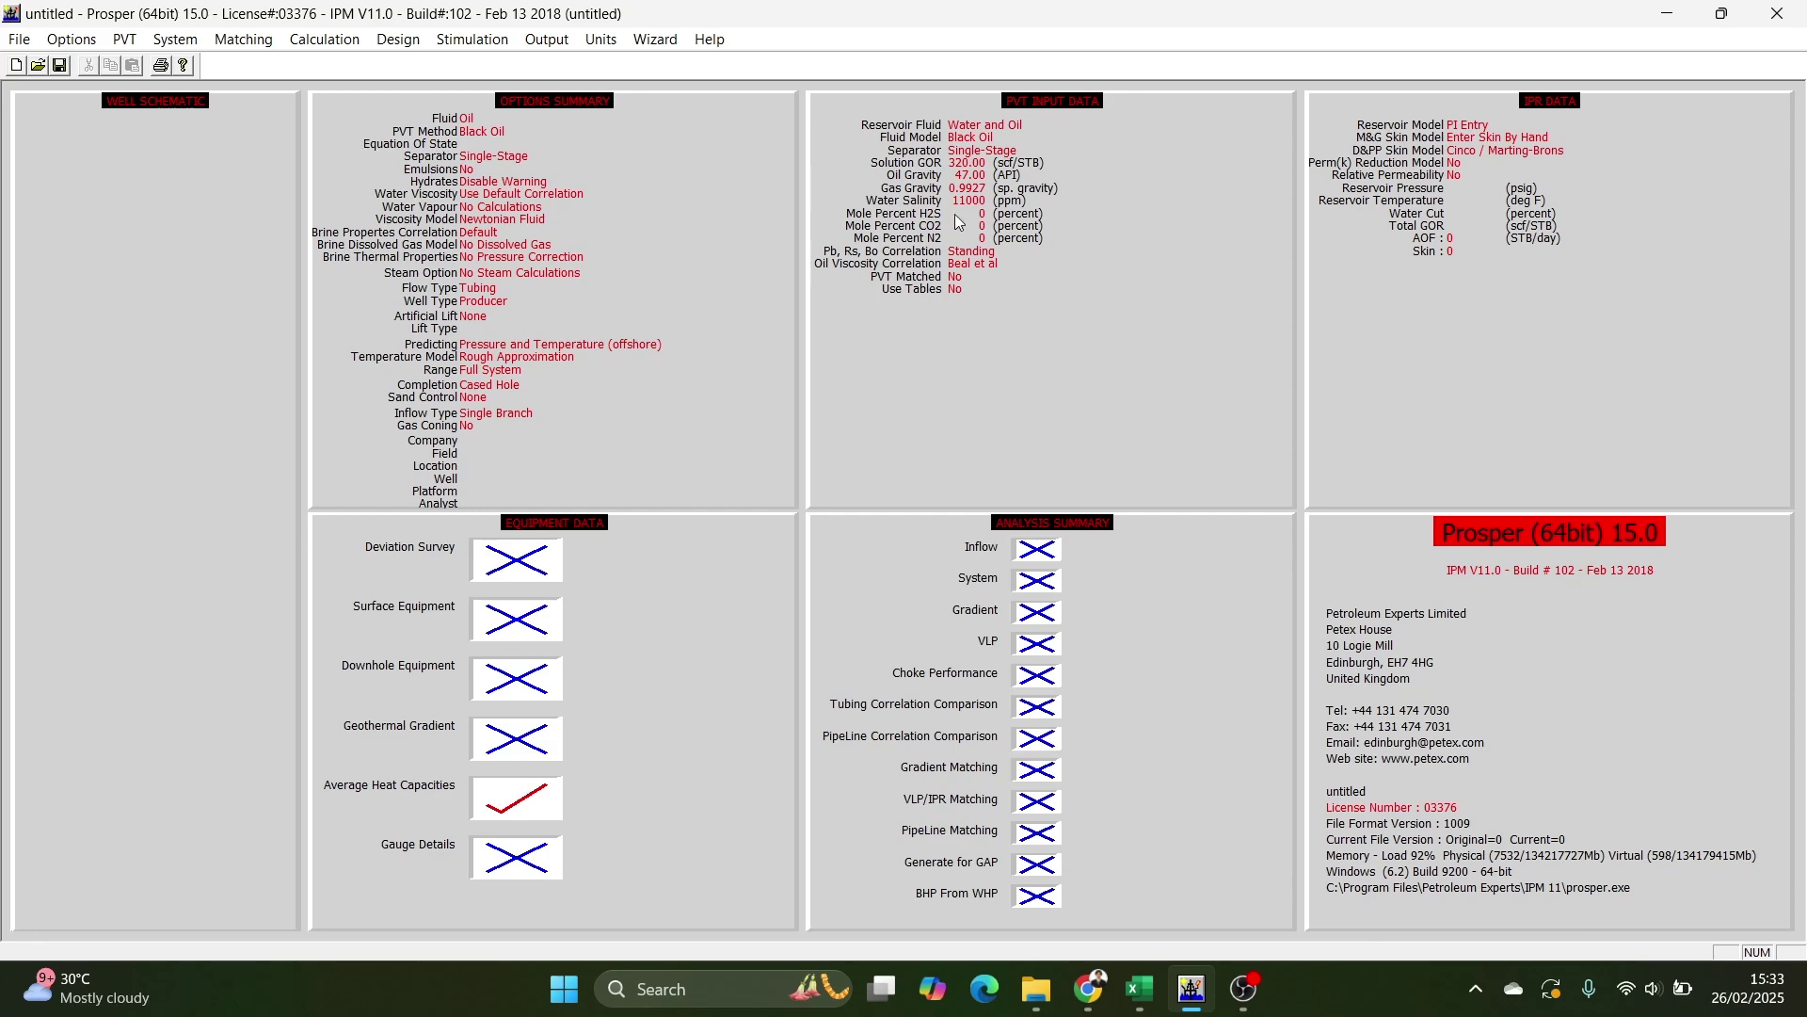
pyautogui.doubleClick(958, 221)
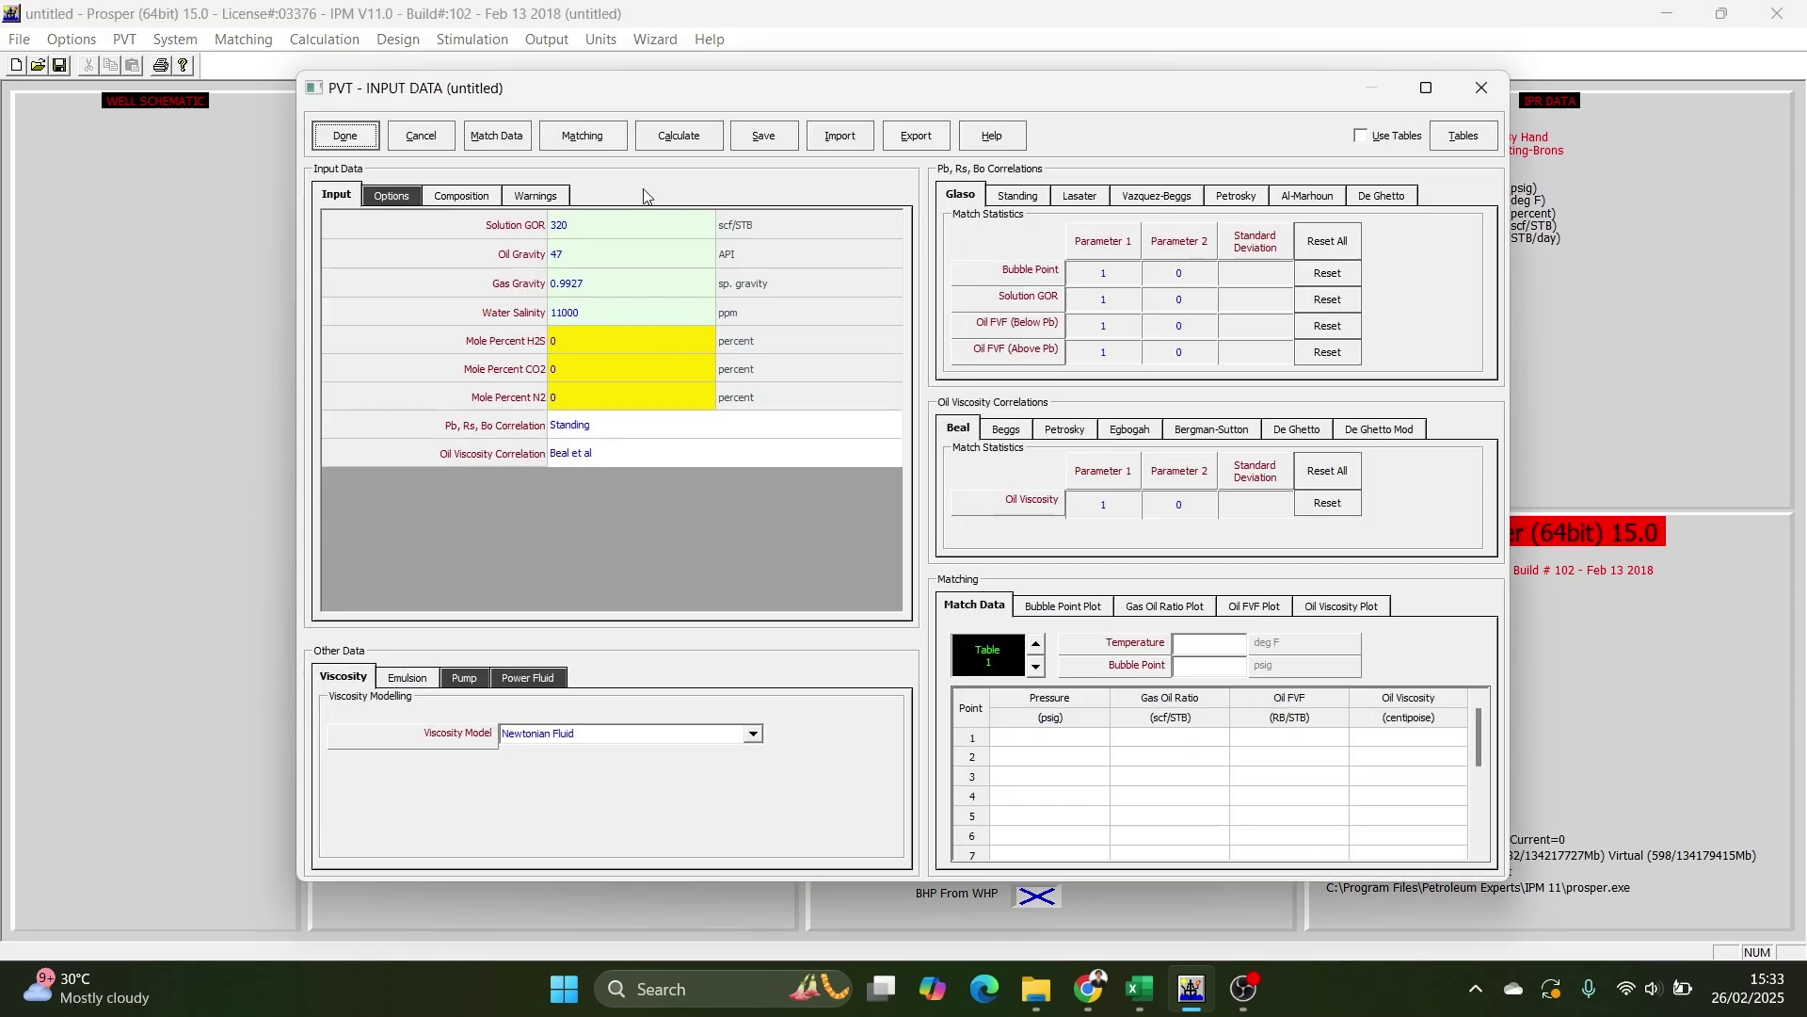
pyautogui.click(511, 139)
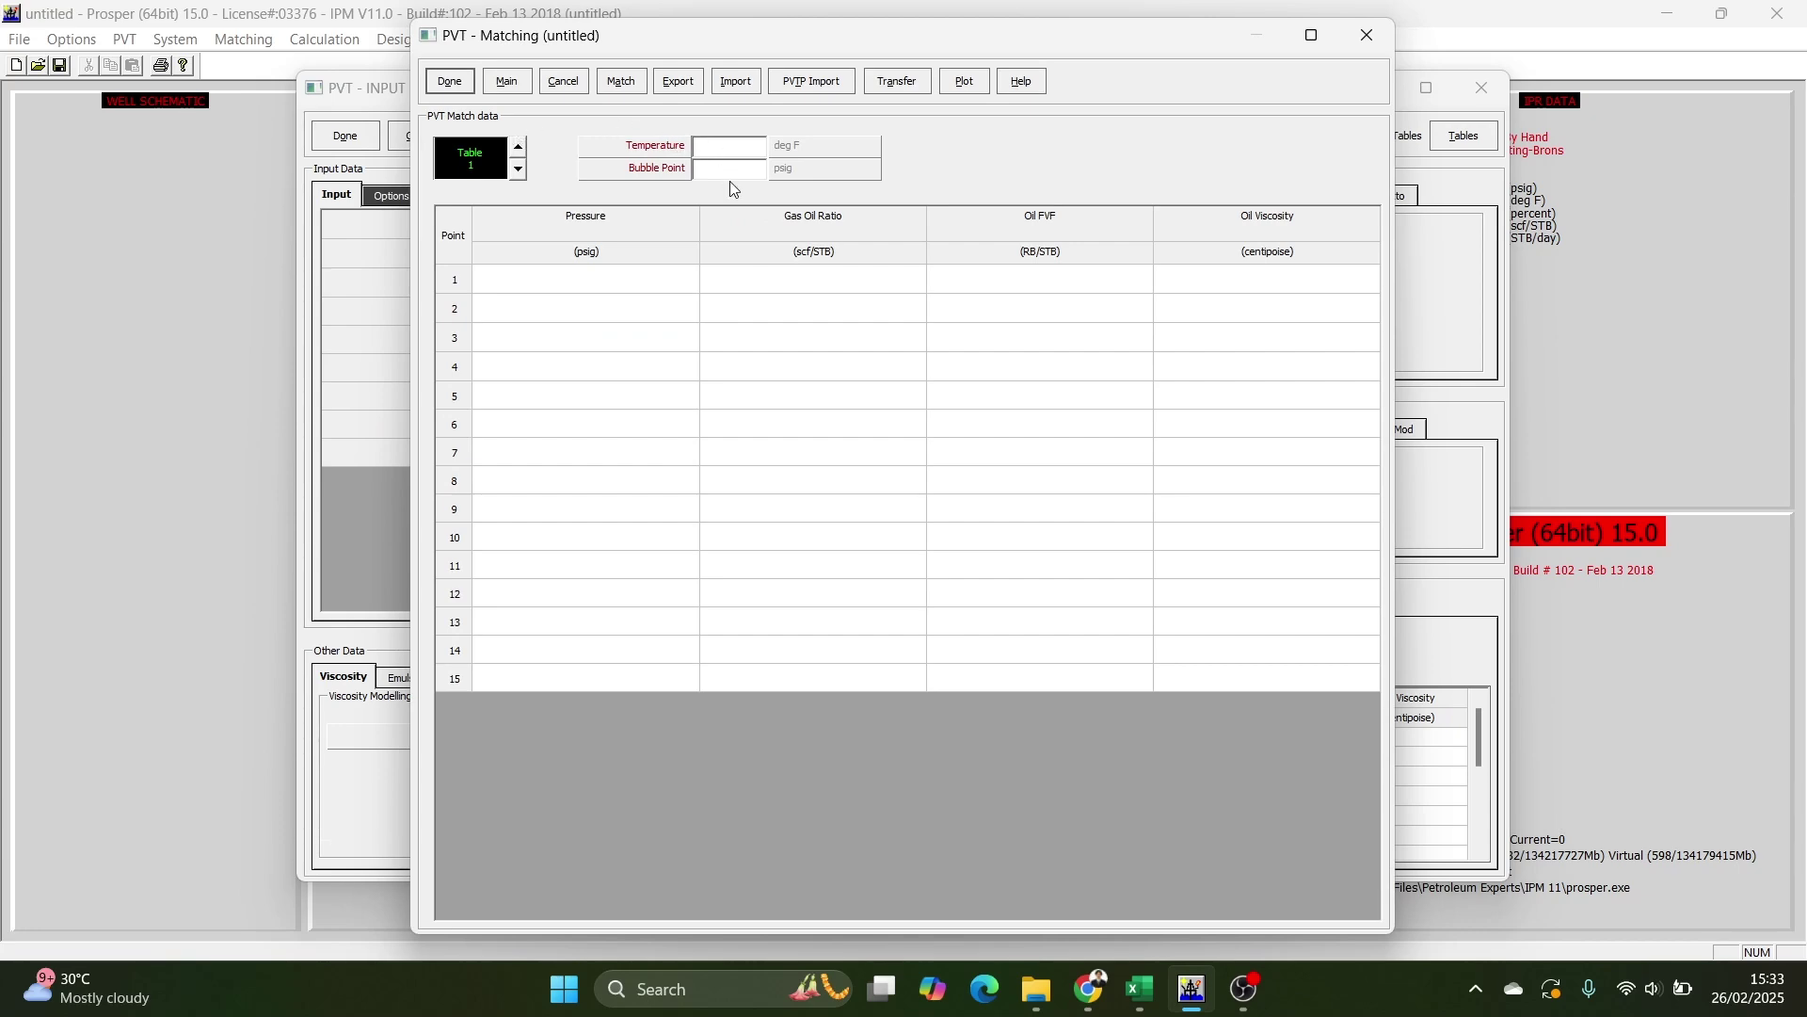
# Set the match data temperature to 208 deg F and bubble point to 1070 psig, reading both from the Excel workbook.
pyautogui.hotkey('alt', 'Tab')
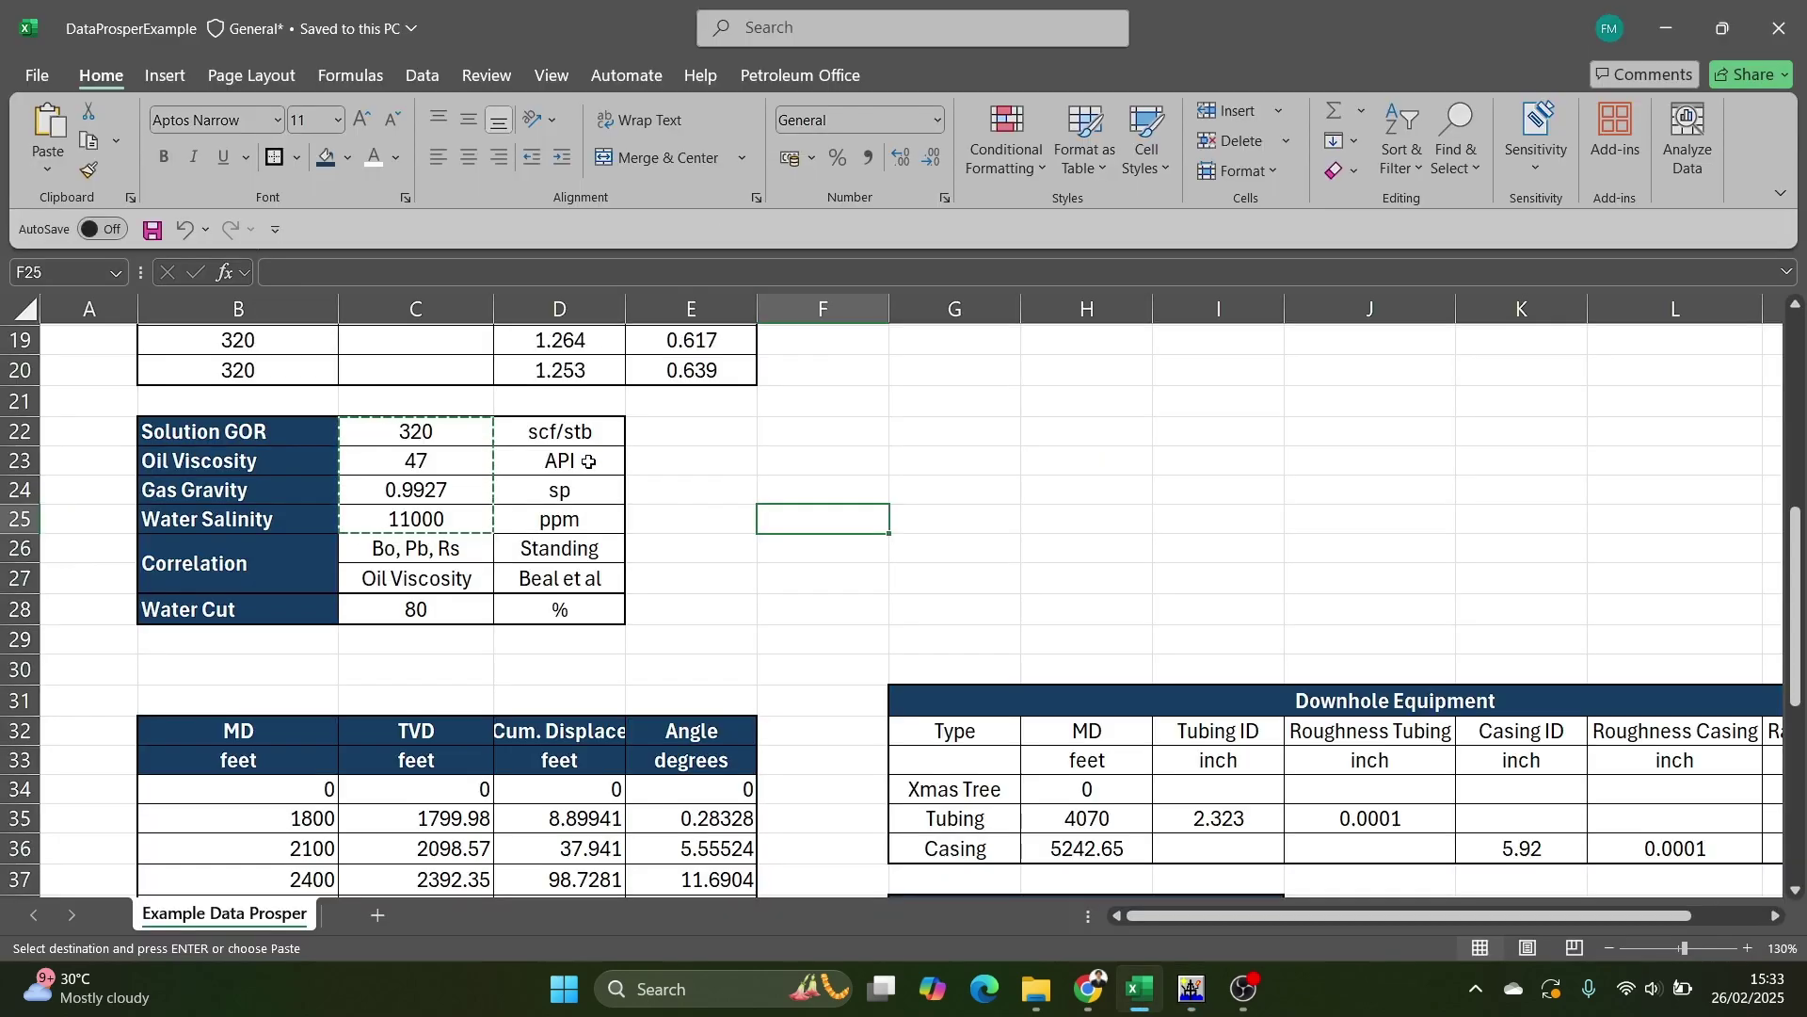
pyautogui.scroll(4, 589, 459)
pyautogui.scroll(2, 588, 458)
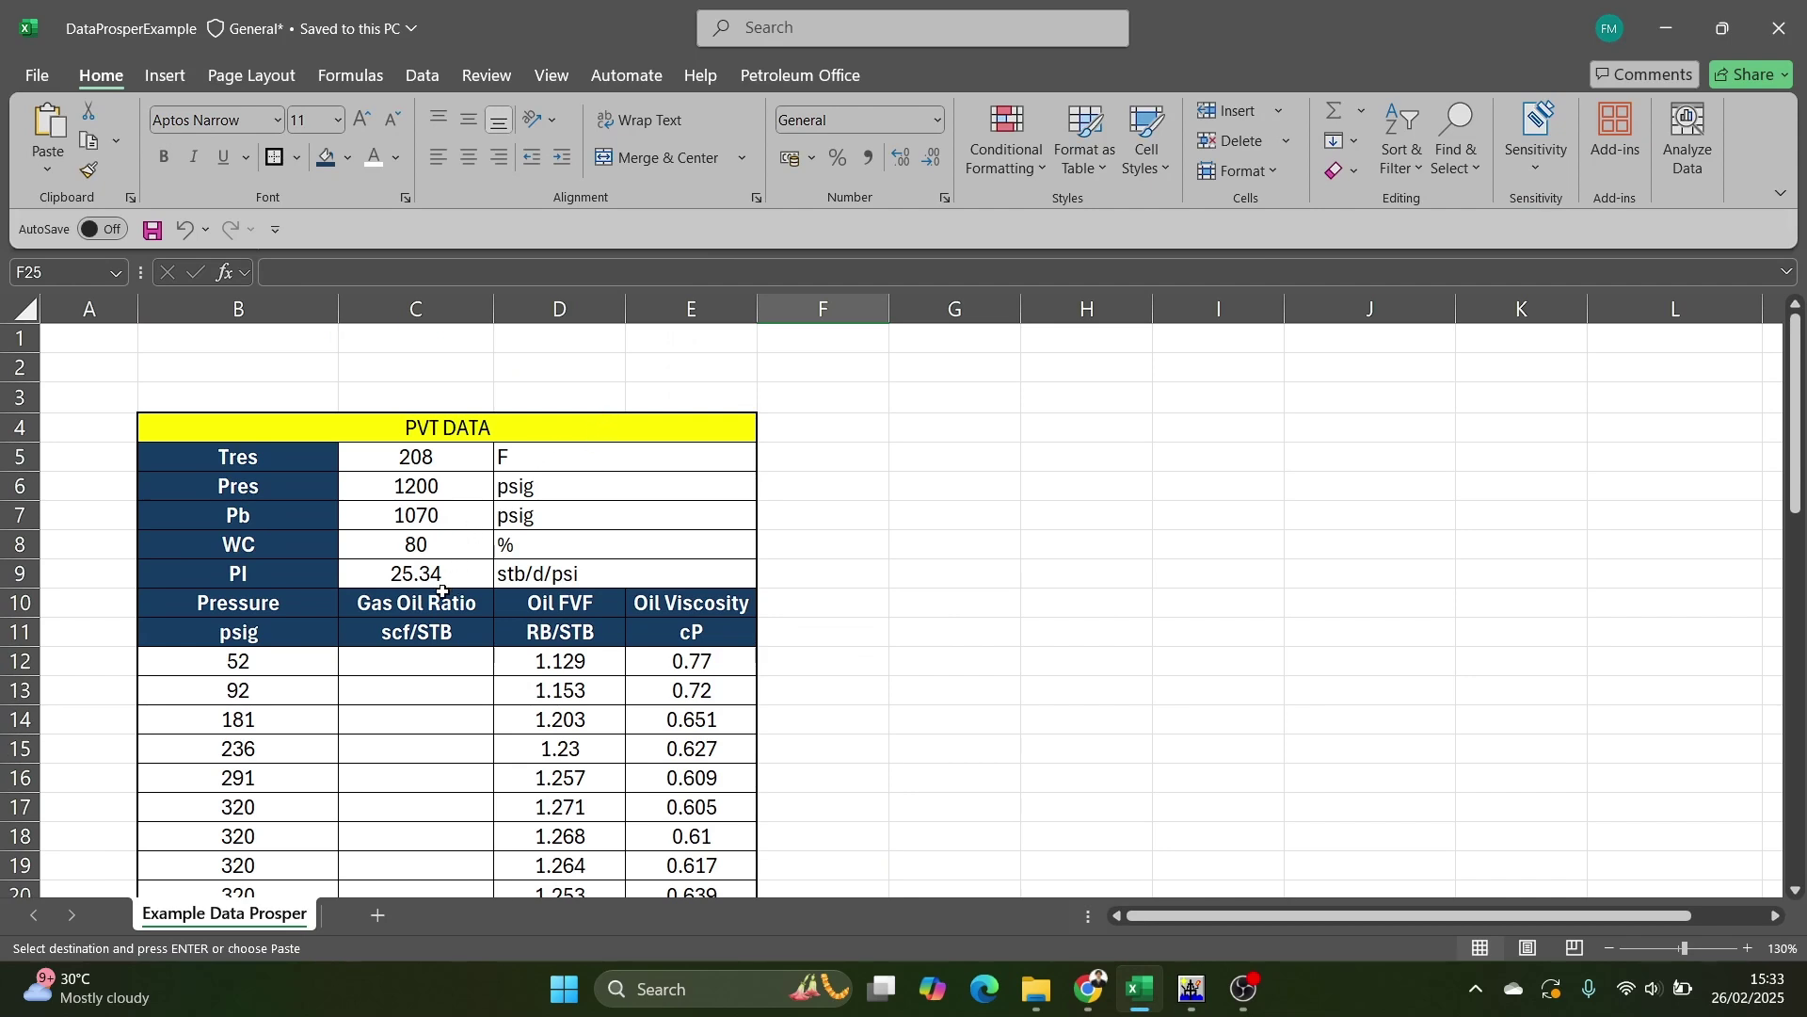
pyautogui.click(430, 480)
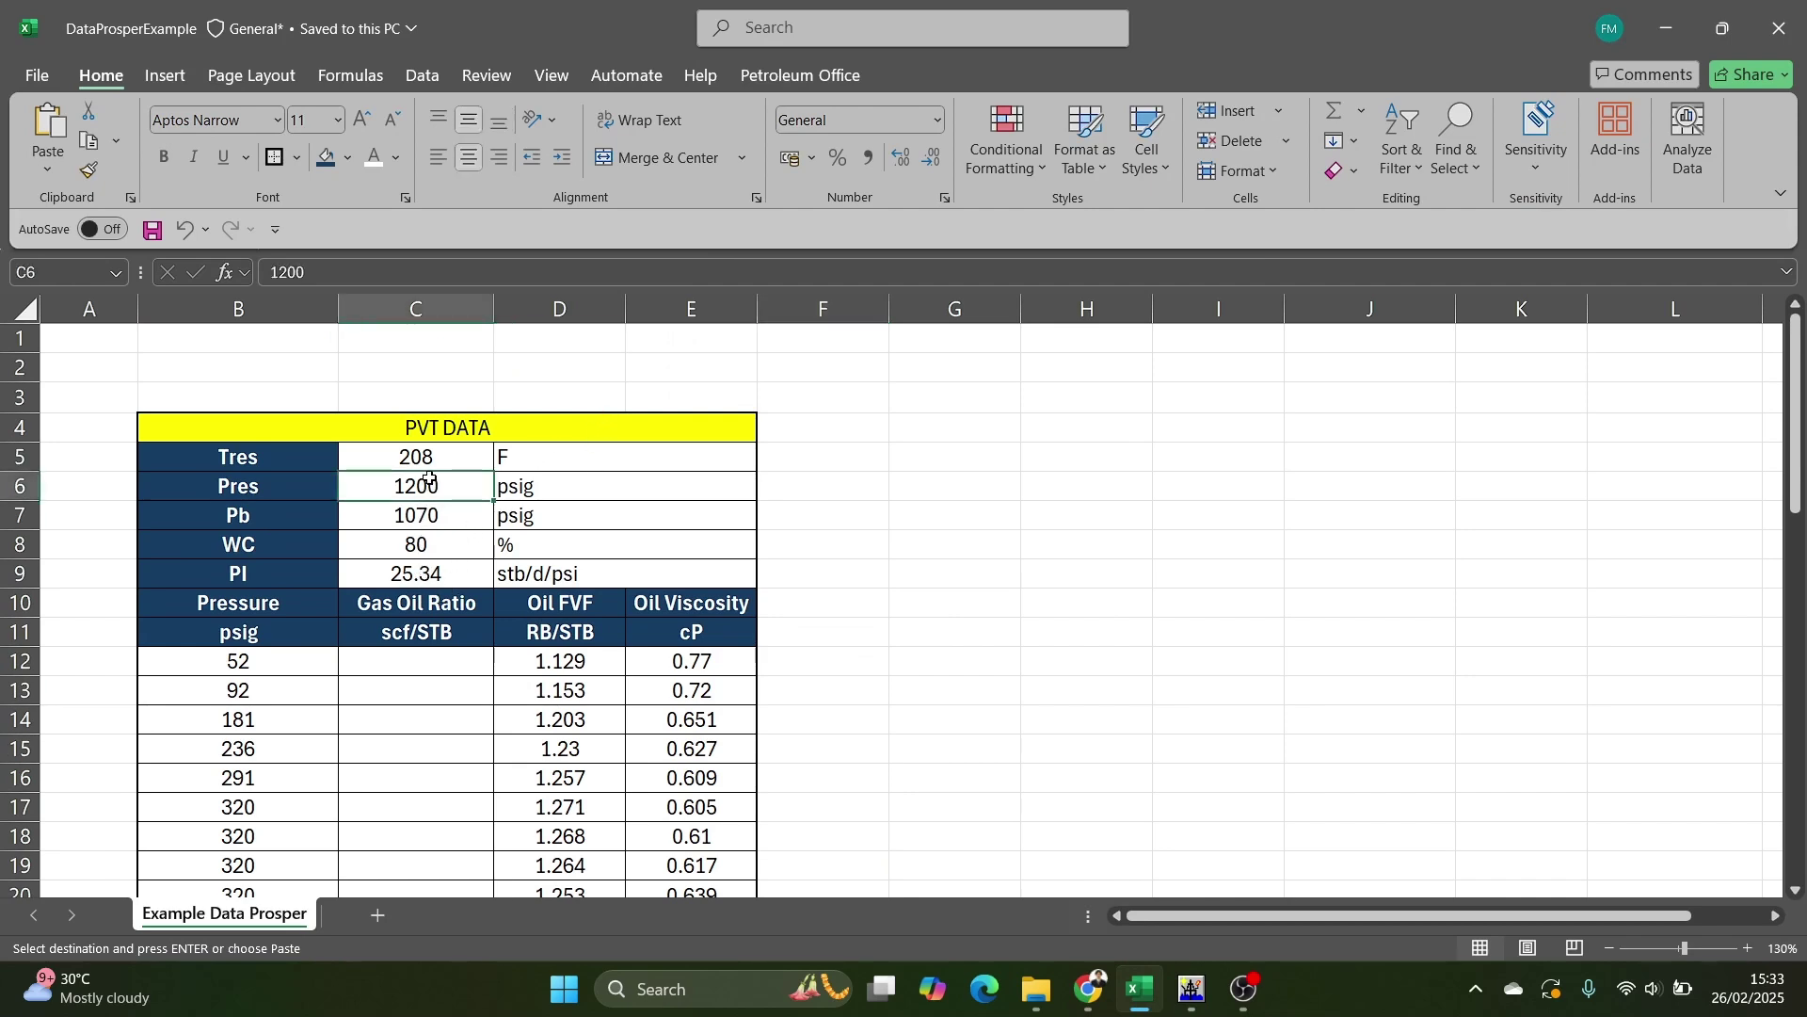
pyautogui.hotkey('alt', 'Tab')
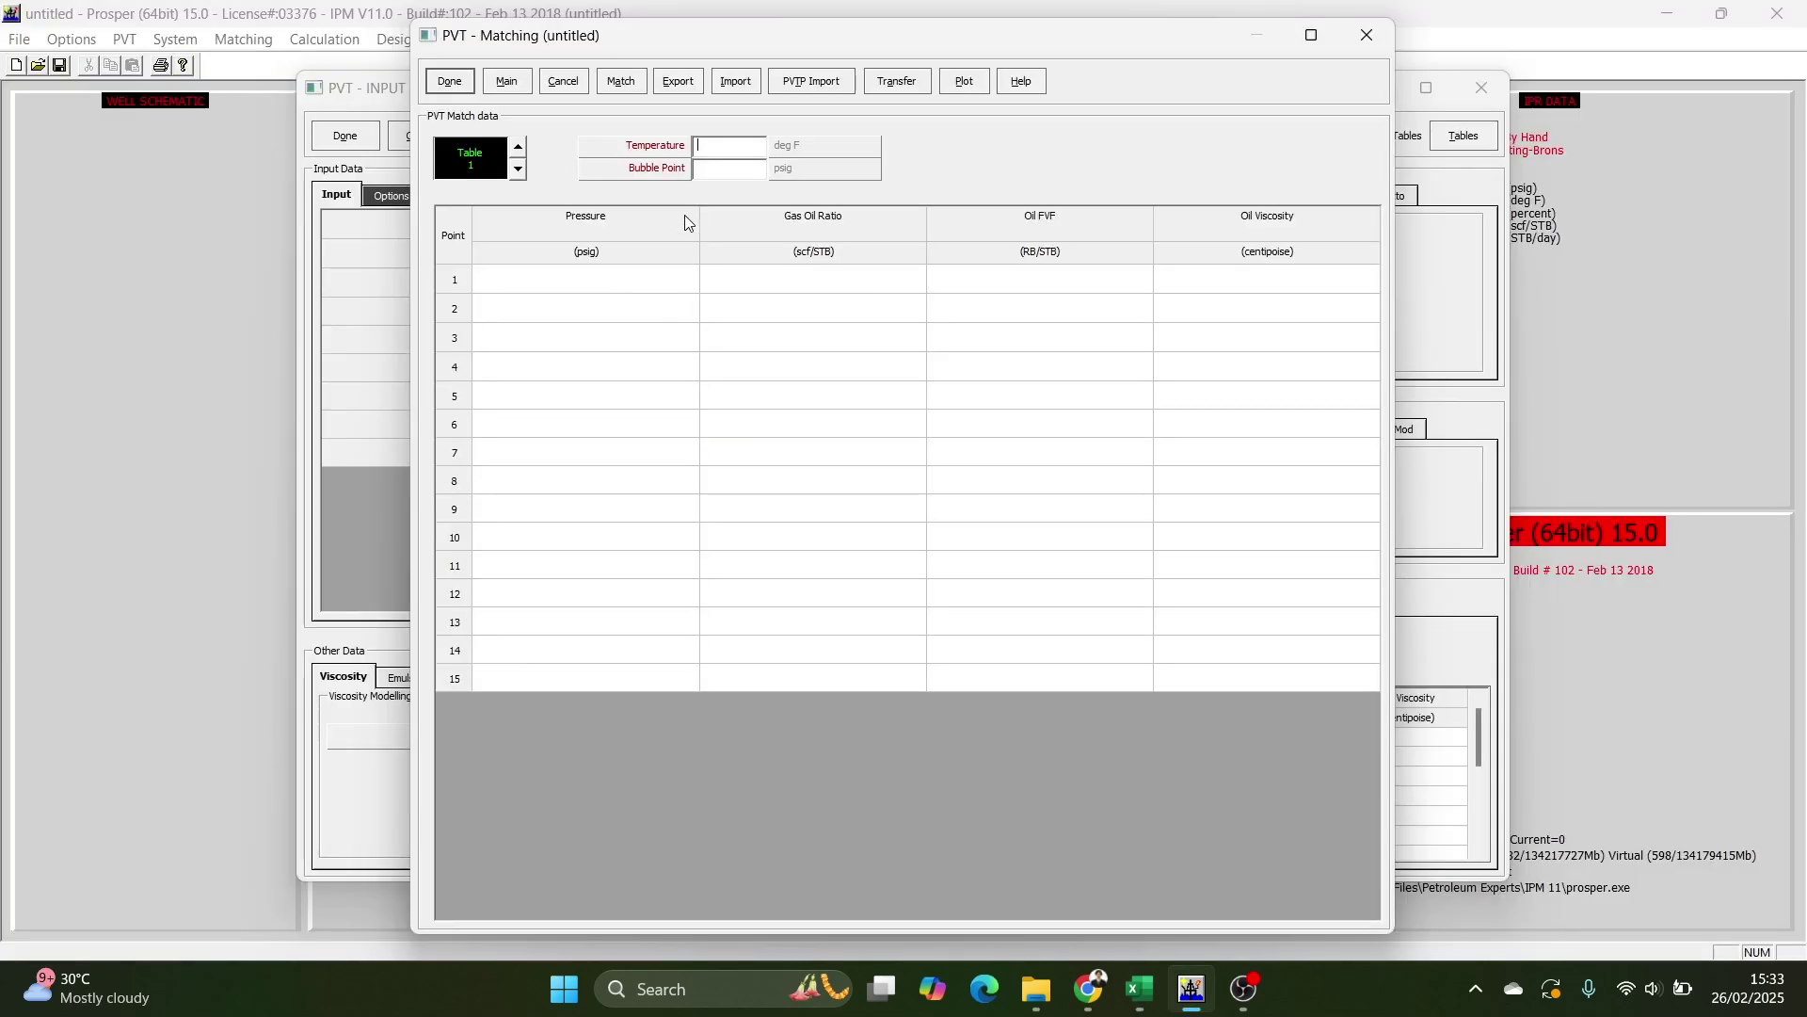
pyautogui.hotkey('alt', 'Tab')
pyautogui.hotkey('alt', 'Tab')
pyautogui.write('20')
pyautogui.hotkey('alt', 'Tab')
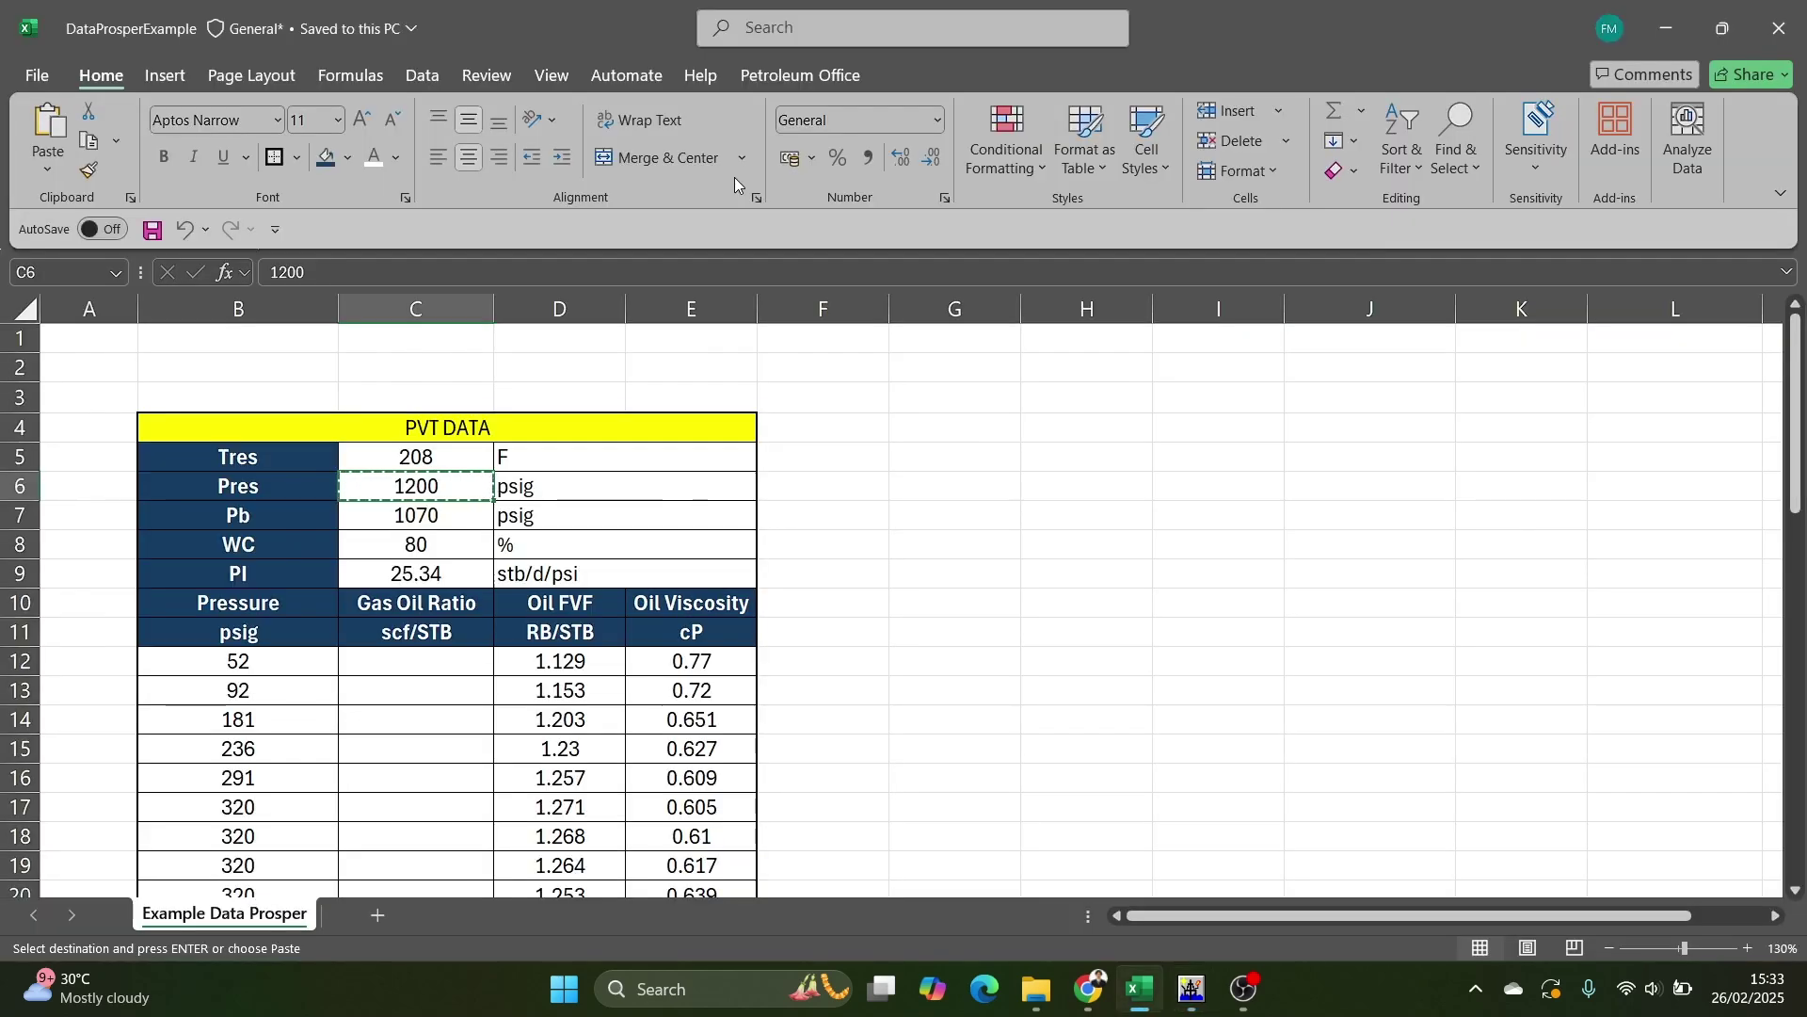
pyautogui.hotkey('alt', 'Tab')
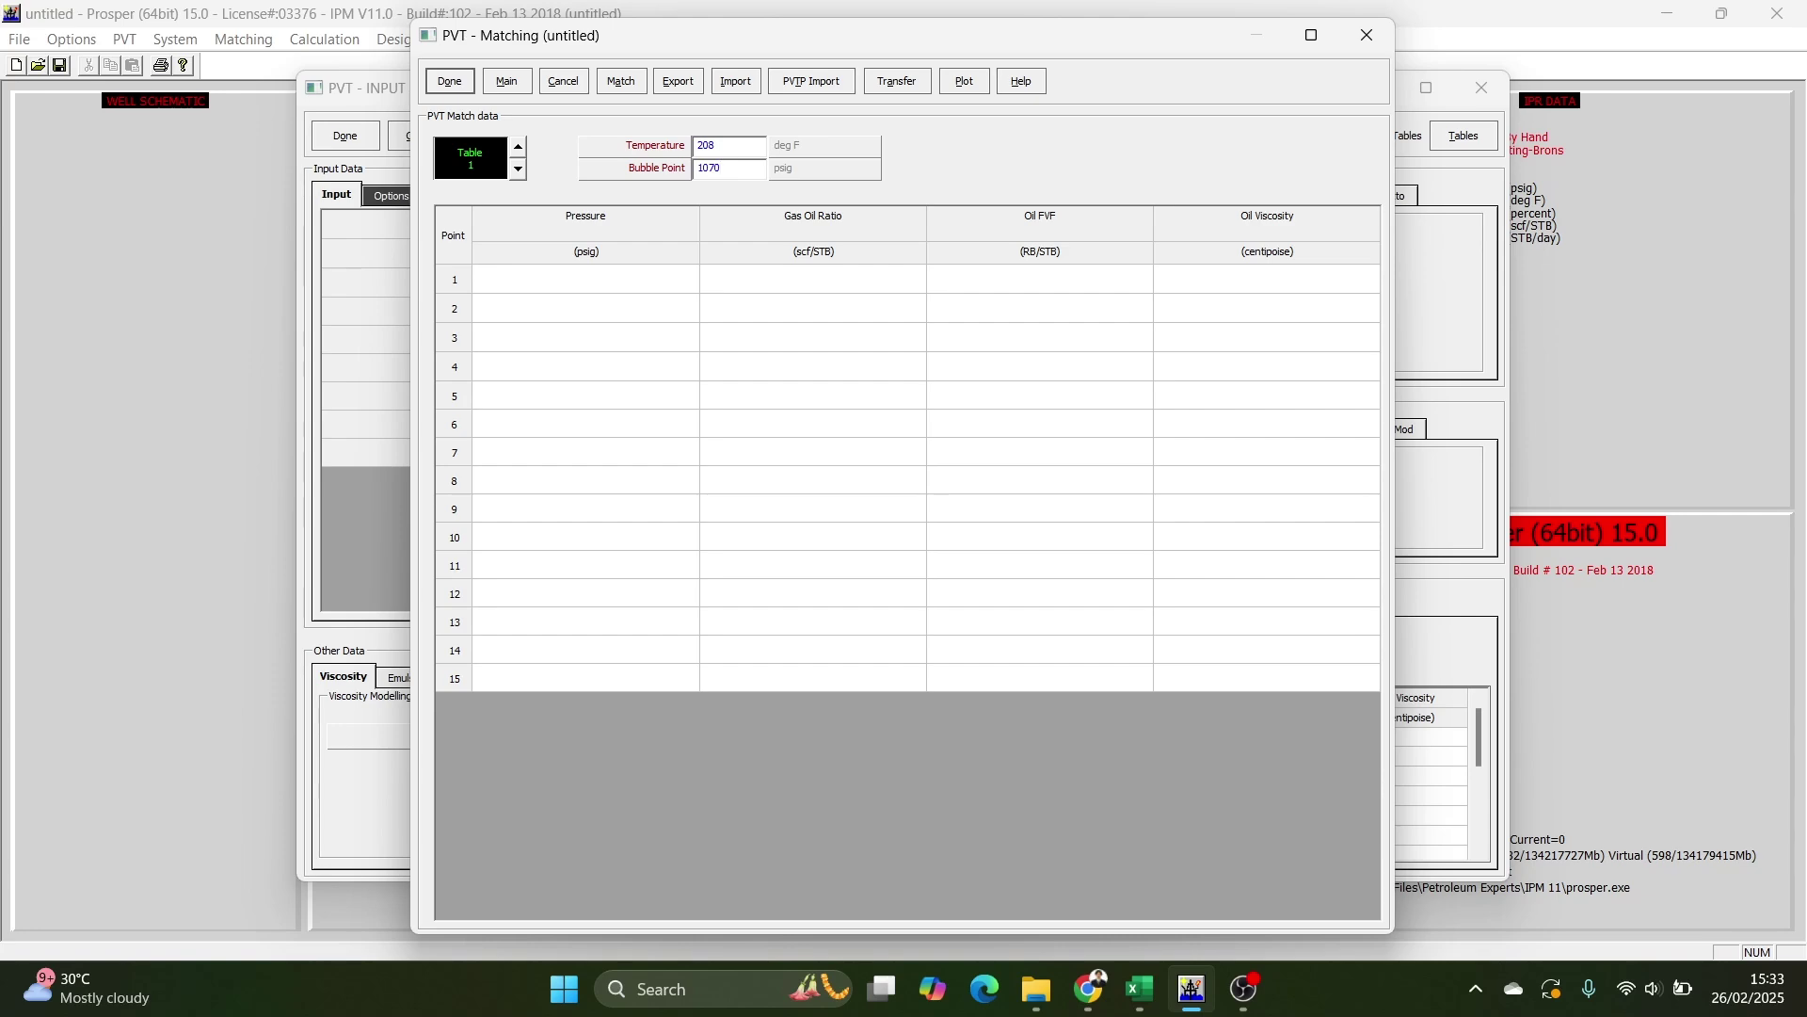
# Copy the nine pressure values, 52 to 320 psig, from the Excel PVT table into the match data's Pressure column.
pyautogui.click(548, 282)
pyautogui.hotkey('alt', 'Tab')
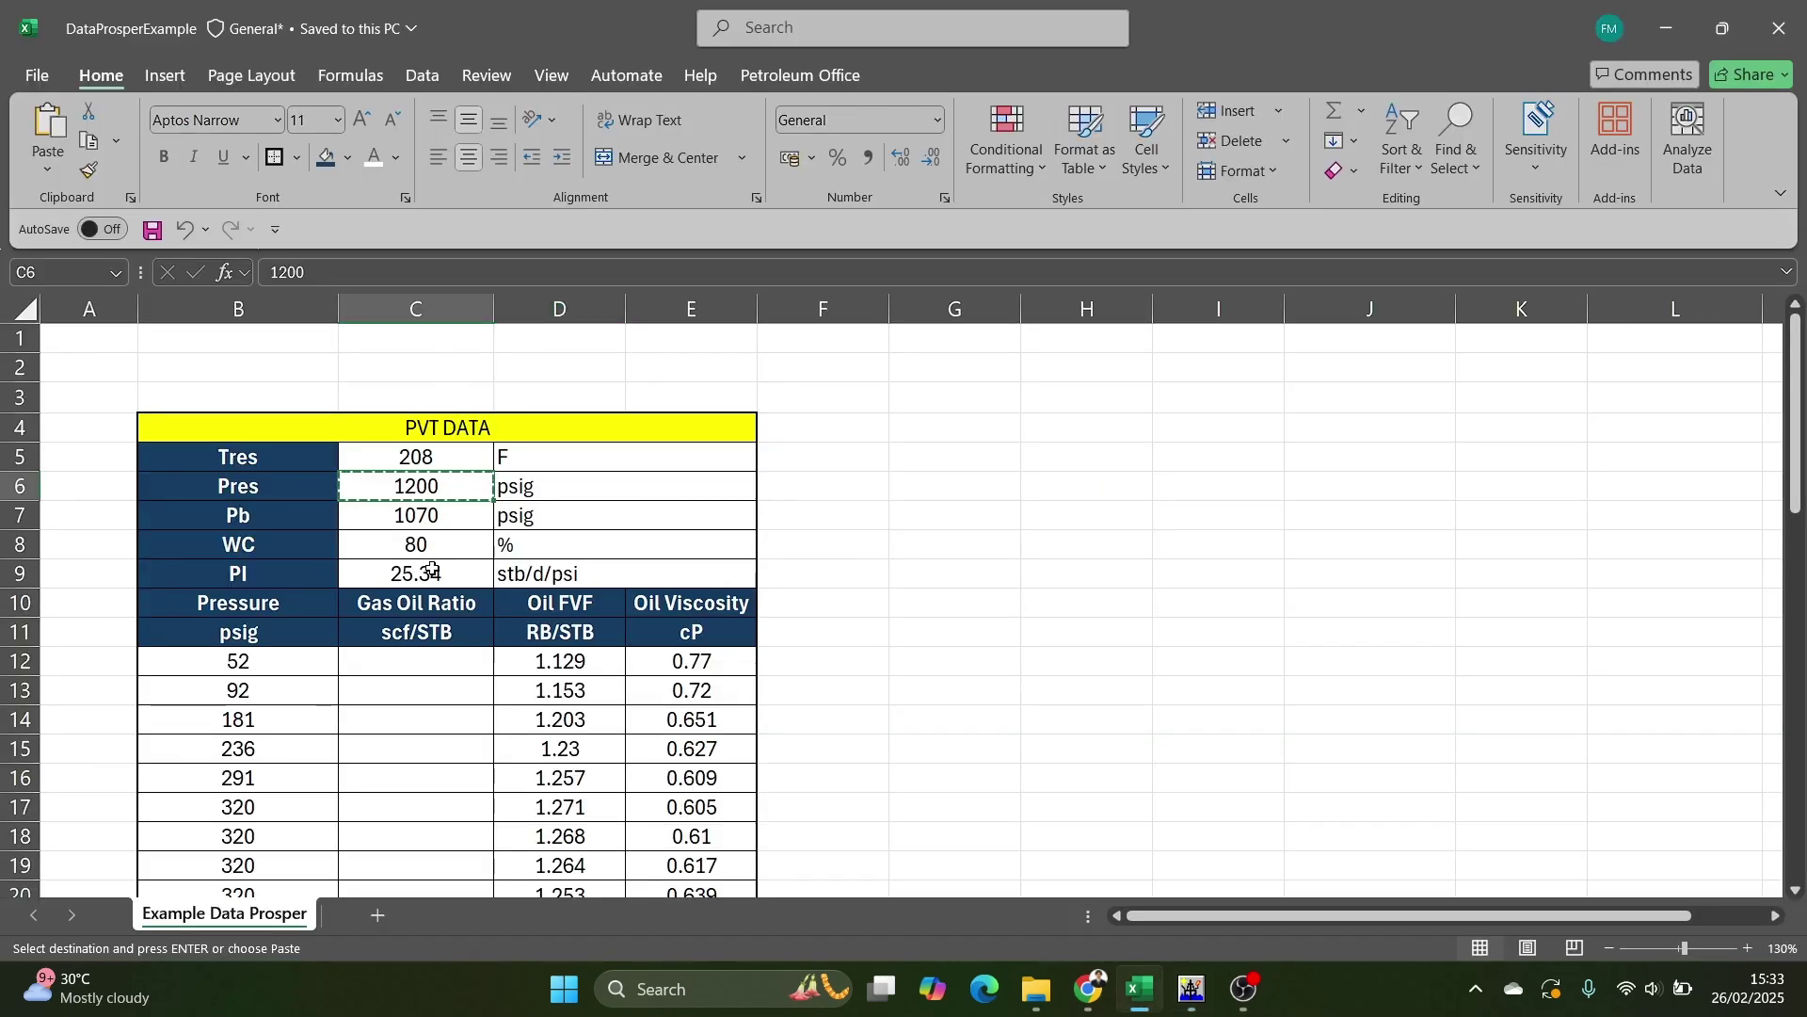
pyautogui.scroll(-1, 363, 527)
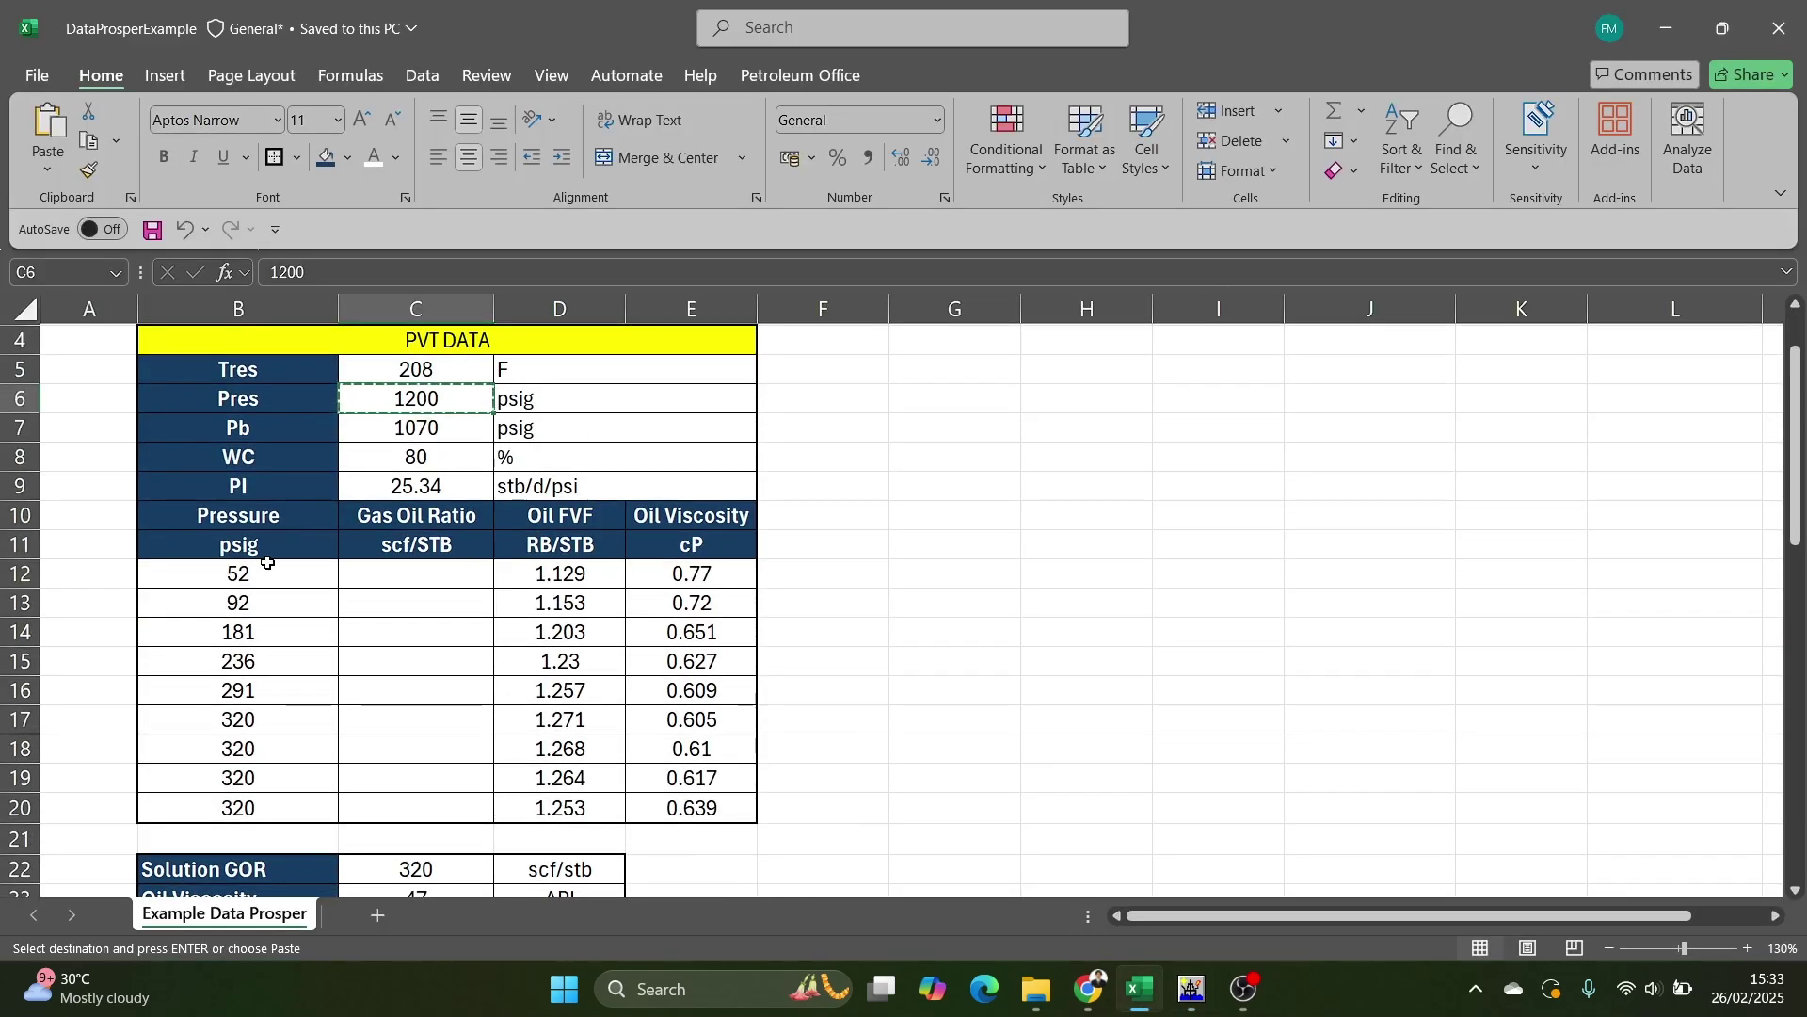
pyautogui.hotkey('alt', 'Tab')
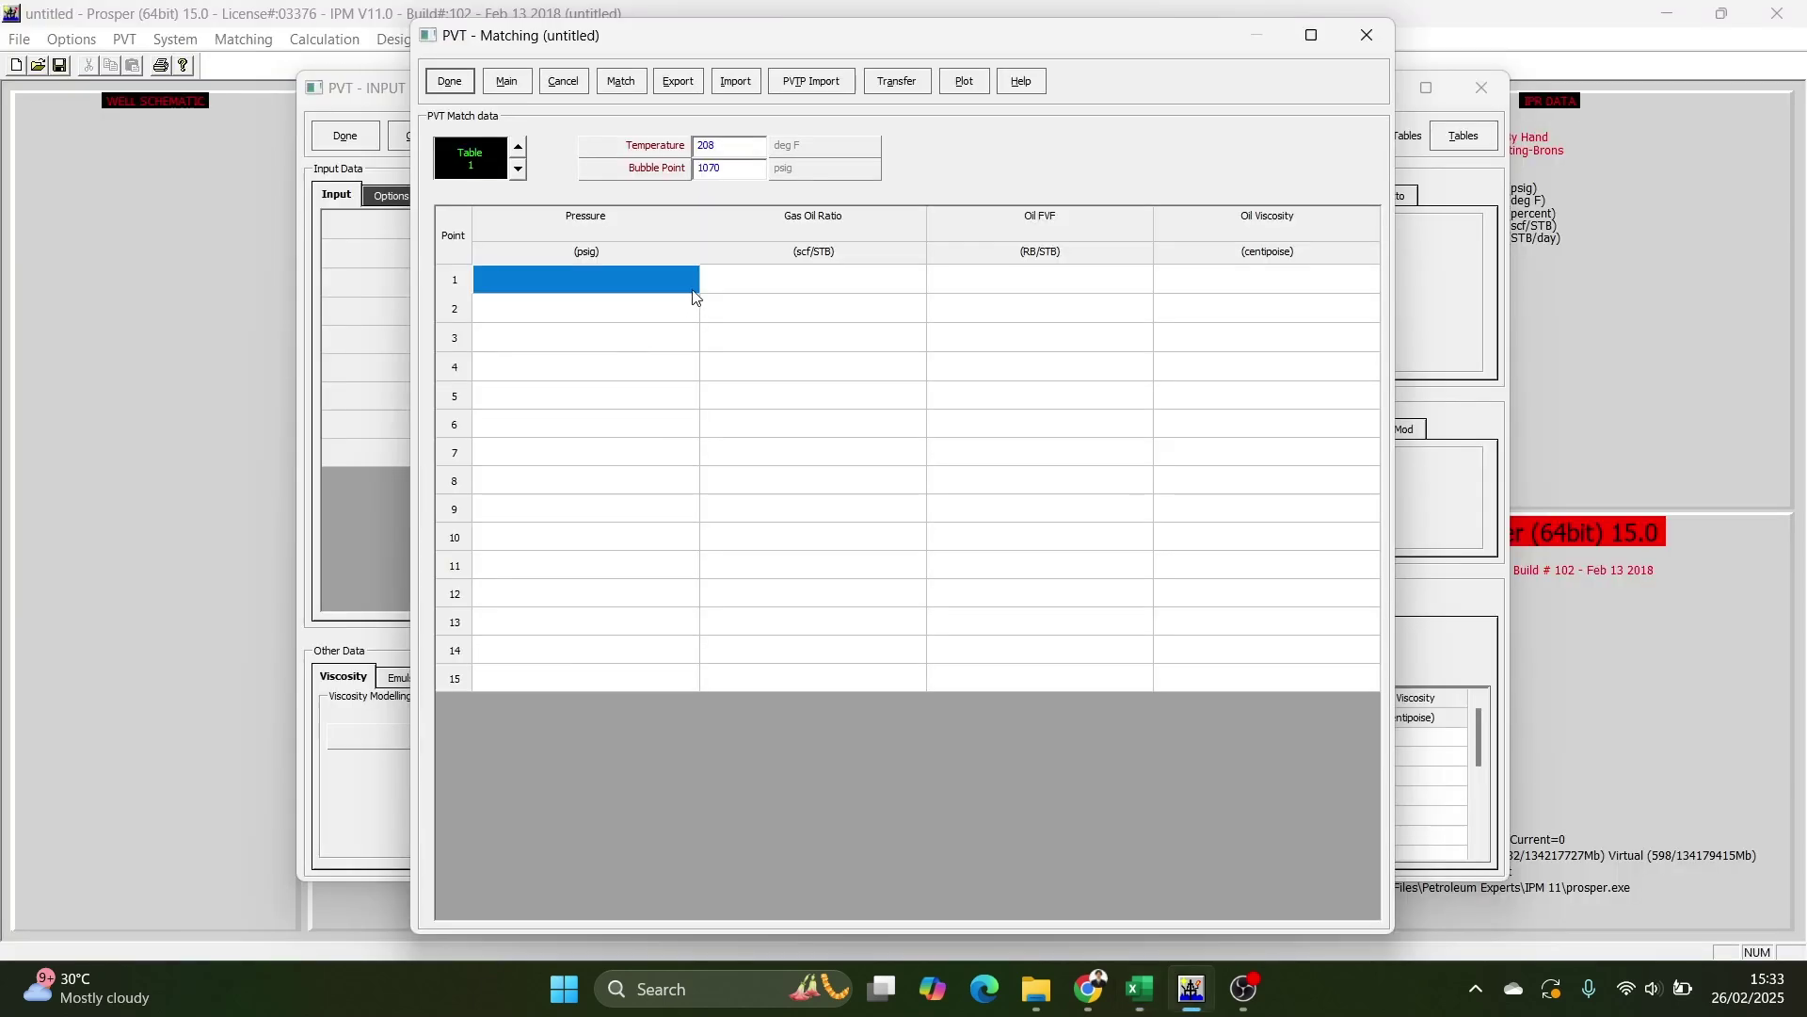
pyautogui.hotkey('alt', 'Tab')
pyautogui.moveTo(238, 574); pyautogui.dragTo(241, 805)
pyautogui.hotkey('ctrl', 'c')
pyautogui.hotkey('alt', 'Tab')
pyautogui.hotkey('ctrl', 'v')
# Copy the Oil FVF and Oil Viscosity values of all nine points from the Excel PVT table into the matching Prosper columns.
pyautogui.hotkey('alt', 'Tab')
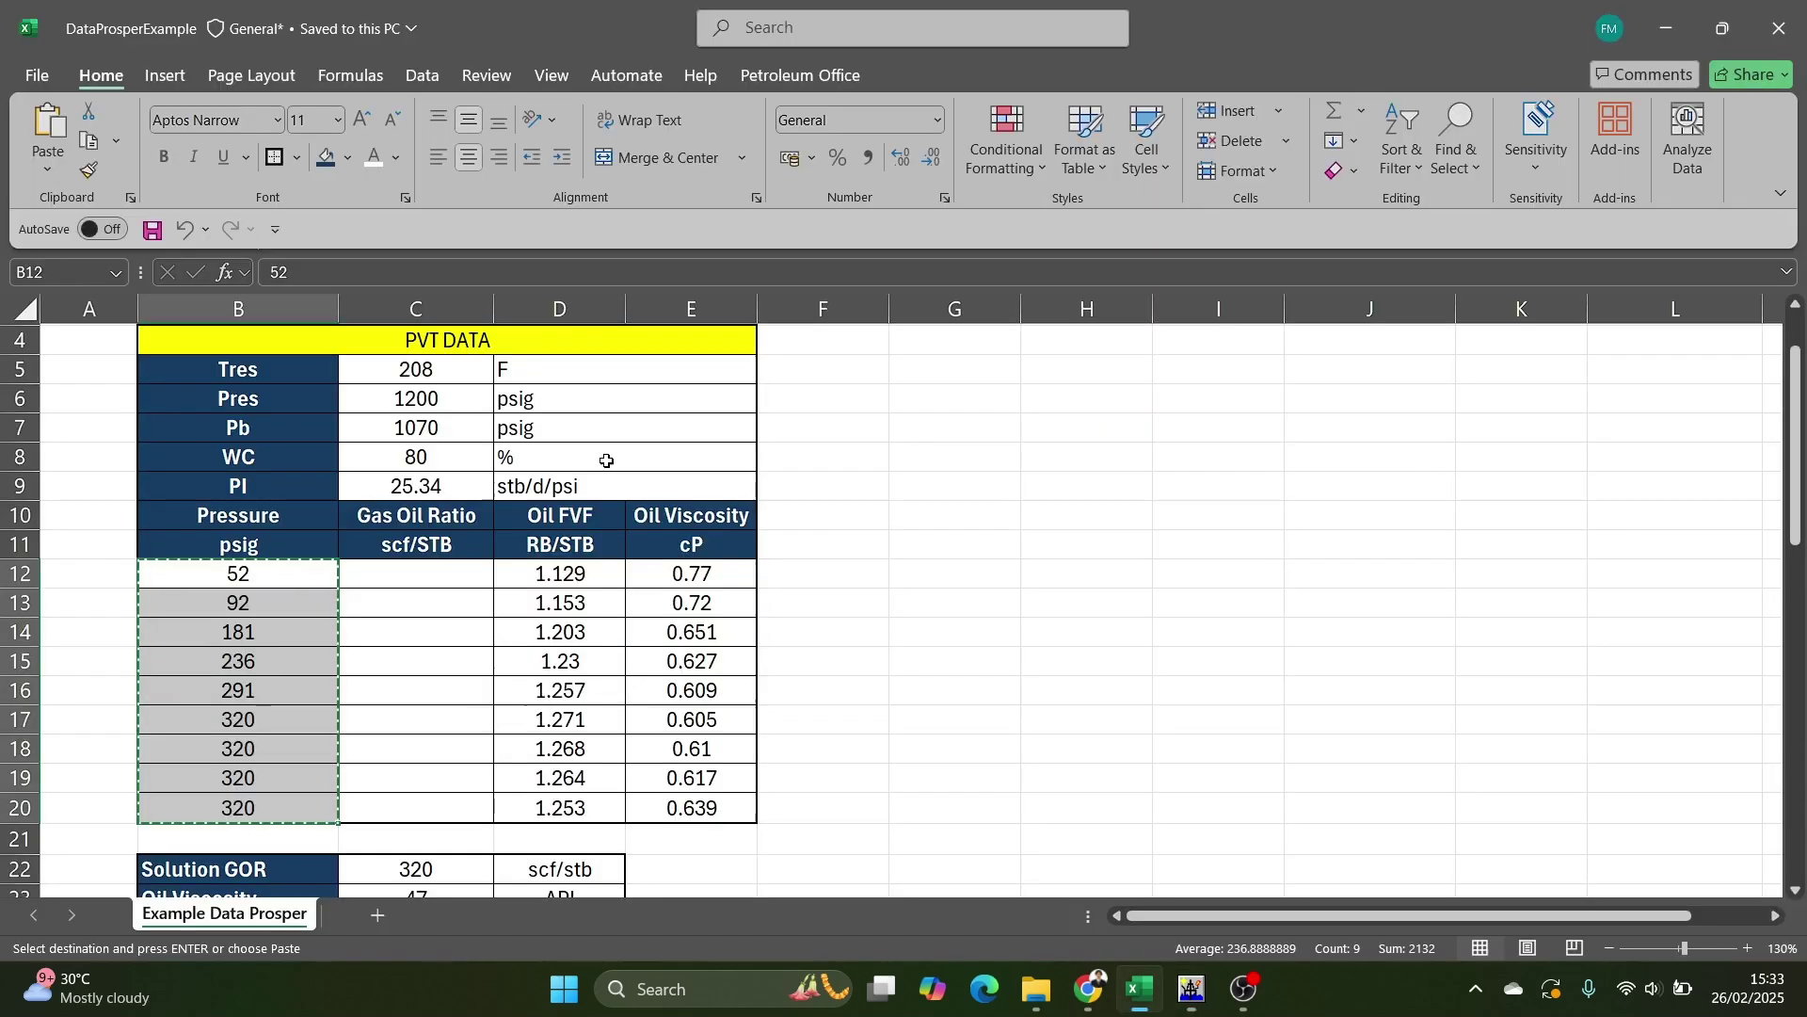
pyautogui.moveTo(563, 574); pyautogui.dragTo(731, 803)
pyautogui.hotkey('ctrl', 'c')
pyautogui.hotkey('alt', 'Tab')
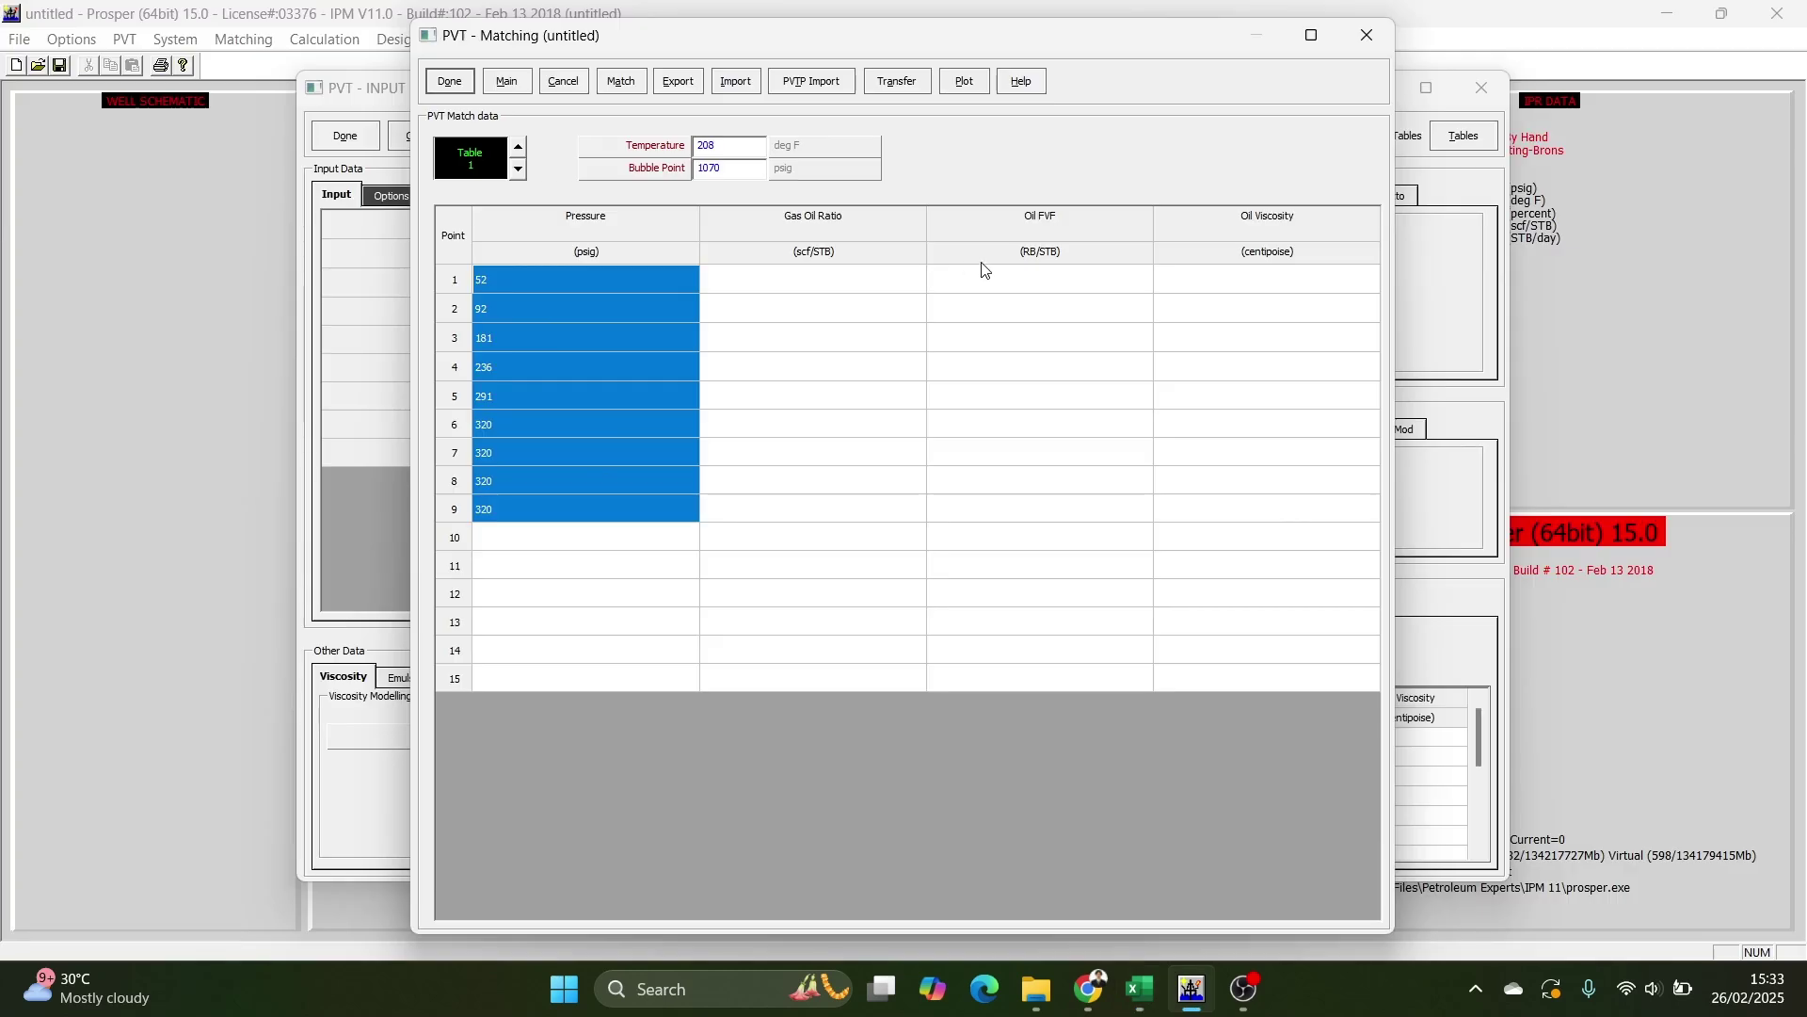
pyautogui.click(1099, 277)
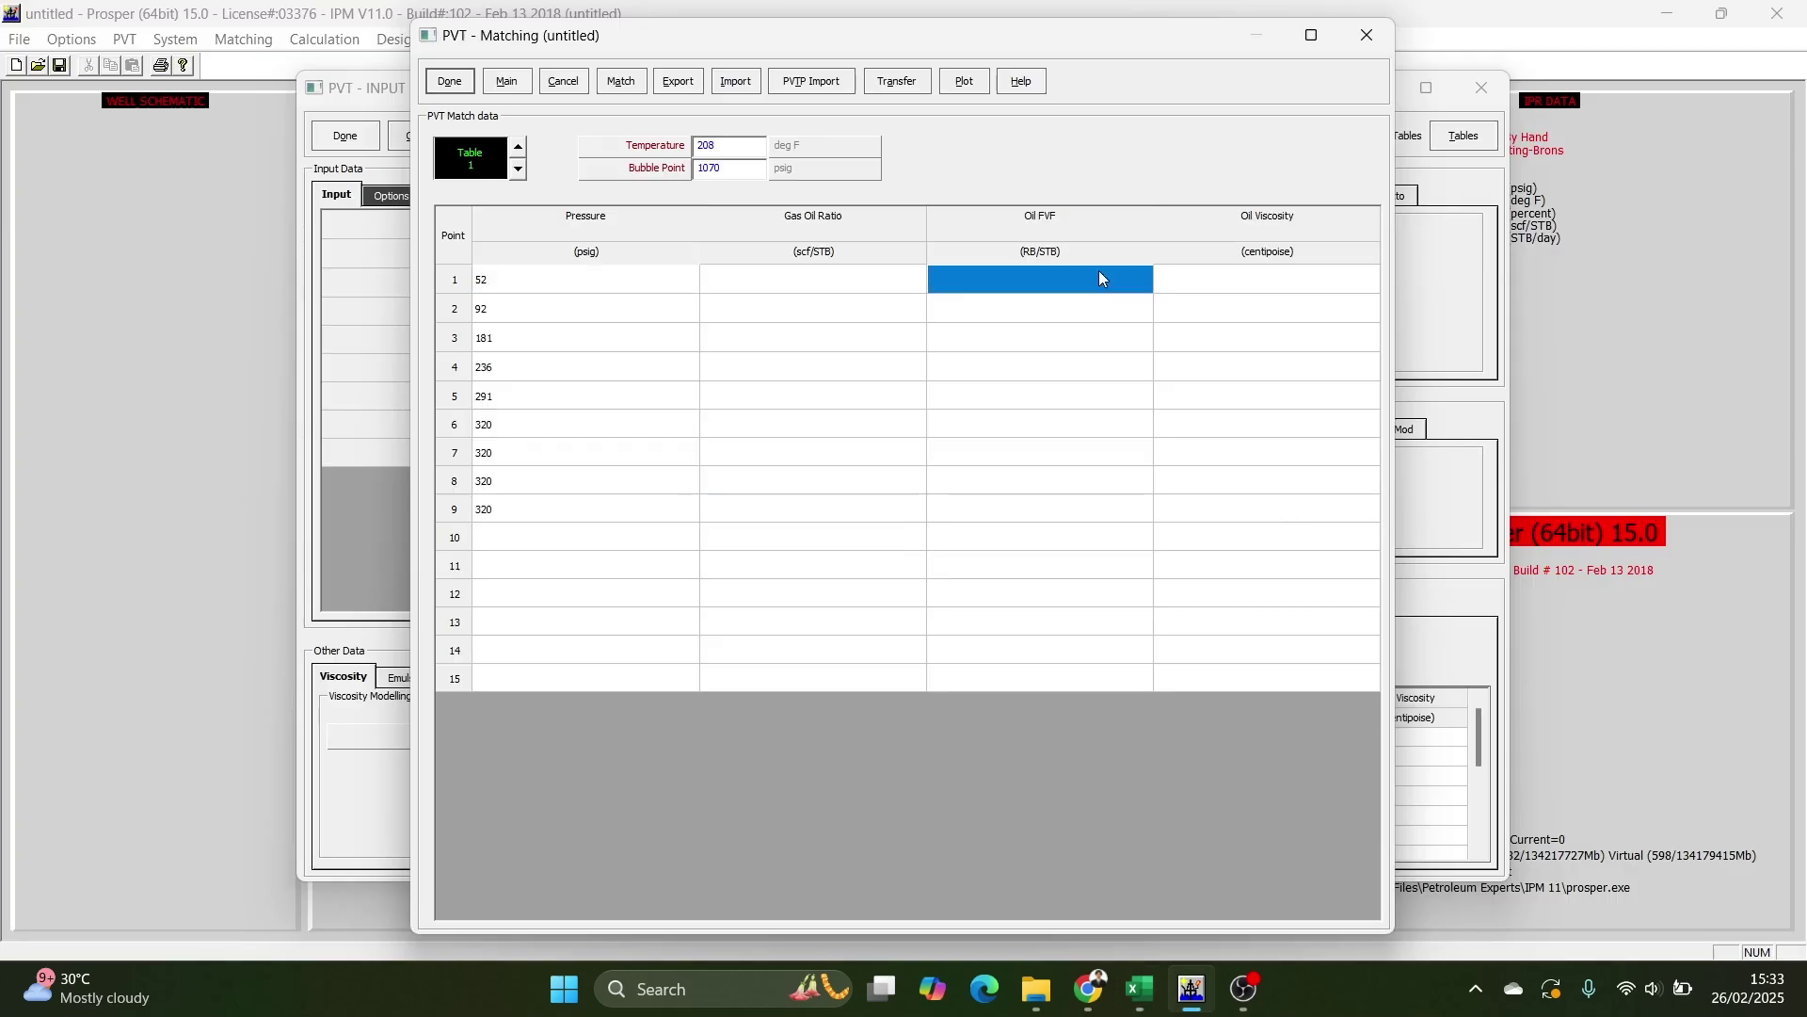
pyautogui.hotkey('ctrl', 'v')
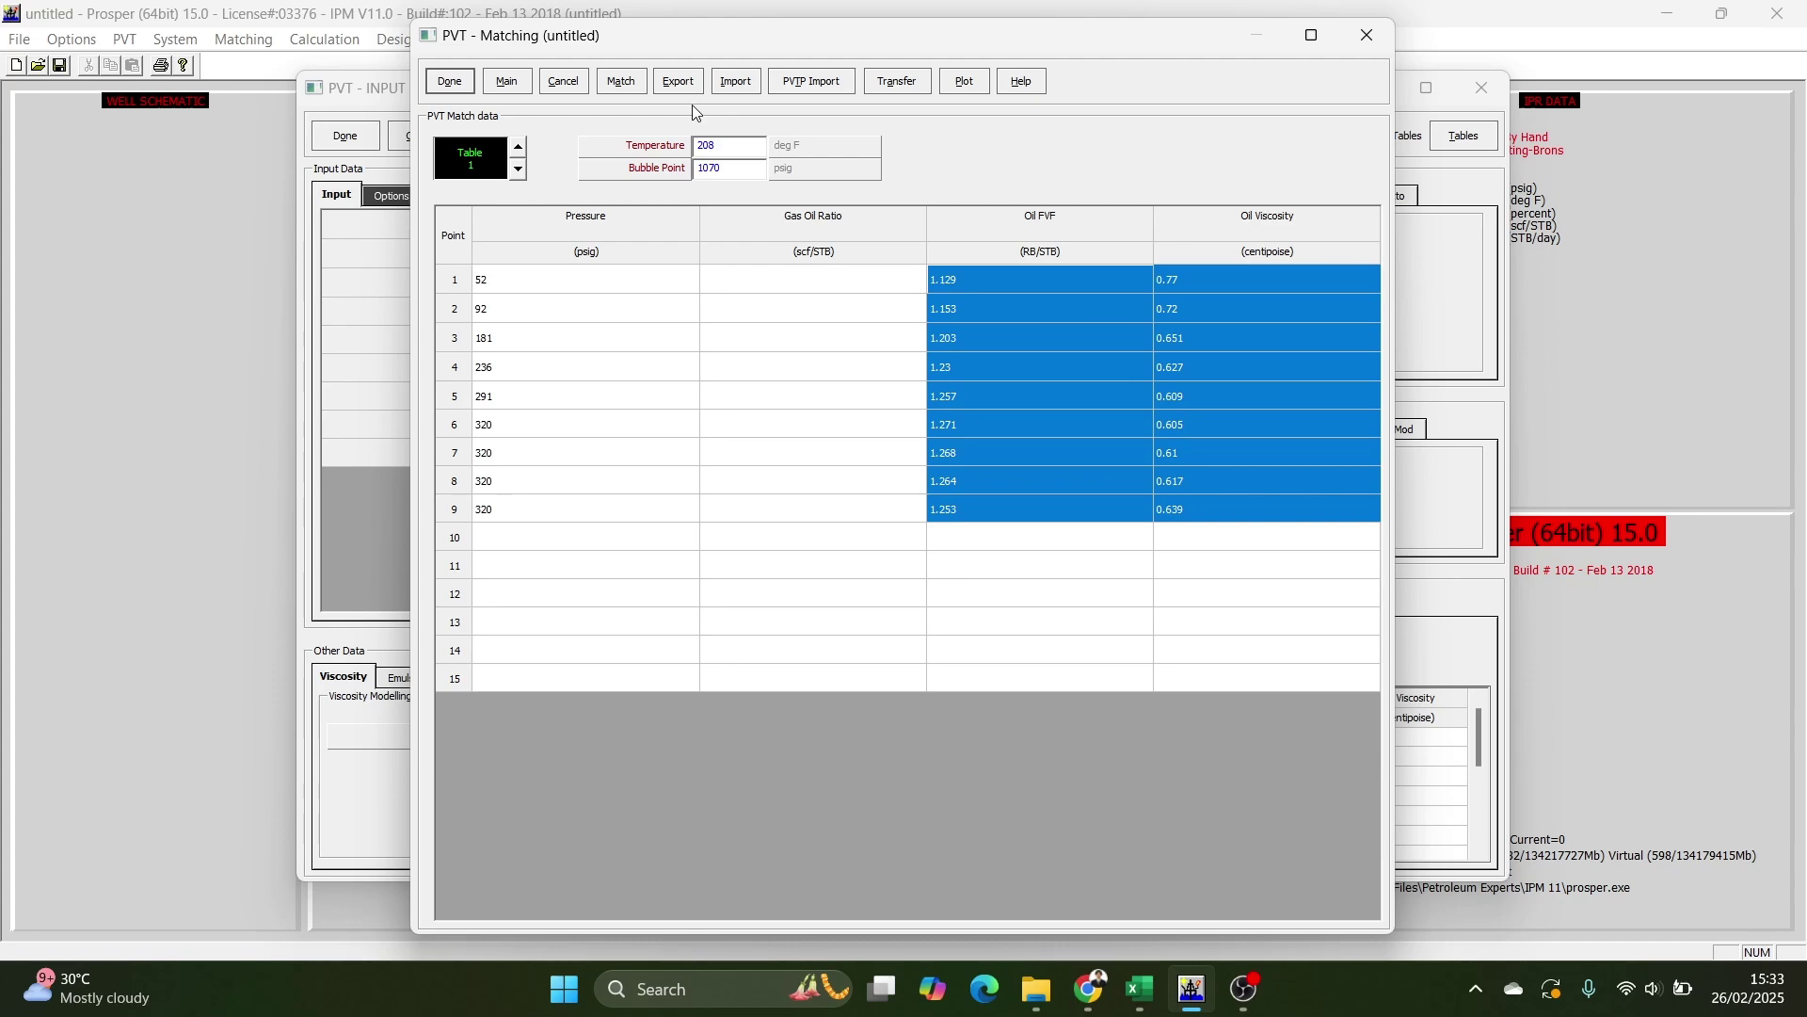
# Run Match All on the PVT data with all match variables, all Pb, Rs, Bo correlations and the oil viscosity correlations selected.
pyautogui.click(618, 81)
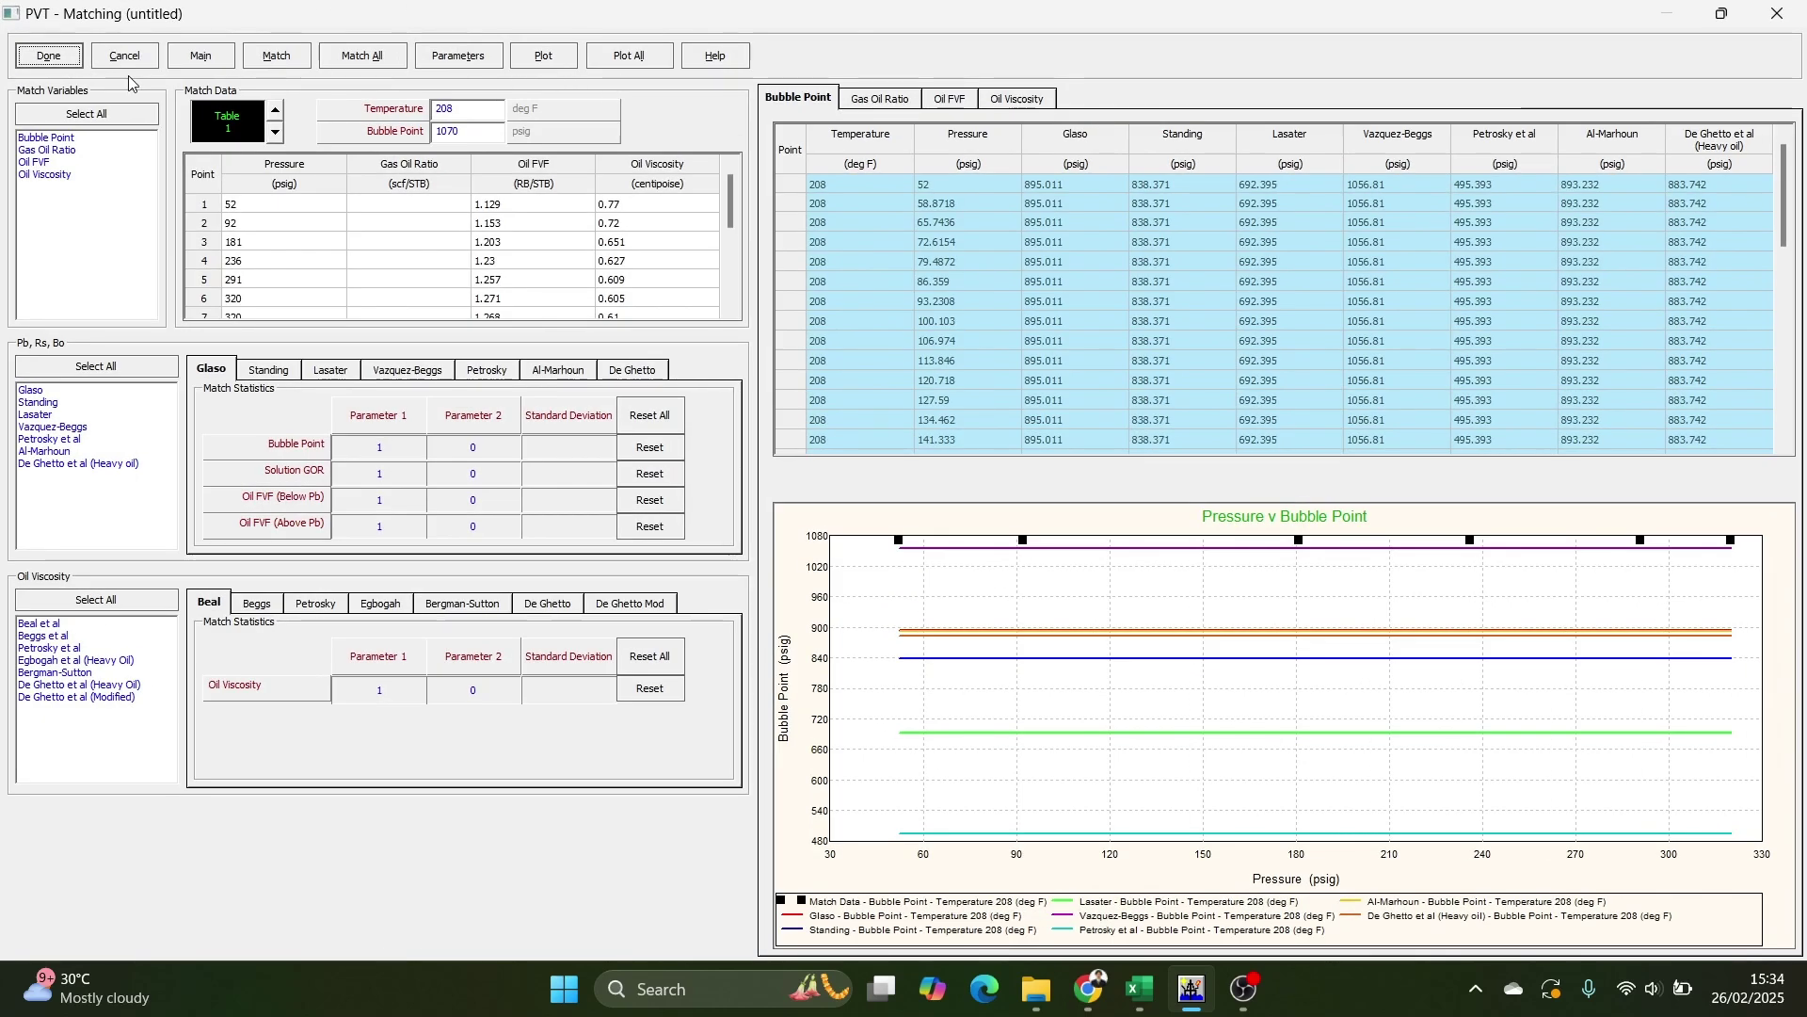
pyautogui.click(85, 114)
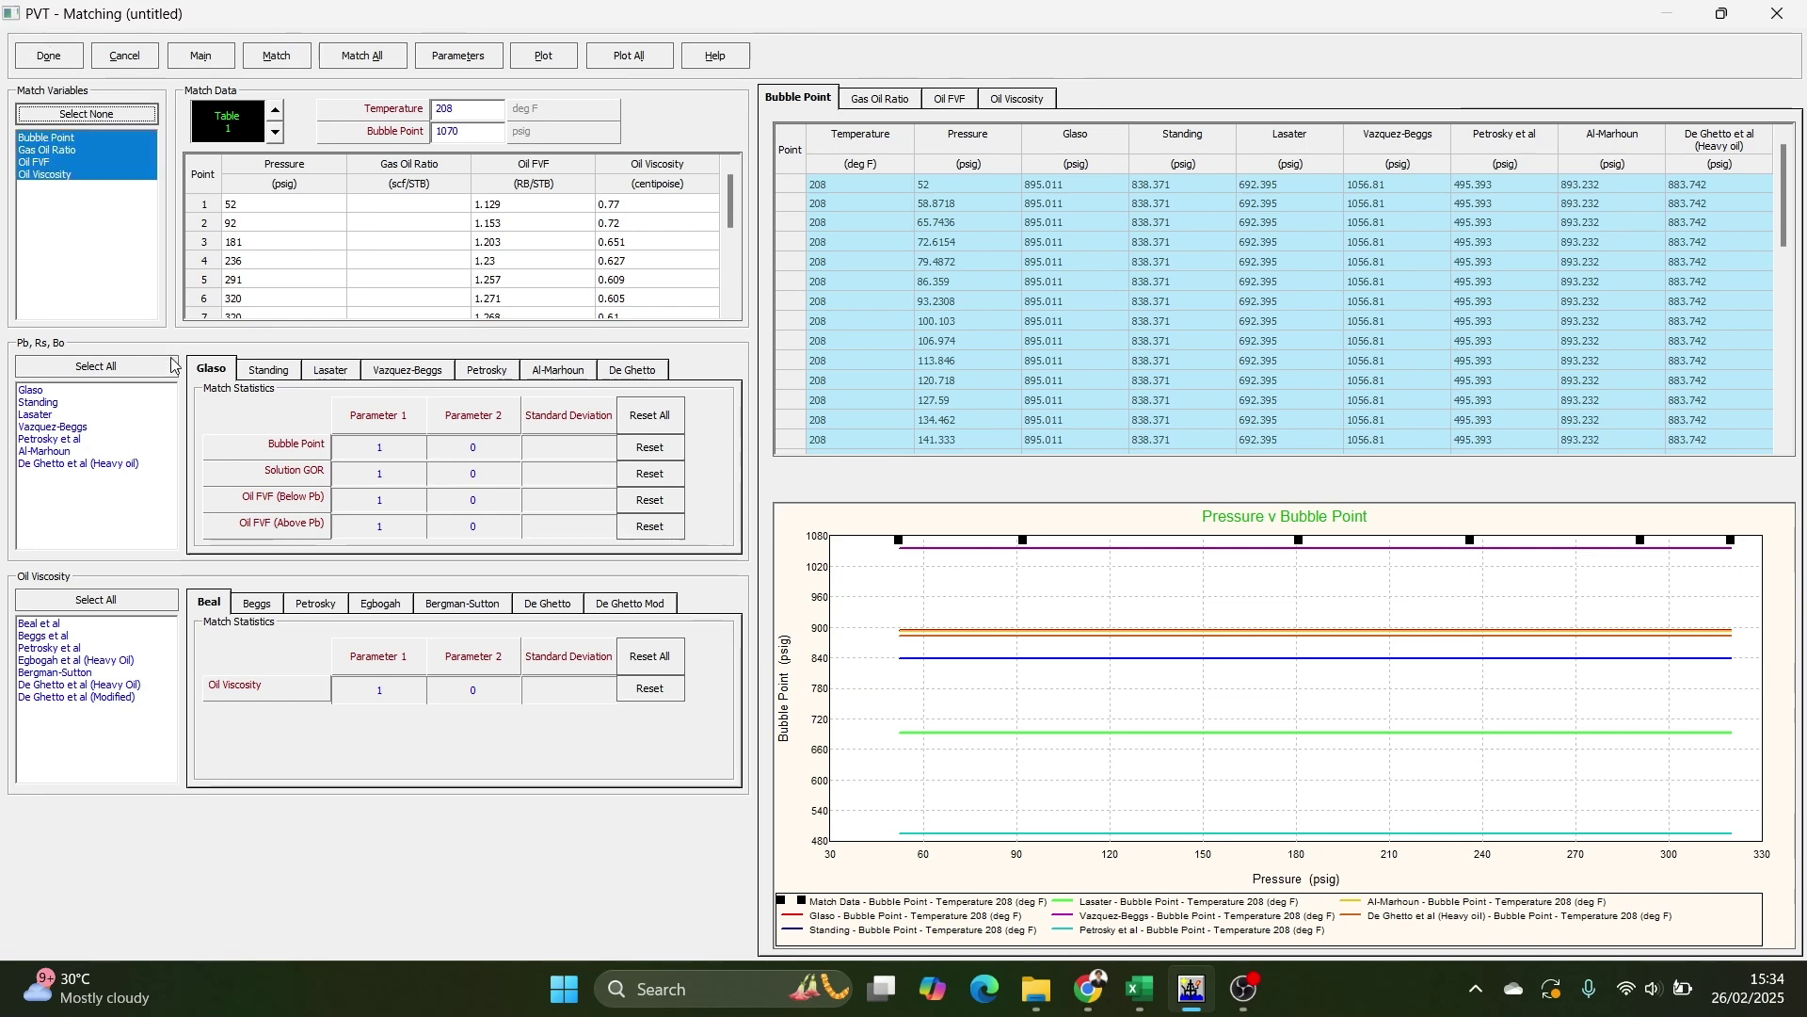
pyautogui.click(101, 370)
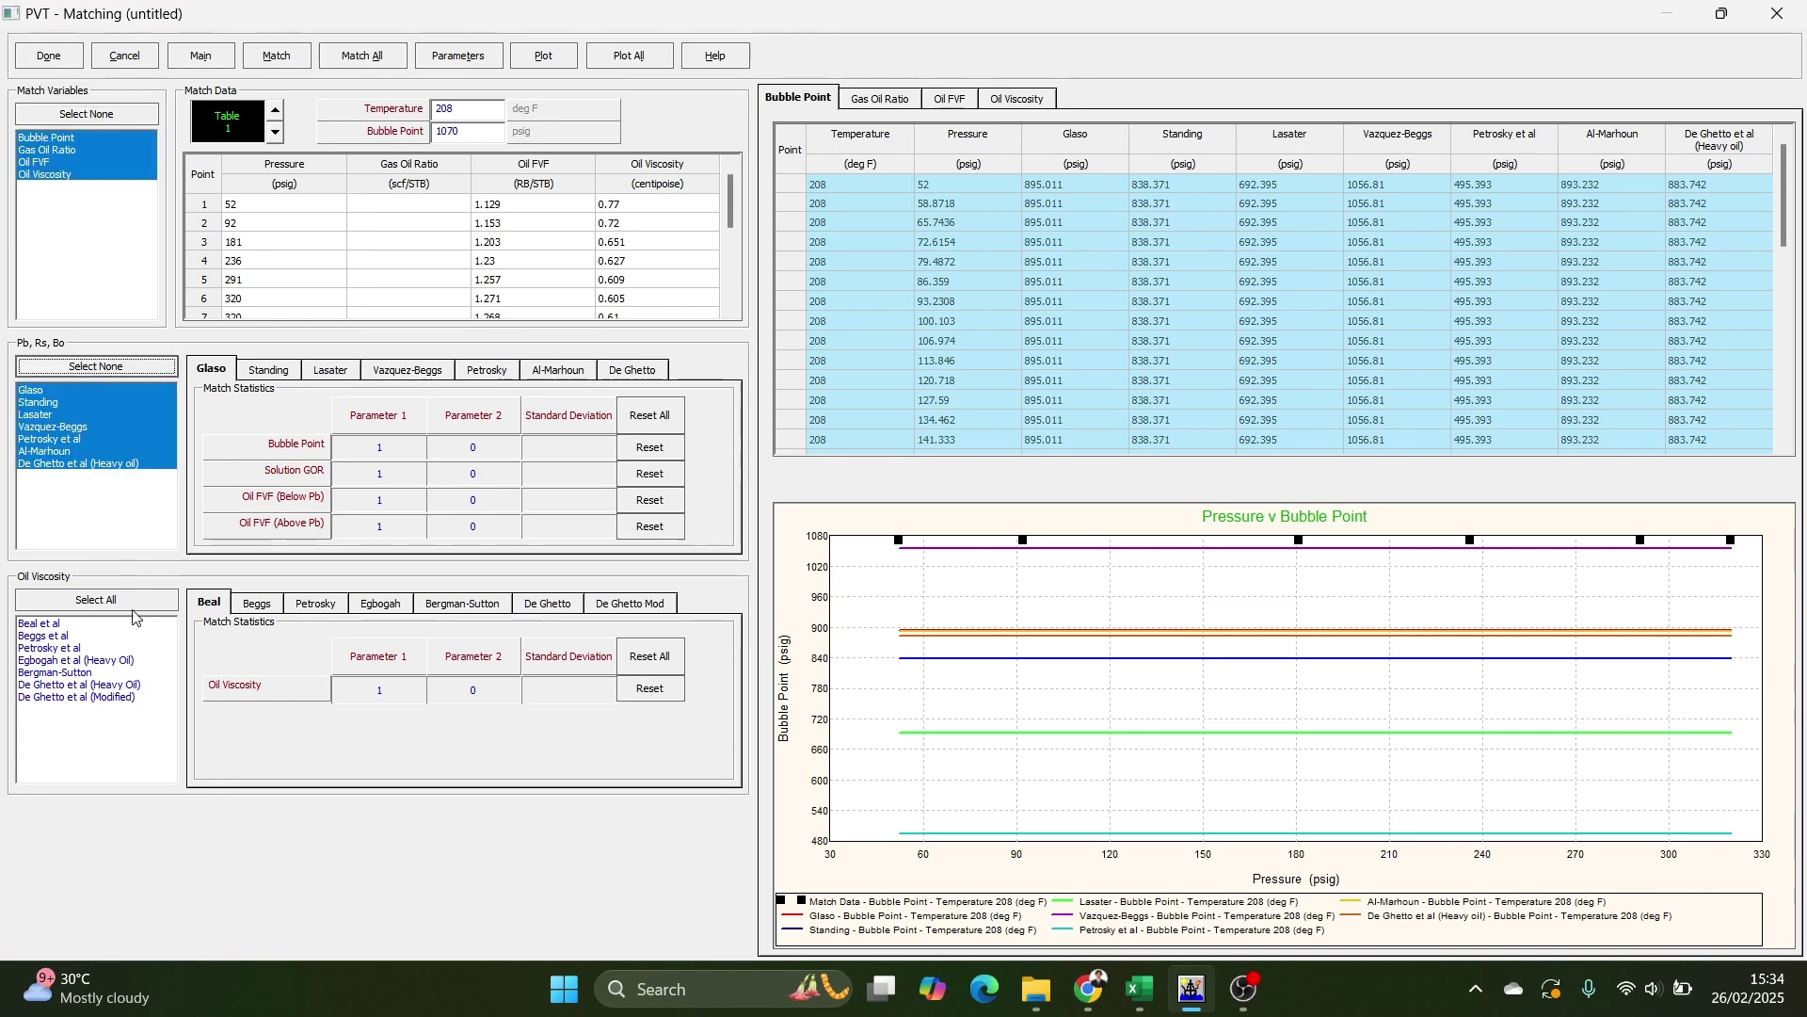
pyautogui.click(131, 602)
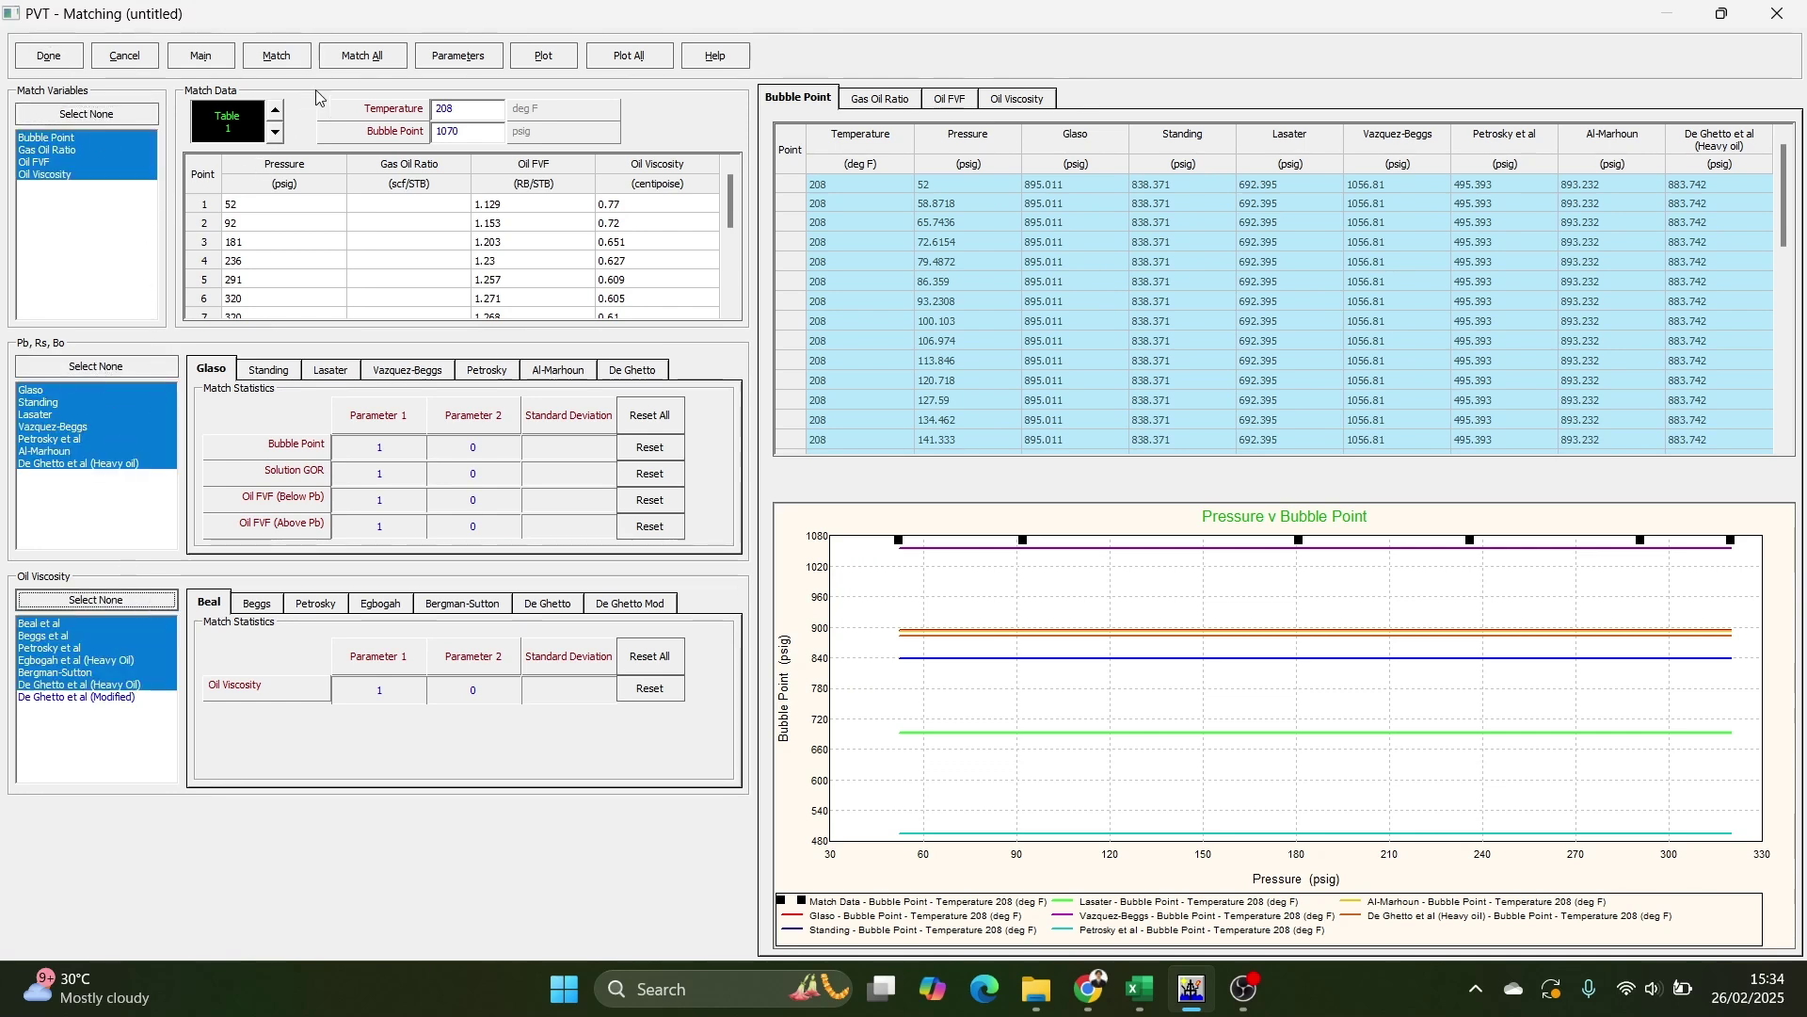
pyautogui.click(373, 63)
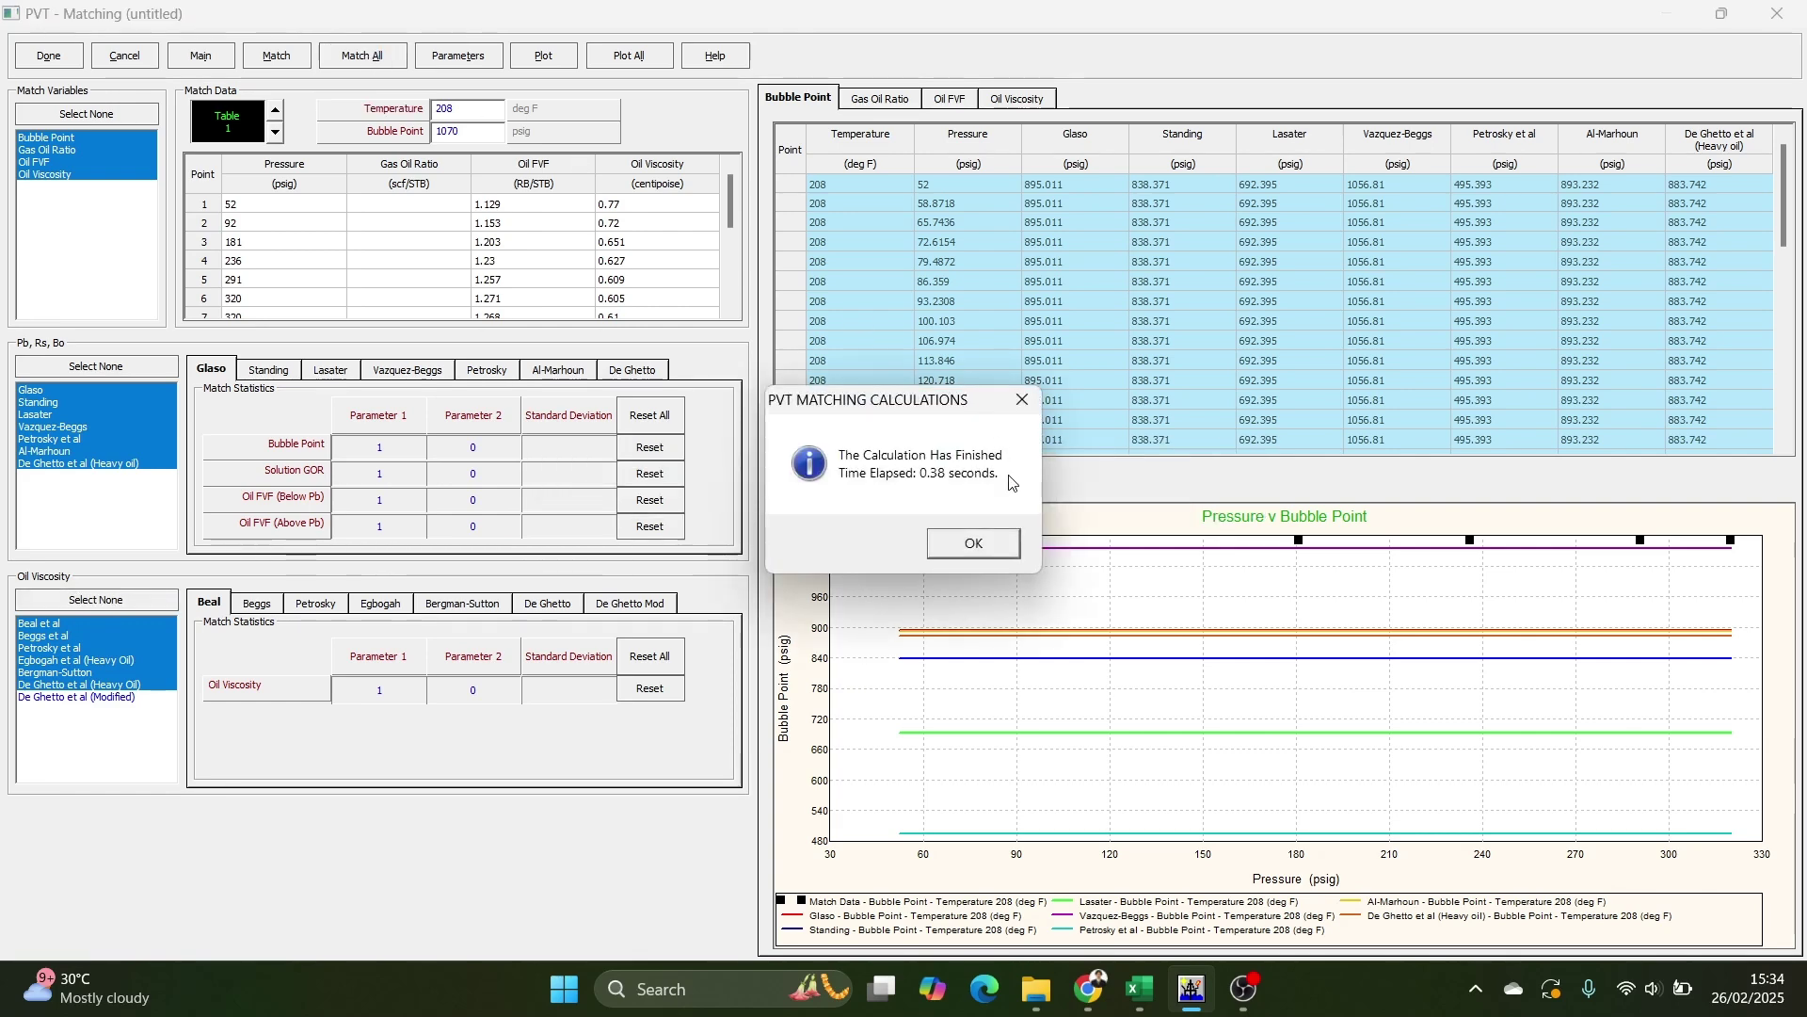
pyautogui.click(1003, 553)
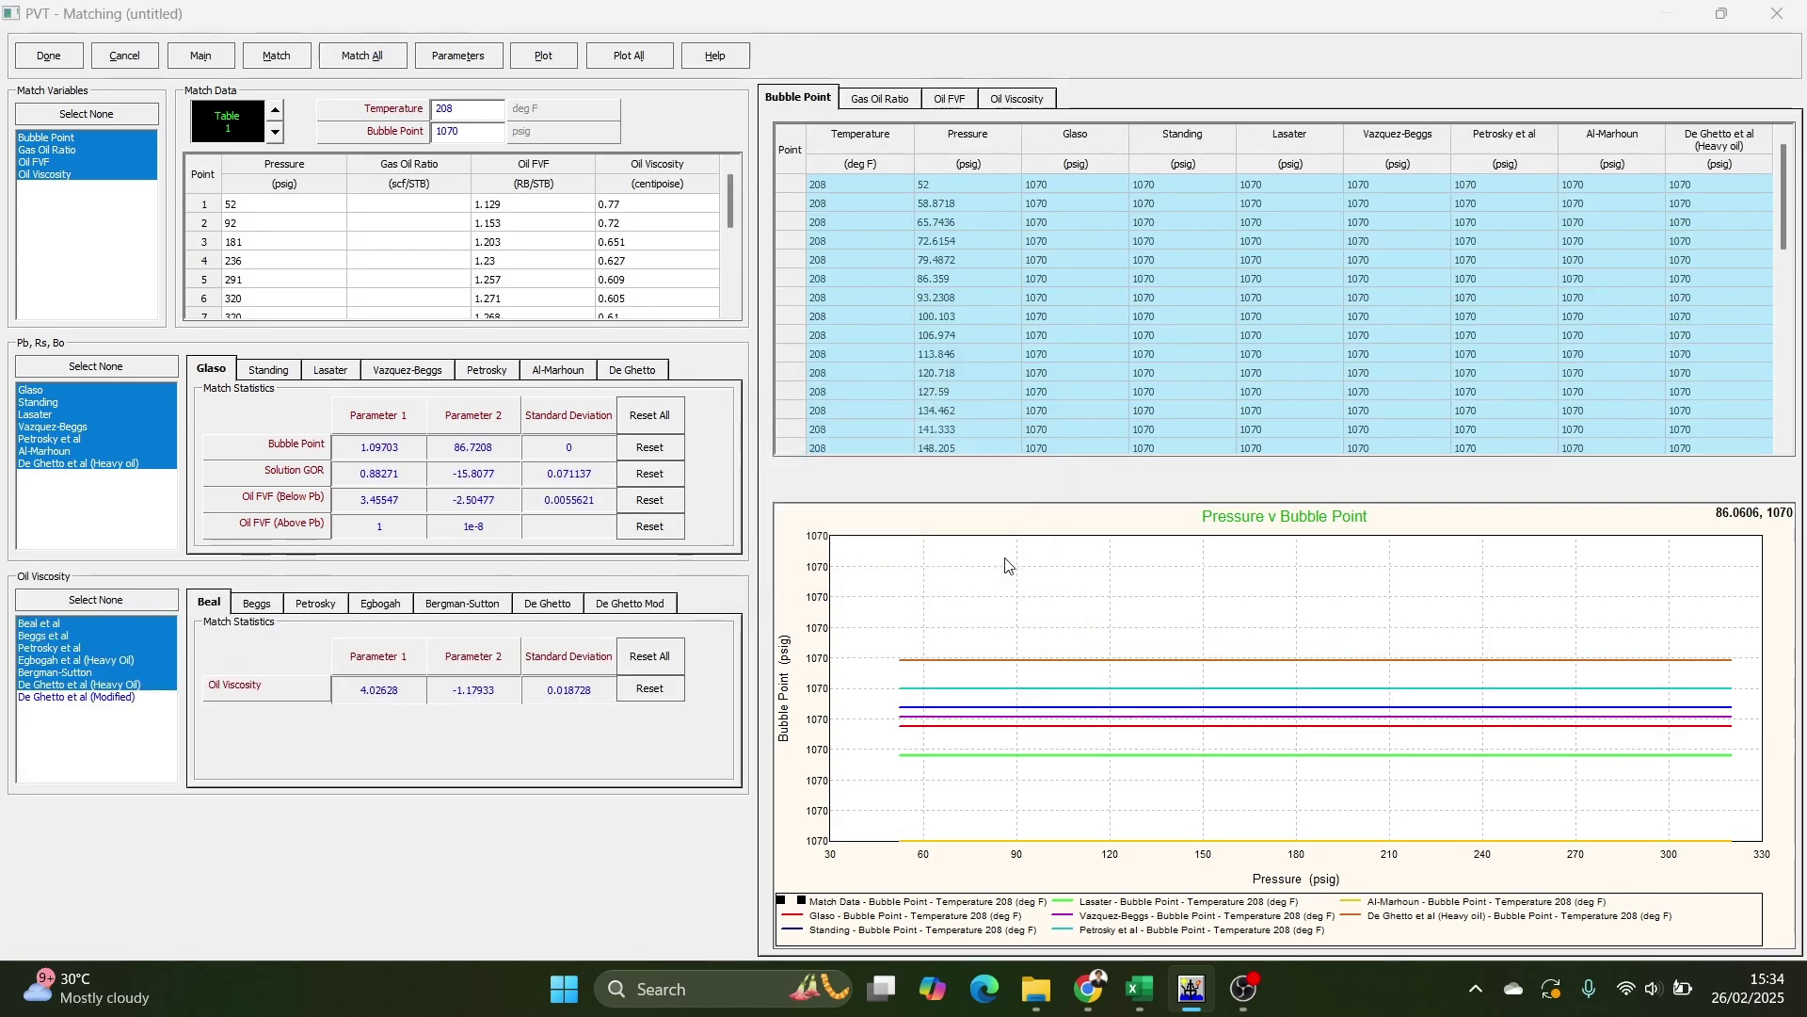
# Accept the PVT match, close the PVT input data and open the Inflow Performance Relationship (IPR) input.
pyautogui.click(68, 62)
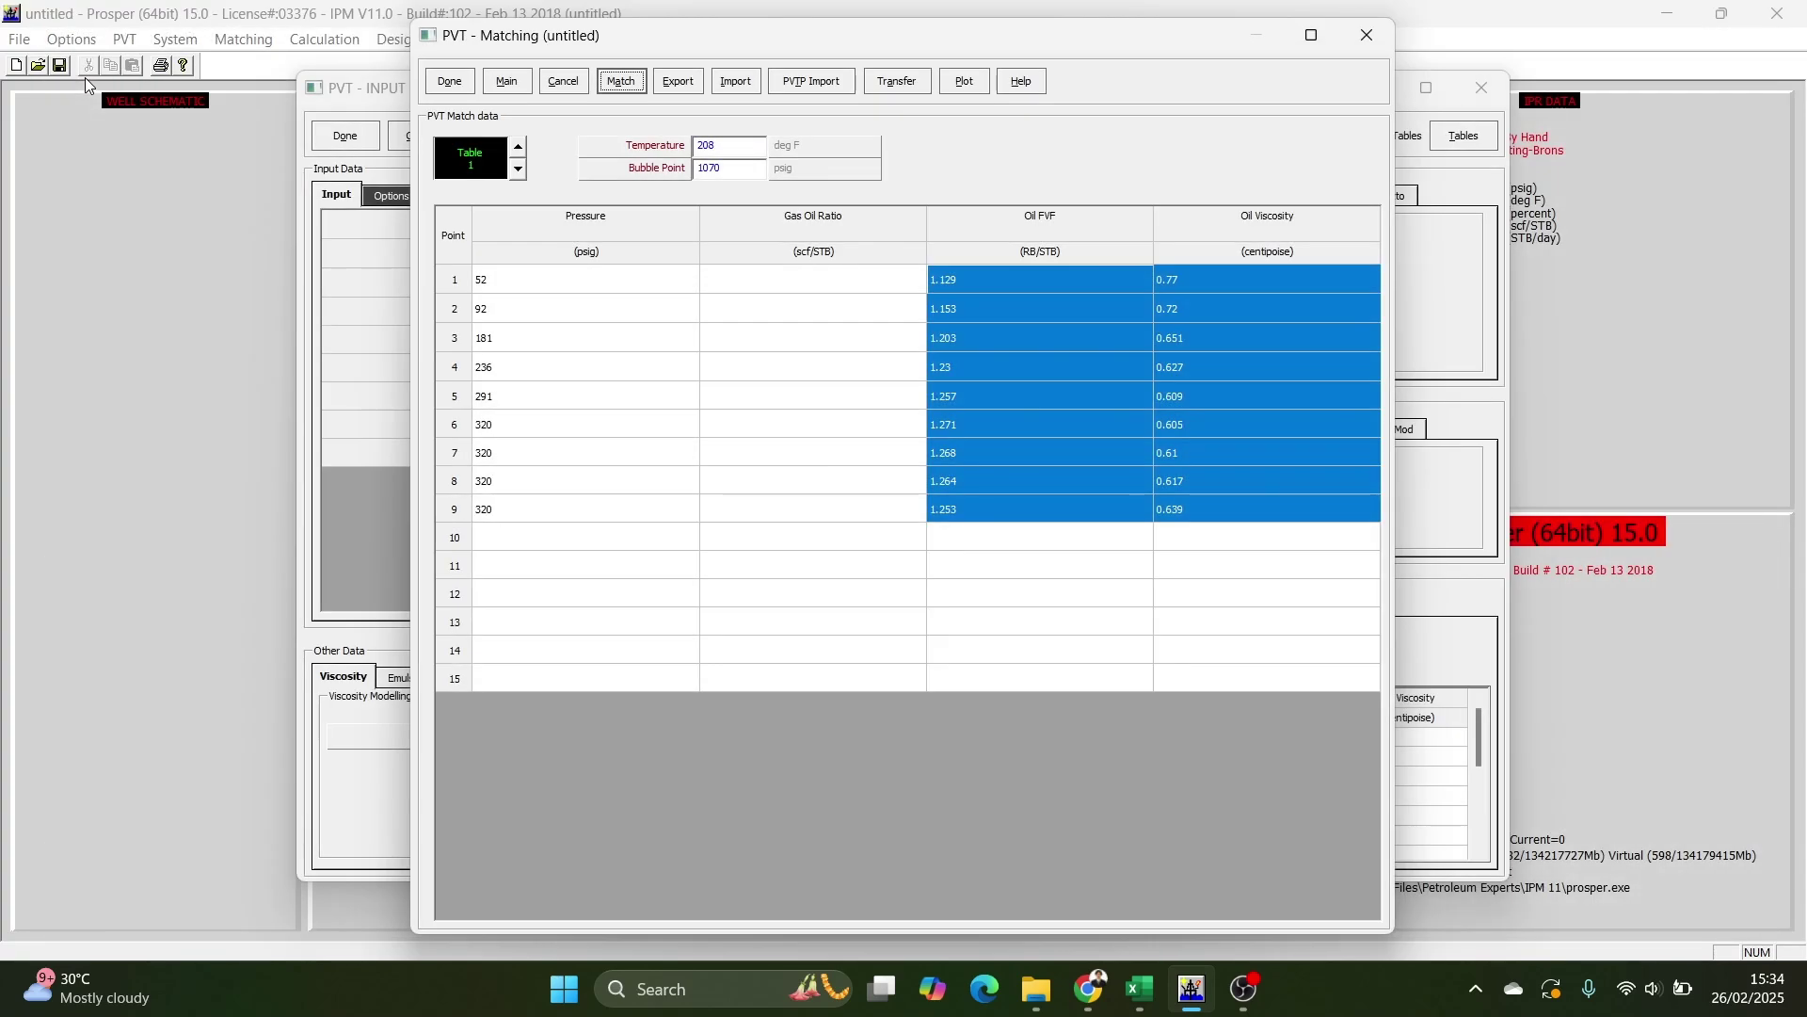
pyautogui.click(448, 81)
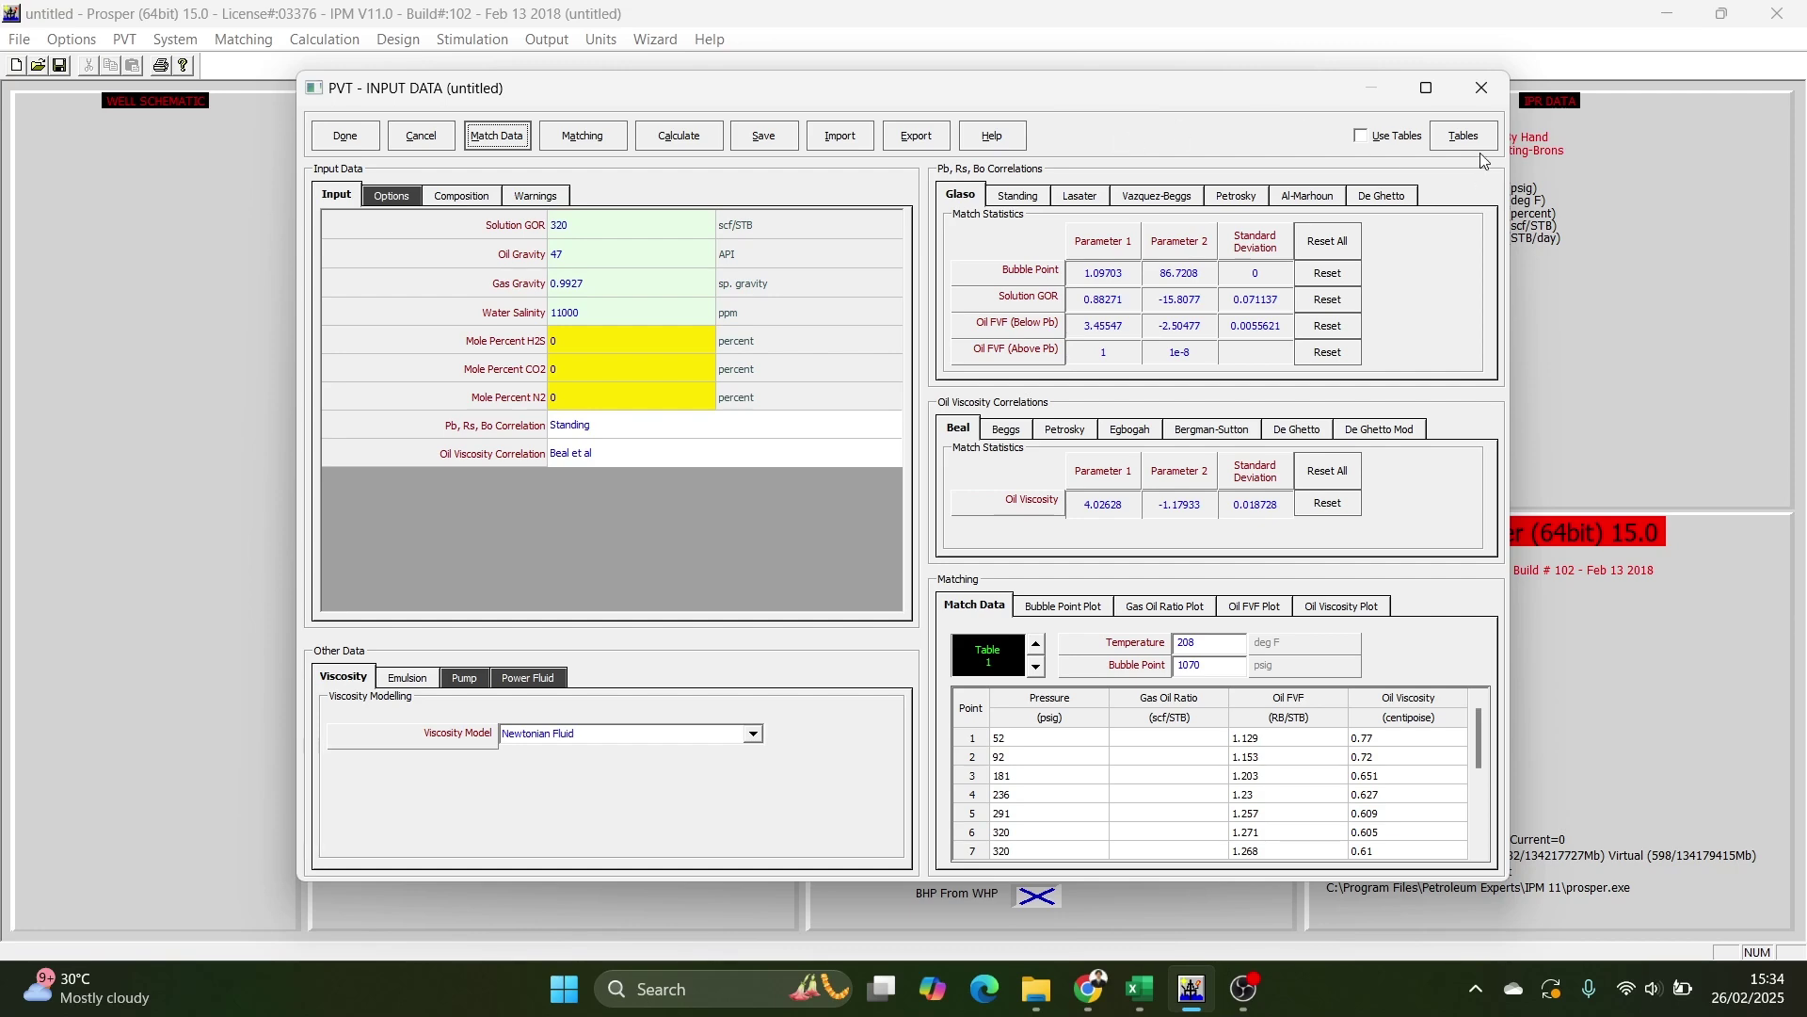
pyautogui.click(1483, 89)
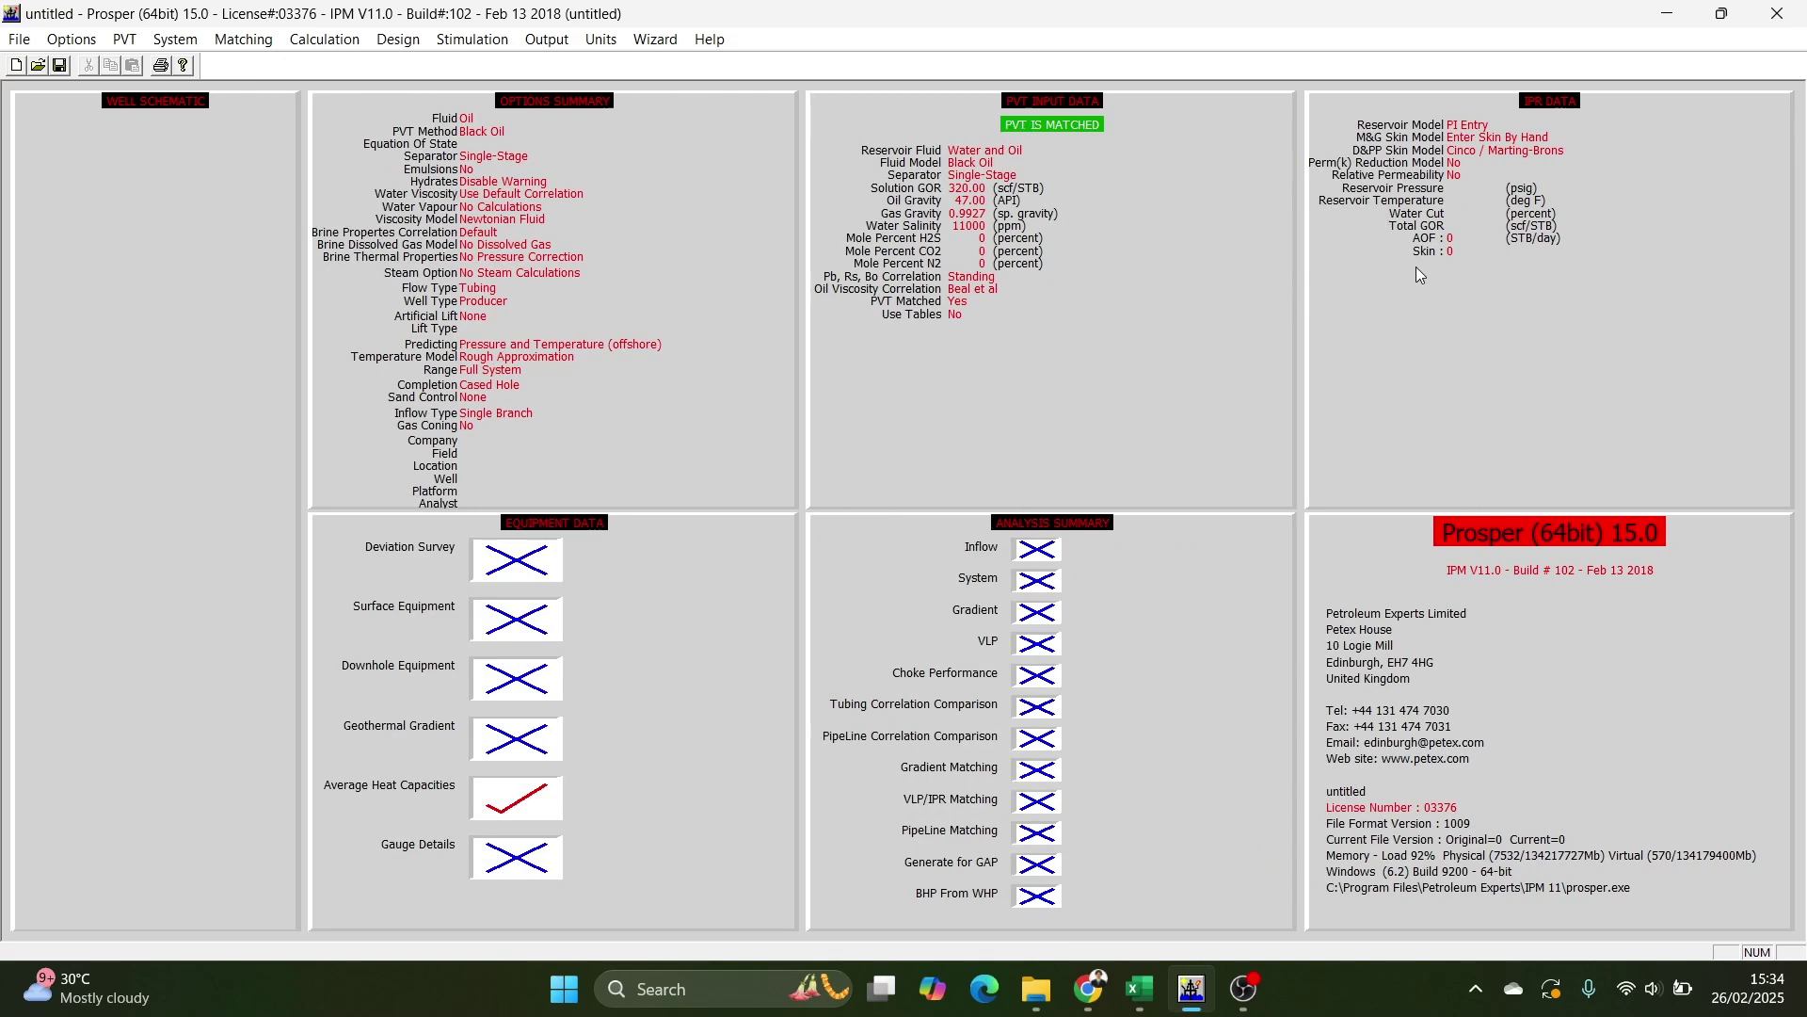
pyautogui.doubleClick(1500, 223)
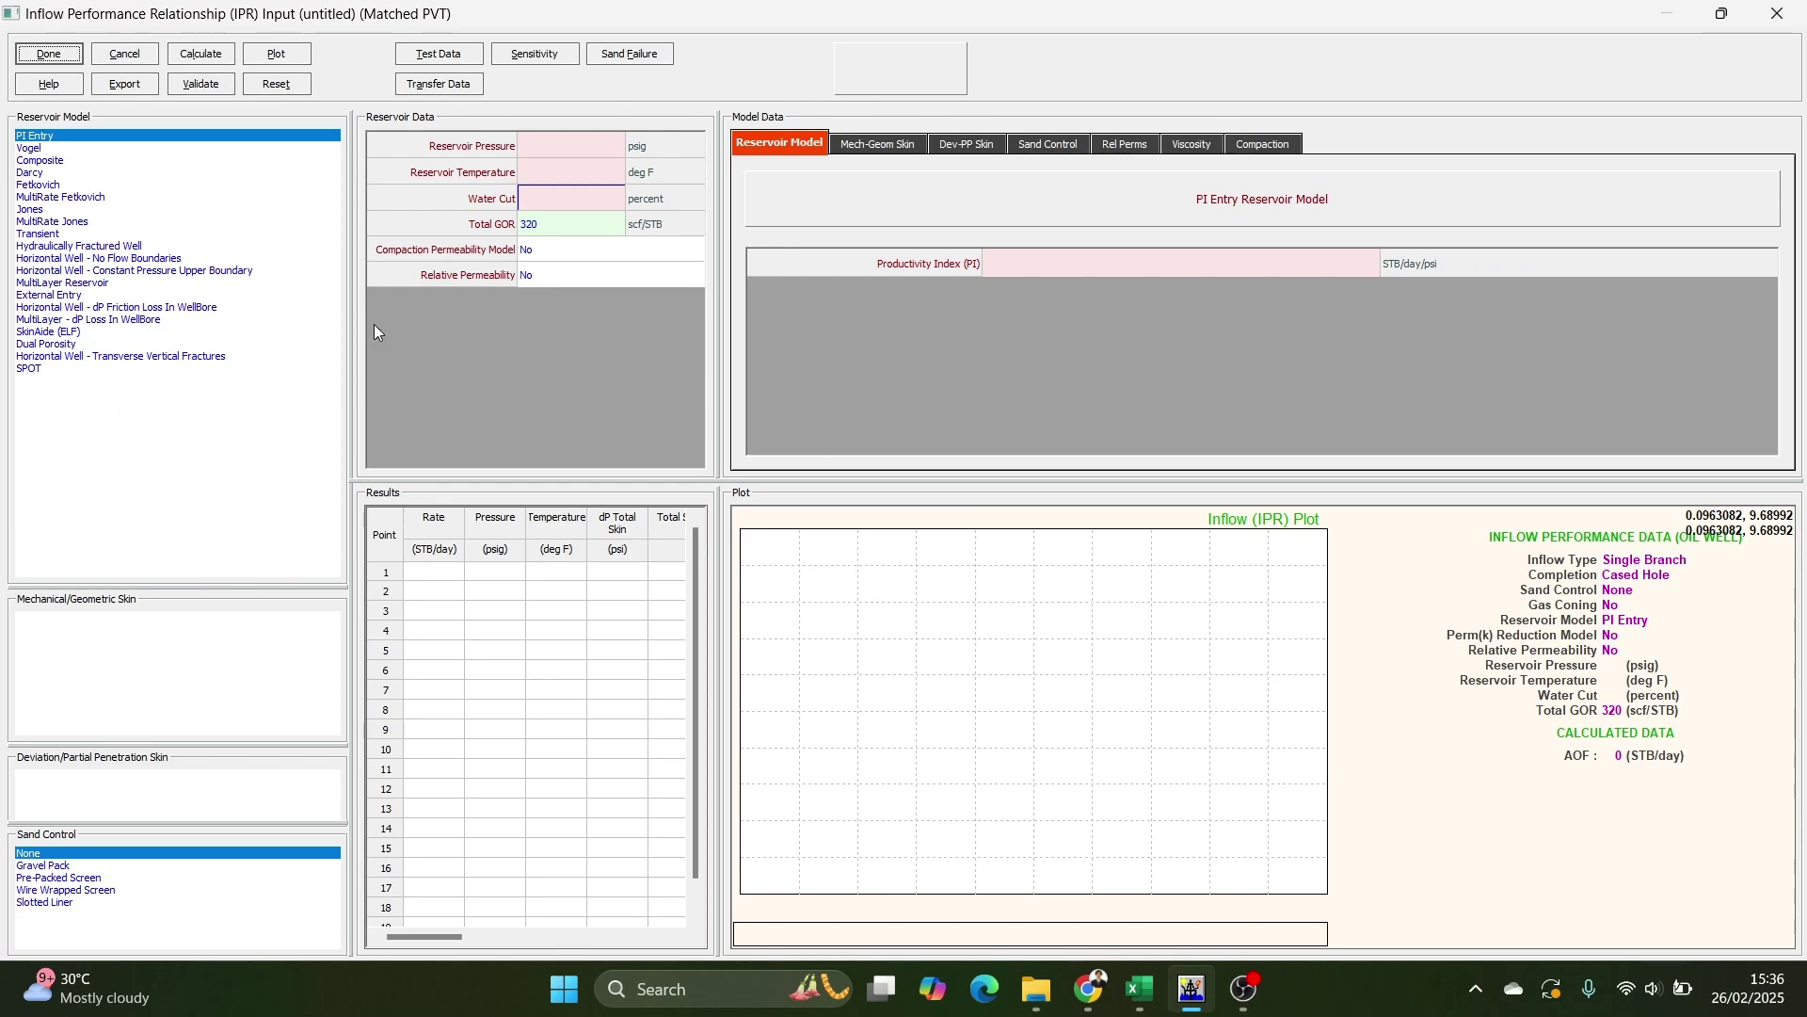
# Compare the required inputs of the Darcy, Fetkovich, Jones and Vogel reservoir models, and return to PI Entry.
pyautogui.click(1042, 263)
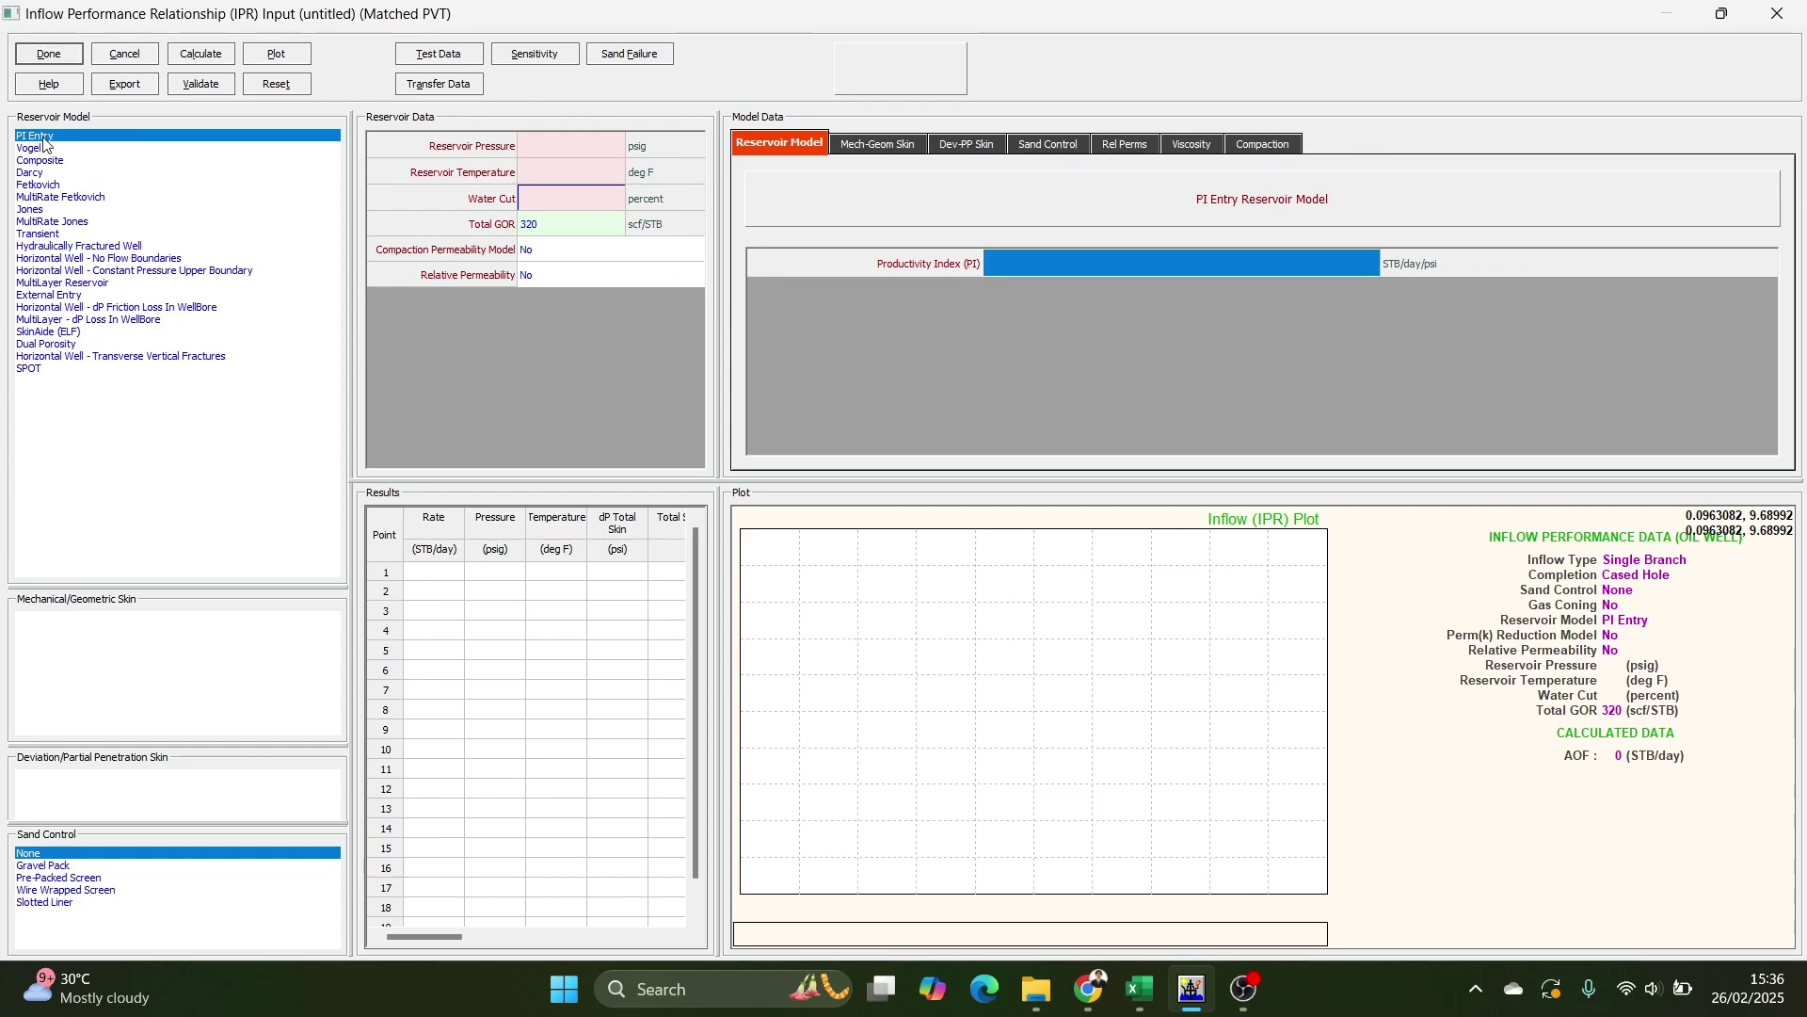
pyautogui.click(43, 173)
pyautogui.click(44, 186)
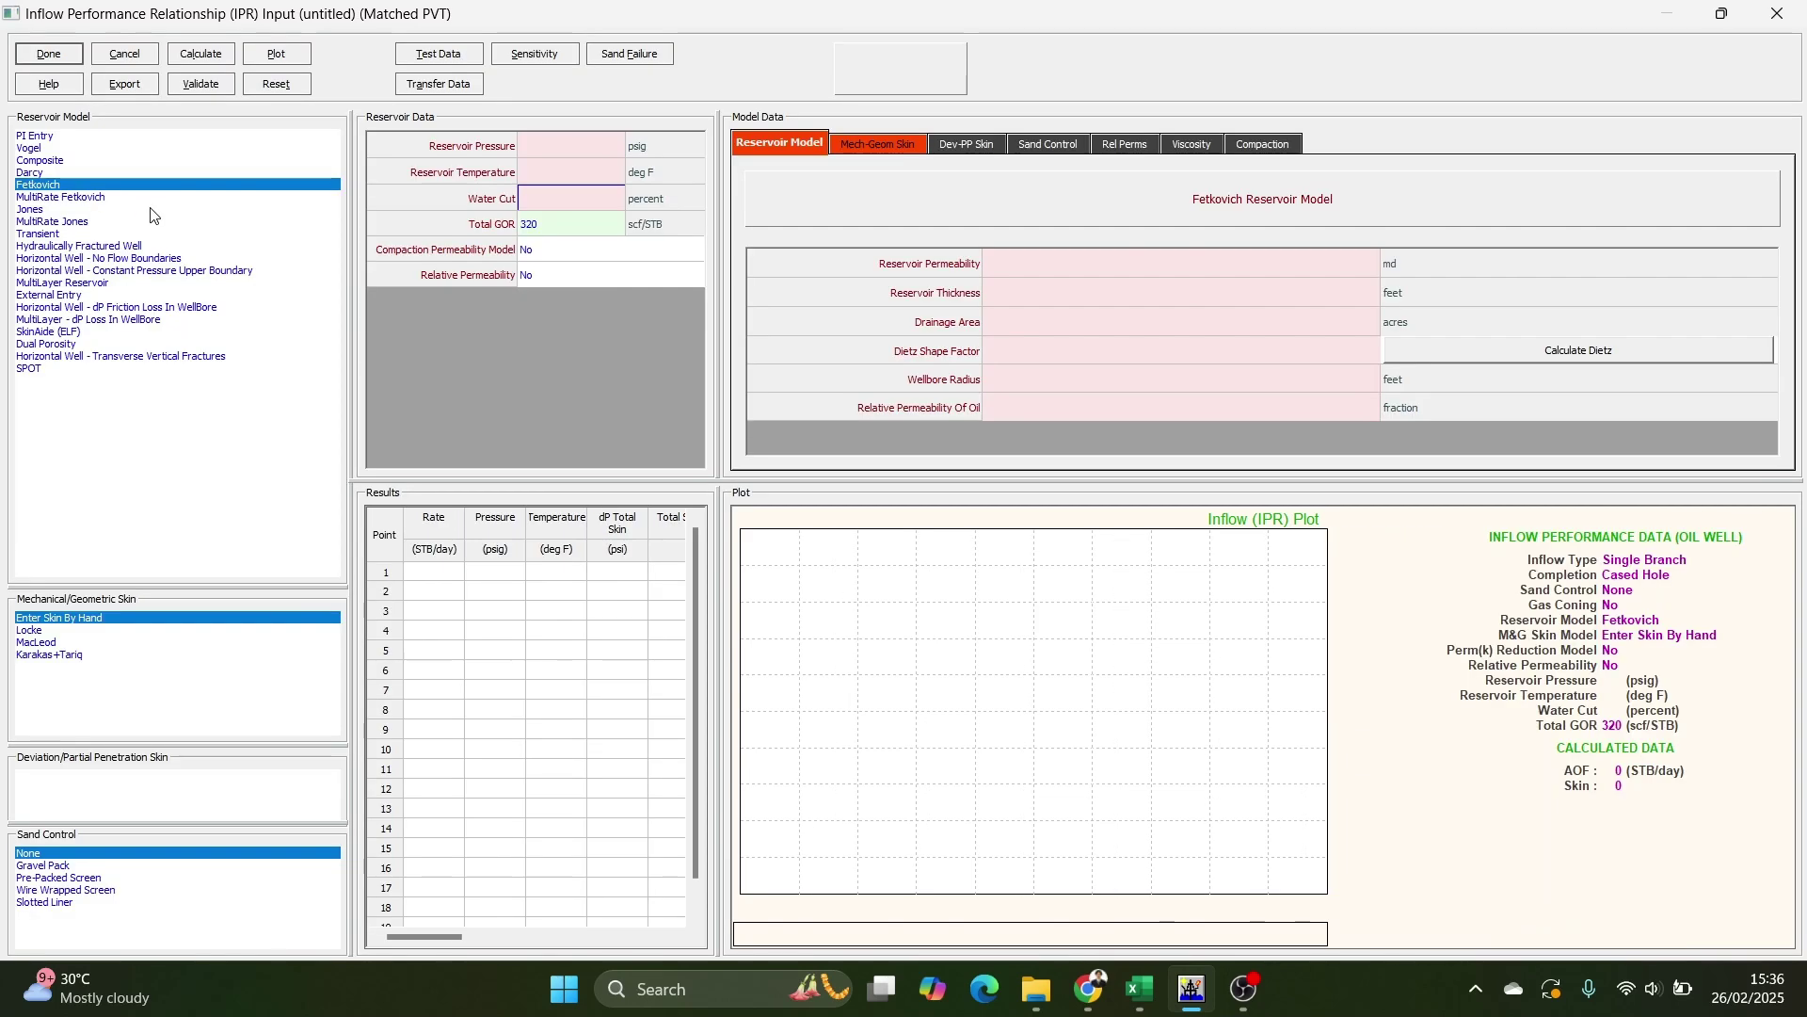
pyautogui.click(66, 211)
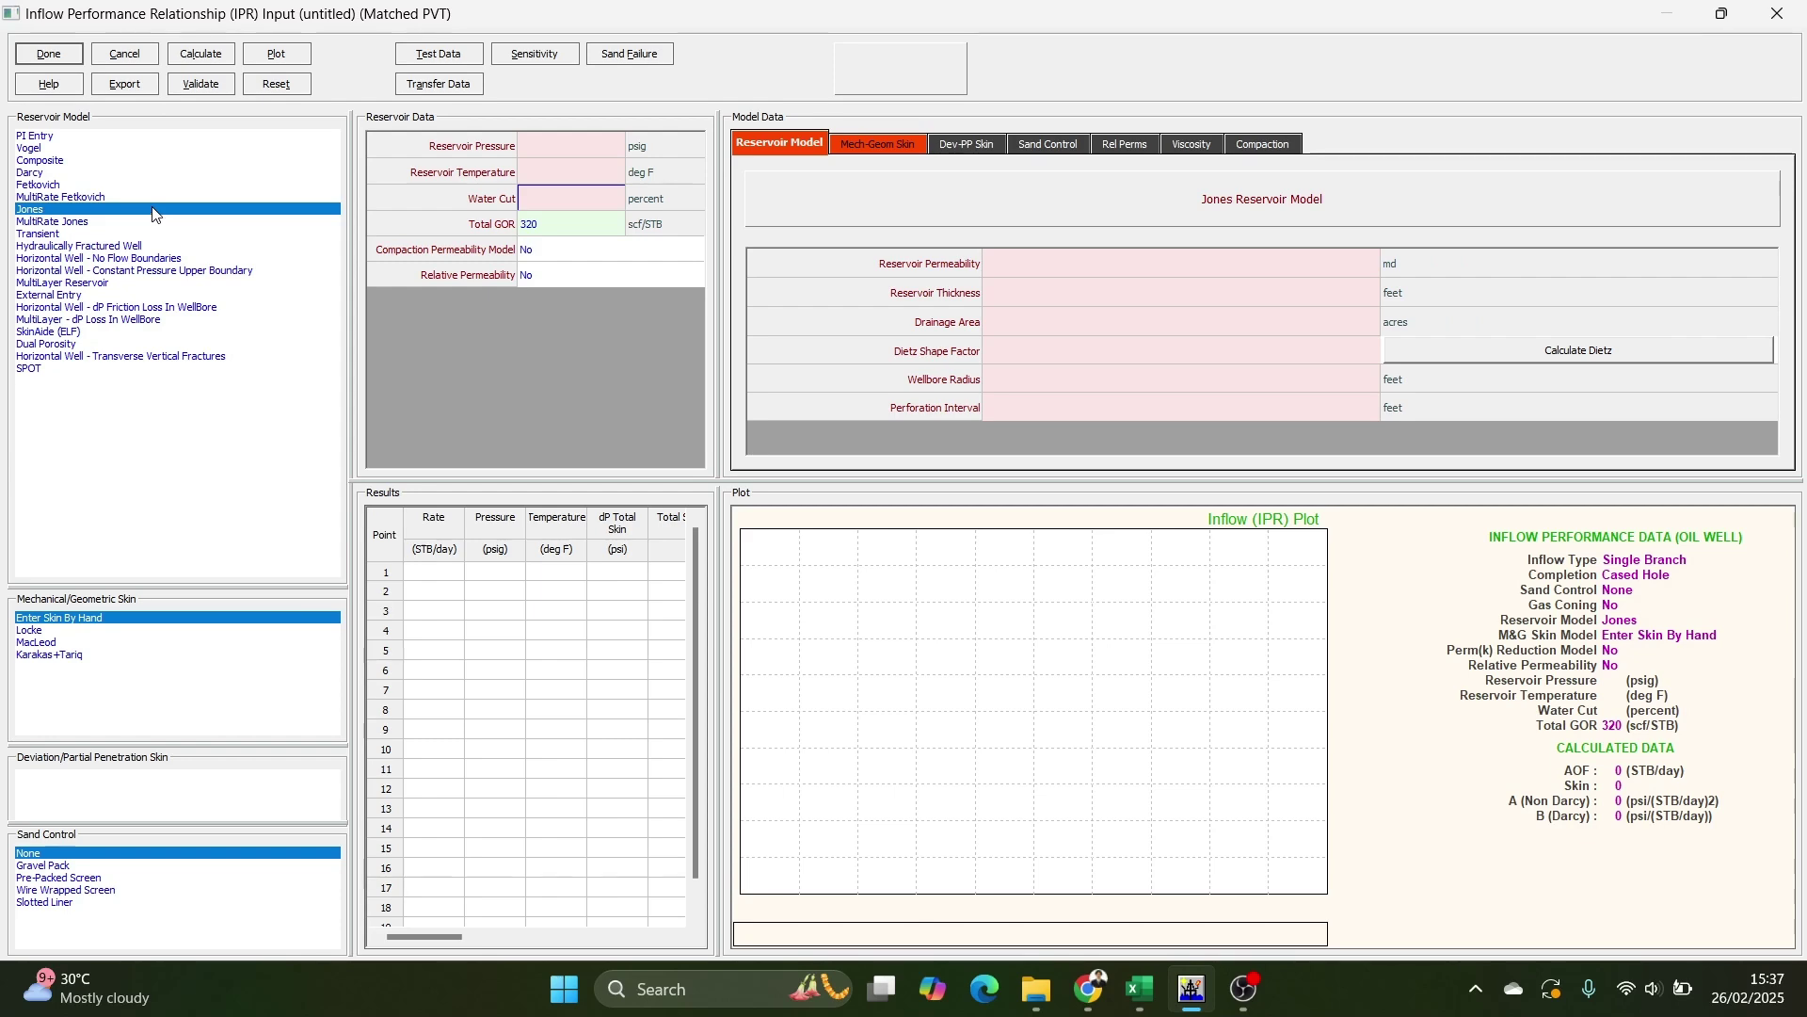
pyautogui.click(126, 185)
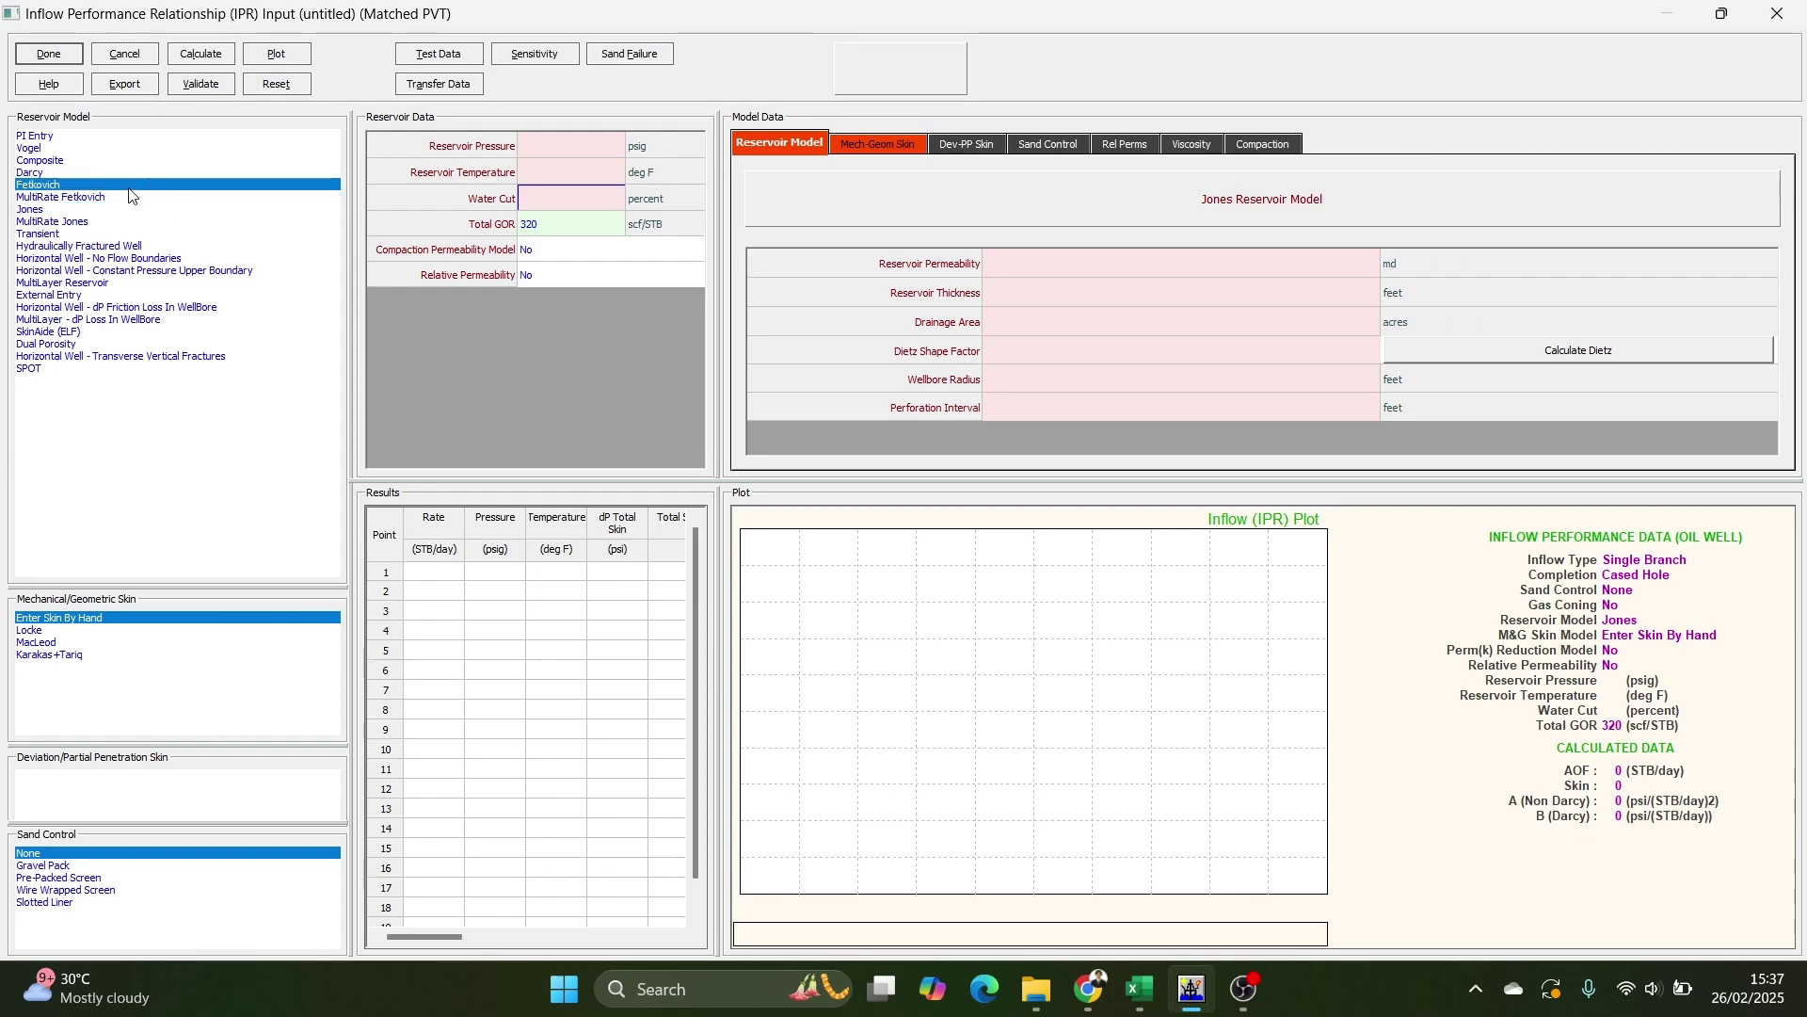
pyautogui.click(168, 150)
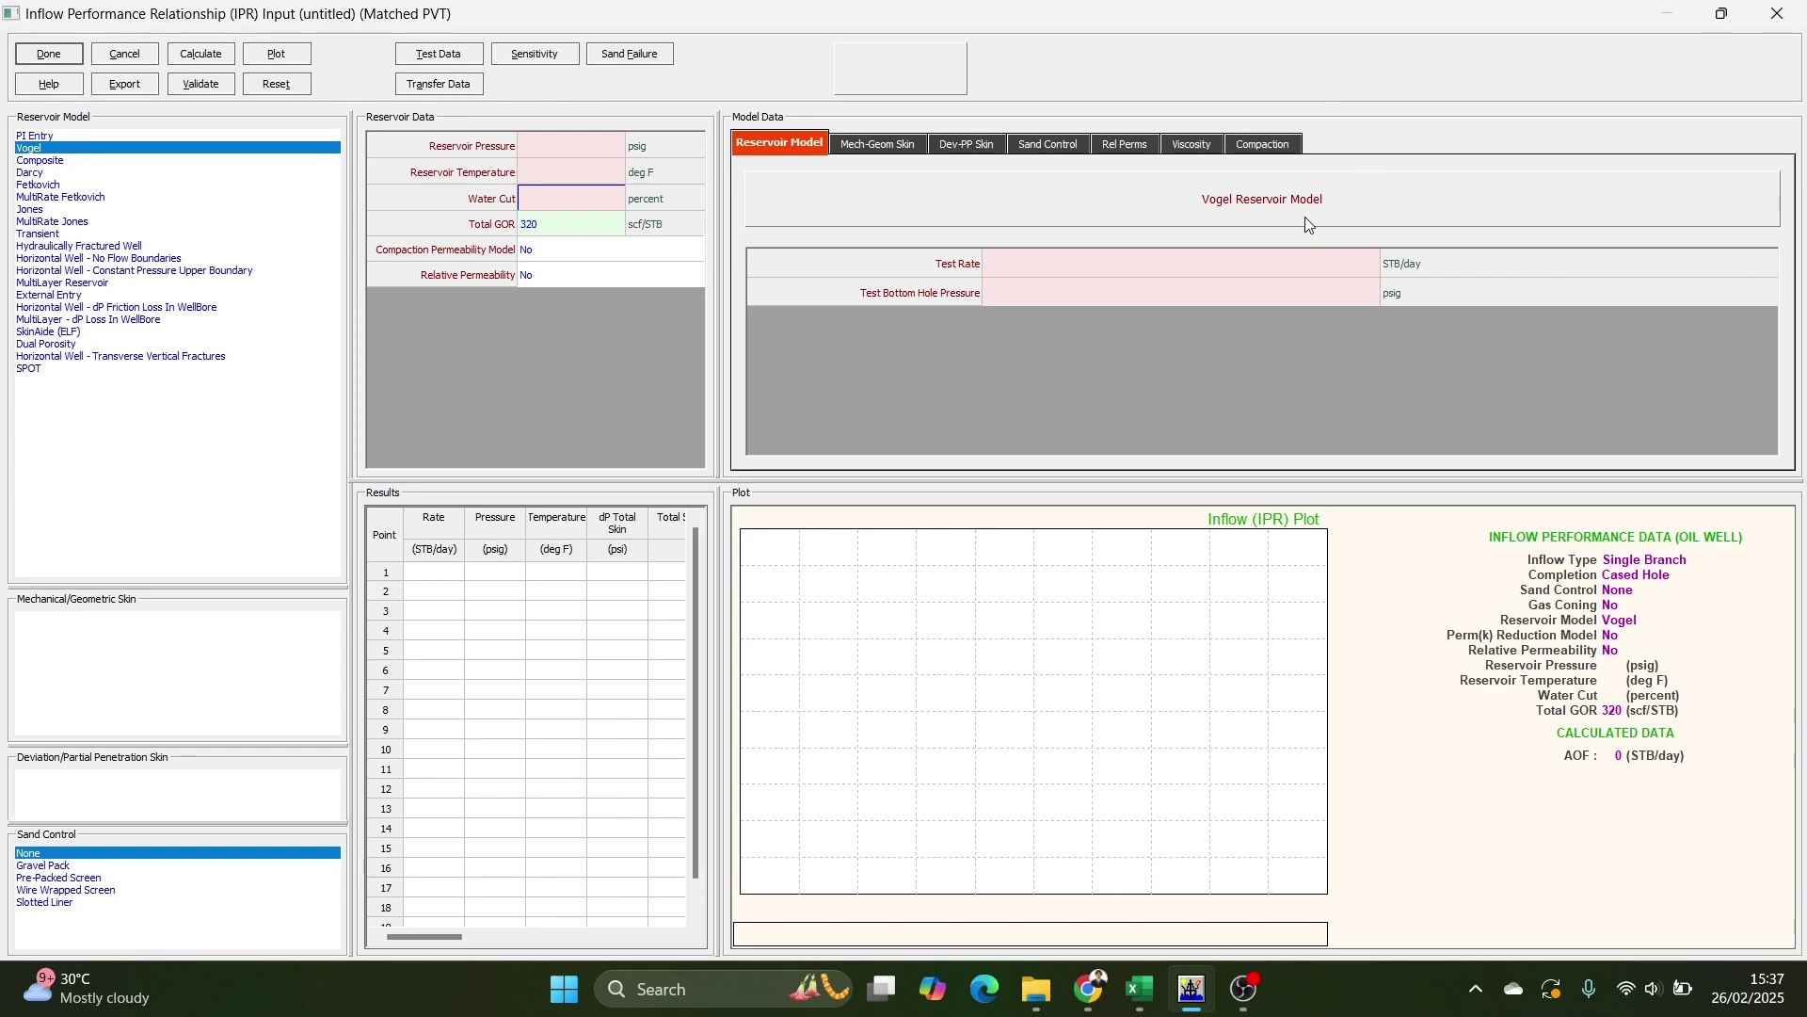
pyautogui.click(99, 135)
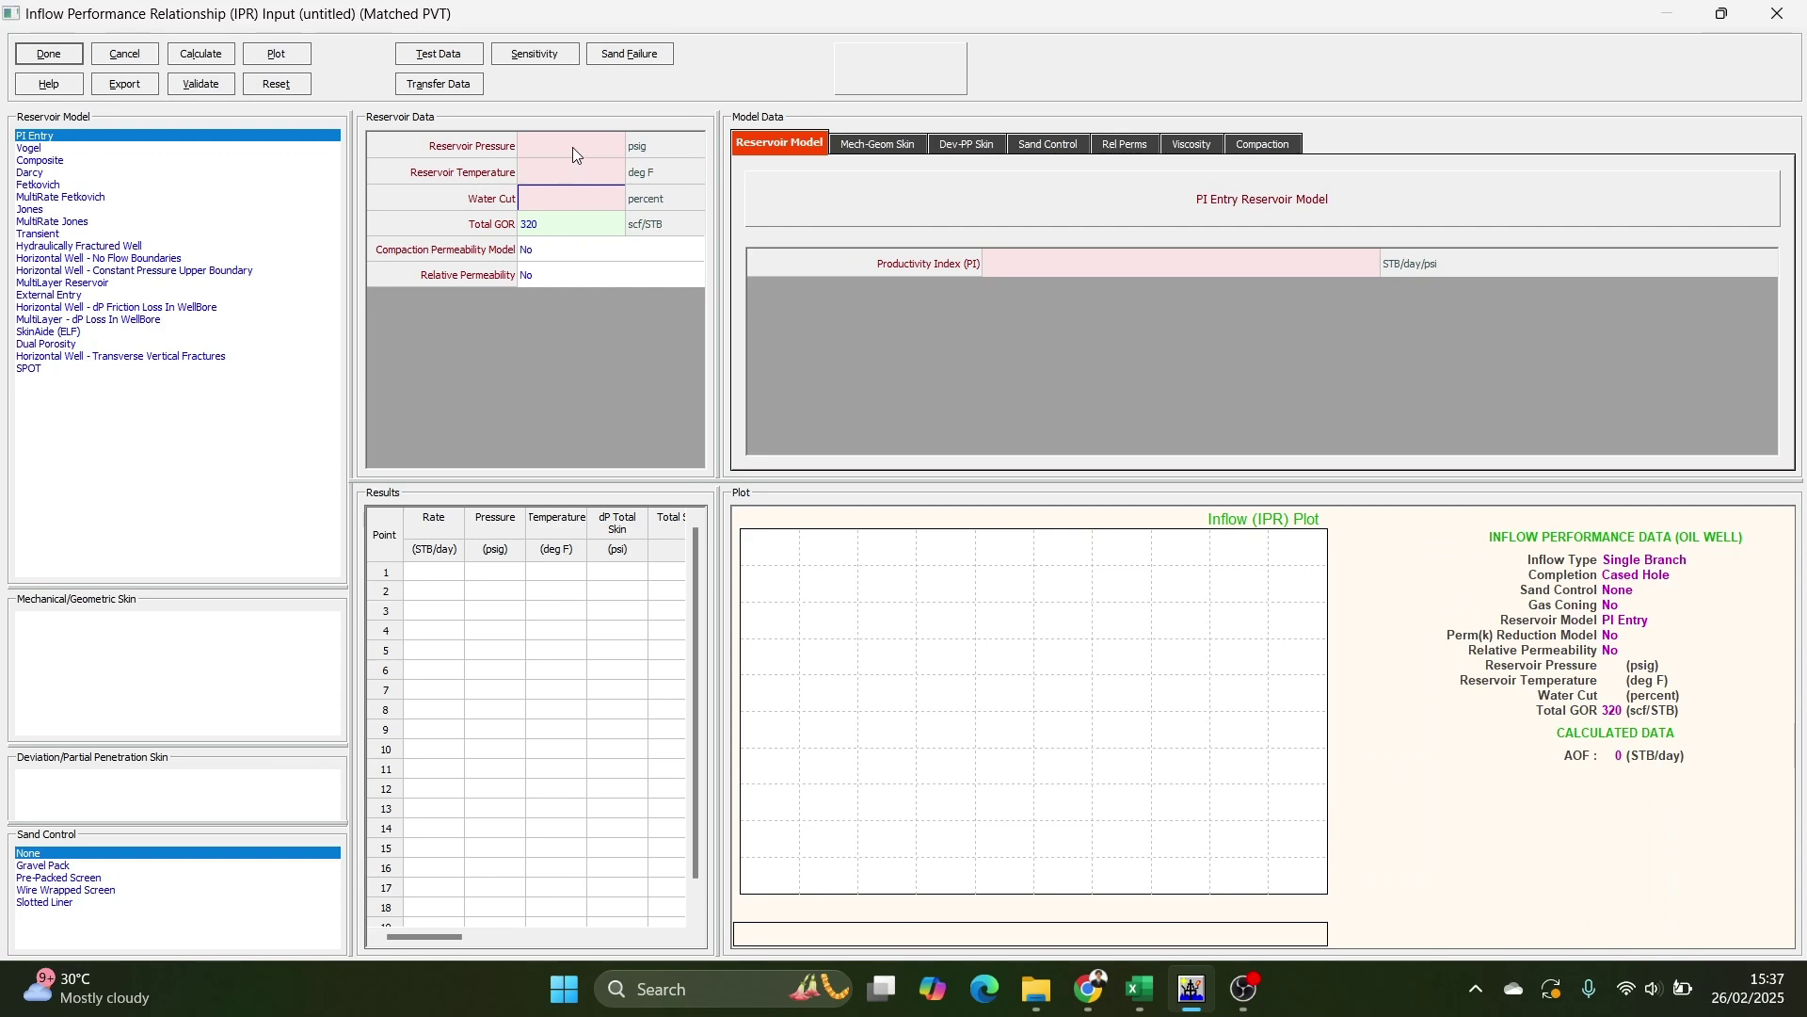
# Set the reservoir pressure to 1200 psig and the reservoir temperature to 208 deg F from the Excel data.
pyautogui.click(617, 149)
pyautogui.click(604, 201)
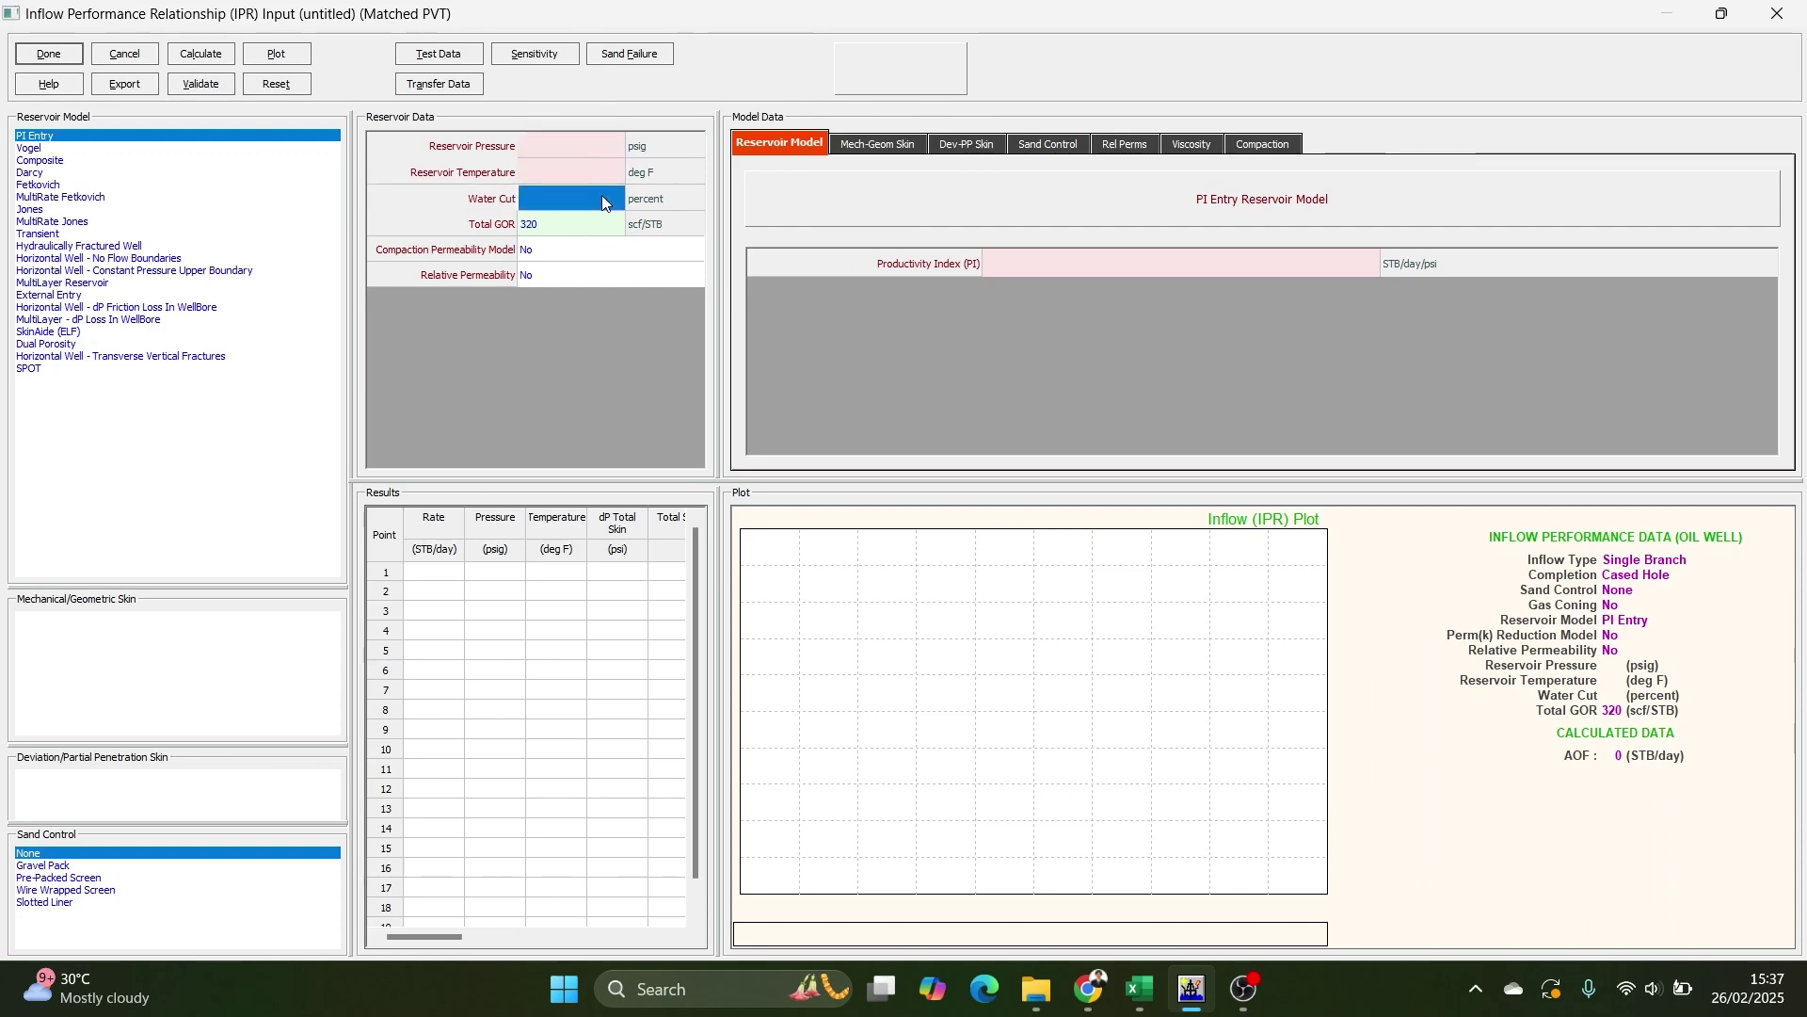
pyautogui.click(523, 138)
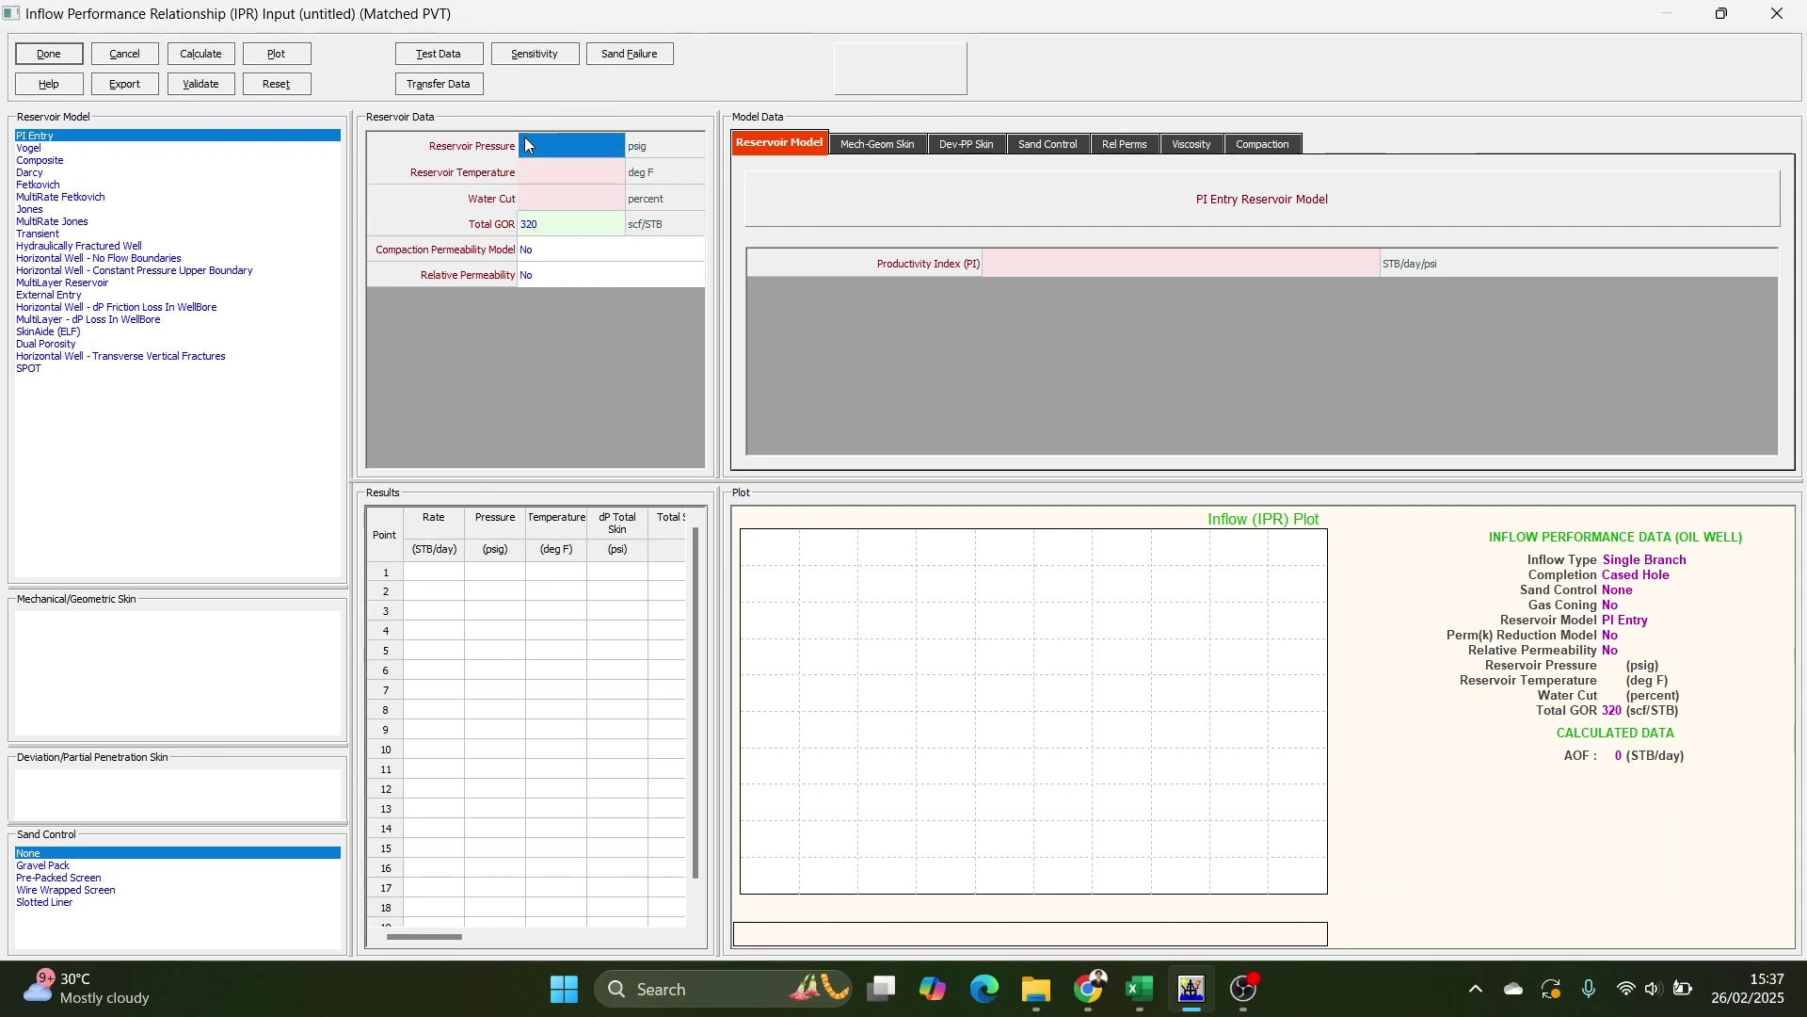
pyautogui.hotkey('alt', 'Tab')
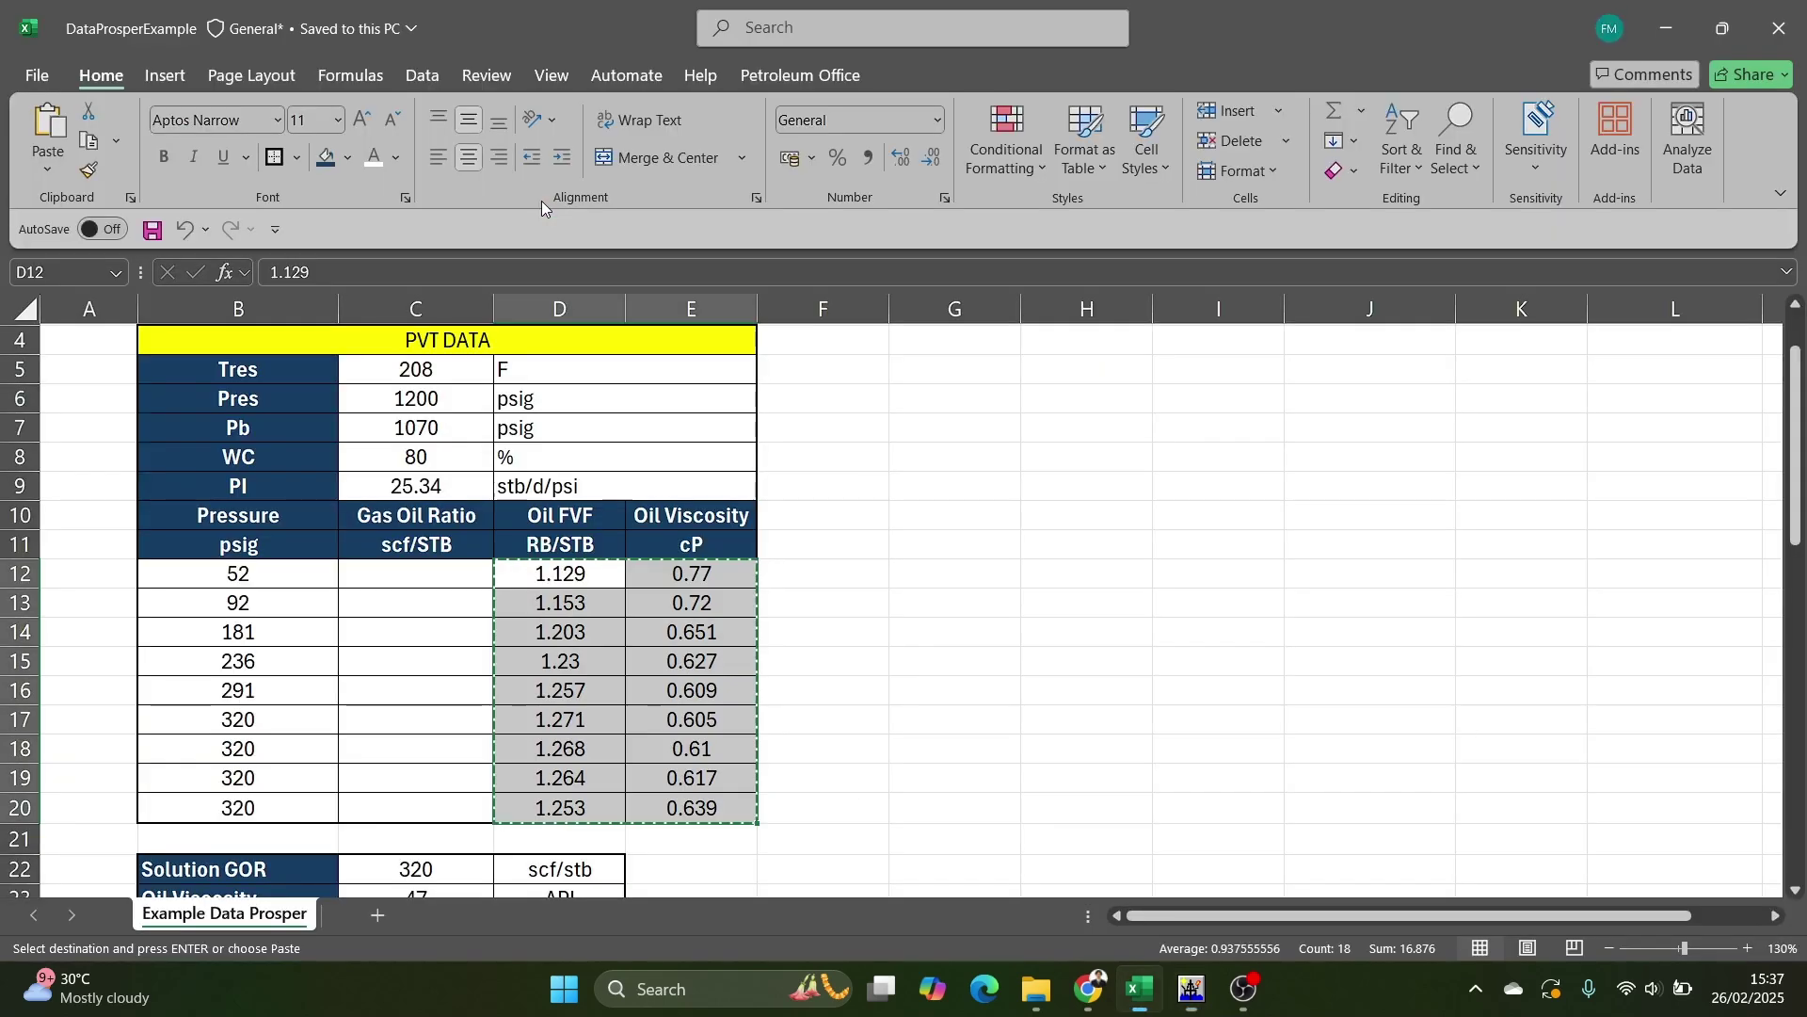
pyautogui.hotkey('alt', 'Tab')
pyautogui.write('1')
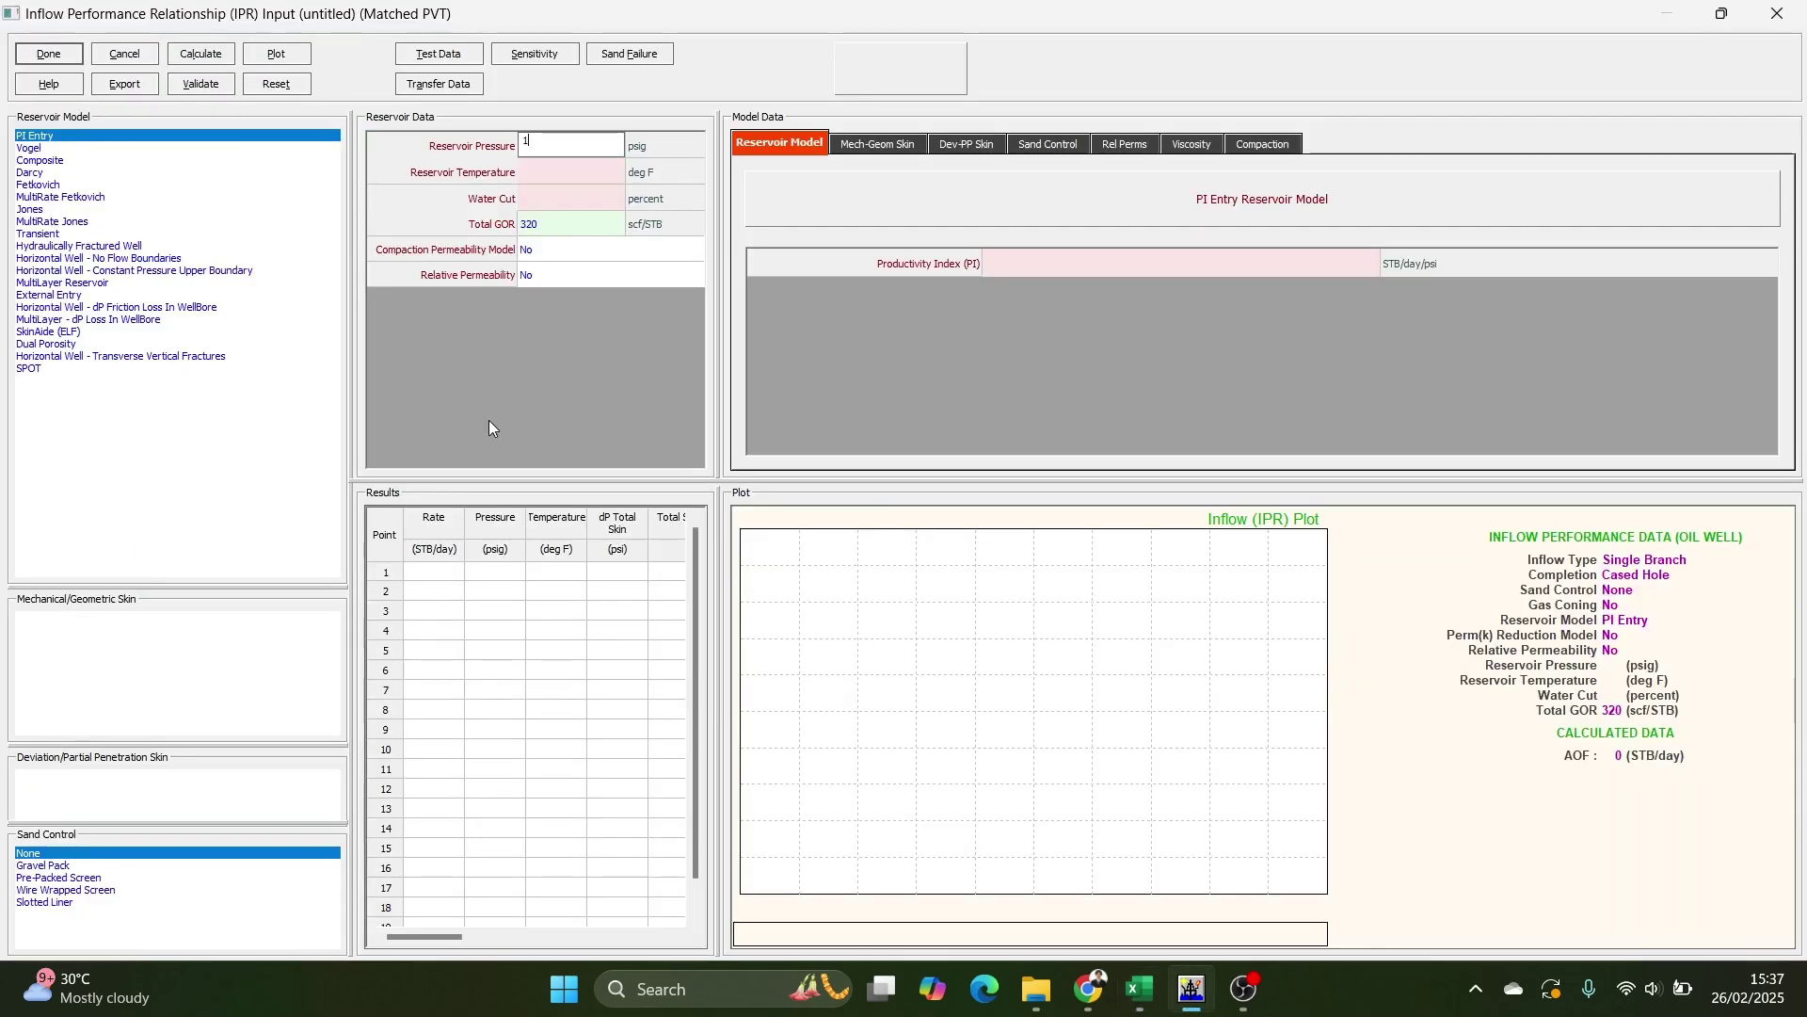
pyautogui.write('200')
pyautogui.press('Tab')
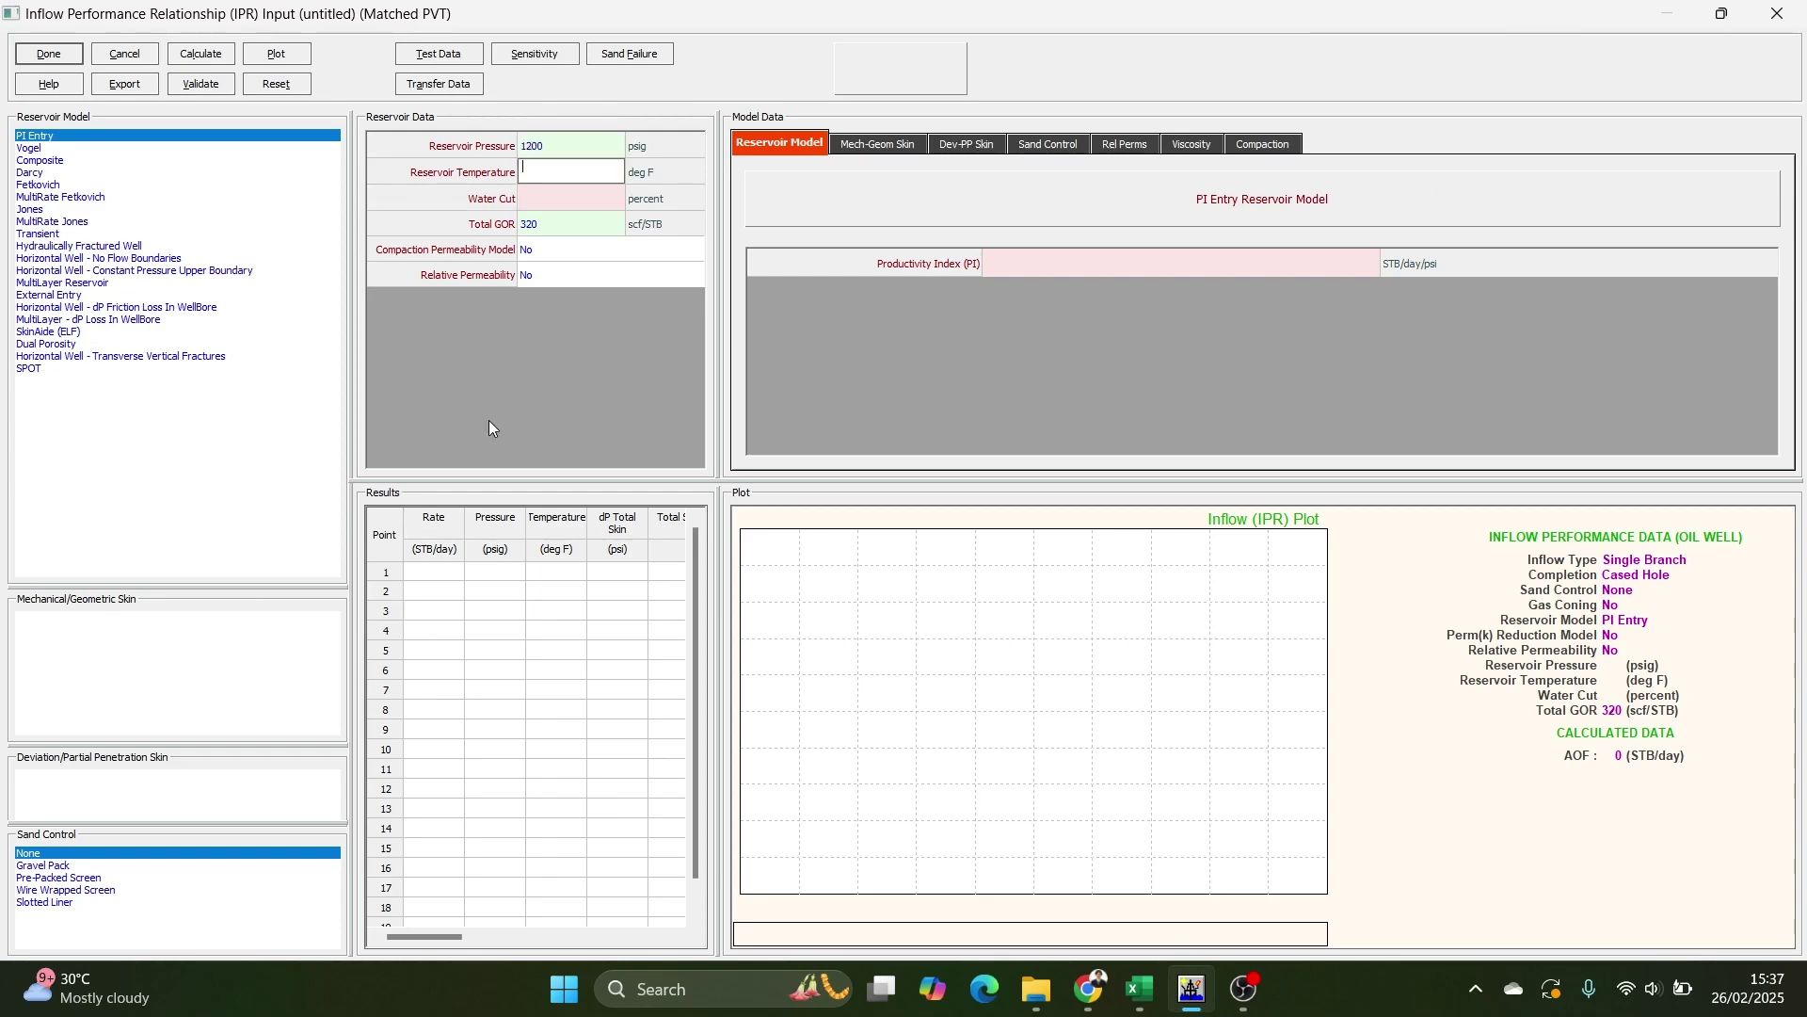
pyautogui.hotkey('alt', 'Tab')
pyautogui.hotkey('alt', 'Tab')
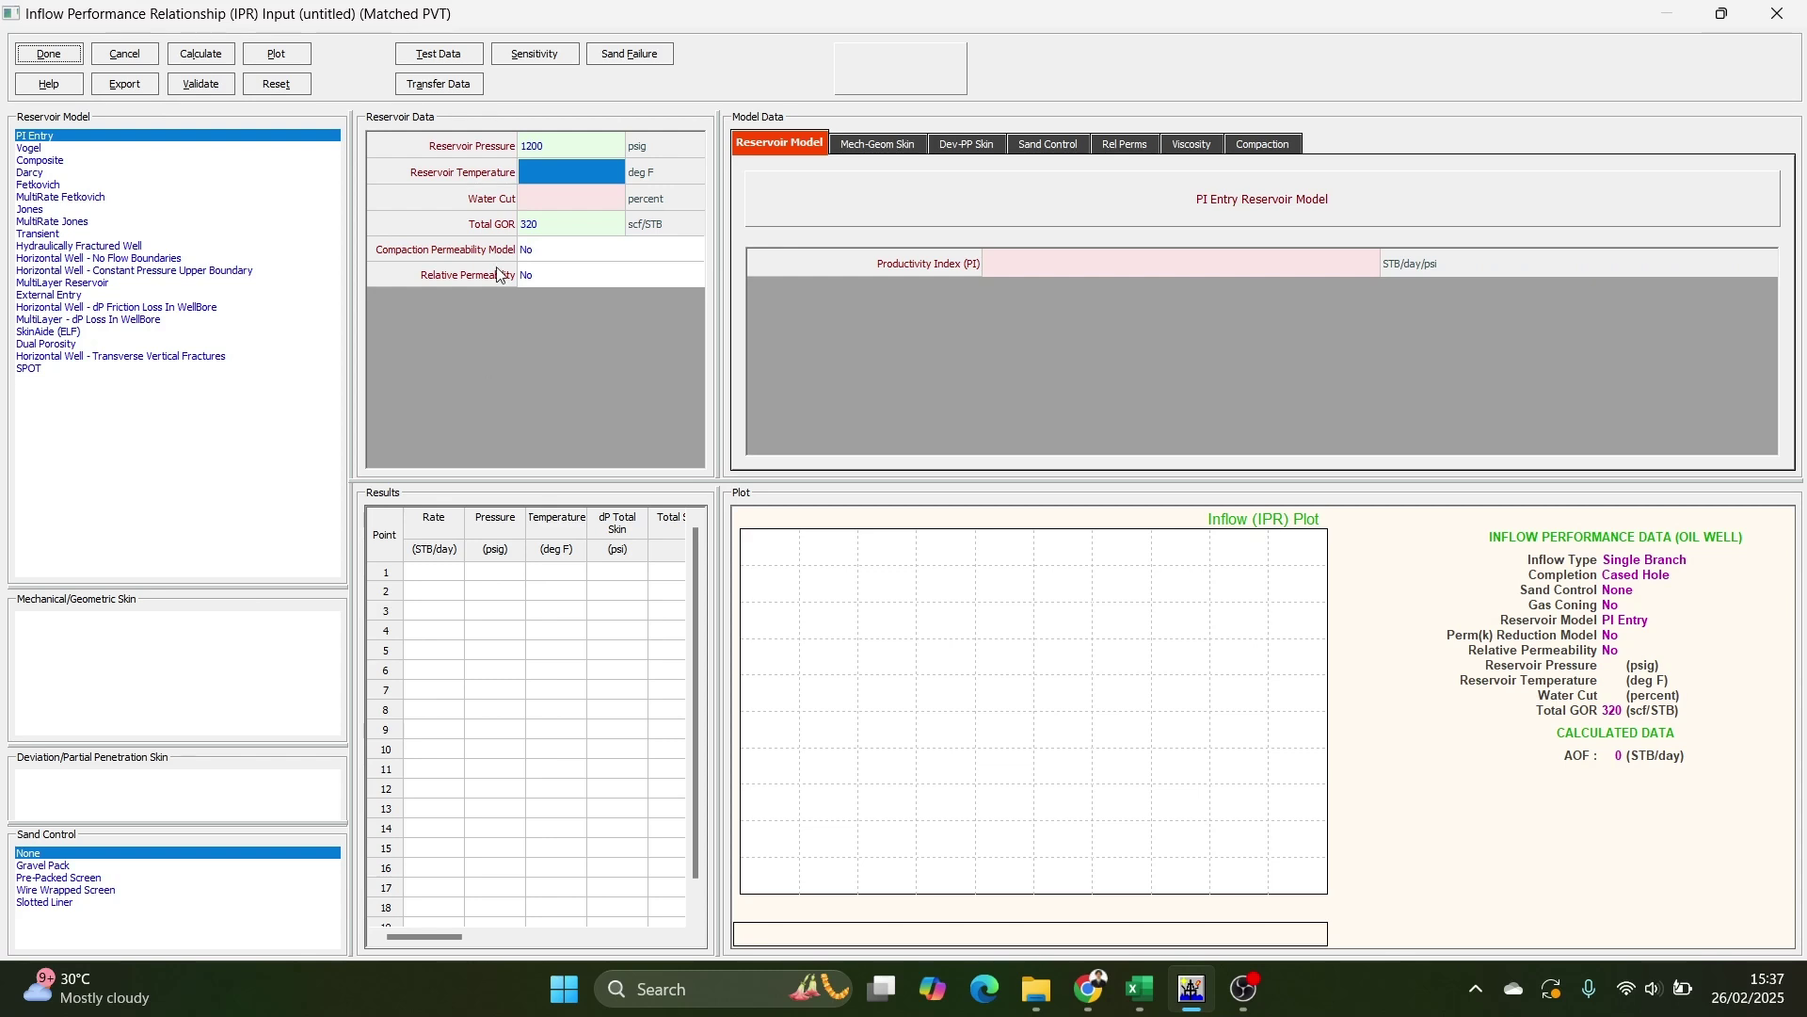
pyautogui.write('208')
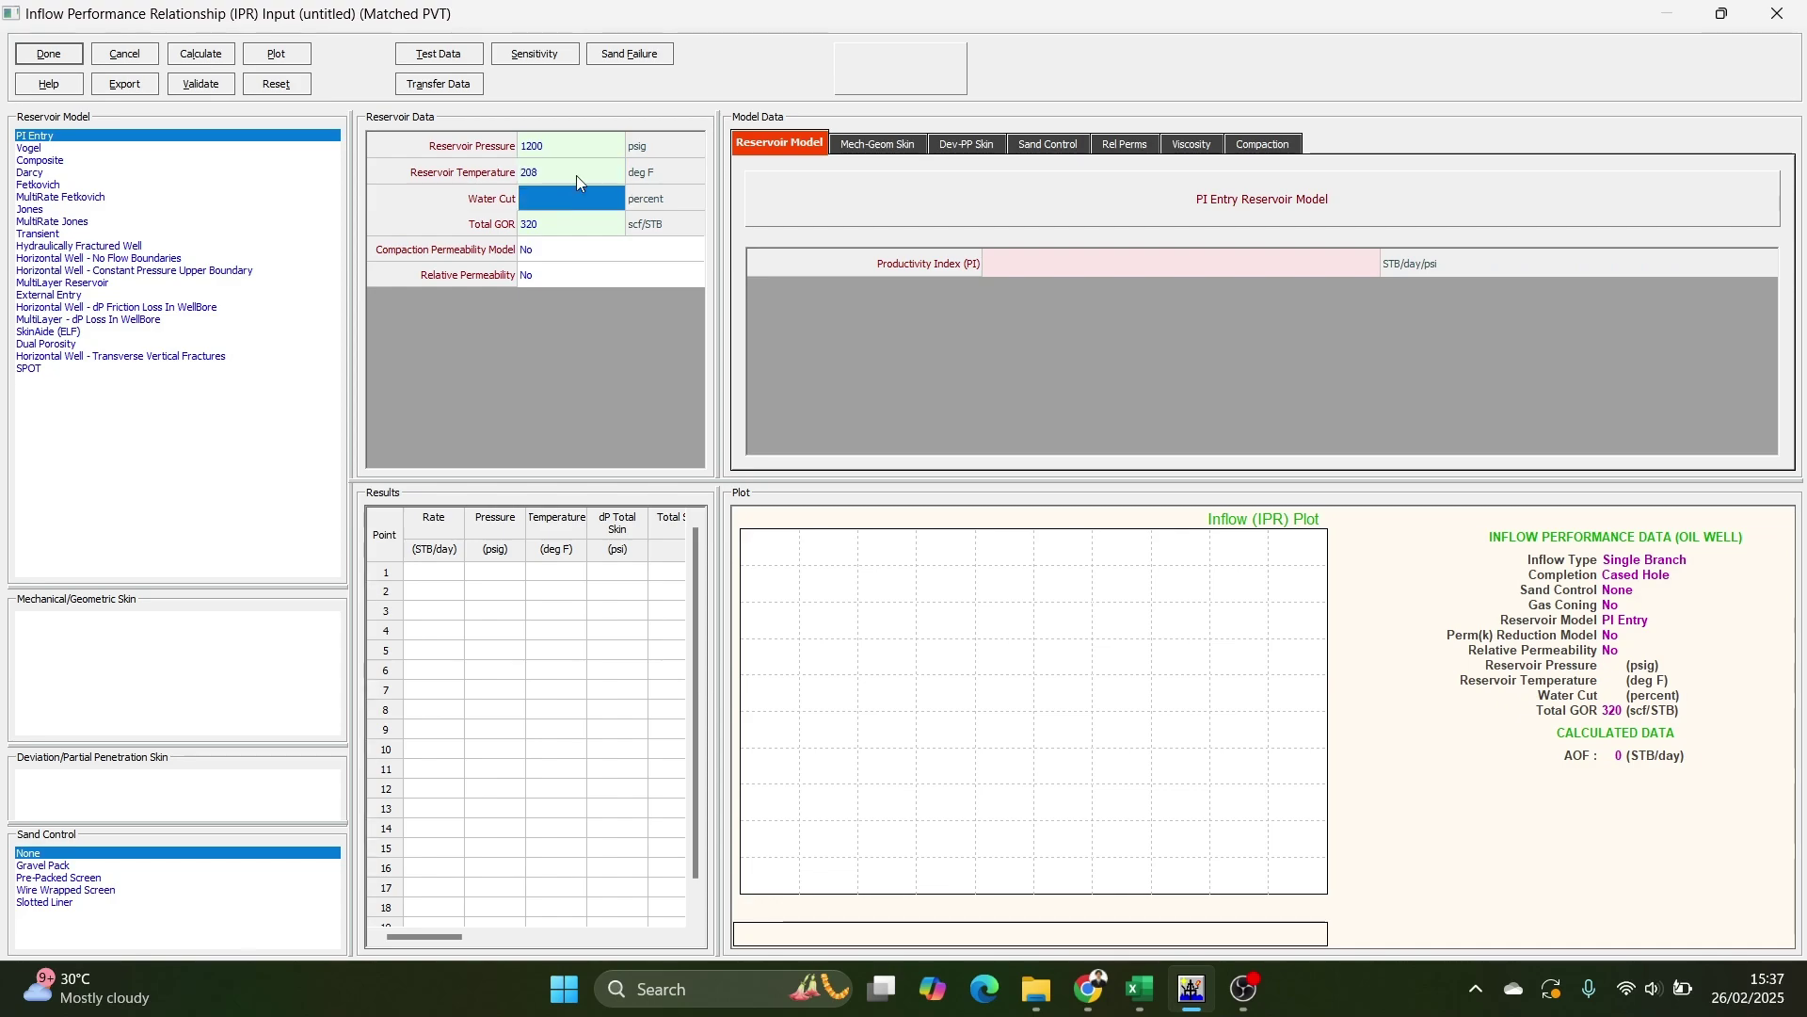
# Look up the water cut in the Excel workbook and set it to 80 percent in the Prosper IPR reservoir data.
pyautogui.hotkey('alt', 'Tab')
pyautogui.scroll(-12, 679, 744)
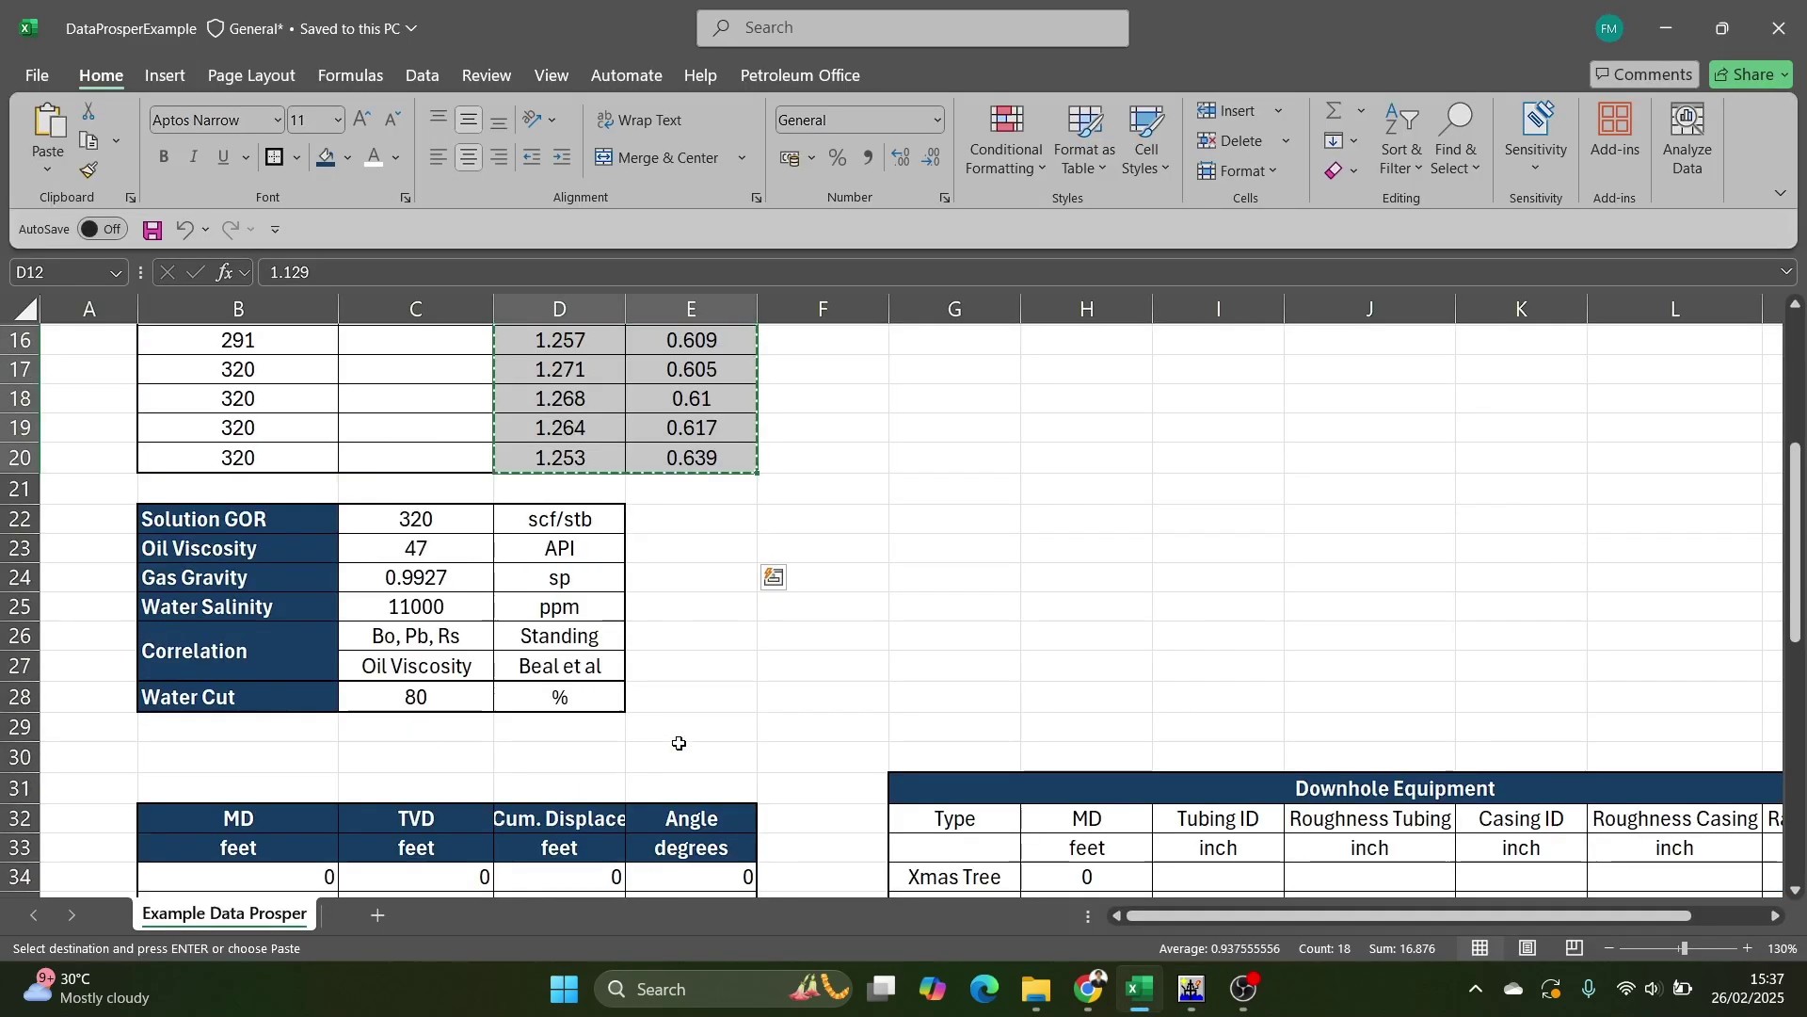
pyautogui.scroll(10, 678, 743)
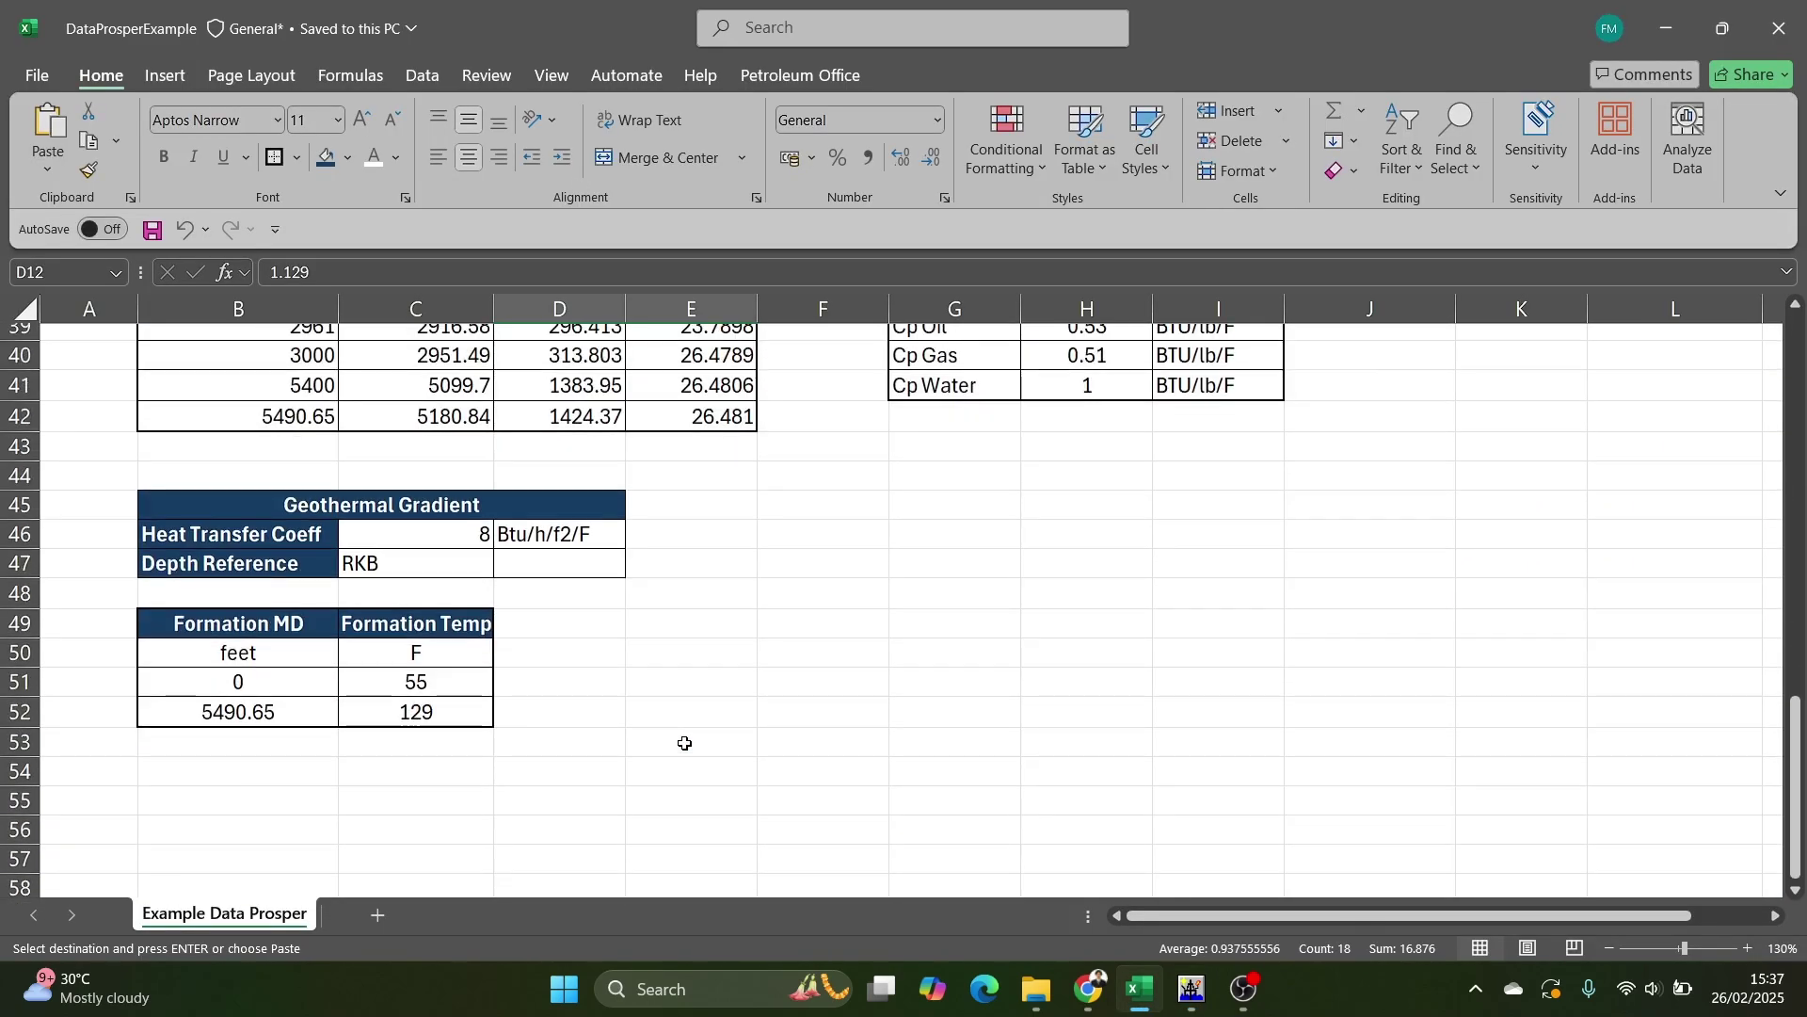
pyautogui.hotkey('alt', 'Tab')
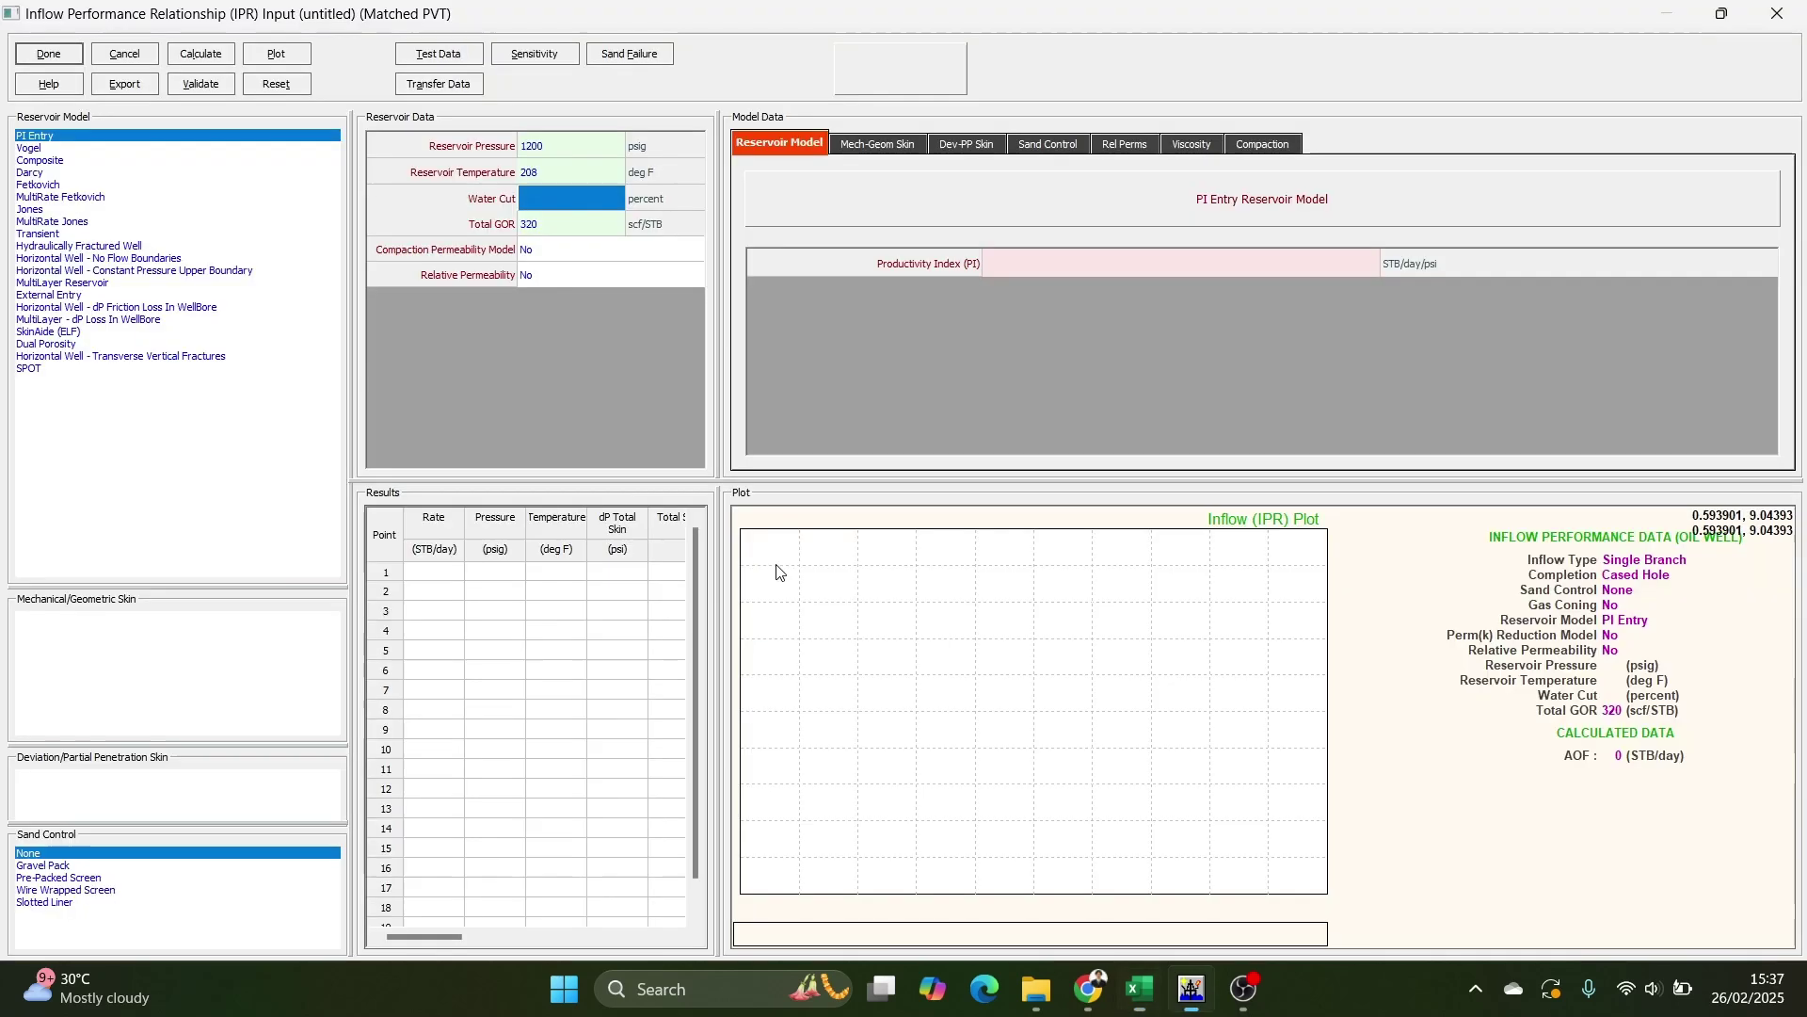
pyautogui.write('80')
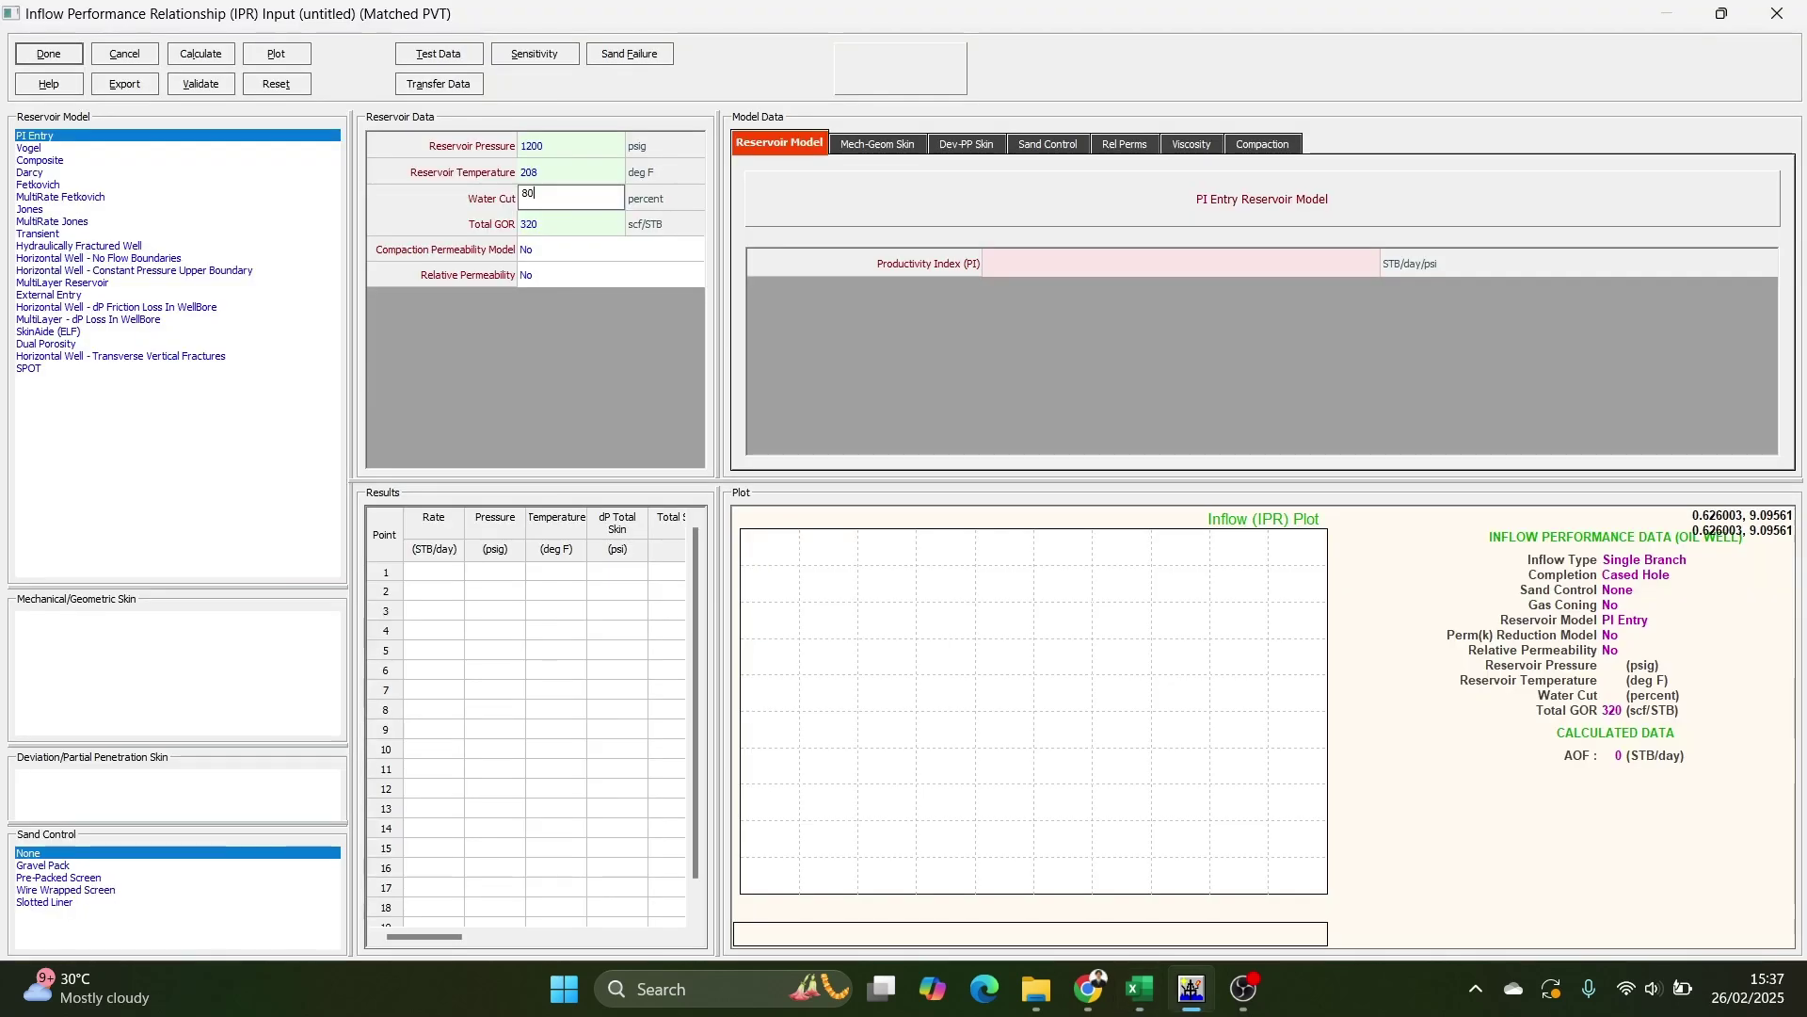
pyautogui.press('Return')
# Copy the PI value 25.34 from the Excel PVT data into the Productivity Index of the Prosper PI Entry model.
pyautogui.click(1027, 263)
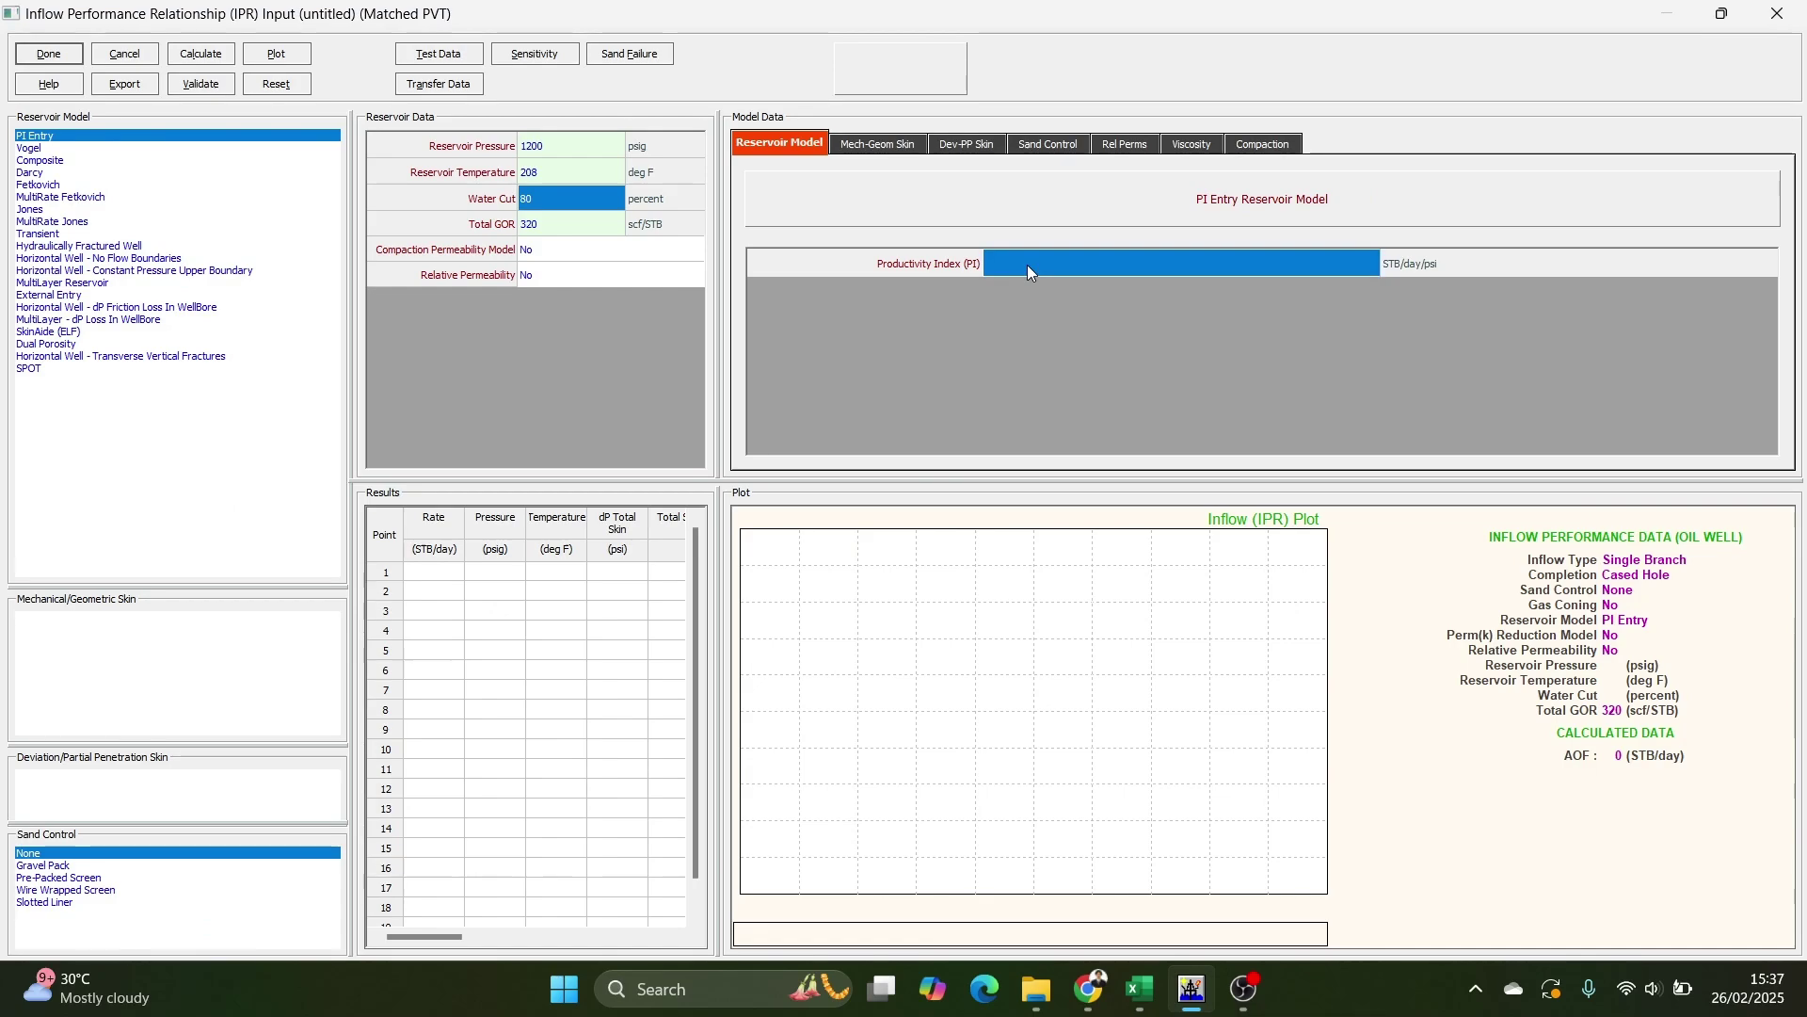
pyautogui.hotkey('alt', 'Tab')
pyautogui.scroll(-10, 604, 594)
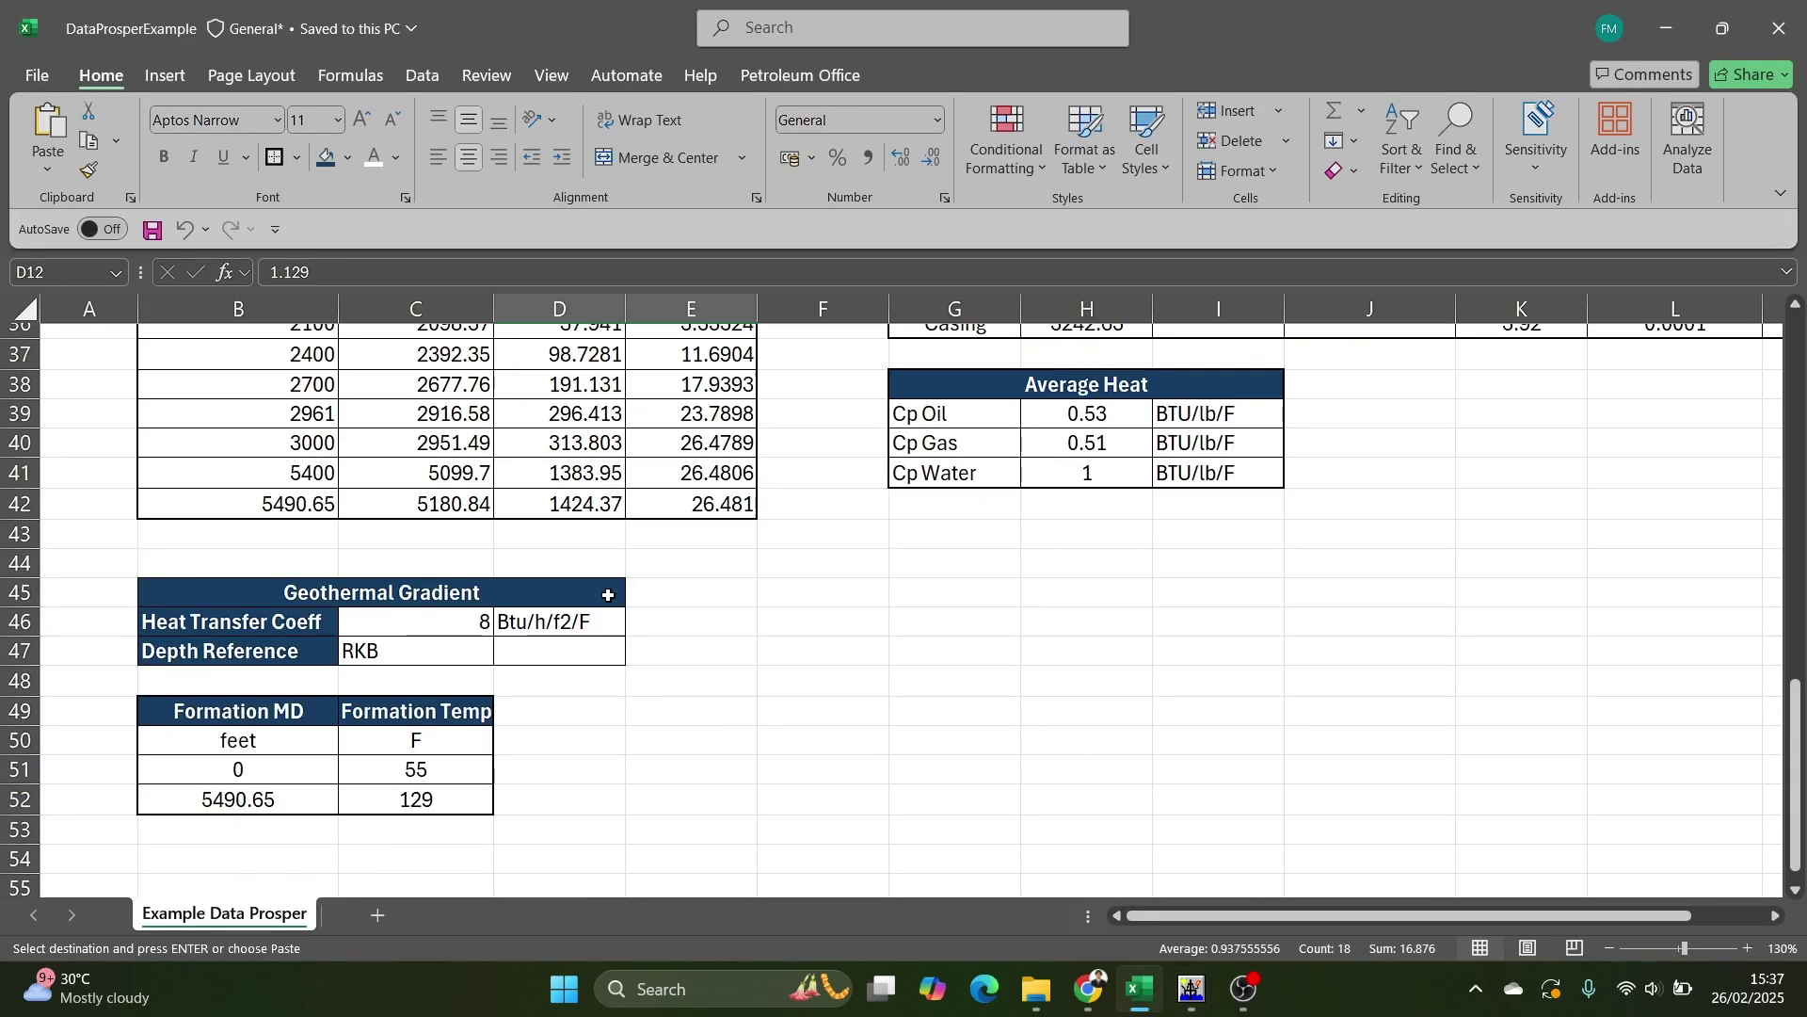
pyautogui.scroll(13, 594, 595)
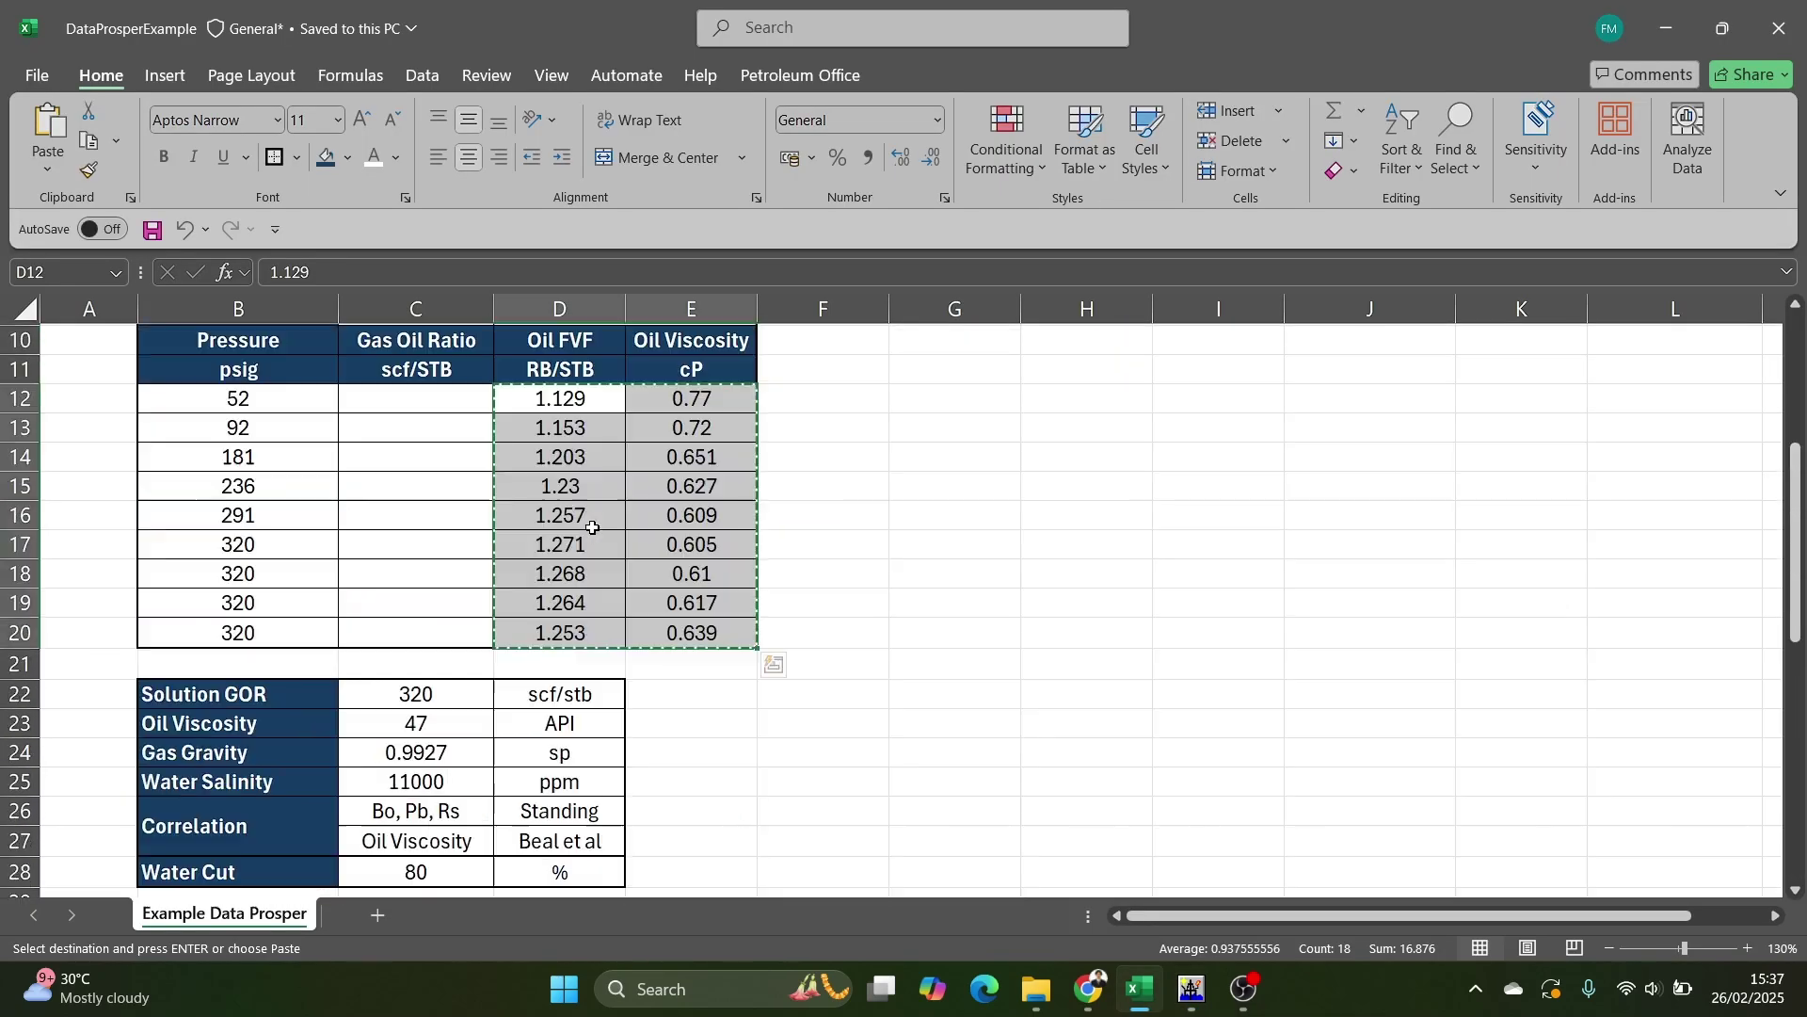
pyautogui.click(461, 563)
pyautogui.hotkey('ctrl', 'c')
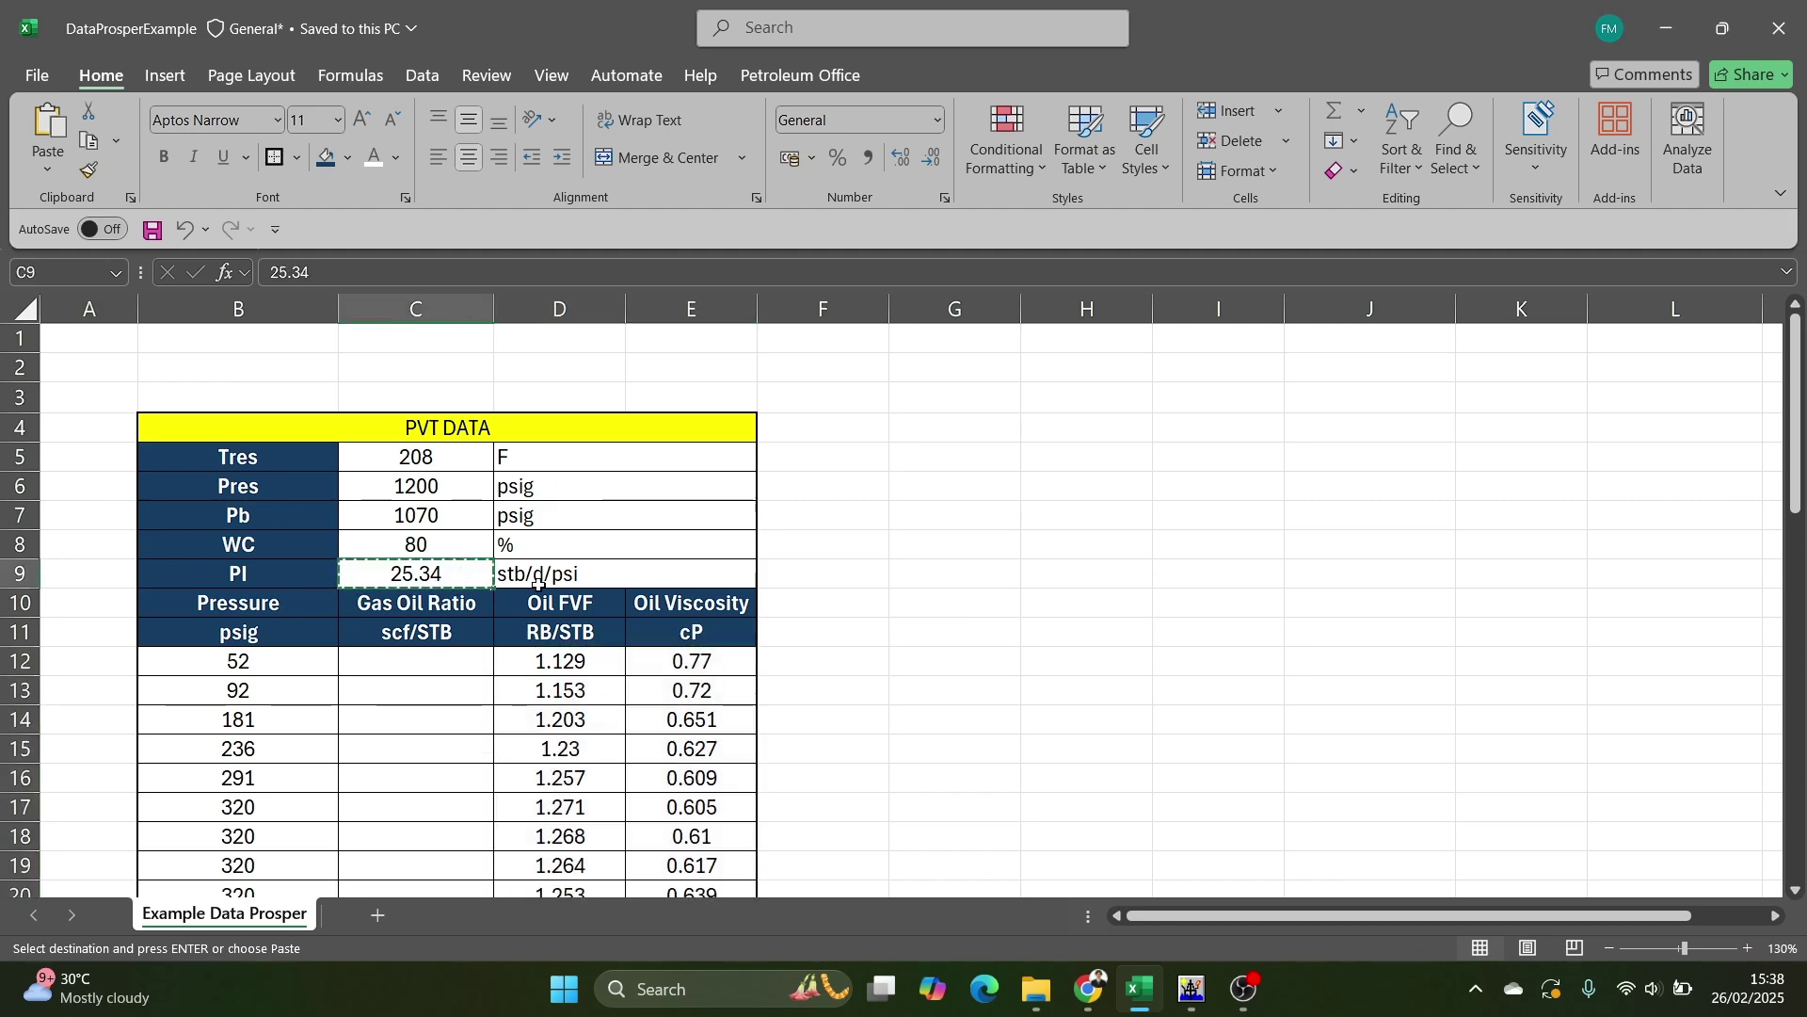
pyautogui.hotkey('alt', 'Tab')
pyautogui.click(1128, 260)
pyautogui.hotkey('ctrl', 'v')
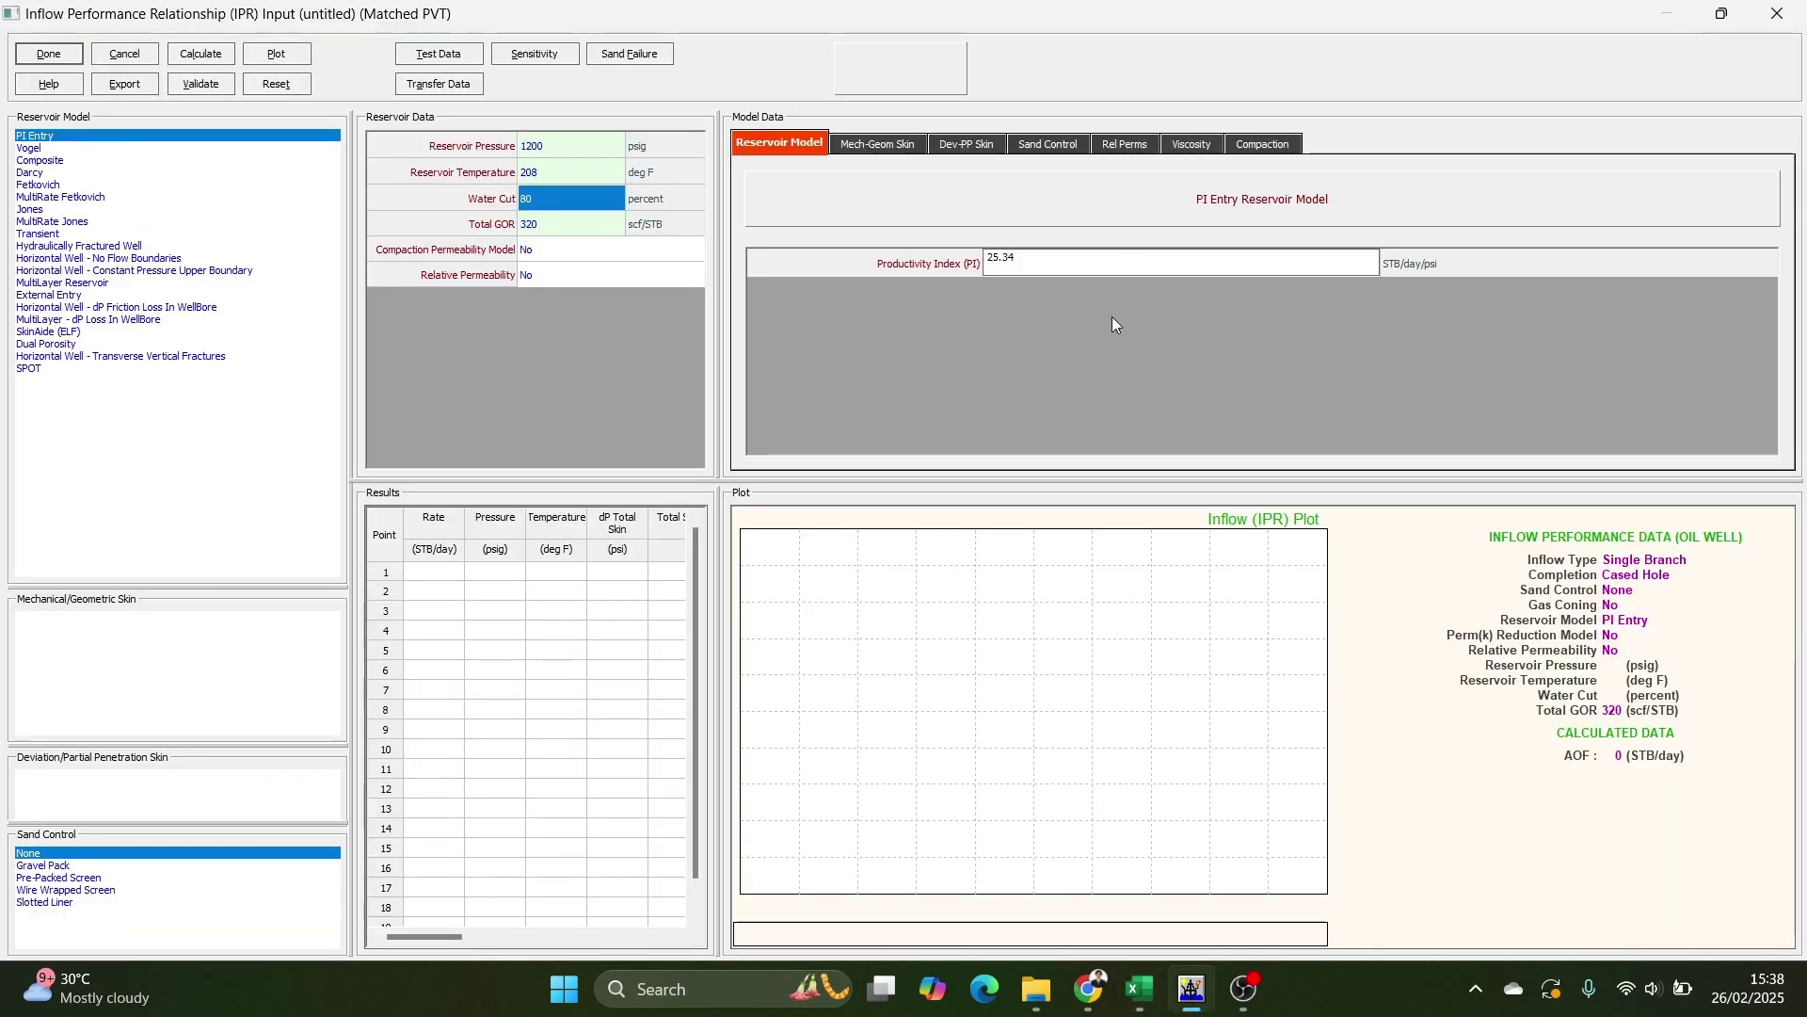
pyautogui.press('Return')
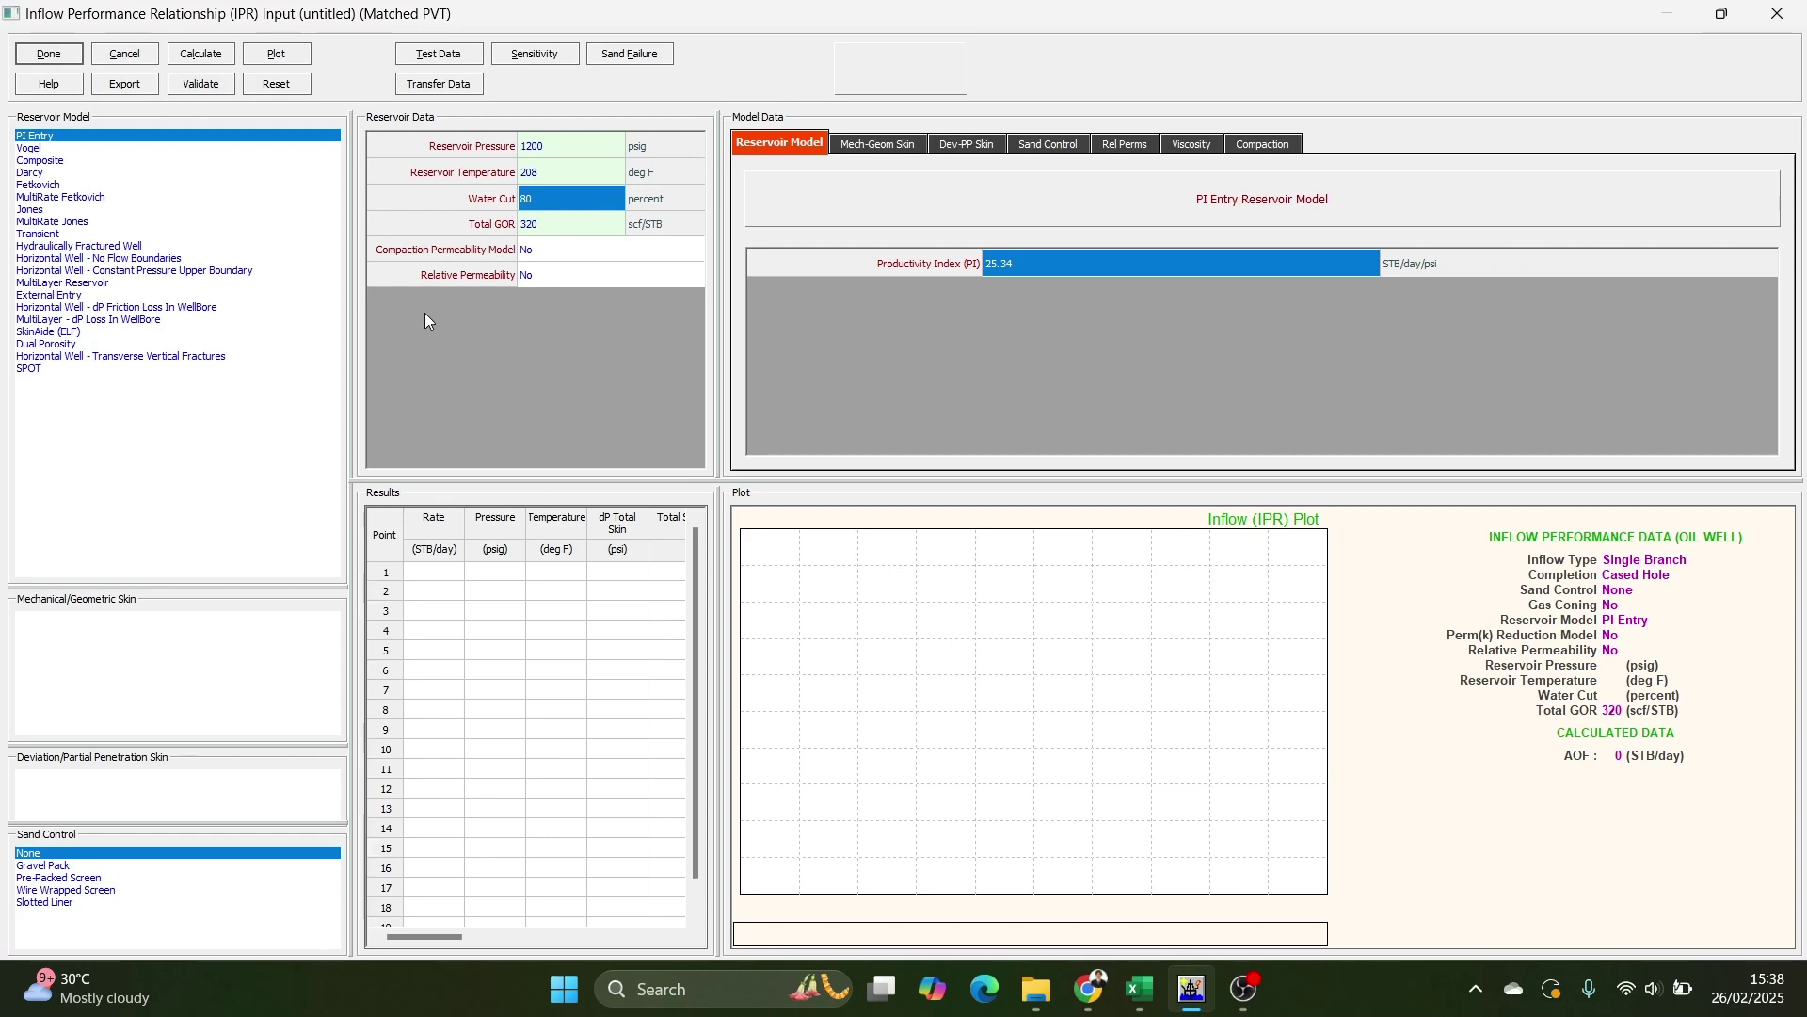
# Calculate the IPR, review the calculation results table and close it.
pyautogui.click(198, 56)
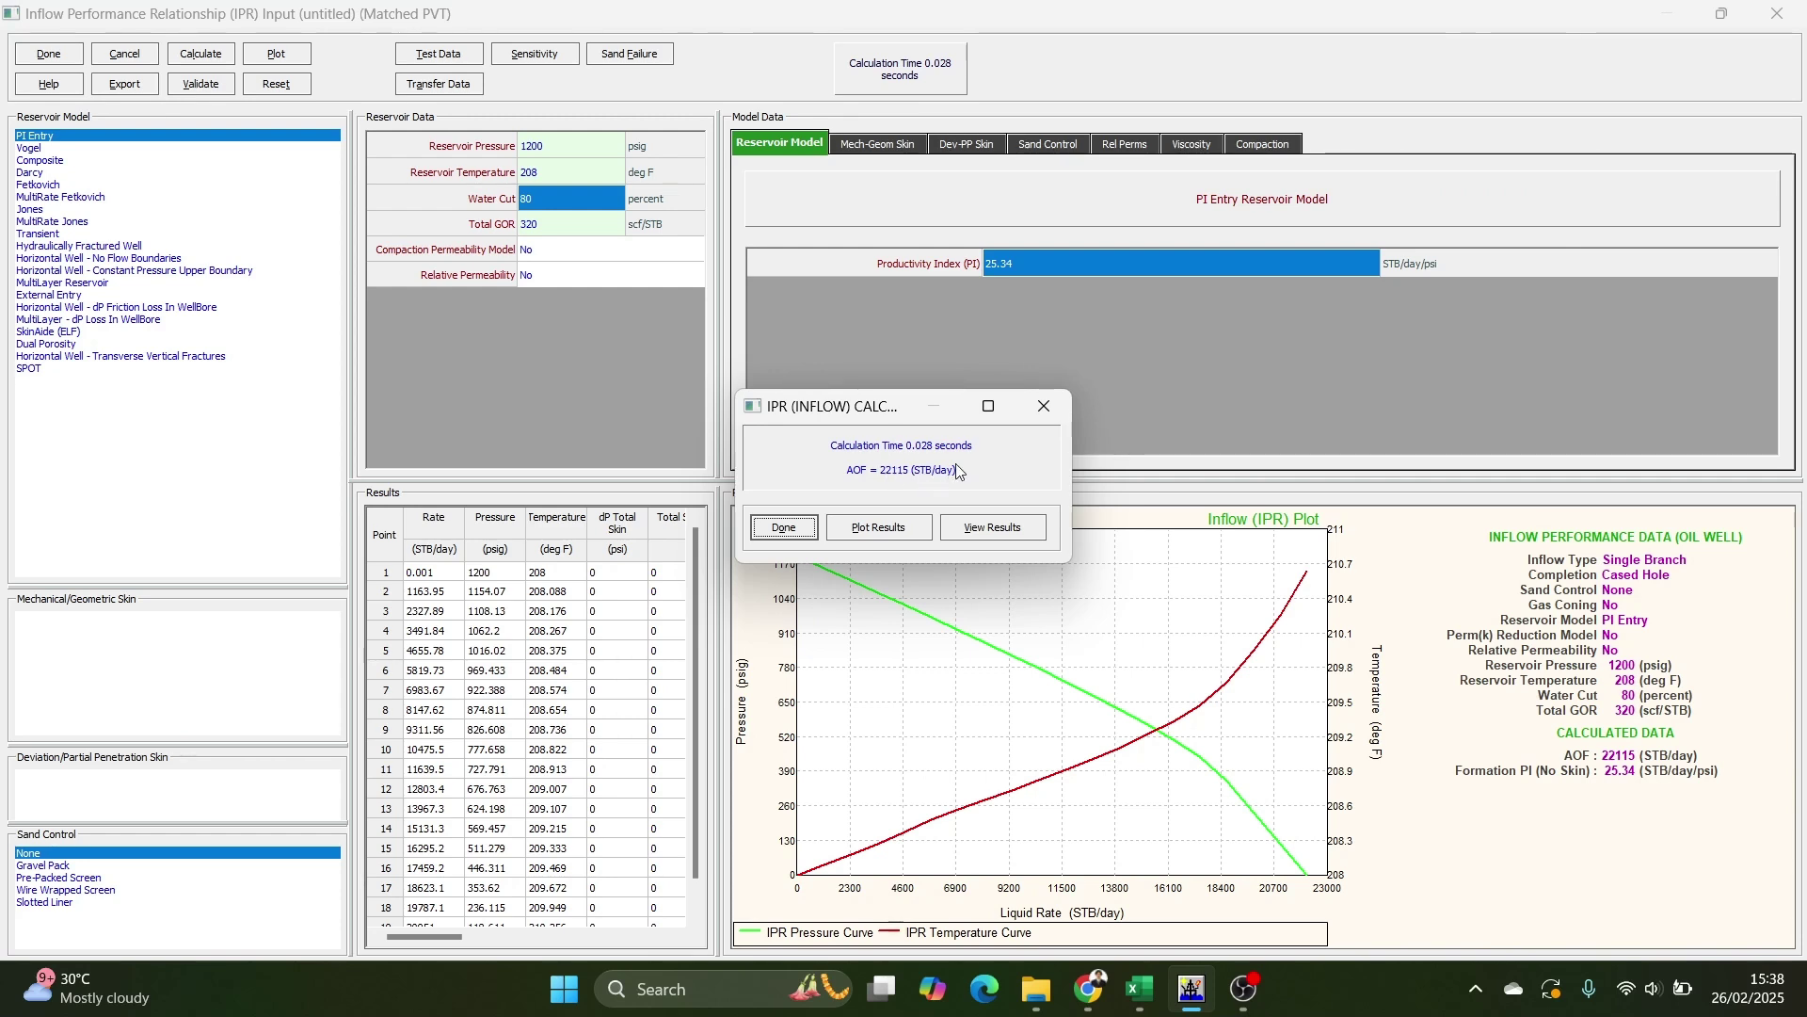
pyautogui.click(785, 529)
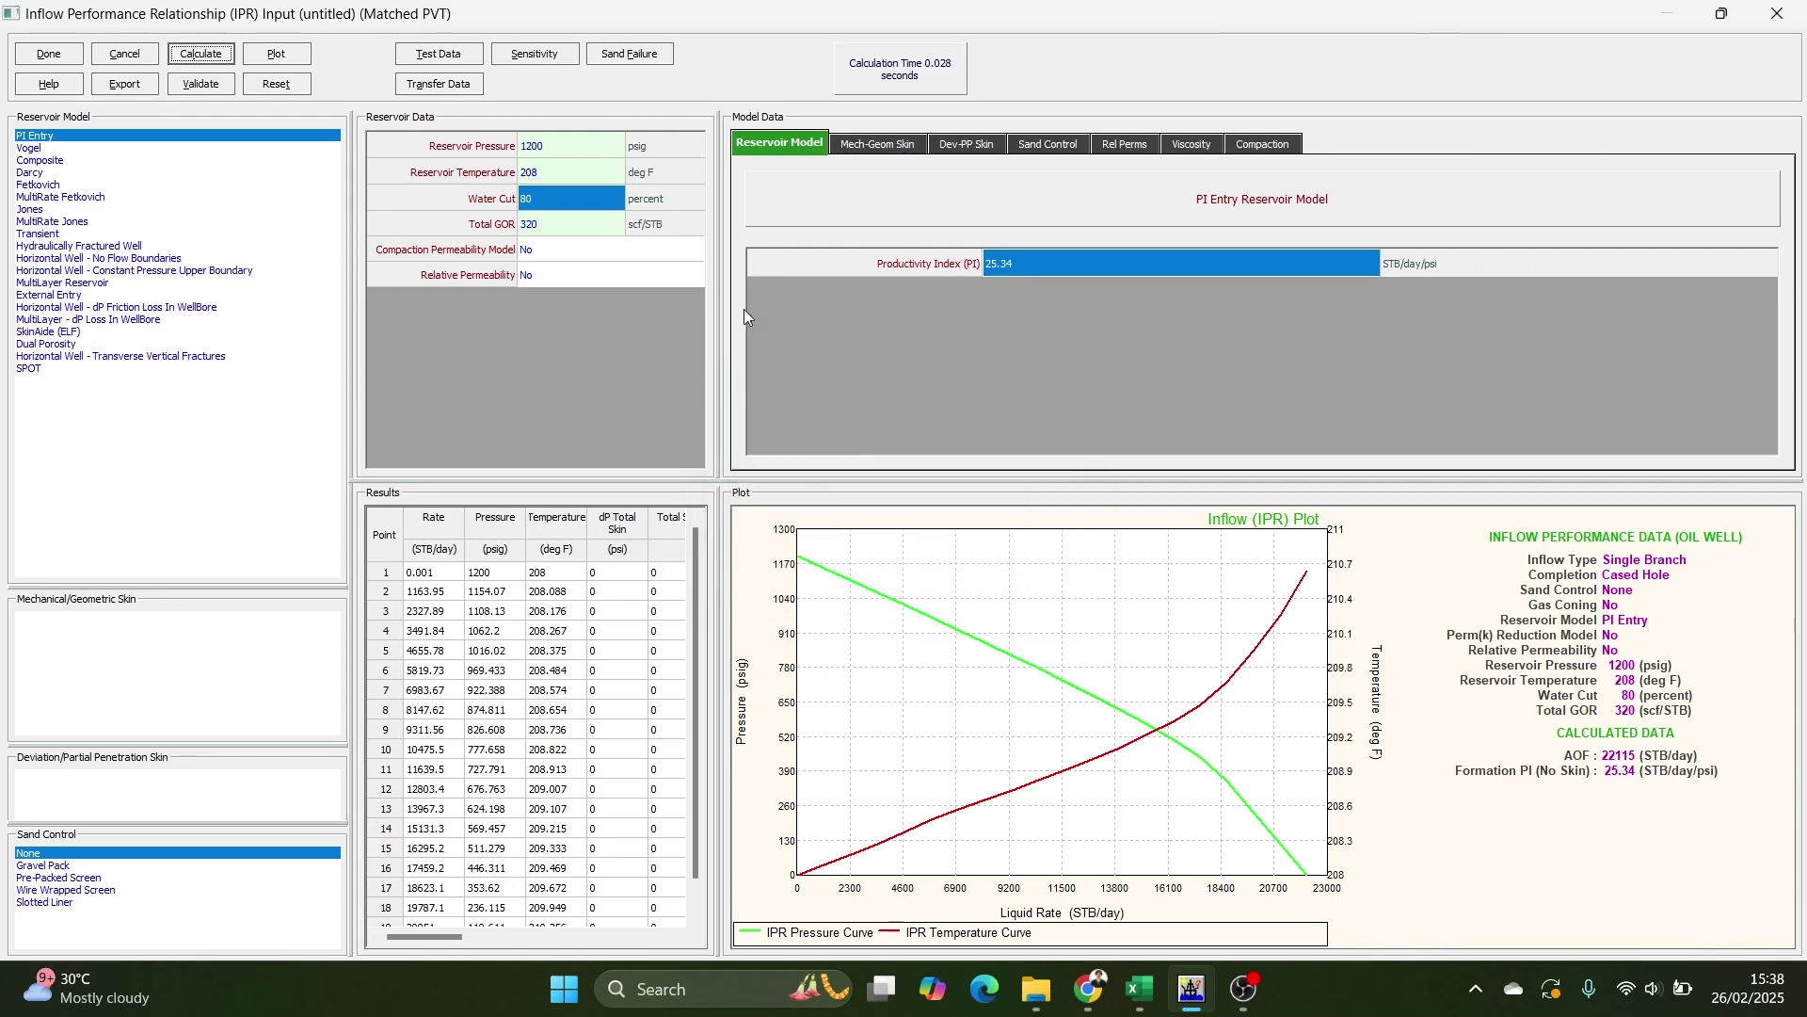
pyautogui.click(289, 56)
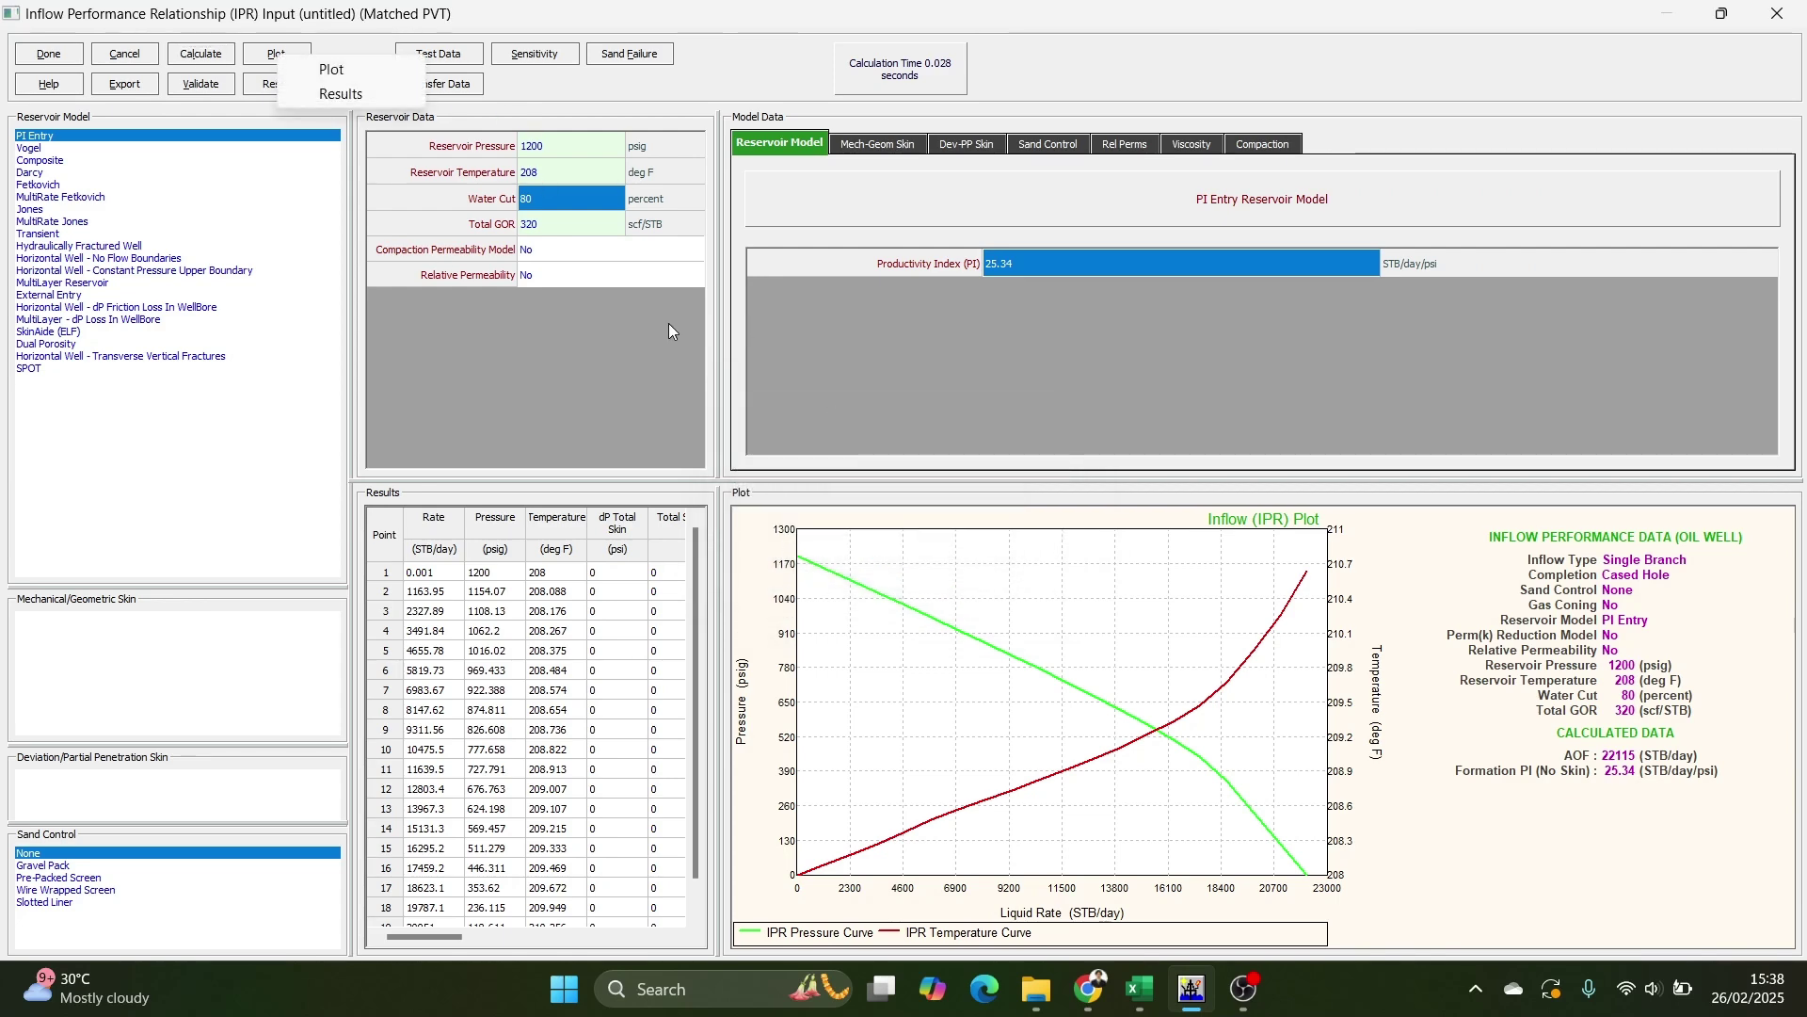
pyautogui.click(341, 94)
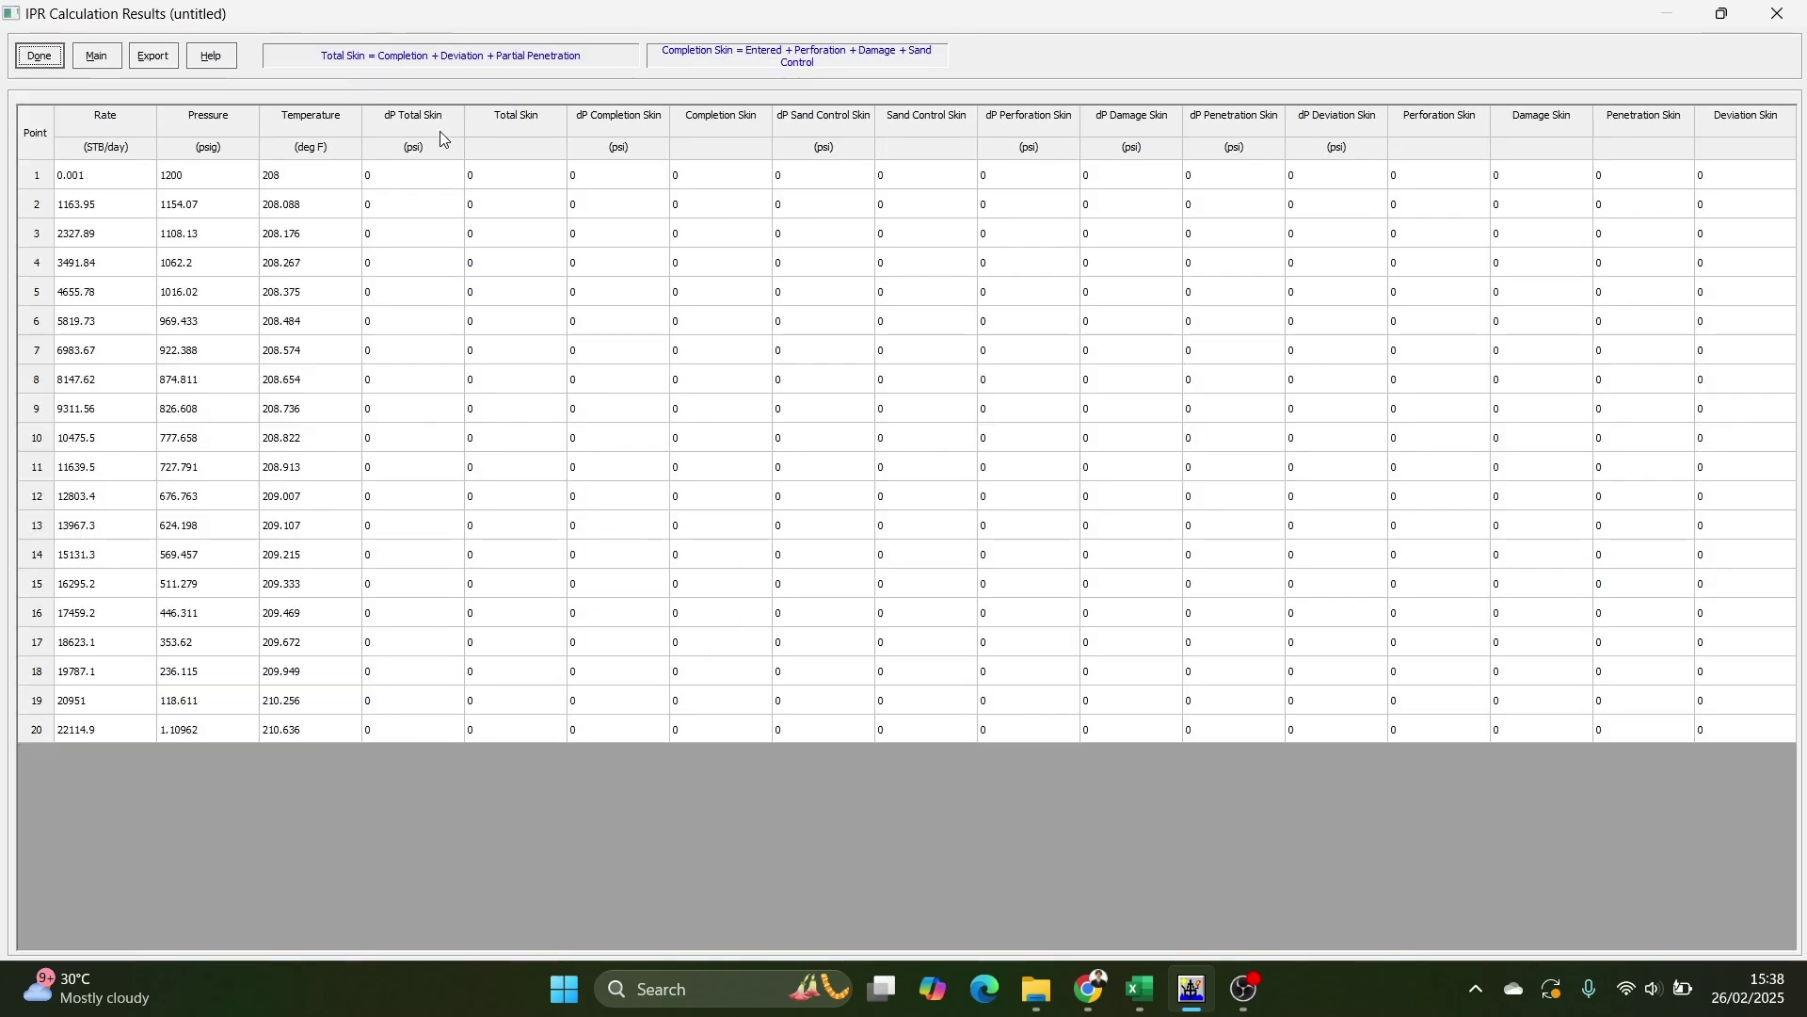
pyautogui.click(55, 60)
# Plot the IPR with only Pressure against Rate, leaving out Temperature, examine the curve and close the plot.
pyautogui.click(294, 56)
pyautogui.click(331, 70)
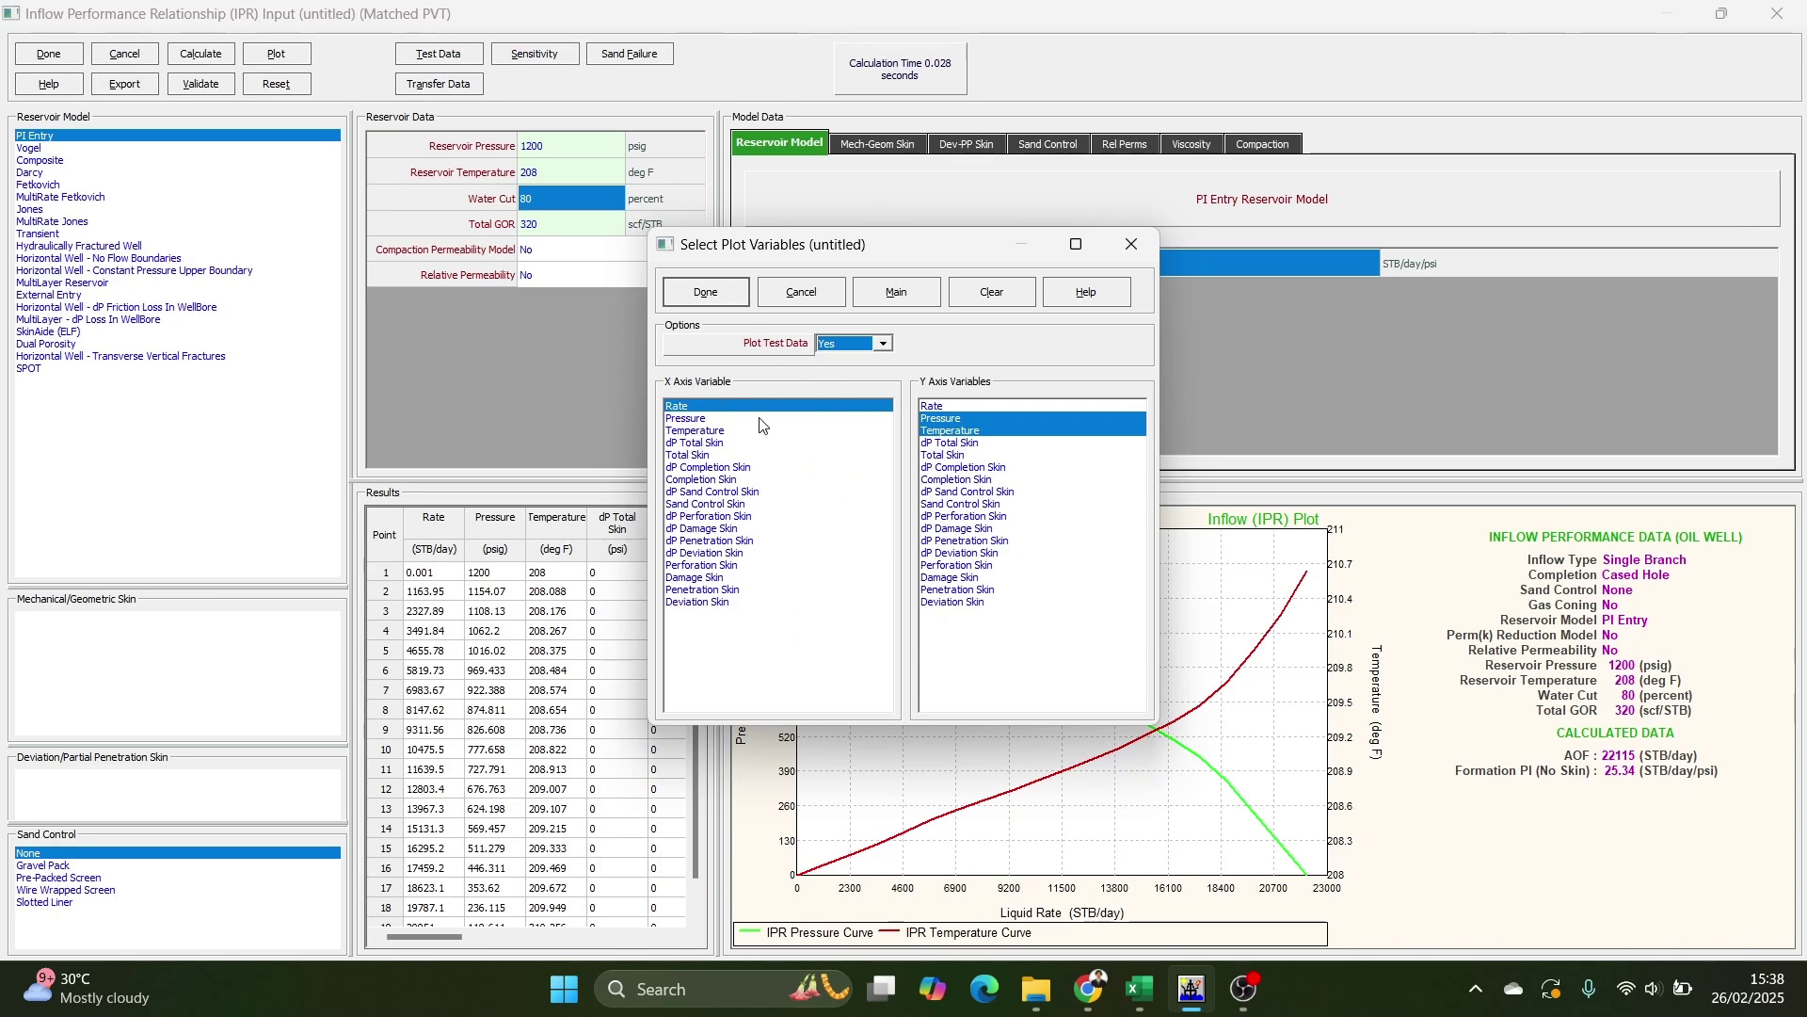
pyautogui.click(947, 431)
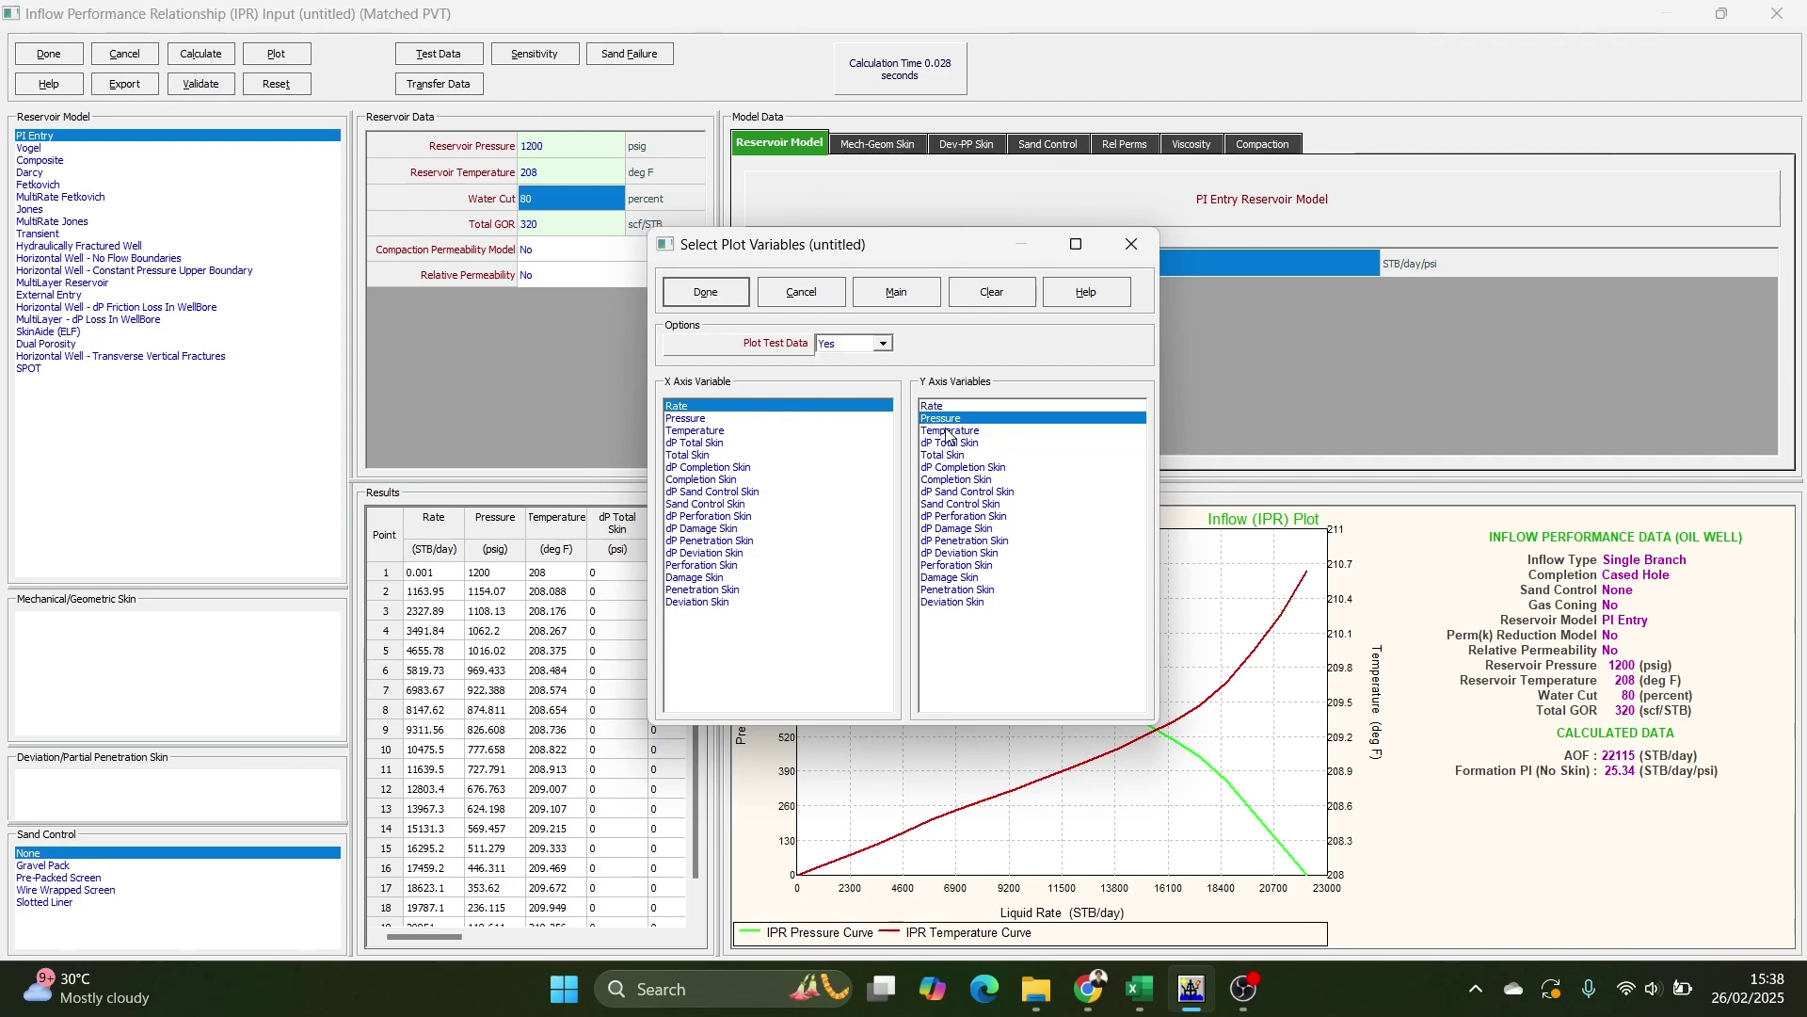
pyautogui.click(742, 294)
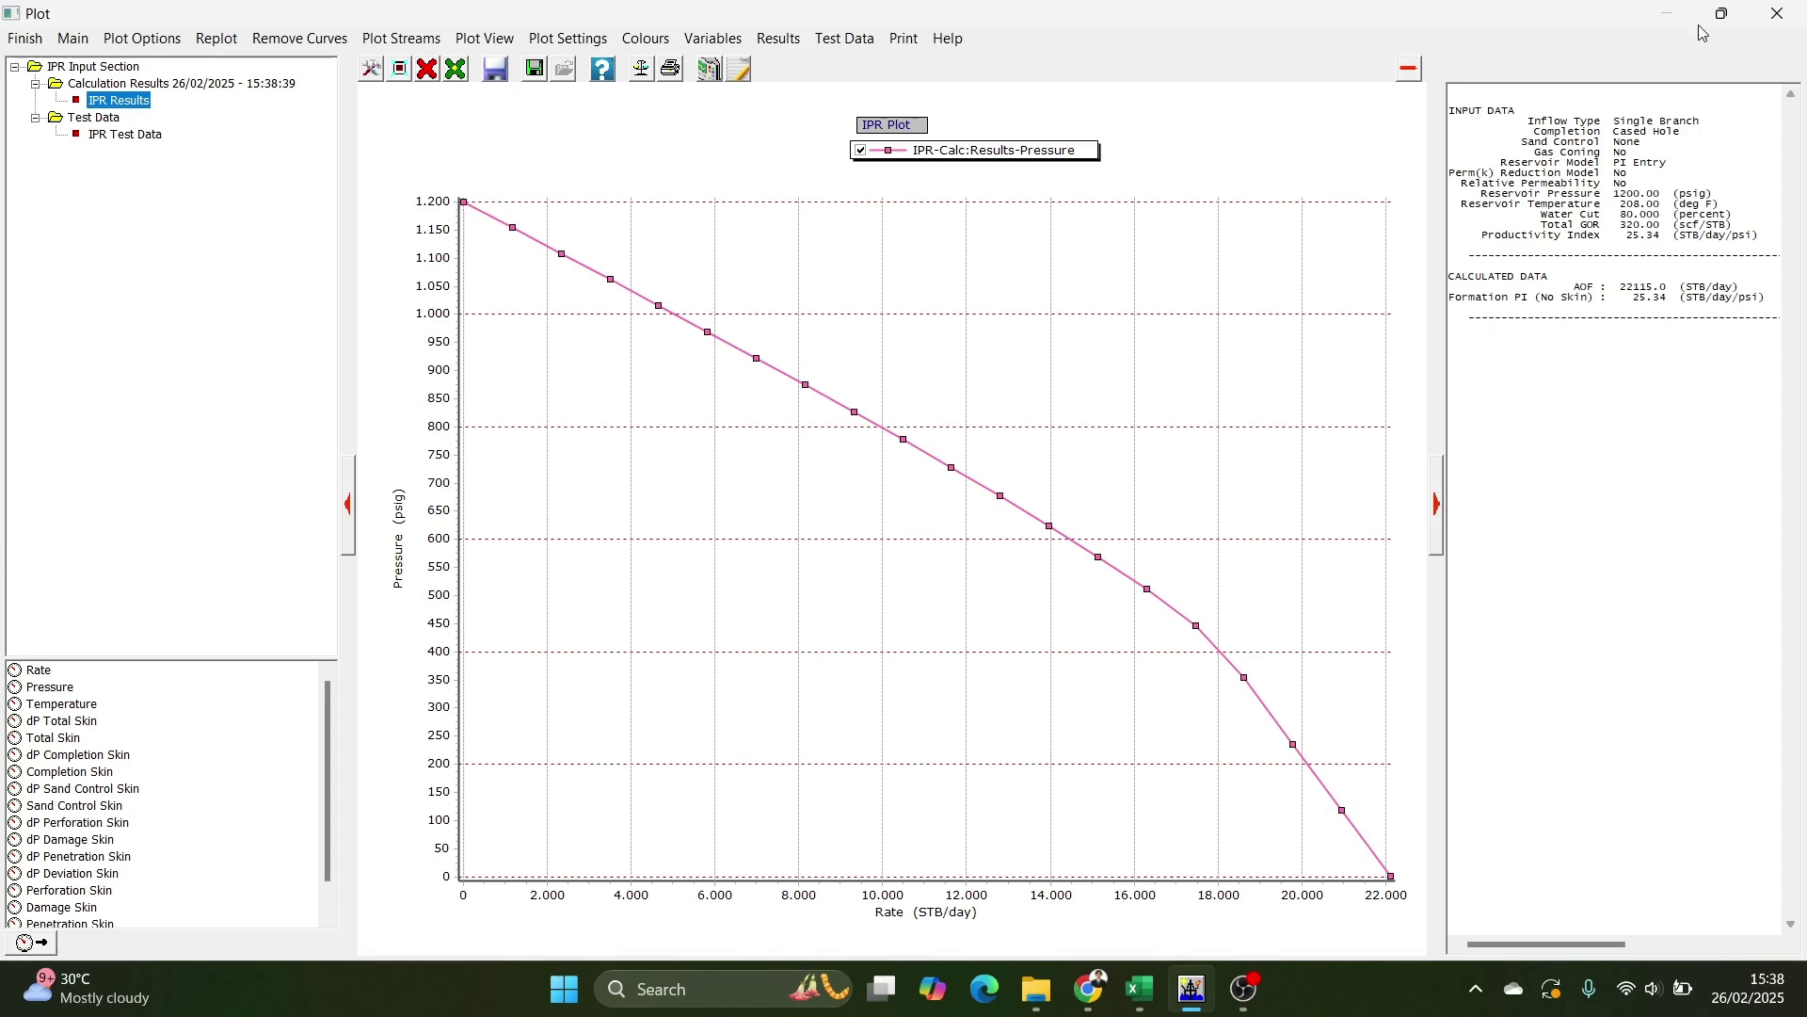
pyautogui.click(1766, 19)
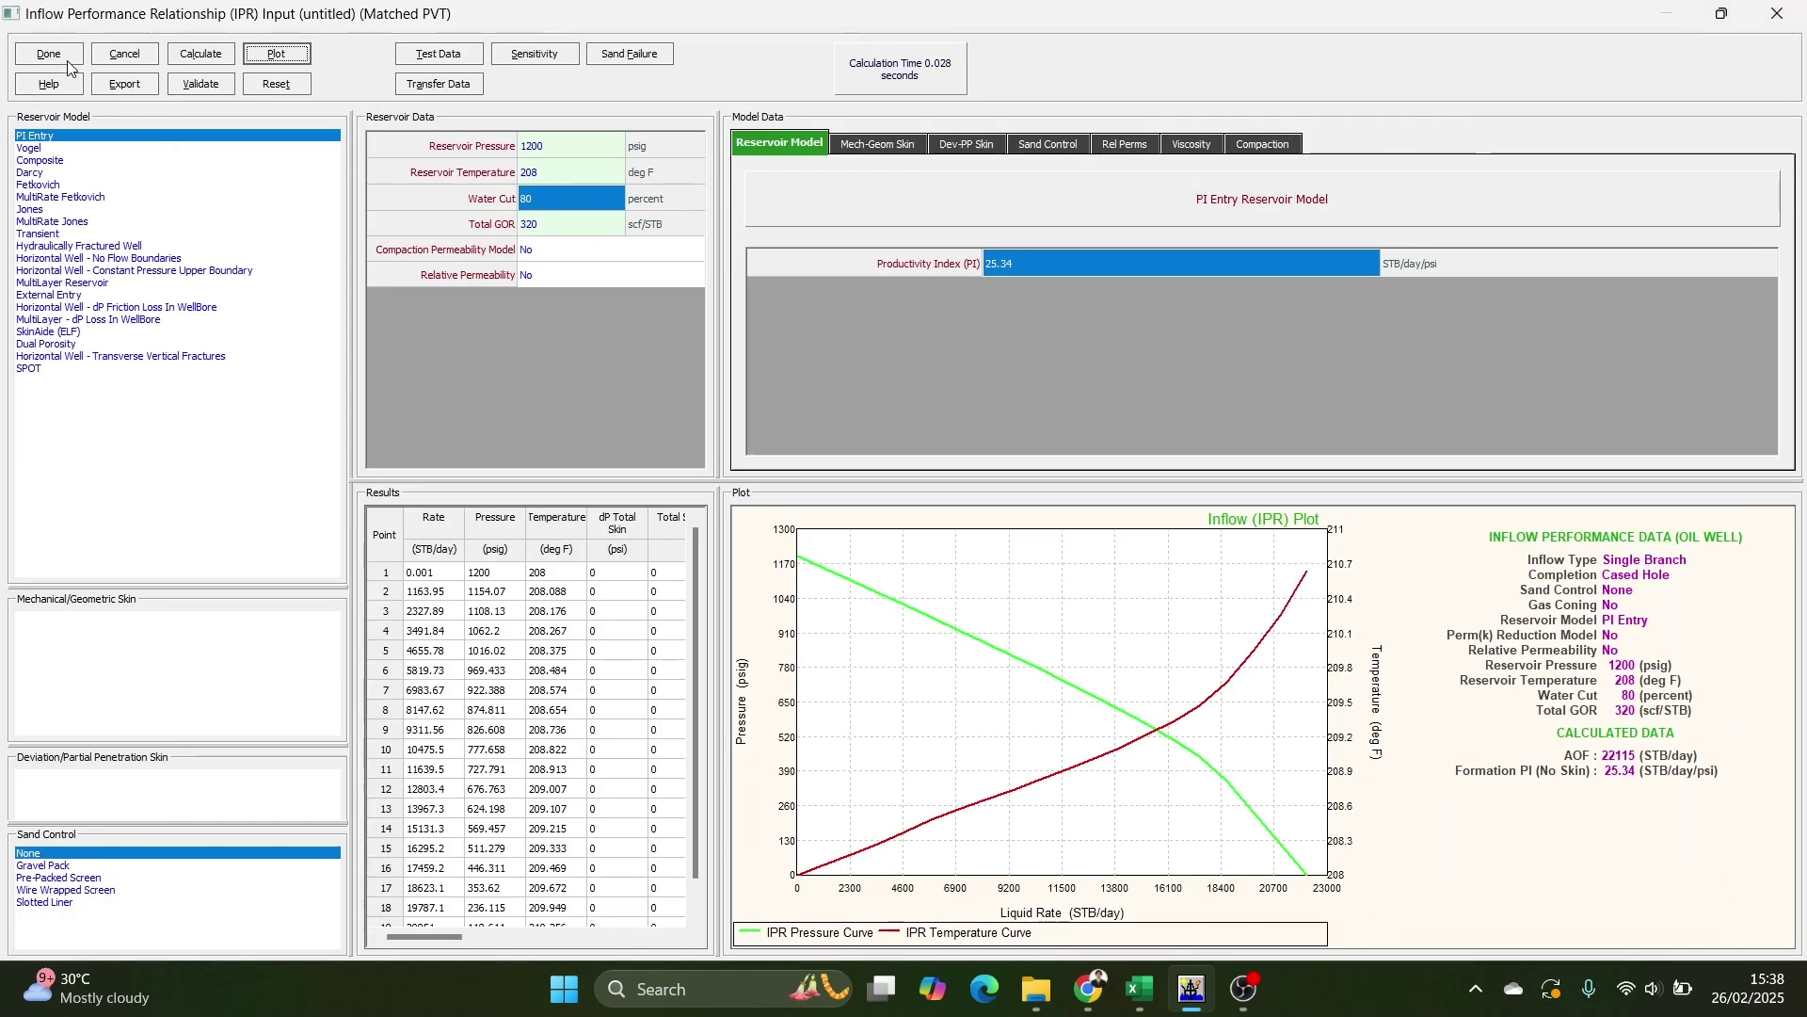
# Accept the IPR input and open the Deviation Survey in the equipment data.
pyautogui.click(67, 60)
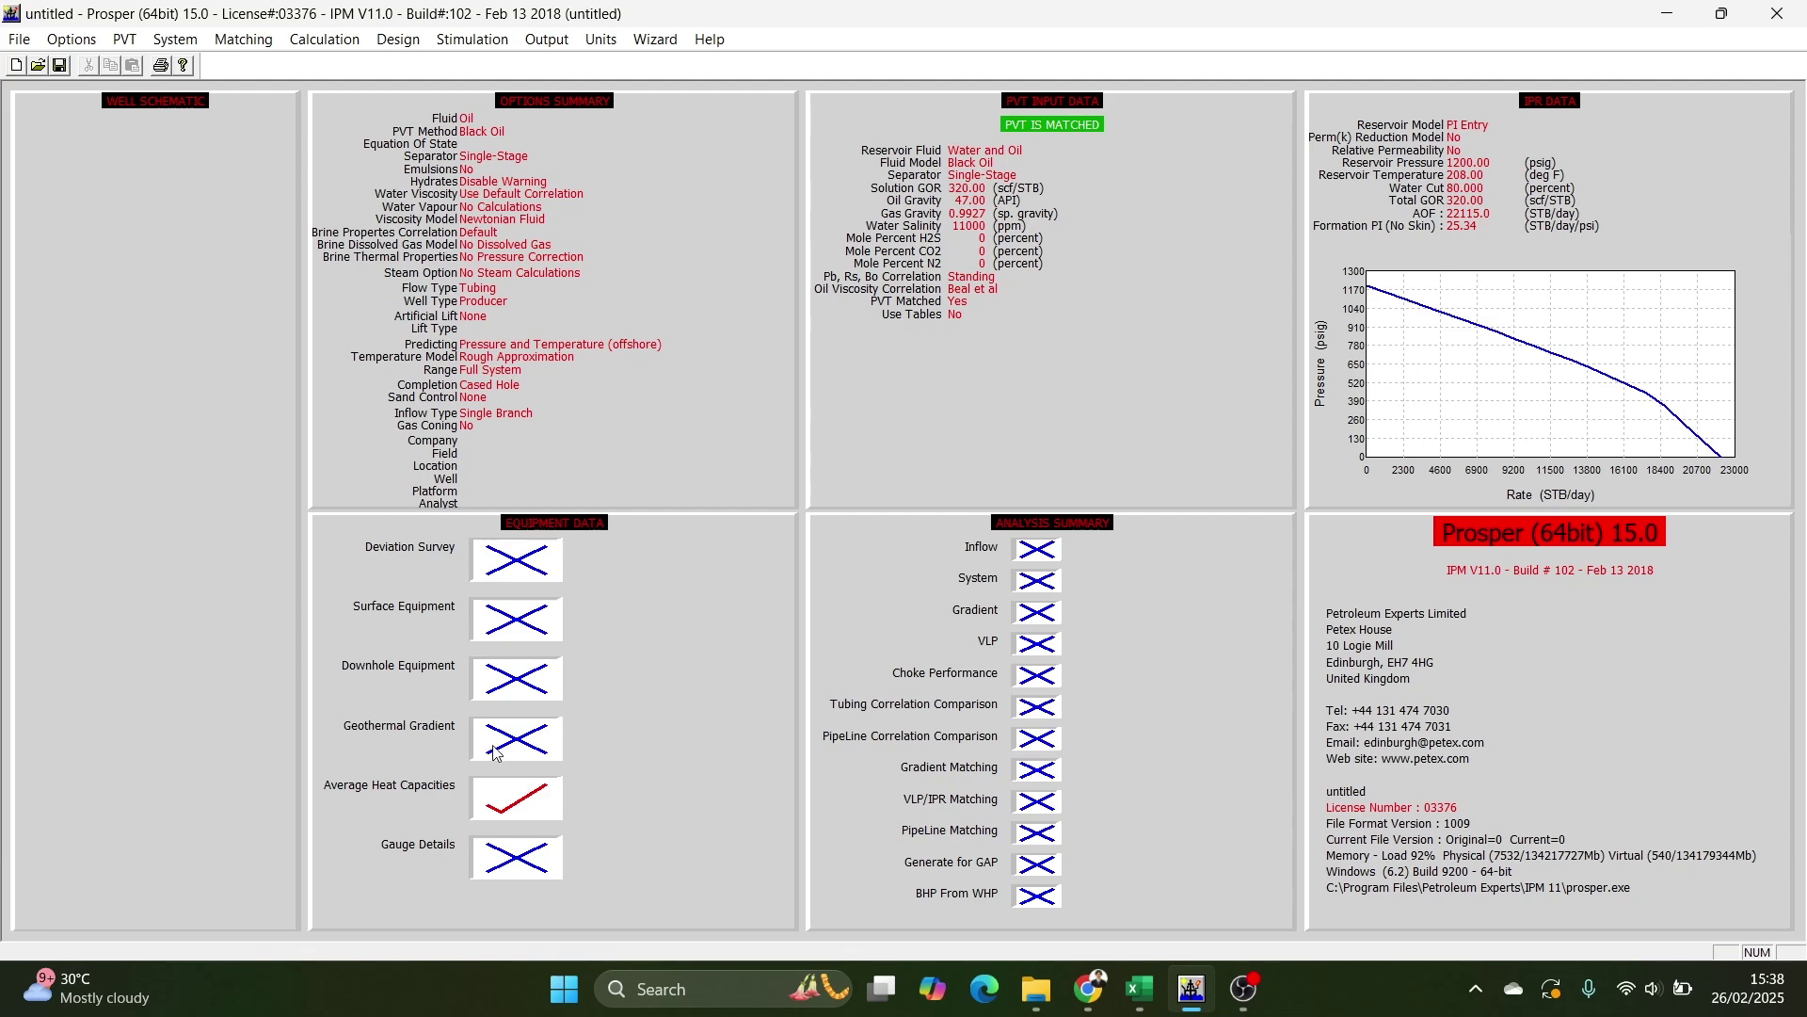
pyautogui.click(530, 577)
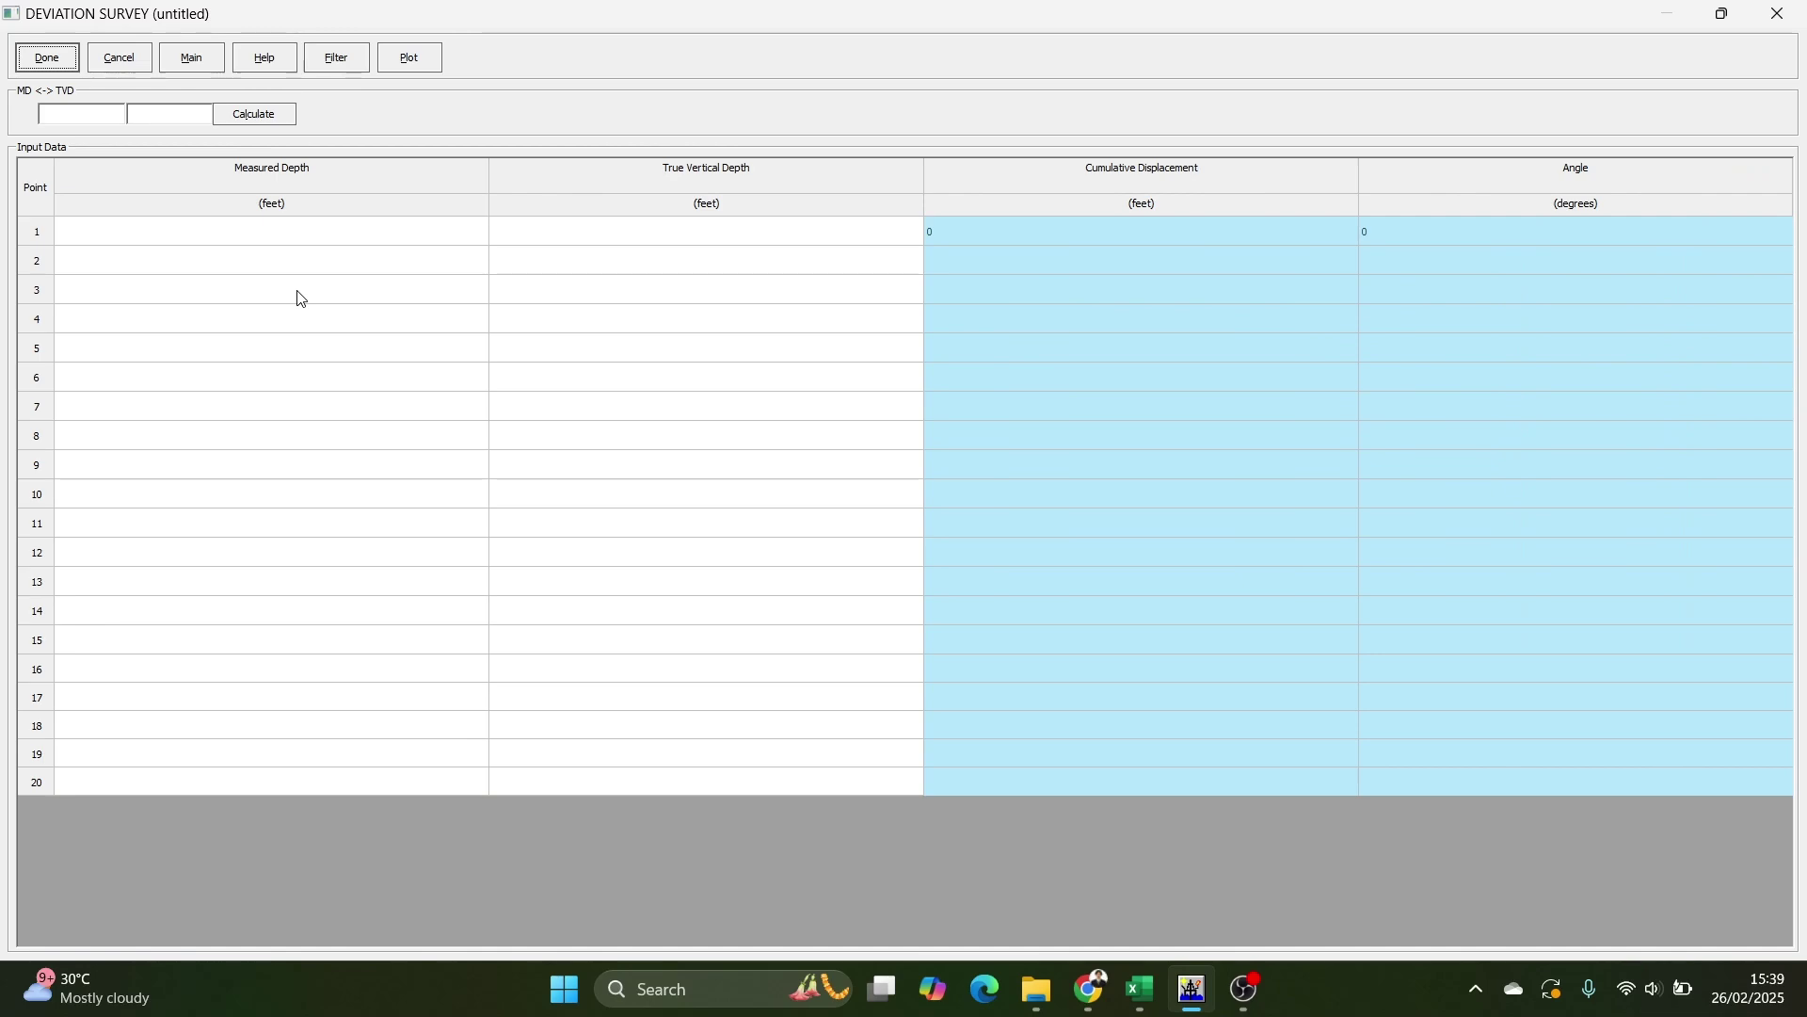
pyautogui.click(314, 235)
pyautogui.click(312, 258)
# Copy the MD and TVD values of all nine survey points from Excel into the Prosper deviation survey, starting at point 1.
pyautogui.hotkey('alt', 'Tab')
pyautogui.scroll(-10, 568, 579)
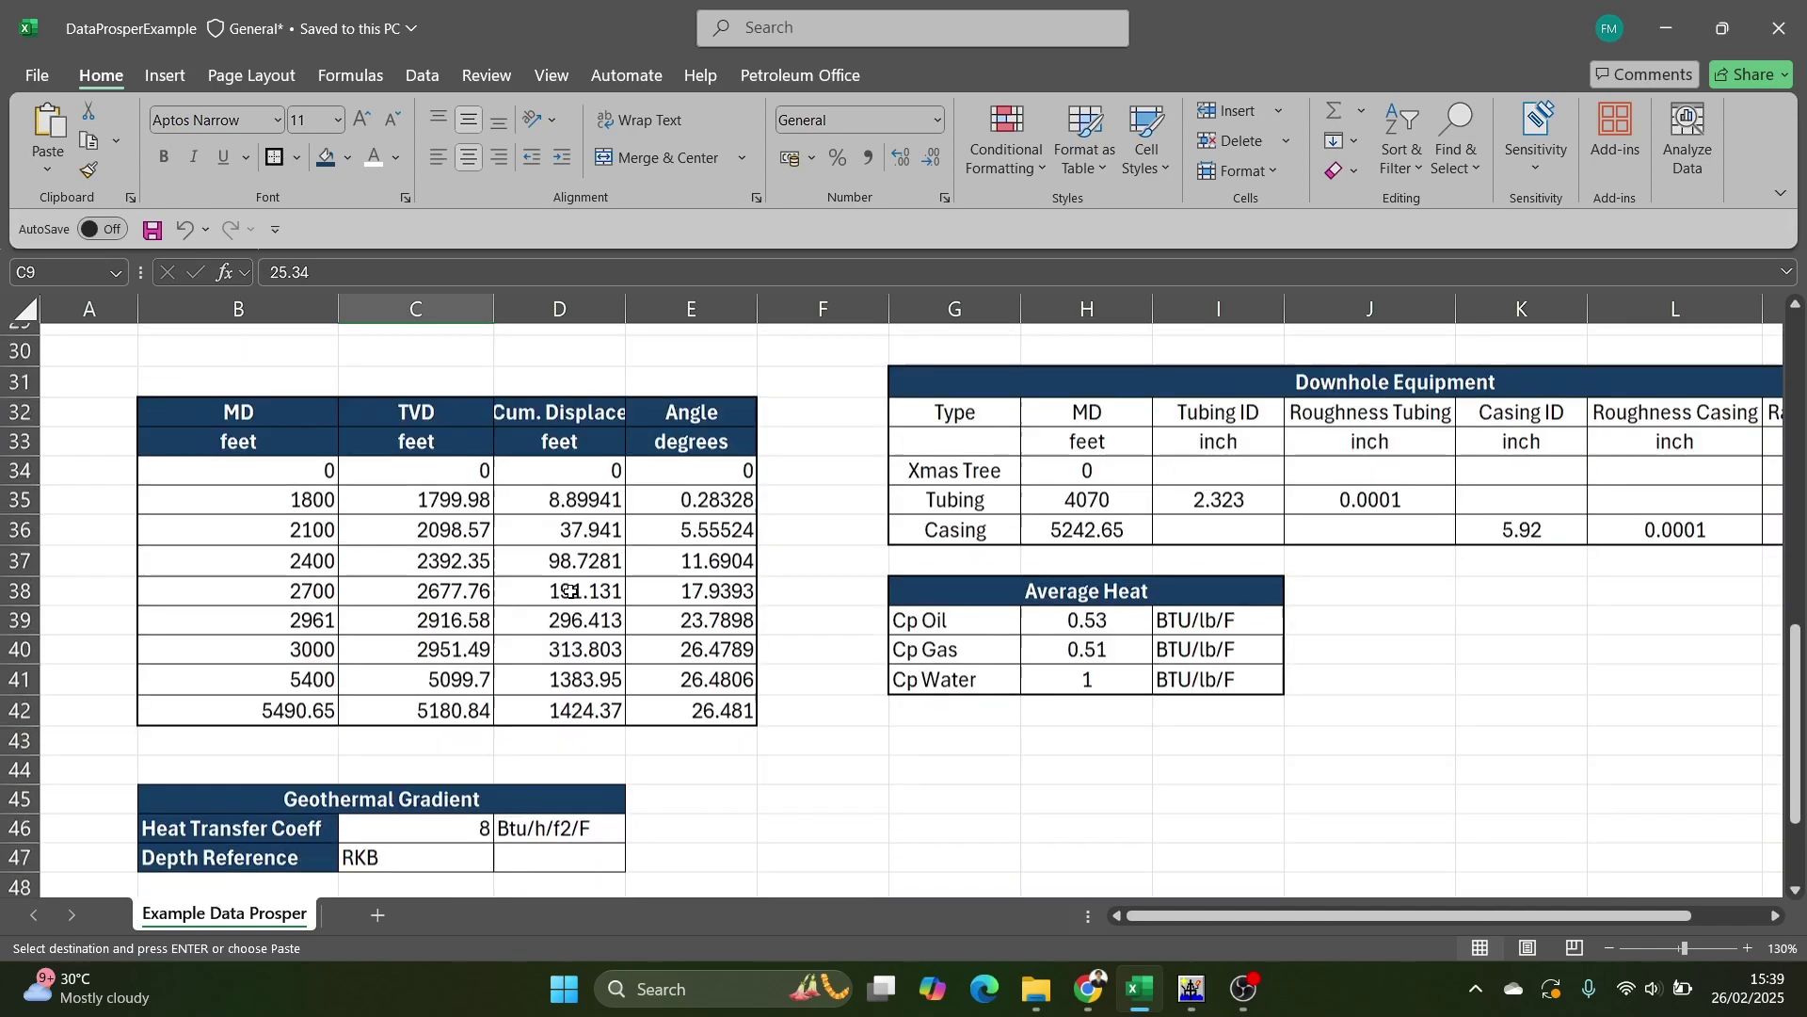
pyautogui.scroll(3, 570, 592)
pyautogui.scroll(-1, 572, 591)
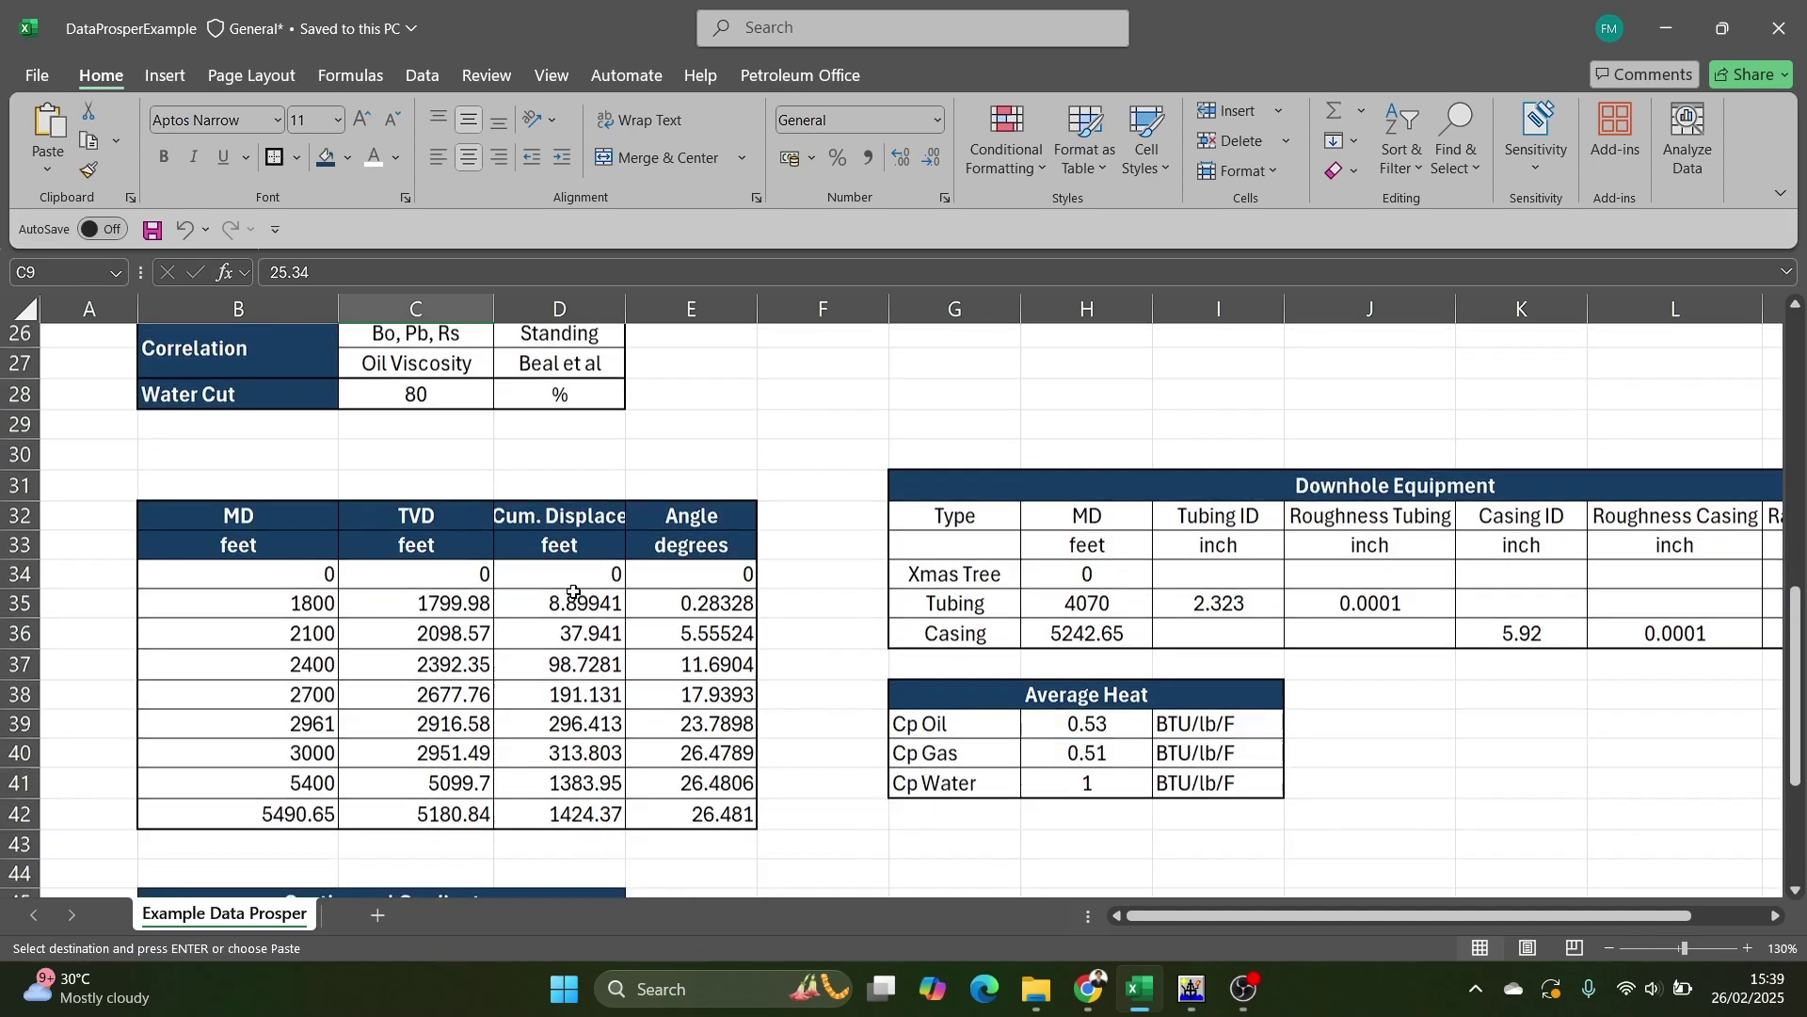
pyautogui.scroll(-2, 575, 591)
pyautogui.hotkey('alt', 'Tab')
pyautogui.hotkey('alt', 'Tab')
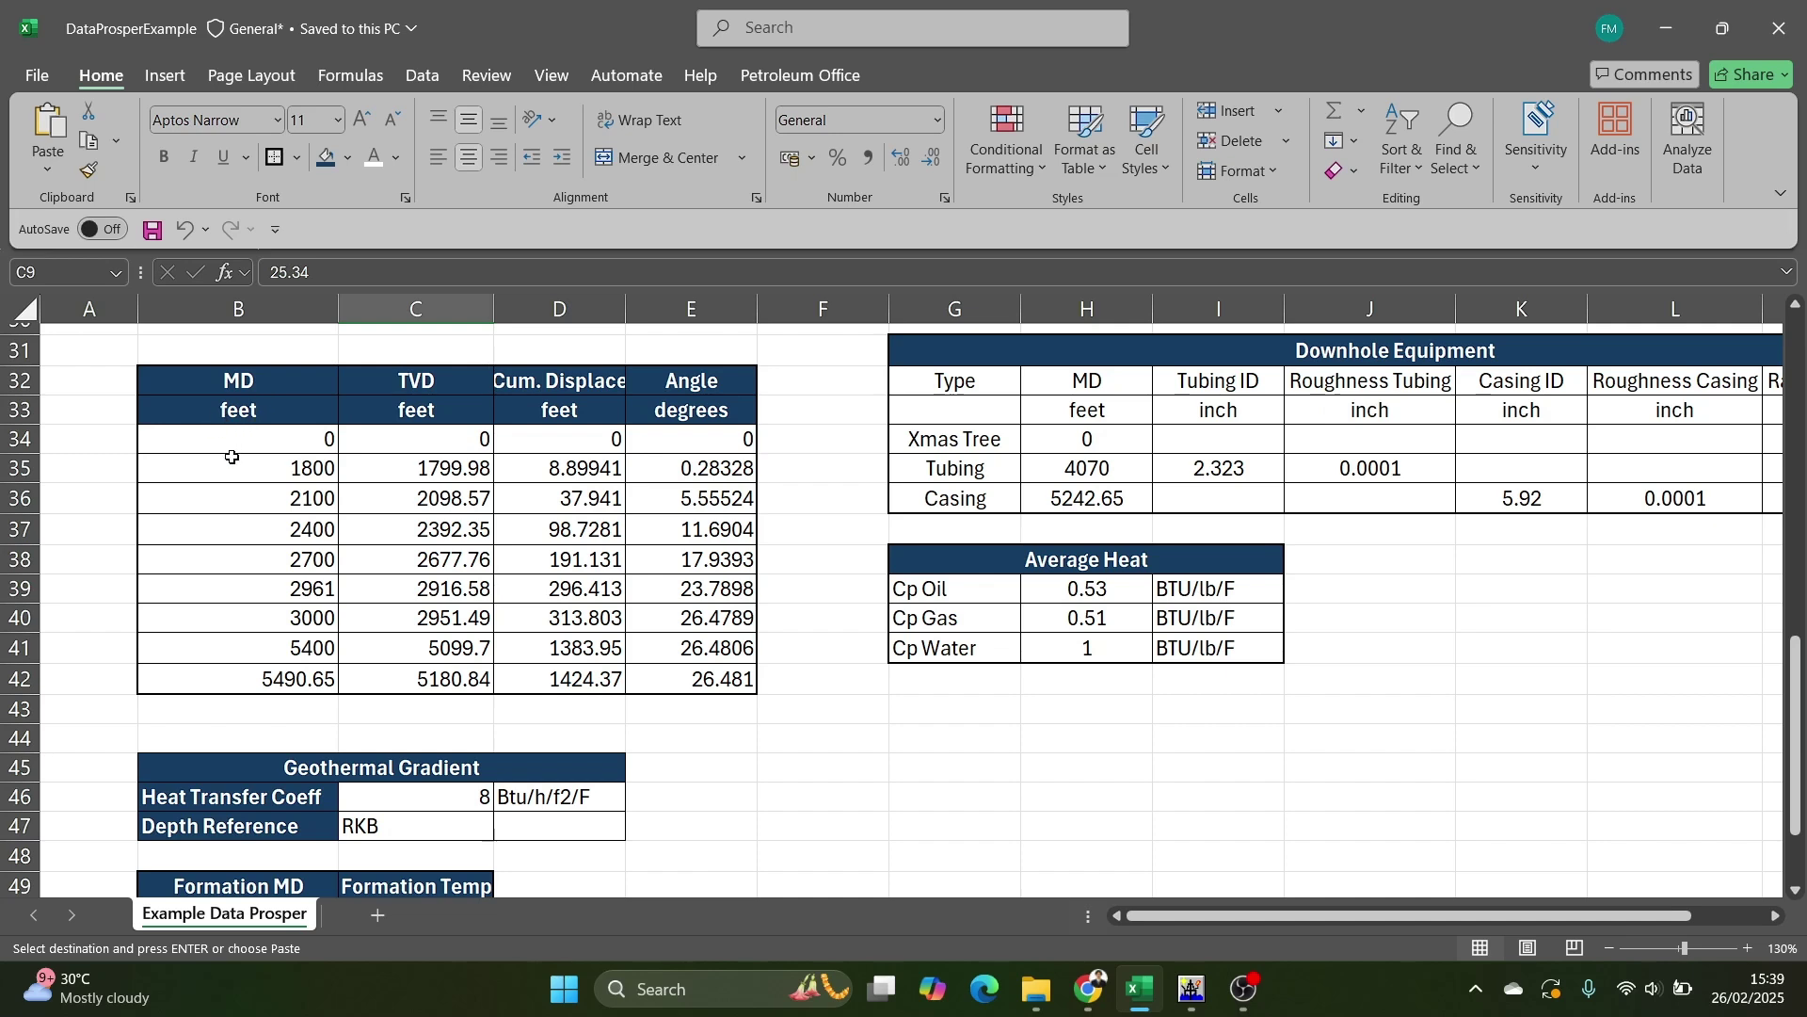
pyautogui.moveTo(262, 446); pyautogui.dragTo(447, 685)
pyautogui.hotkey('ctrl', 'c')
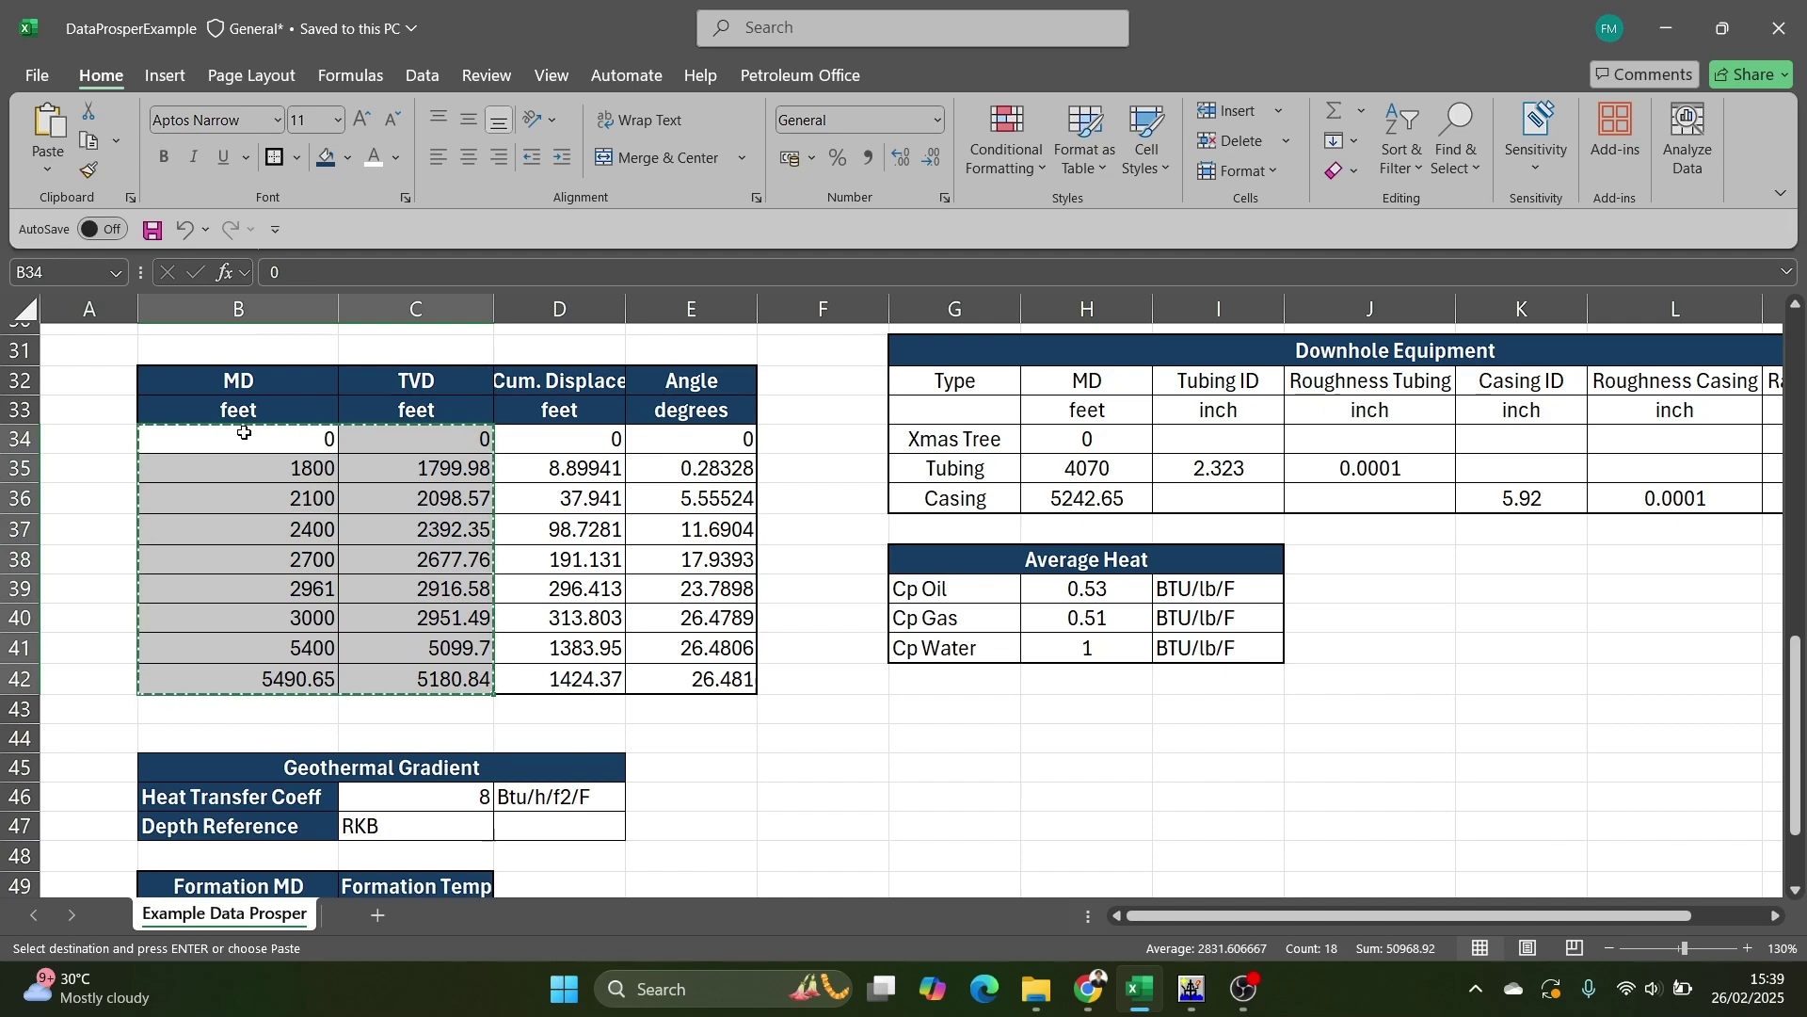
pyautogui.hotkey('alt', 'Tab')
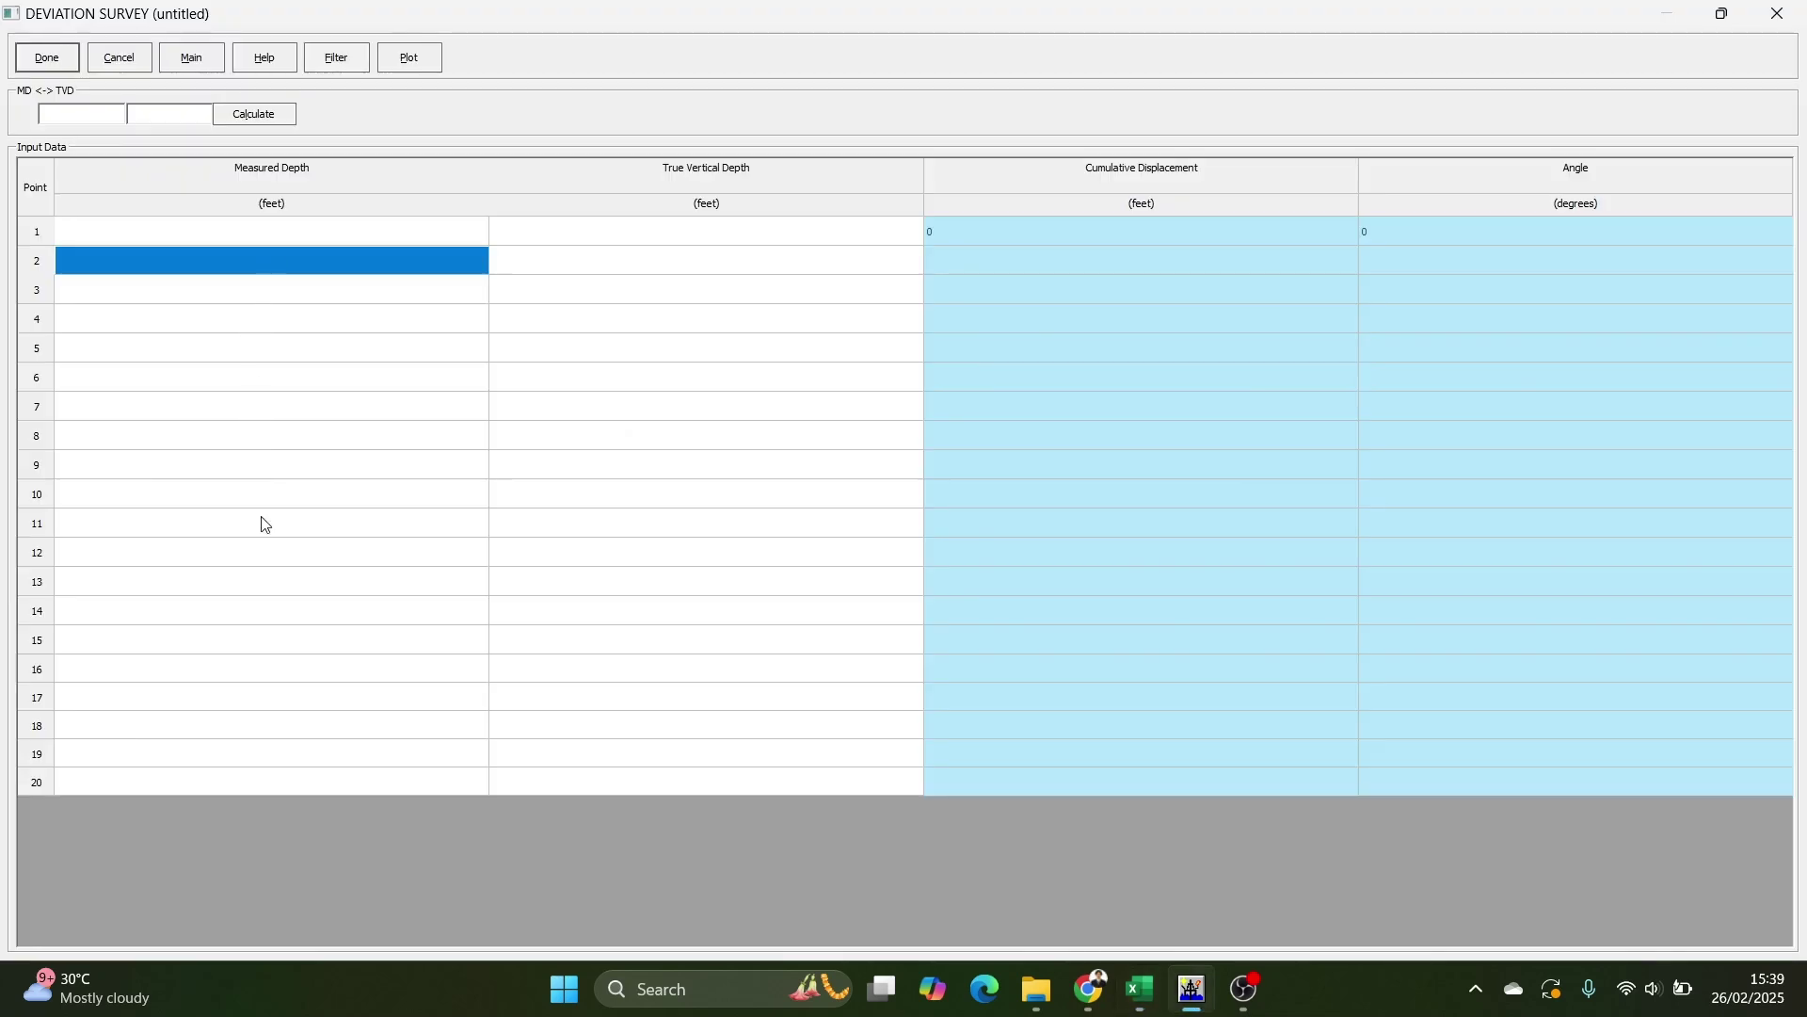
pyautogui.click(277, 231)
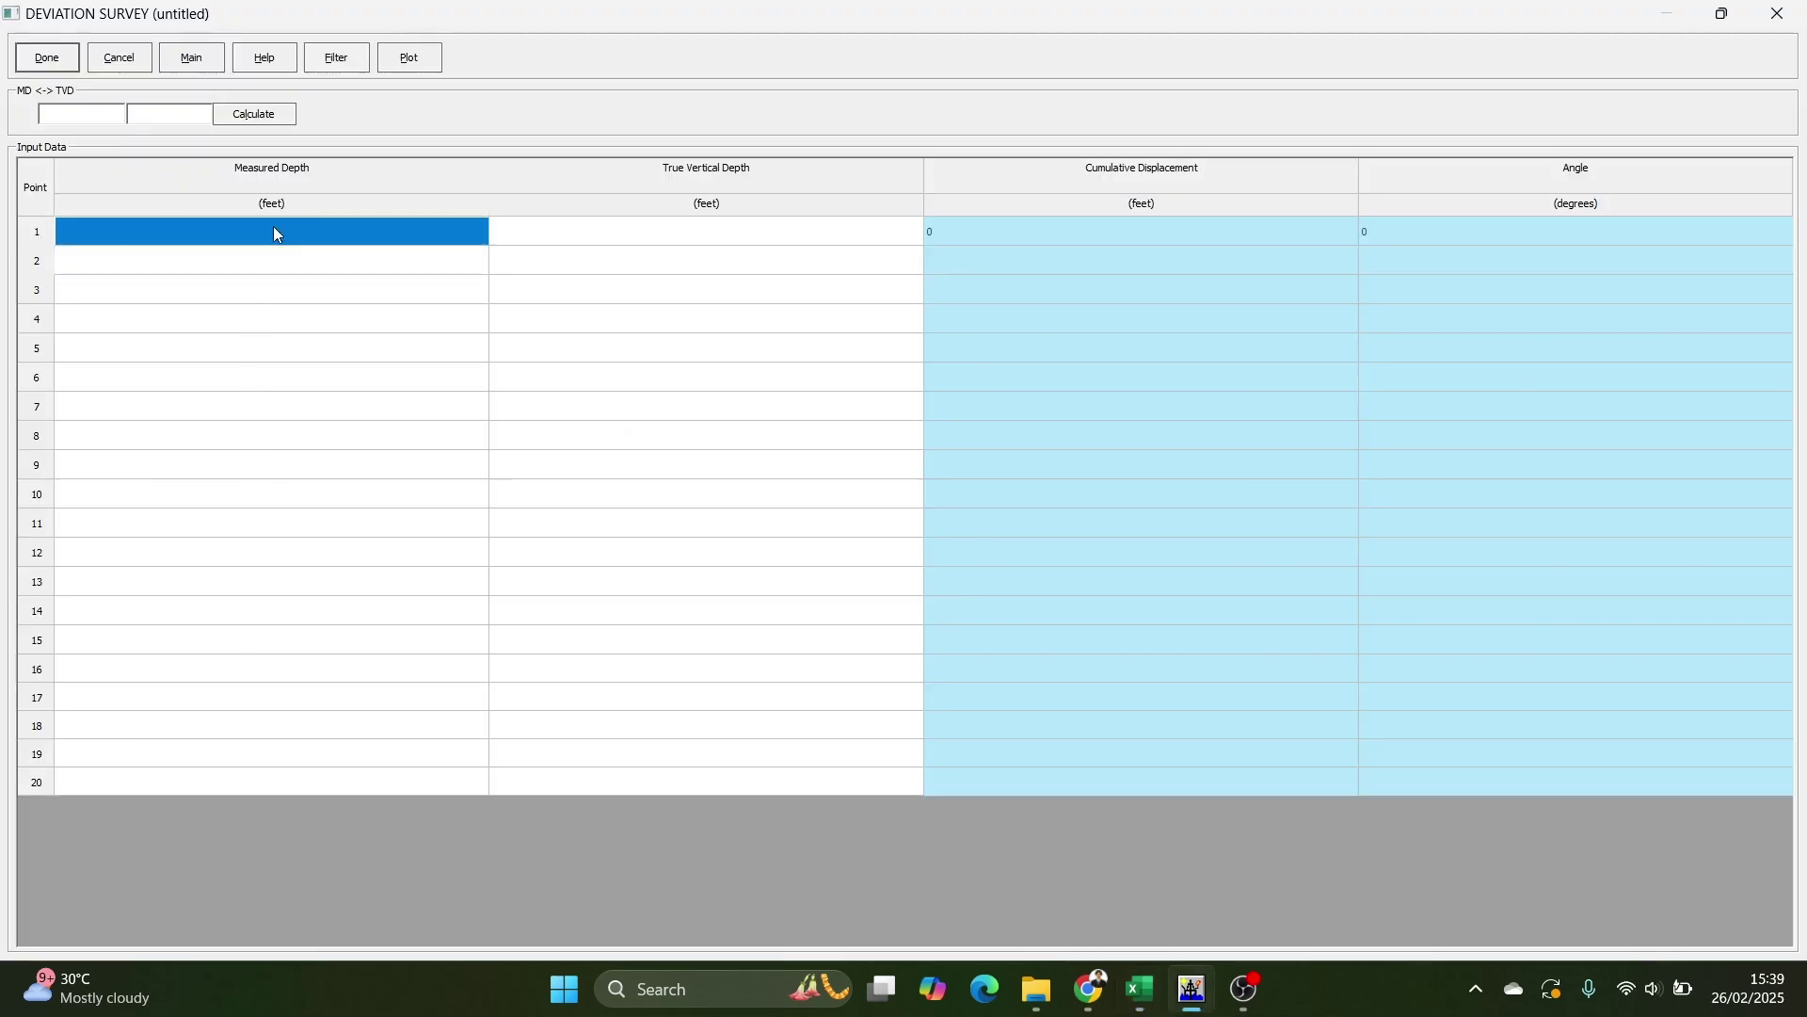
pyautogui.hotkey('ctrl', 'v')
pyautogui.click(670, 577)
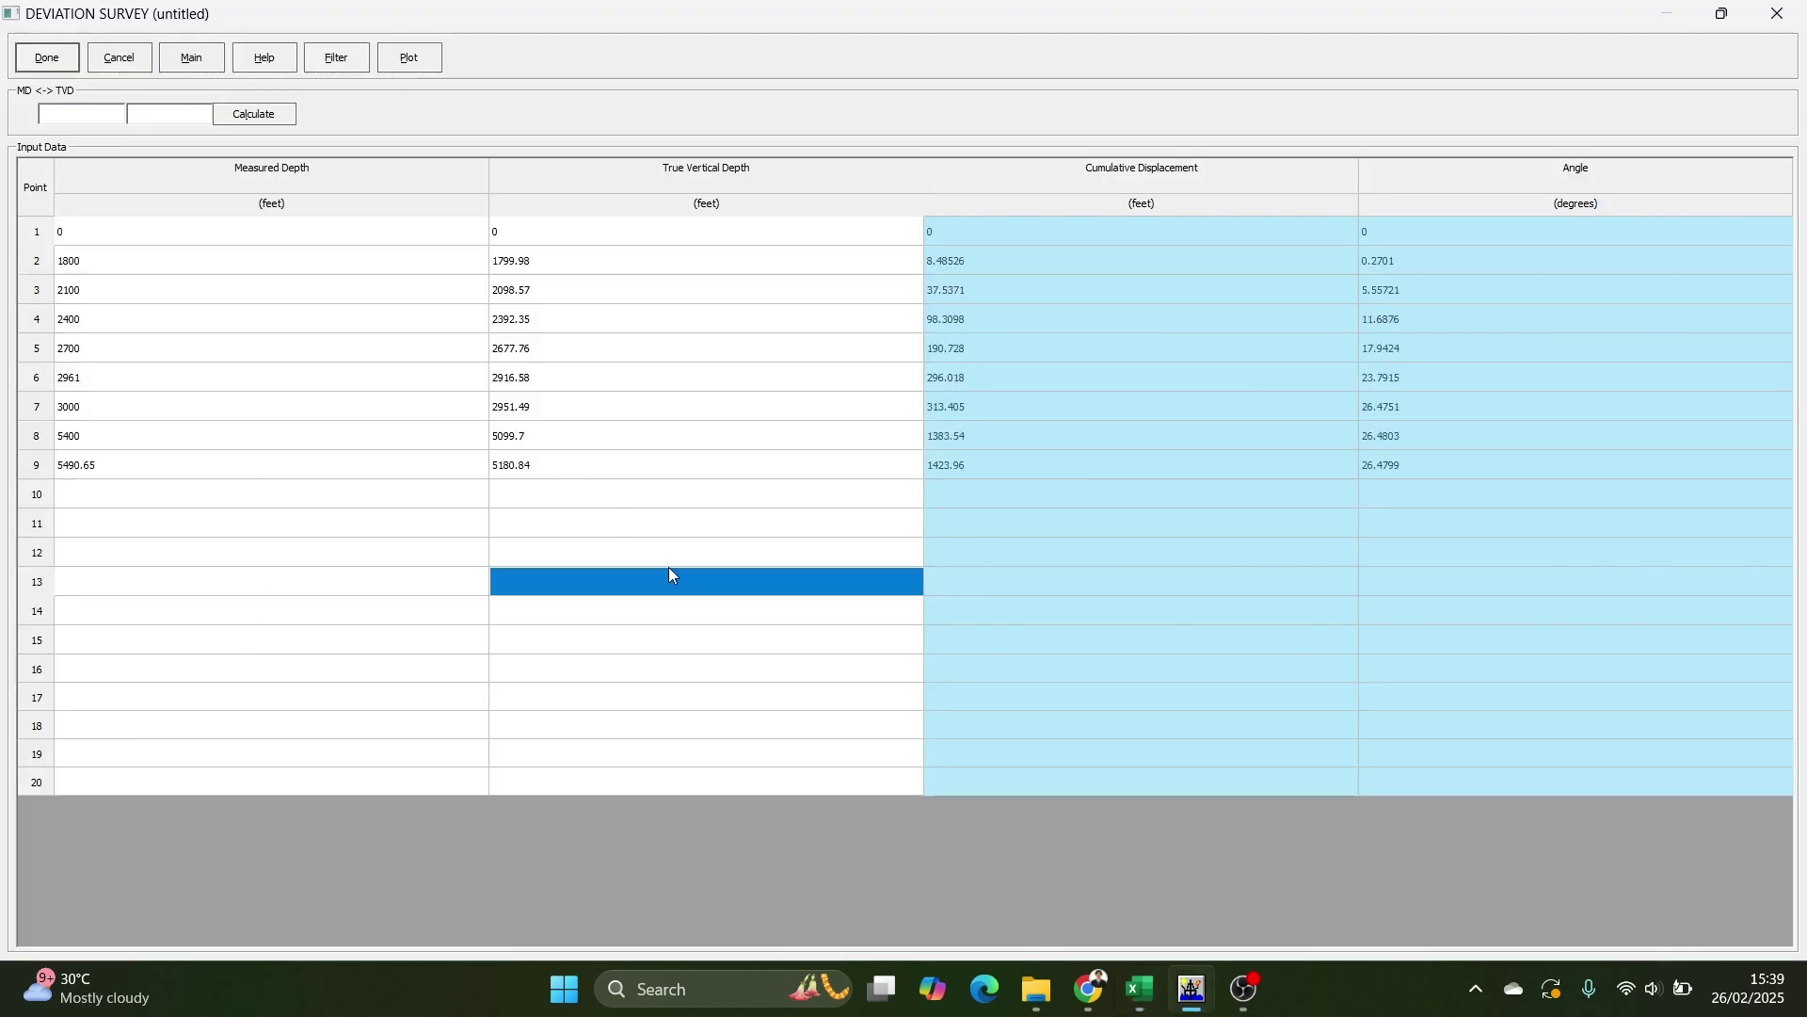
# Compare the calculated cumulative displacement and angle in the deviation survey with the Excel survey table.
pyautogui.click(1320, 440)
pyautogui.click(1499, 455)
pyautogui.click(1145, 553)
pyautogui.hotkey('alt', 'Tab')
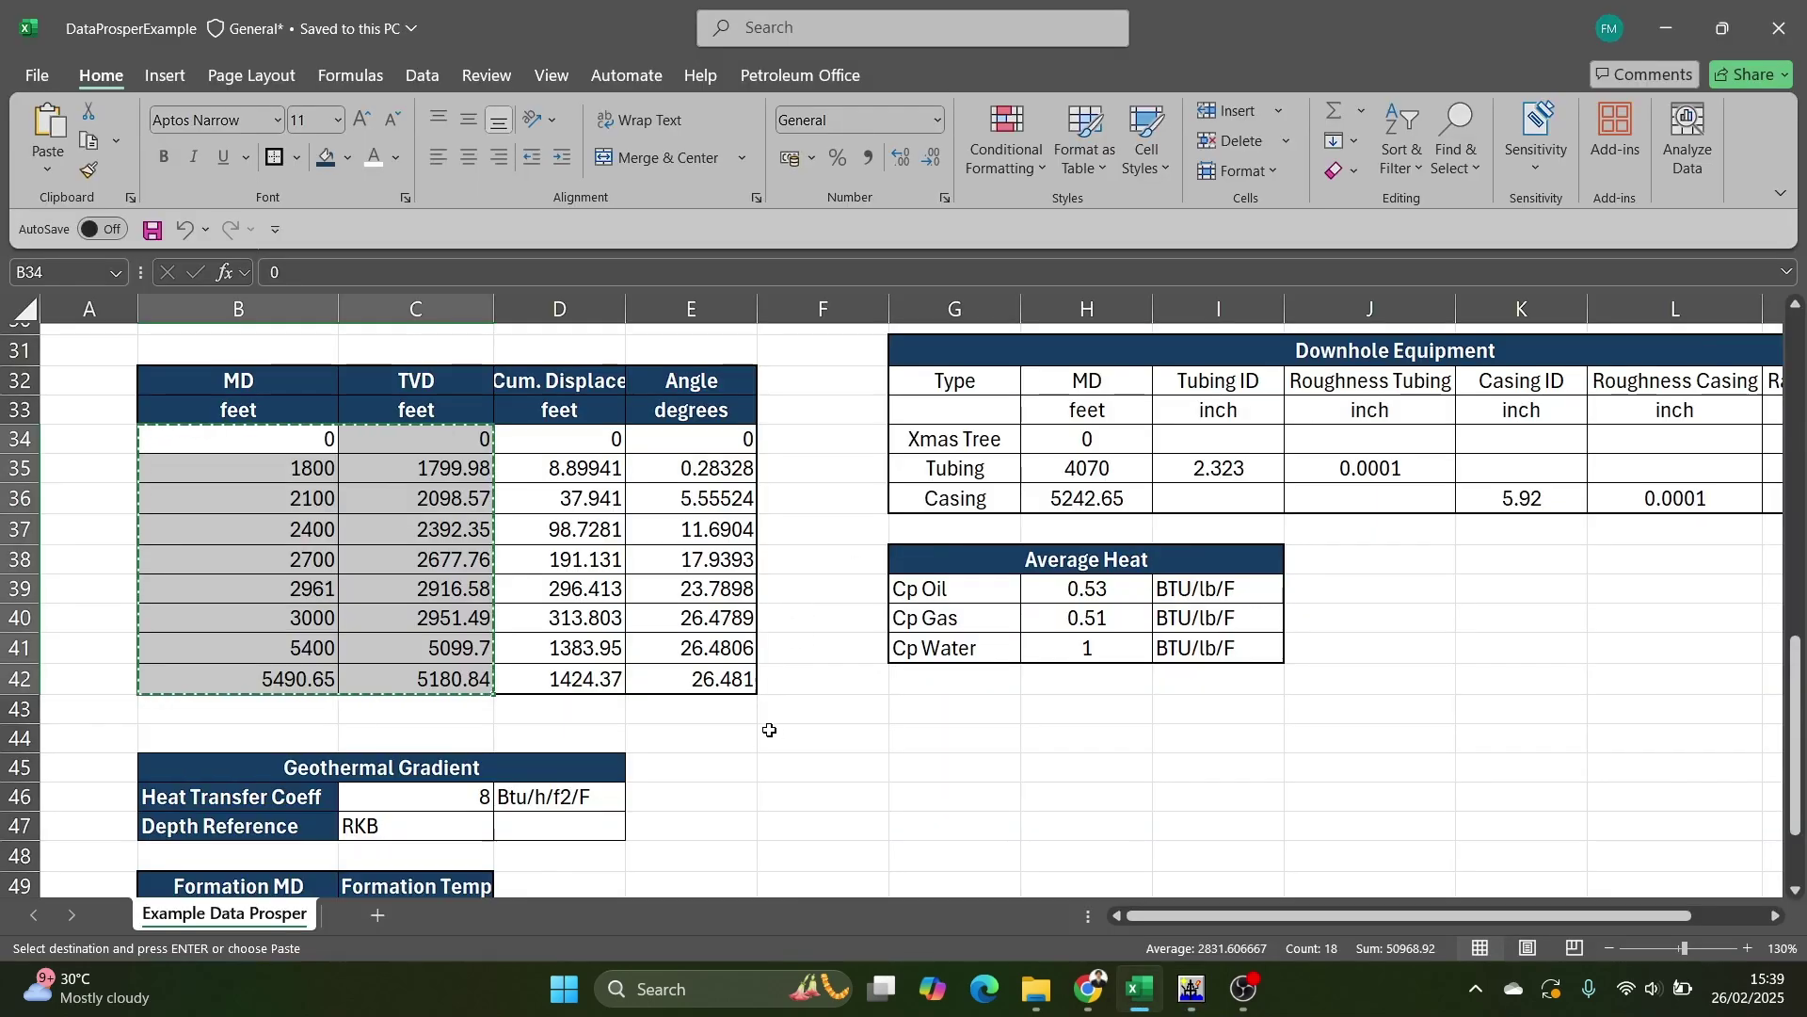
# Calculate the true vertical depth for a measured depth of 2000 ft in the Prosper deviation survey.
pyautogui.hotkey('alt', 'Tab')
pyautogui.hotkey('alt', 'Tab')
pyautogui.click(819, 738)
pyautogui.hotkey('alt', 'Tab')
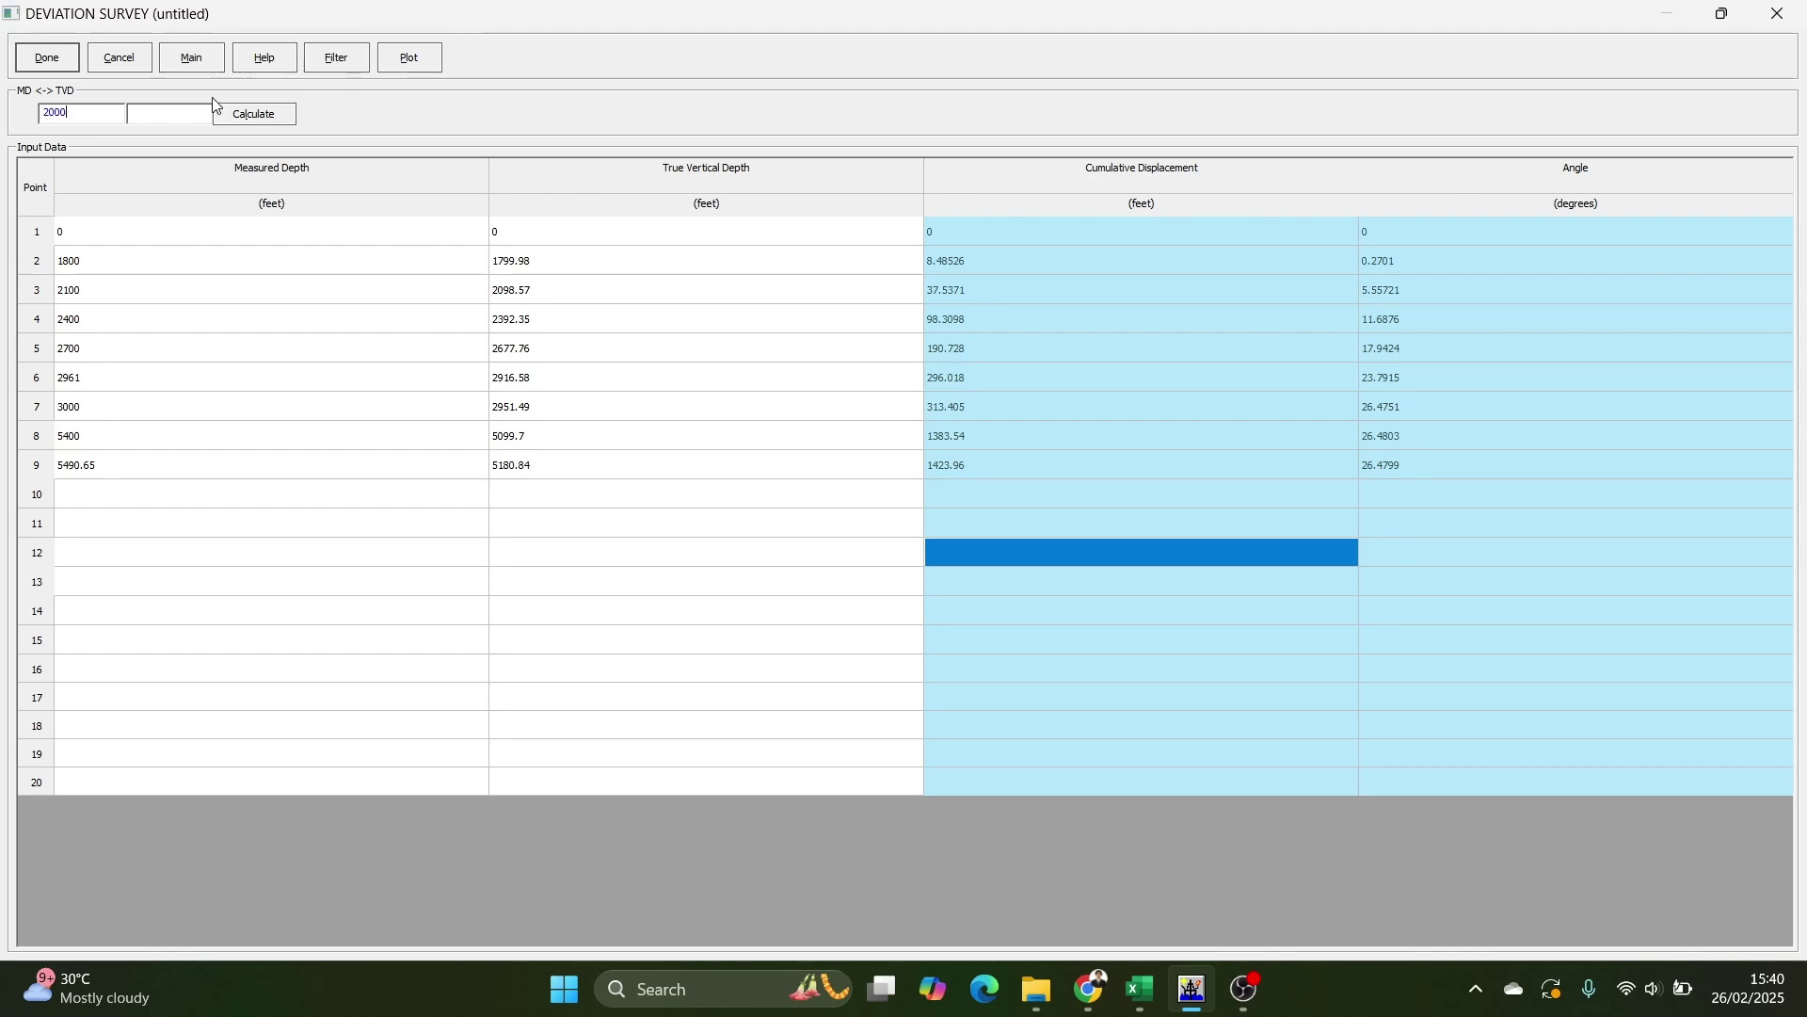
pyautogui.click(251, 119)
# Calculate the true vertical depth for a measured depth of 1800 ft and accept the deviation survey.
pyautogui.press('Tab')
pyautogui.write('1')
pyautogui.press('Return')
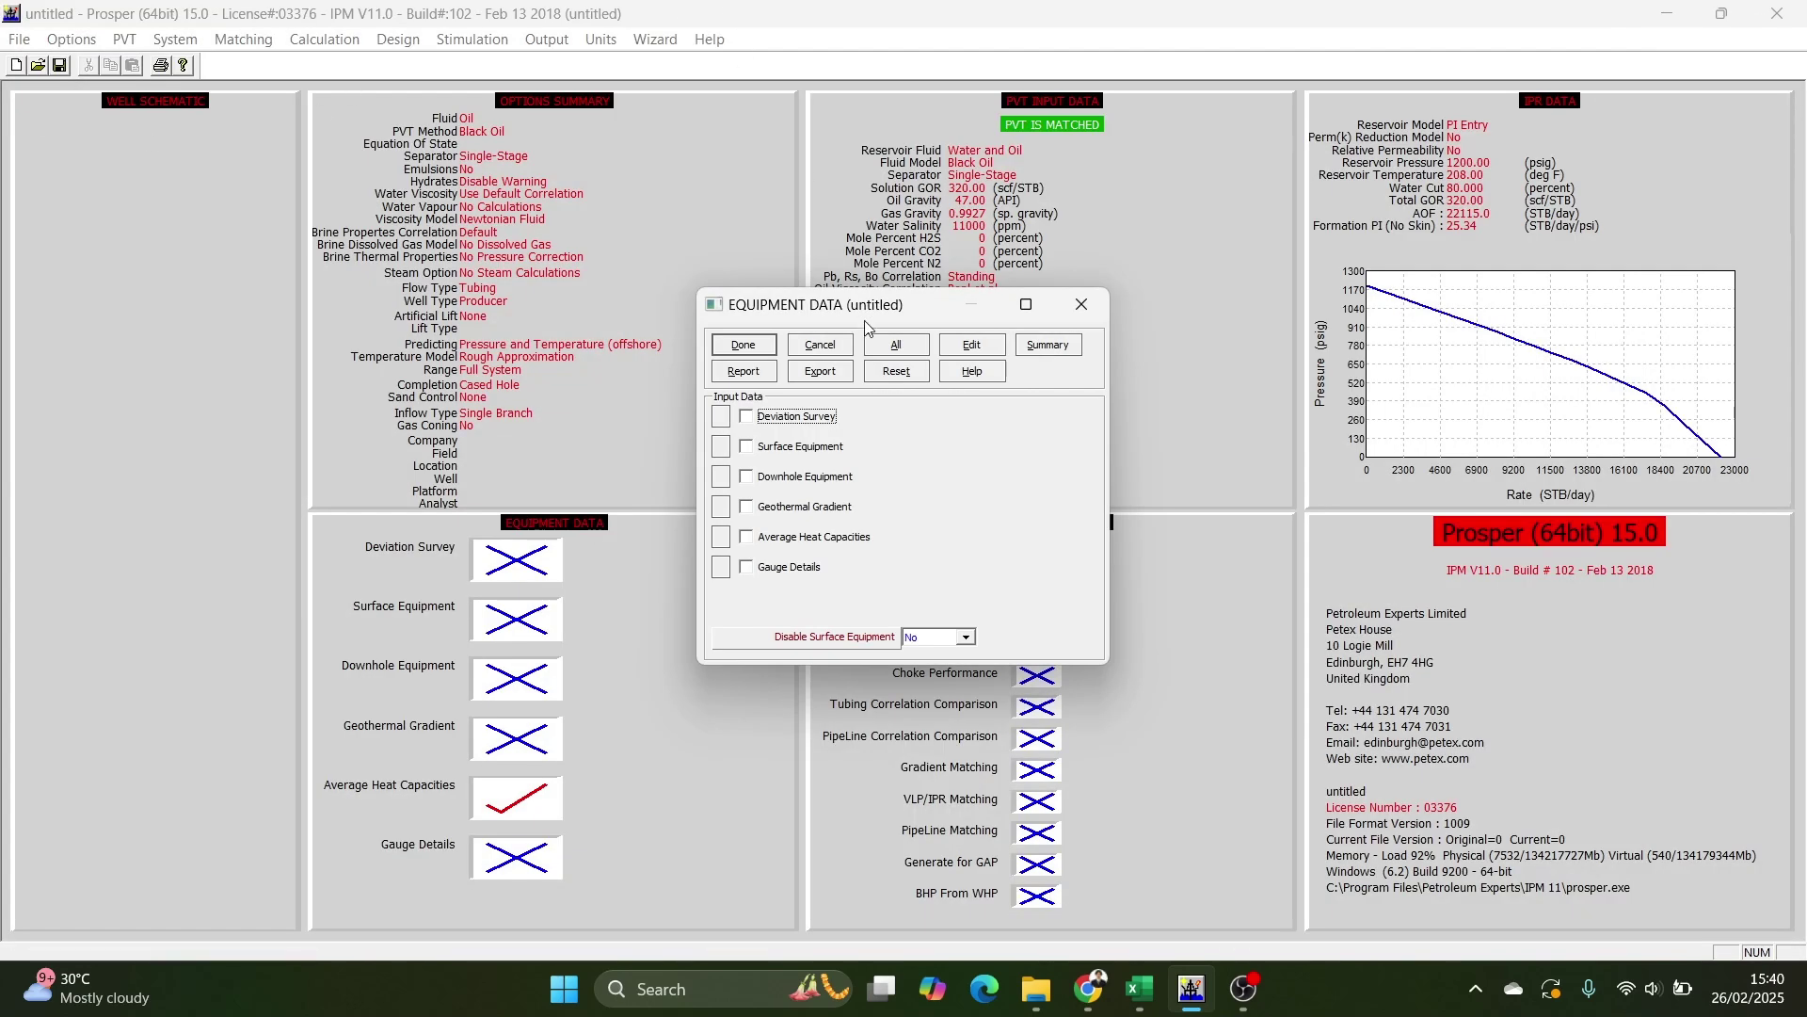
pyautogui.click(721, 417)
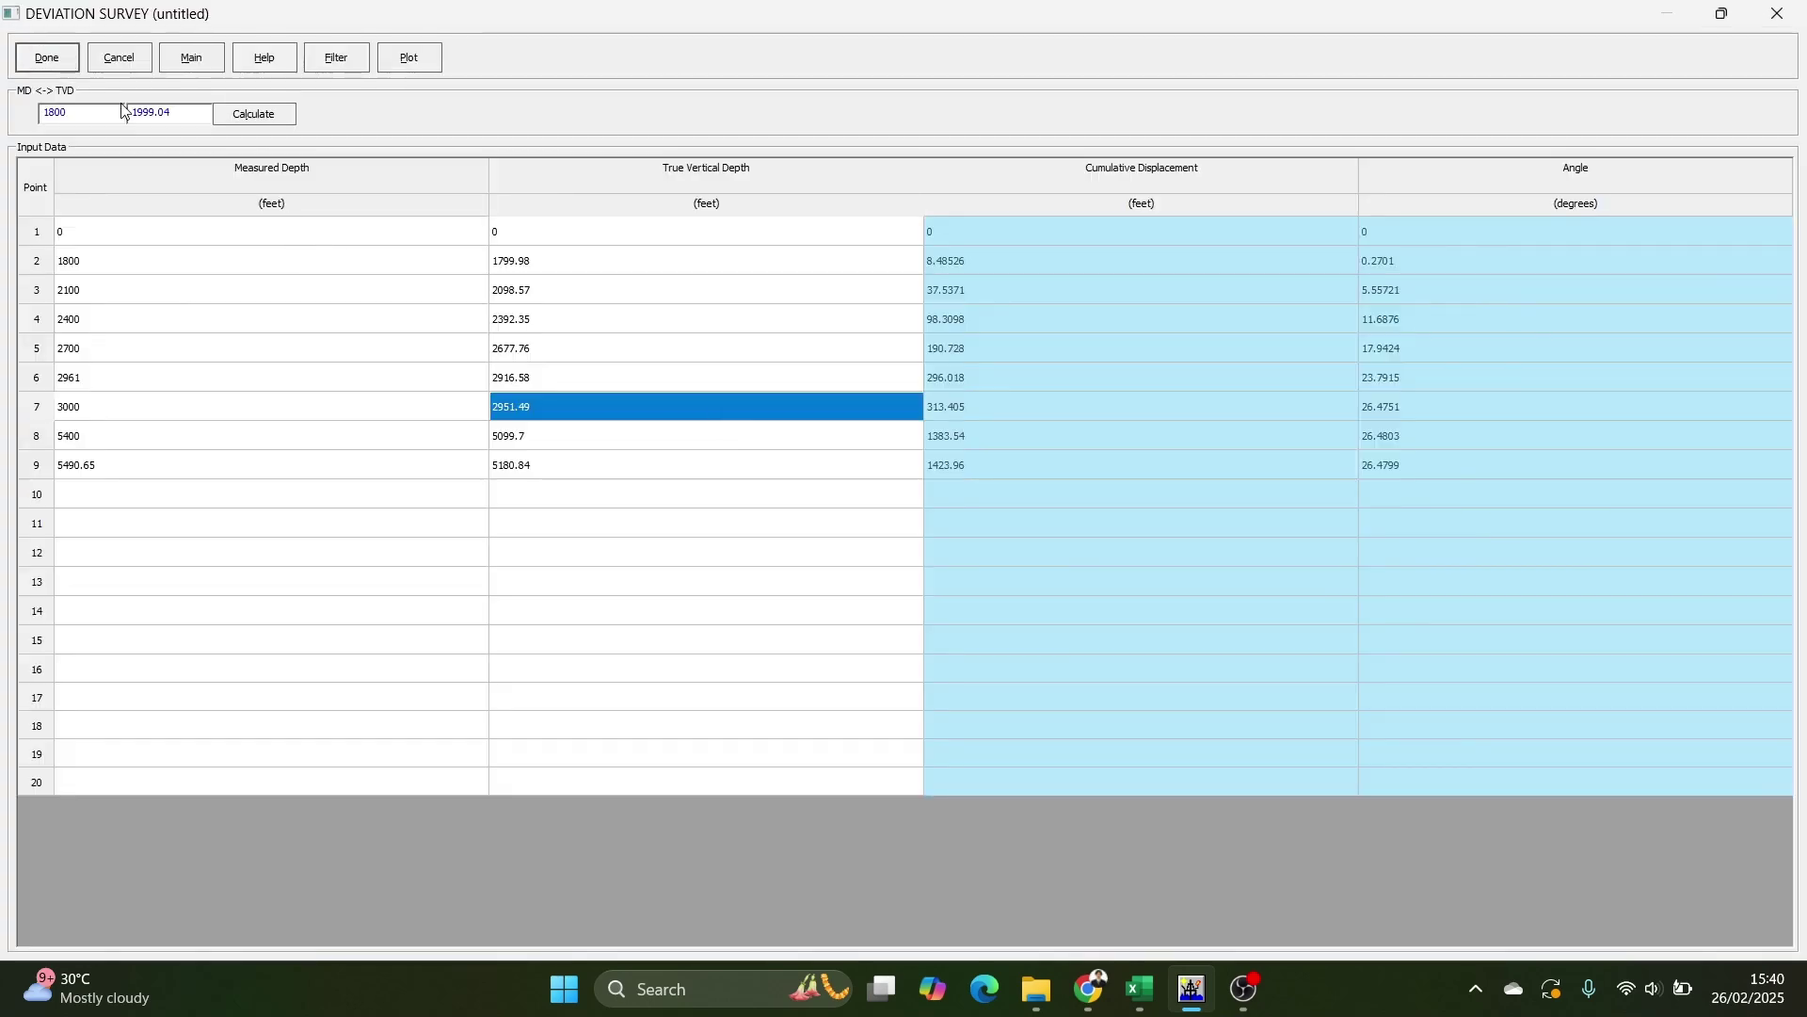
pyautogui.click(236, 119)
pyautogui.click(47, 57)
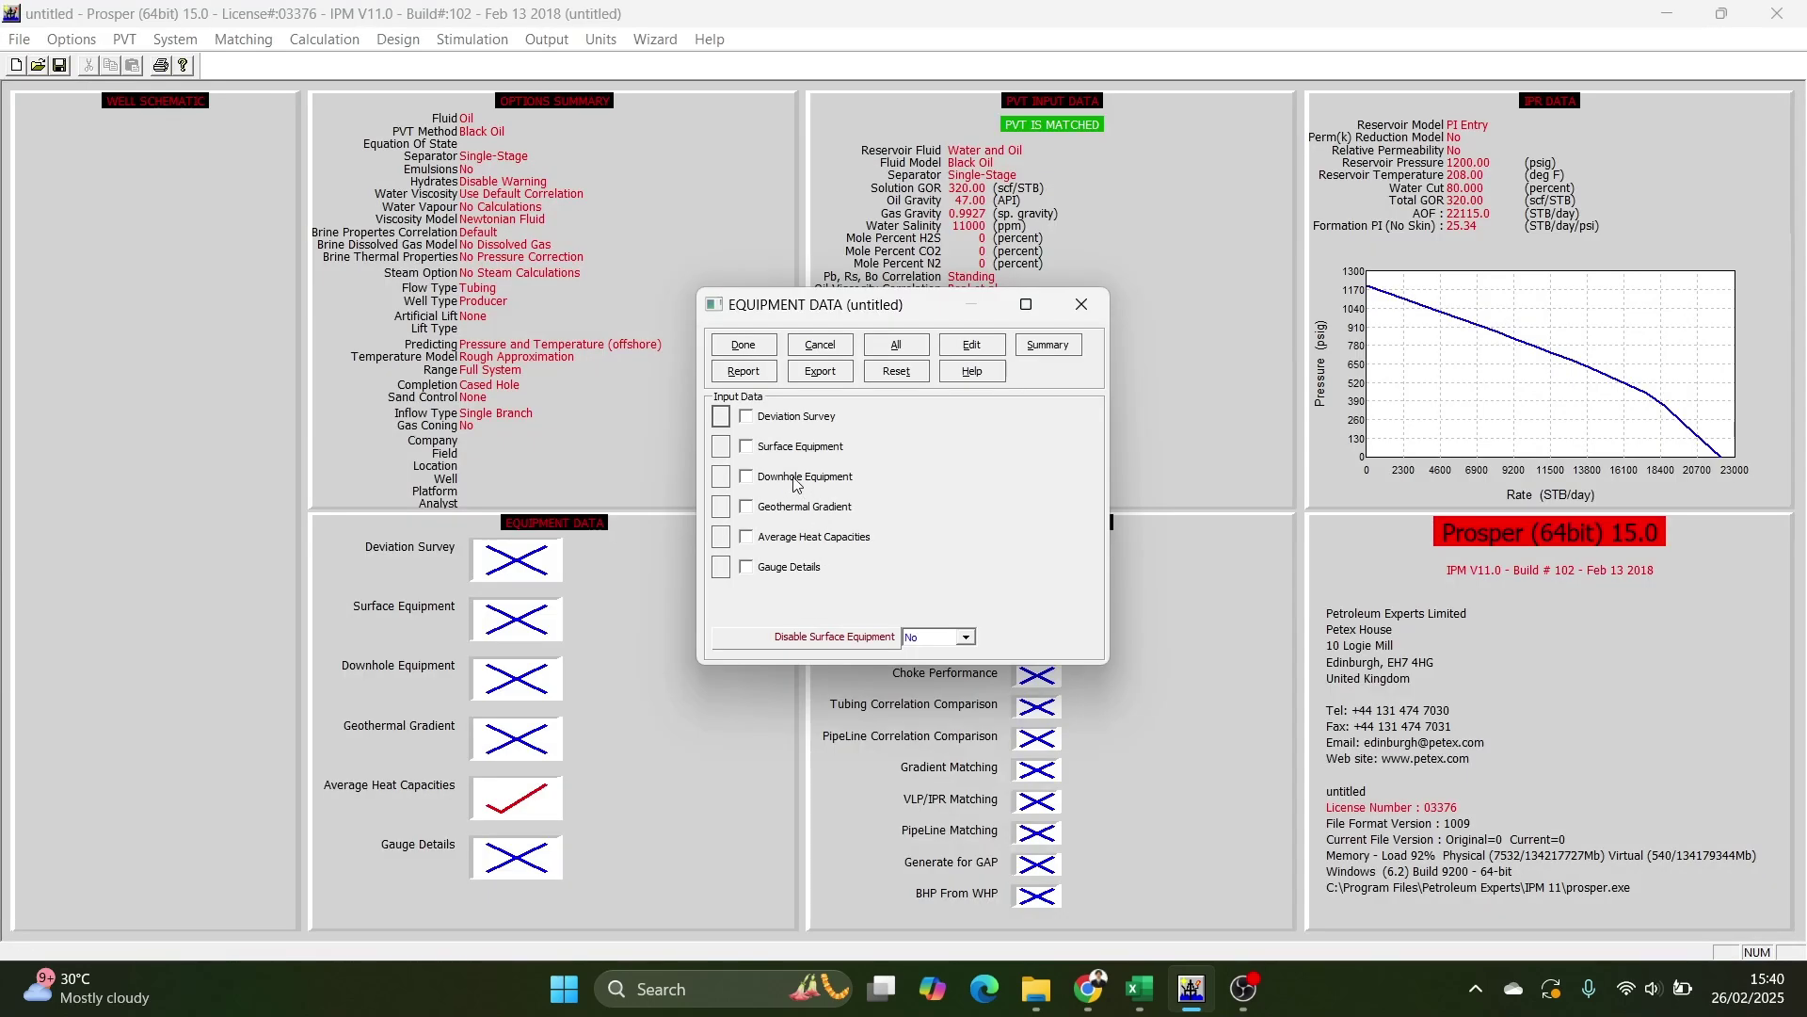
# Open the Downhole Equipment data in Prosper and check it against the full Downhole Equipment table in the Excel workbook.
pyautogui.click(721, 477)
pyautogui.click(410, 219)
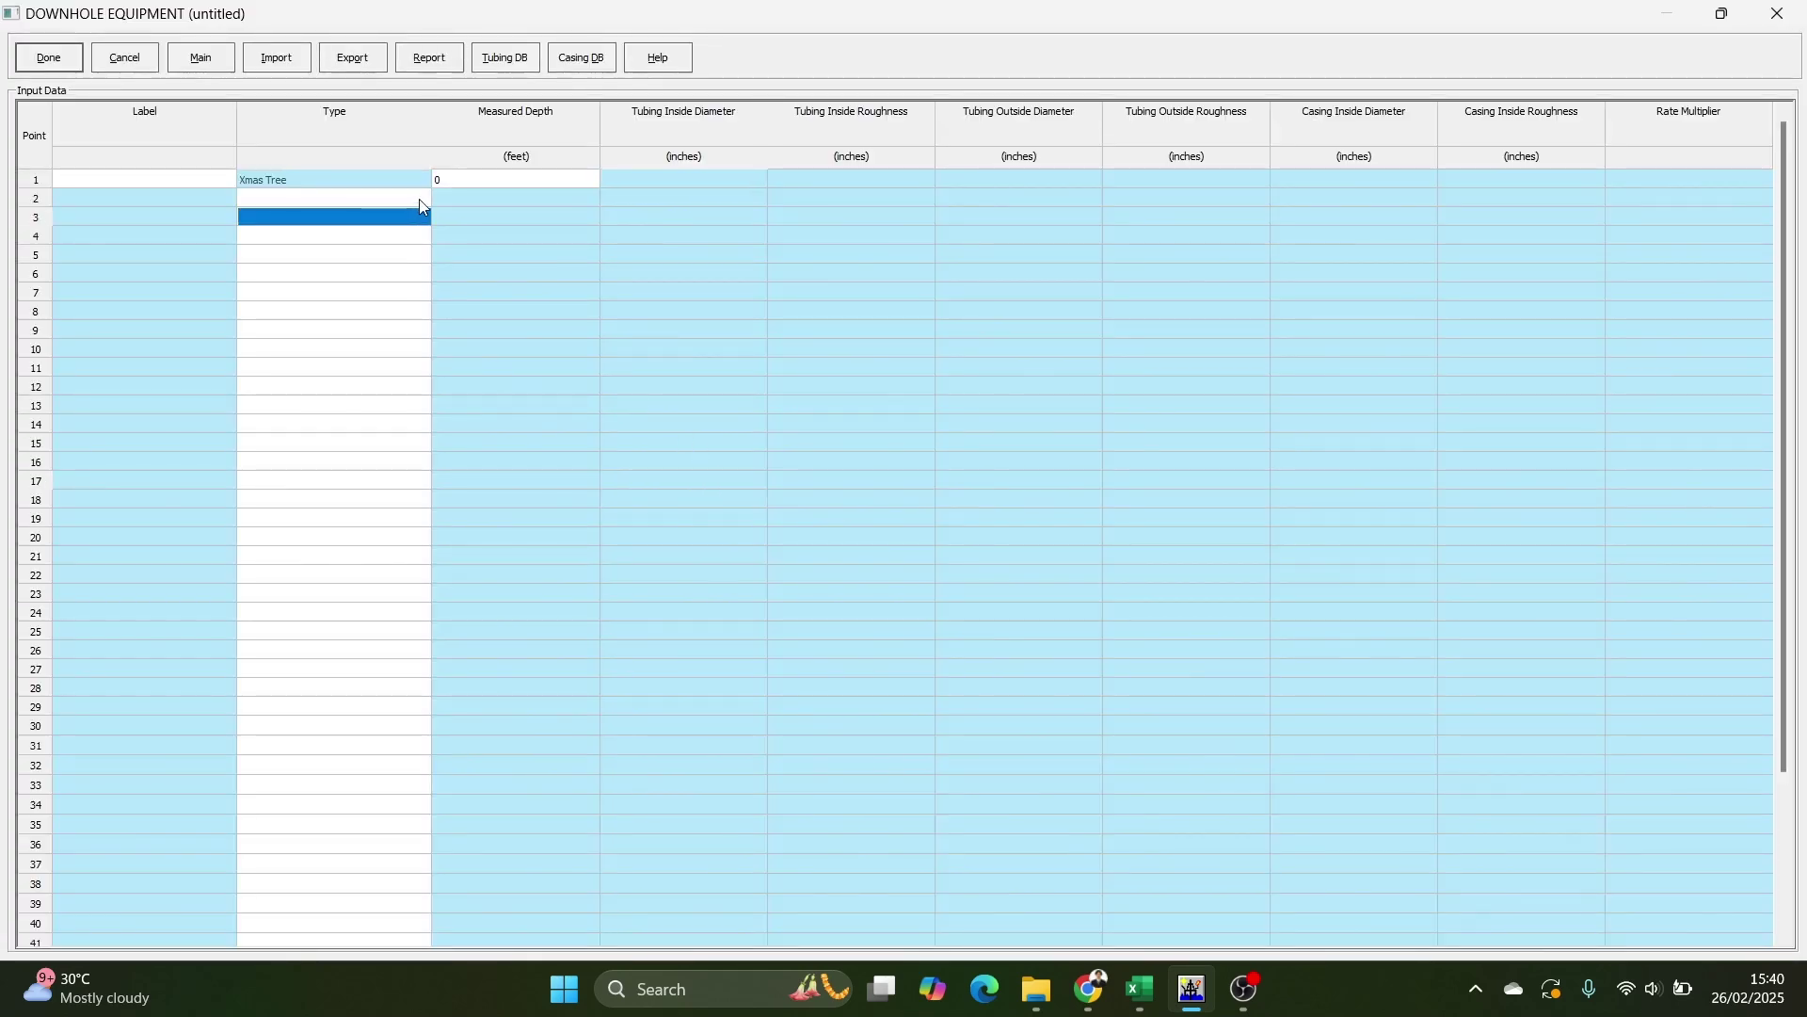
pyautogui.click(420, 197)
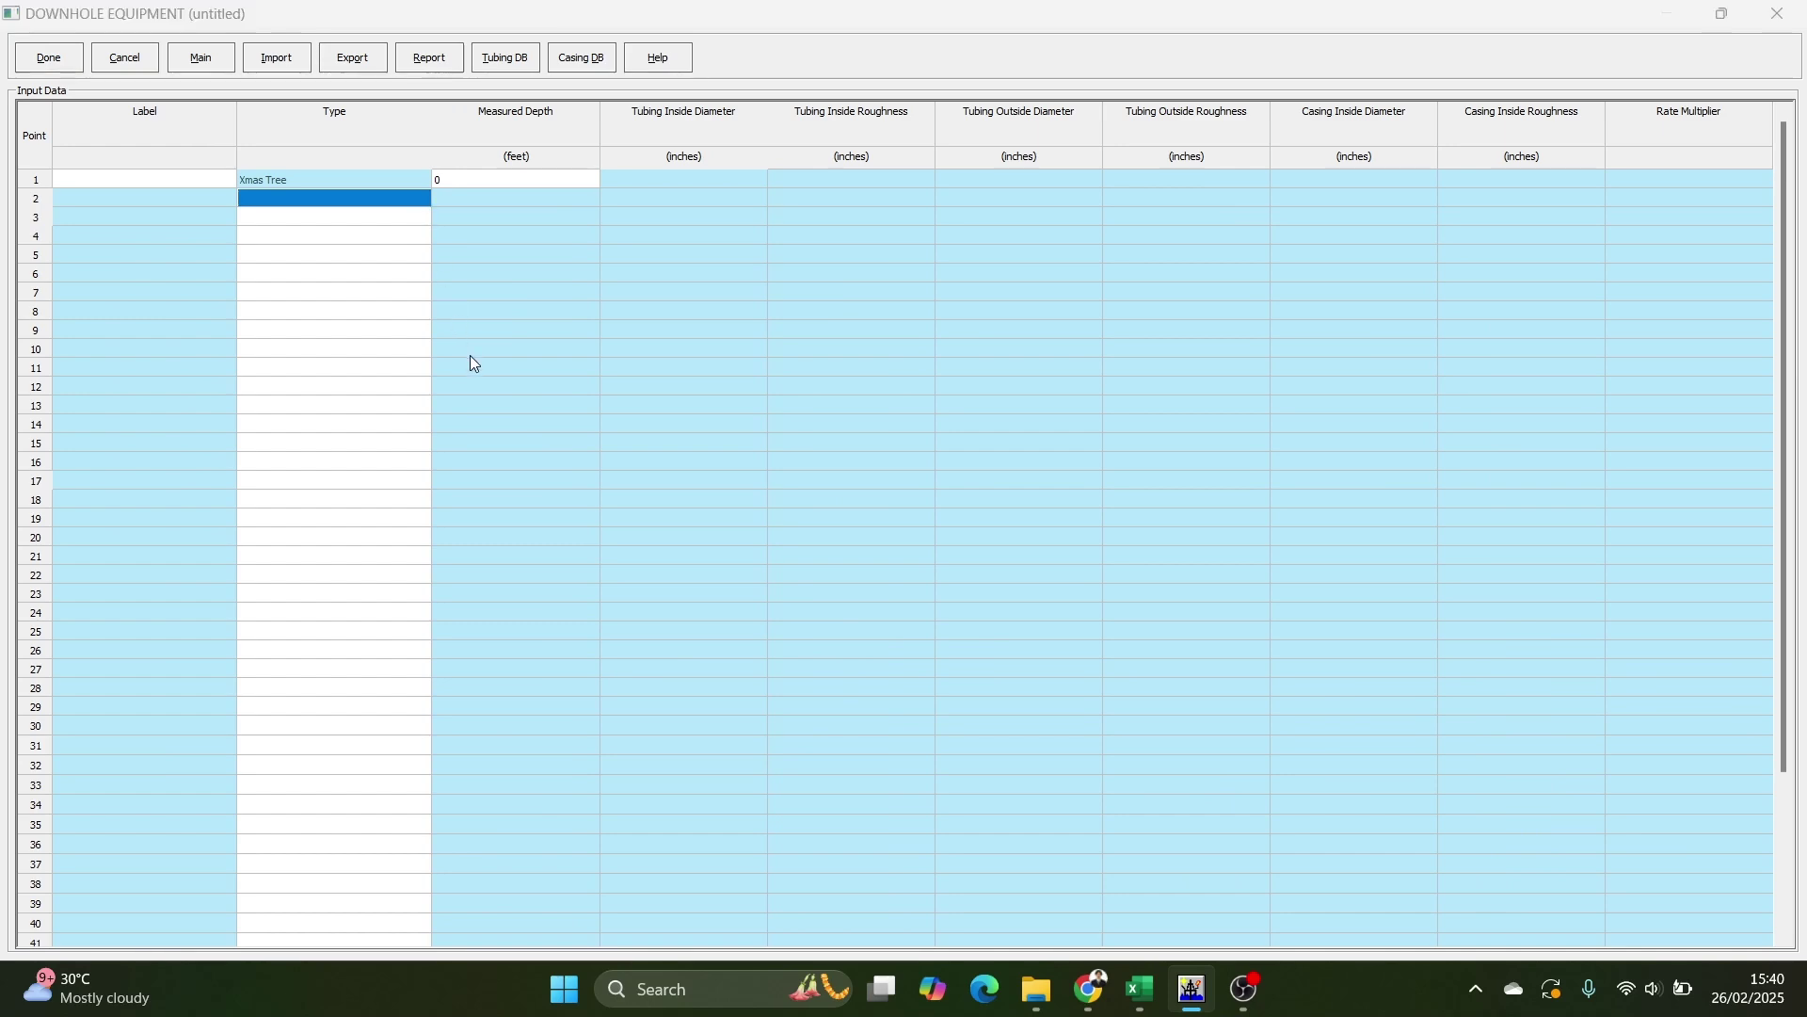
pyautogui.hotkey('alt', 'Tab')
pyautogui.scroll(-2, 950, 702)
pyautogui.scroll(4, 1247, 659)
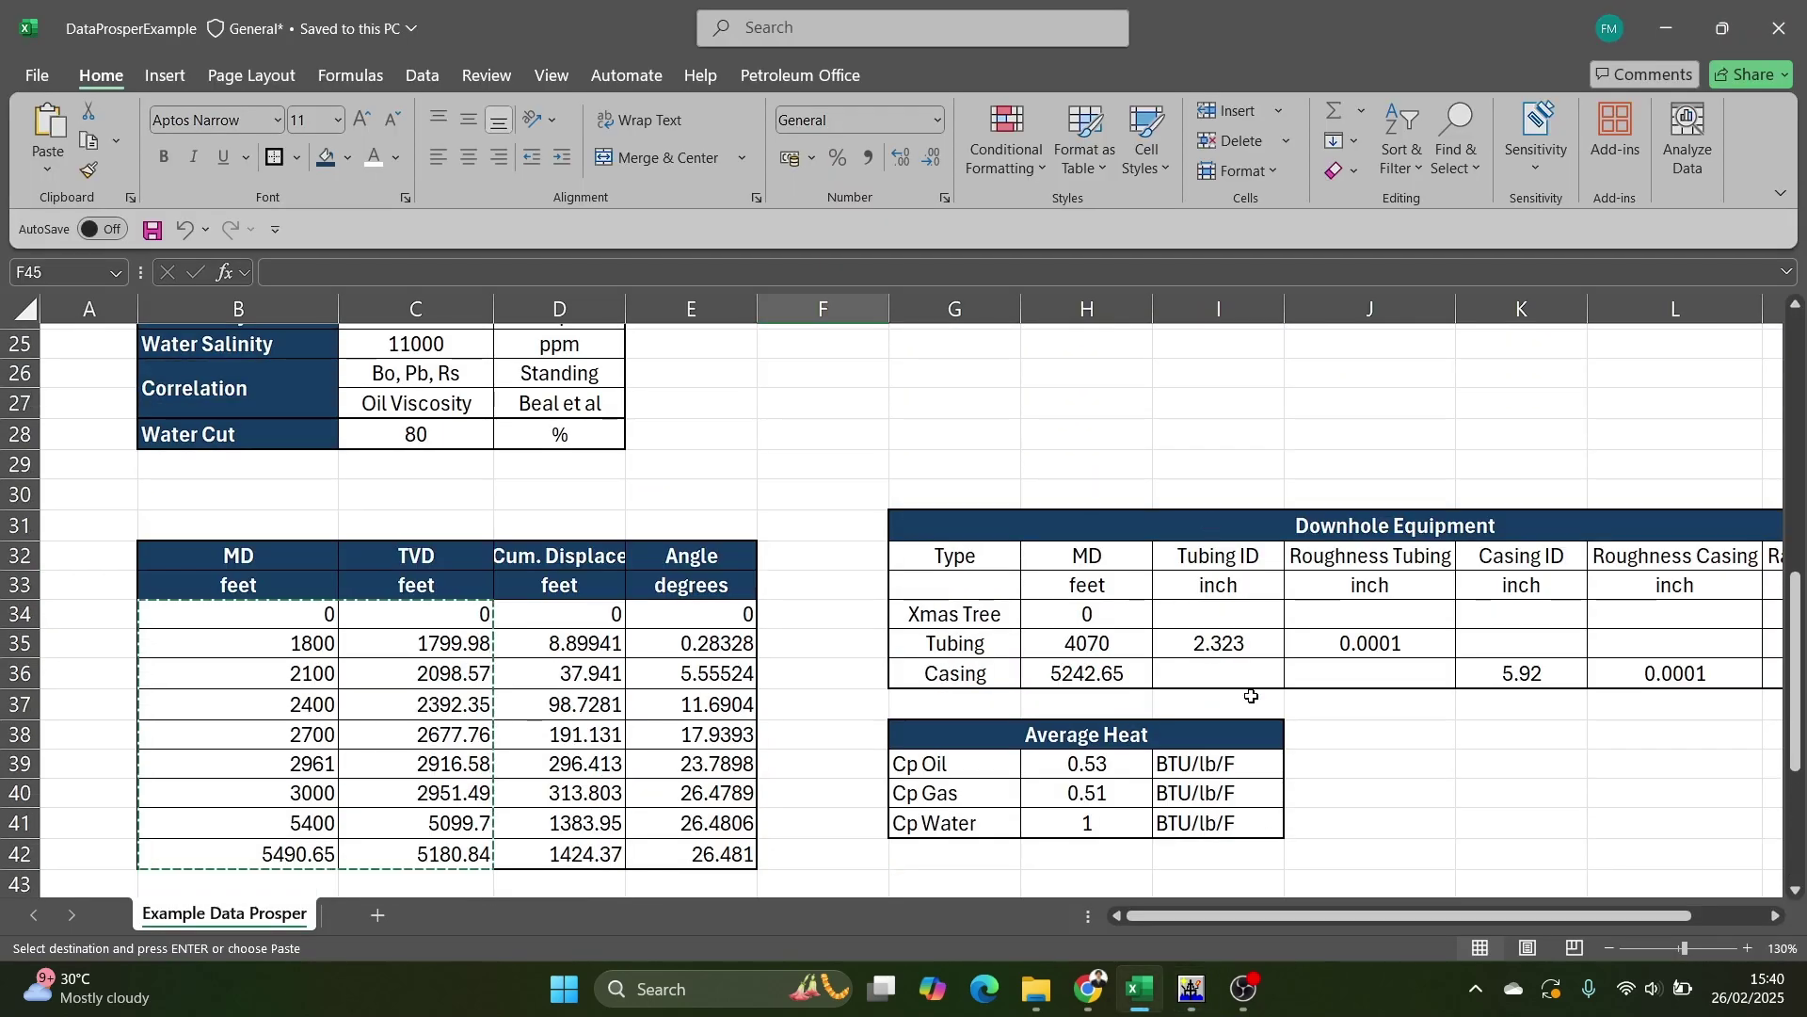
pyautogui.moveTo(1306, 917); pyautogui.dragTo(1474, 902)
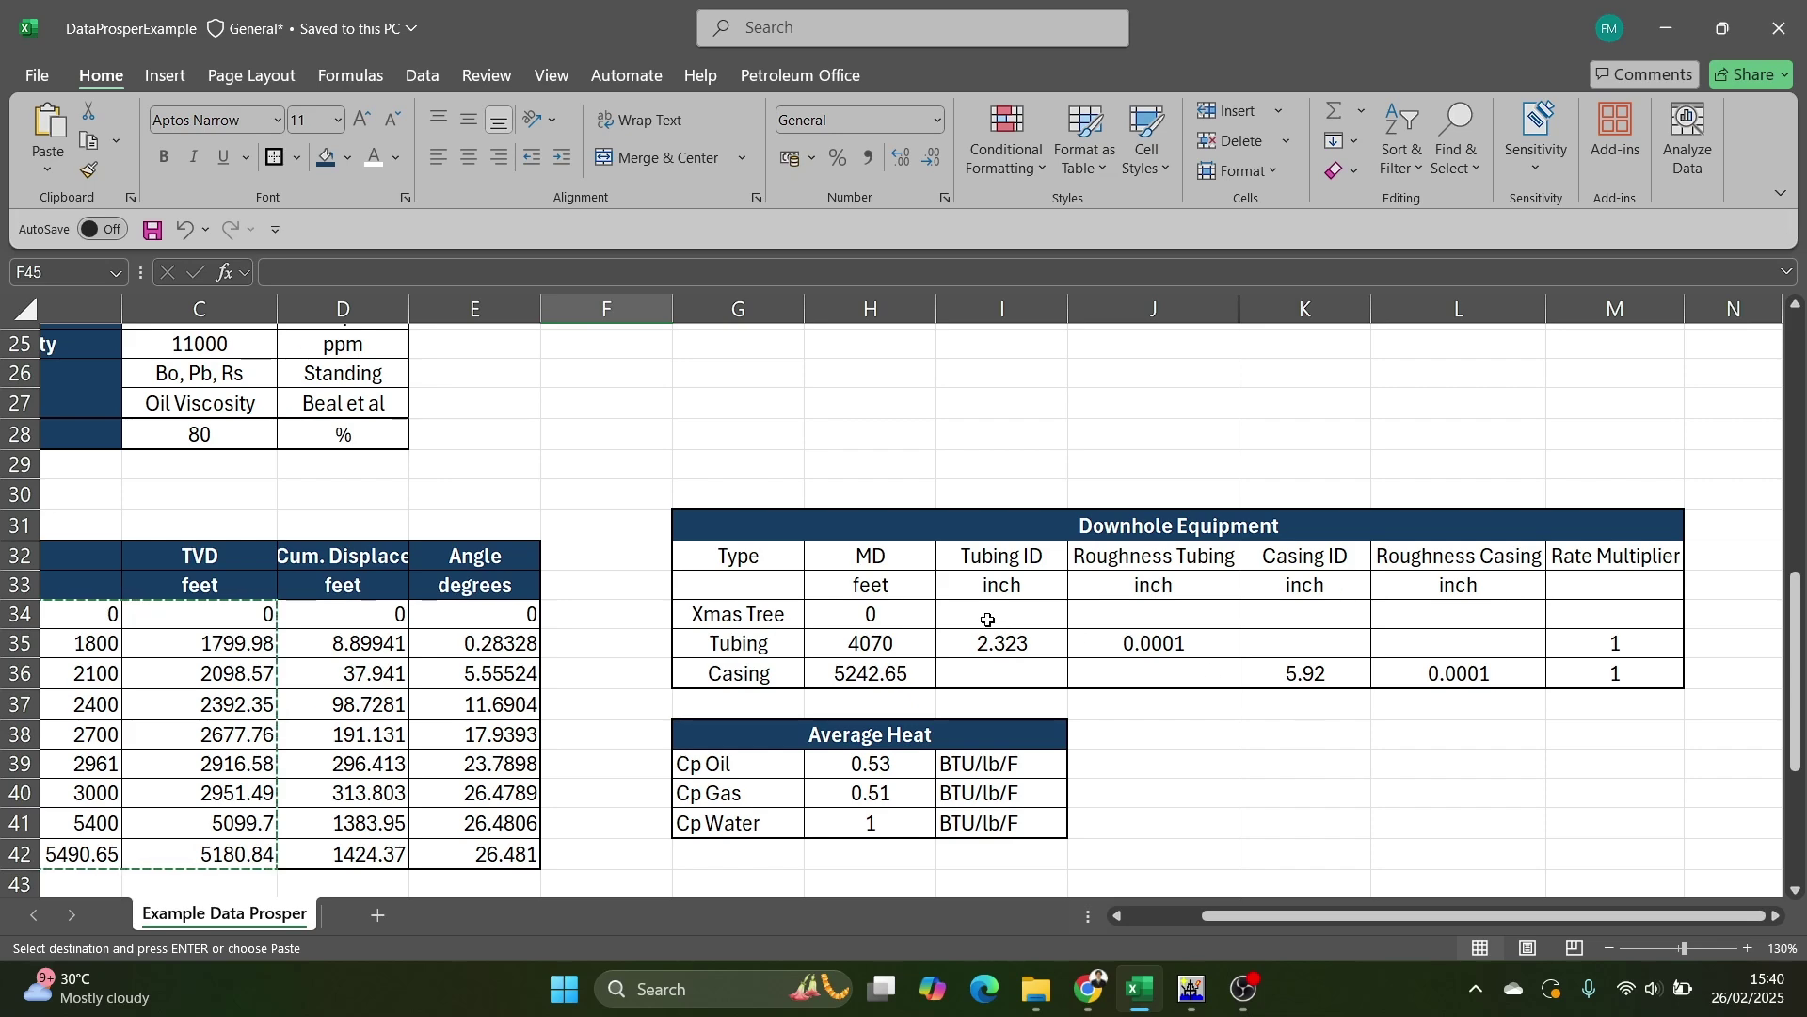
pyautogui.press('alt')
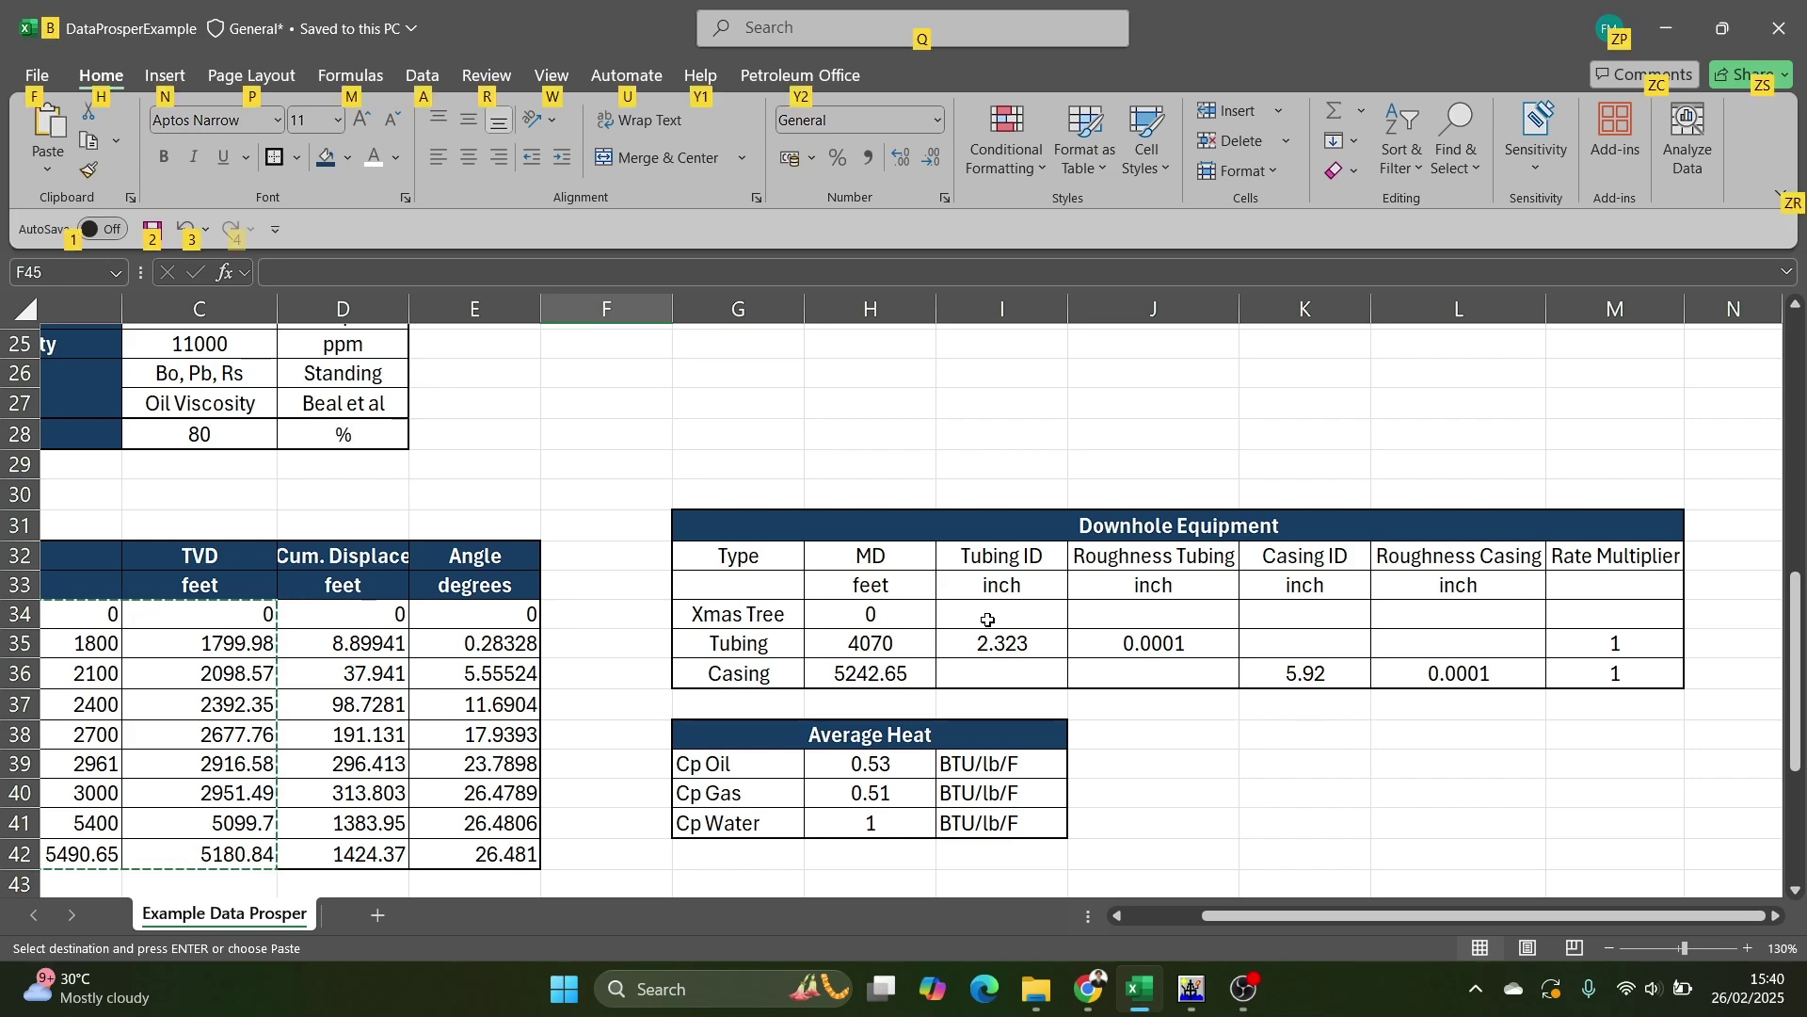
pyautogui.hotkey('alt', 'Tab')
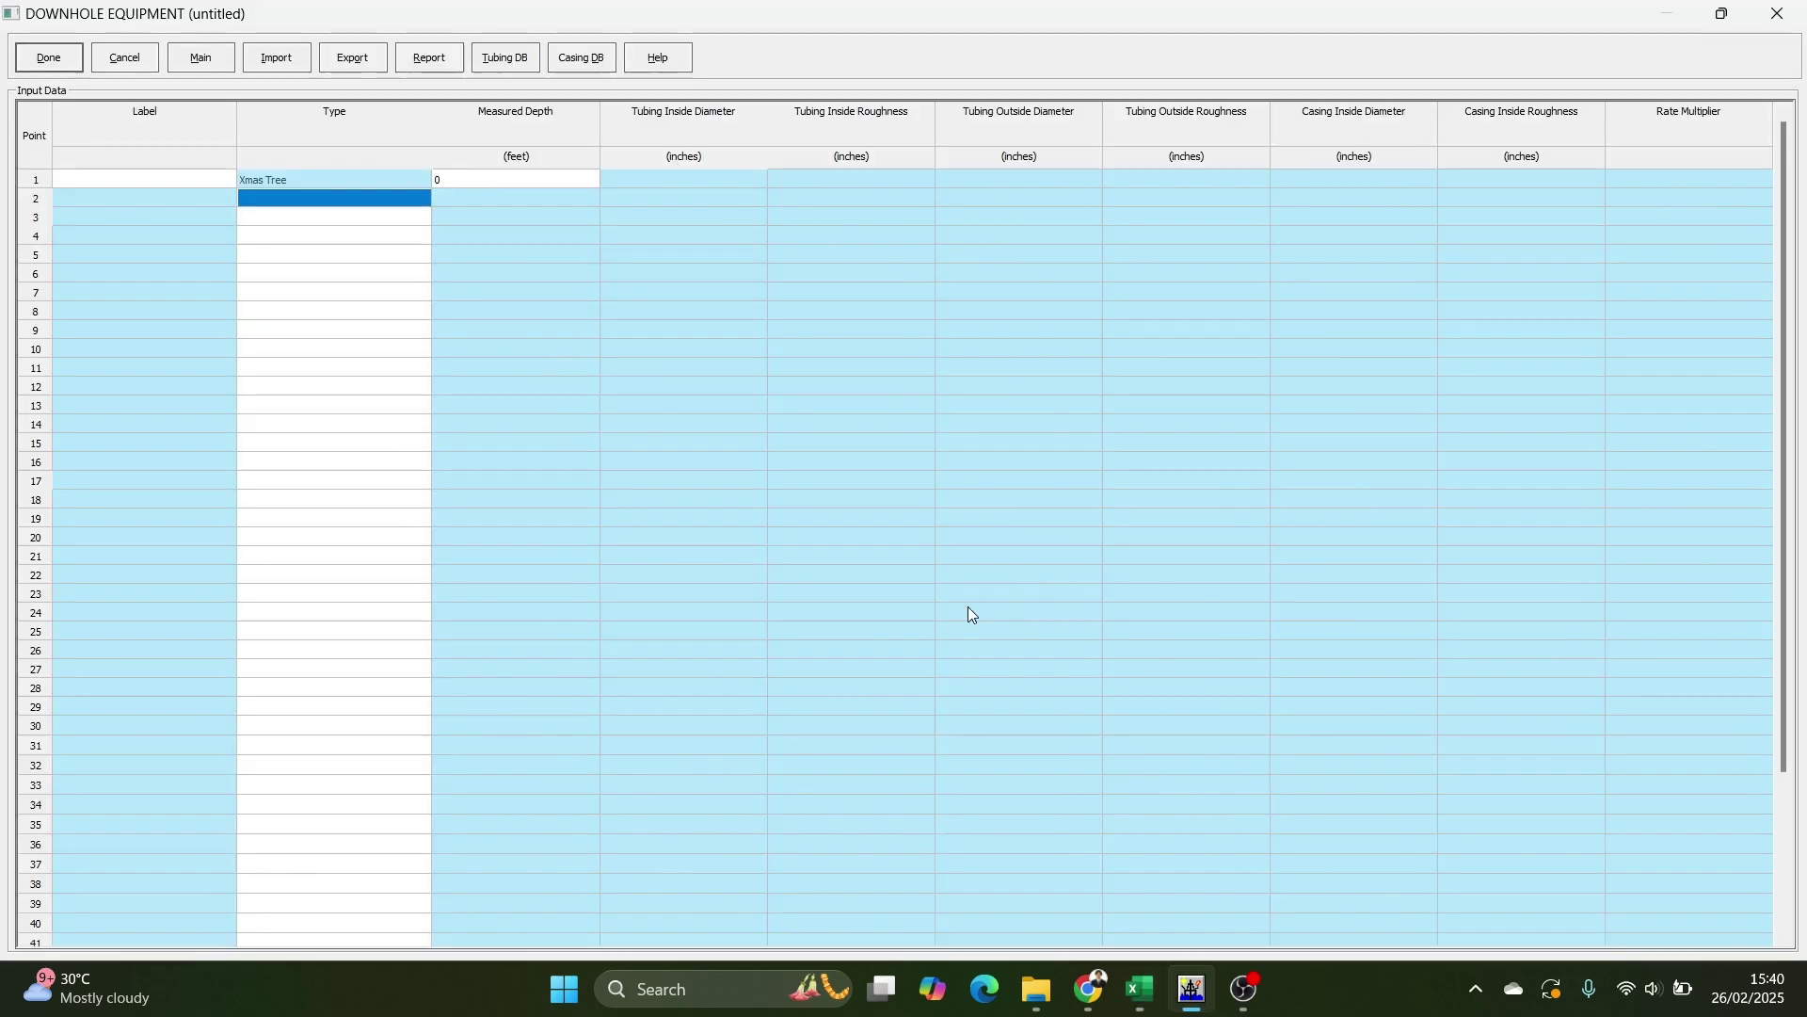
# Set the downhole equipment type to Tubing for point 2 and Casing for point 3.
pyautogui.click(279, 224)
pyautogui.click(312, 199)
pyautogui.hotkey('alt', 'Tab')
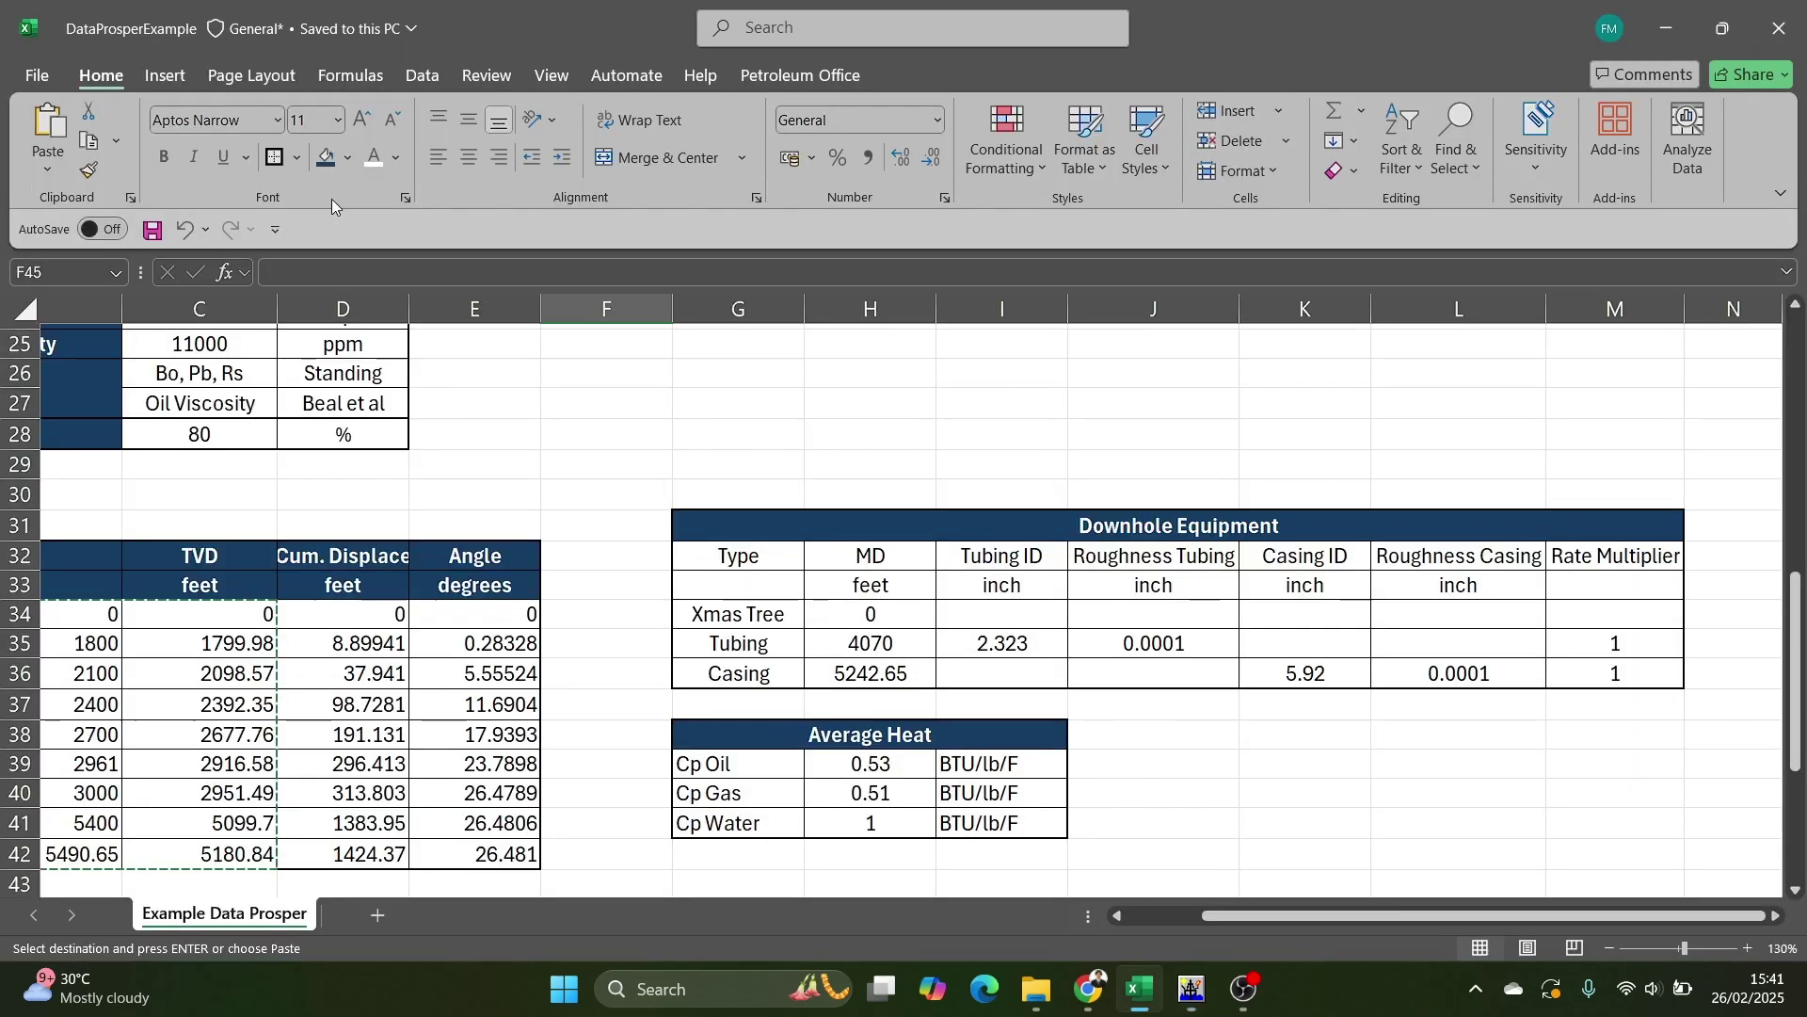
pyautogui.hotkey('alt', 'Tab')
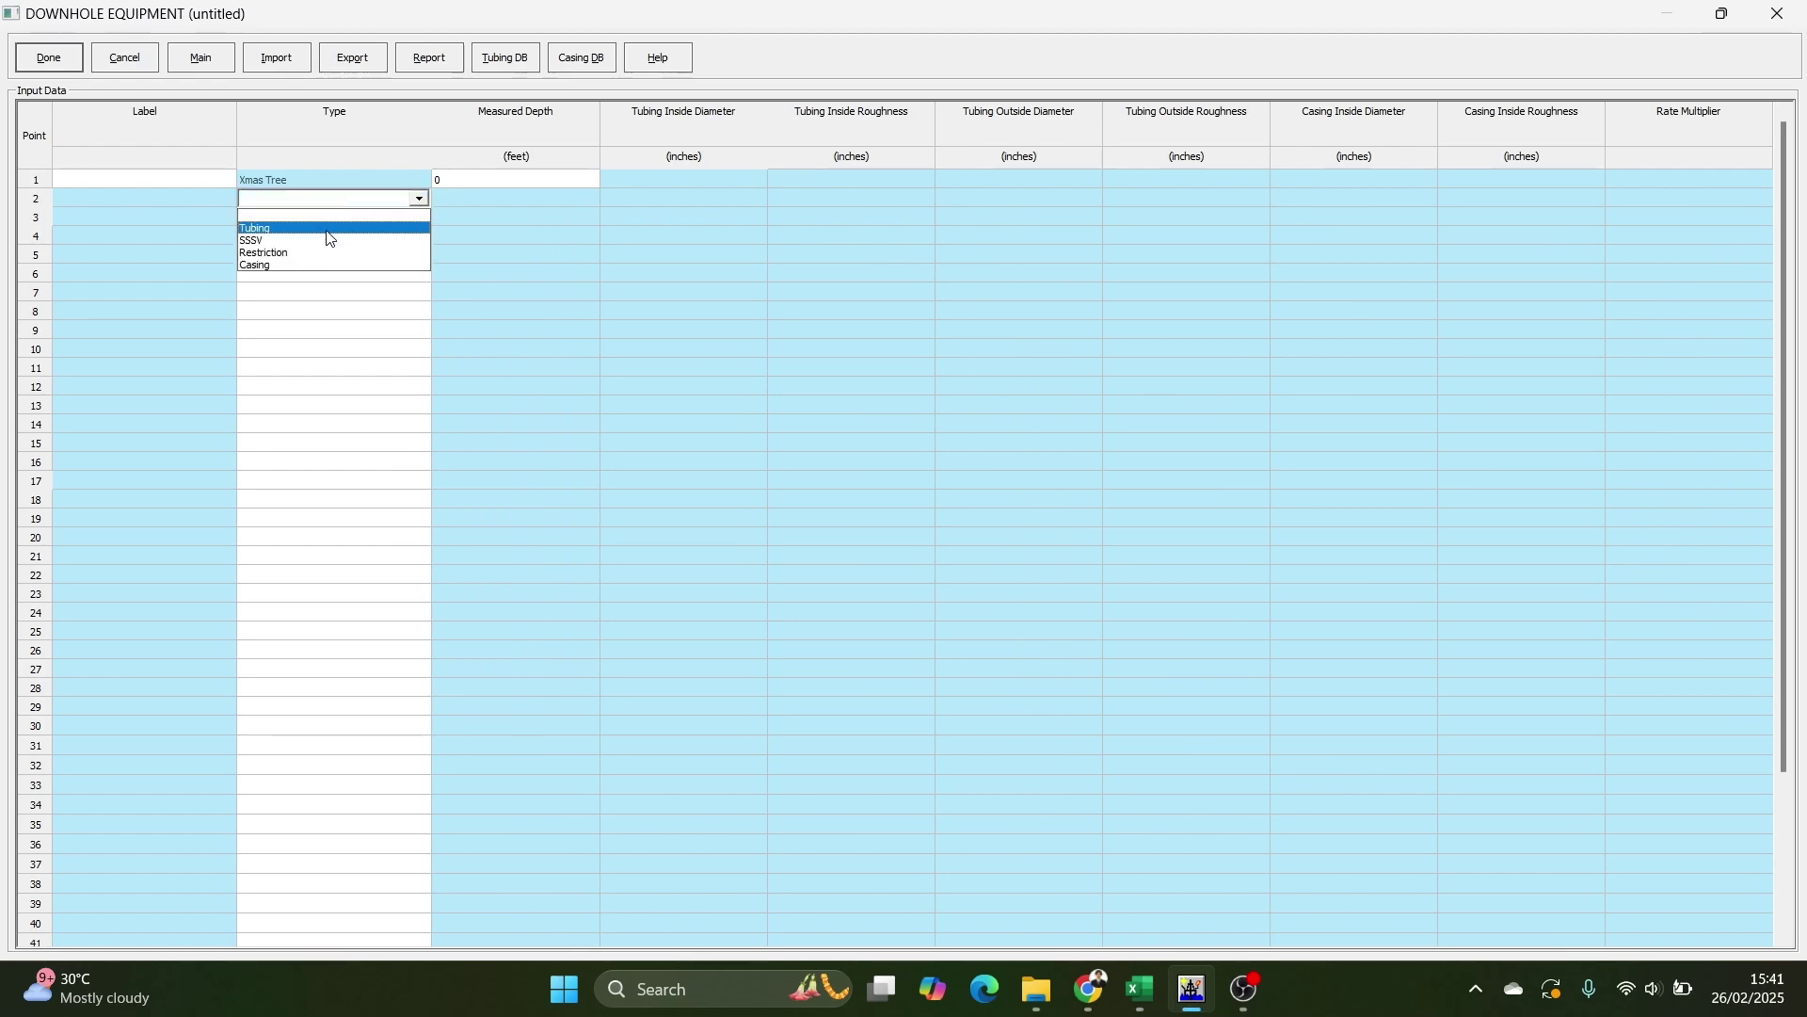
pyautogui.click(329, 231)
pyautogui.click(367, 227)
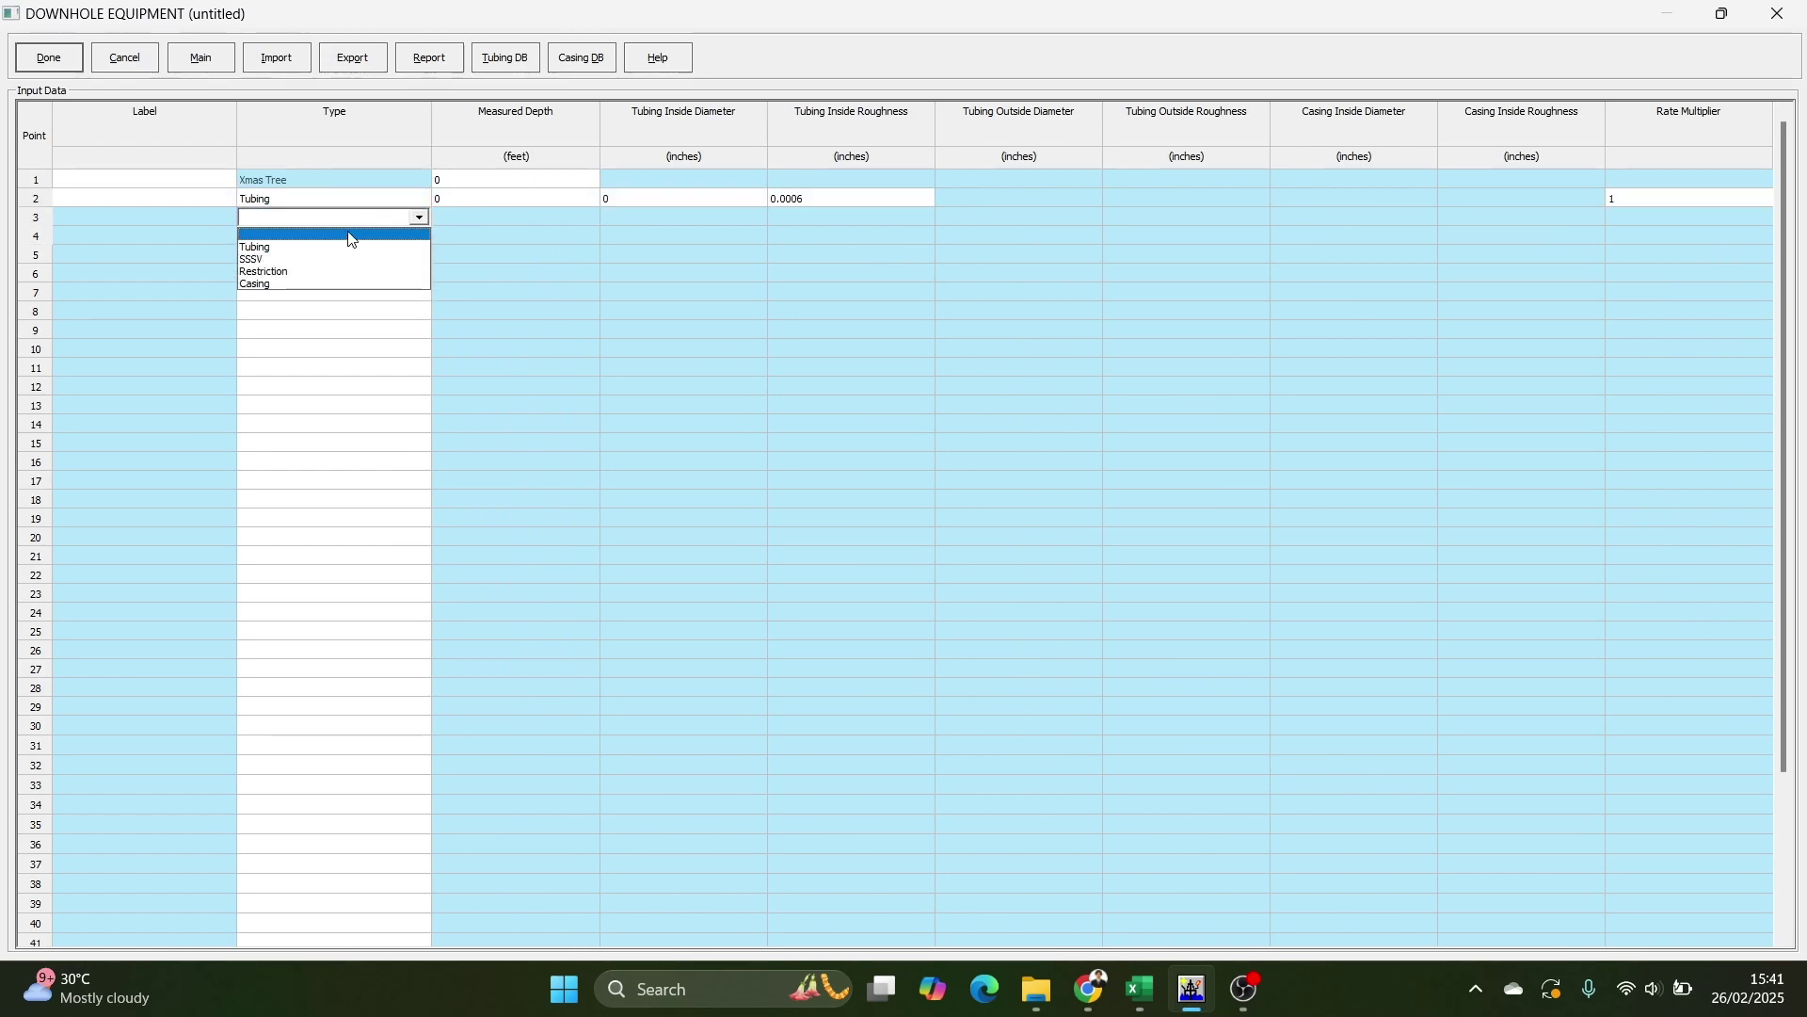
pyautogui.click(315, 281)
# Copy the tubing measured depth of 4070 ft from Excel into point 2 of the Prosper downhole equipment.
pyautogui.click(535, 194)
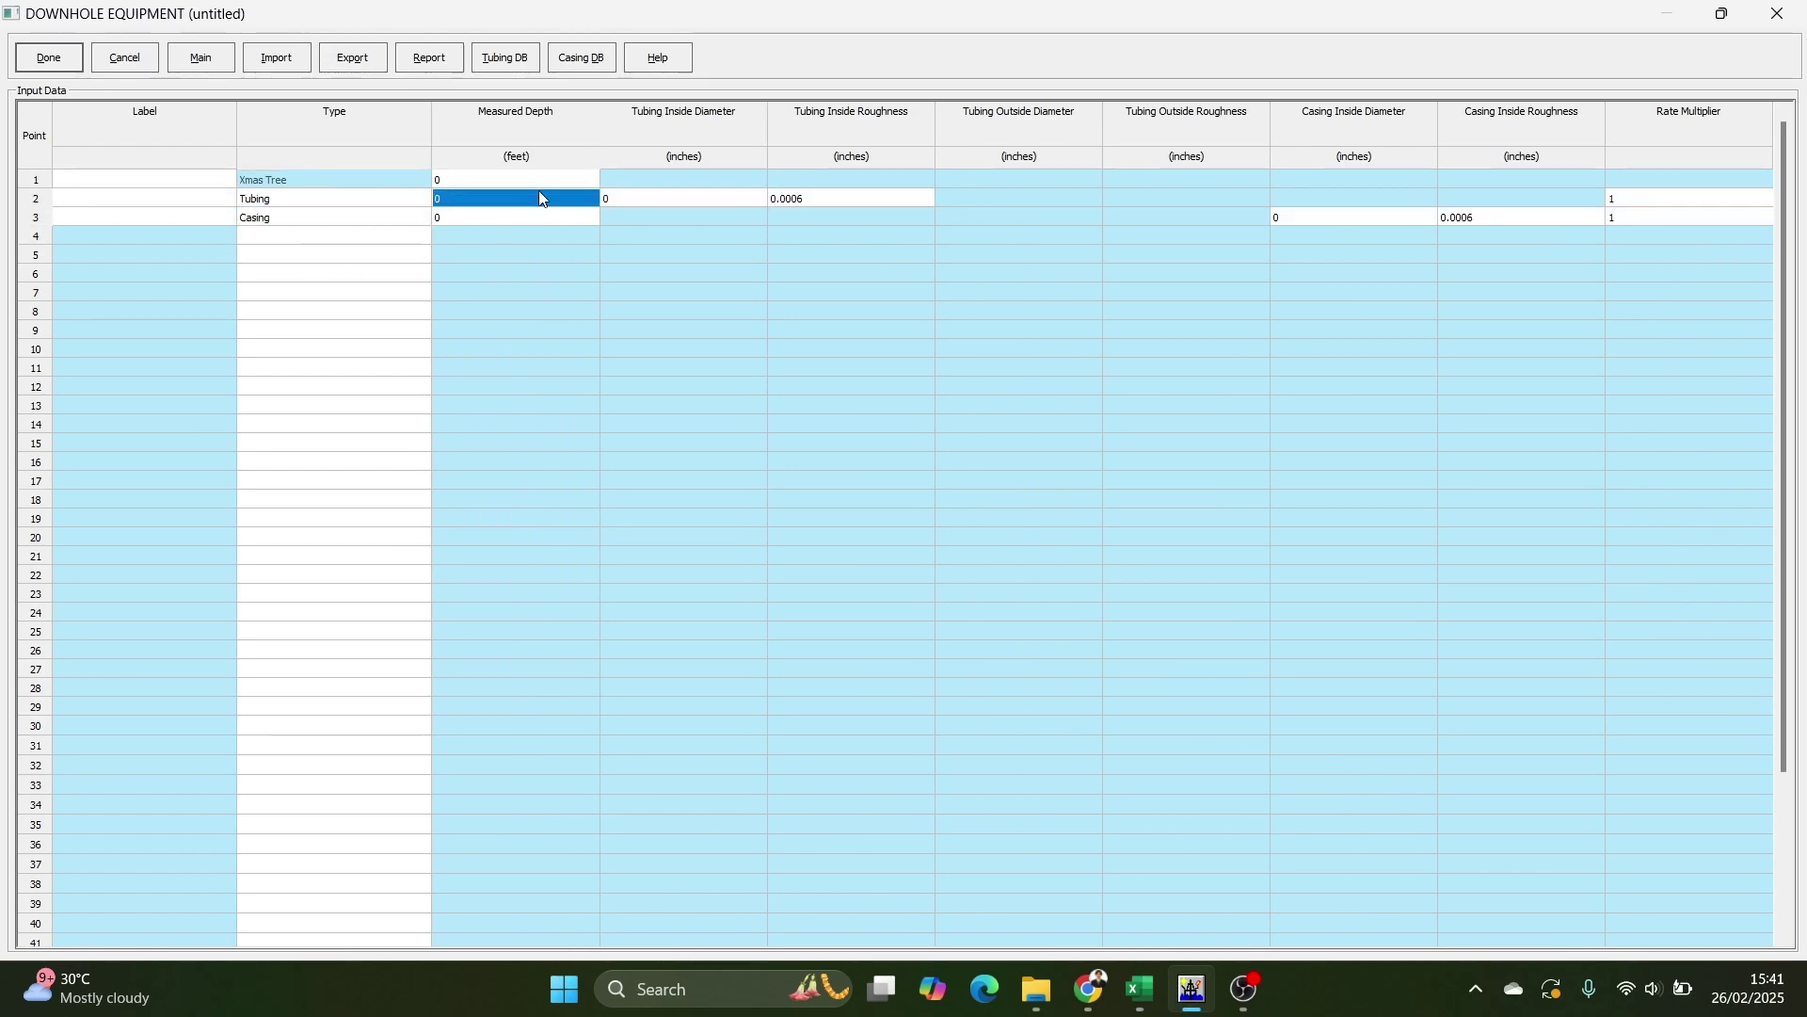
pyautogui.hotkey('alt', 'Tab')
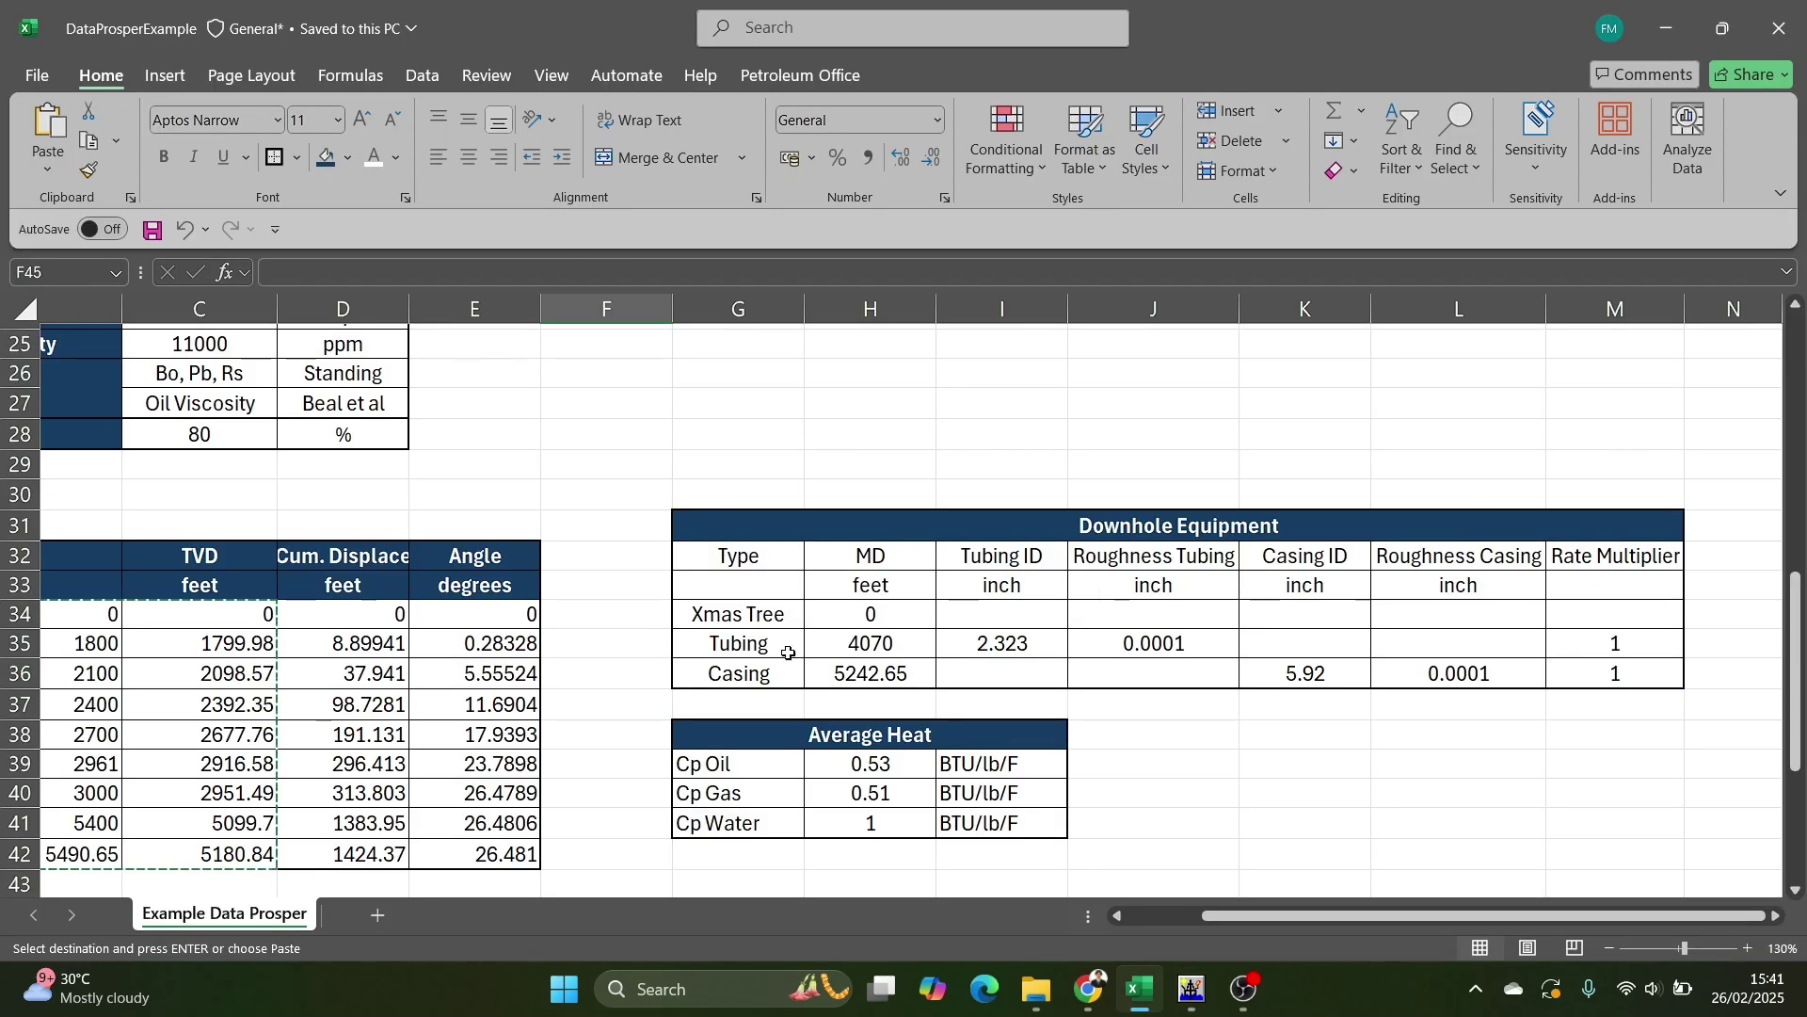
pyautogui.click(895, 642)
pyautogui.hotkey('ctrl', 'c')
pyautogui.hotkey('alt', 'Tab')
pyautogui.hotkey('ctrl', 'v')
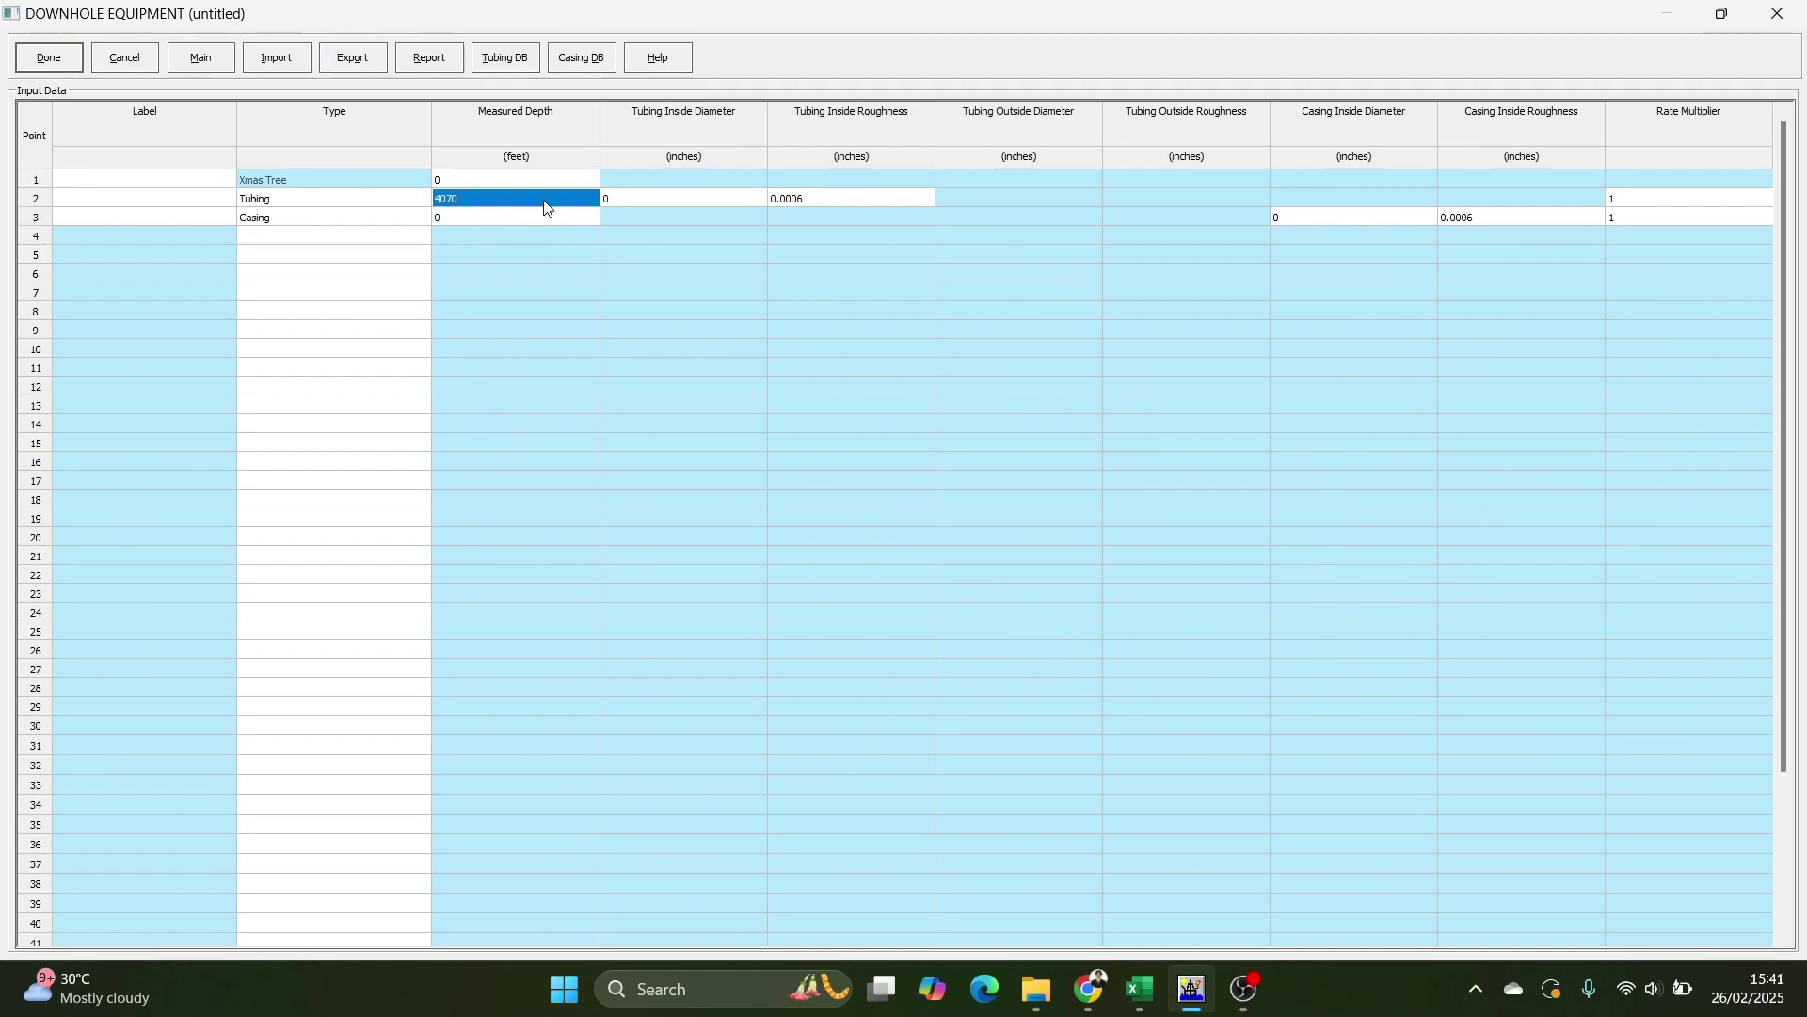
# Copy the casing measured depth of 5242.65 ft from Excel into point 3 of the Prosper downhole equipment.
pyautogui.click(544, 216)
pyautogui.hotkey('alt', 'Tab')
pyautogui.press('Down')
pyautogui.hotkey('ctrl', 'c')
pyautogui.hotkey('alt', 'Tab')
pyautogui.hotkey('ctrl', 'v')
# Copy the tubing inside diameter of 2.323 inches from Excel into the Prosper tubing row.
pyautogui.click(637, 200)
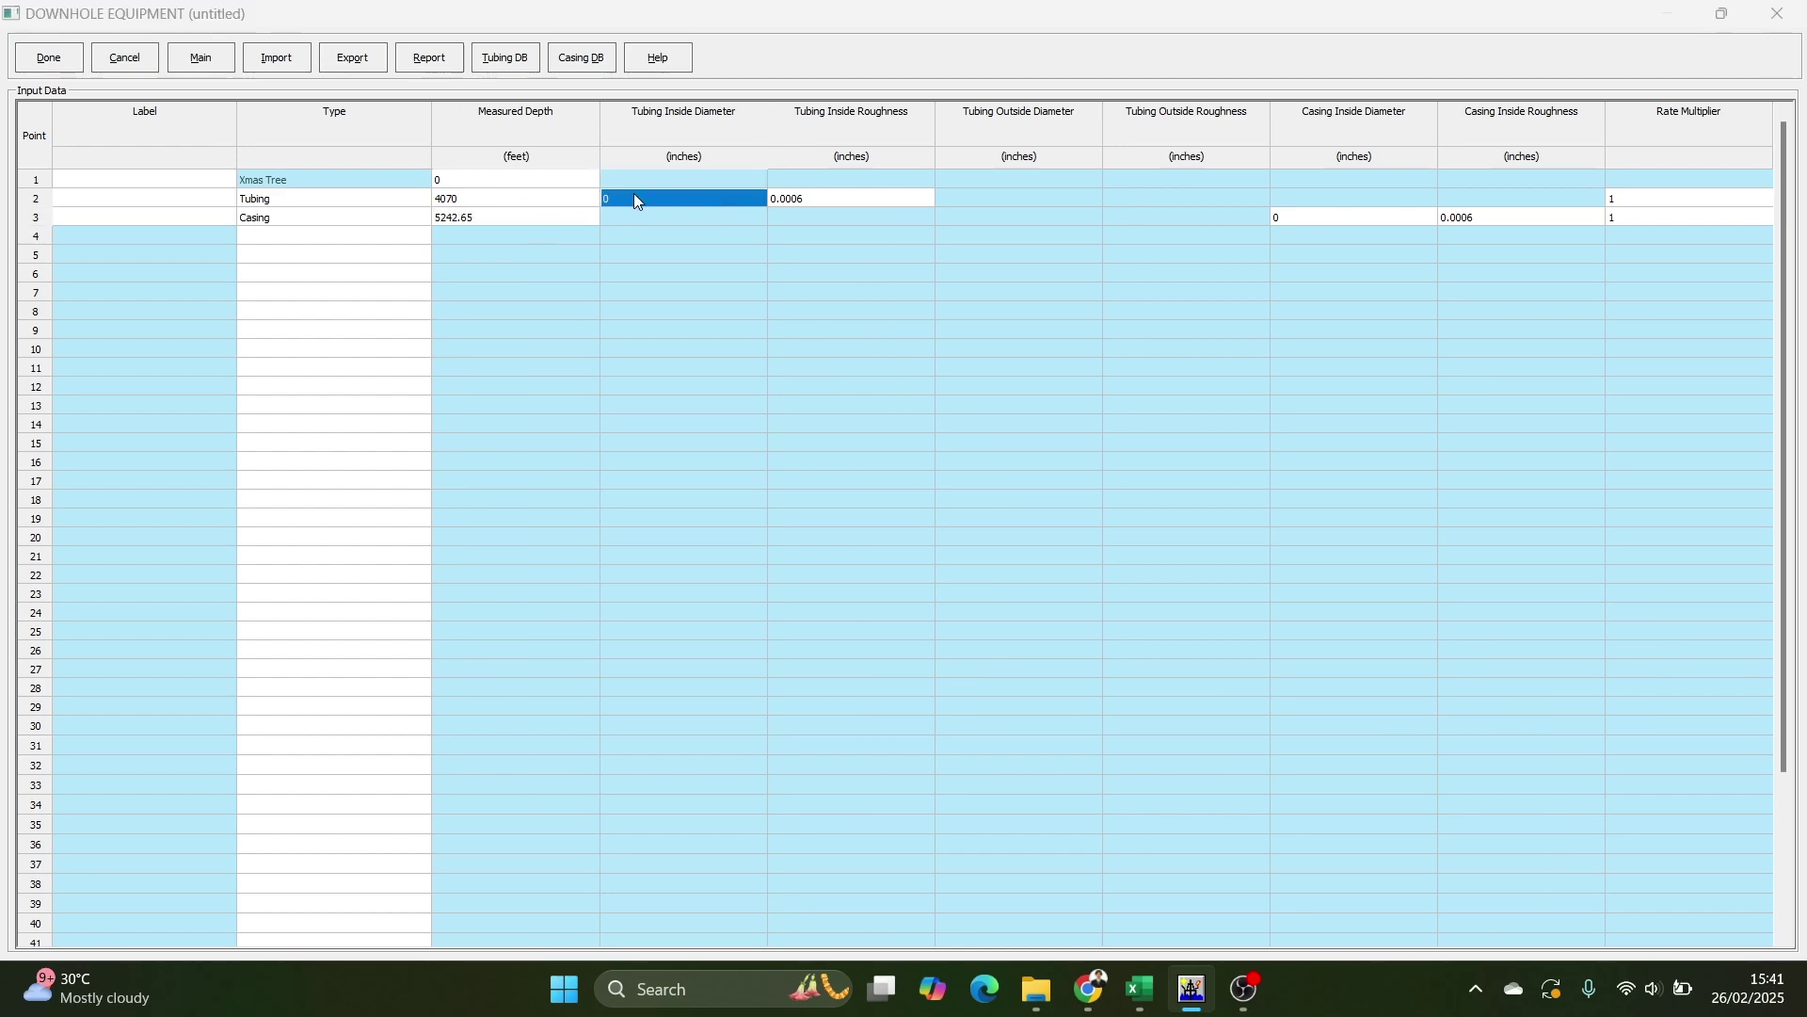
pyautogui.hotkey('alt', 'Tab')
pyautogui.click(1020, 648)
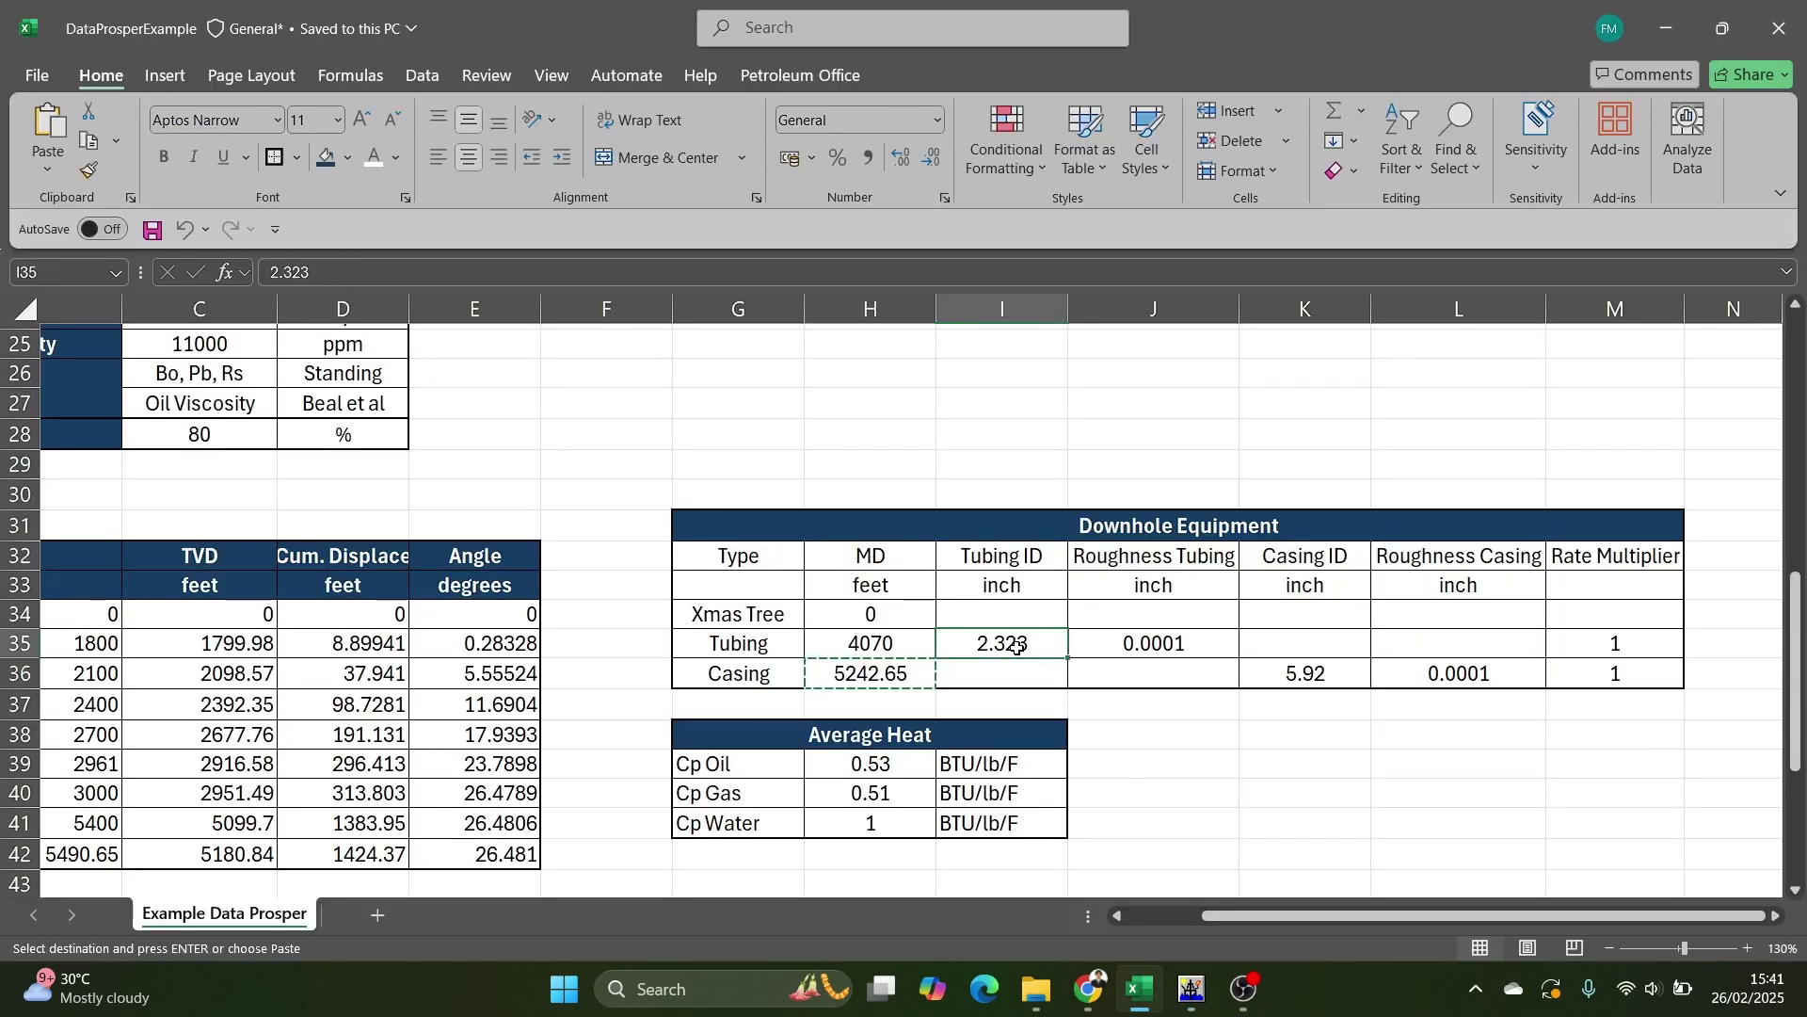
pyautogui.hotkey('ctrl', 'c')
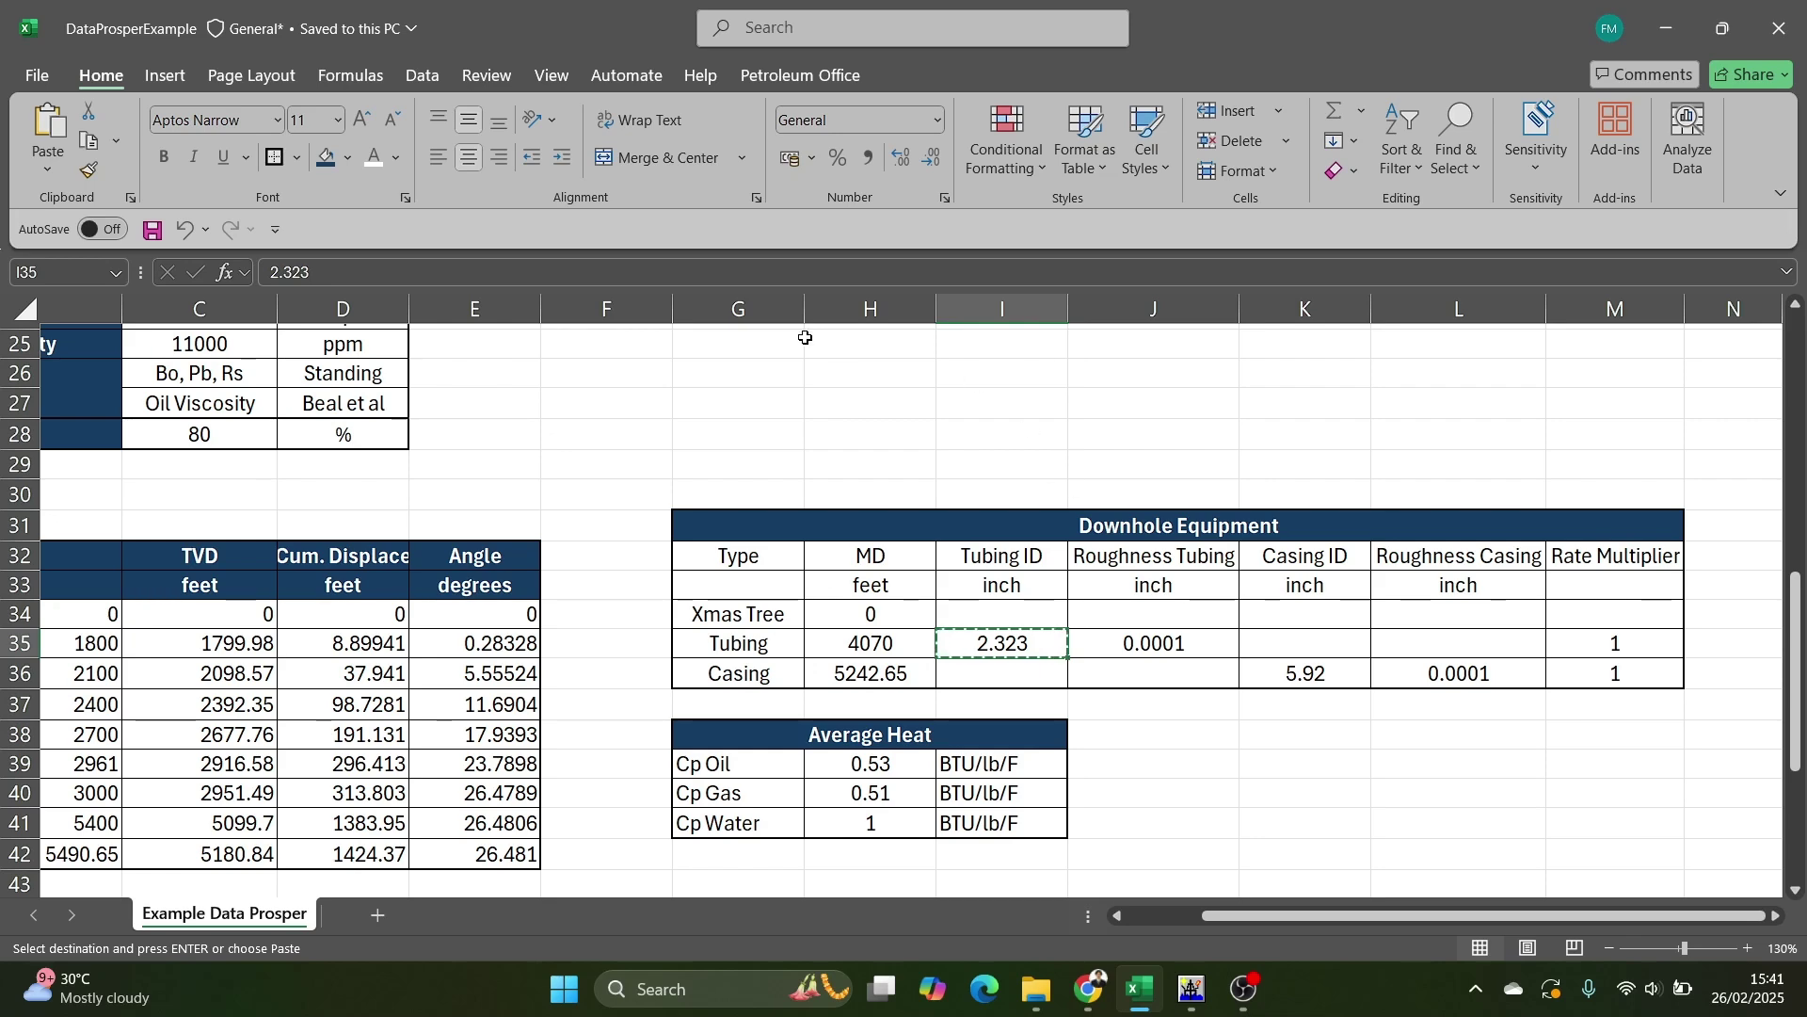
pyautogui.hotkey('alt', 'Tab')
pyautogui.hotkey('ctrl', 'v')
# Set the tubing inside roughness to 0.0001 inches and check it against the Excel table.
pyautogui.click(864, 200)
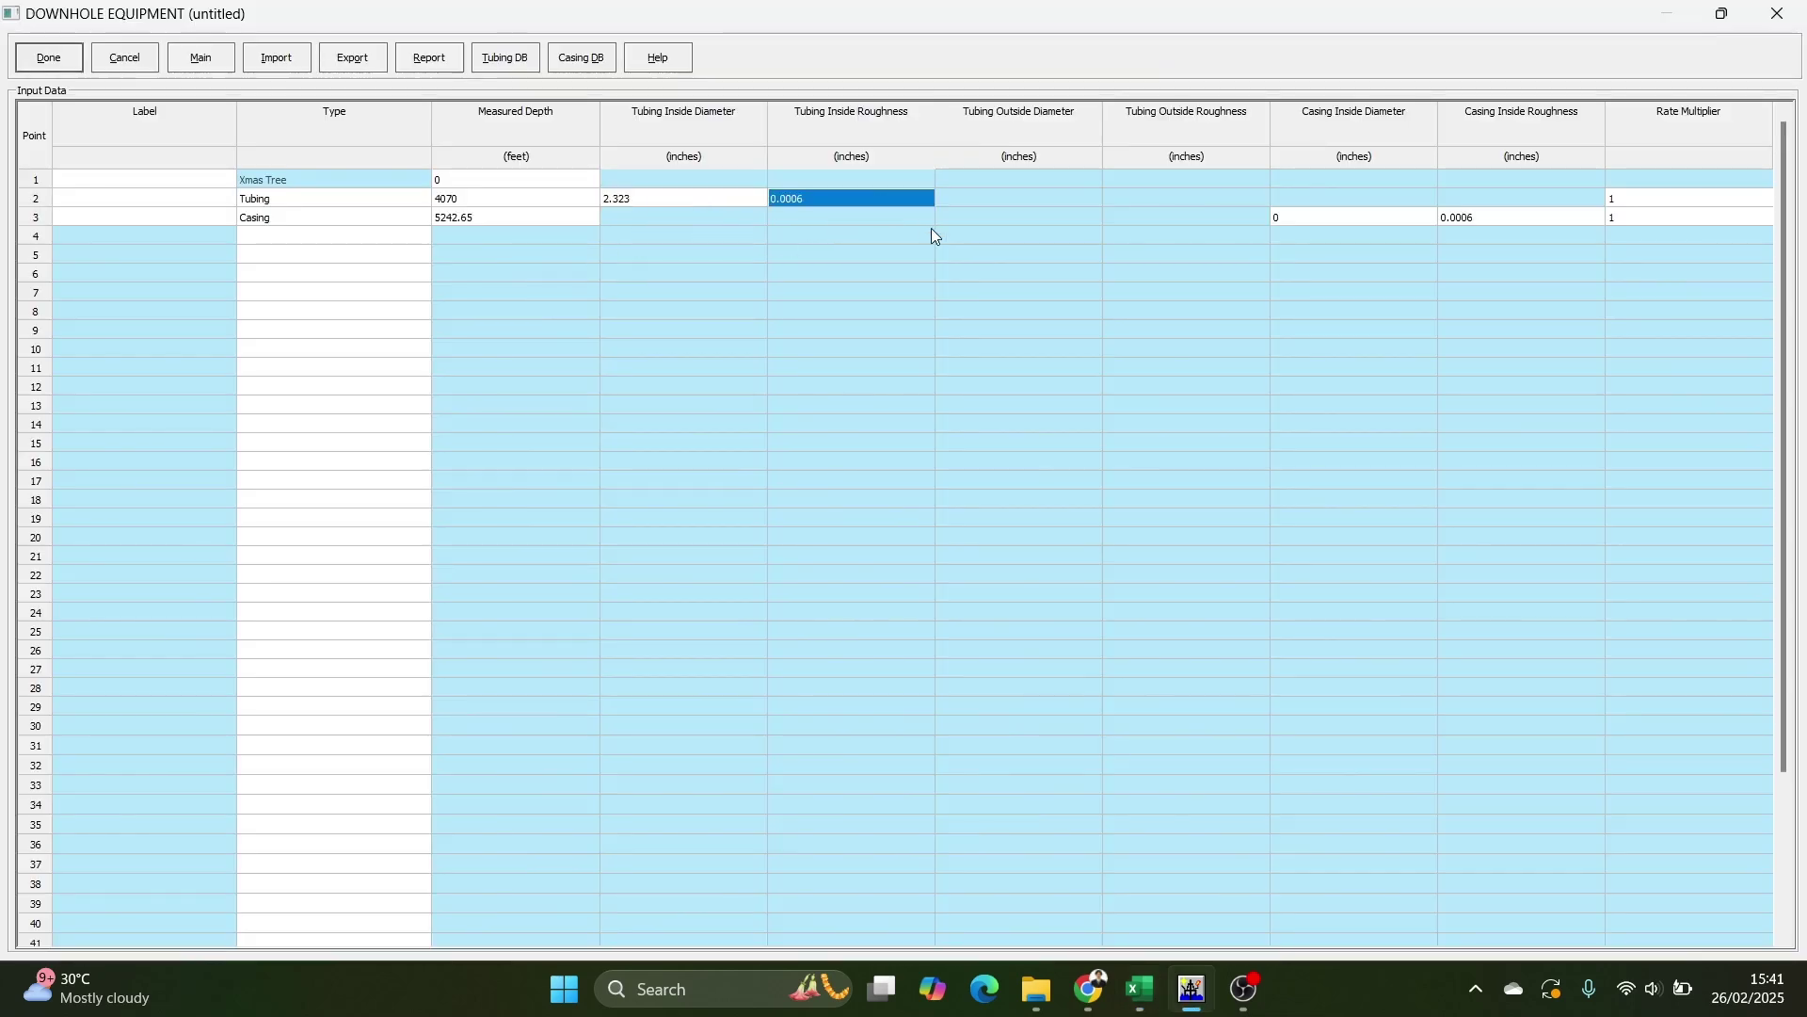
pyautogui.hotkey('alt', 'Tab')
pyautogui.hotkey('alt', 'Tab')
pyautogui.click(865, 196)
pyautogui.press('BackSpace')
pyautogui.write('1')
pyautogui.press('Return')
pyautogui.hotkey('alt', 'Tab')
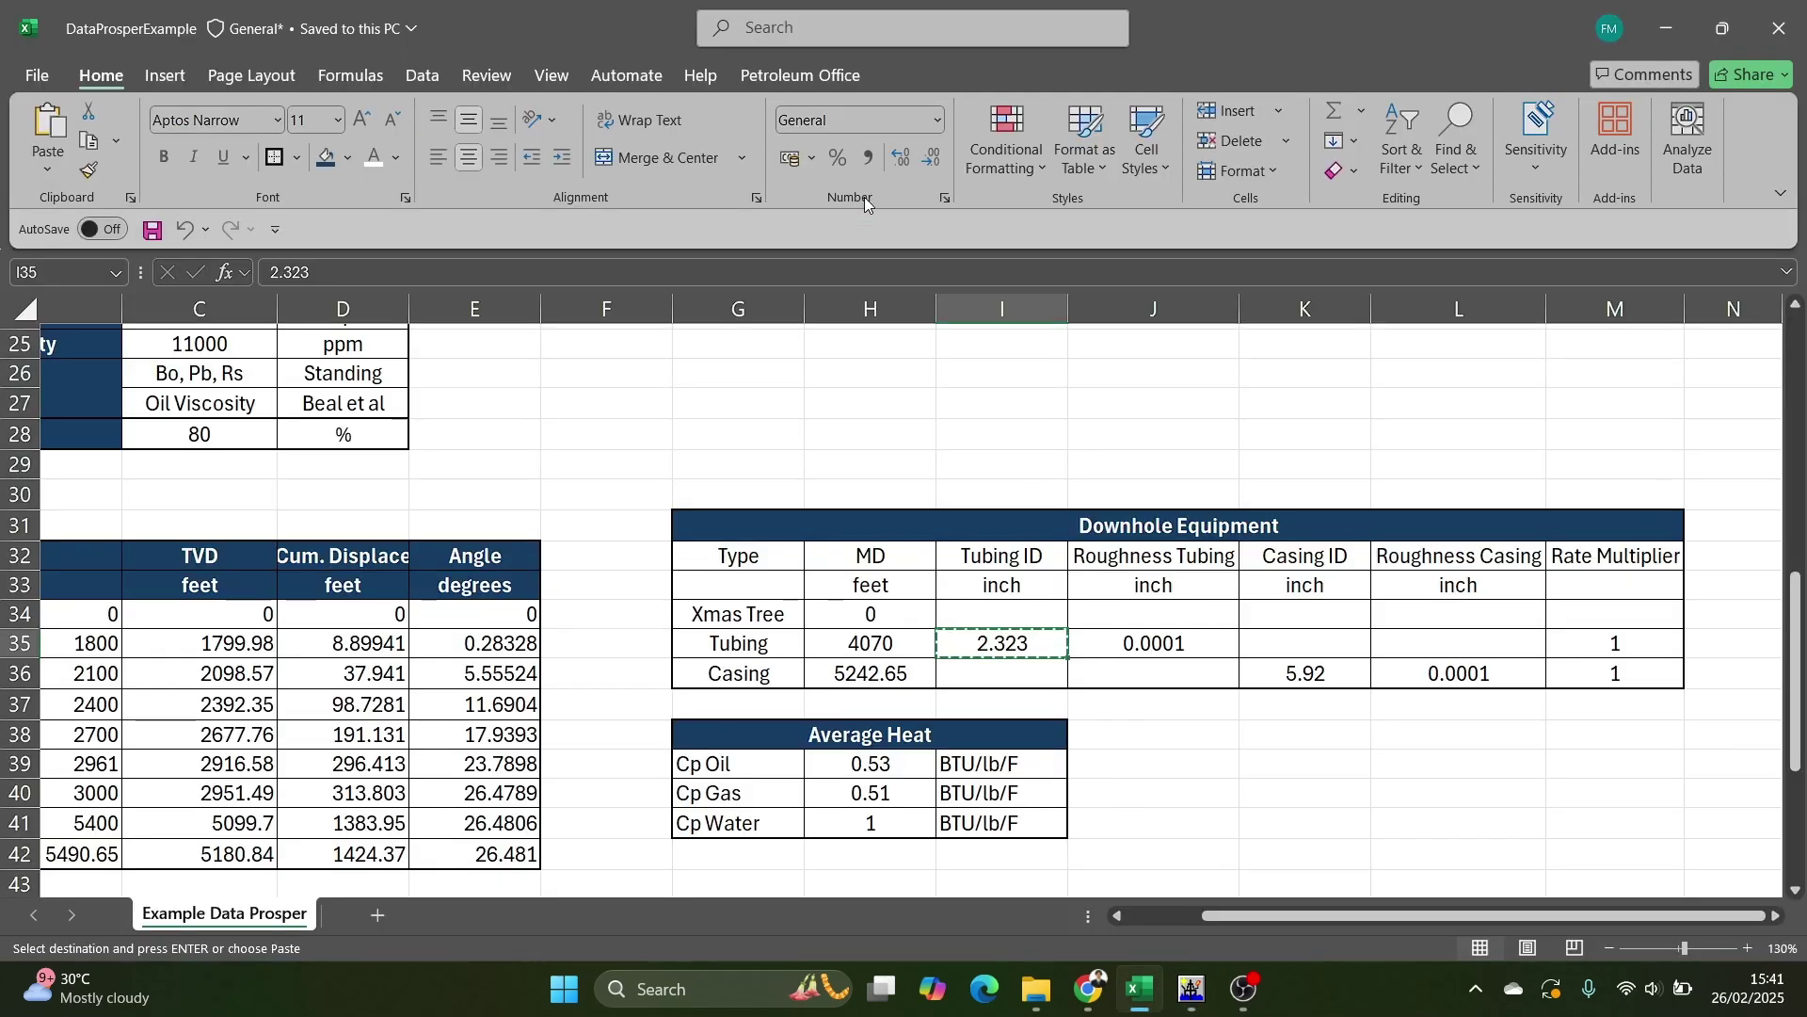
pyautogui.hotkey('alt', 'Tab')
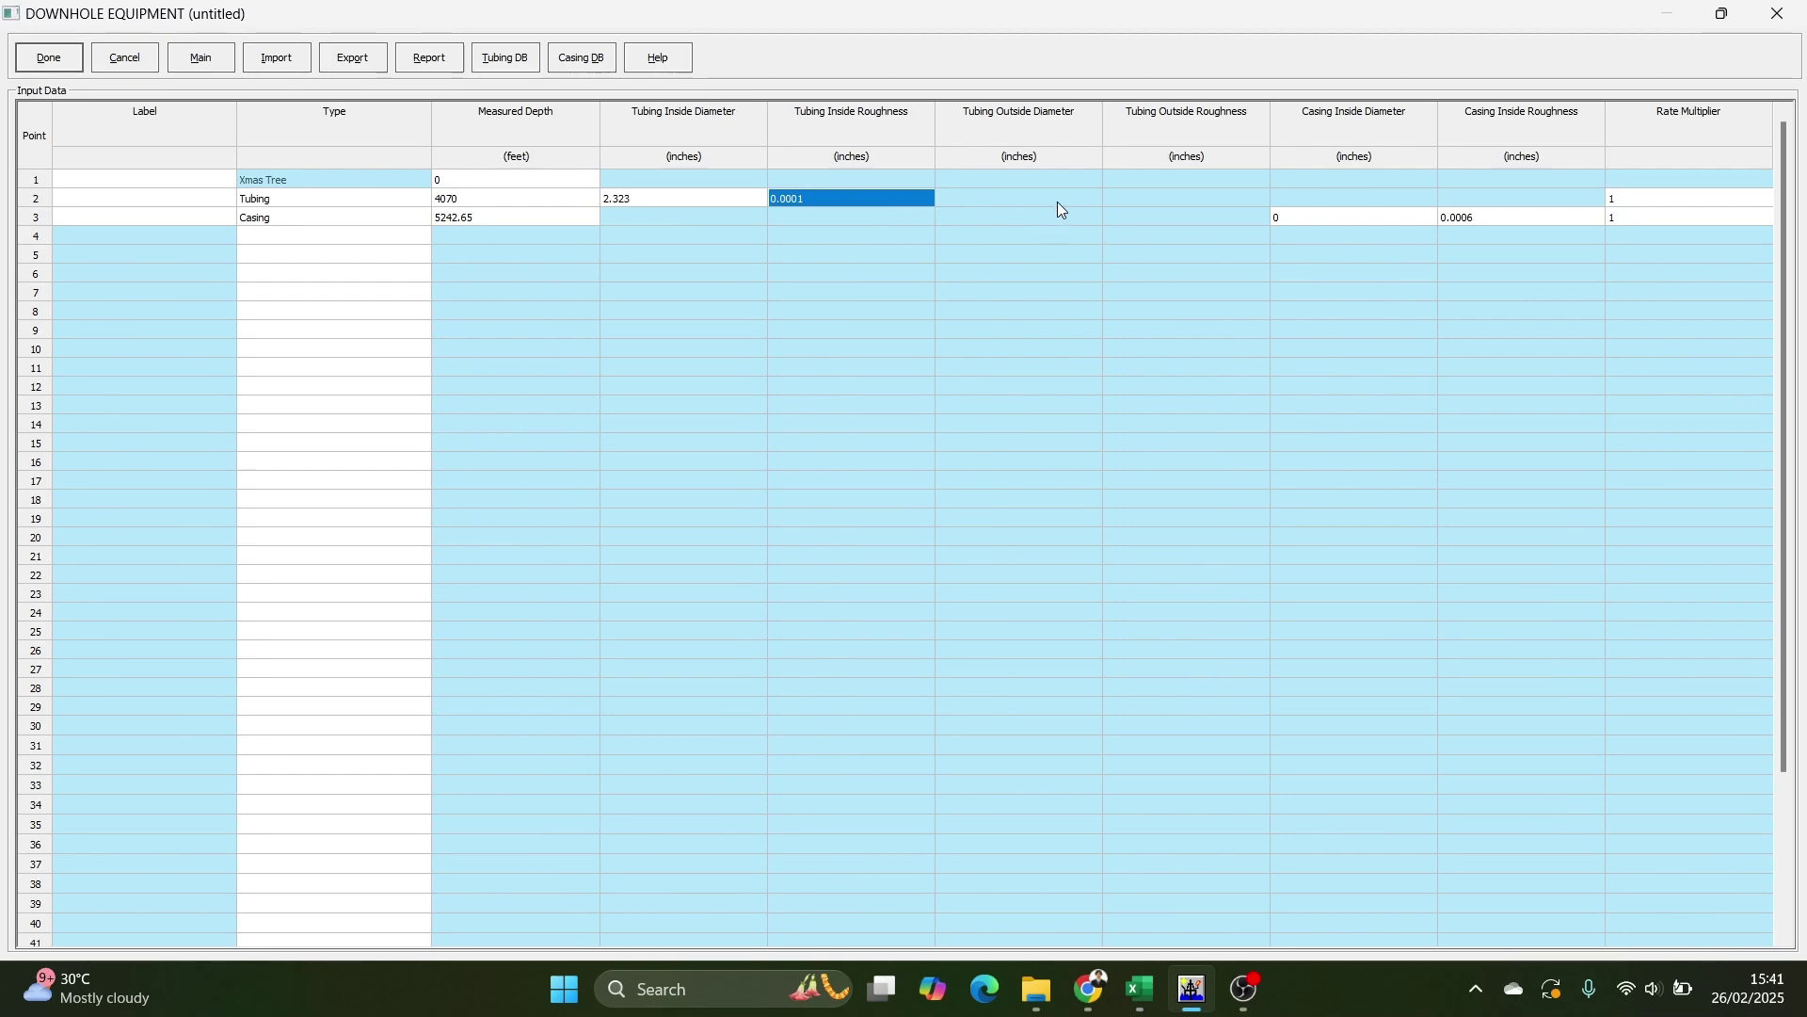
# Copy the casing inside diameter of 5.92 inches from Excel into the Prosper casing row.
pyautogui.click(1373, 218)
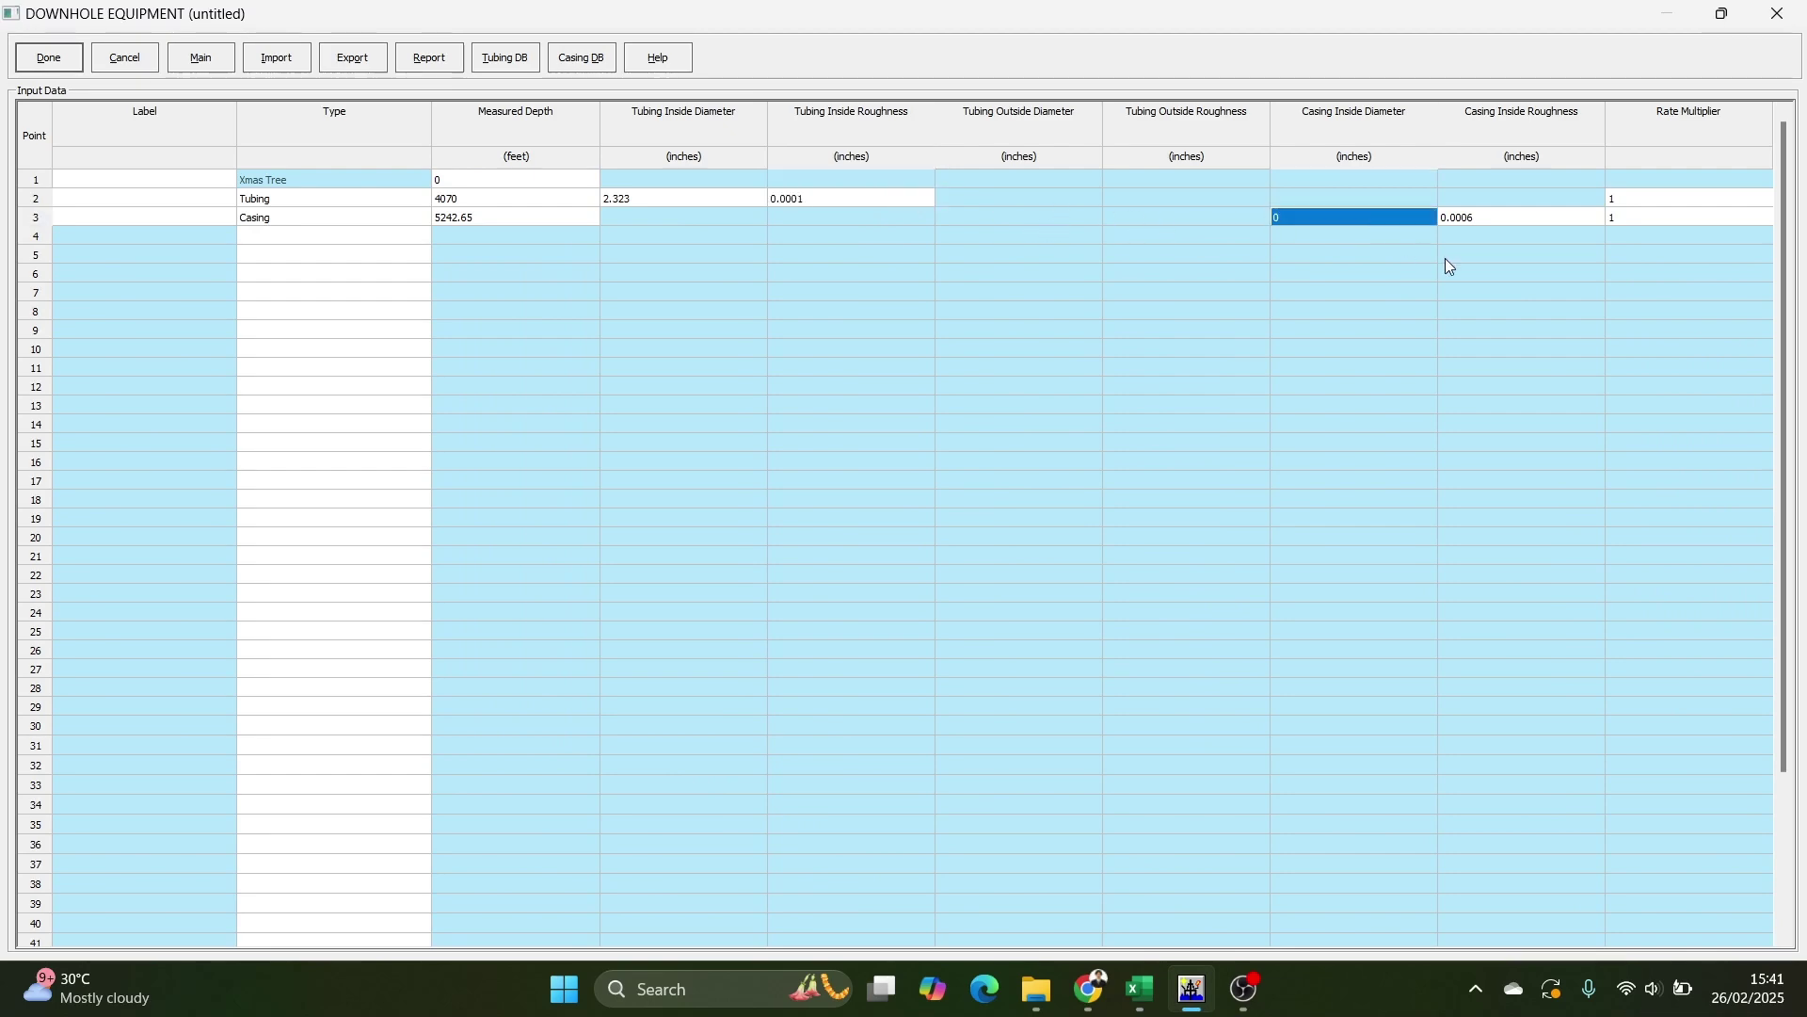
pyautogui.hotkey('alt', 'Tab')
pyautogui.click(1306, 673)
pyautogui.hotkey('ctrl', 'c')
pyautogui.hotkey('alt', 'Tab')
pyautogui.hotkey('ctrl', 'v')
# Set the casing inside roughness to 0.0001 inches and check it against the Excel table.
pyautogui.click(1493, 216)
pyautogui.click(1494, 216)
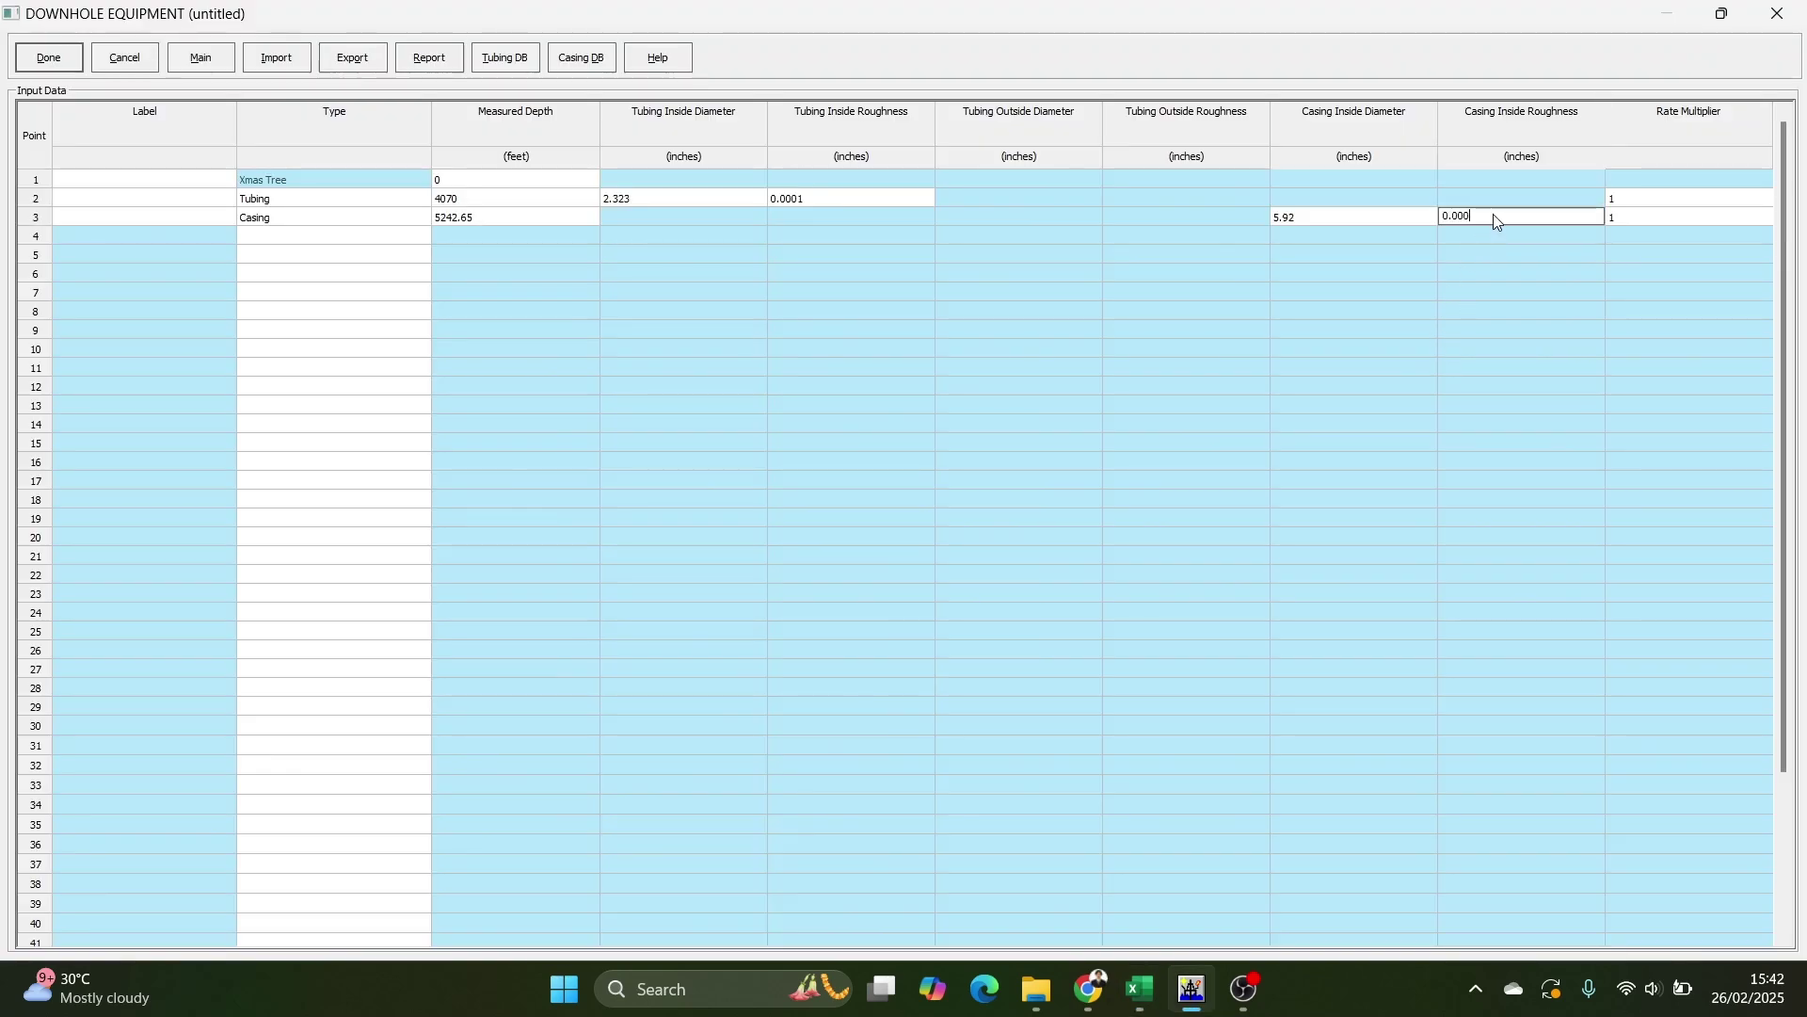
pyautogui.press('Escape')
pyautogui.hotkey('alt', 'Tab')
pyautogui.hotkey('alt', 'Tab')
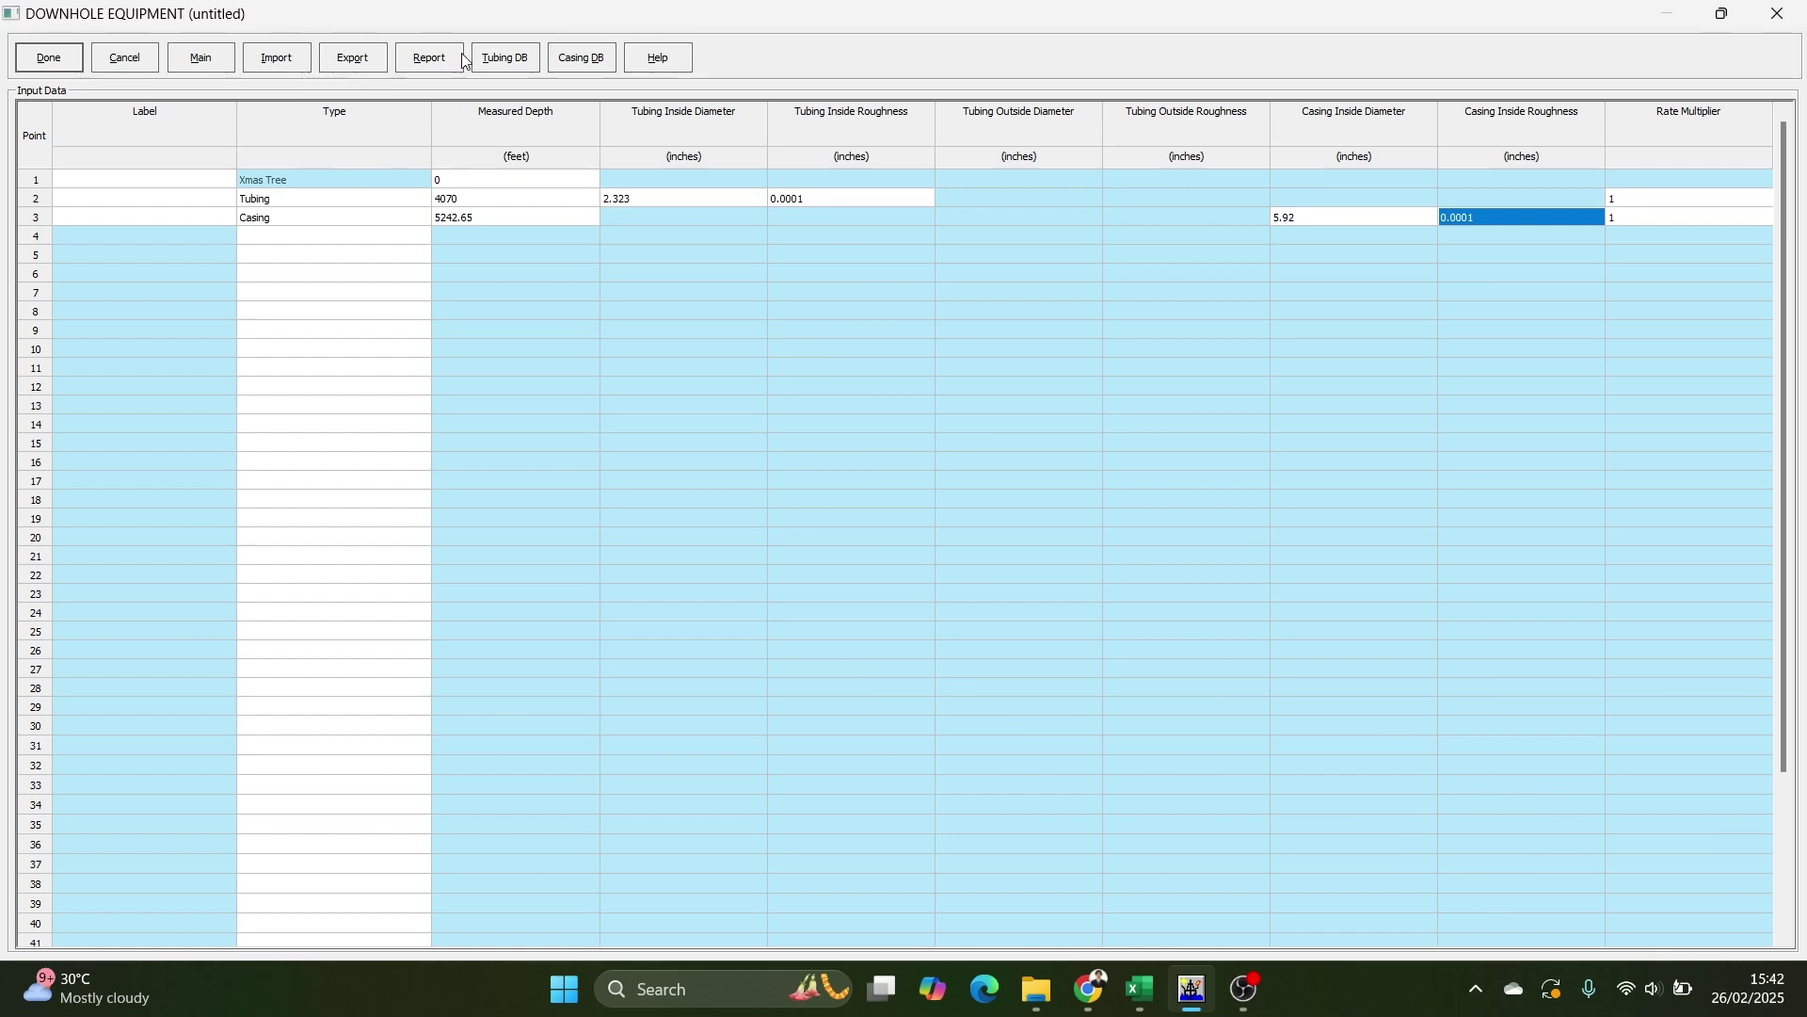
# View and close the downhole equipment report, and accept the downhole equipment data.
pyautogui.click(430, 58)
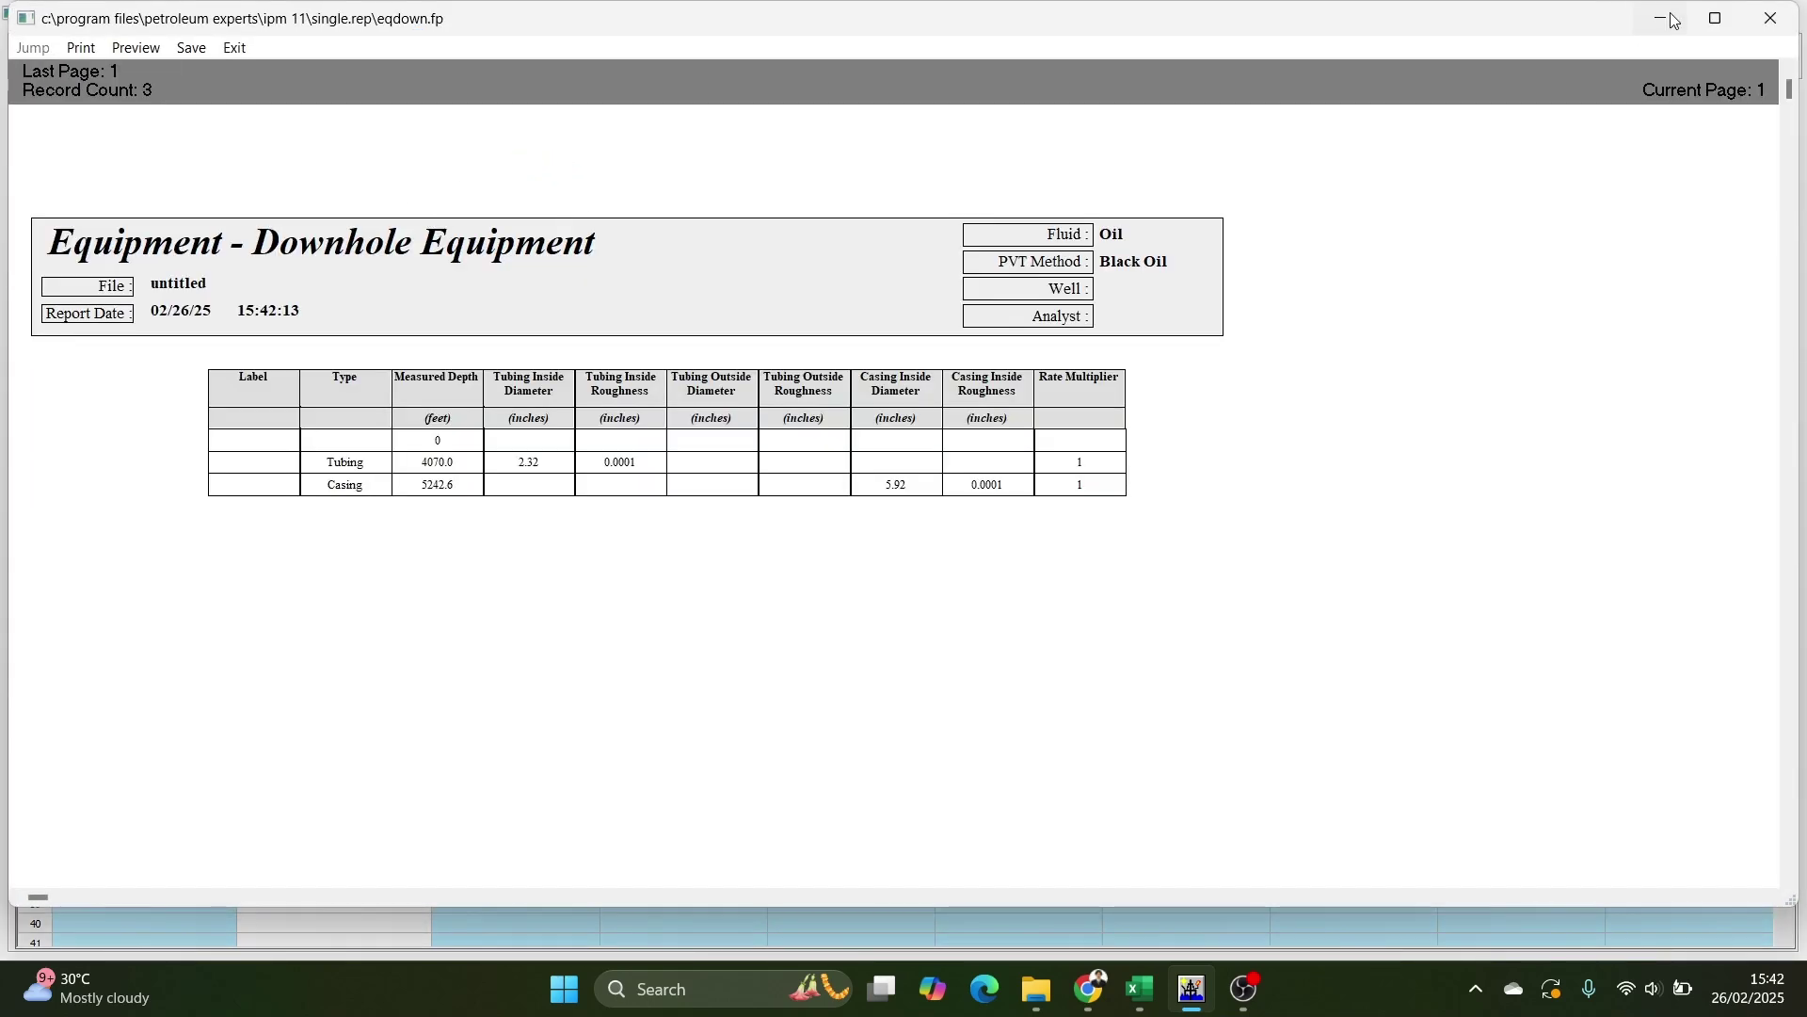
pyautogui.click(1798, 17)
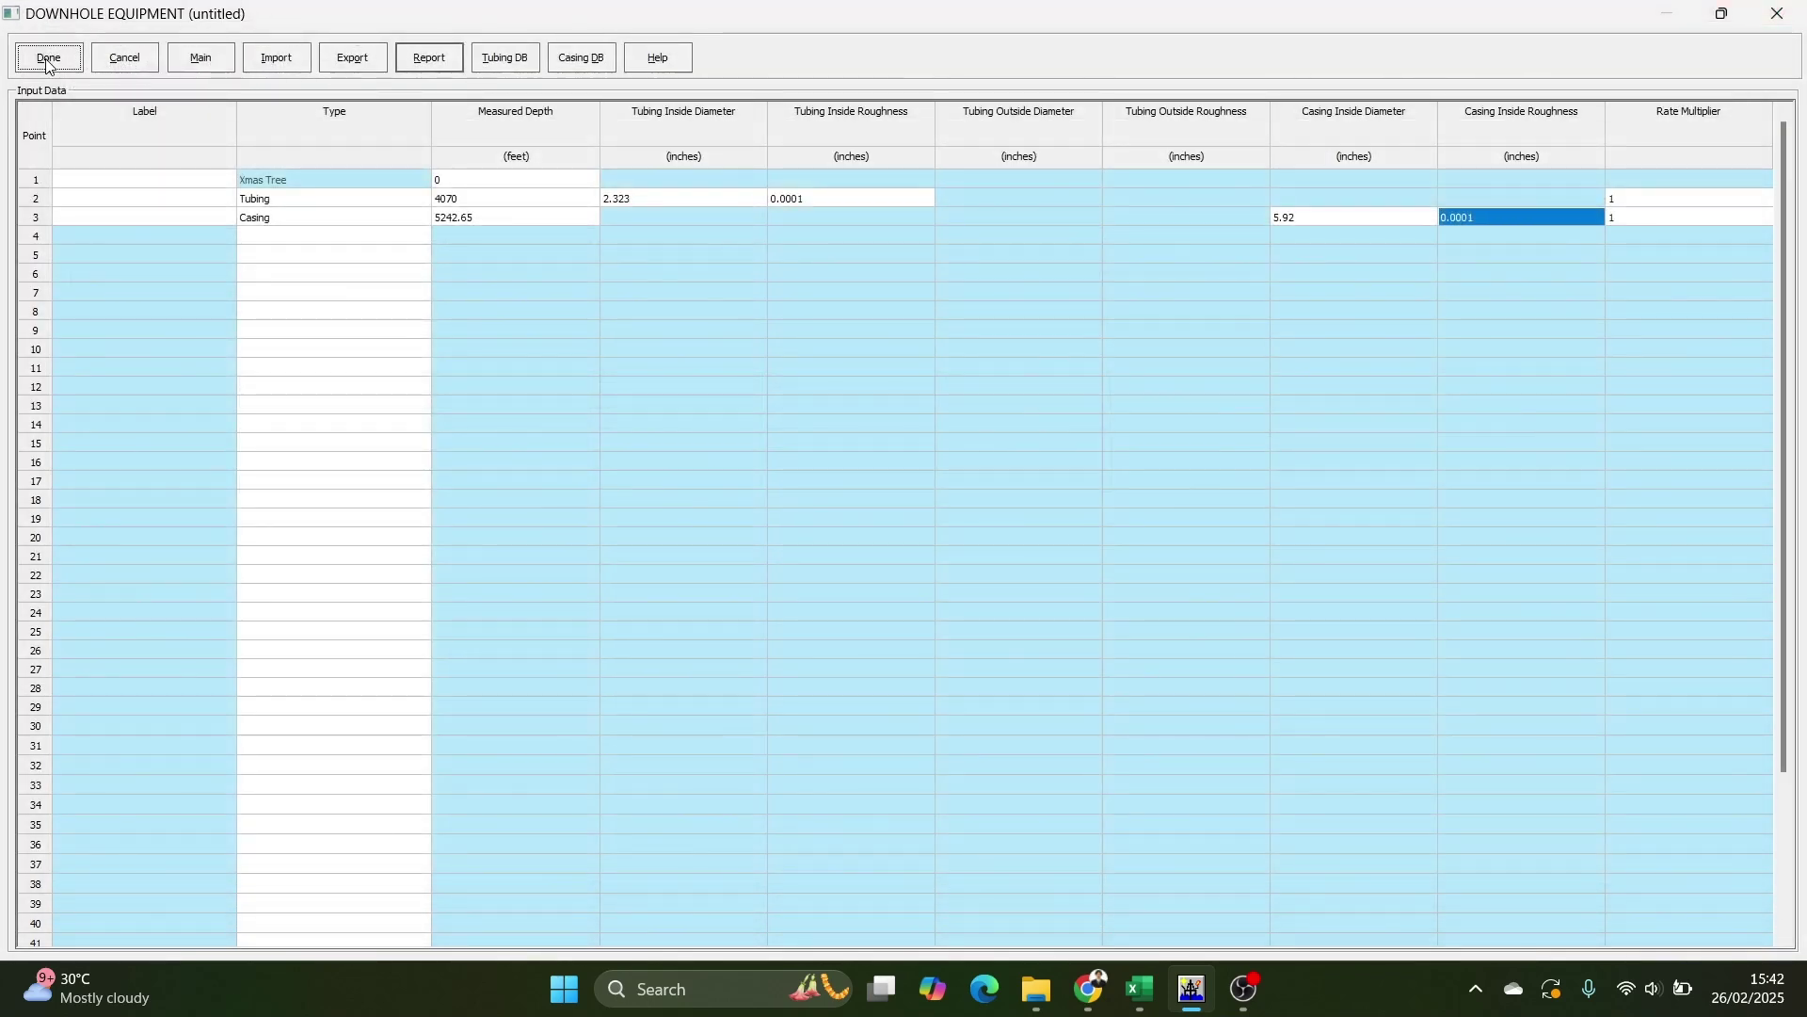
pyautogui.click(49, 59)
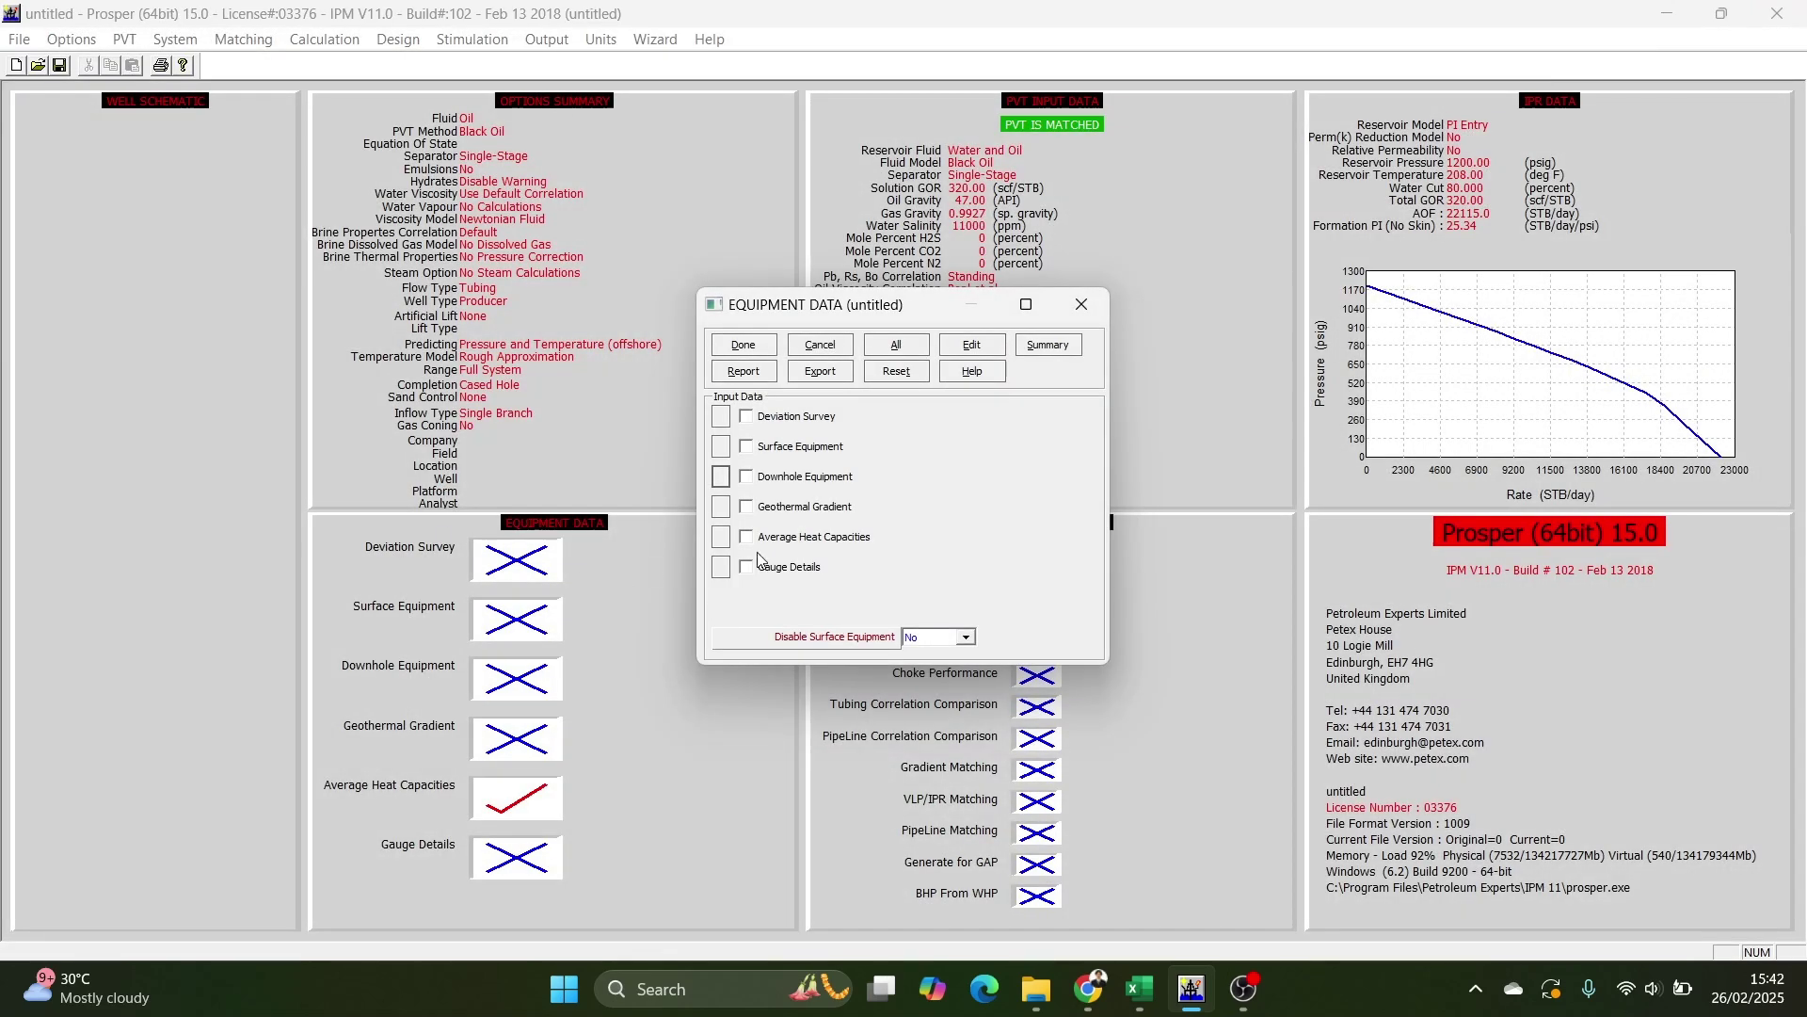
# Open the Geothermal Gradient data and set the overall heat transfer coefficient to 8 BTU/h/ft2/F.
pyautogui.click(720, 509)
pyautogui.click(859, 323)
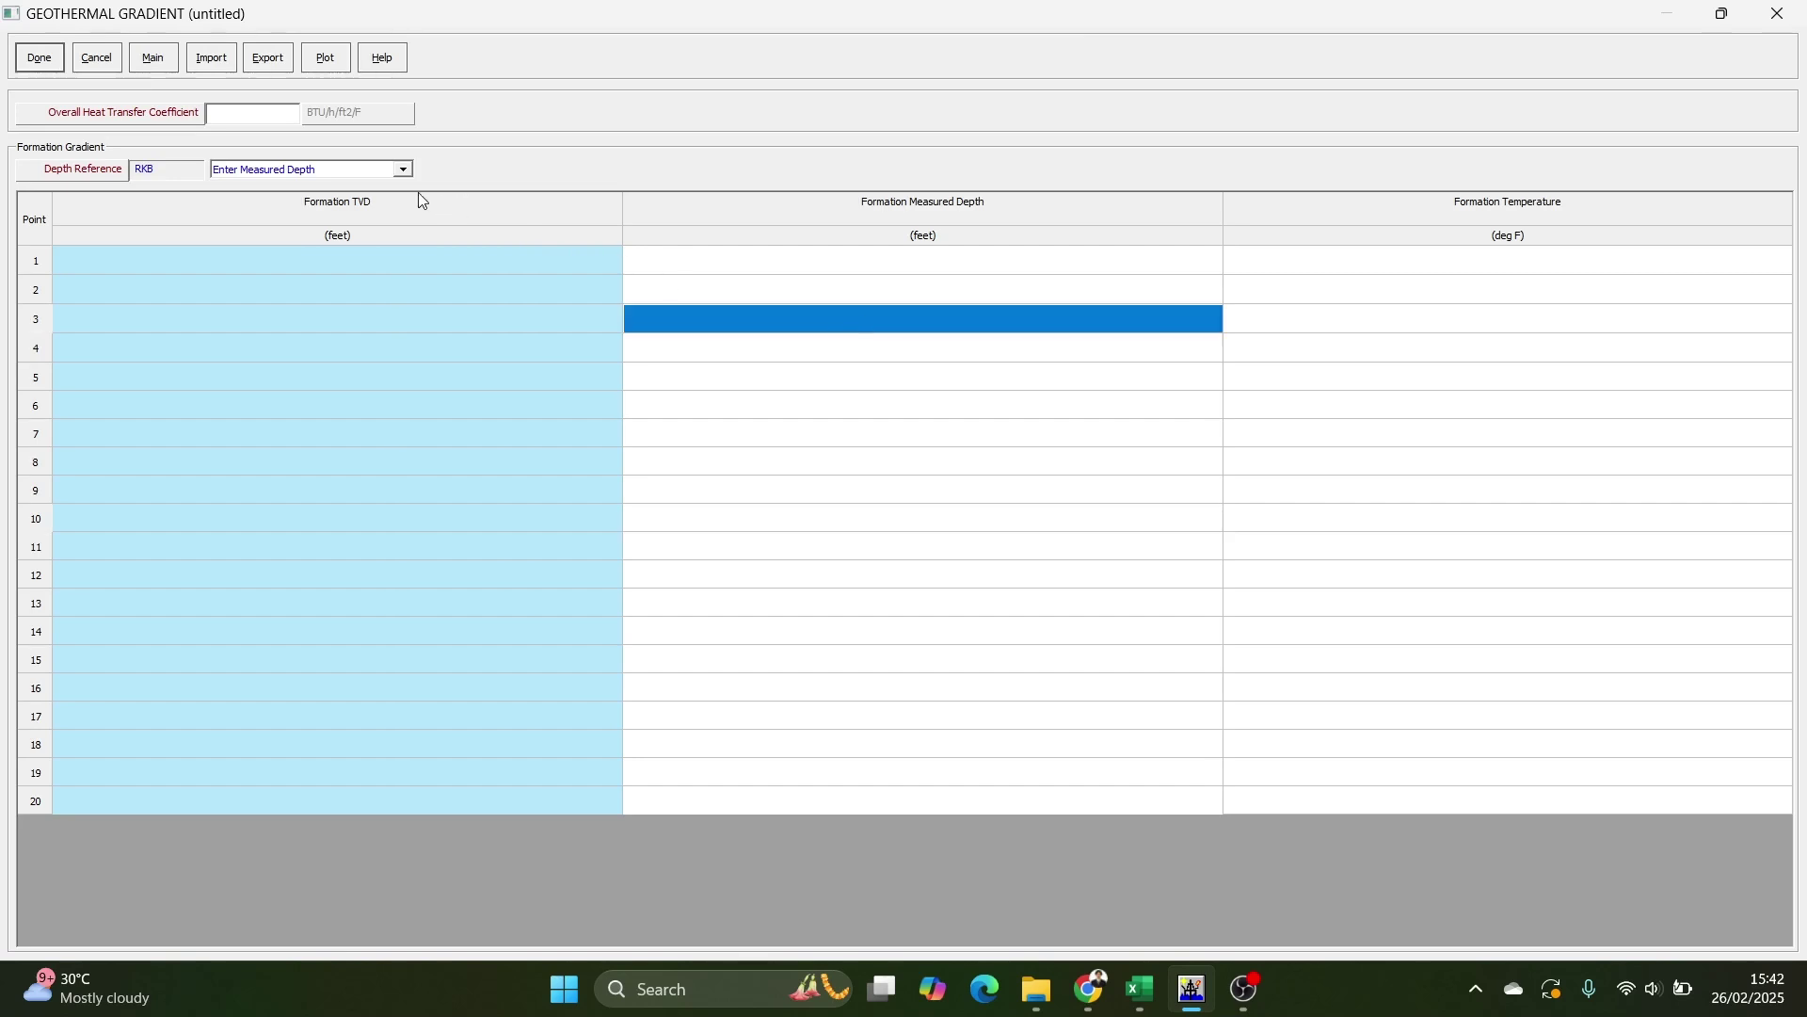
pyautogui.click(270, 112)
pyautogui.write('8')
# Copy the formation MD and temperature pairs (0 ft, 55 °F and 5490.65 ft, 129 °F) from Excel into the Prosper geothermal gradient, starting at point 1.
pyautogui.click(783, 260)
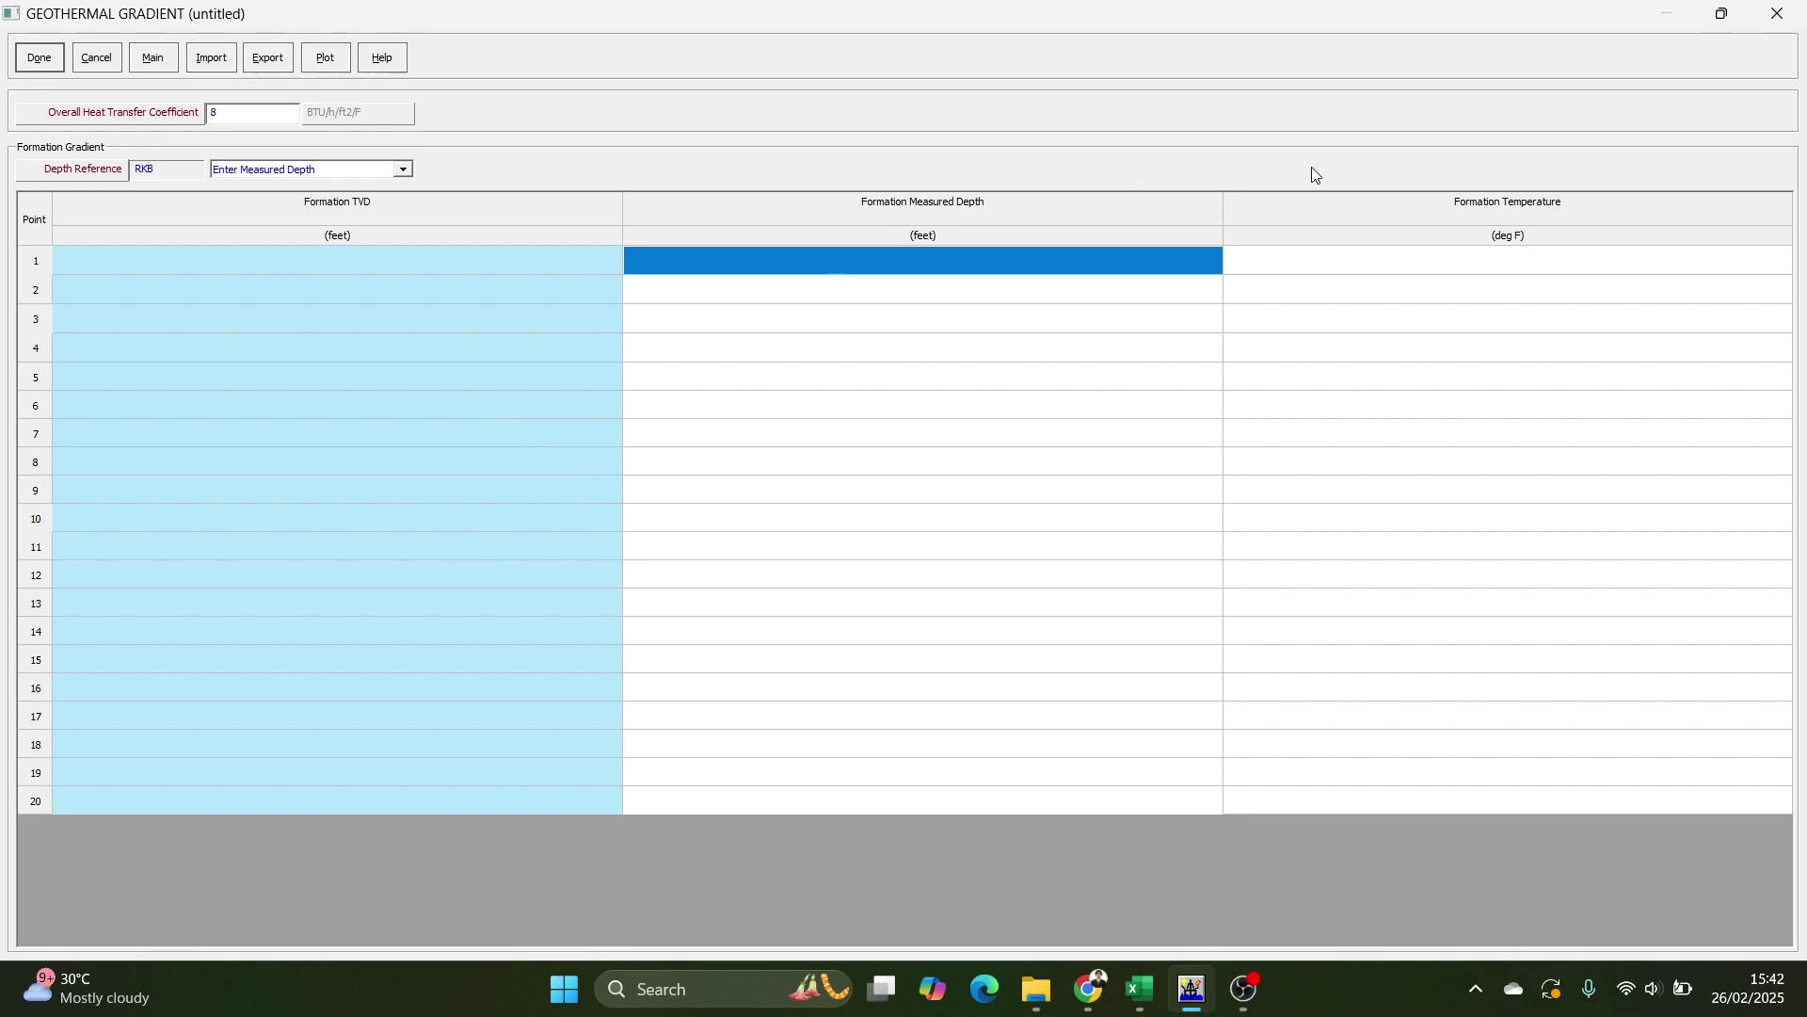
pyautogui.hotkey('alt', 'Tab')
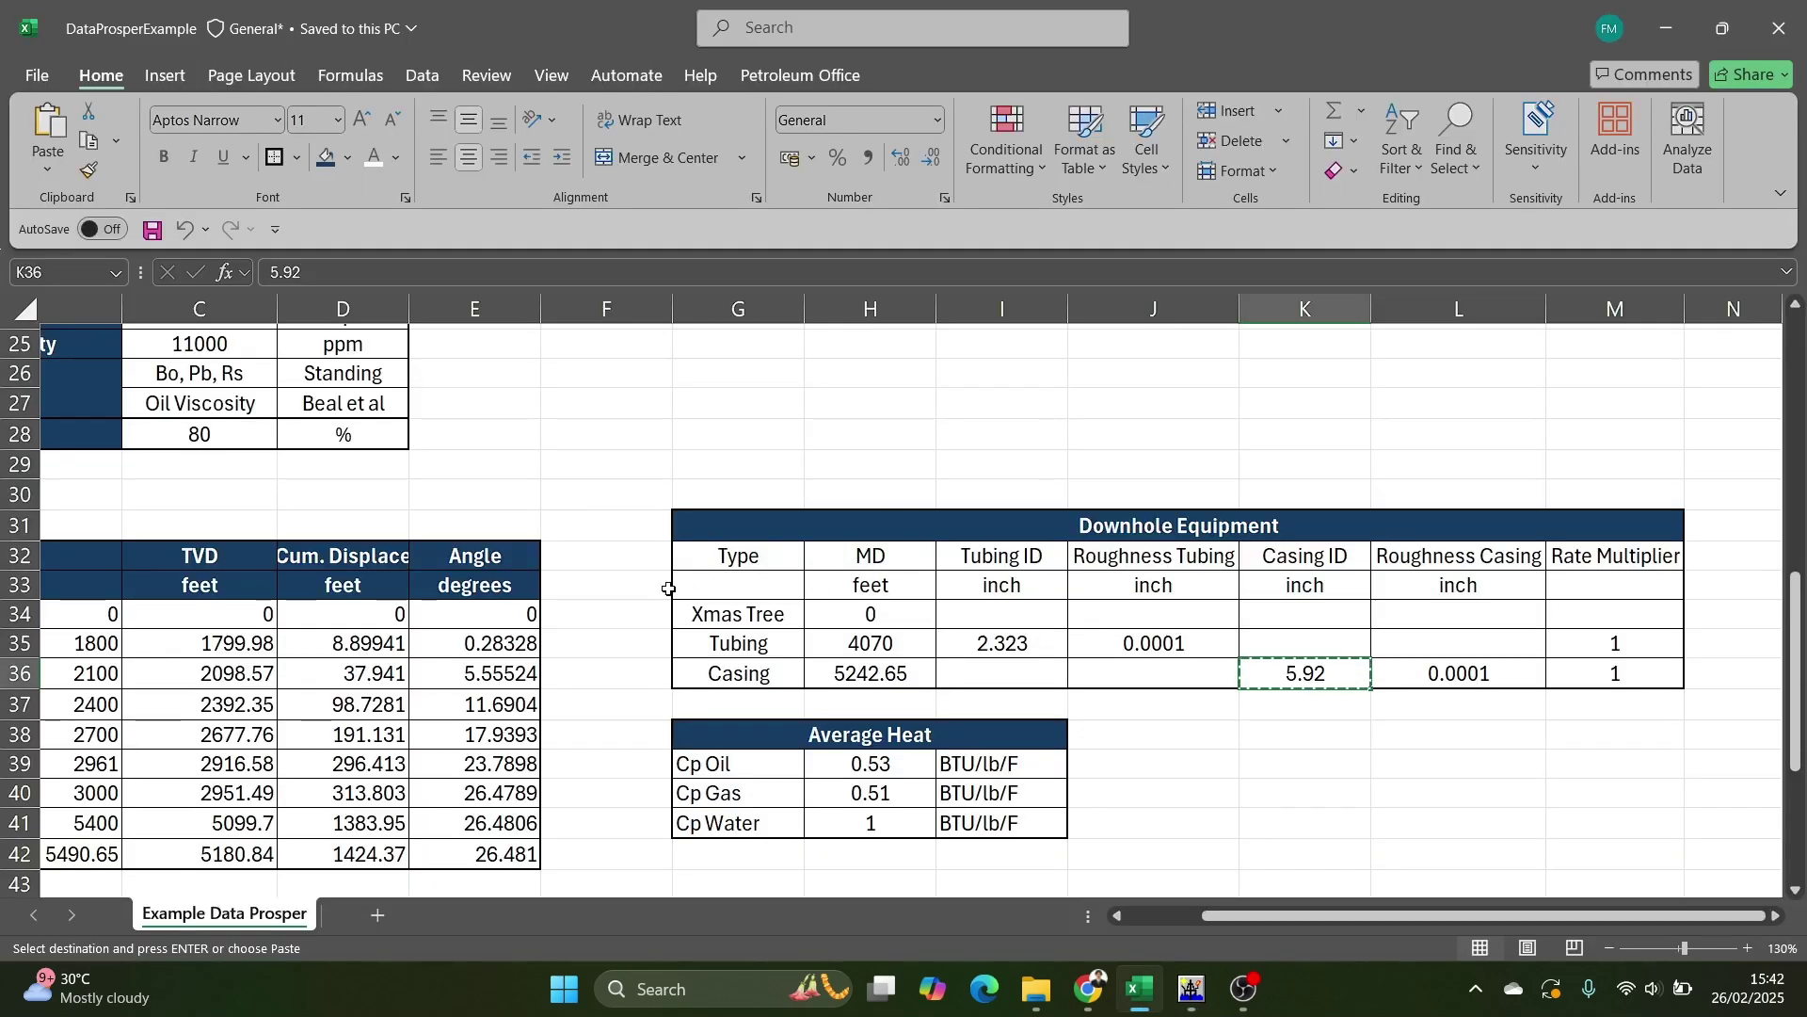
pyautogui.scroll(-2, 1174, 839)
pyautogui.moveTo(1473, 918); pyautogui.dragTo(1323, 915)
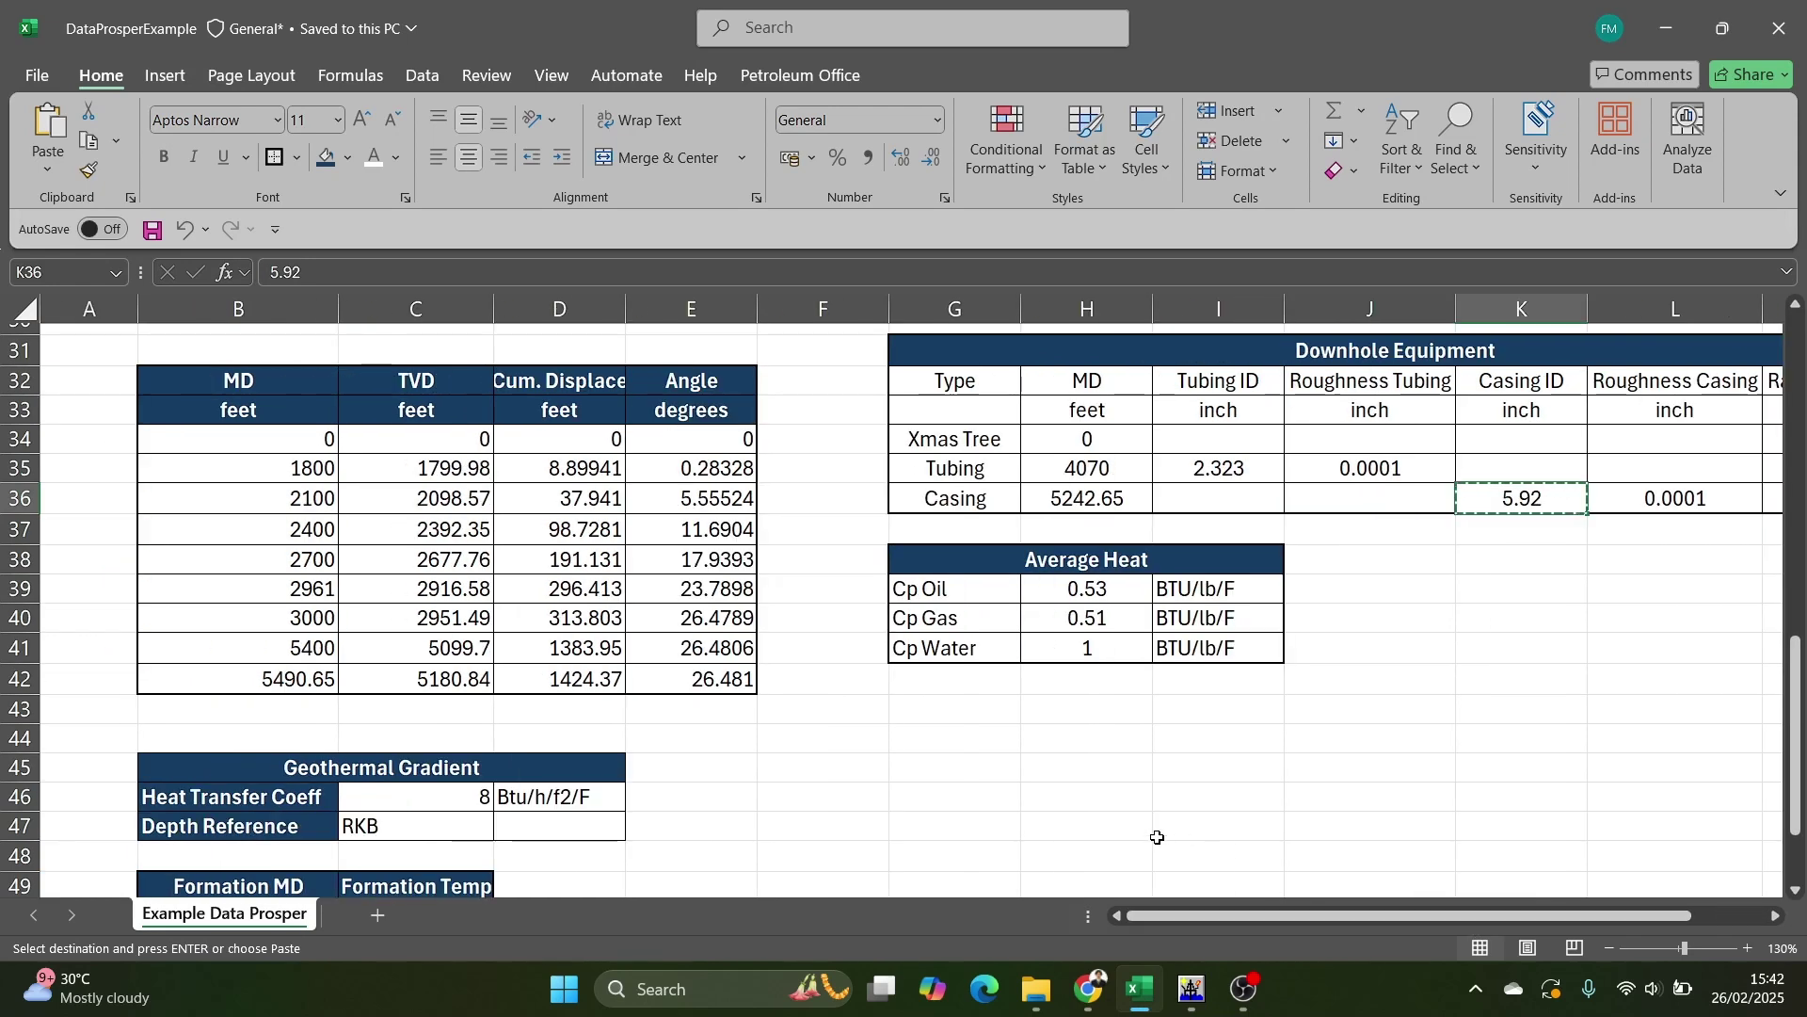
pyautogui.scroll(-3, 1153, 829)
pyautogui.scroll(1, 632, 638)
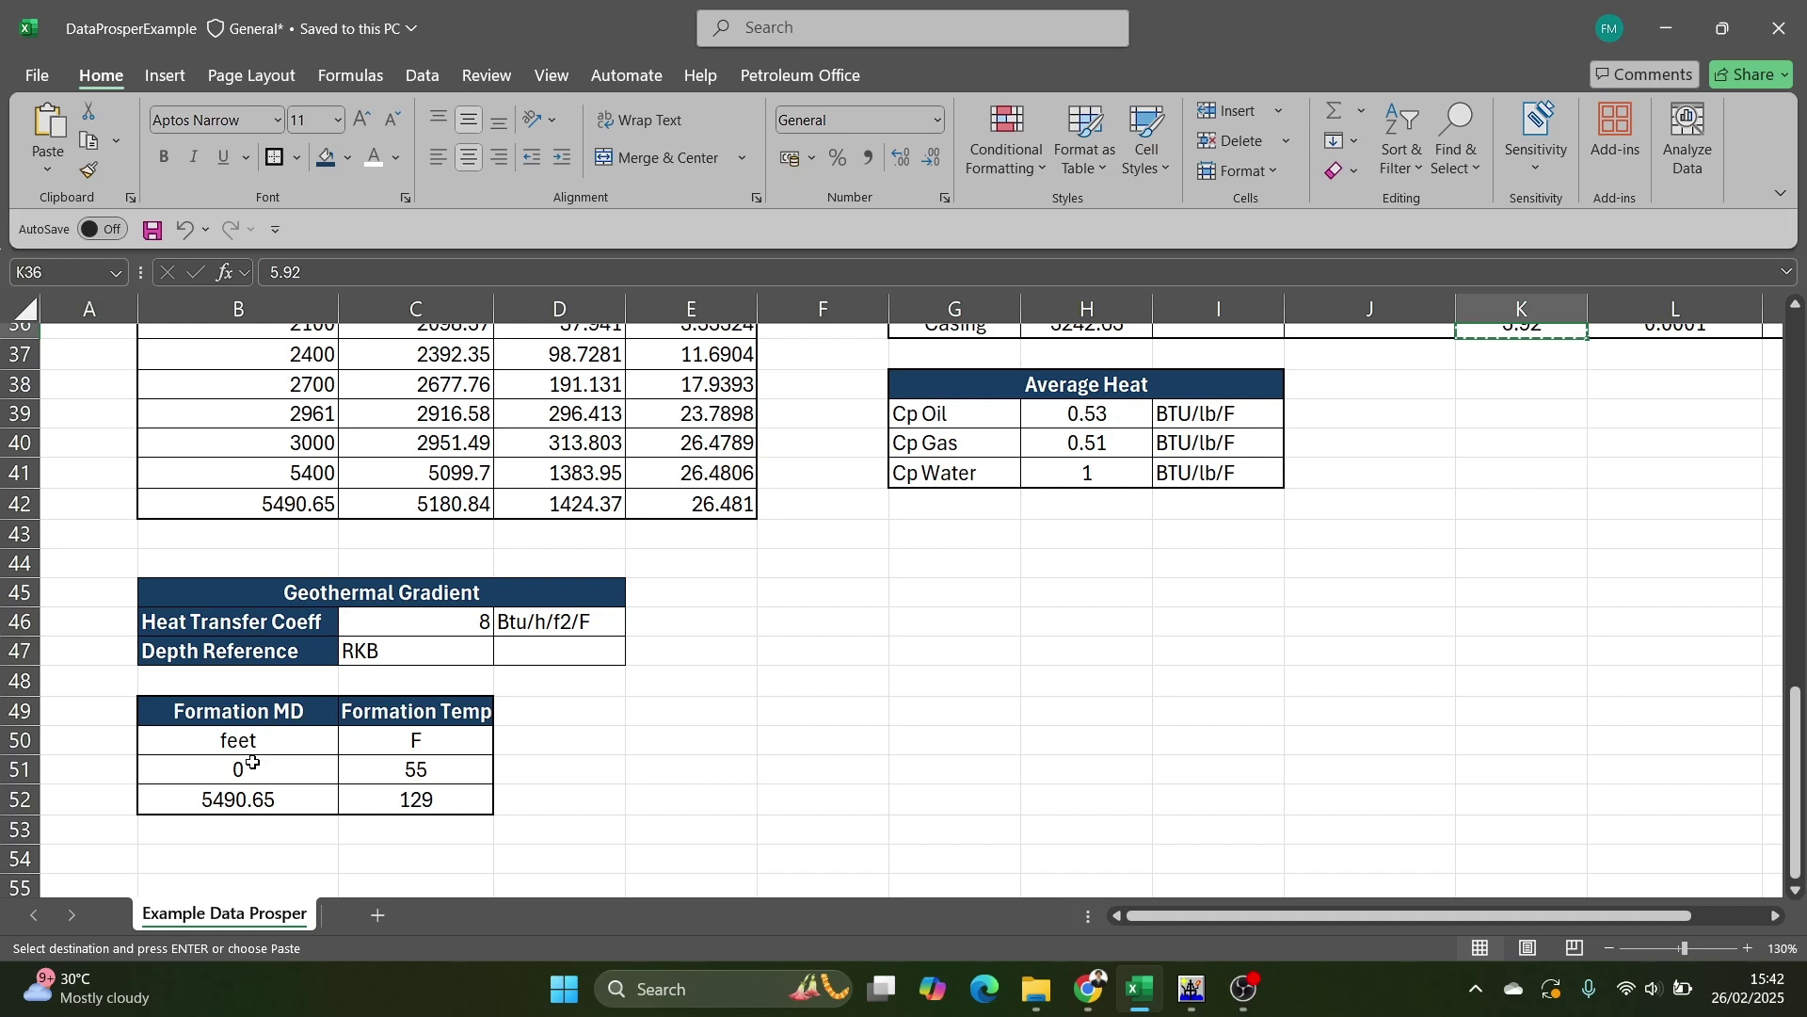
pyautogui.moveTo(251, 768); pyautogui.dragTo(473, 807)
pyautogui.hotkey('ctrl', 'c')
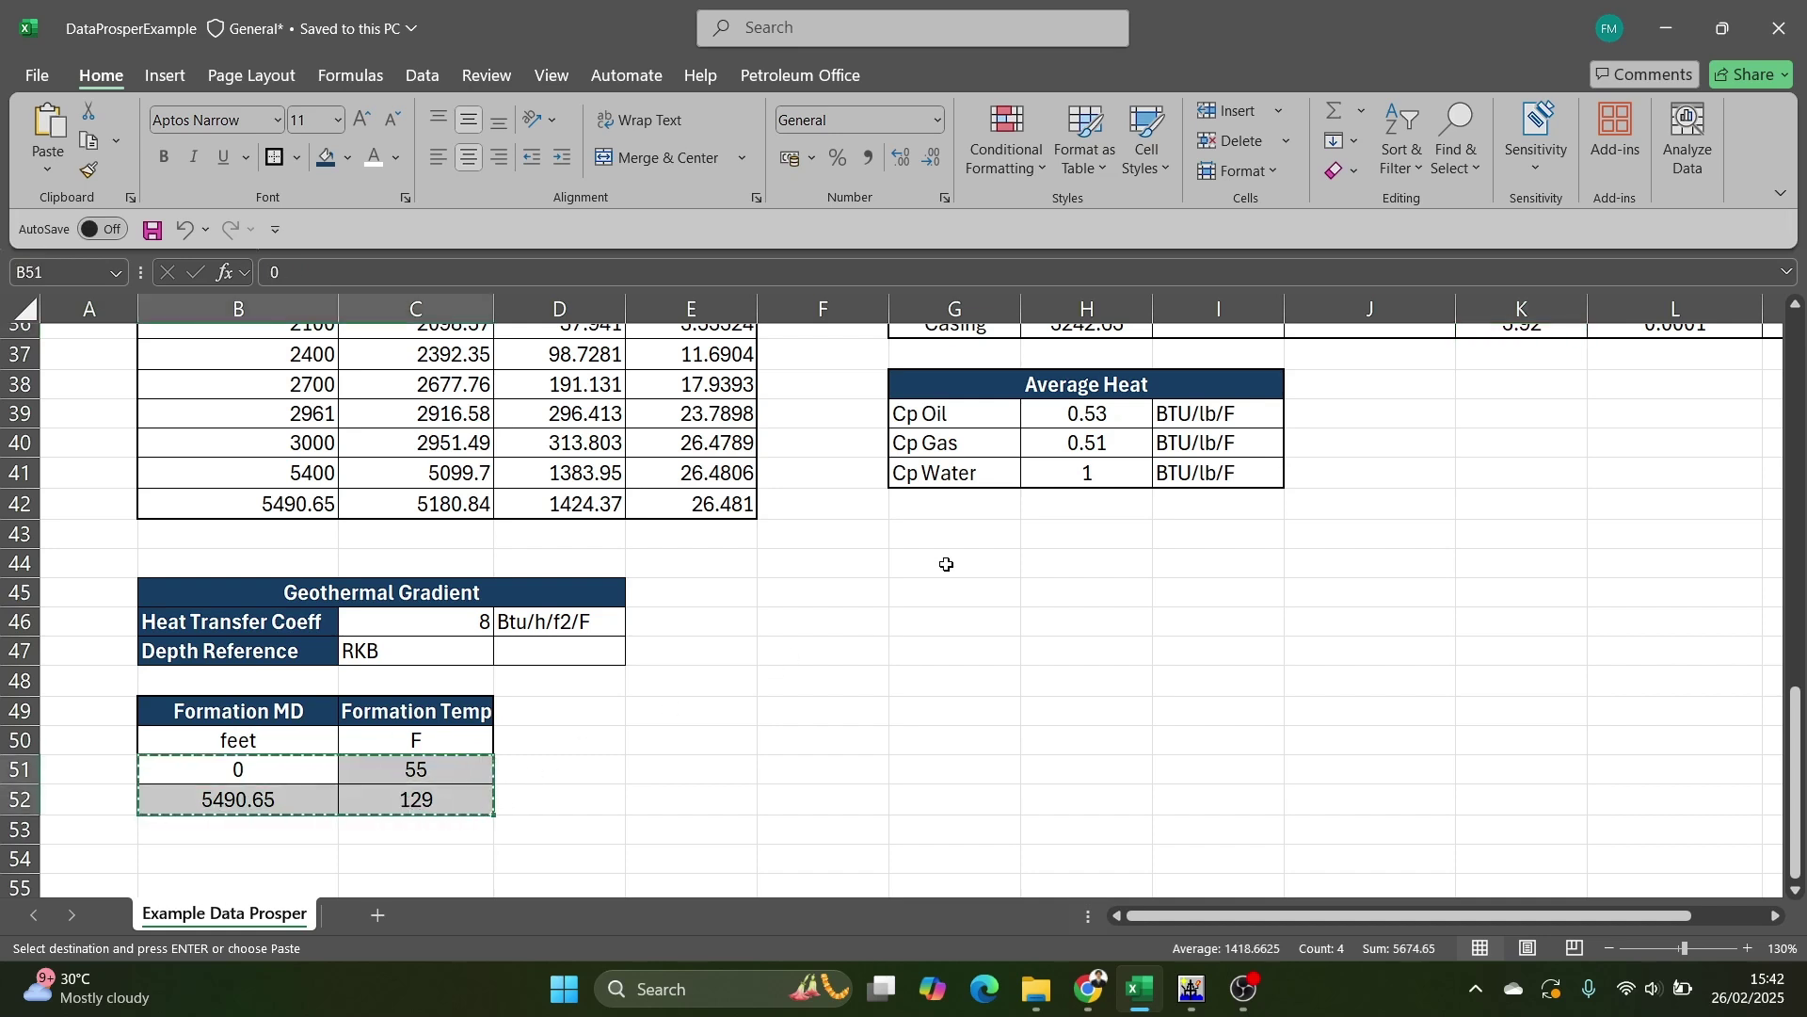
pyautogui.hotkey('alt', 'Tab')
pyautogui.hotkey('ctrl', 'v')
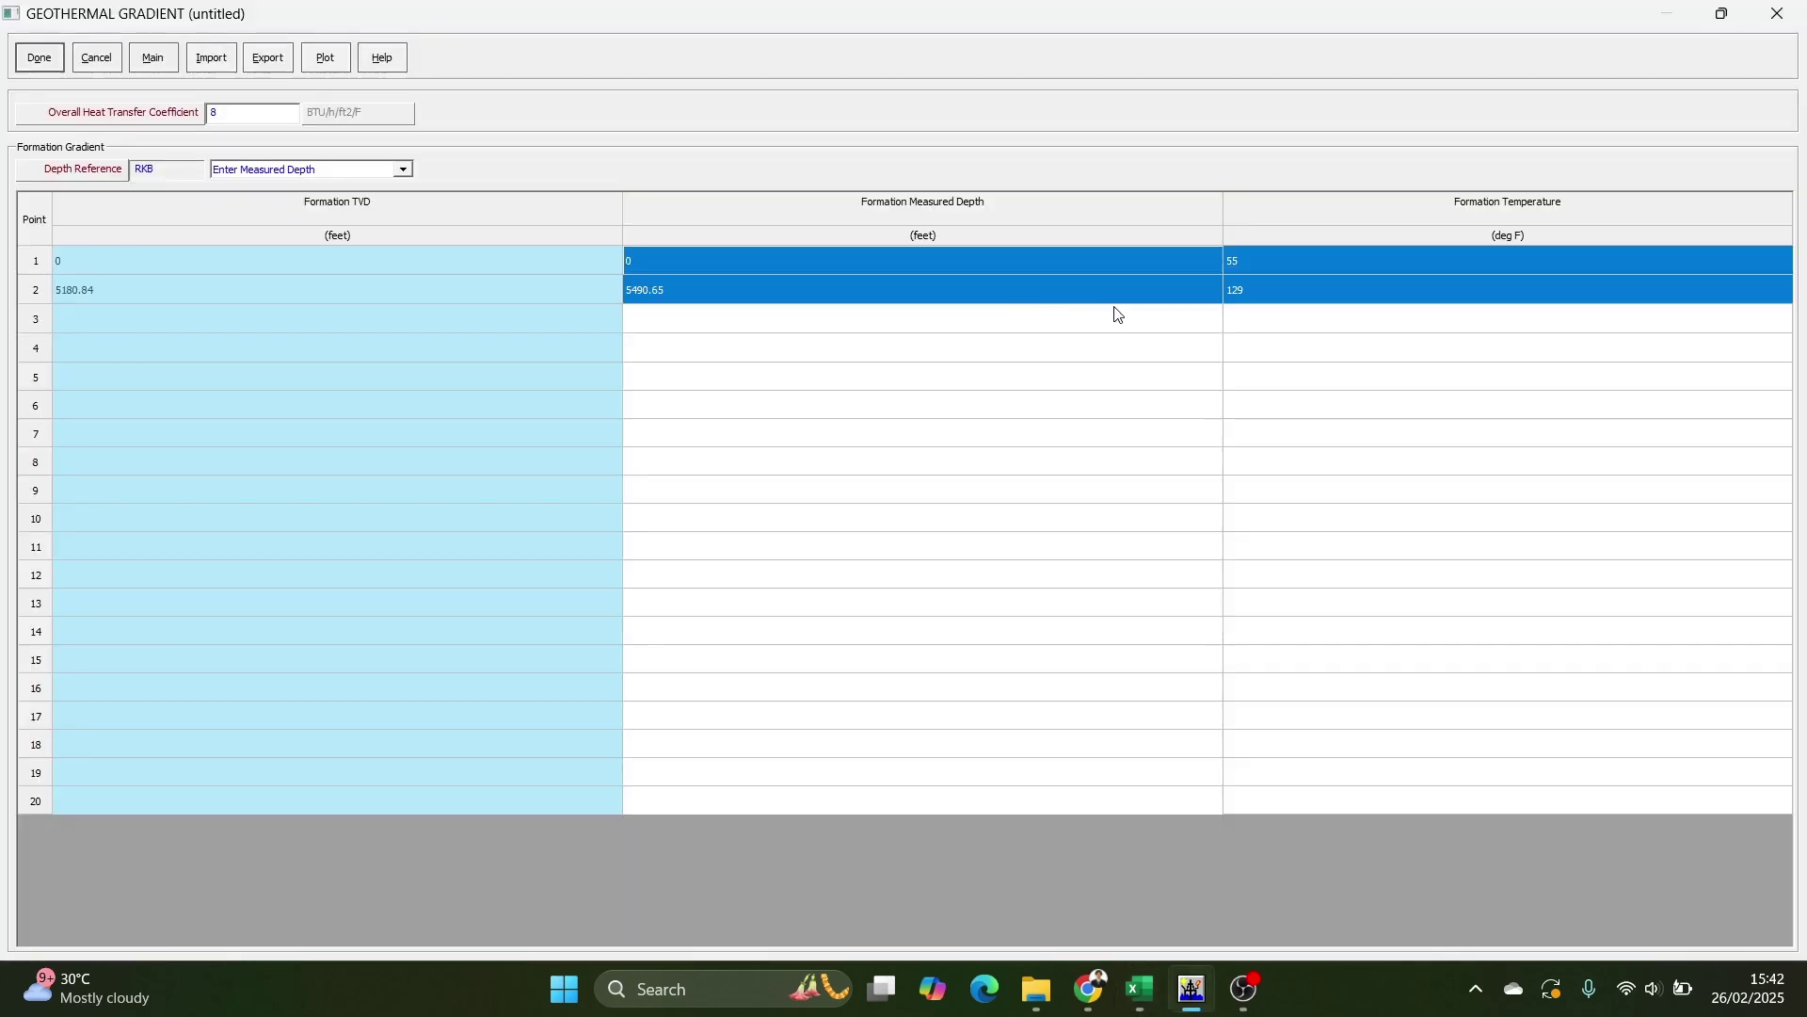
# Accept the geothermal gradient, select the deviation survey, downhole equipment, geothermal gradient and average heat capacities entries, and accept the equipment data.
pyautogui.click(1280, 278)
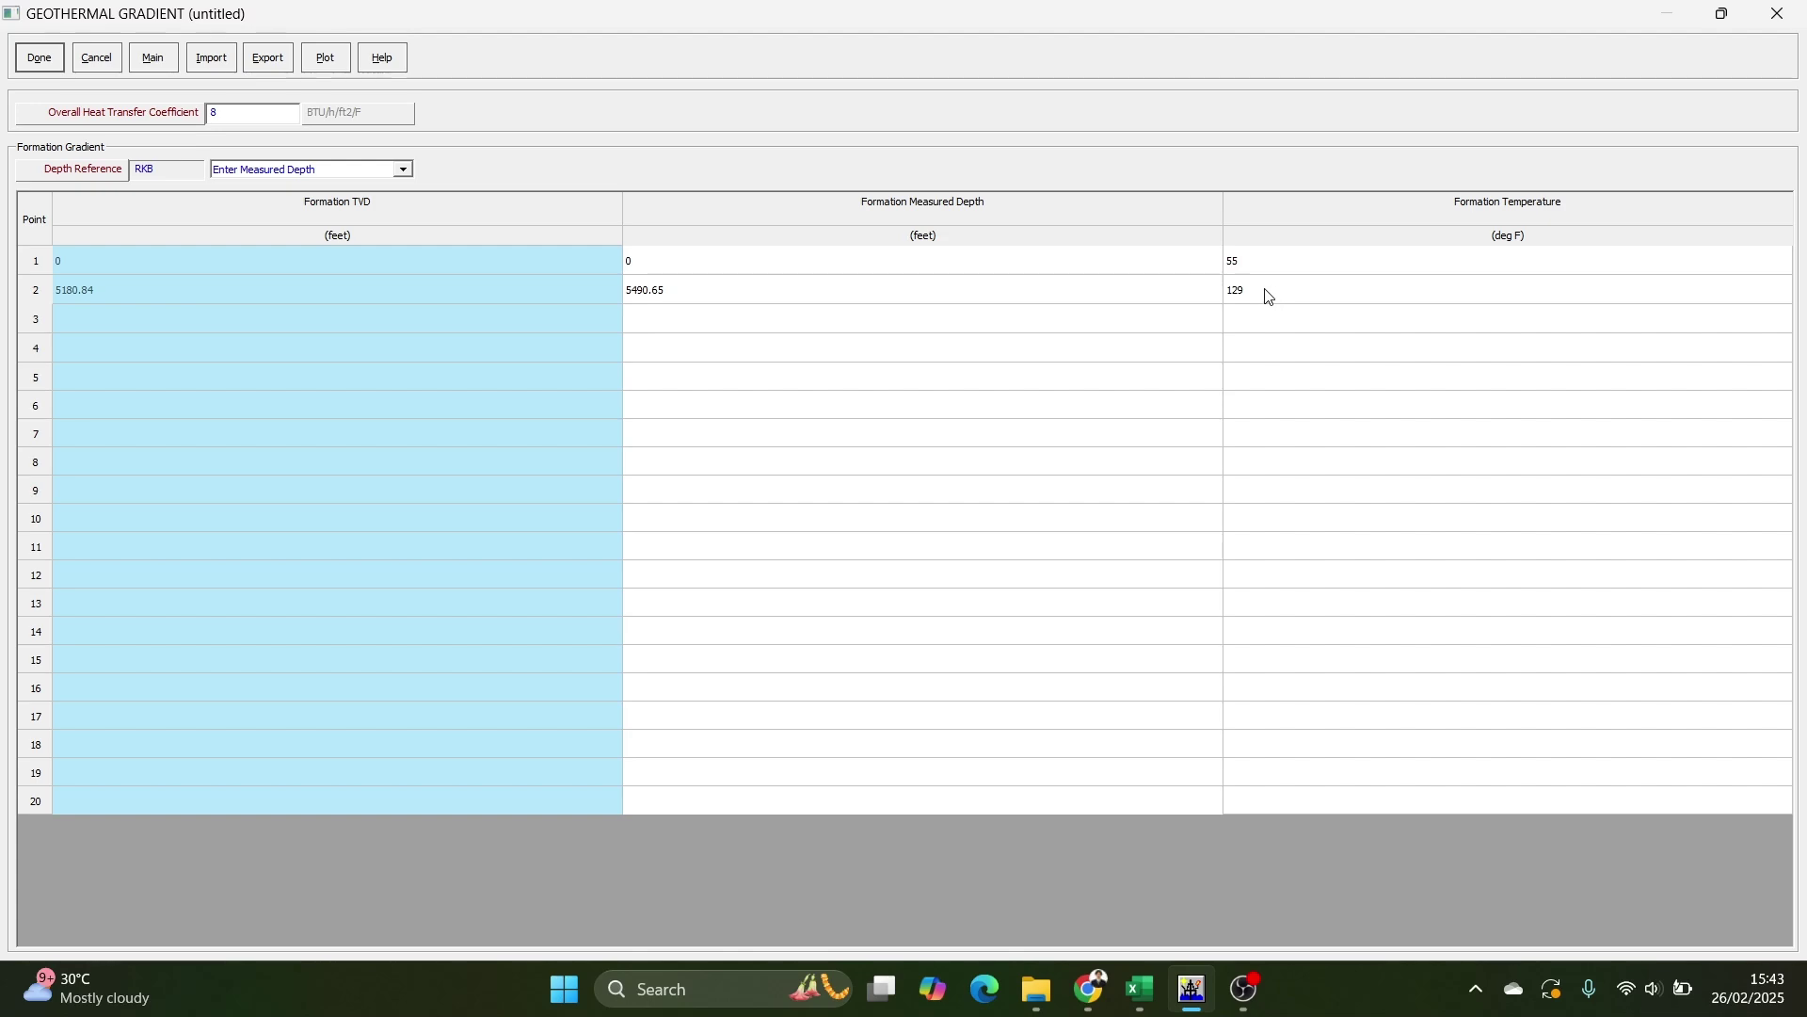
pyautogui.click(38, 58)
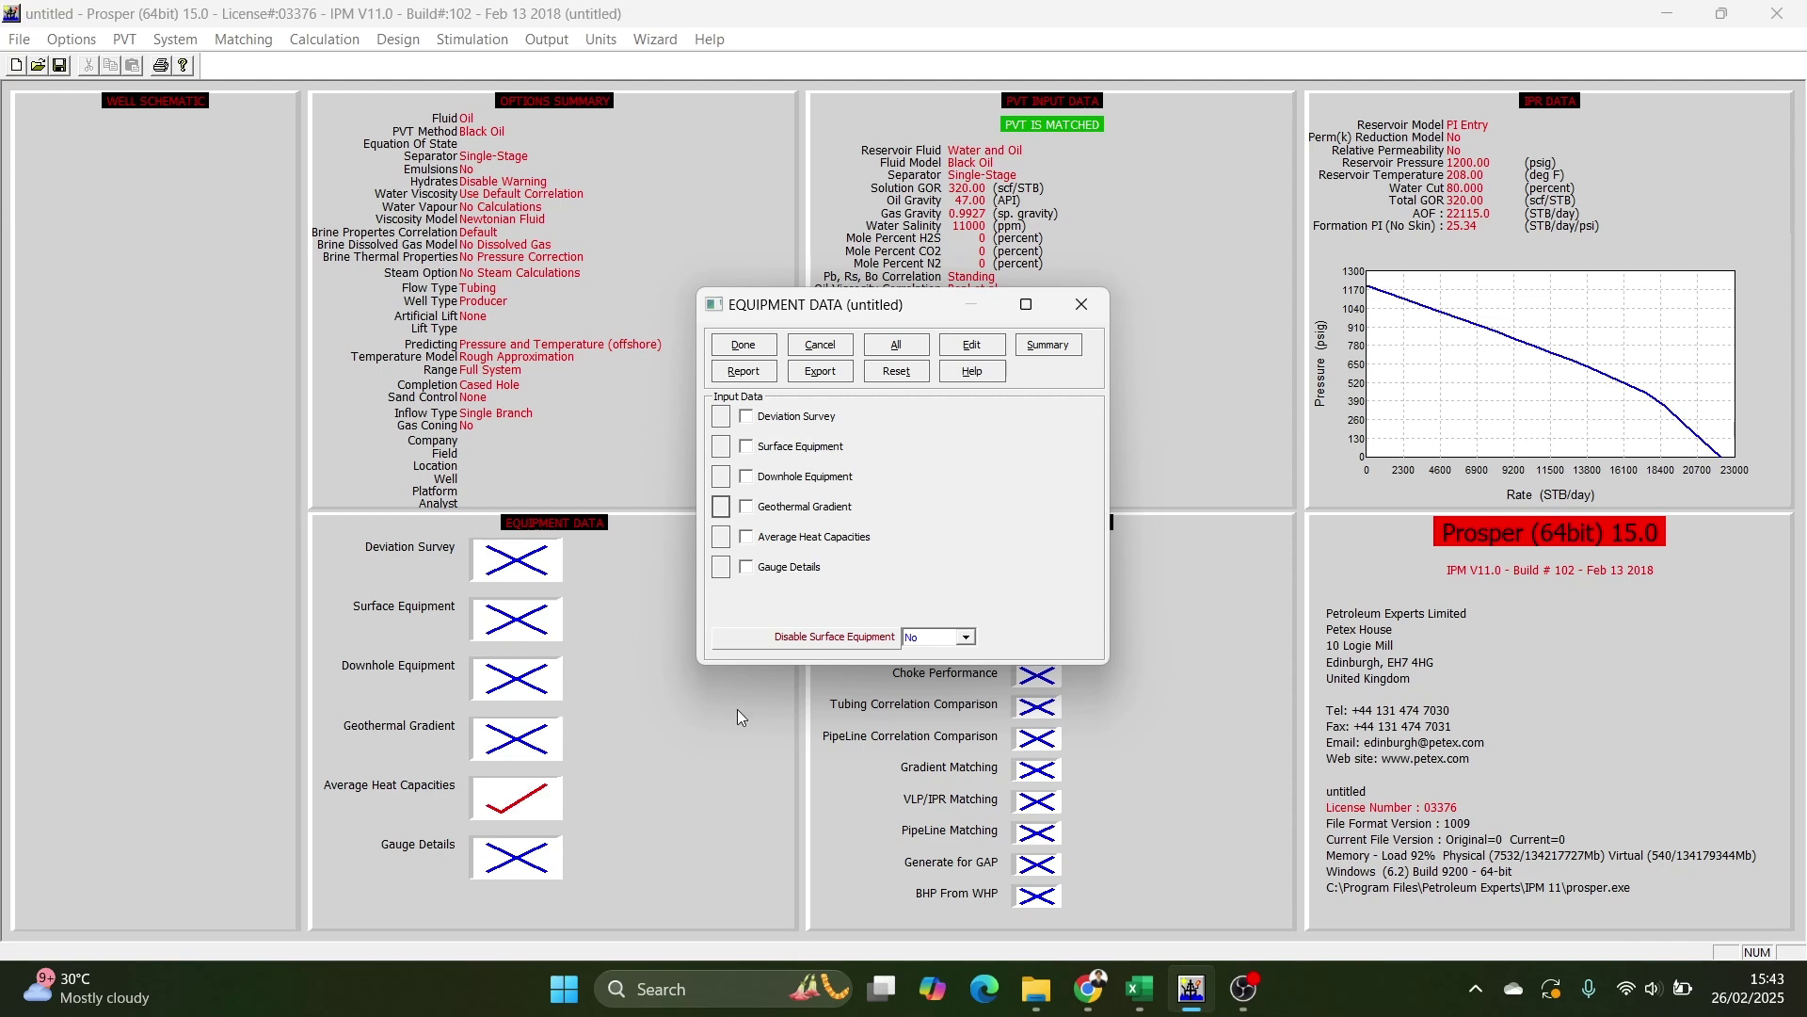
pyautogui.click(748, 417)
pyautogui.click(744, 477)
pyautogui.click(749, 509)
pyautogui.click(753, 544)
pyautogui.click(756, 350)
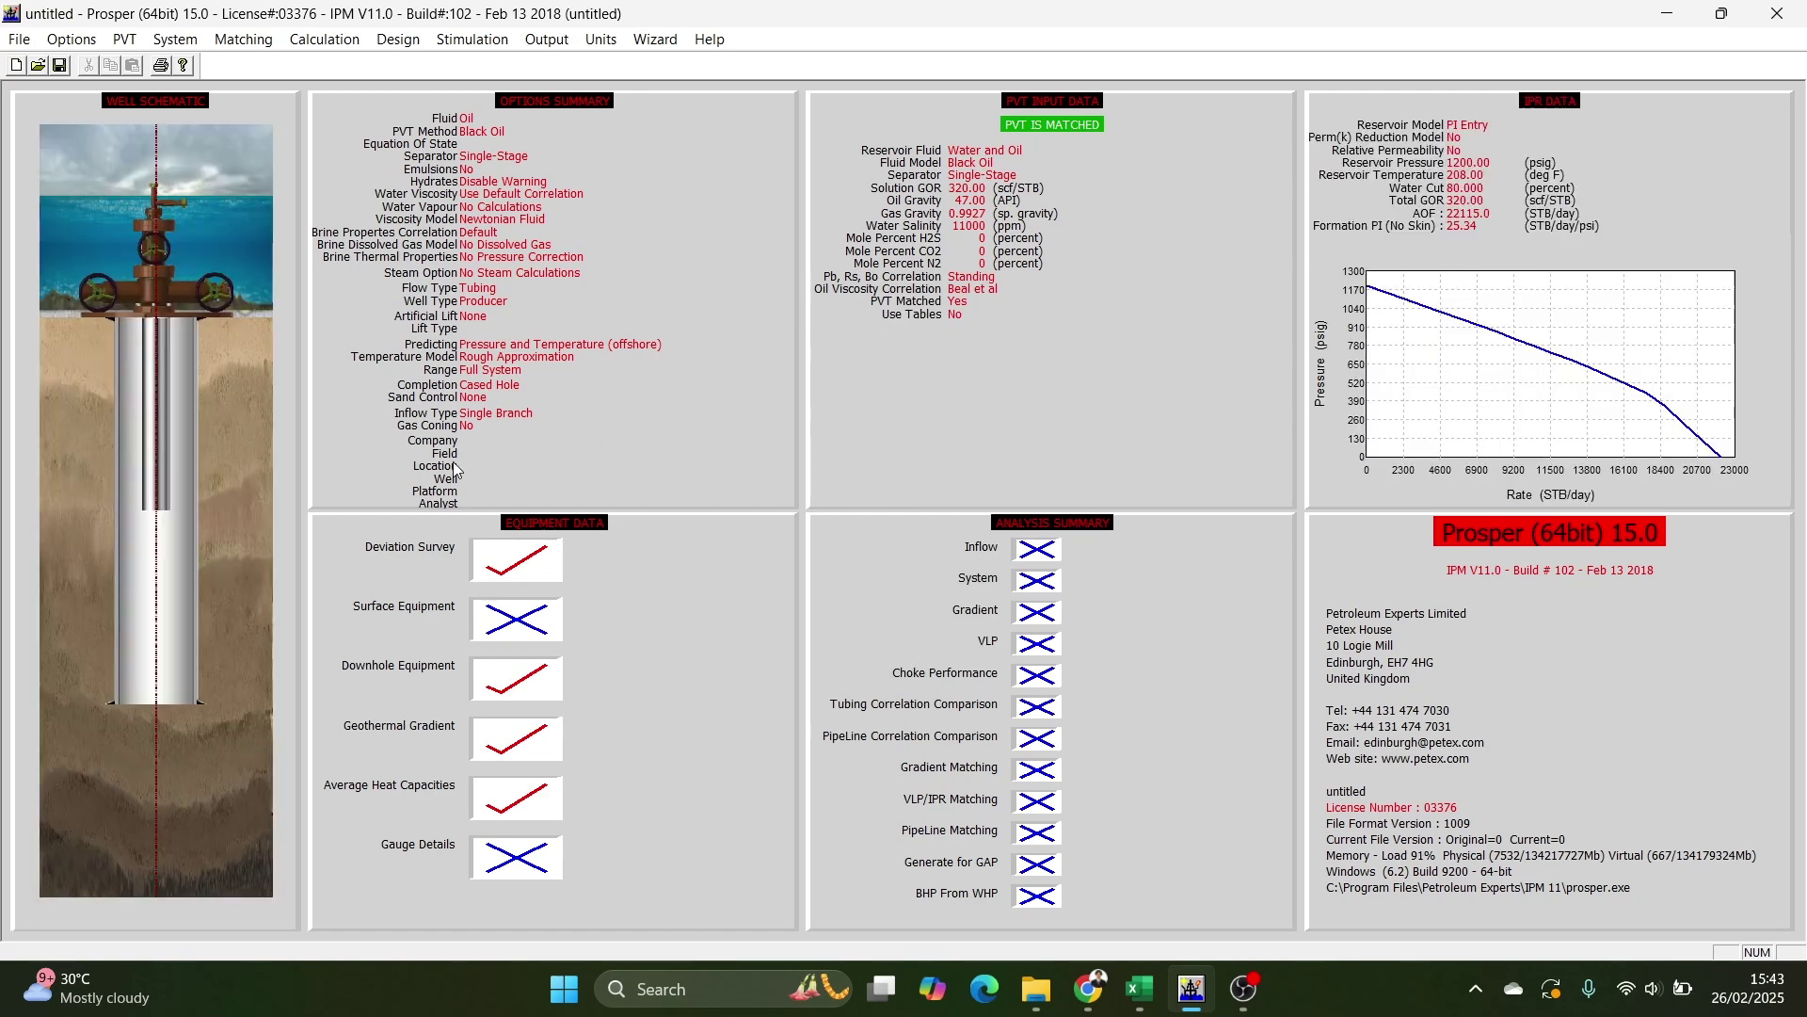
# Review the well schematic in Well Builder and the Inflow Performance input data, closing each one.
pyautogui.doubleClick(98, 213)
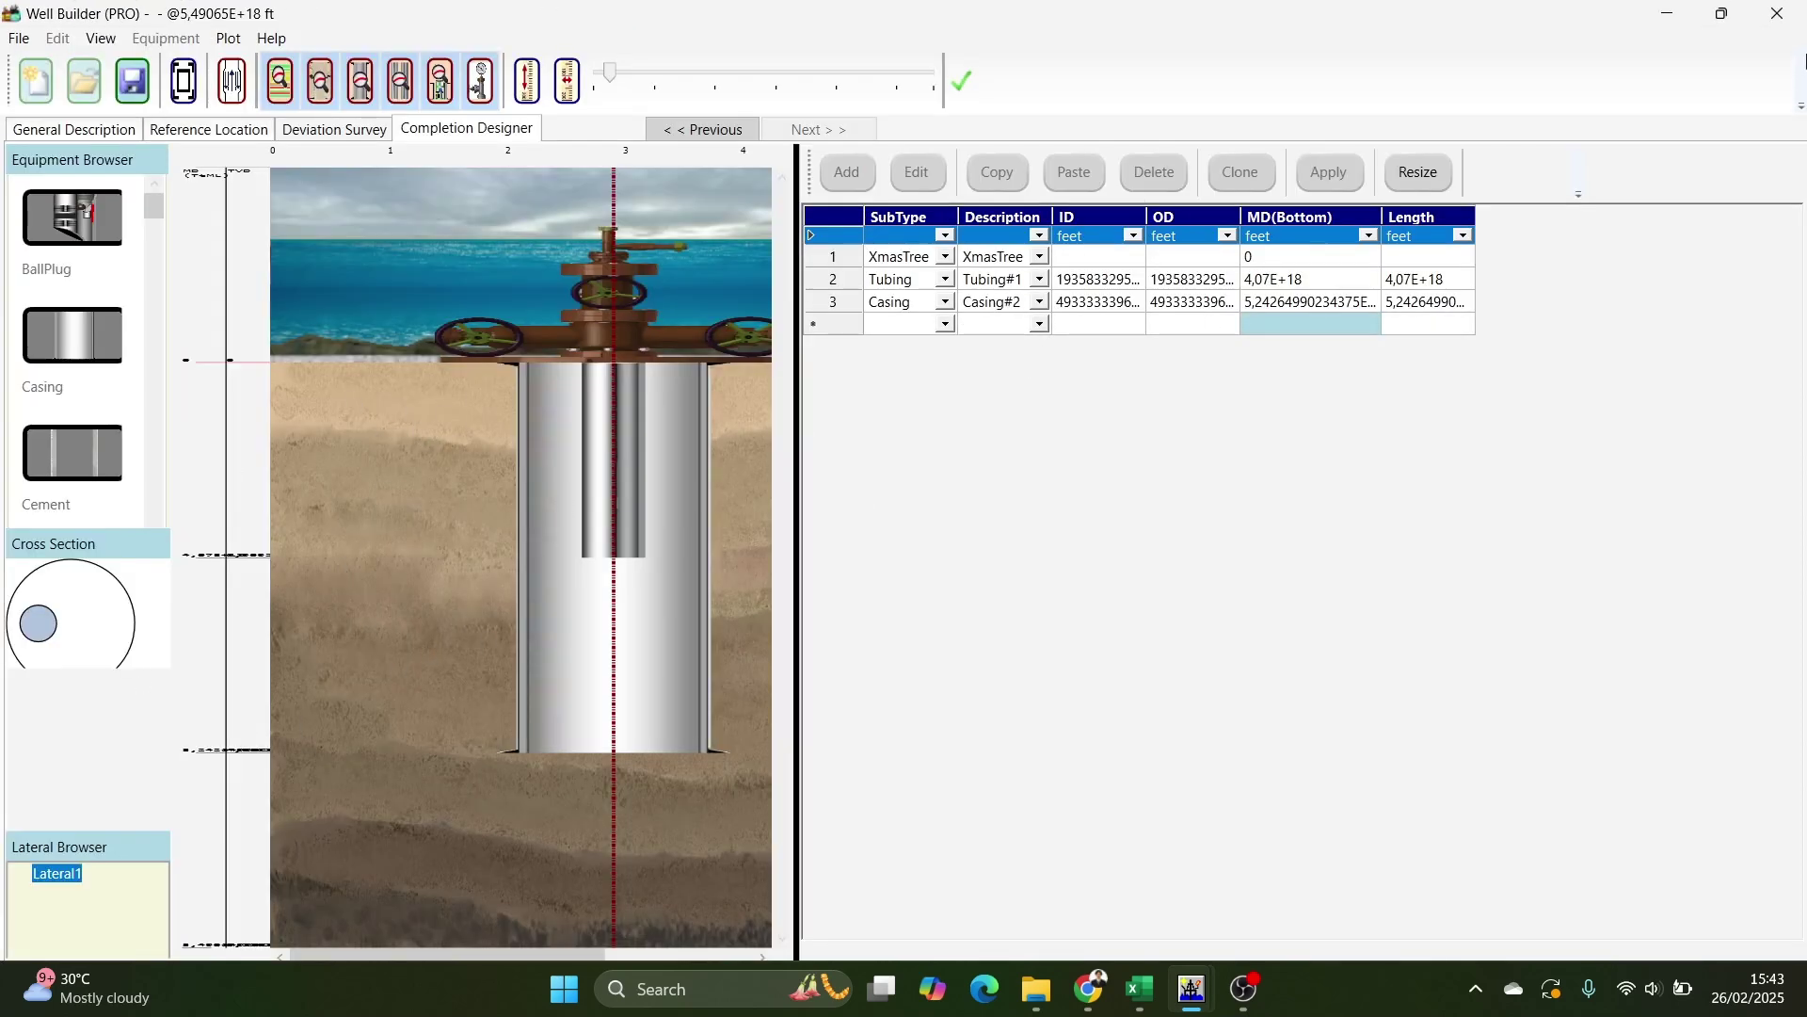
pyautogui.click(1781, 23)
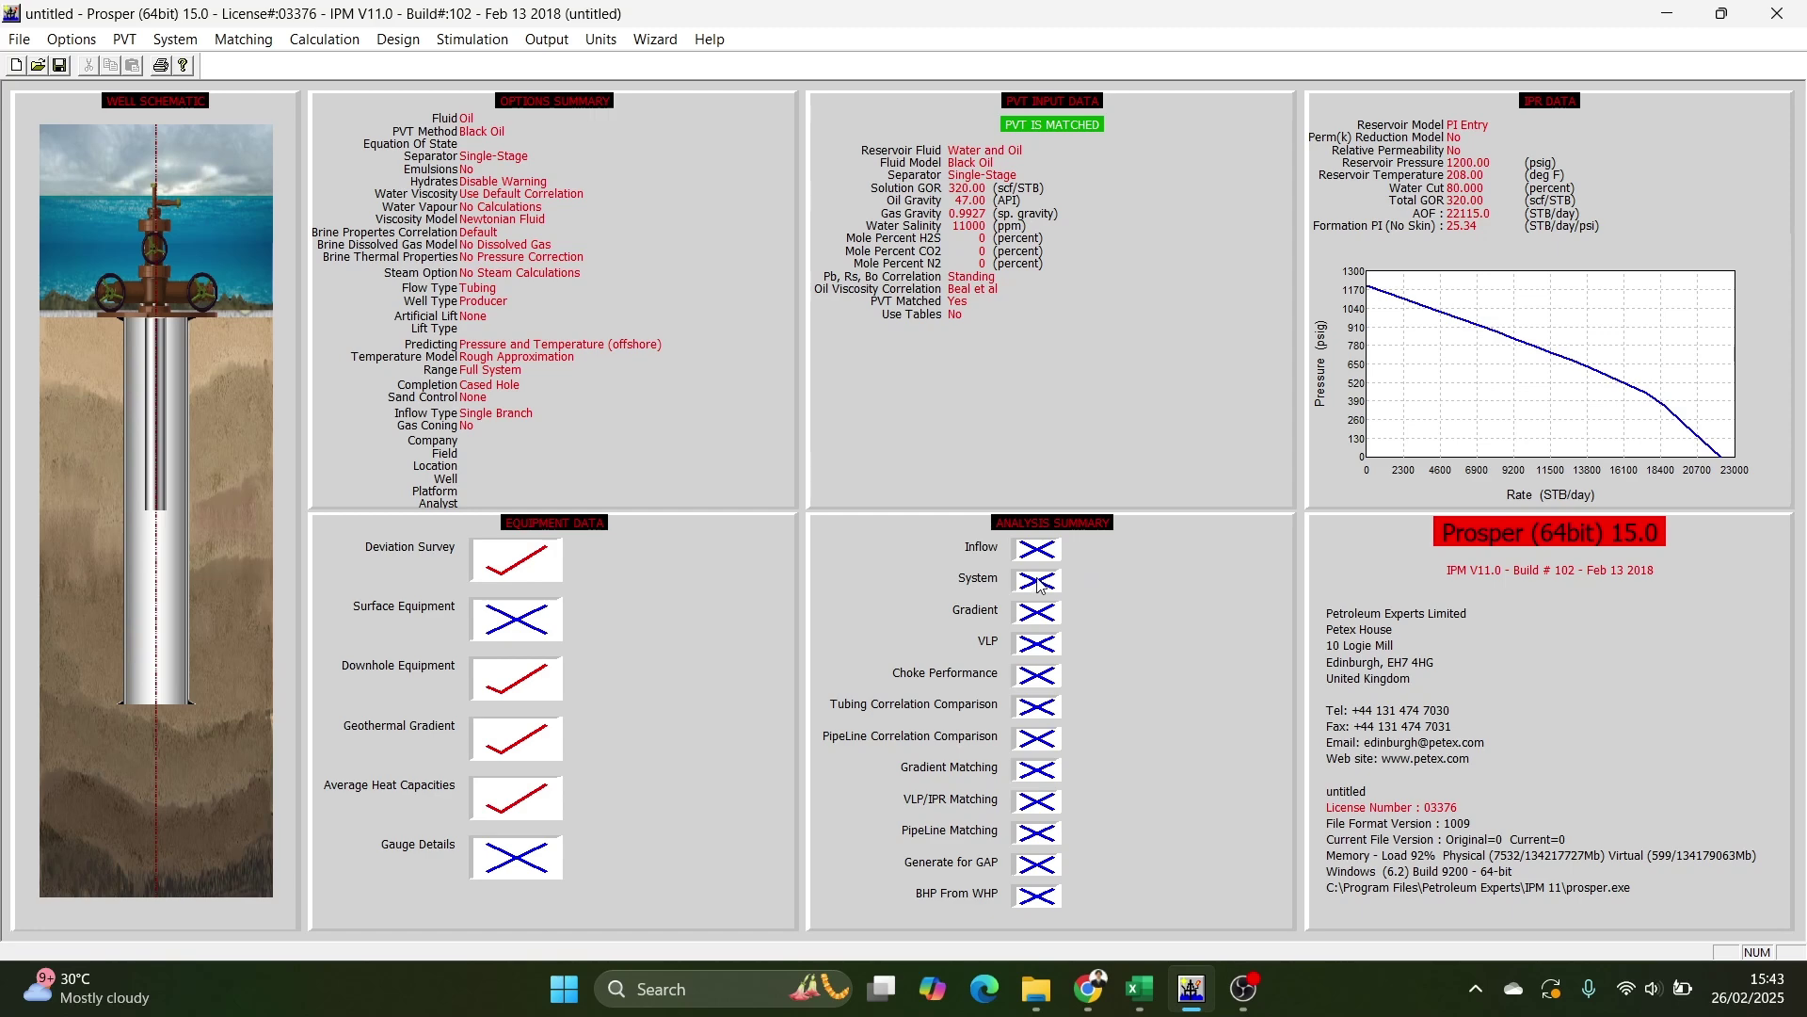
pyautogui.click(175, 39)
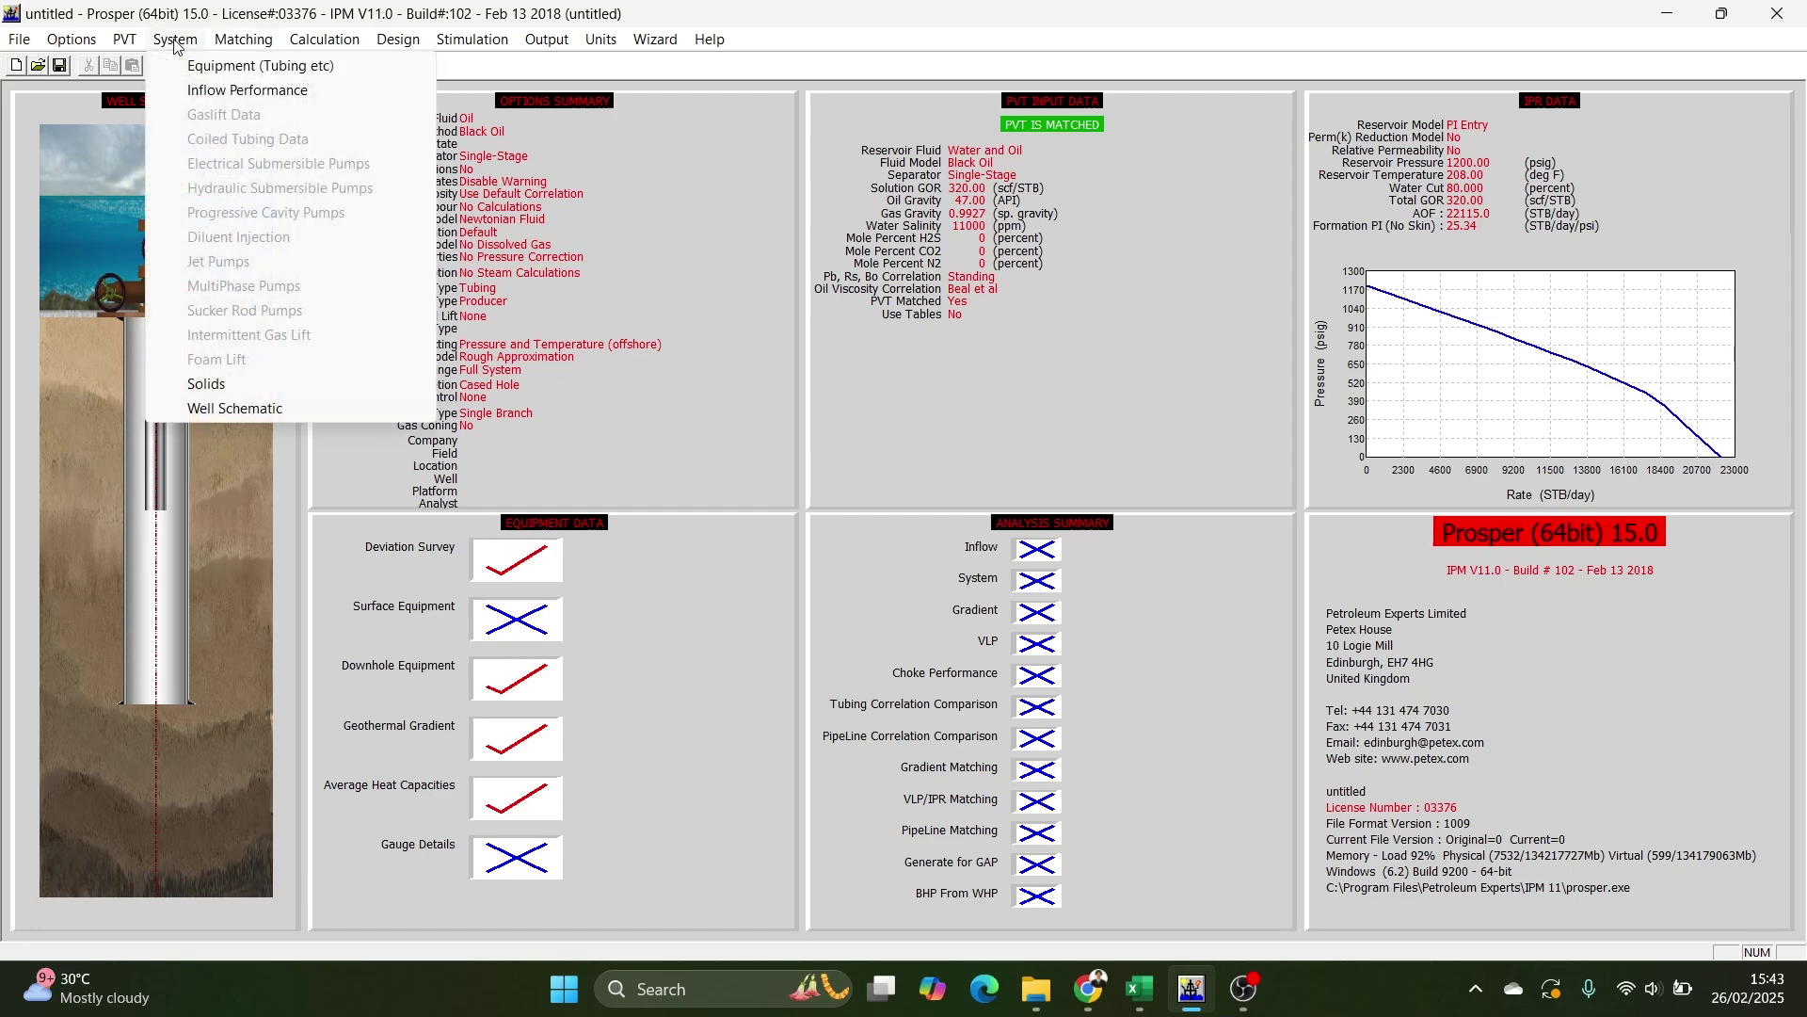
pyautogui.click(188, 89)
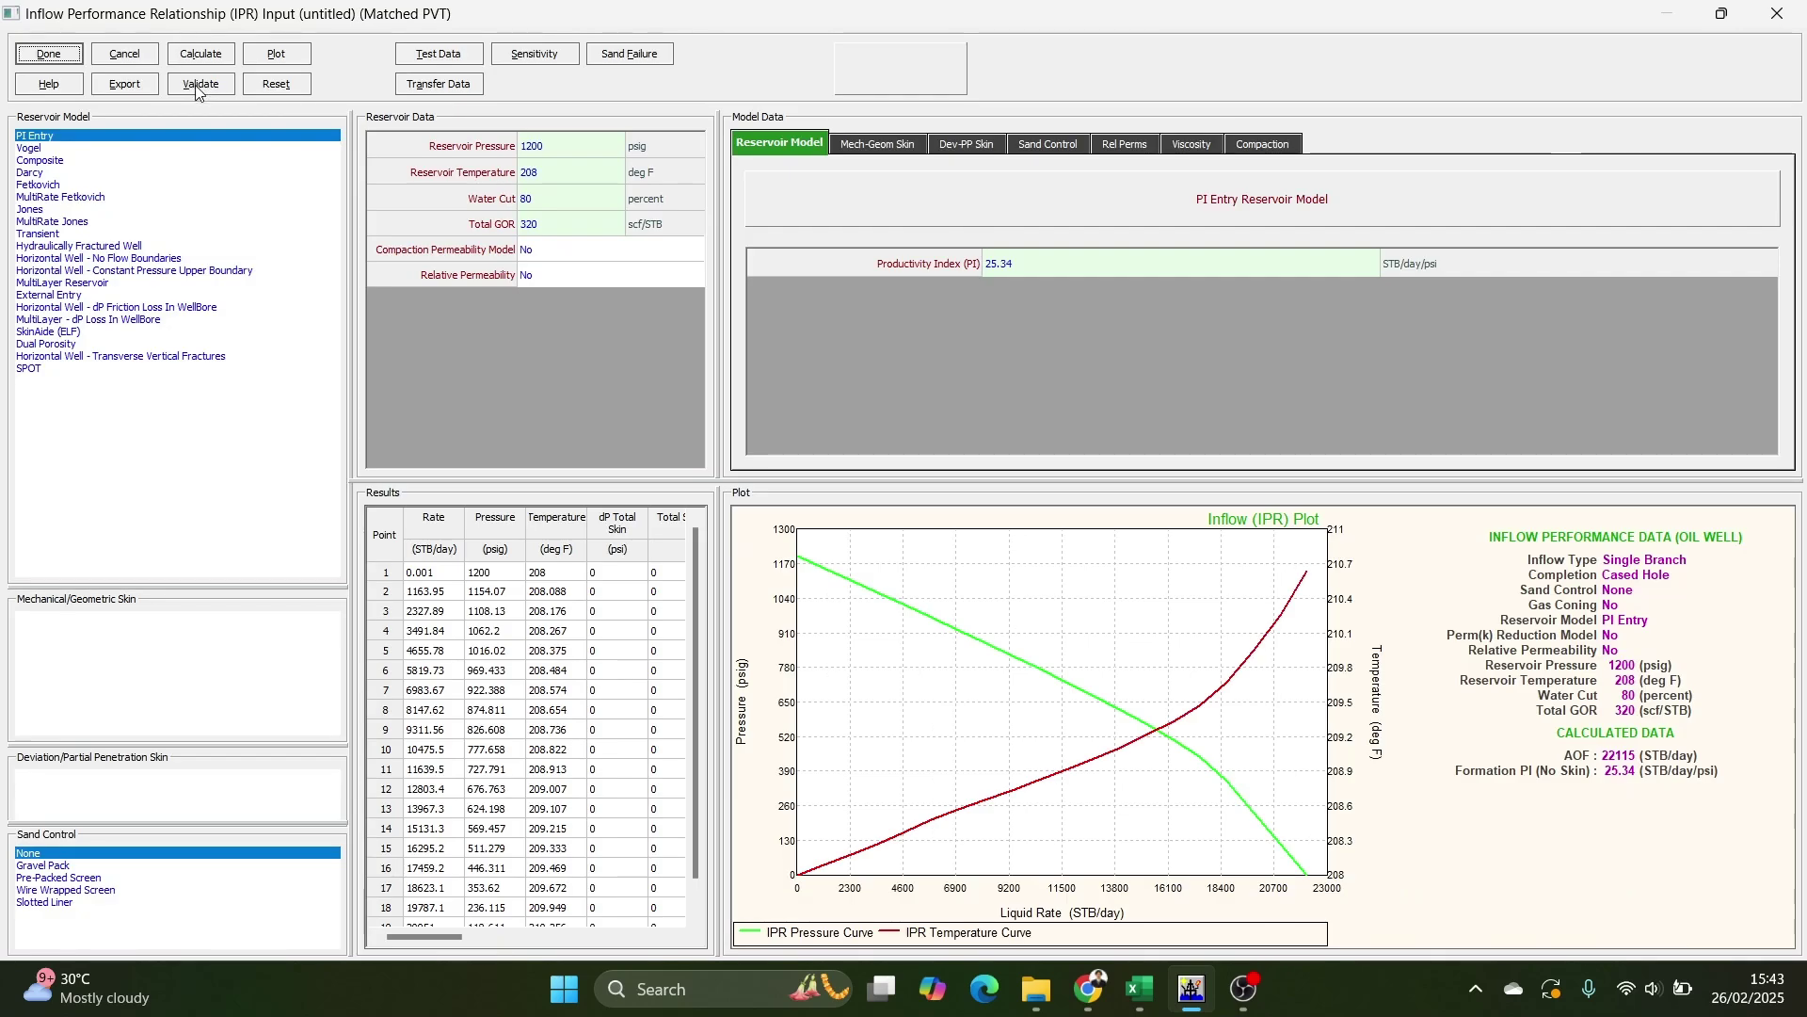
pyautogui.click(57, 56)
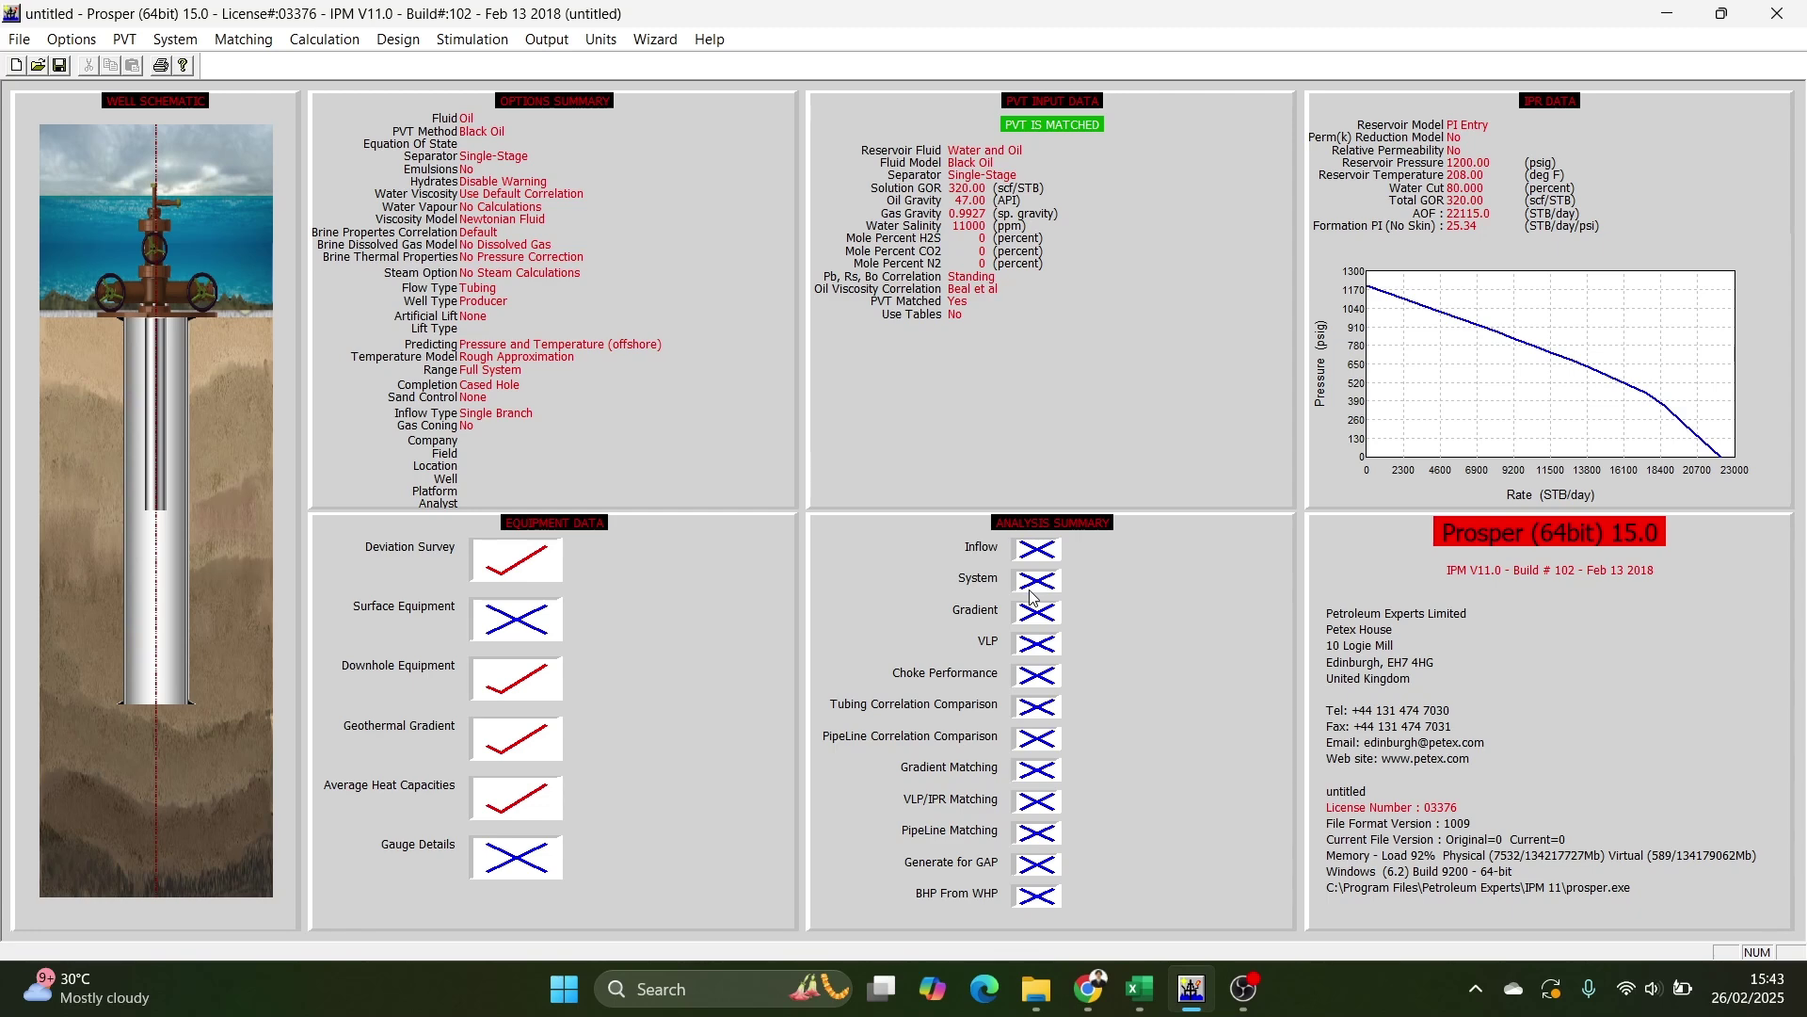
# Open the VLP calculation from the analysis summary and set top node pressure to 200 psig and water cut to 80 percent.
pyautogui.click(1038, 643)
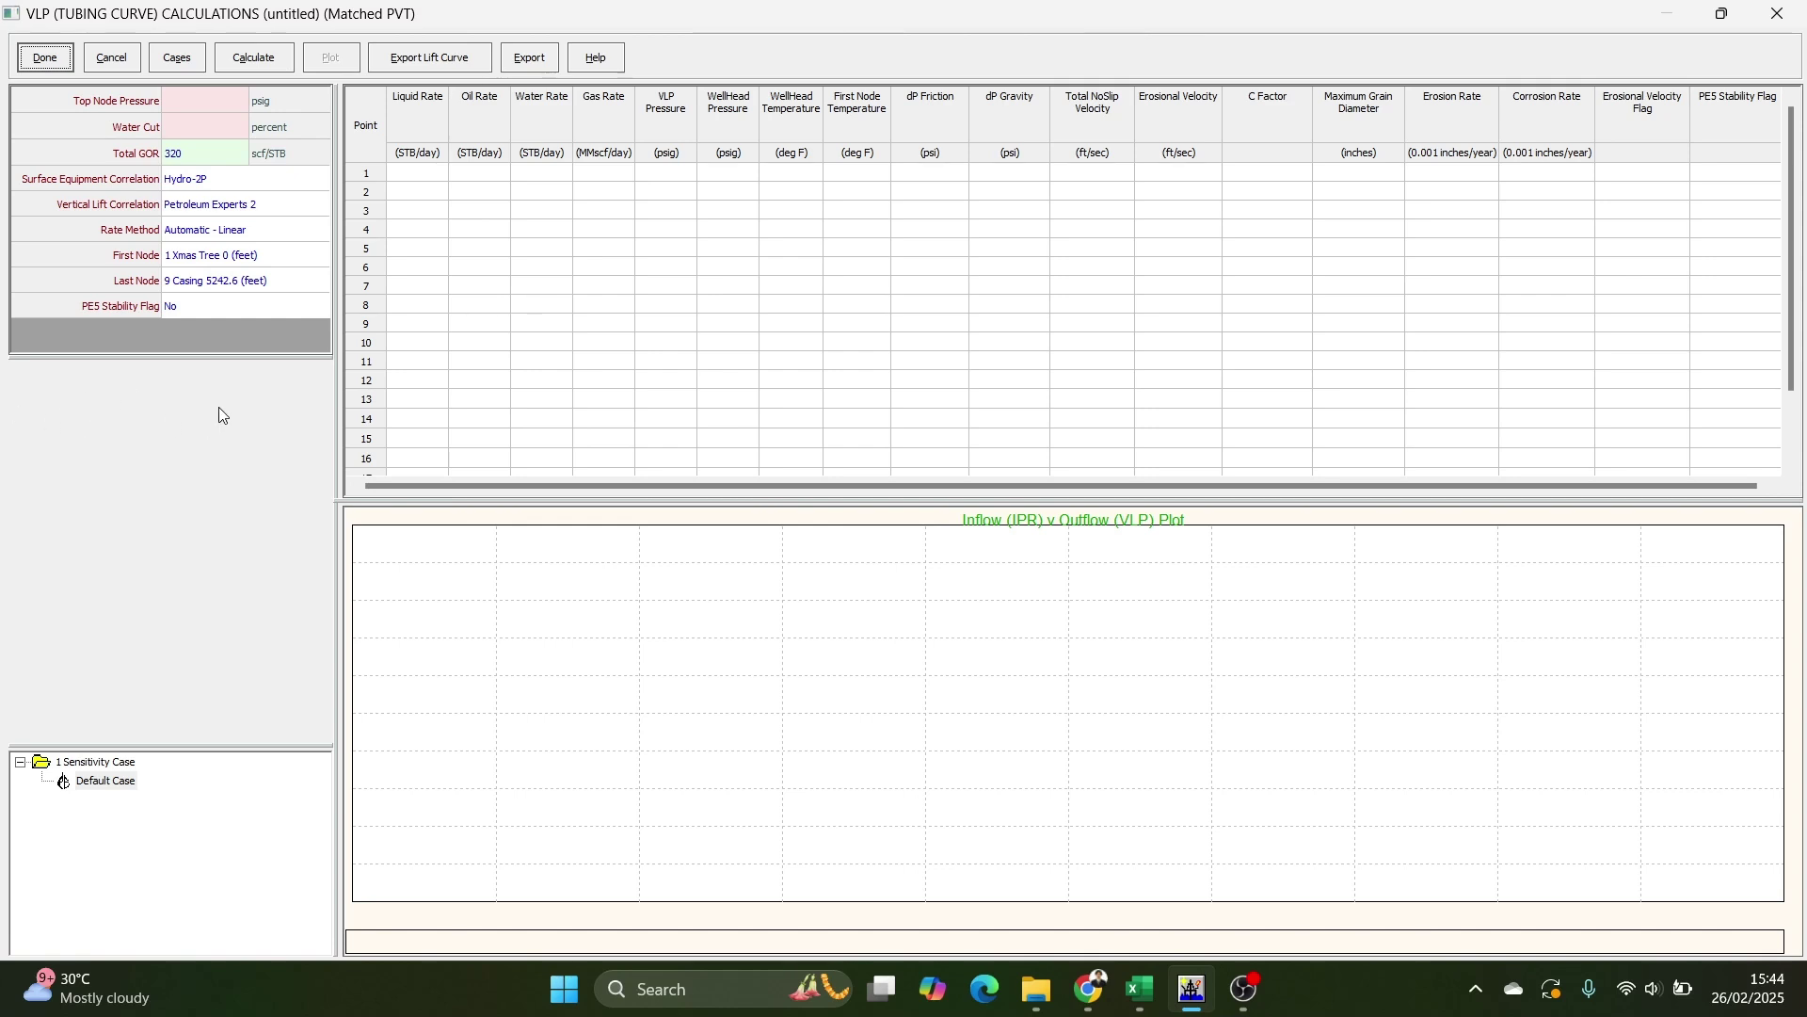
pyautogui.click(216, 100)
pyautogui.write('200')
pyautogui.click(190, 117)
pyautogui.write('80')
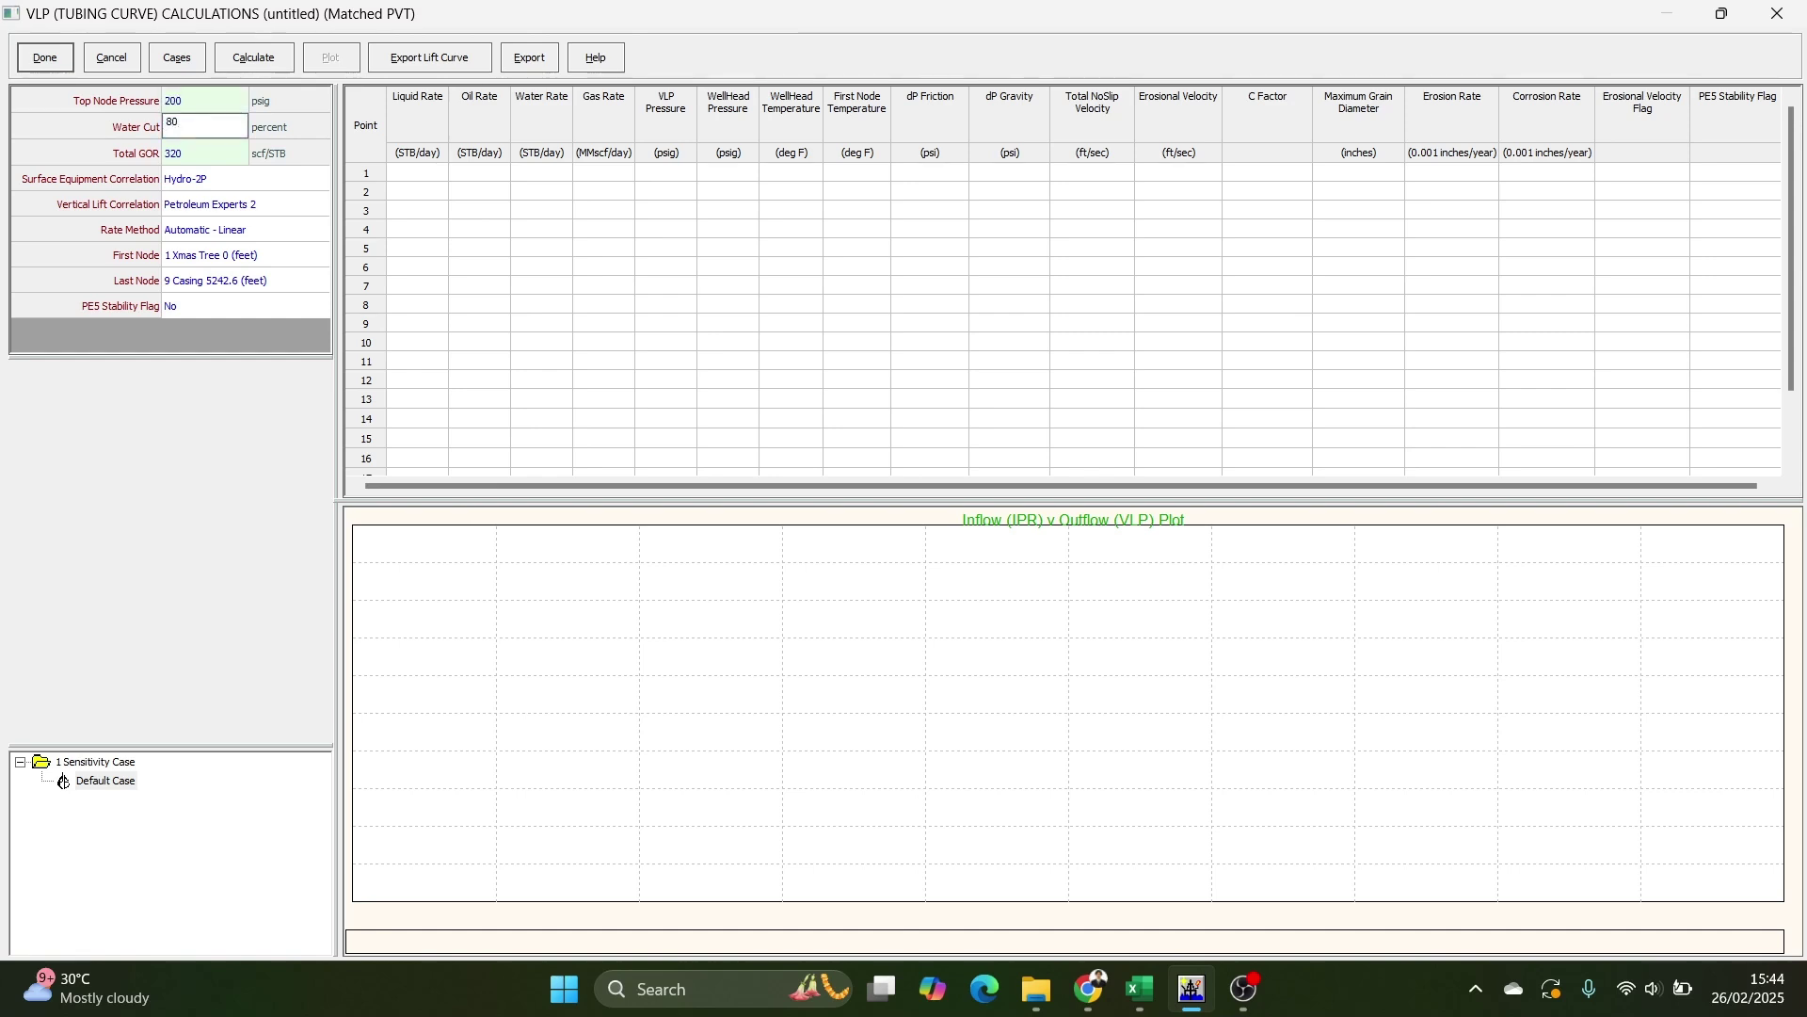
# Calculate the VLP tubing curve with the calculating data shown, review the result table and plot, and accept the calculation.
pyautogui.click(267, 52)
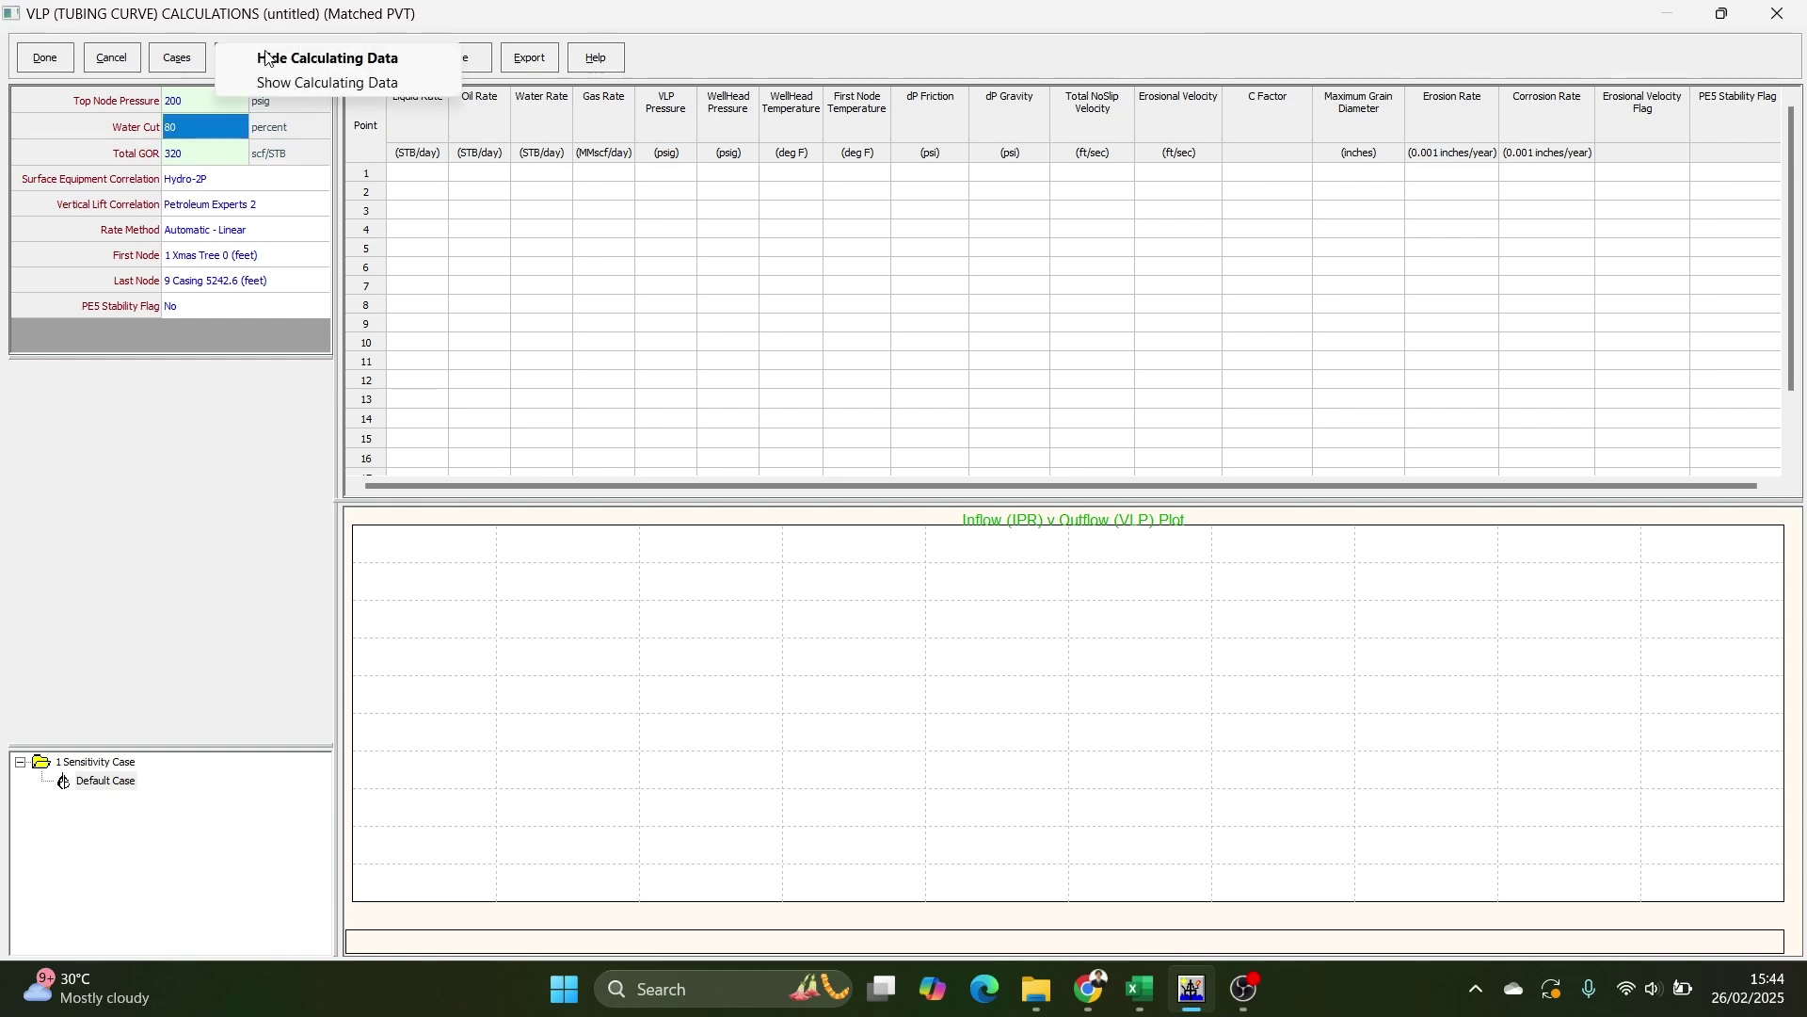
pyautogui.click(282, 85)
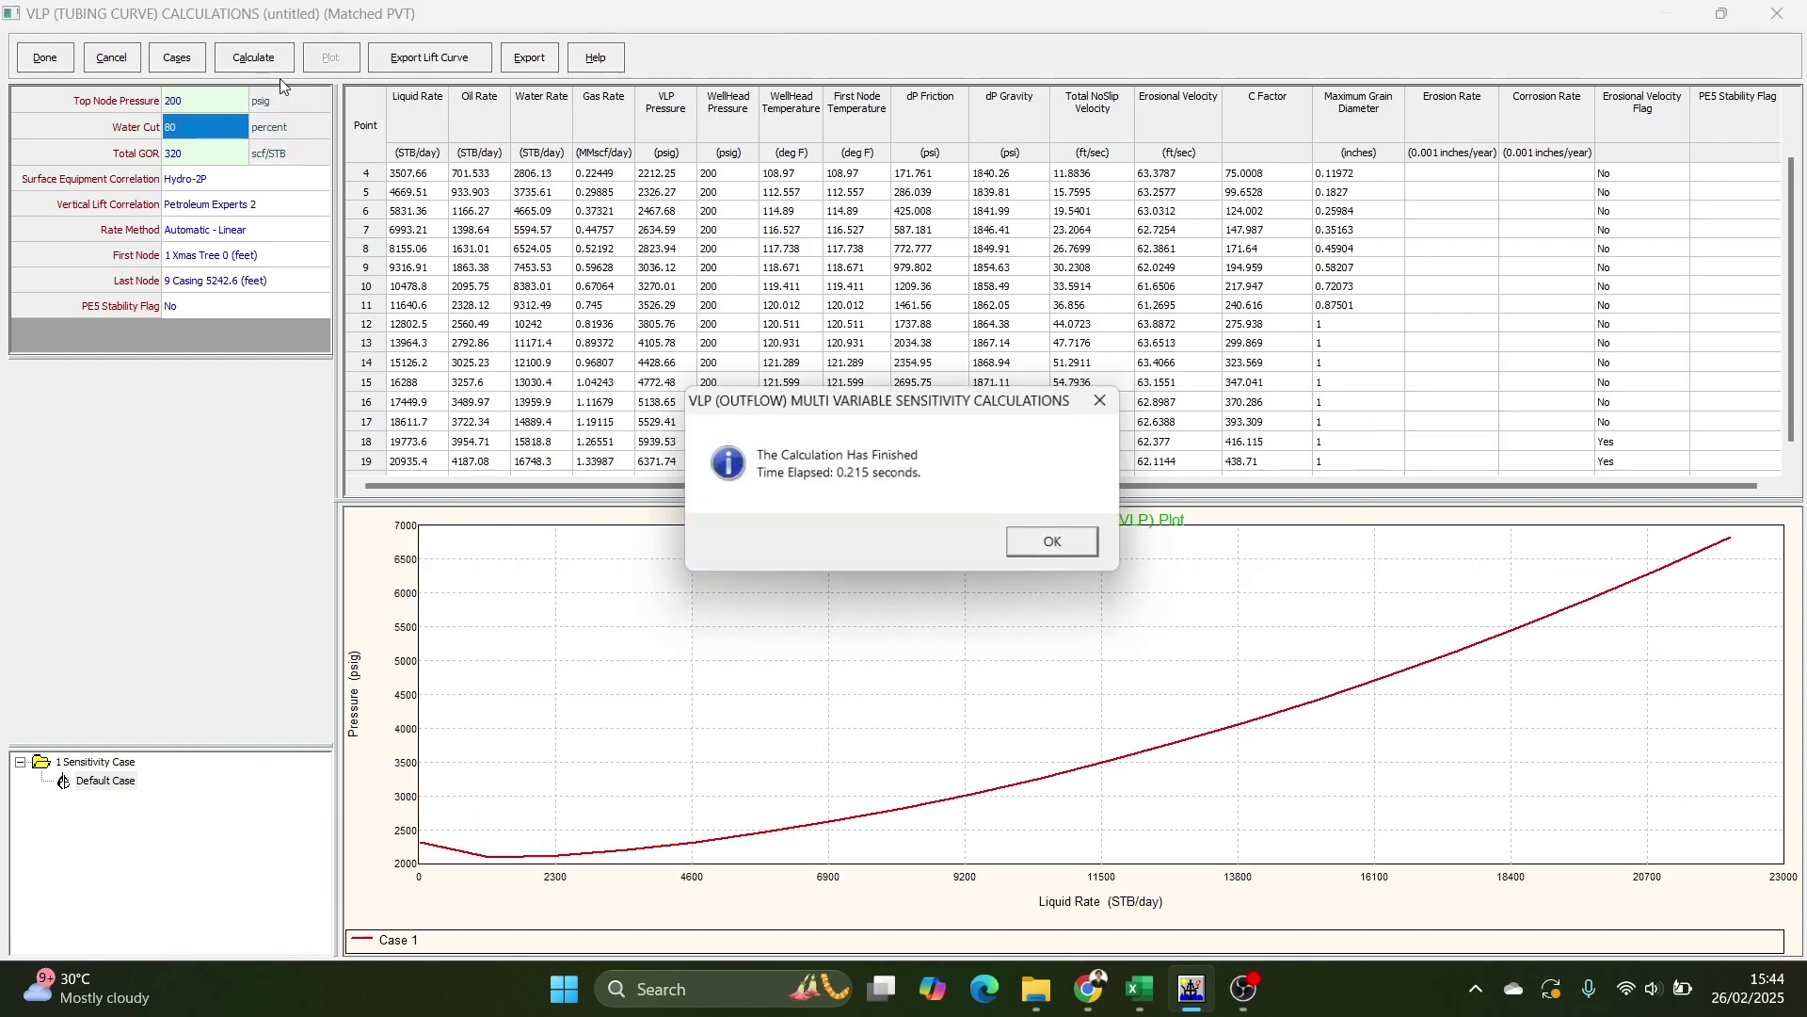
pyautogui.click(1045, 546)
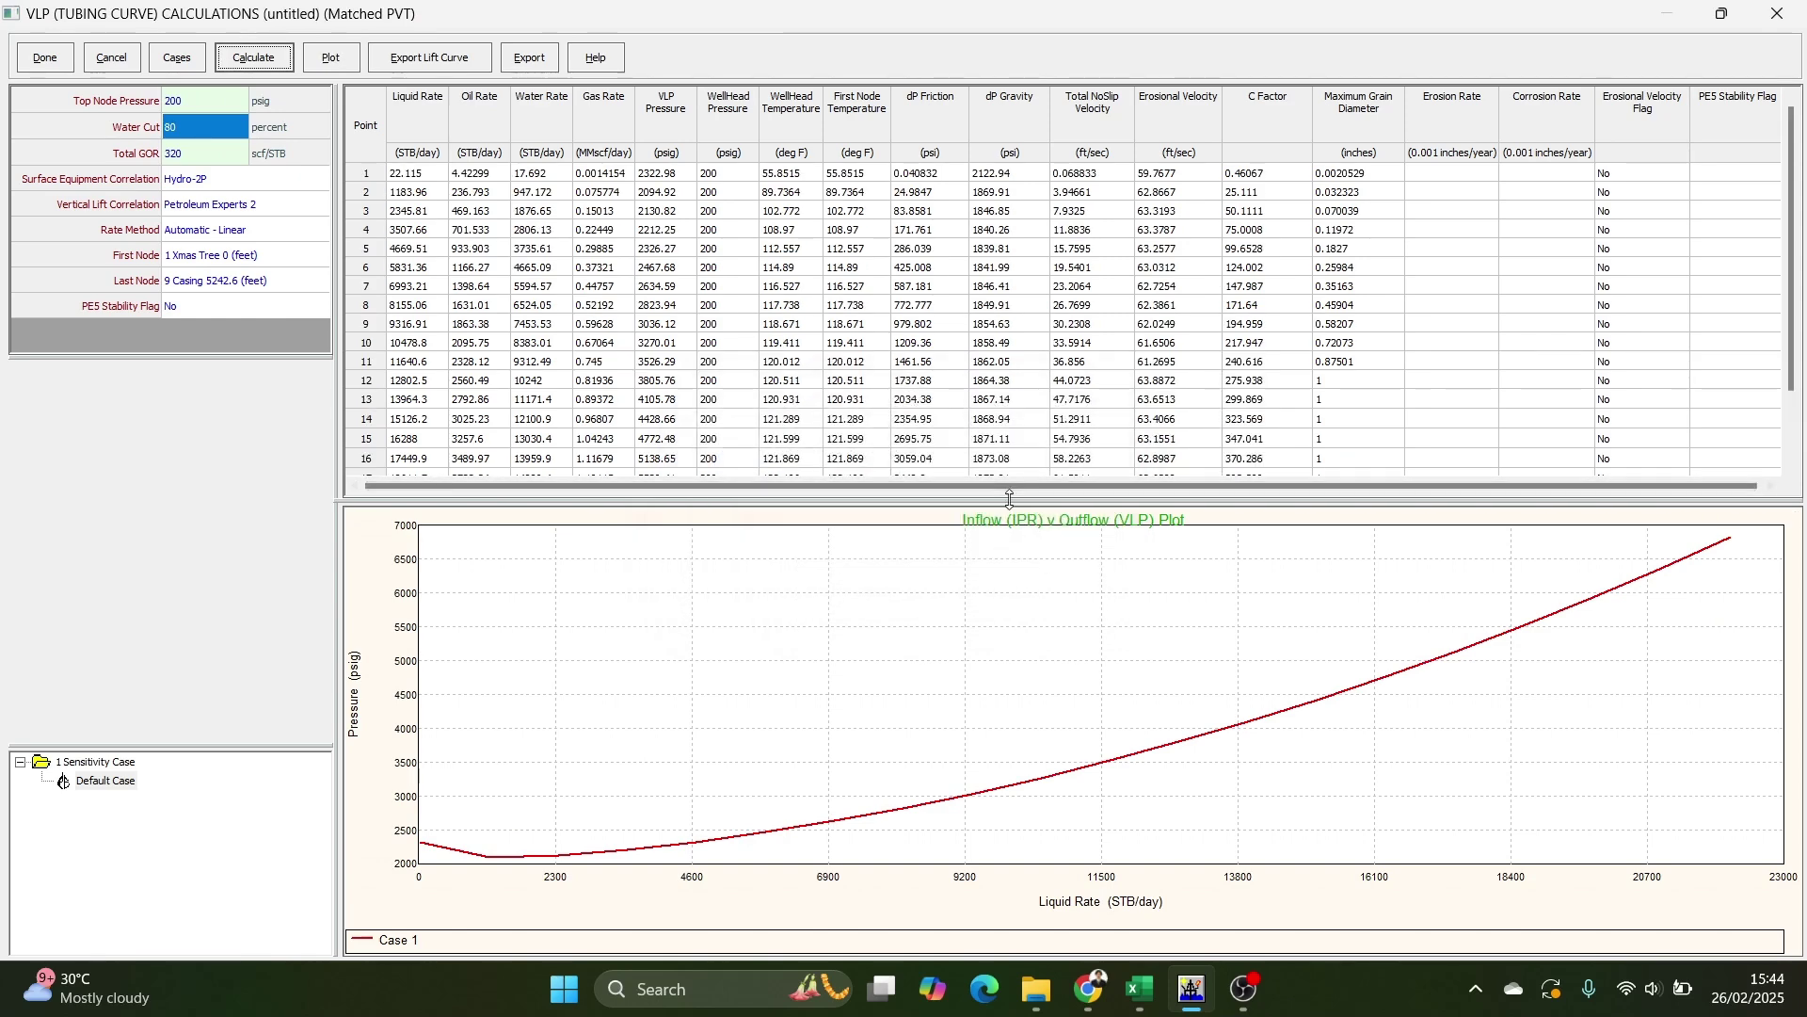
pyautogui.moveTo(1005, 509); pyautogui.dragTo(1040, 550)
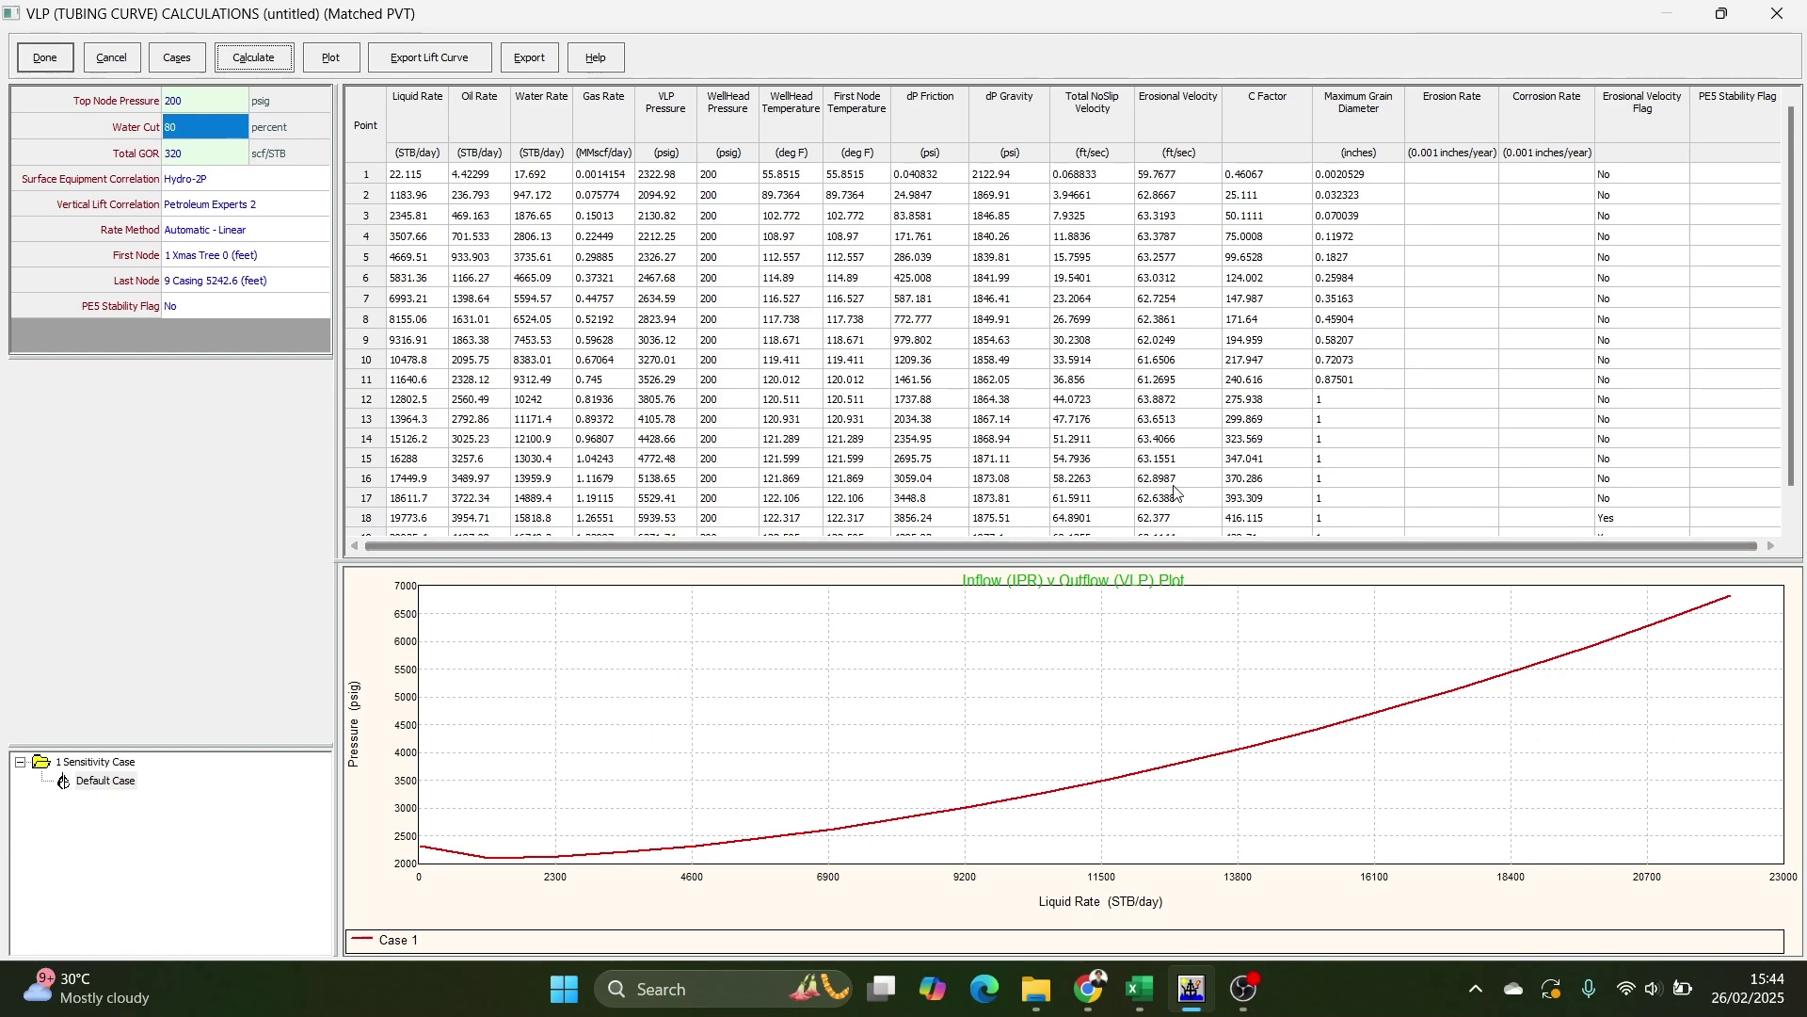
pyautogui.scroll(-1, 1176, 488)
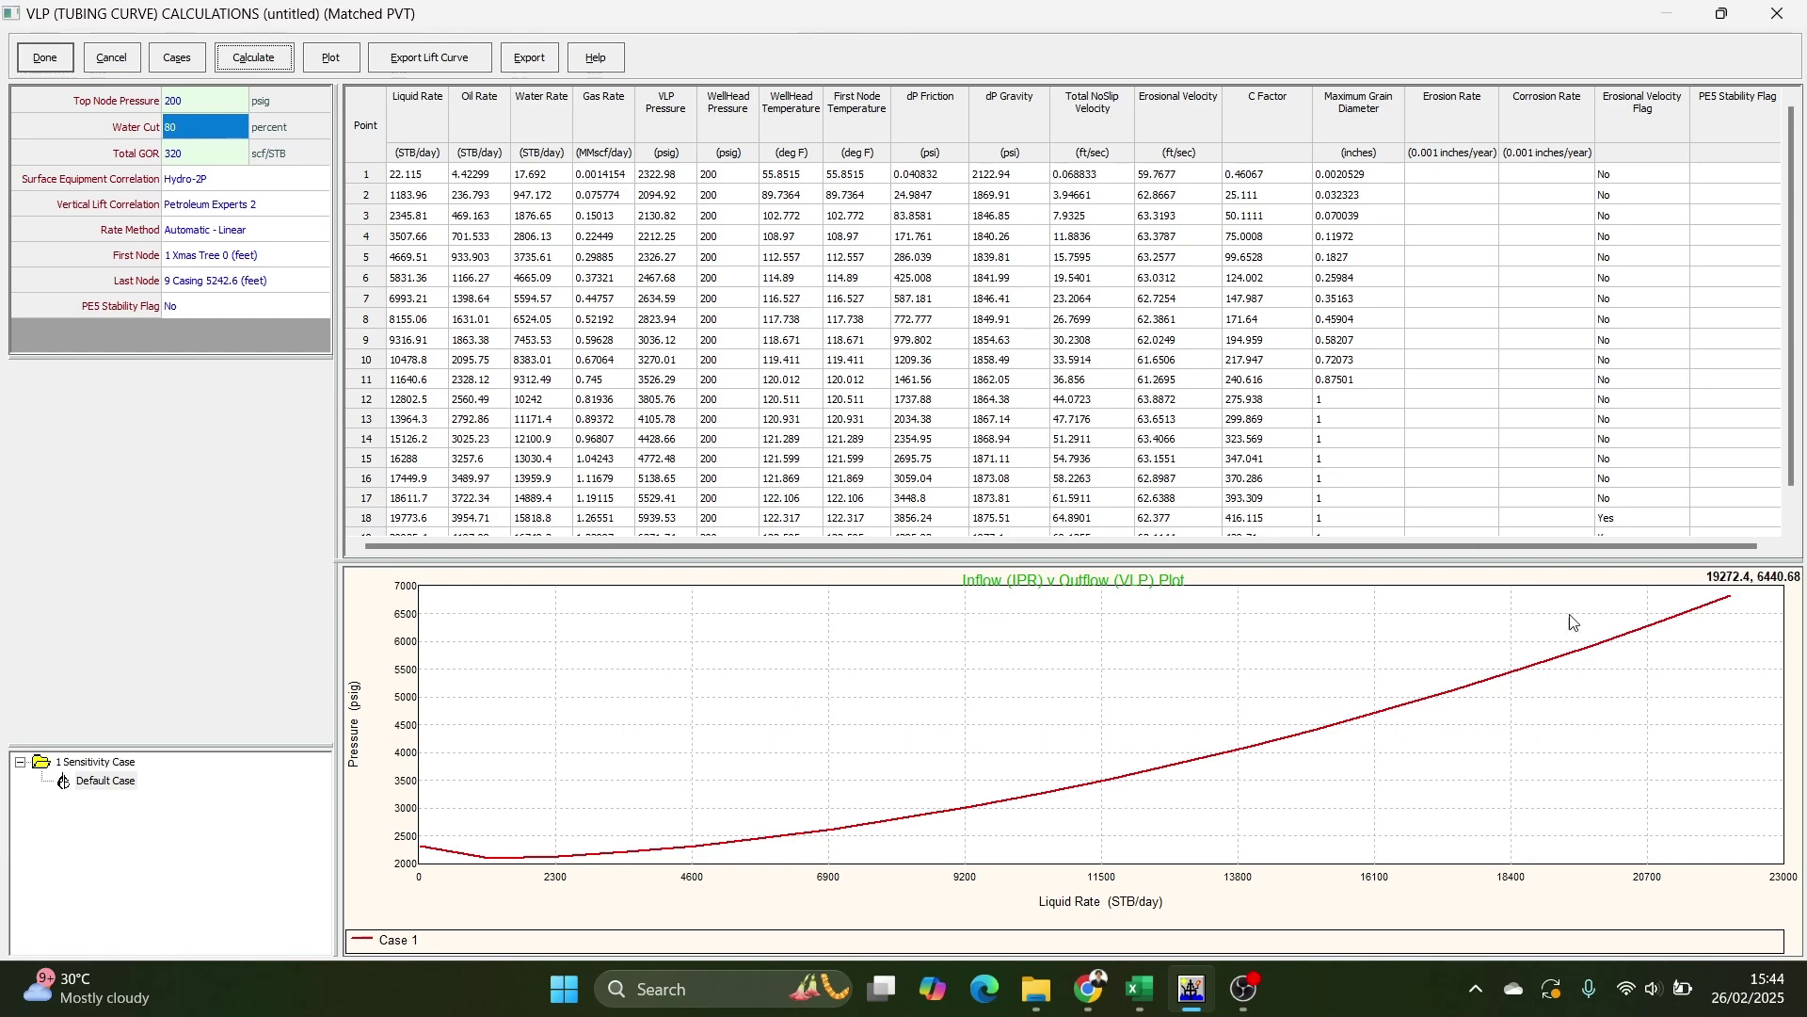
pyautogui.click(51, 59)
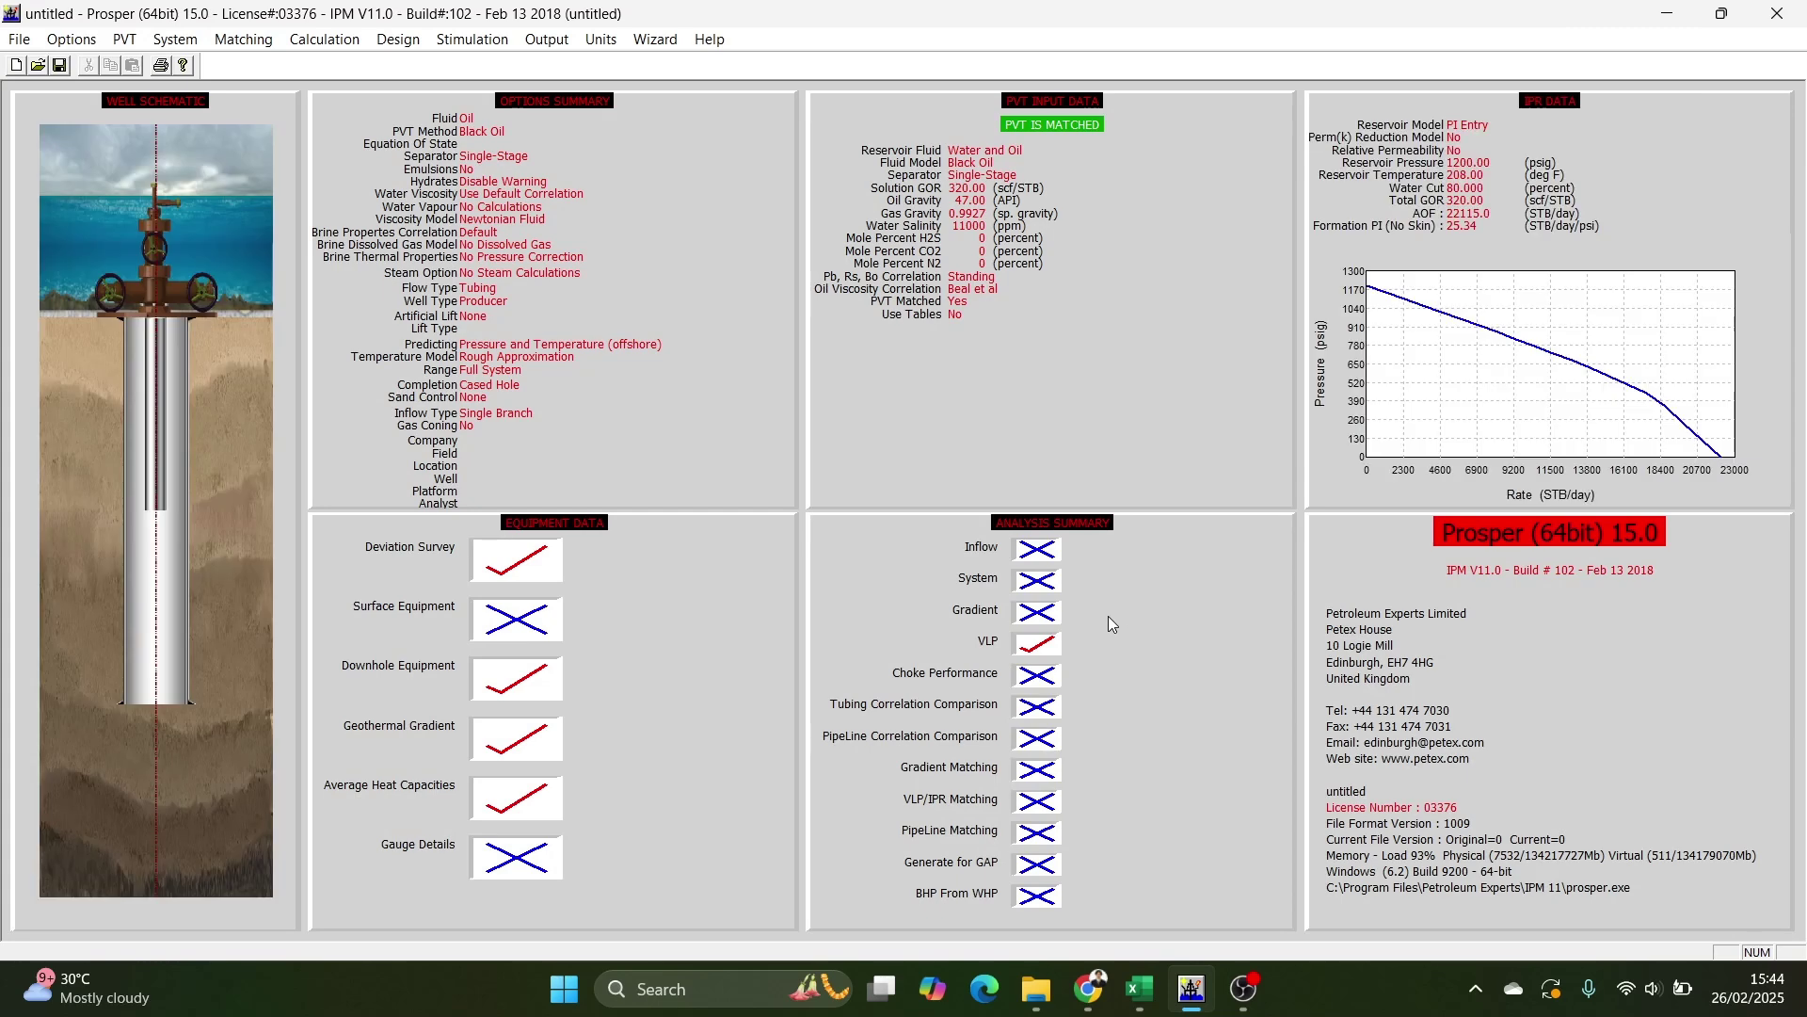
# Run the System sensitivity calculation with a top node pressure of 200 psig and accept it.
pyautogui.click(1052, 585)
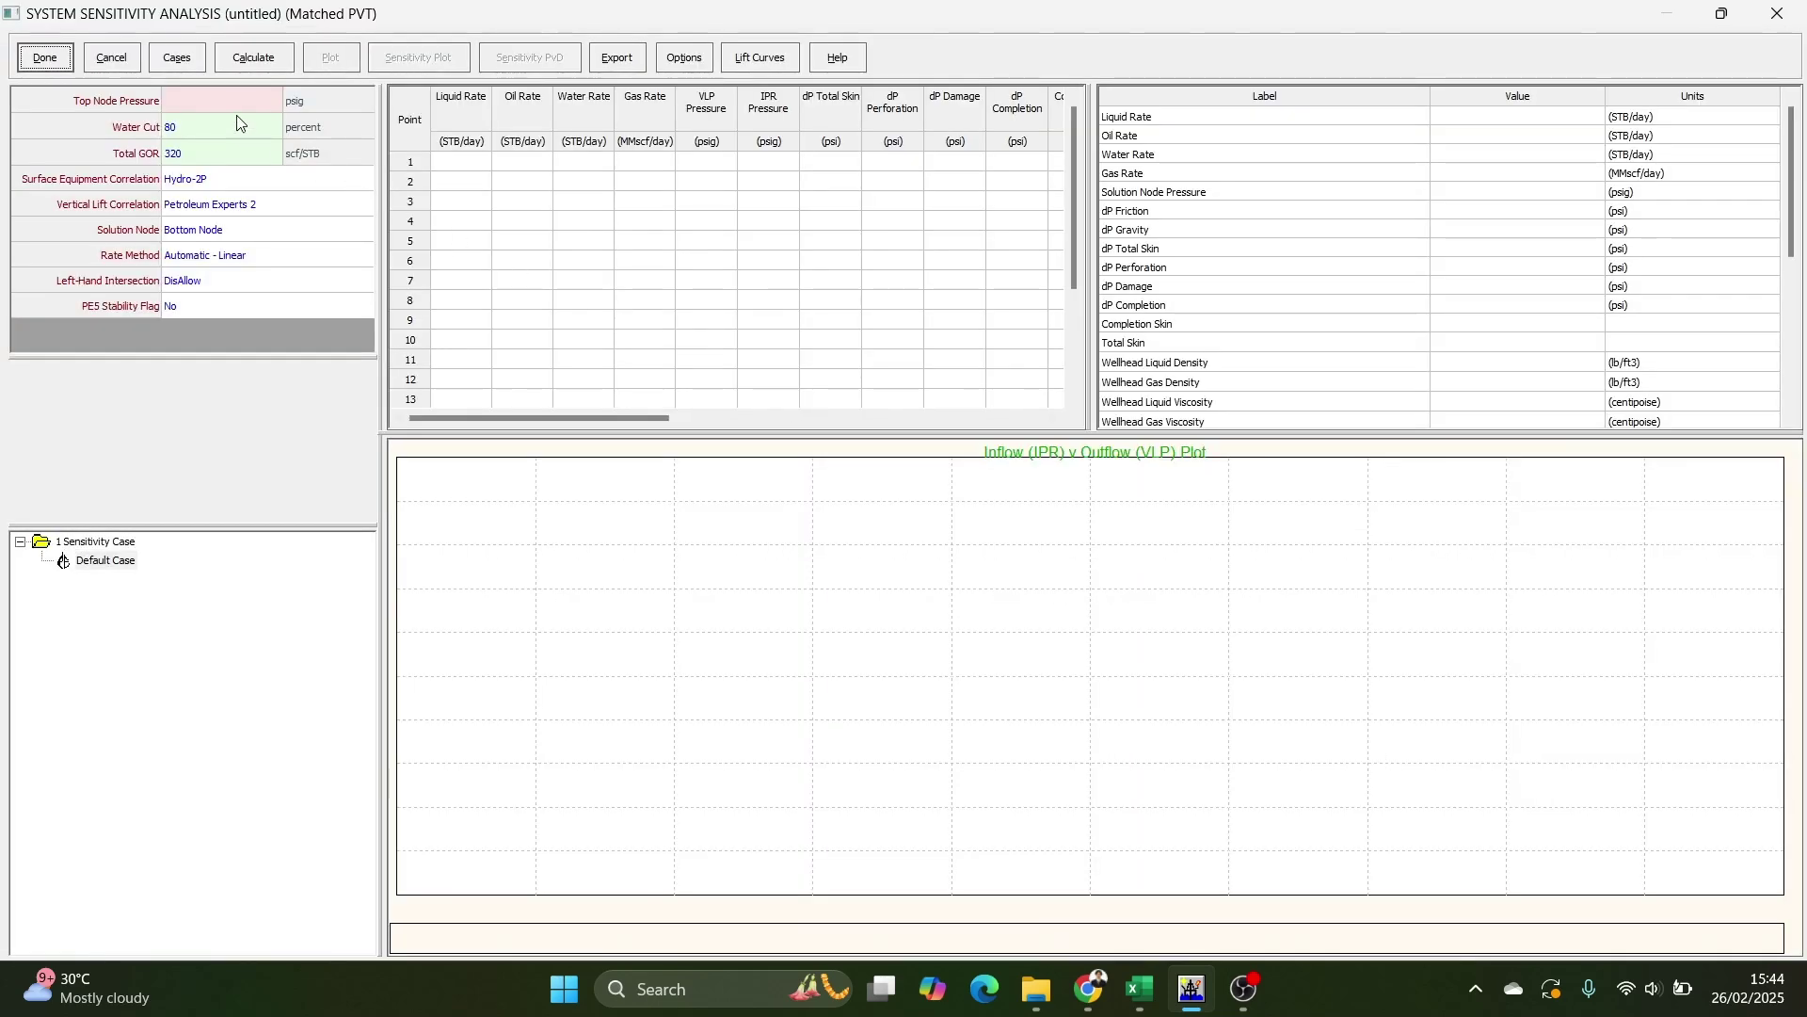
pyautogui.click(268, 101)
pyautogui.write('200')
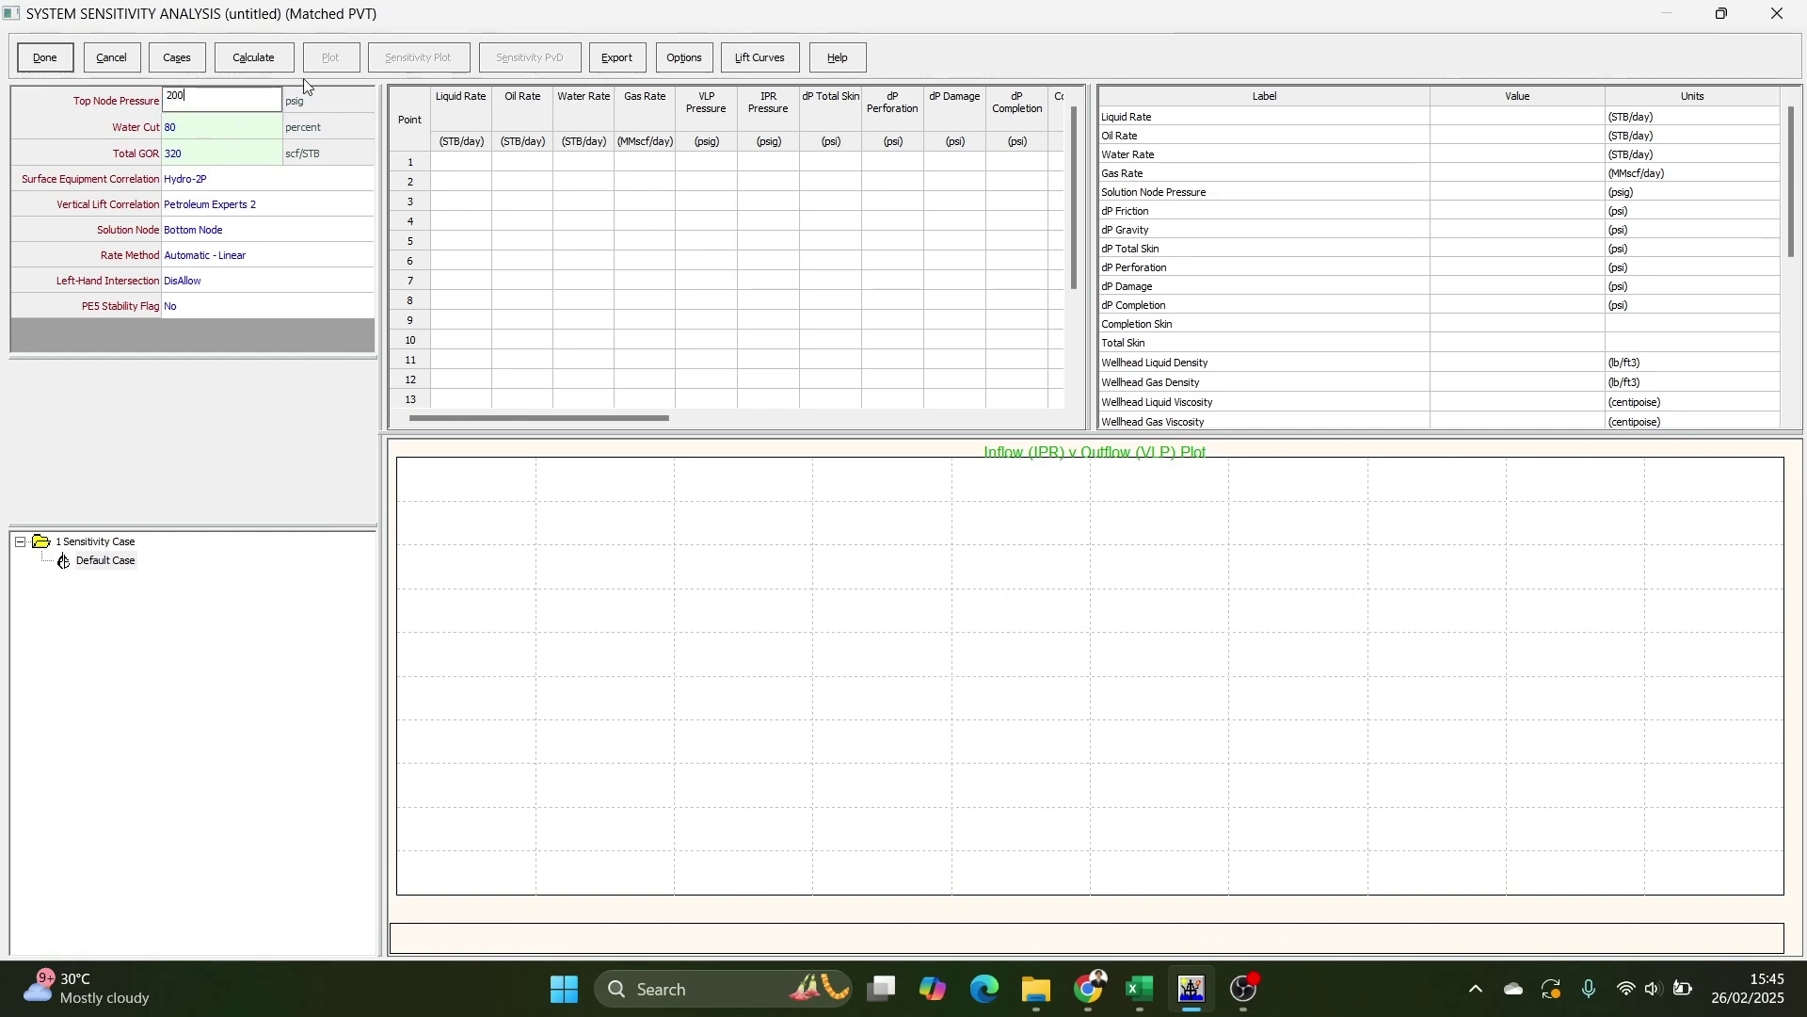
pyautogui.click(254, 59)
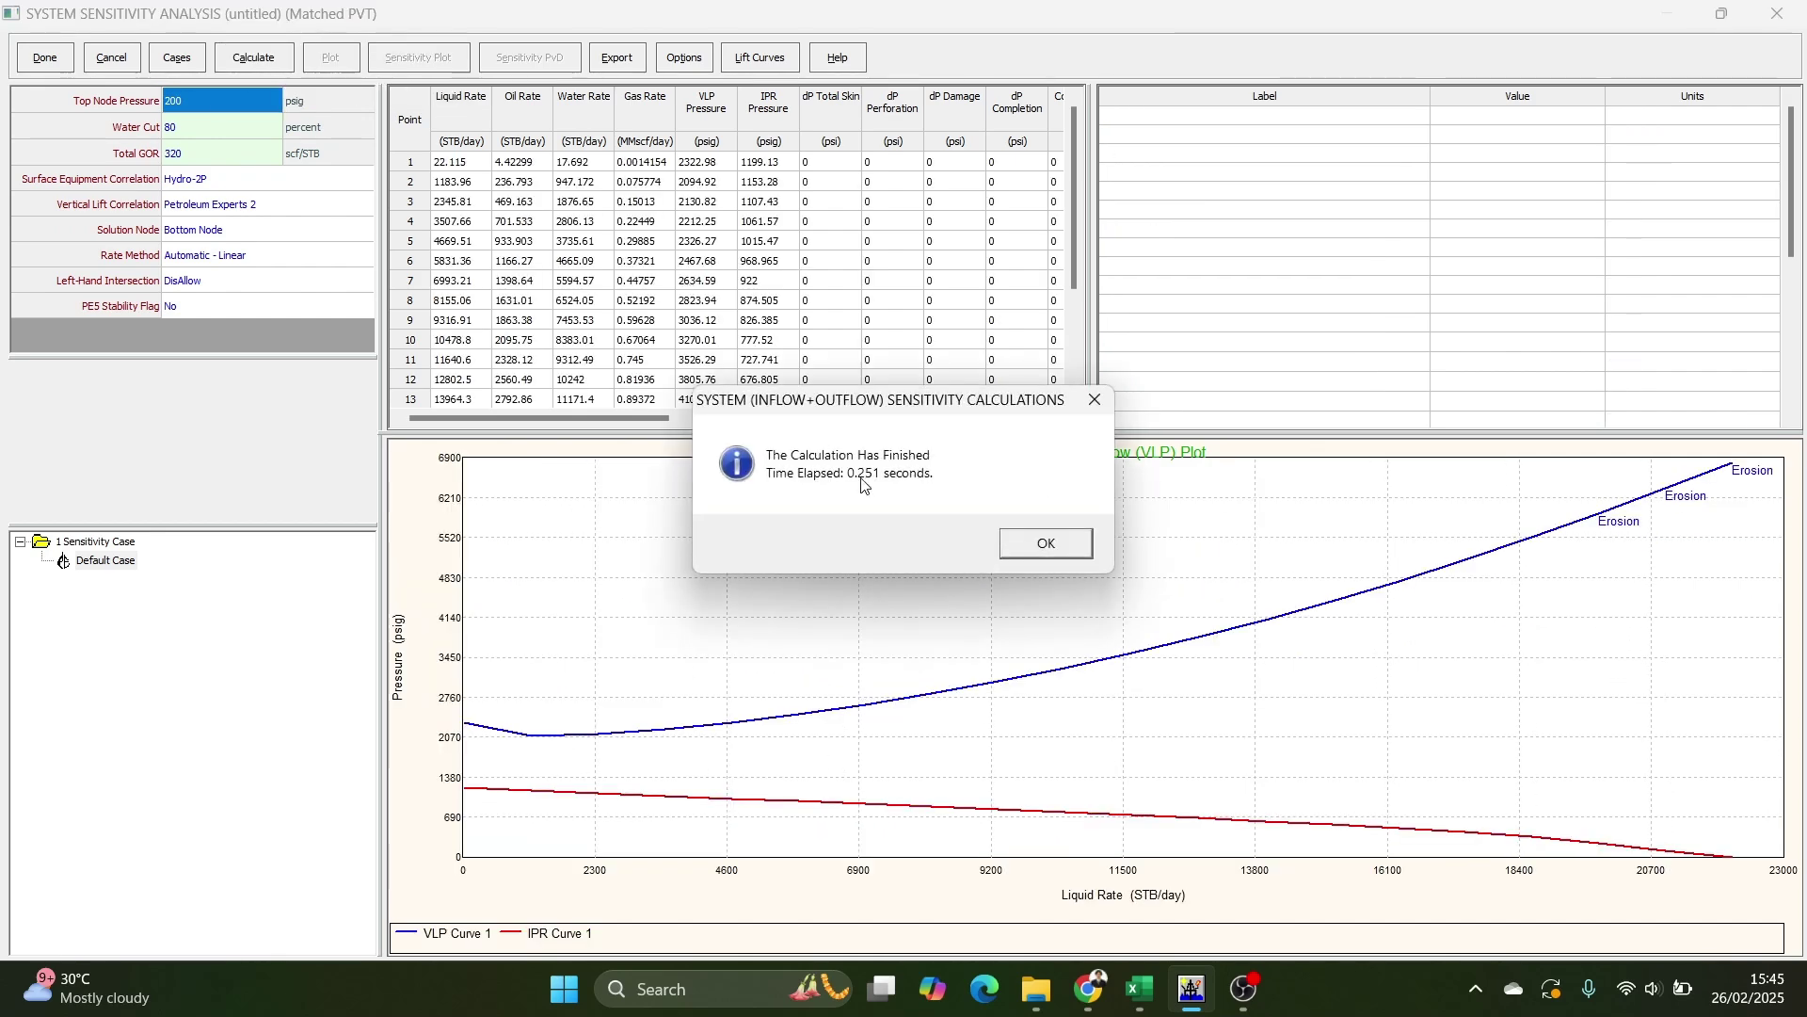
pyautogui.click(1047, 546)
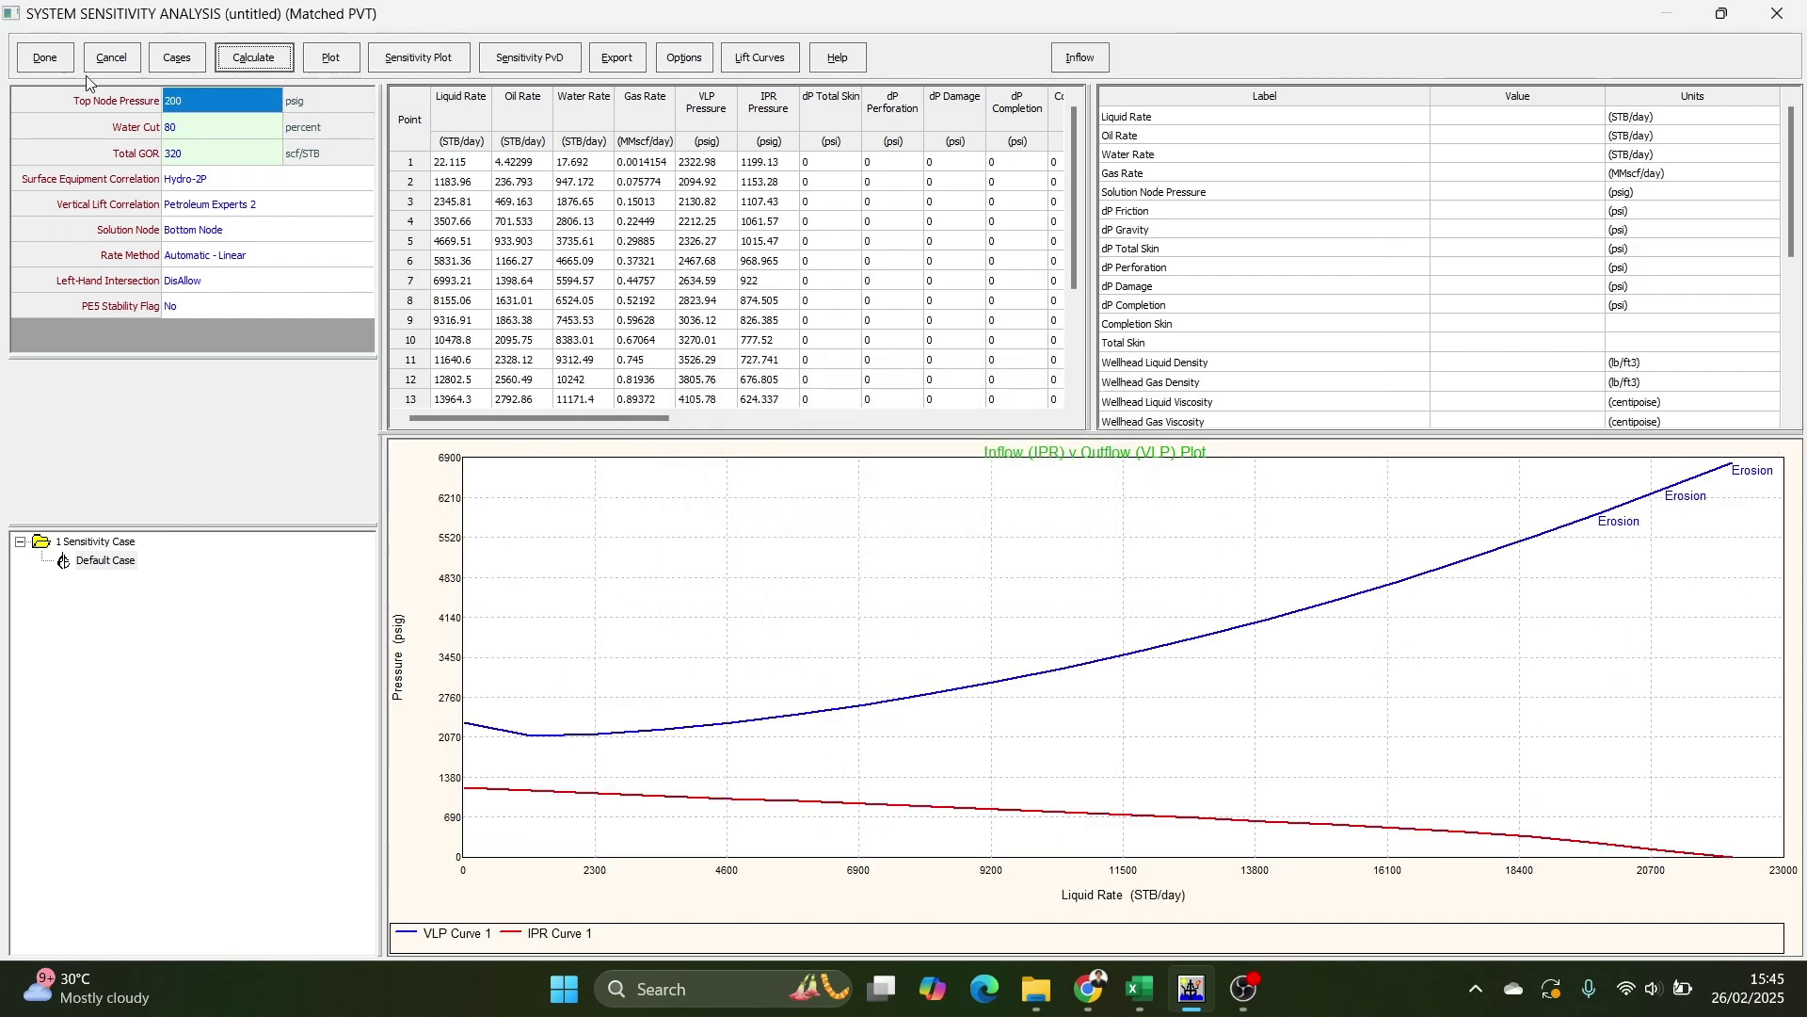
pyautogui.click(60, 60)
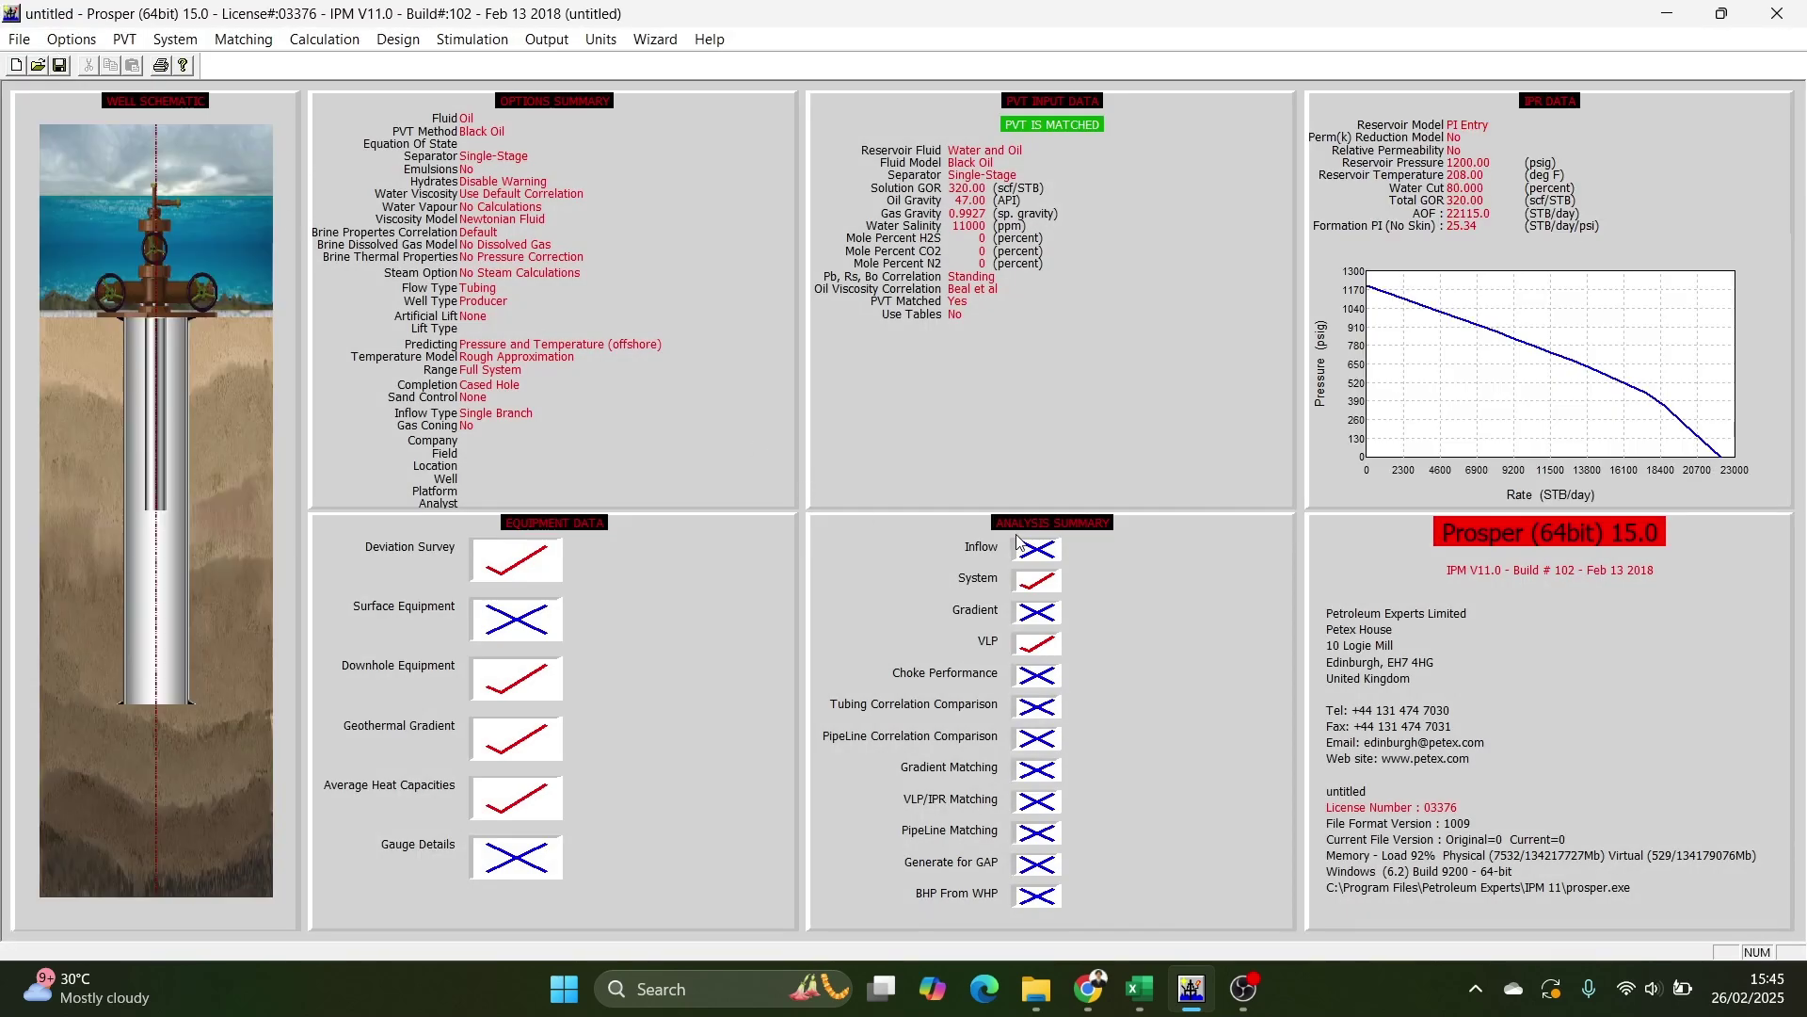
# Run the Inflow (IPR) calculation for the default case with the calculating data shown, and accept it.
pyautogui.click(1024, 553)
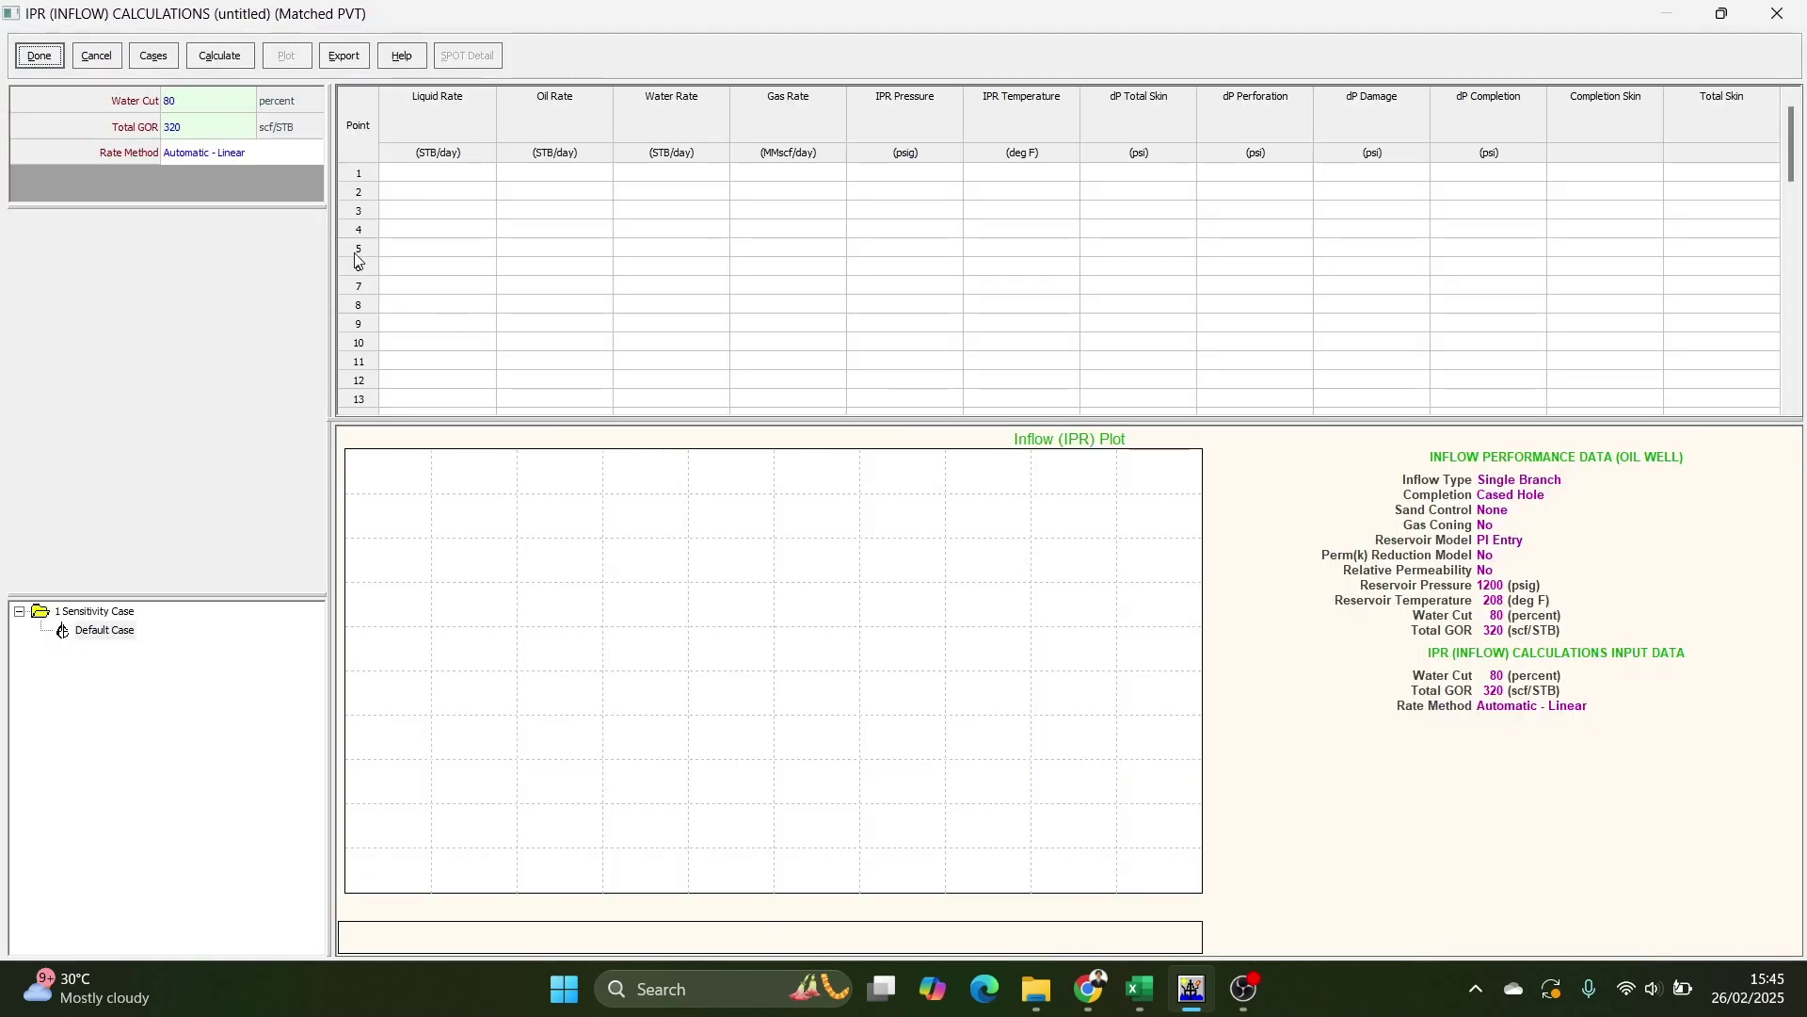
pyautogui.click(222, 52)
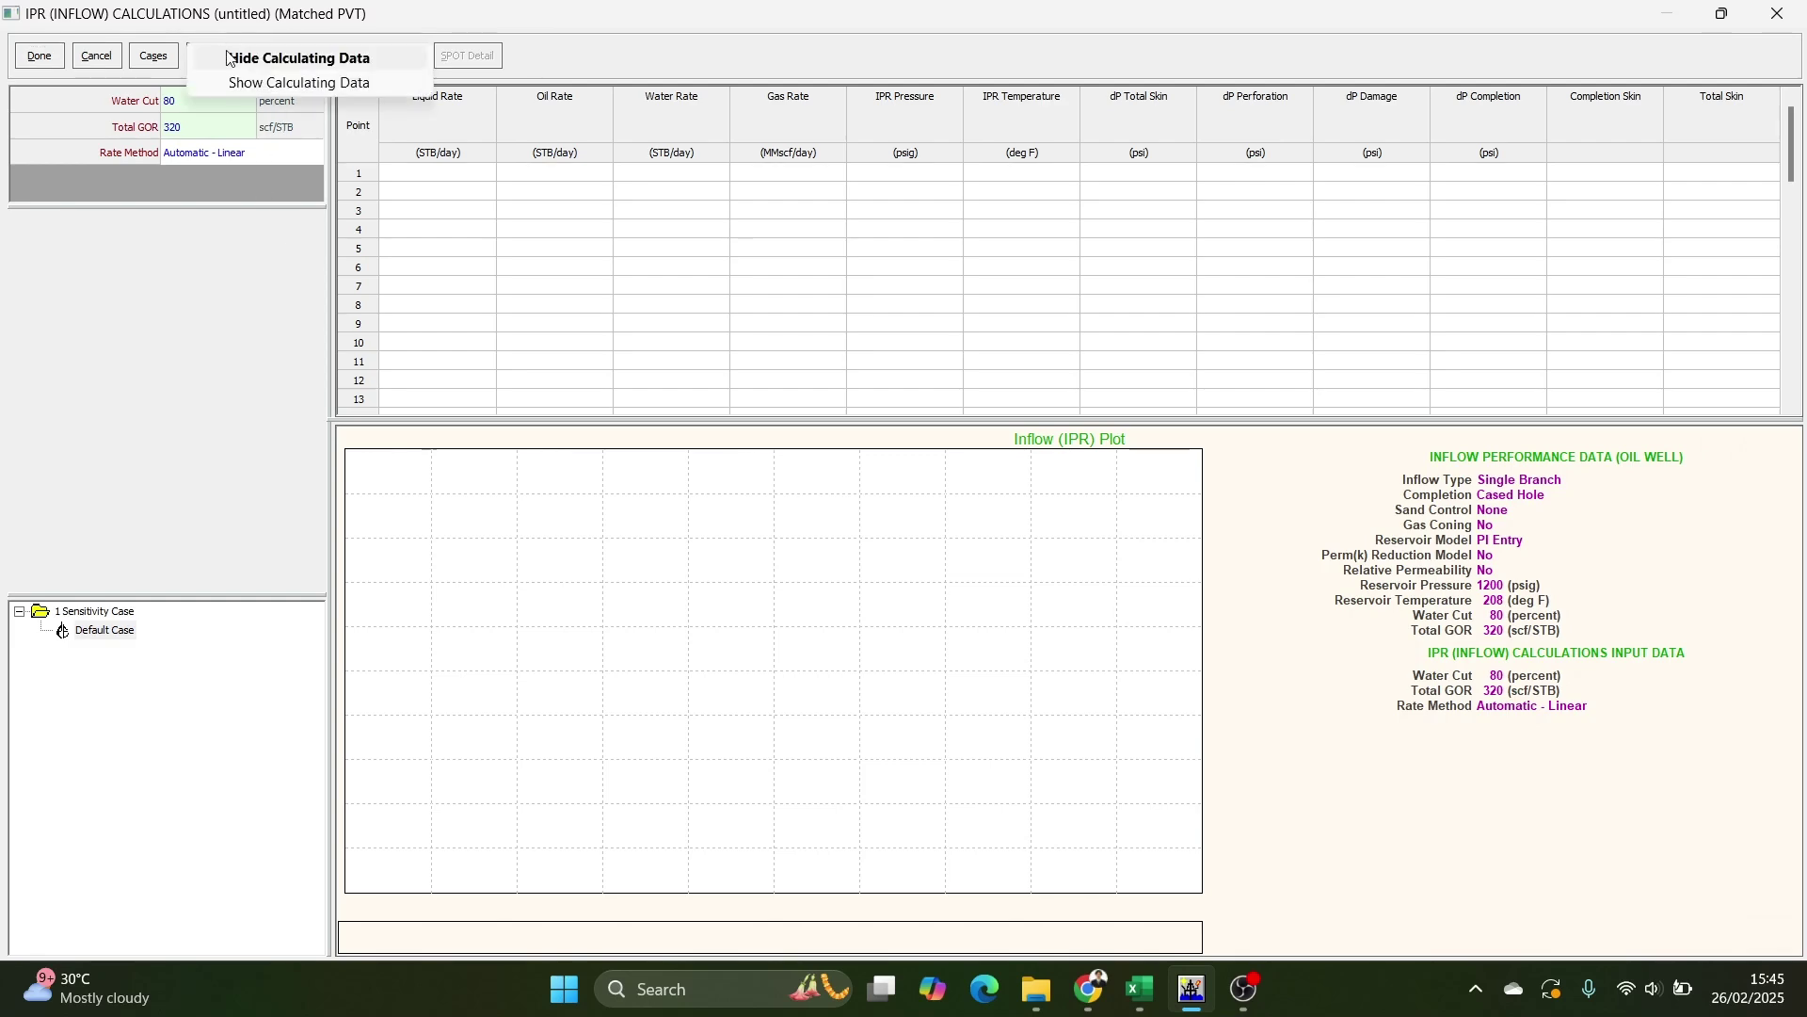
pyautogui.click(244, 83)
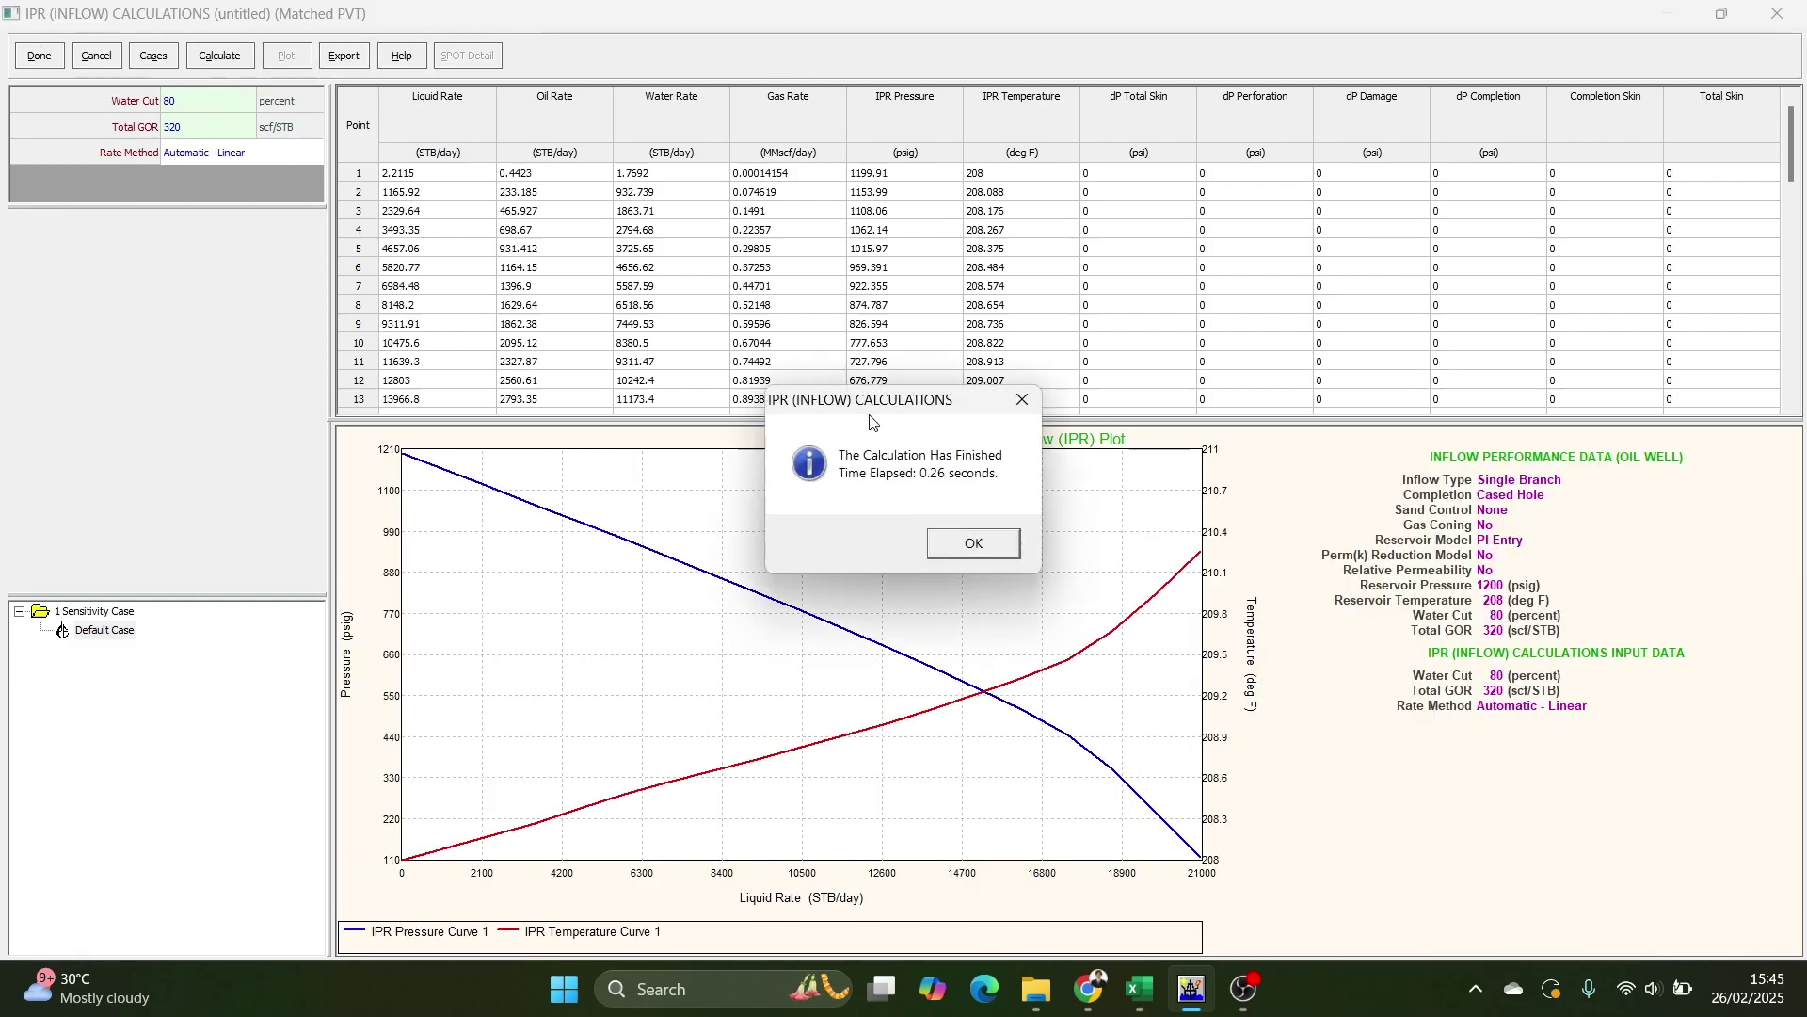
pyautogui.click(982, 550)
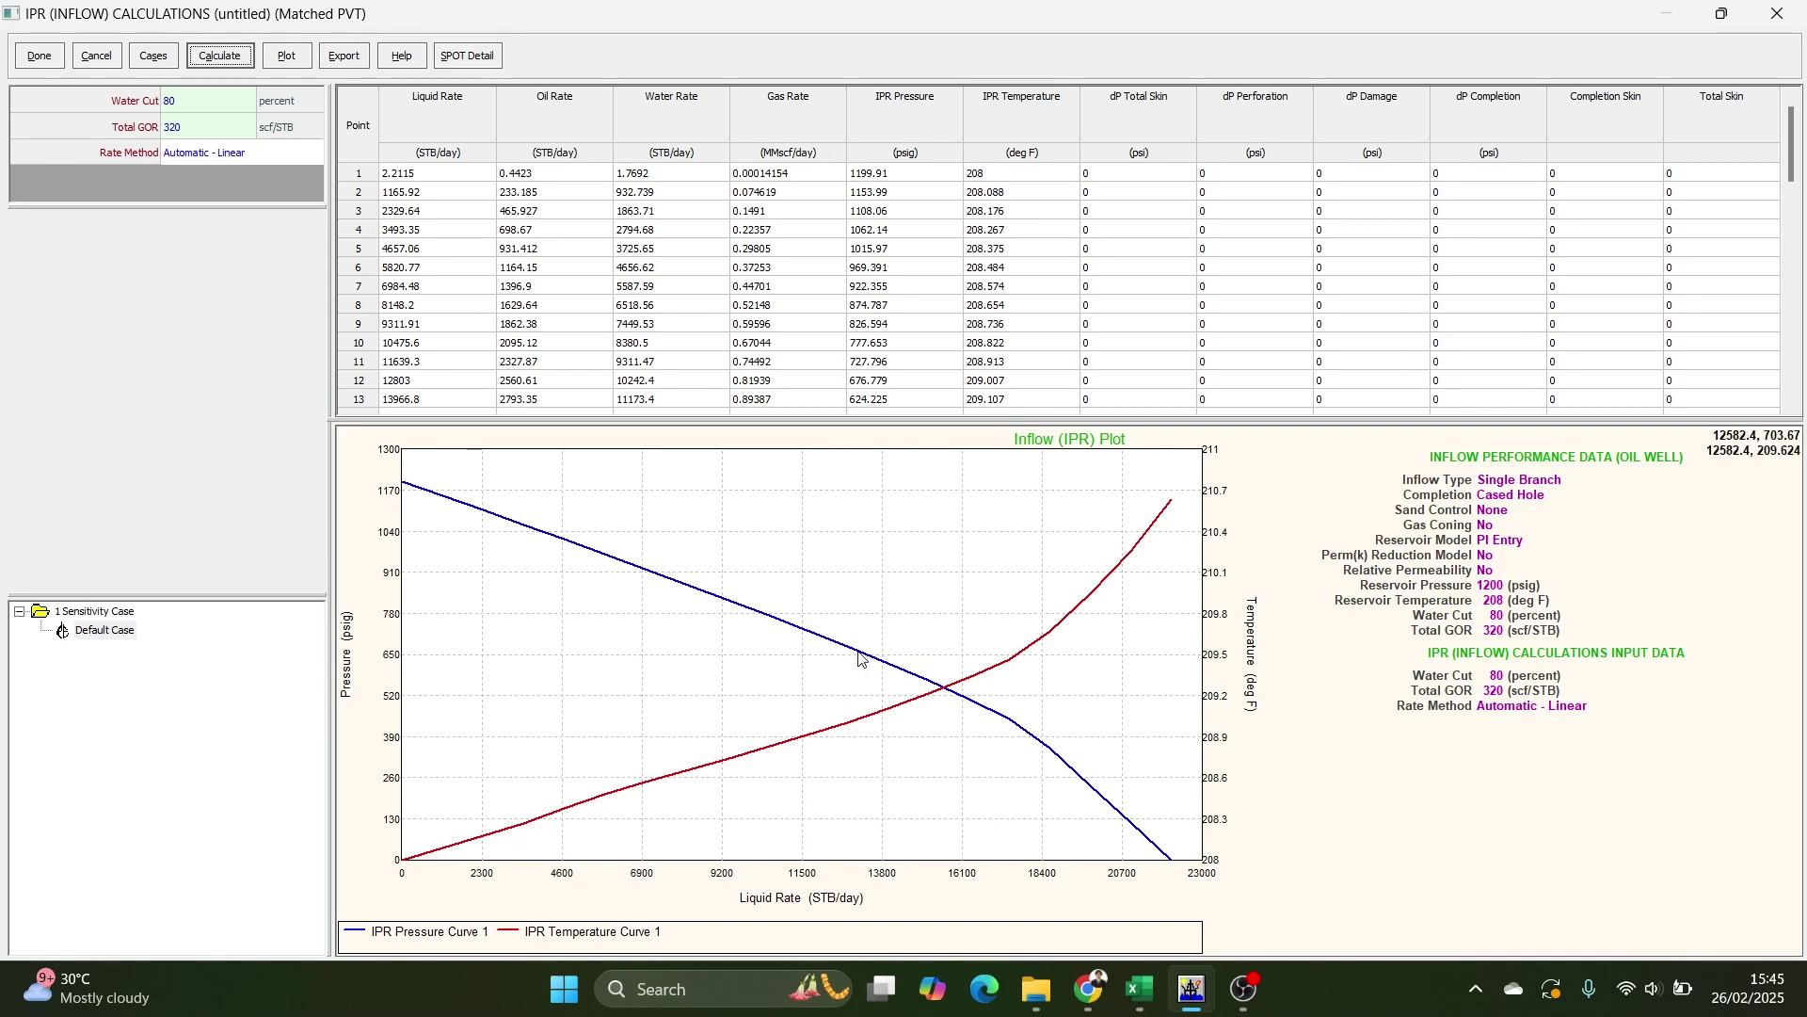
pyautogui.click(39, 56)
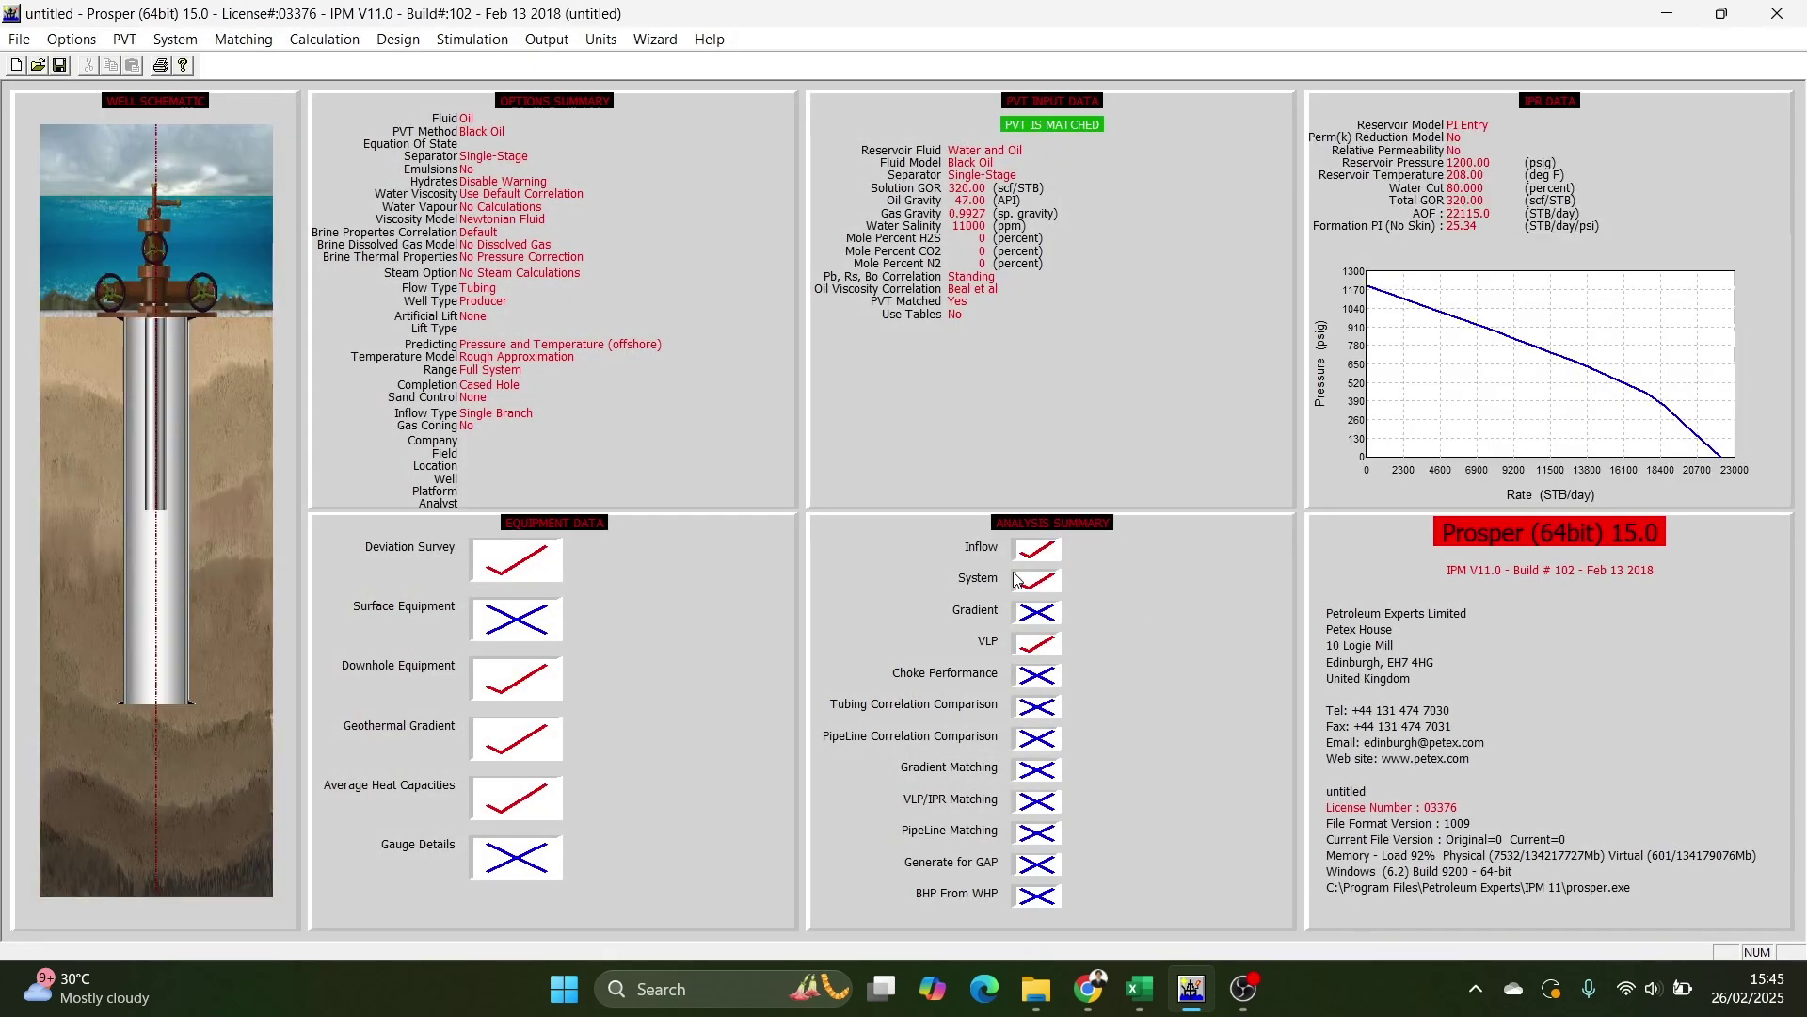
# Reopen the System analysis and examine the correlation, solution node, rate method, left-hand intersection and PE5 stability flag options.
pyautogui.click(1022, 583)
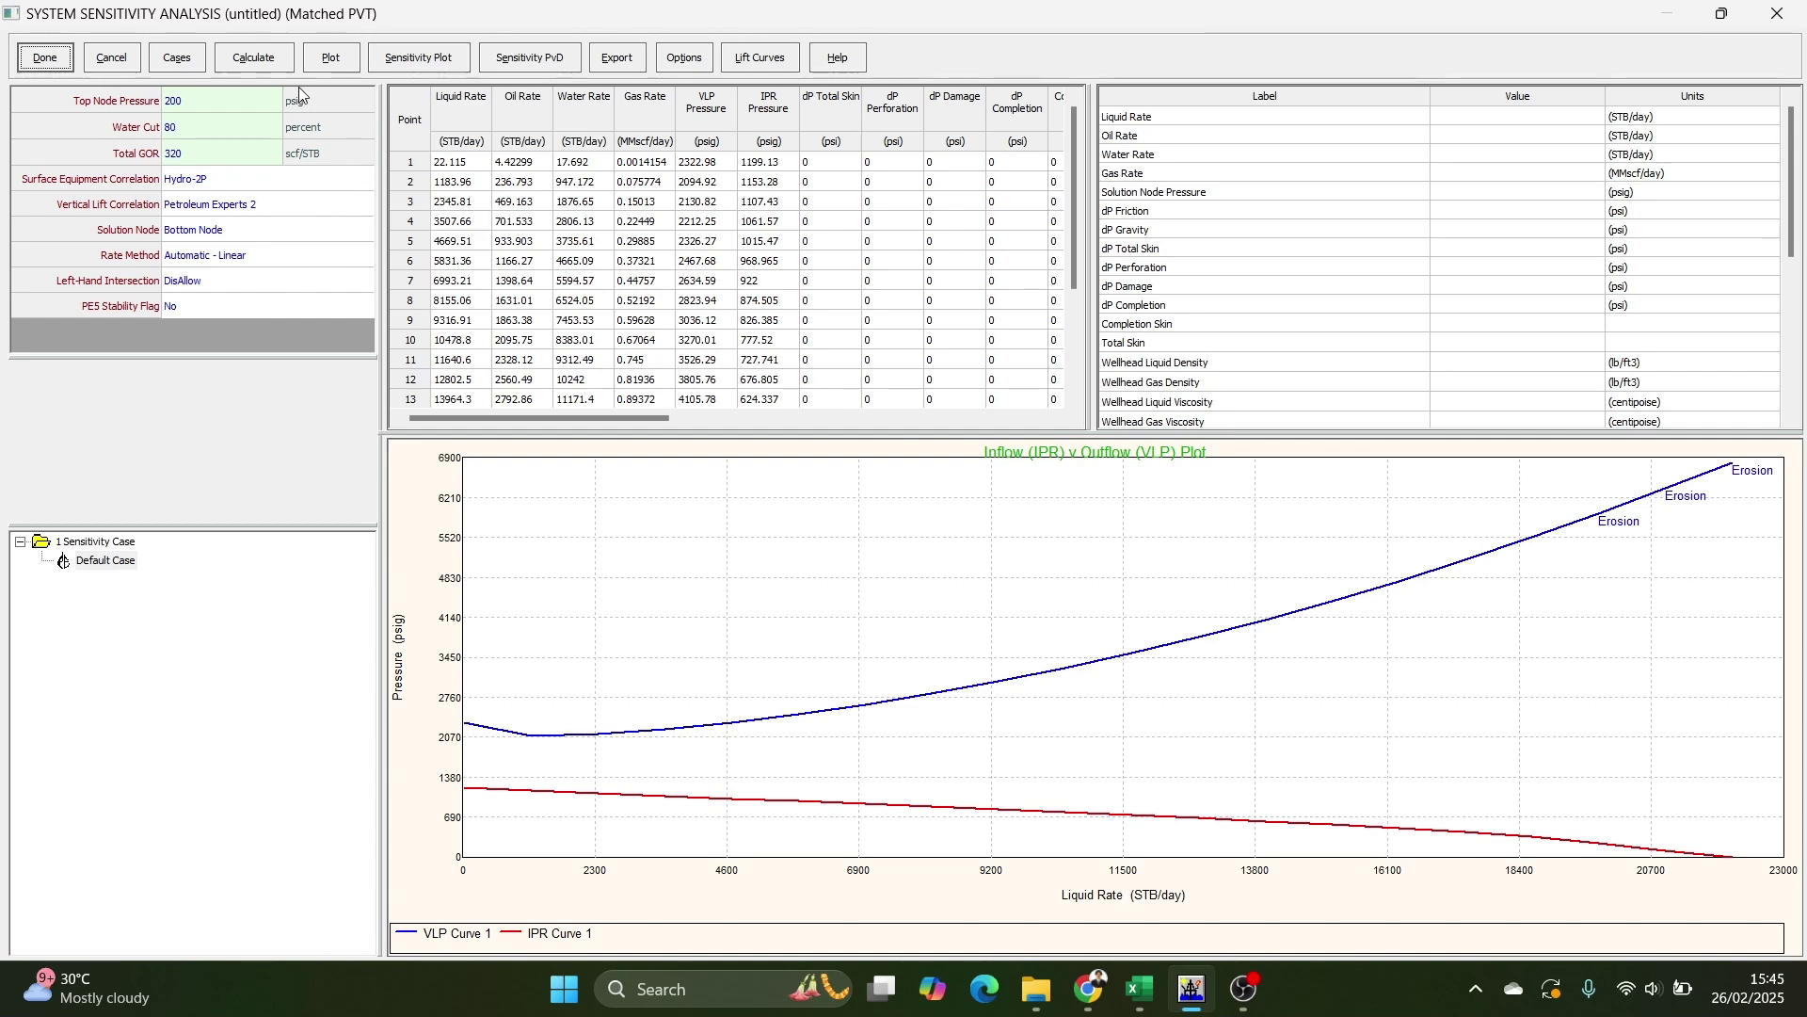
pyautogui.click(213, 191)
pyautogui.click(212, 191)
pyautogui.click(211, 216)
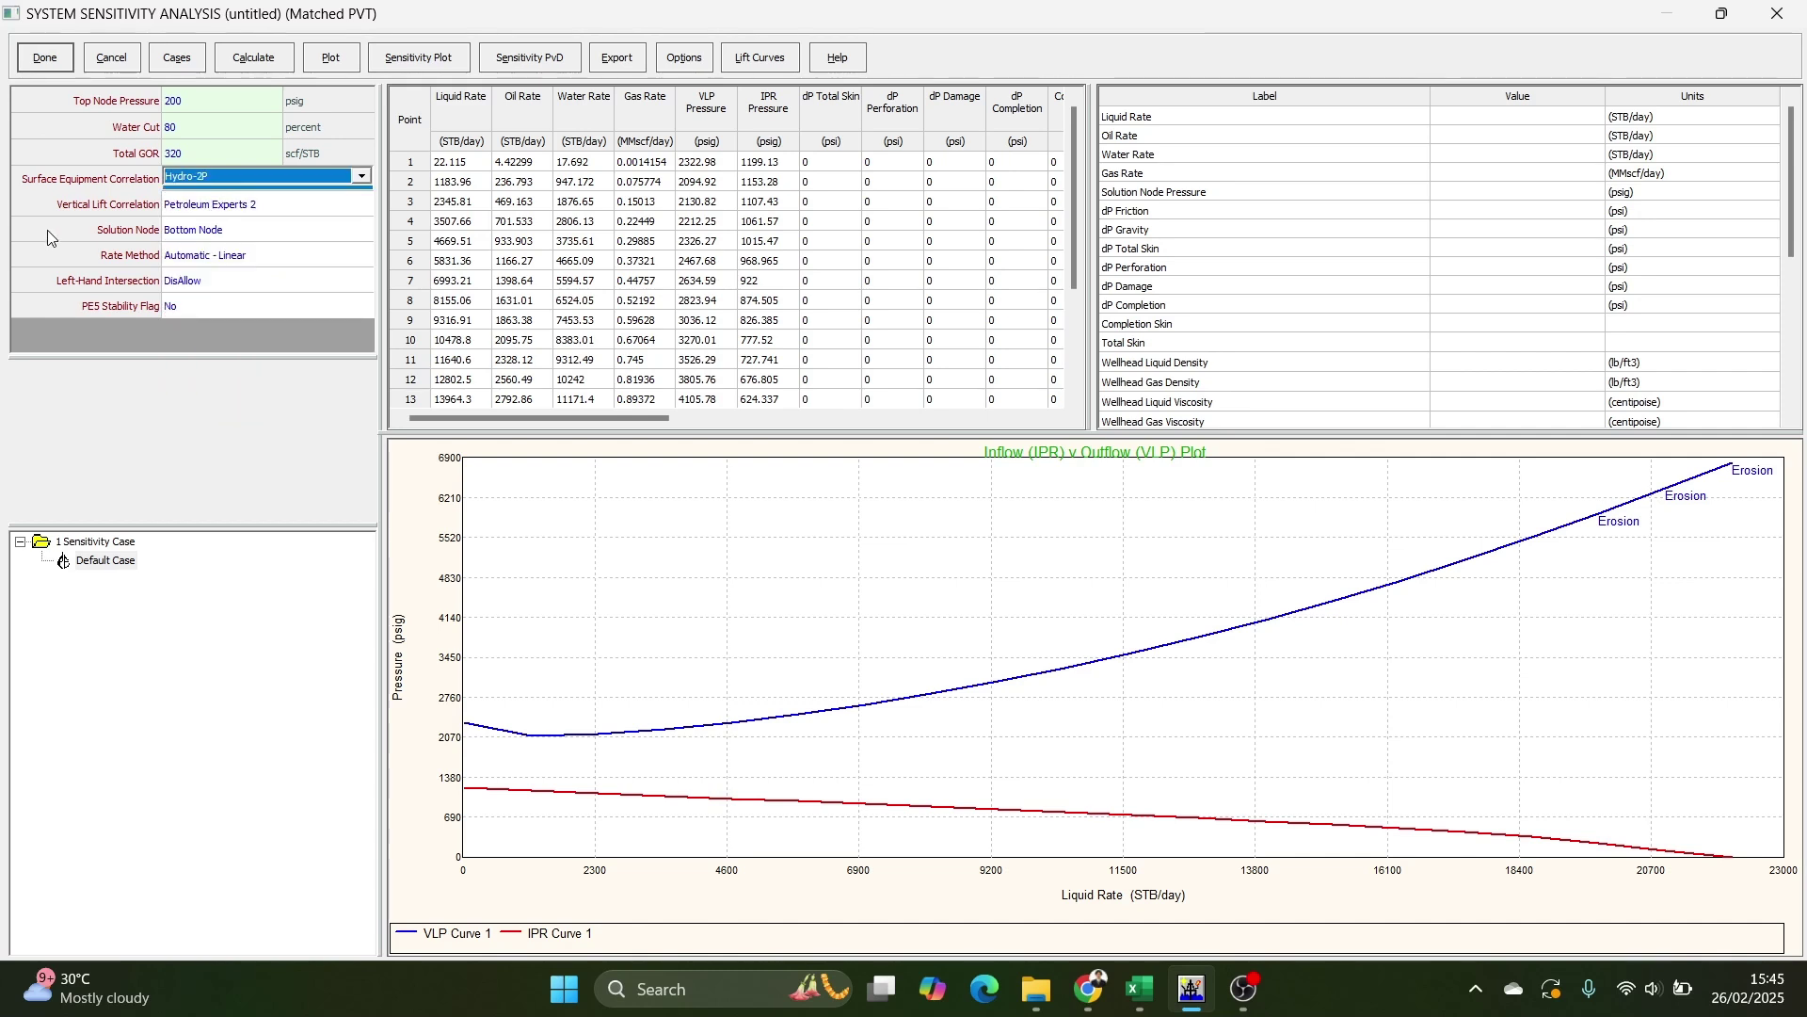
pyautogui.click(213, 207)
pyautogui.click(213, 203)
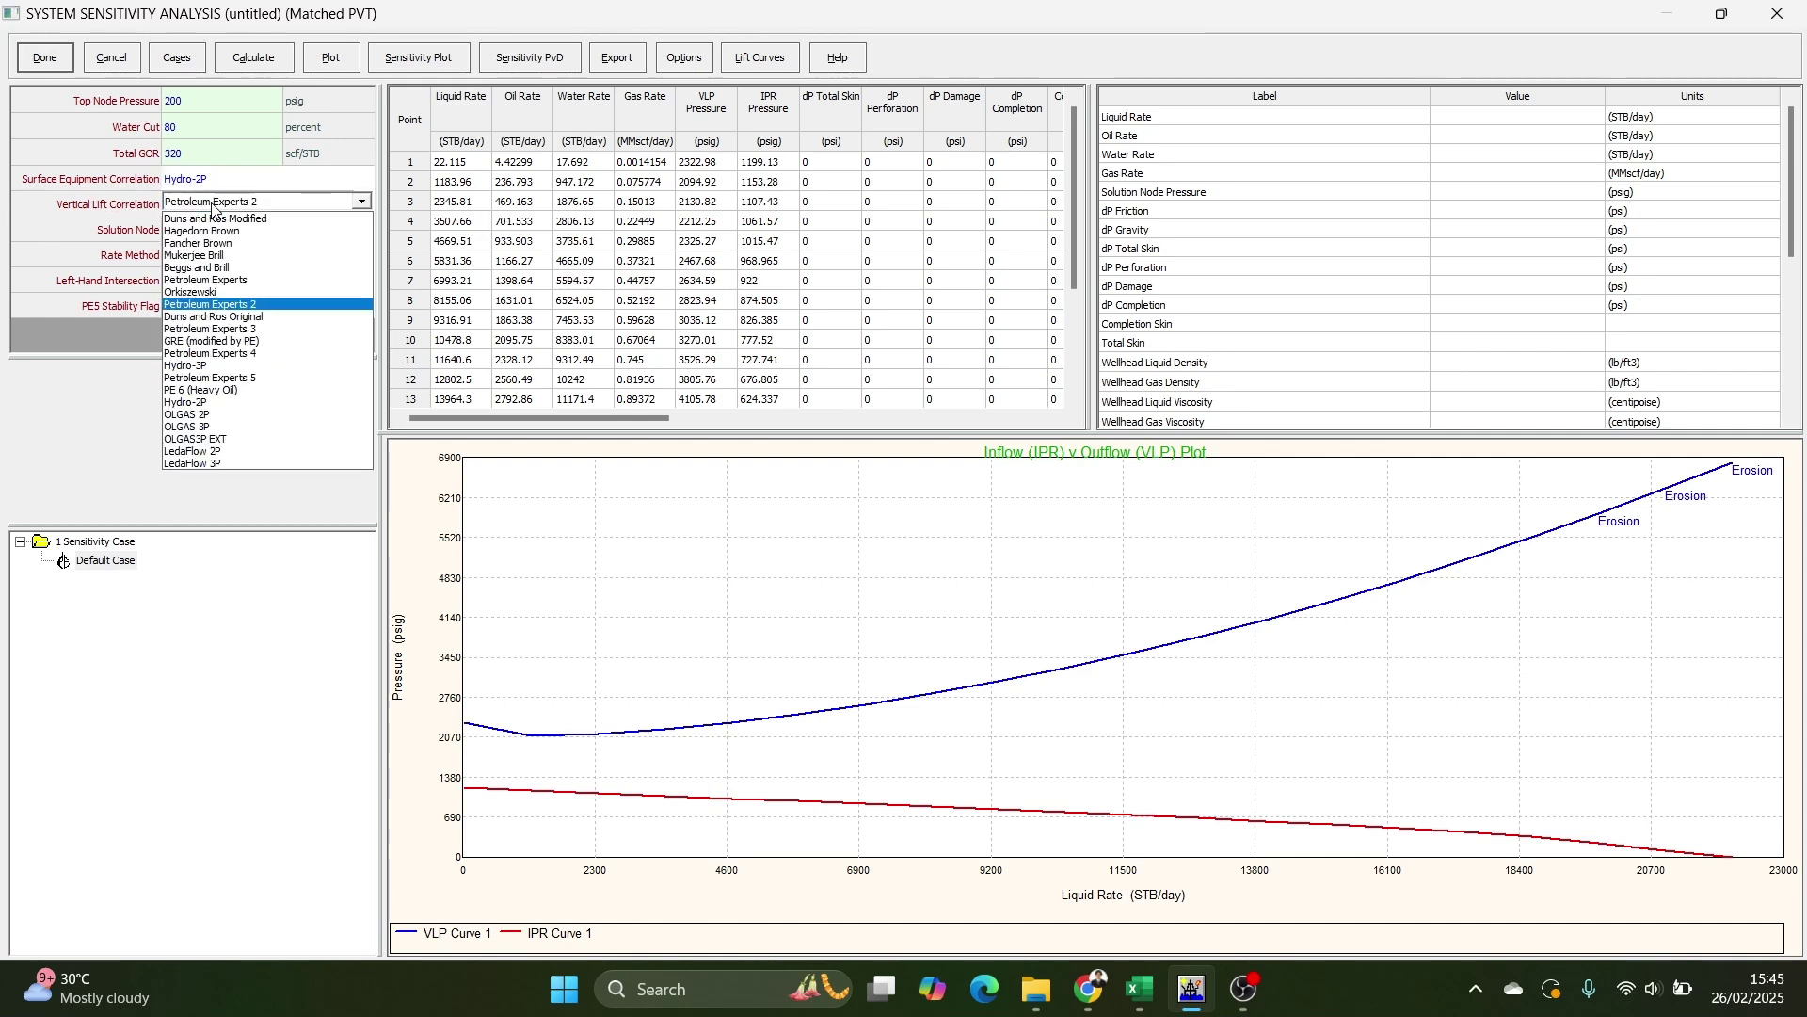
pyautogui.click(213, 205)
pyautogui.click(207, 233)
pyautogui.click(207, 231)
pyautogui.click(239, 228)
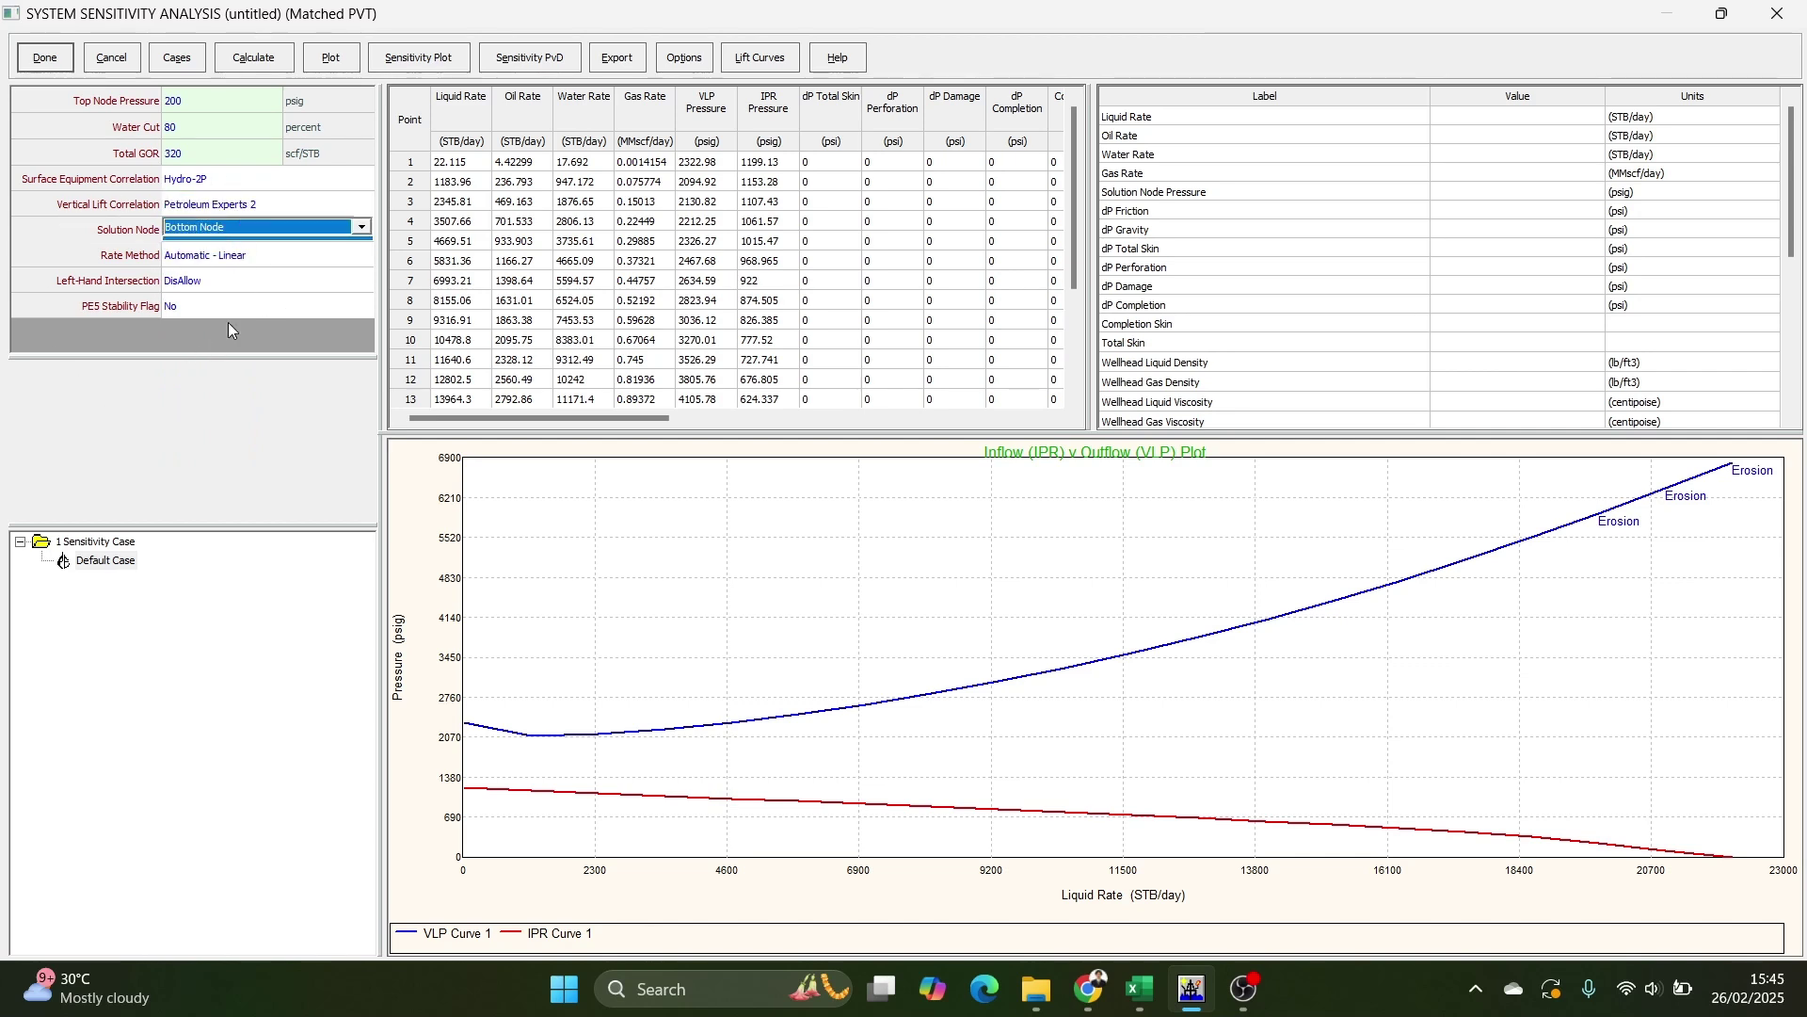
pyautogui.click(232, 259)
pyautogui.click(233, 259)
pyautogui.click(234, 262)
pyautogui.click(228, 283)
pyautogui.click(217, 308)
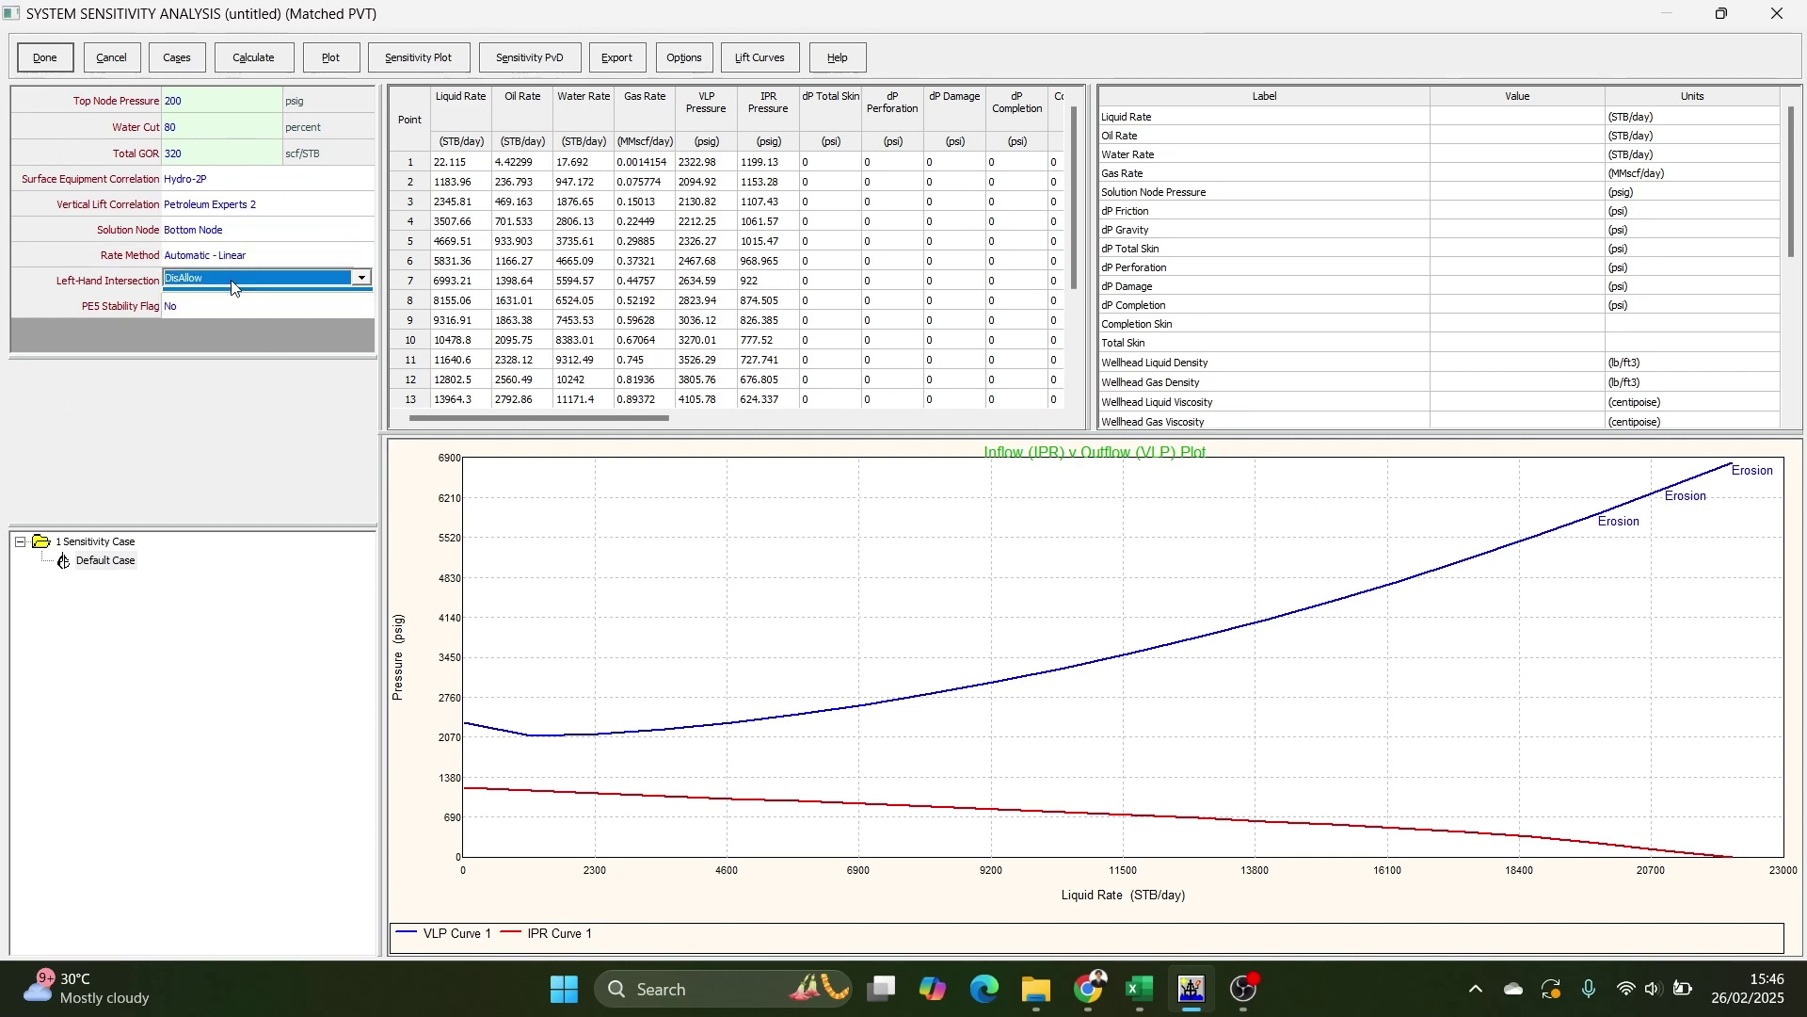
pyautogui.click(217, 310)
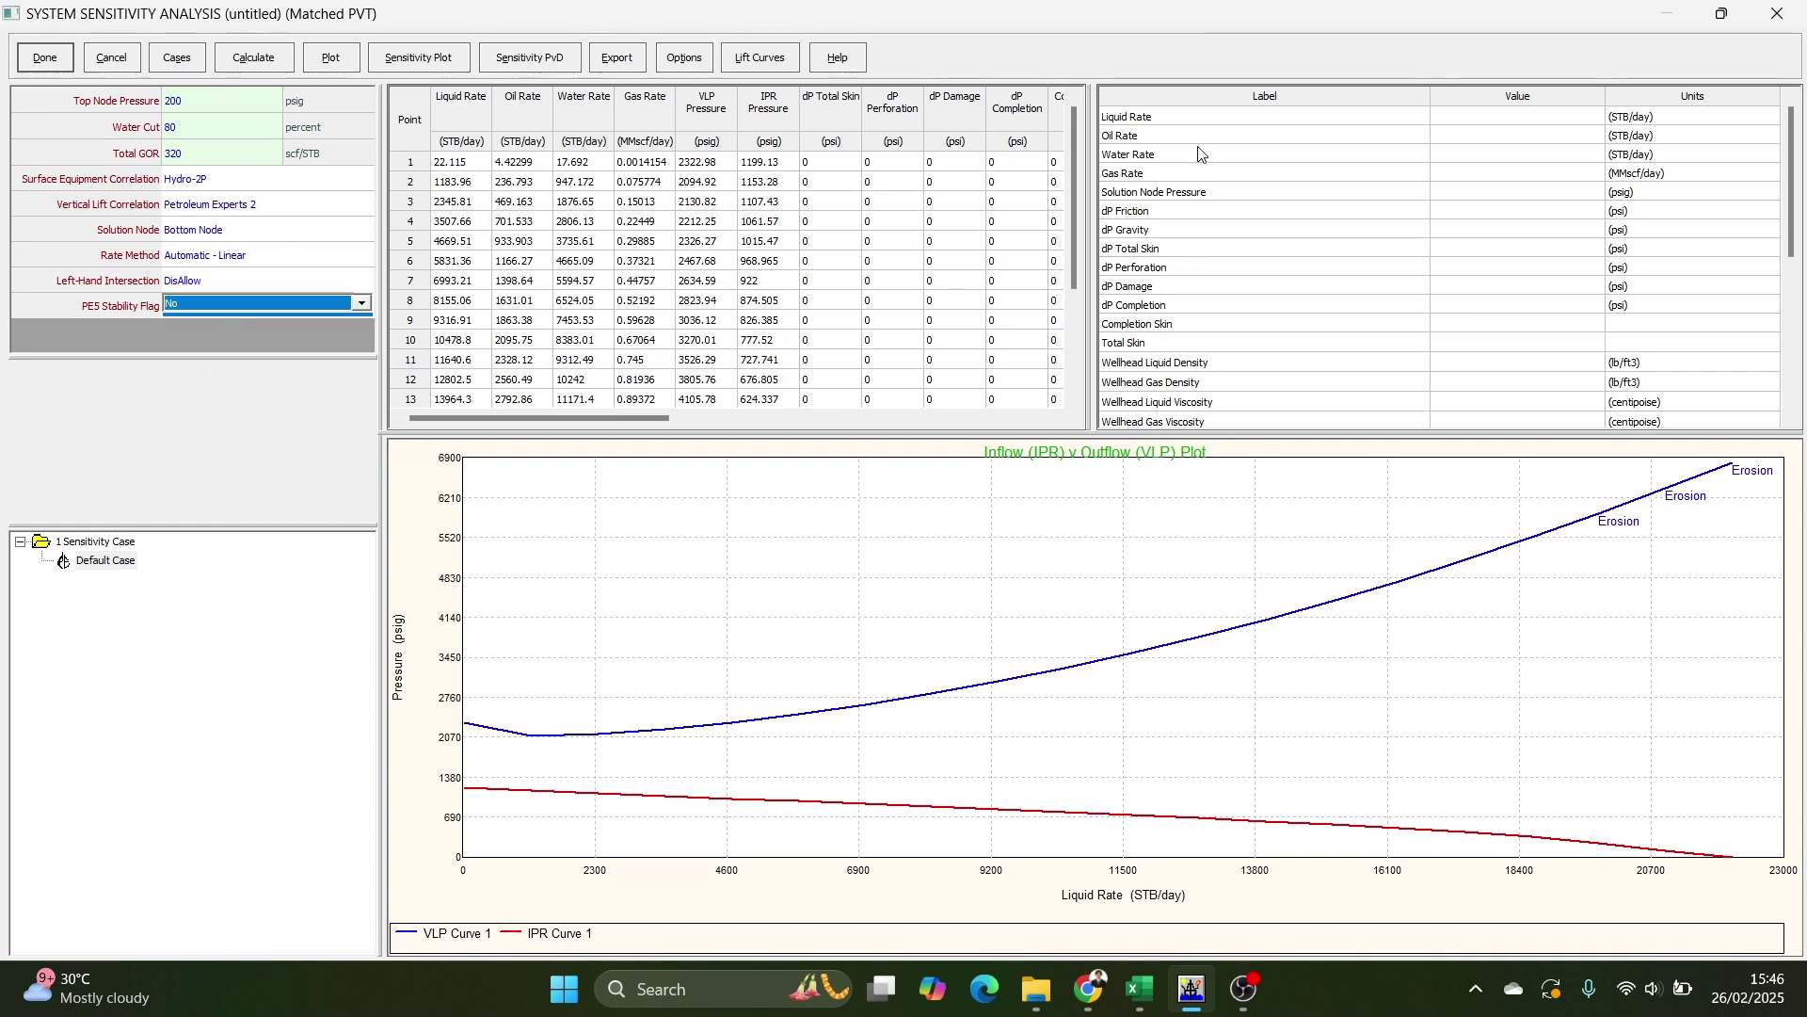
# Check the solution values from liquid rate to dP friction against the VLP and IPR curves.
pyautogui.click(1112, 117)
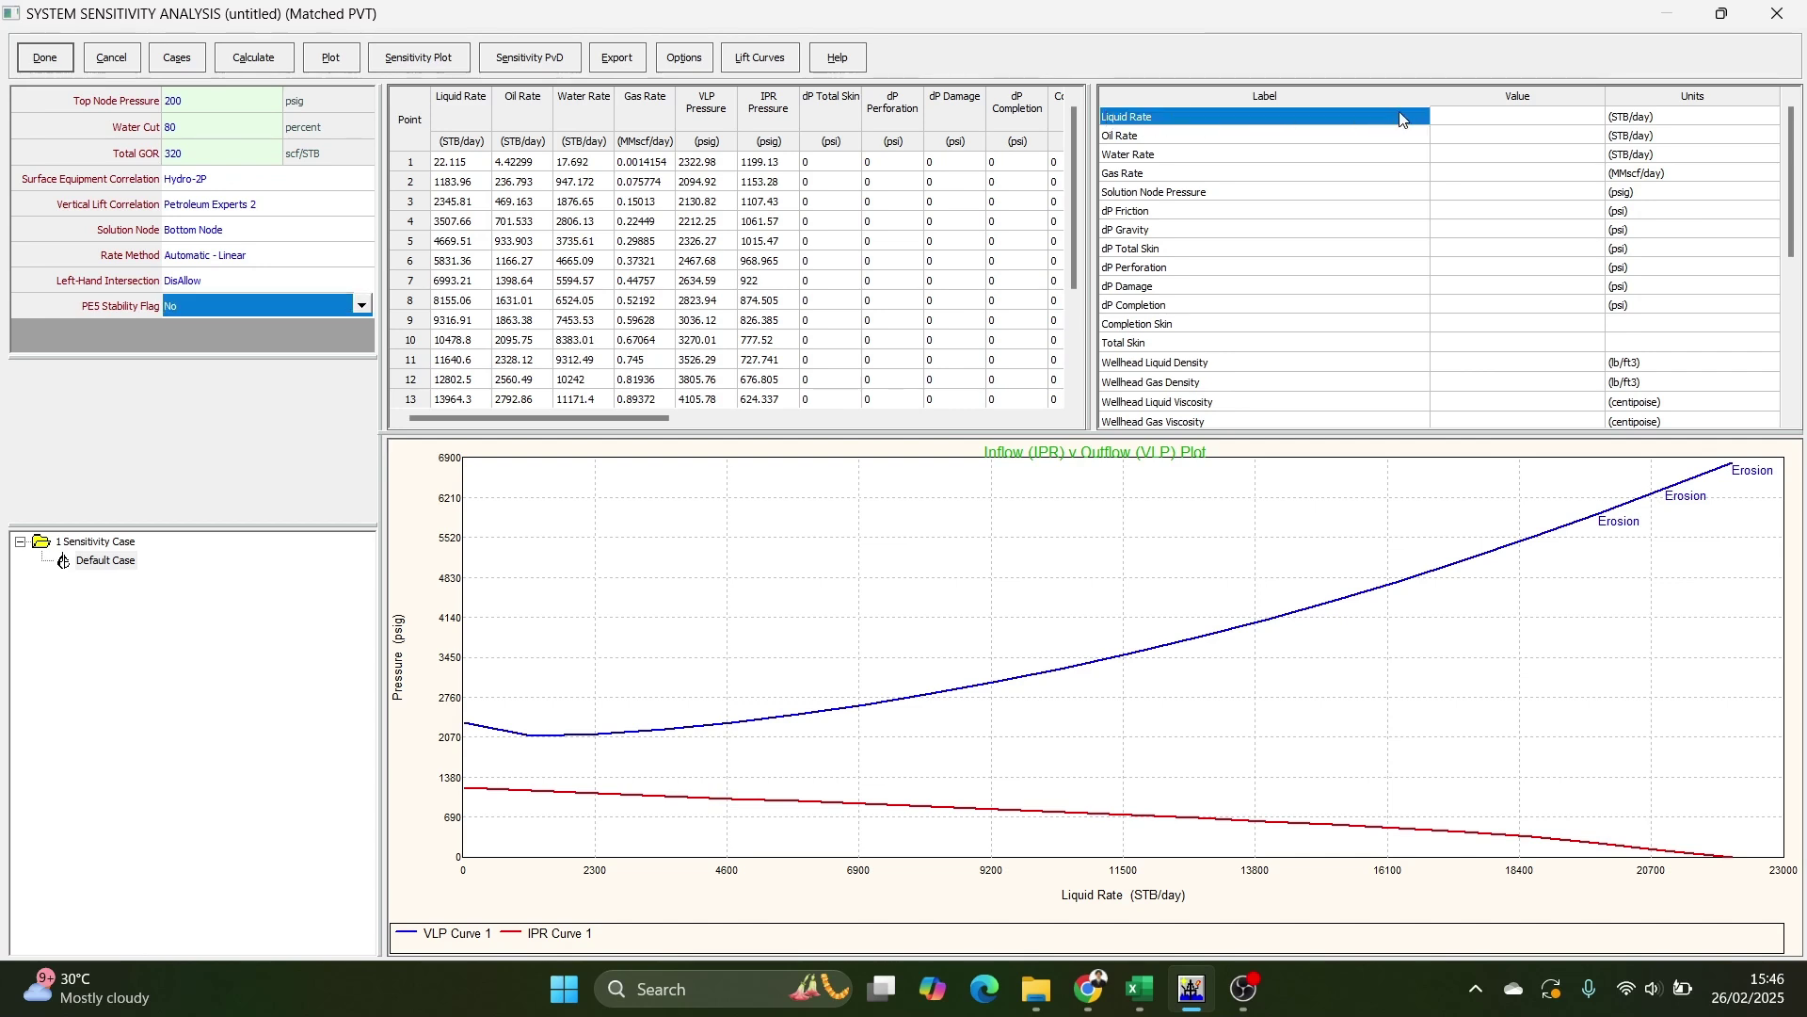
pyautogui.click(1515, 115)
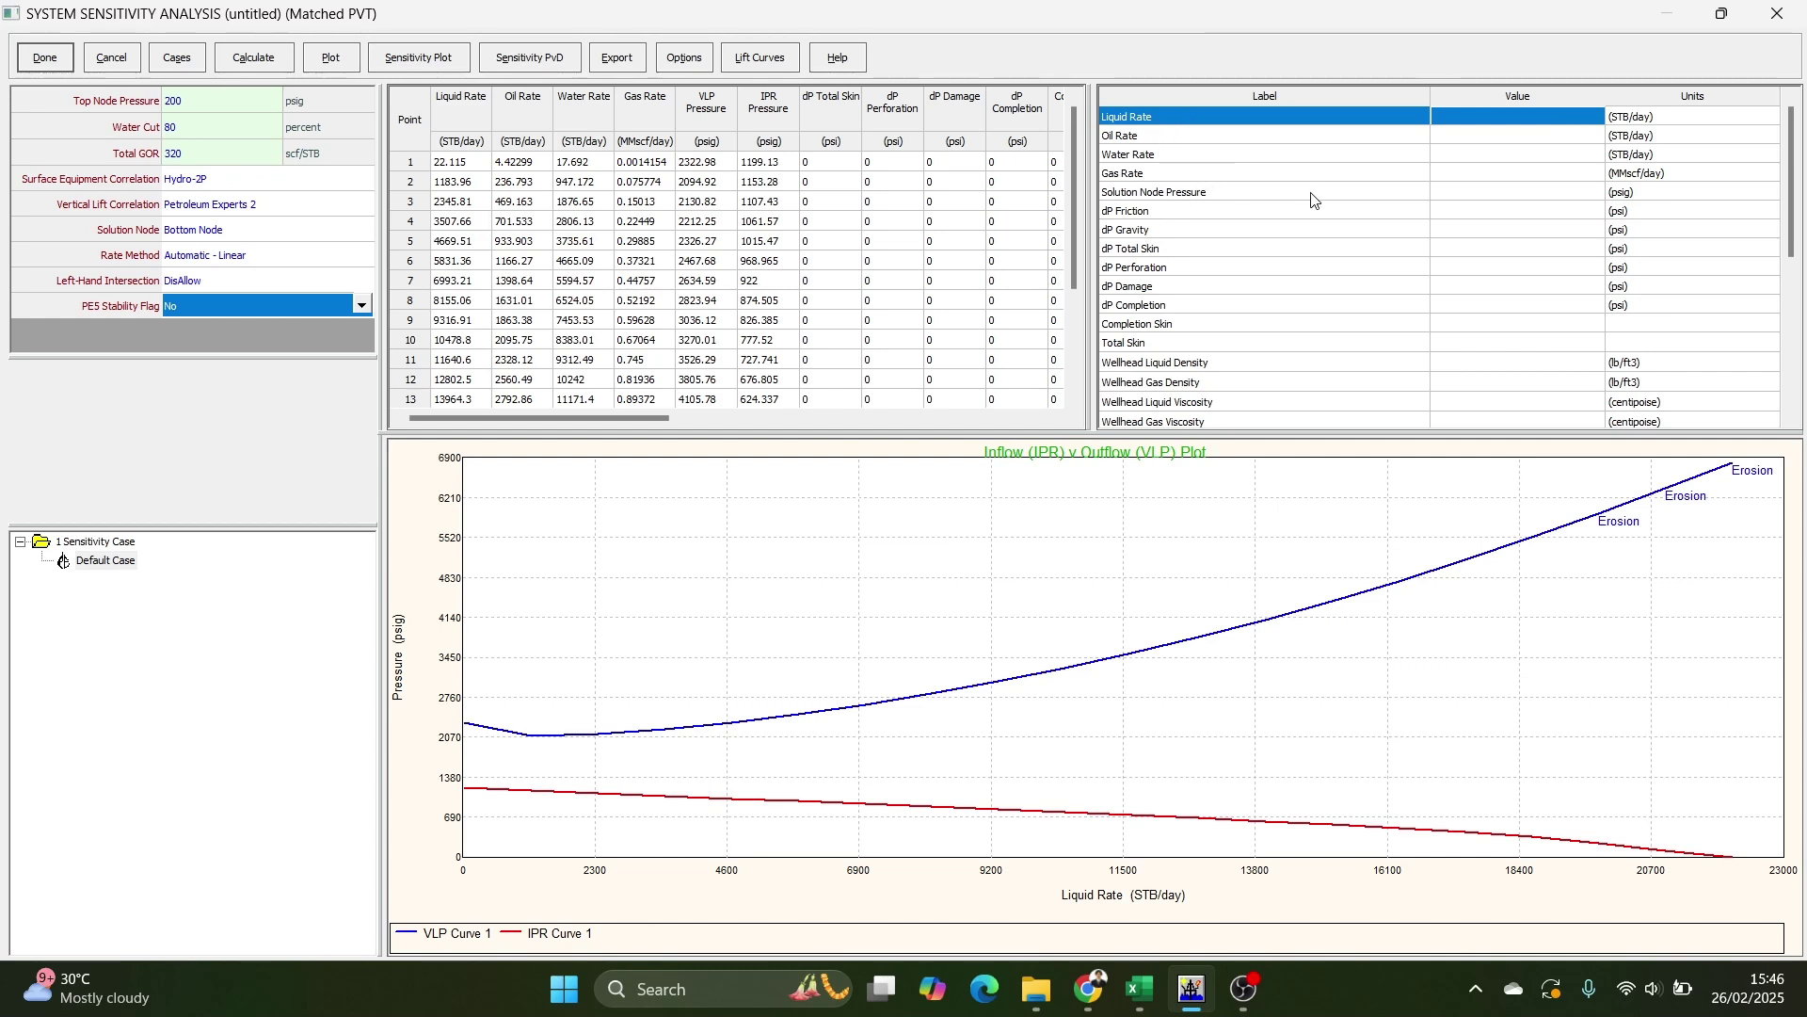
pyautogui.click(1478, 128)
pyautogui.moveTo(1483, 123); pyautogui.dragTo(1508, 209)
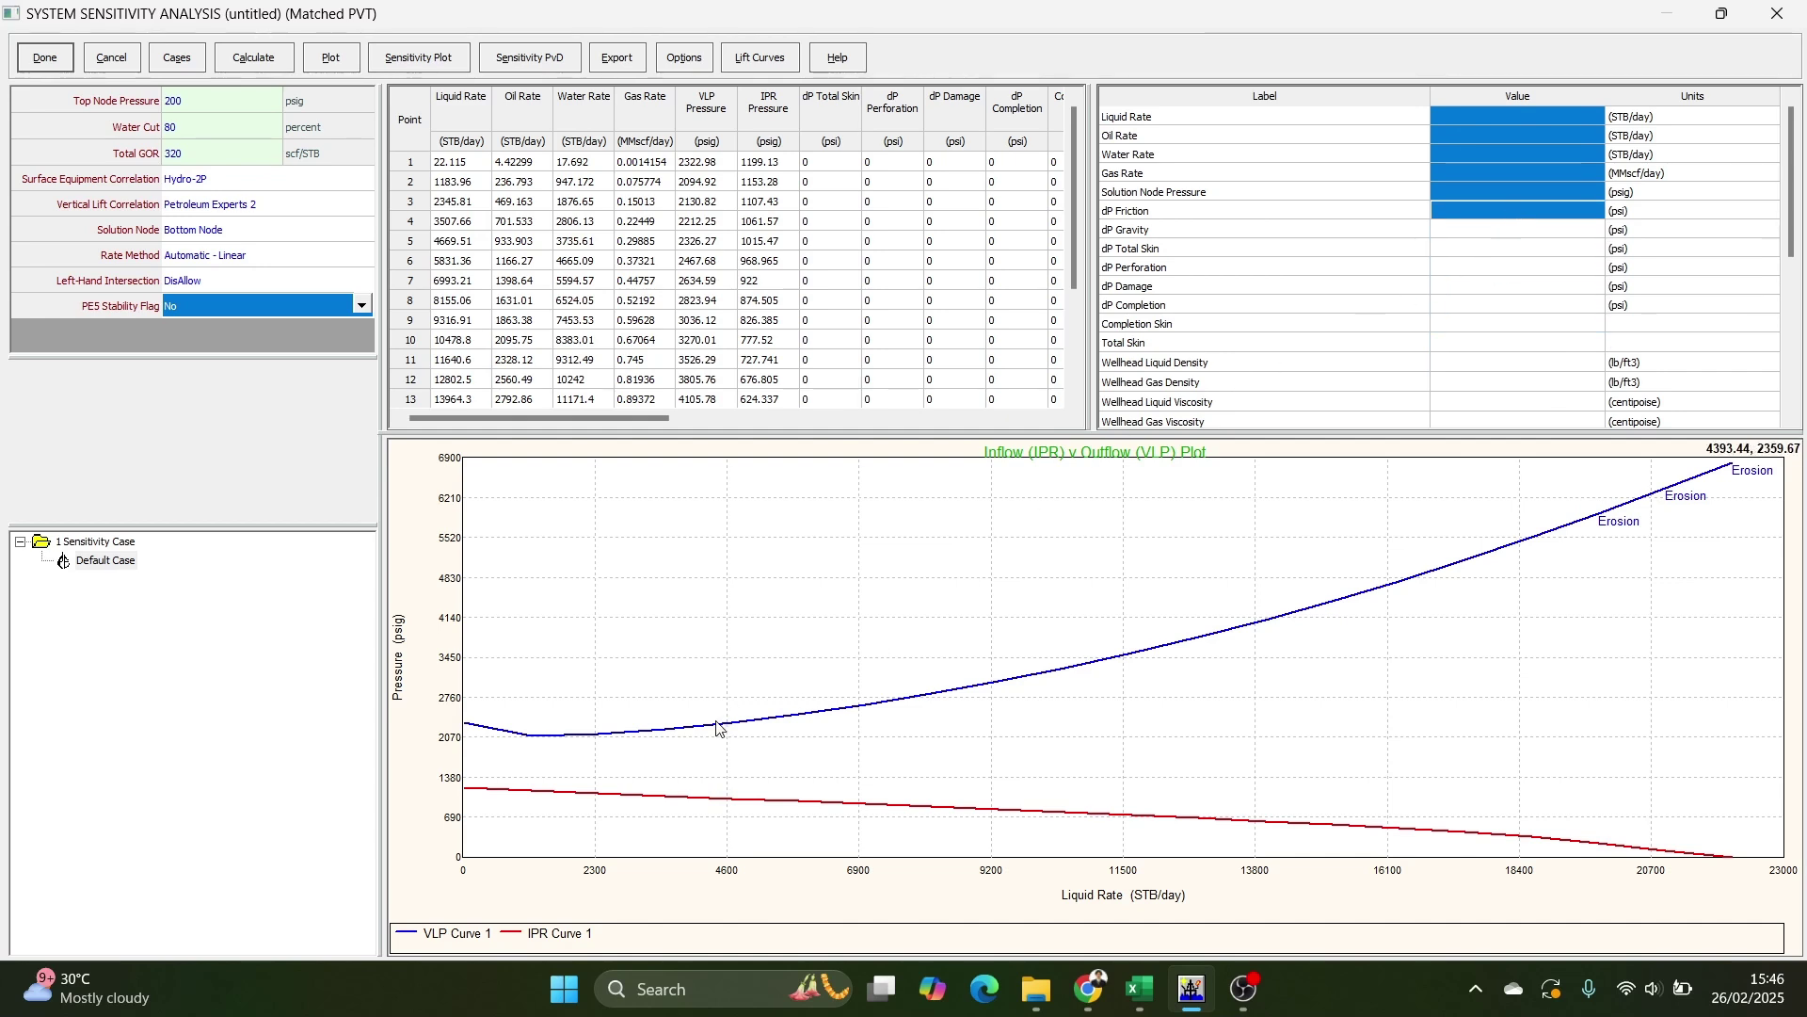
# Examine the IPR and VLP curves in the System analysis plot up close, restoring the full plot and closing without changes.
pyautogui.moveTo(468, 797); pyautogui.dragTo(1226, 821)
pyautogui.rightClick(988, 706)
pyautogui.click(1502, 583)
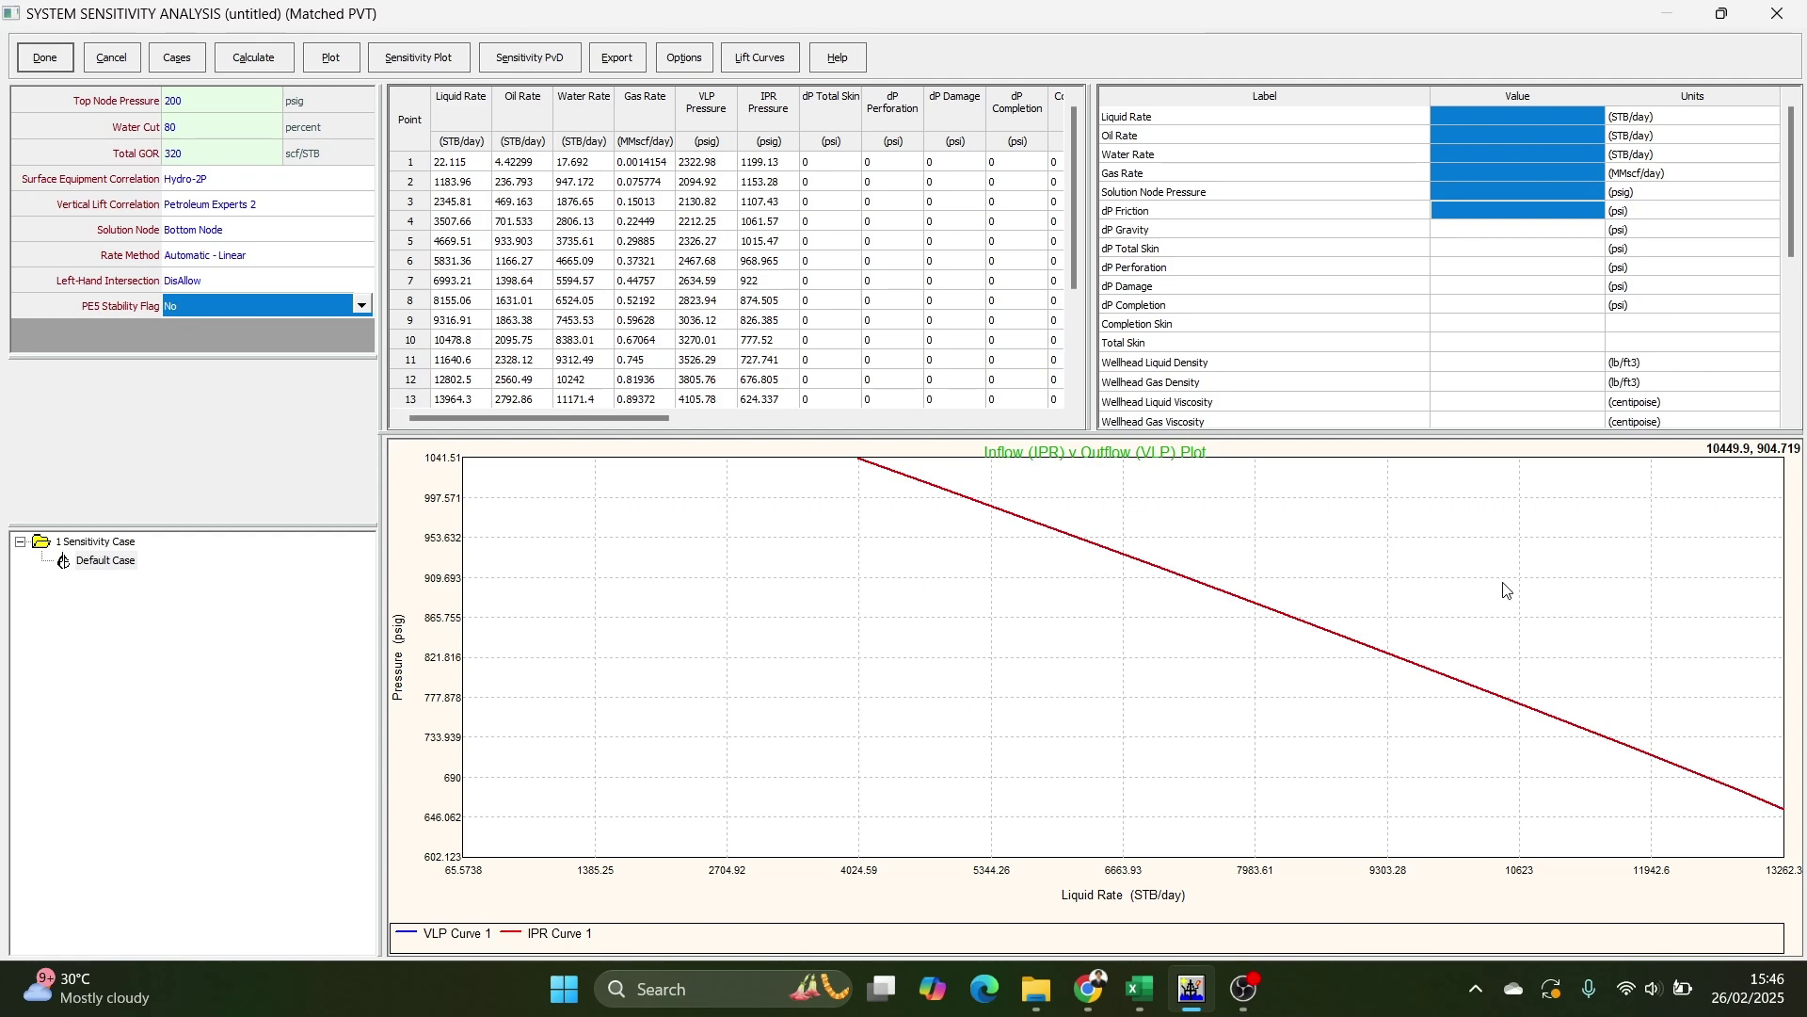
pyautogui.click(129, 62)
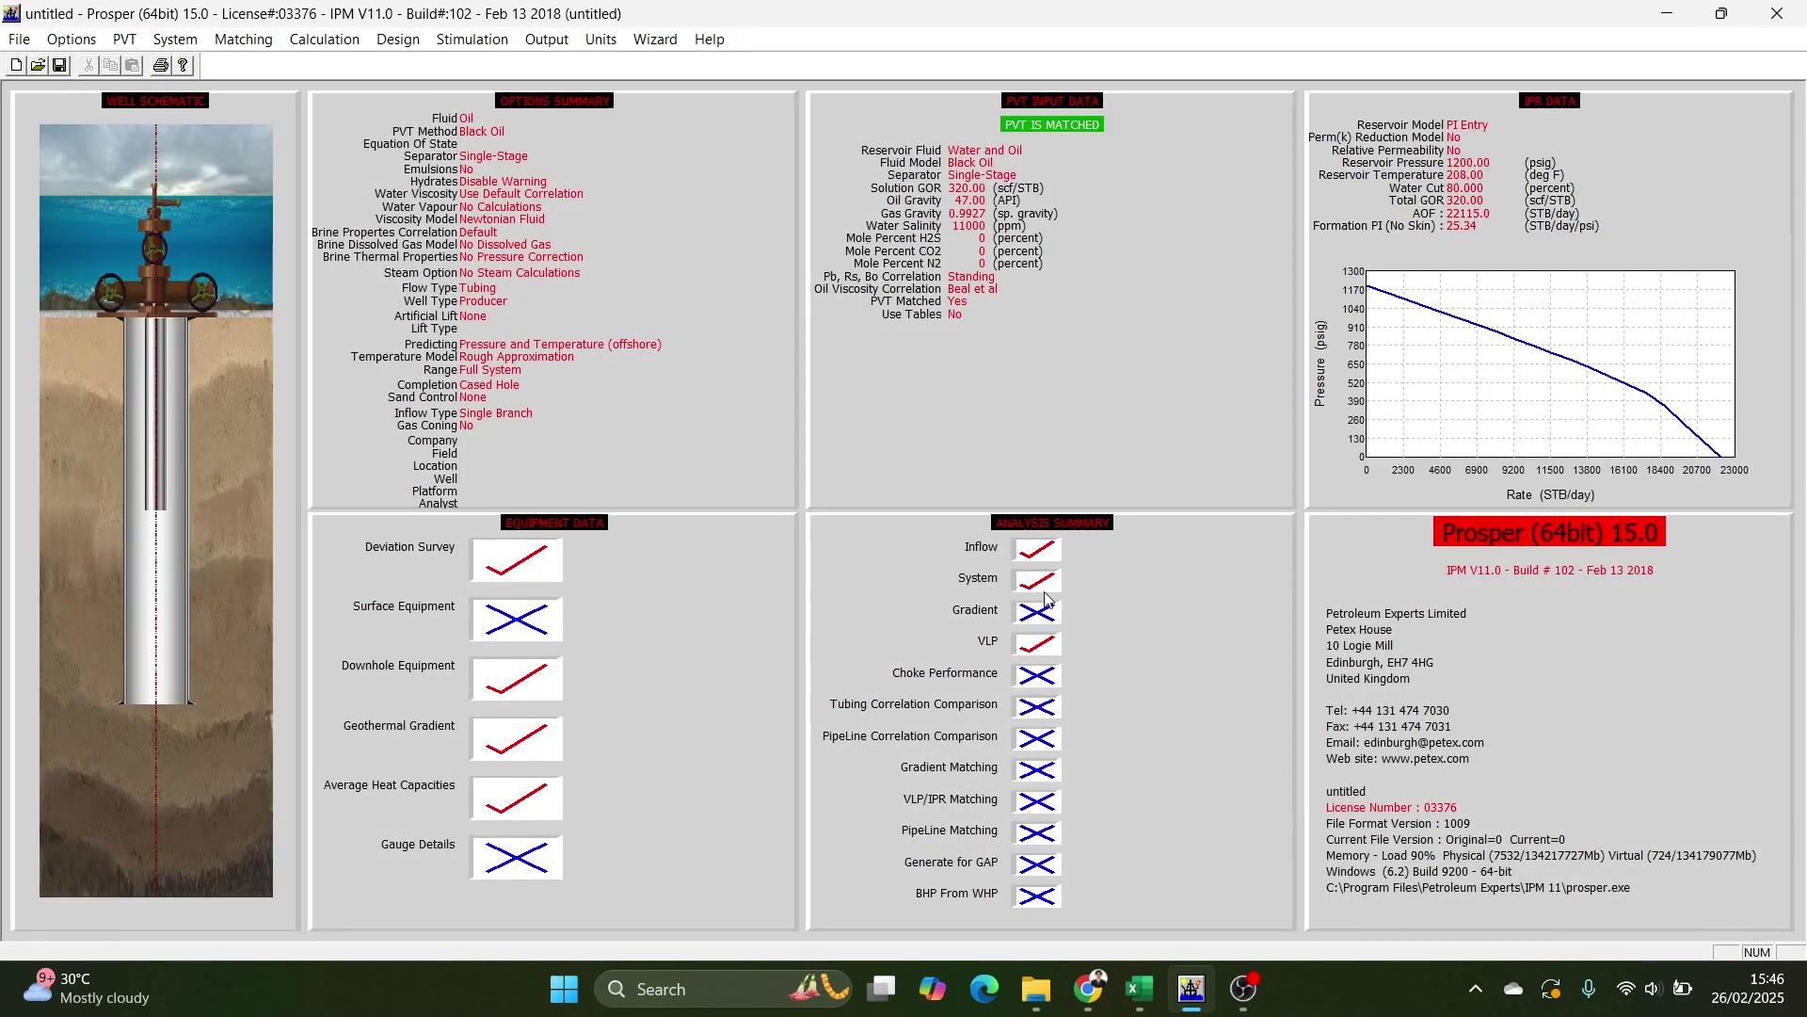
pyautogui.click(1038, 576)
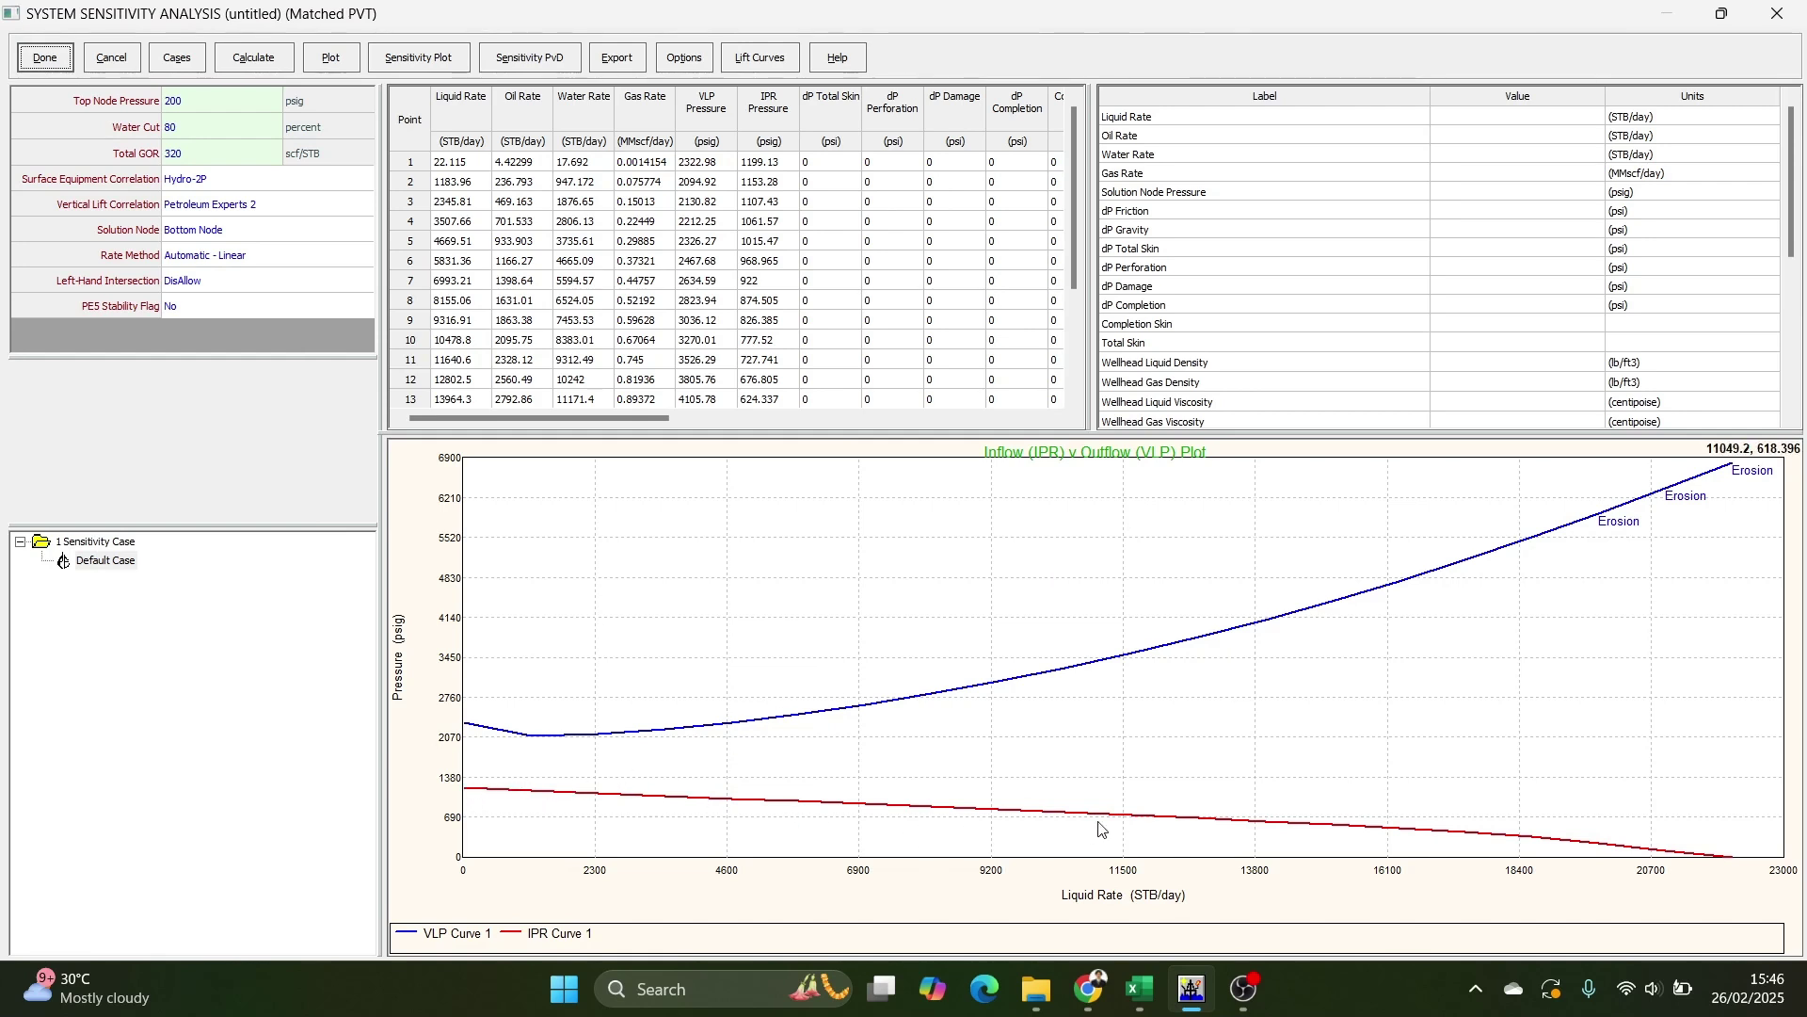
pyautogui.moveTo(577, 934); pyautogui.dragTo(578, 934)
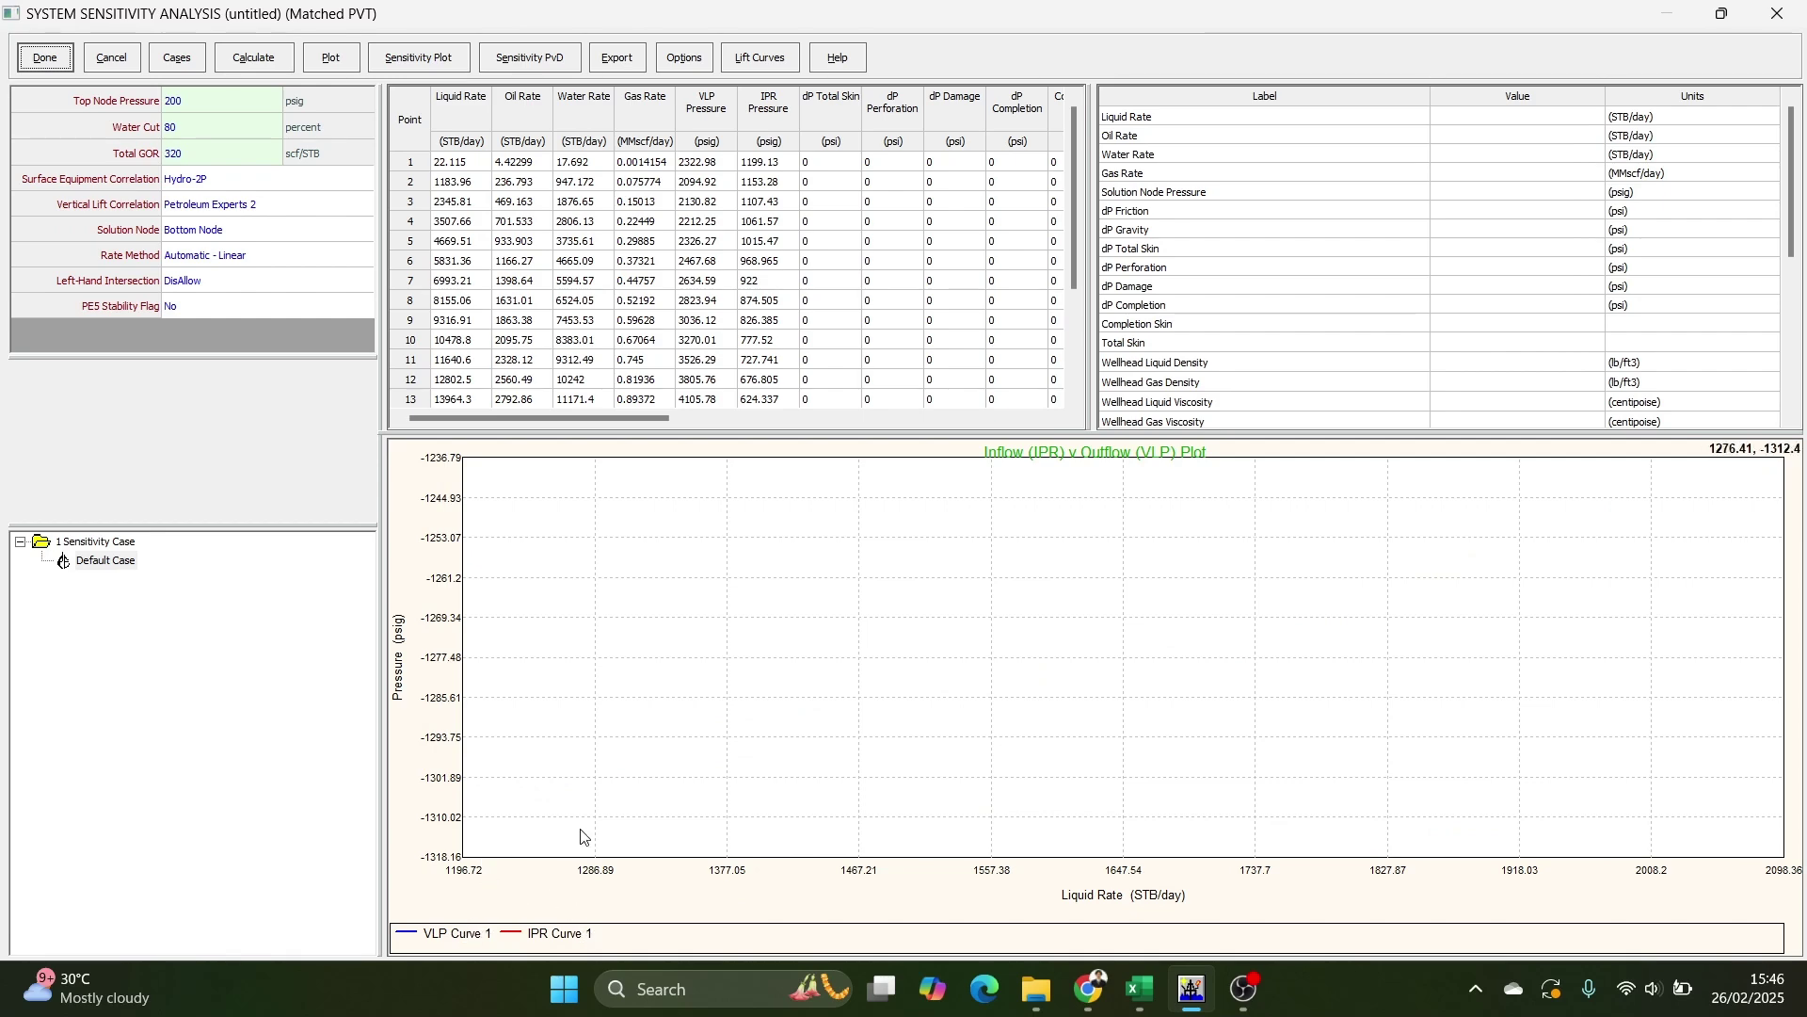
pyautogui.click(111, 59)
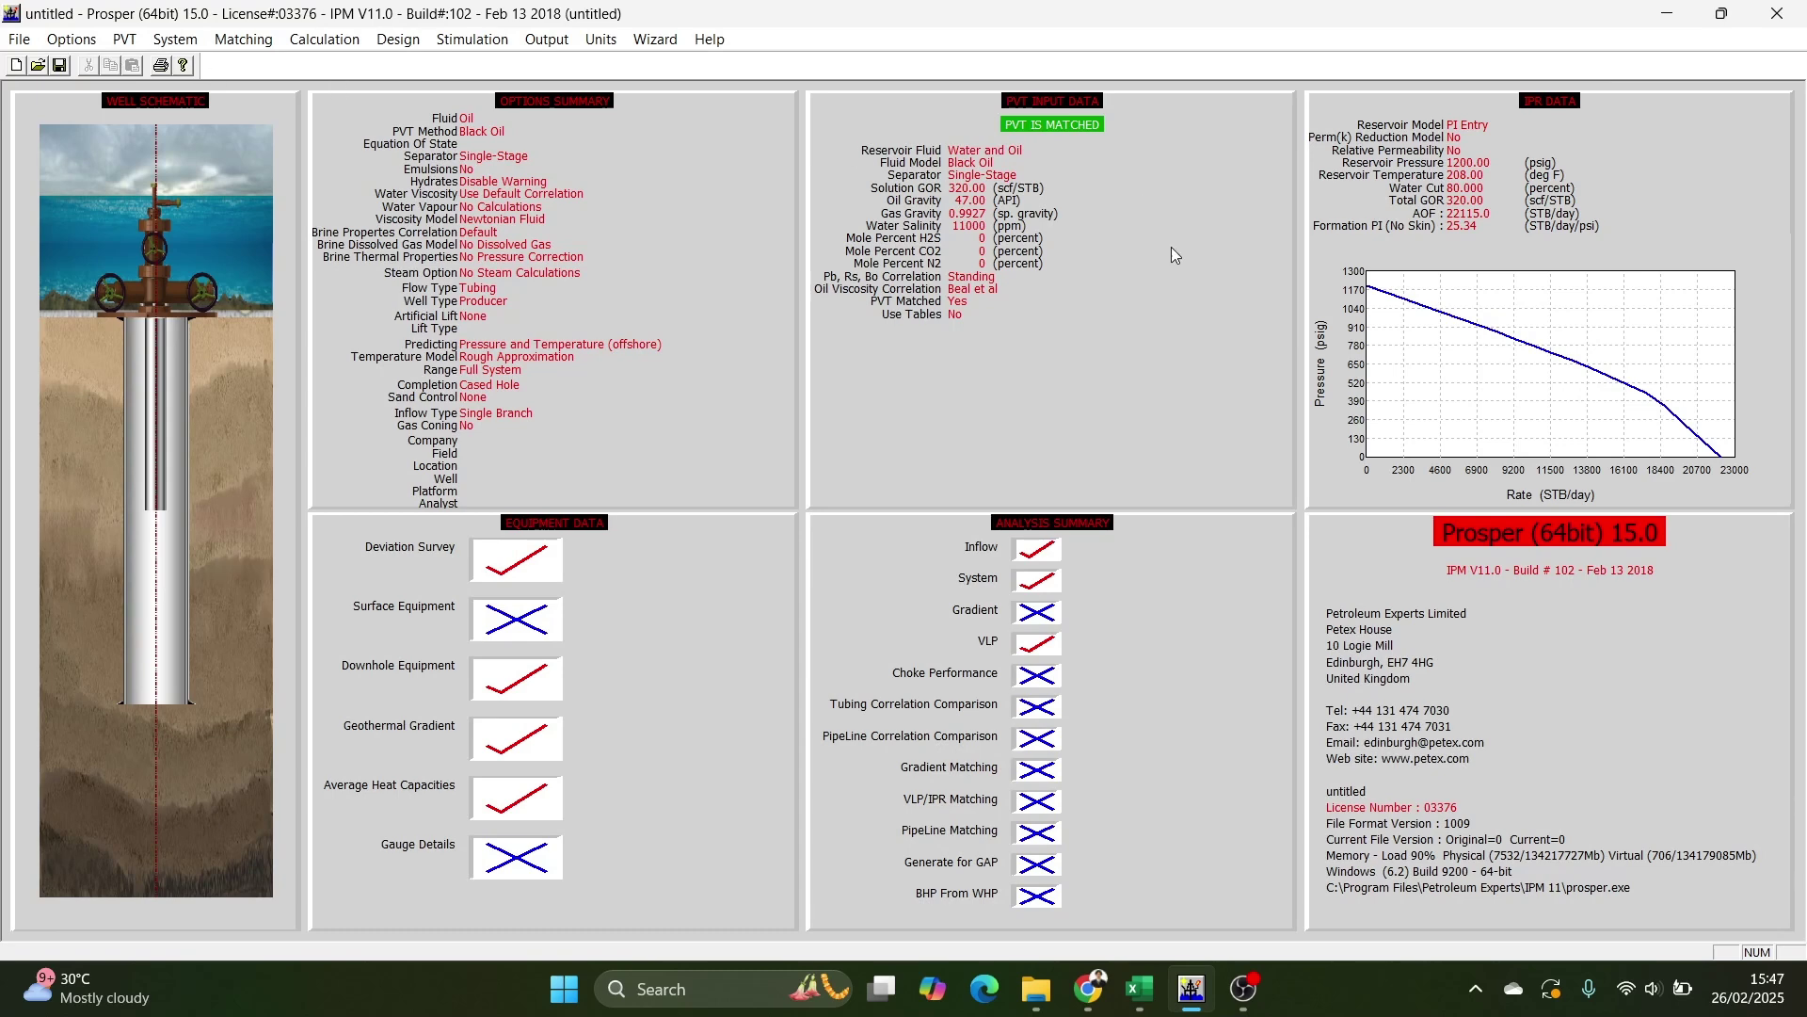
# Reopen the System analysis, set the vertical lift correlation to Duns and Ros Modified, and run the calculation with calculating data shown.
pyautogui.click(1041, 595)
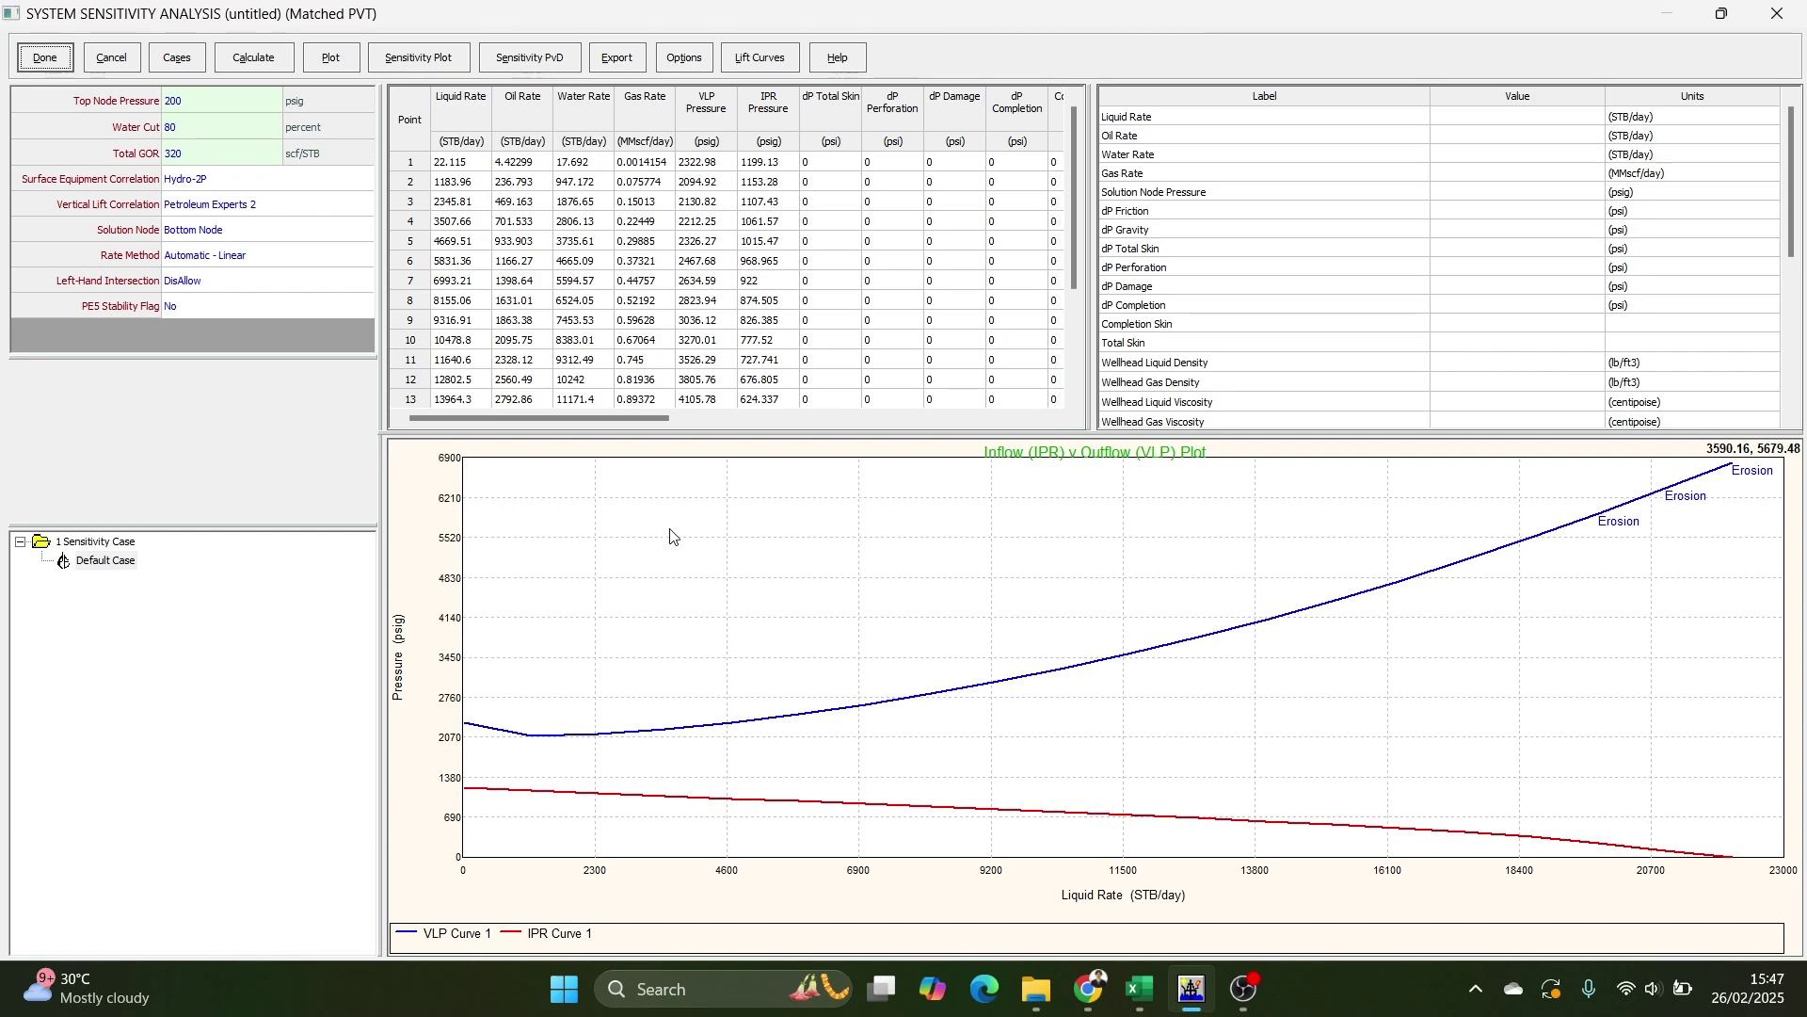
pyautogui.click(1154, 999)
pyautogui.click(1142, 986)
pyautogui.click(258, 203)
pyautogui.click(358, 204)
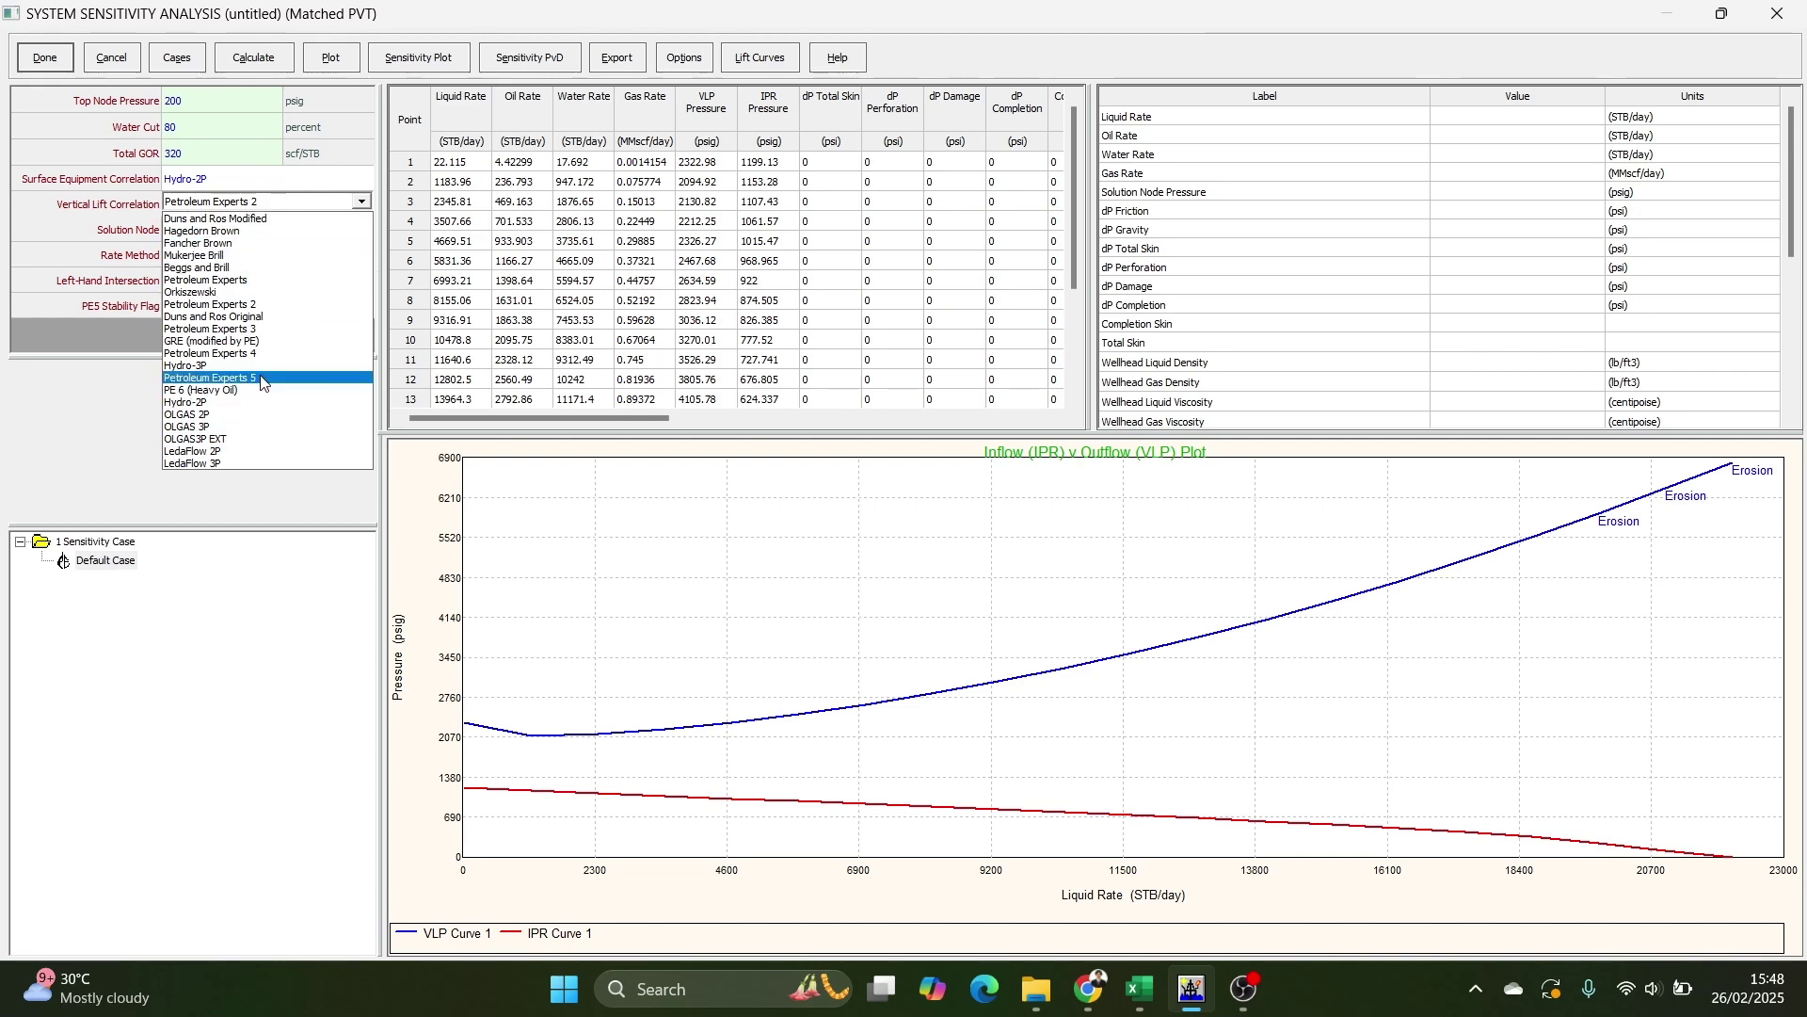
pyautogui.click(241, 221)
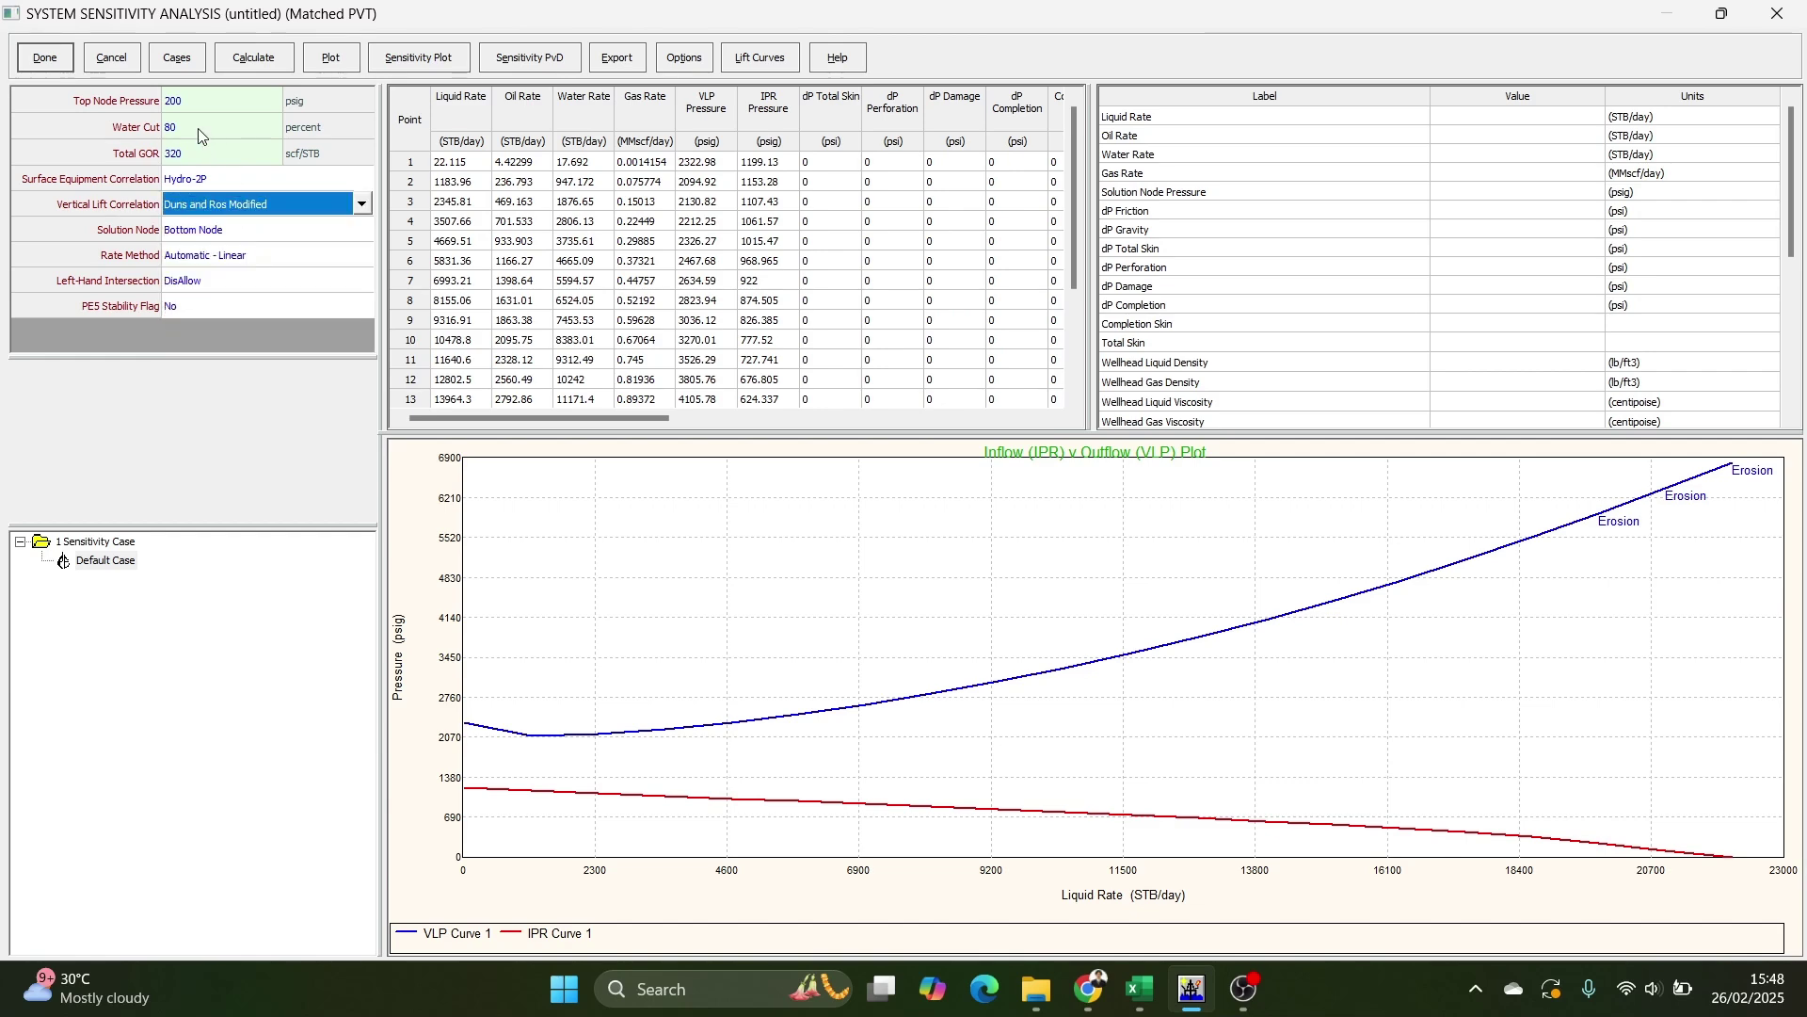
pyautogui.click(287, 66)
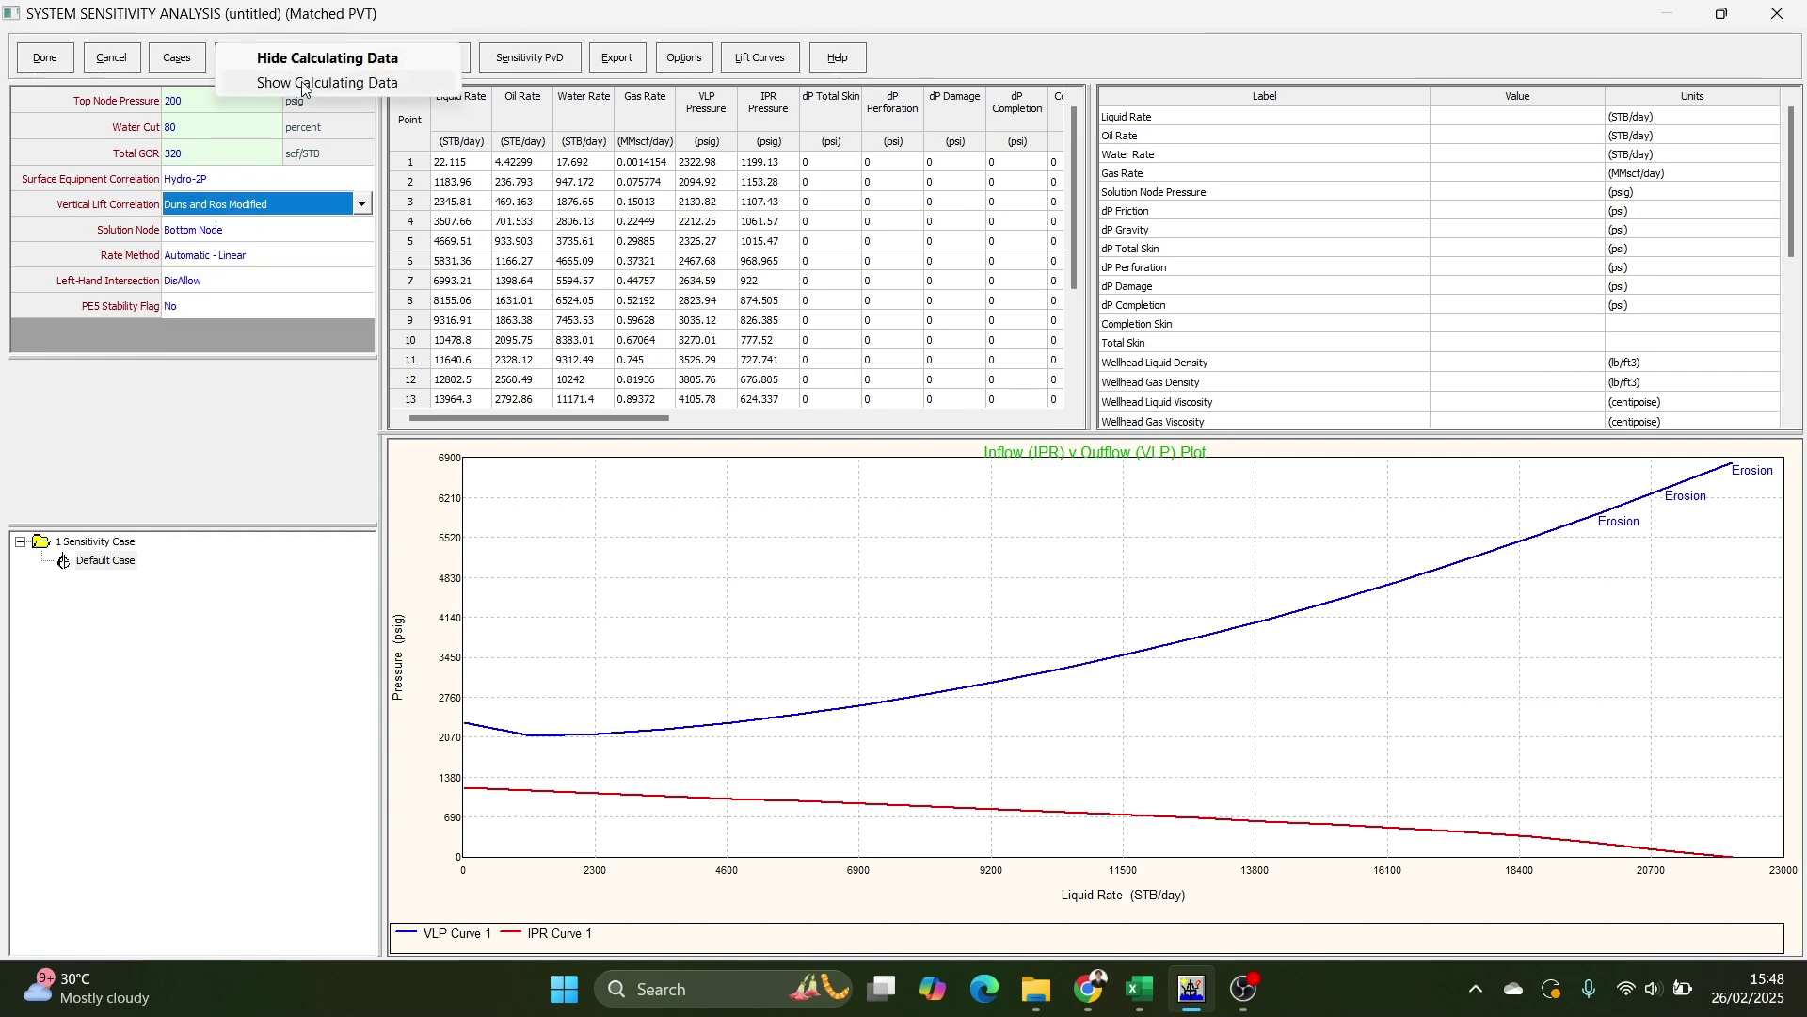
pyautogui.click(302, 81)
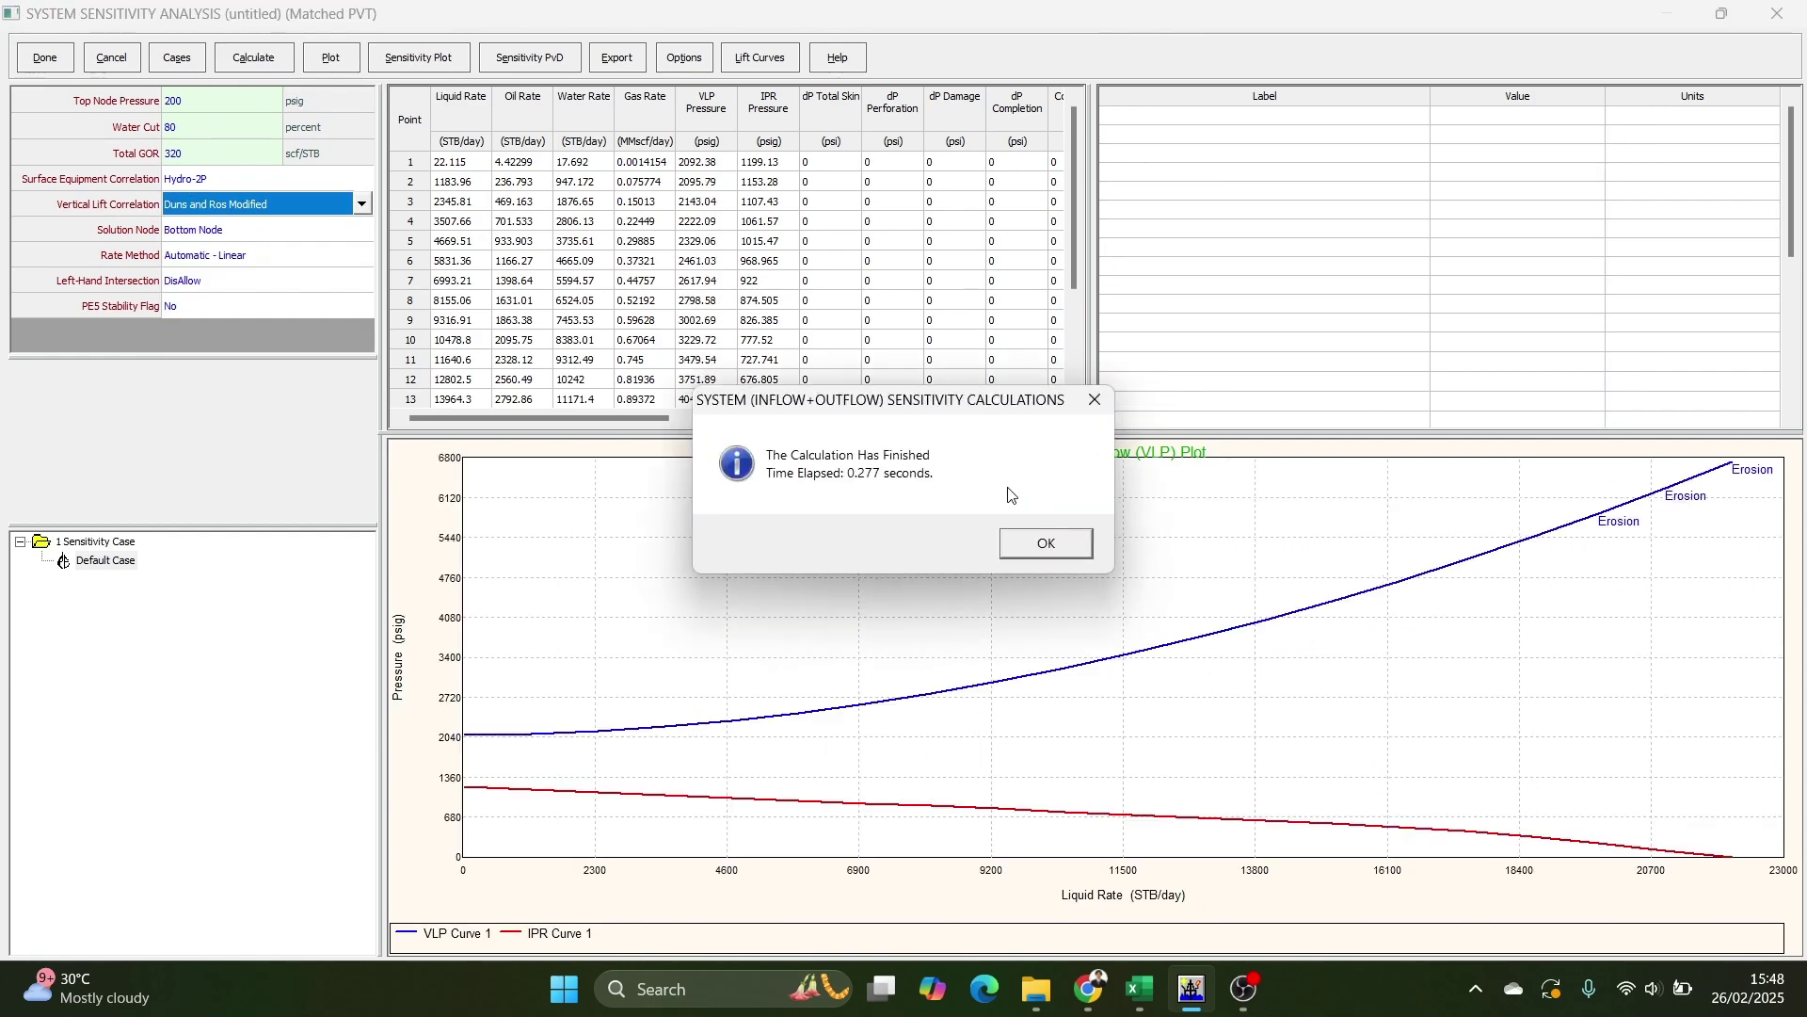
pyautogui.click(1043, 544)
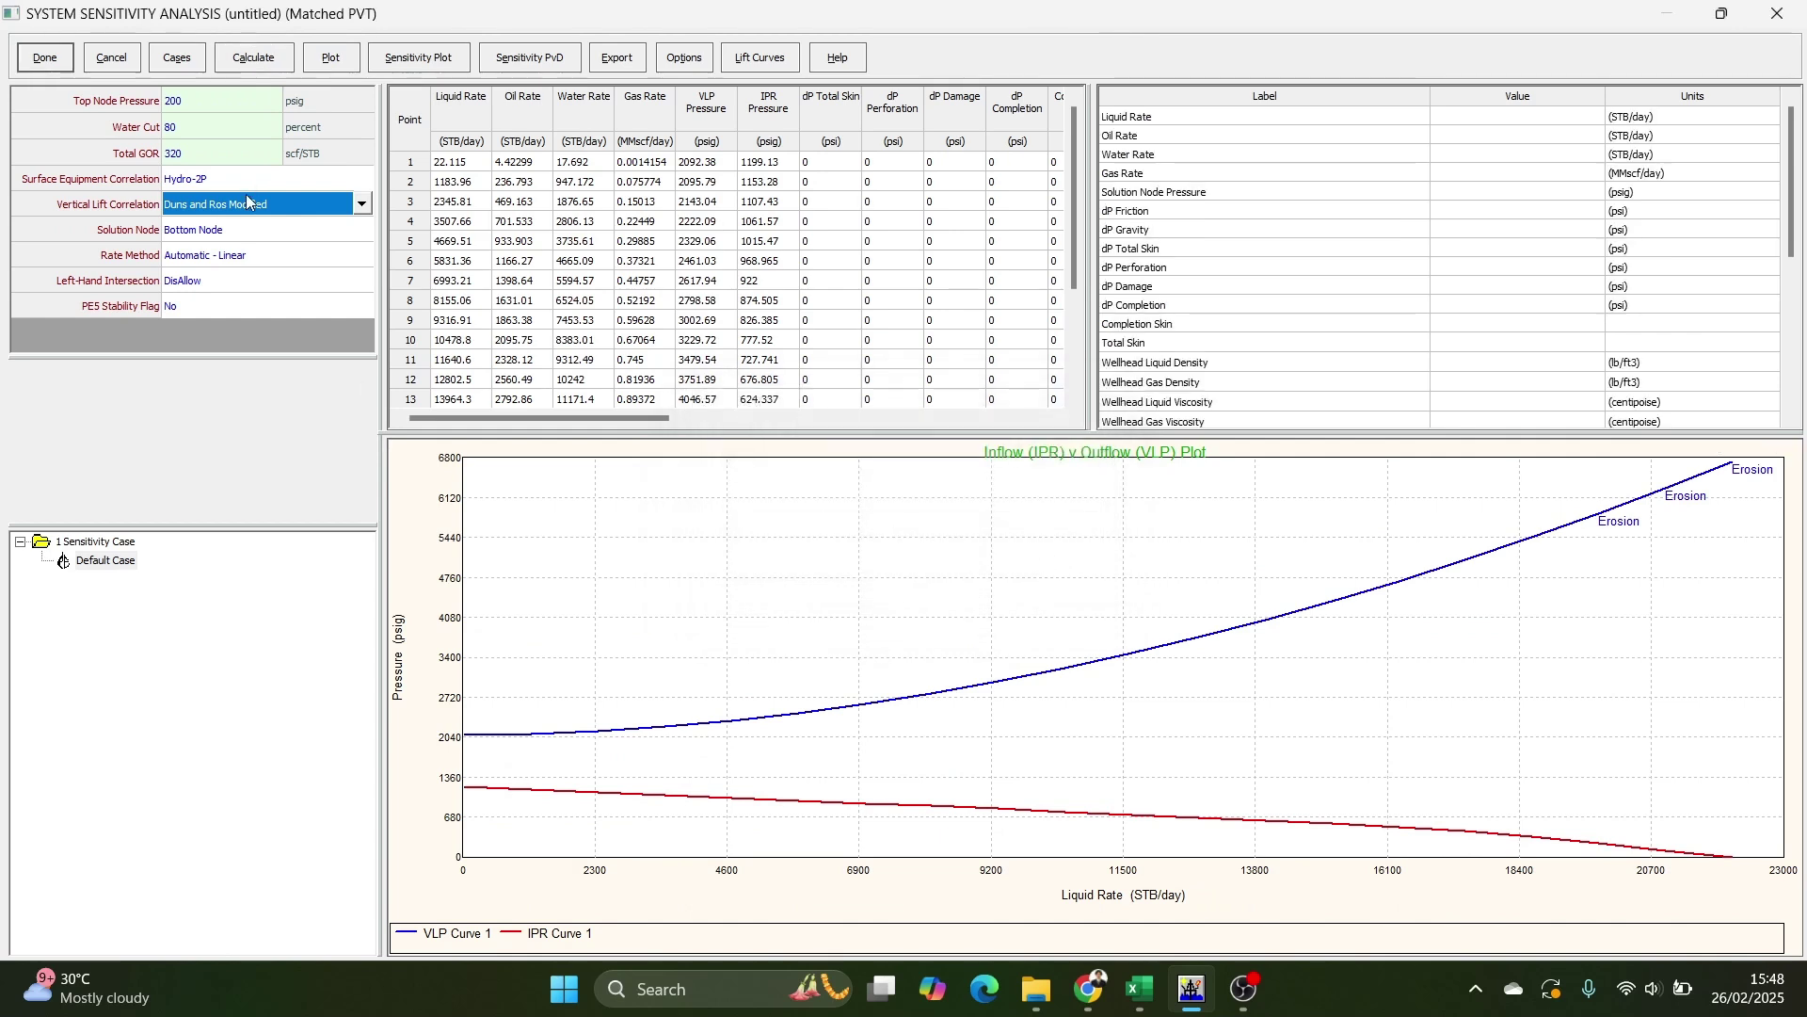
# Change the vertical lift correlation to Beggs and Brill and rerun the System sensitivity calculation.
pyautogui.click(362, 202)
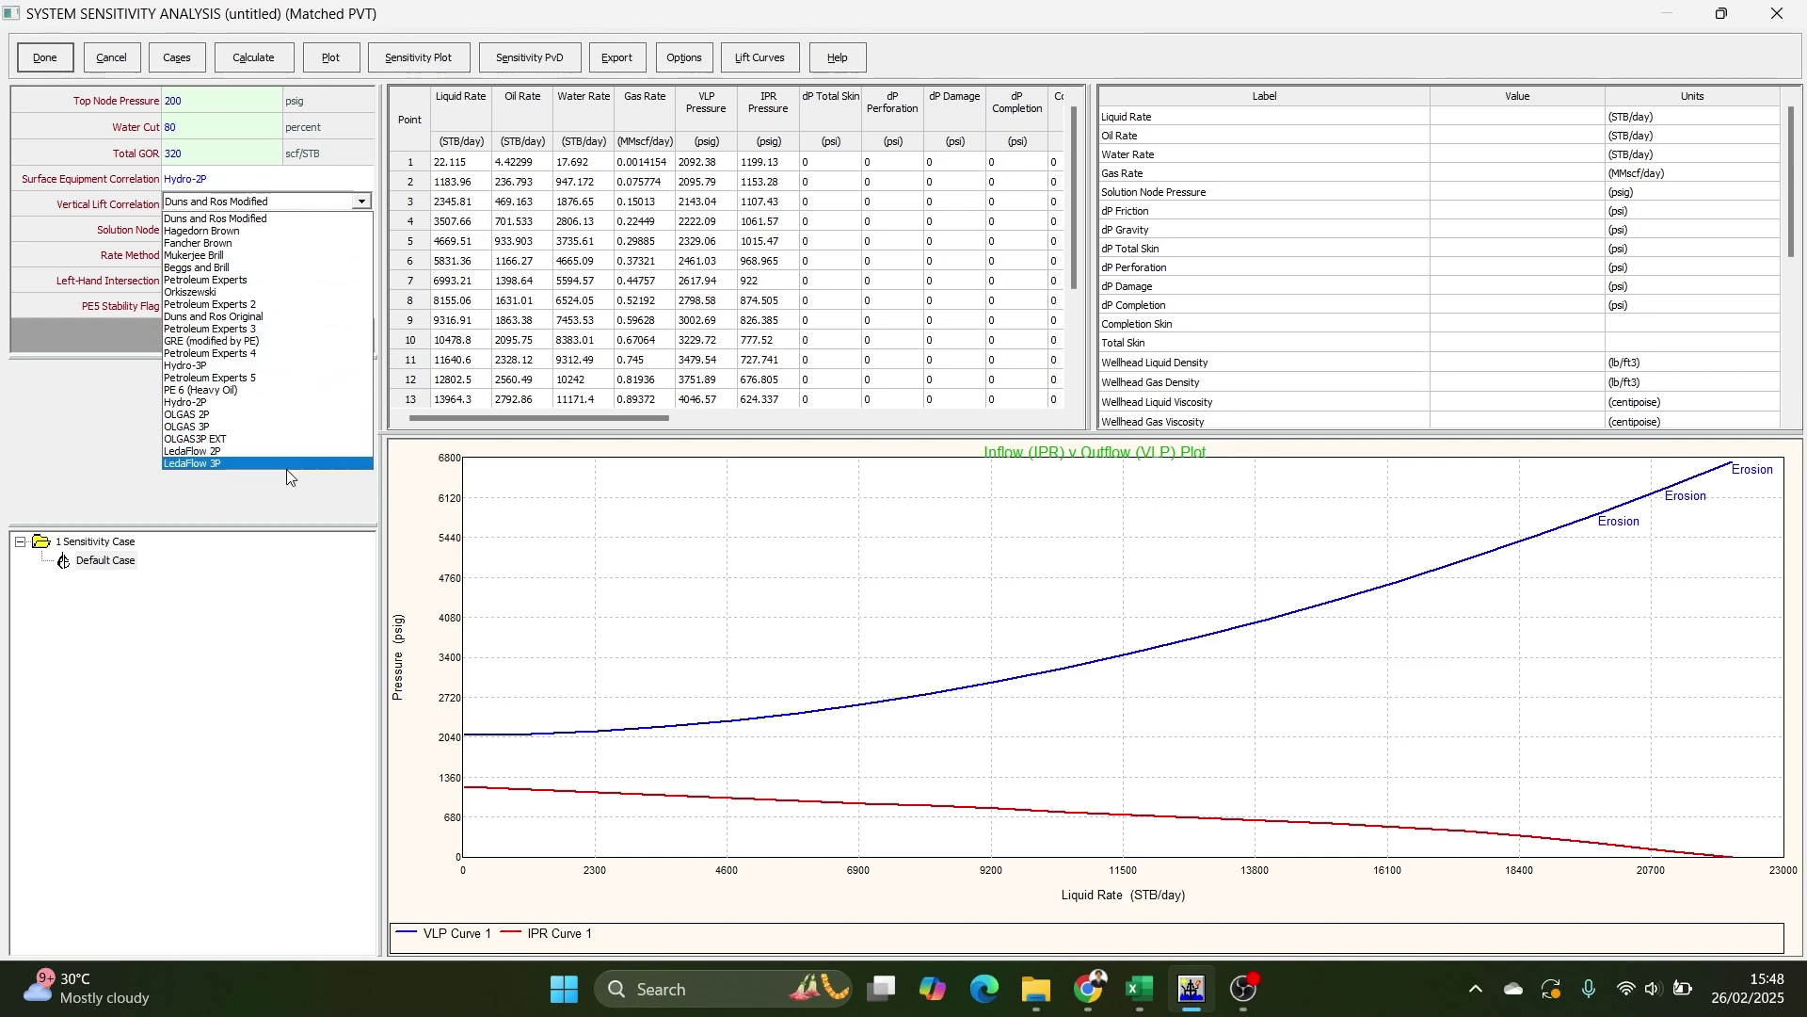
pyautogui.click(283, 268)
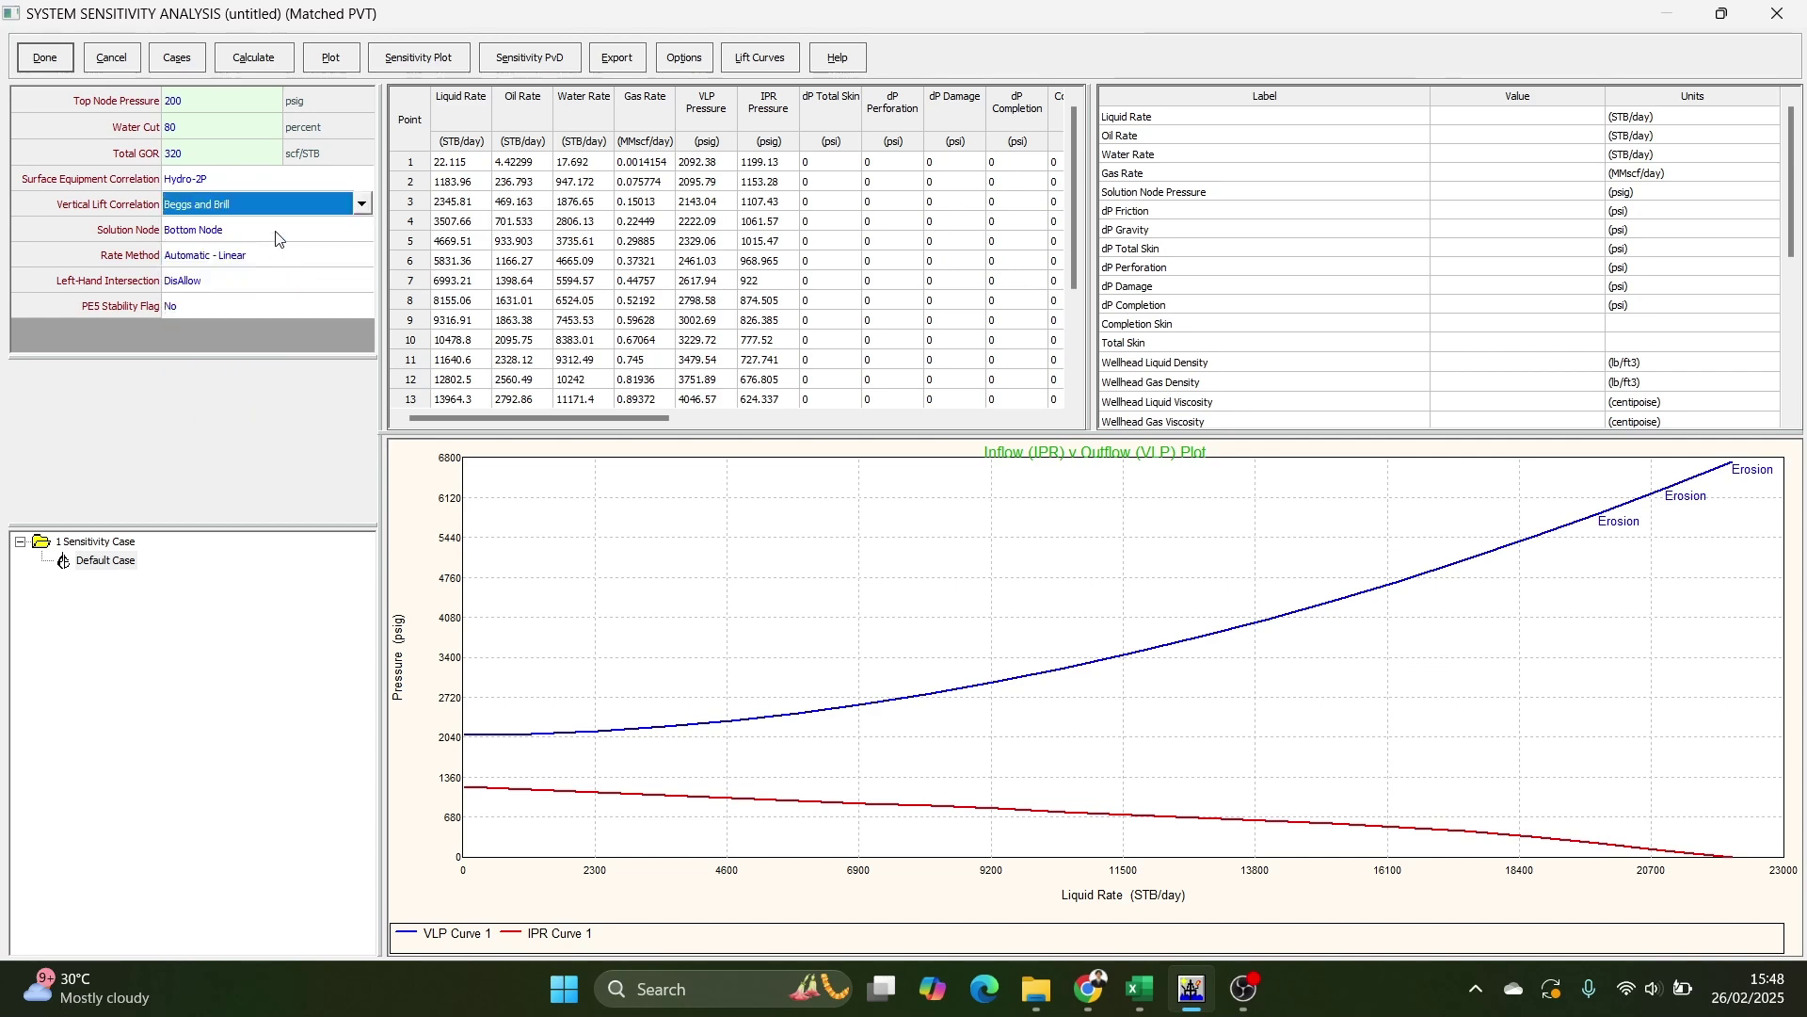
pyautogui.click(44, 59)
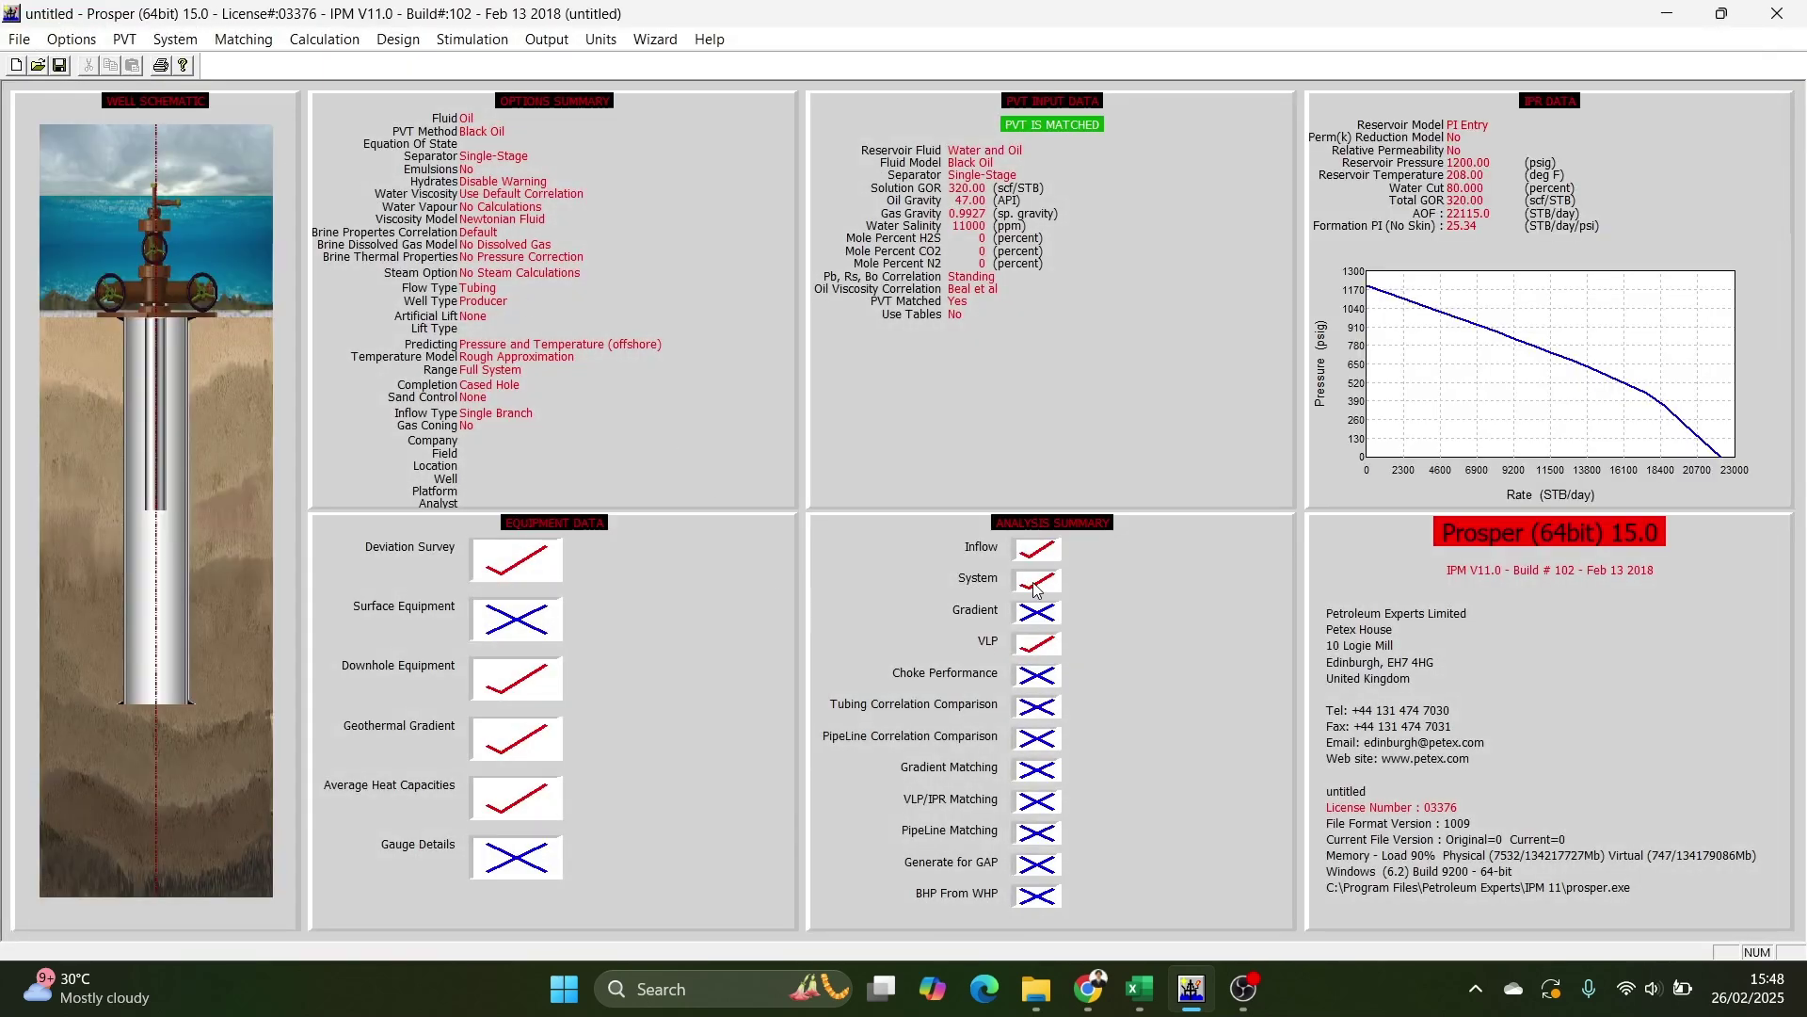
pyautogui.click(1035, 589)
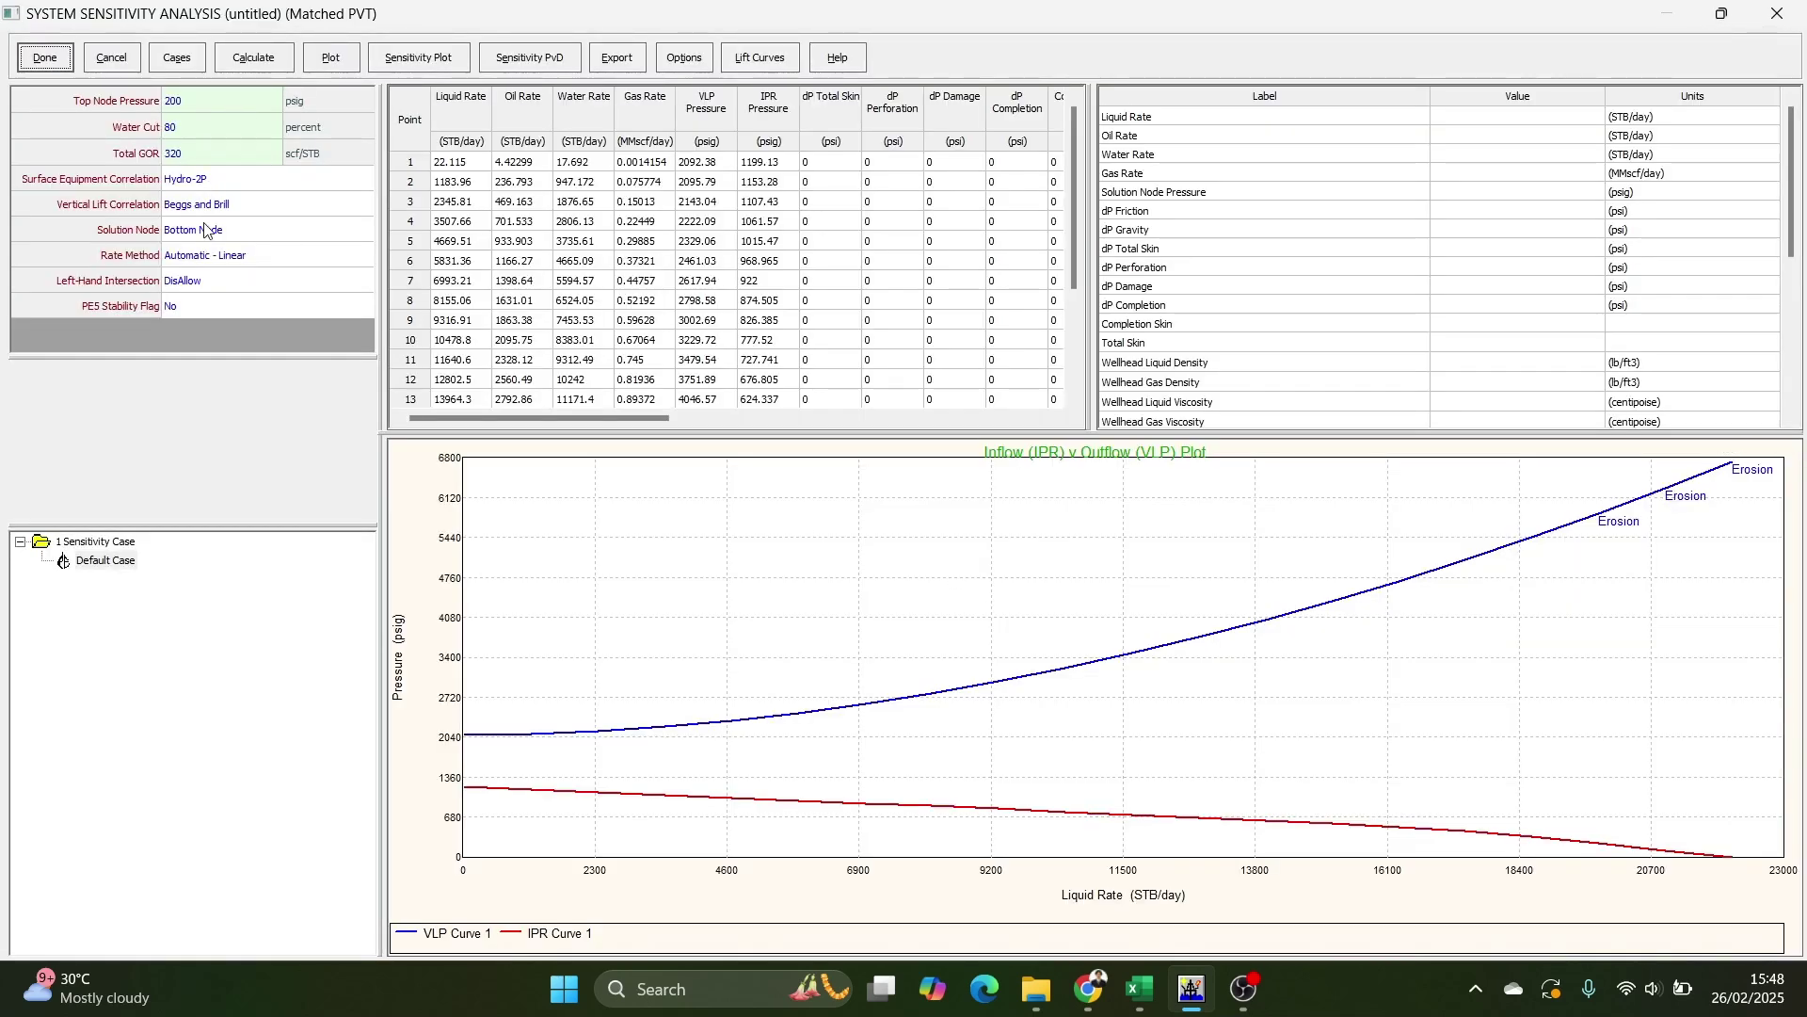
pyautogui.click(220, 213)
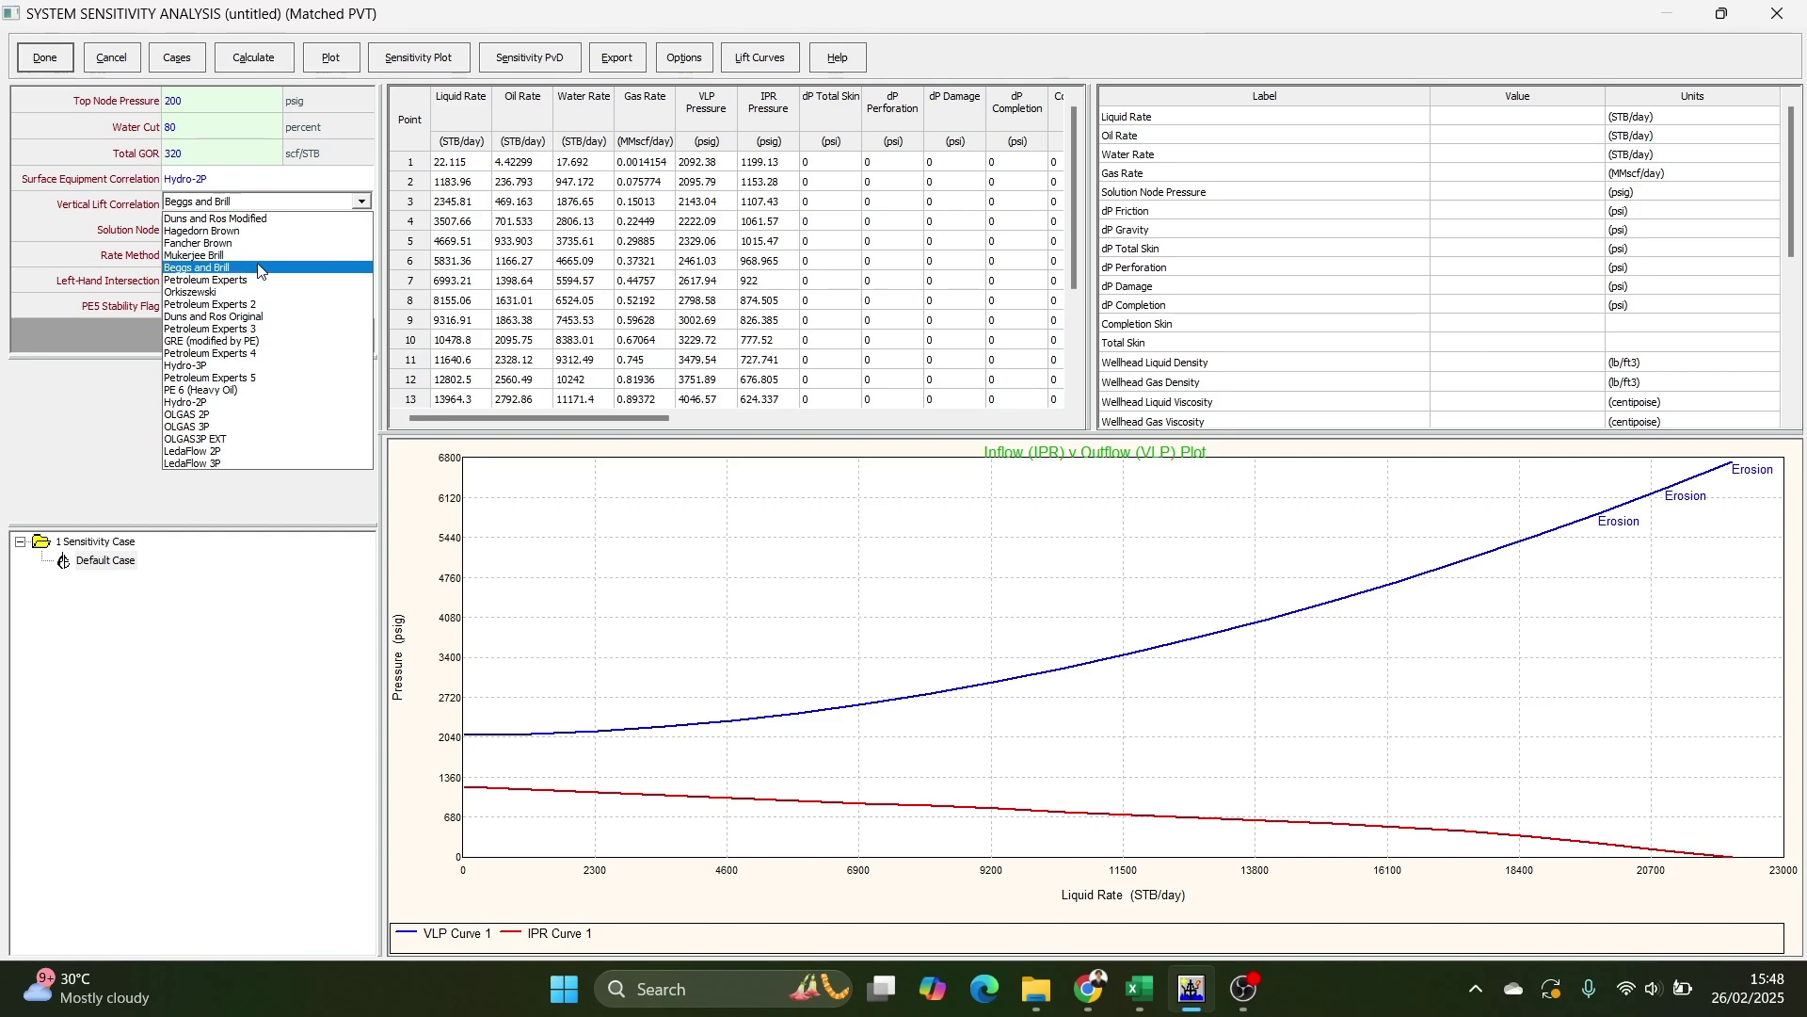
pyautogui.click(267, 182)
pyautogui.click(275, 56)
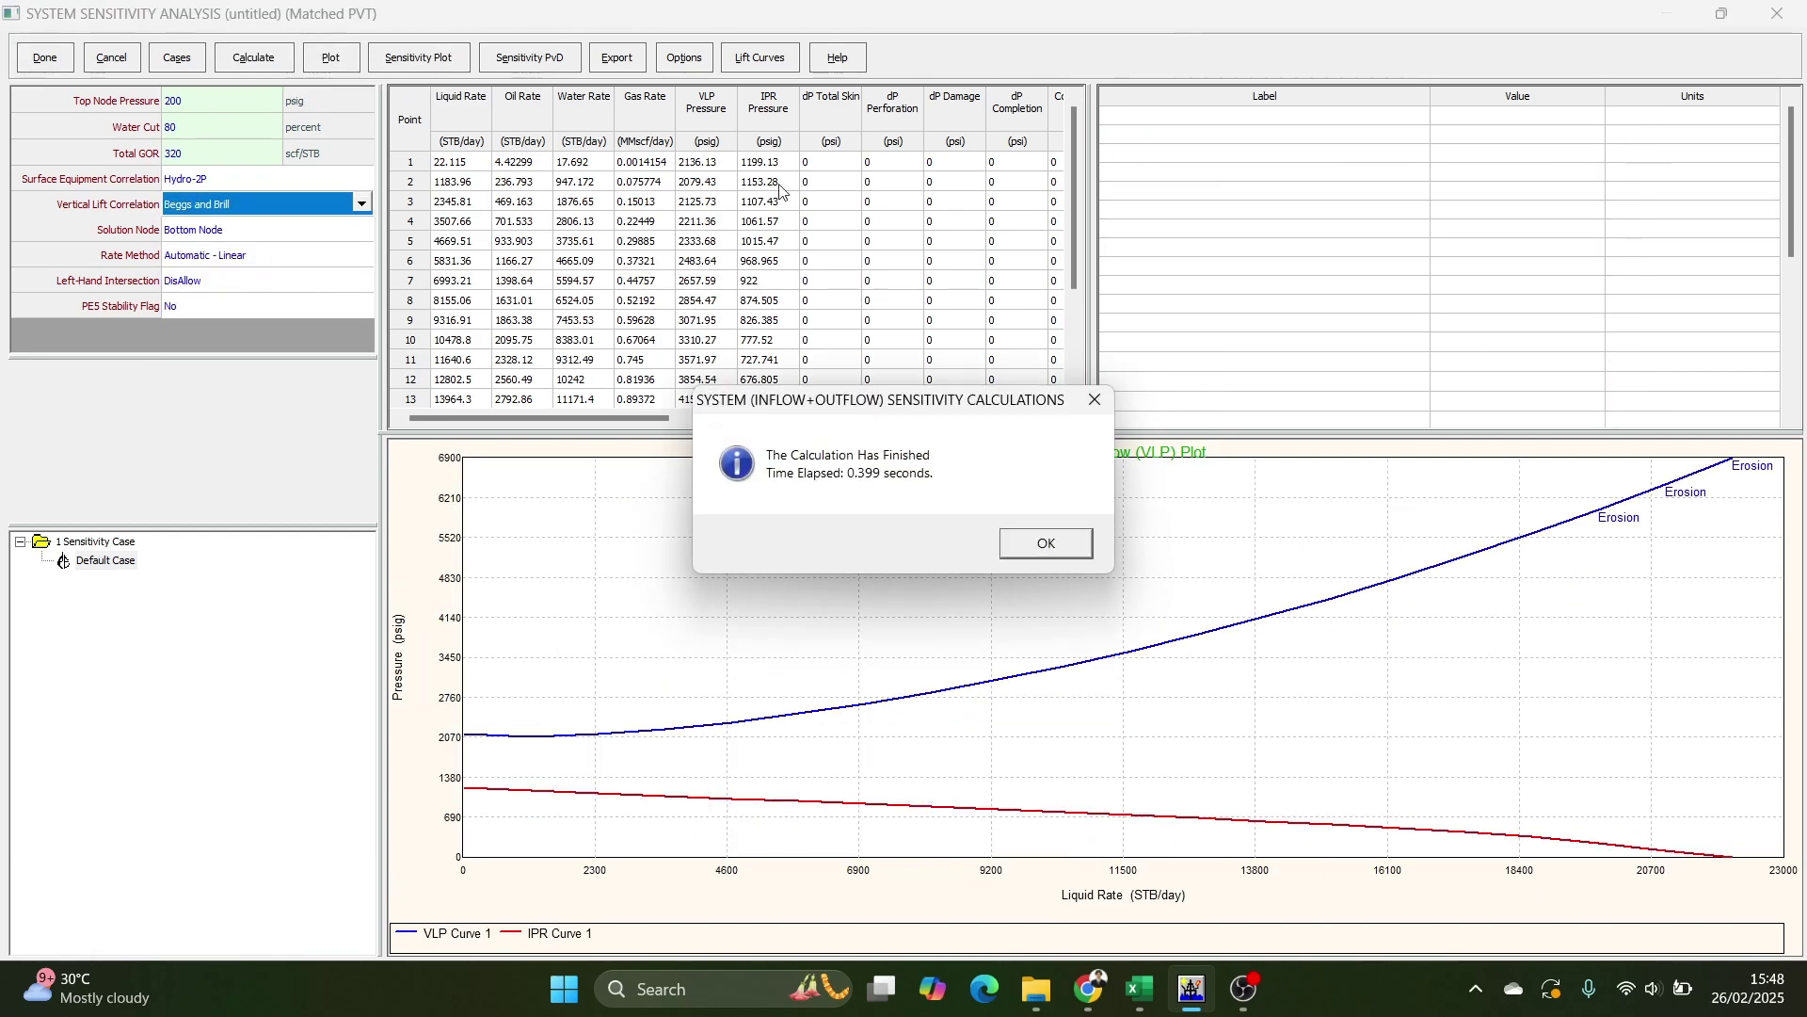
pyautogui.click(1043, 558)
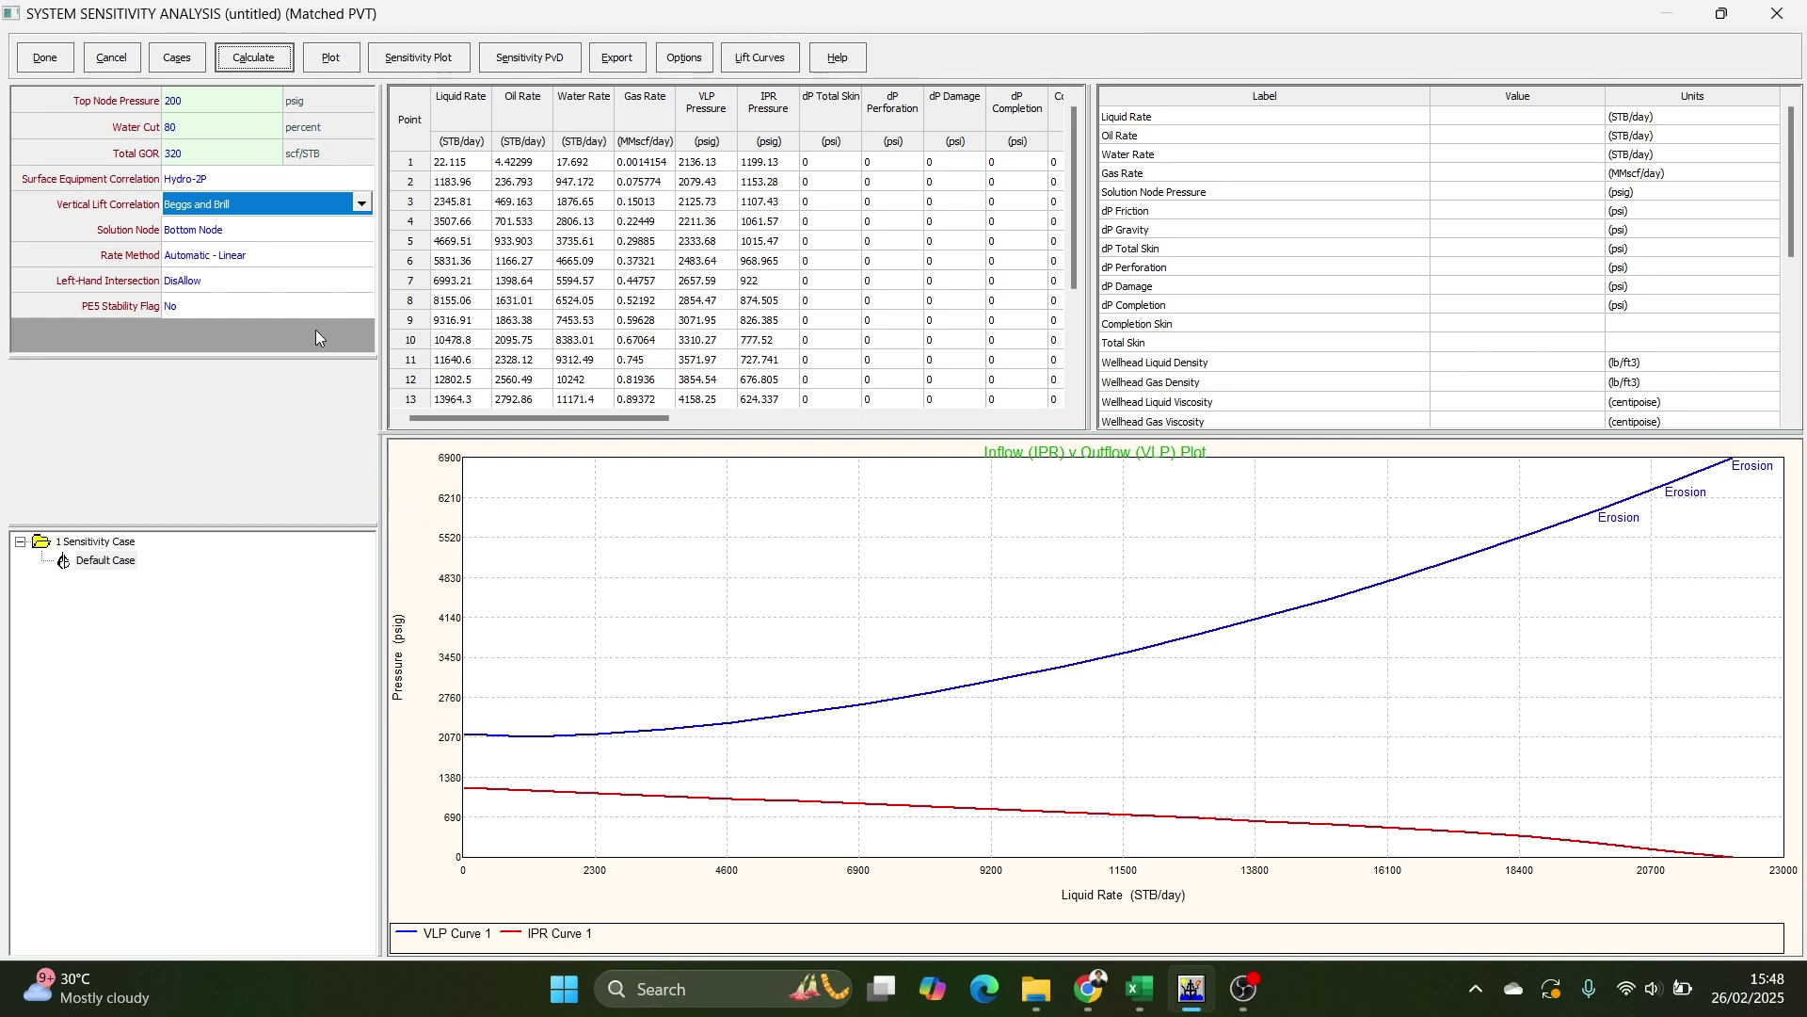
# Review the available vertical lift correlations without changing the selection, and accept the System analysis.
pyautogui.click(323, 210)
pyautogui.click(365, 208)
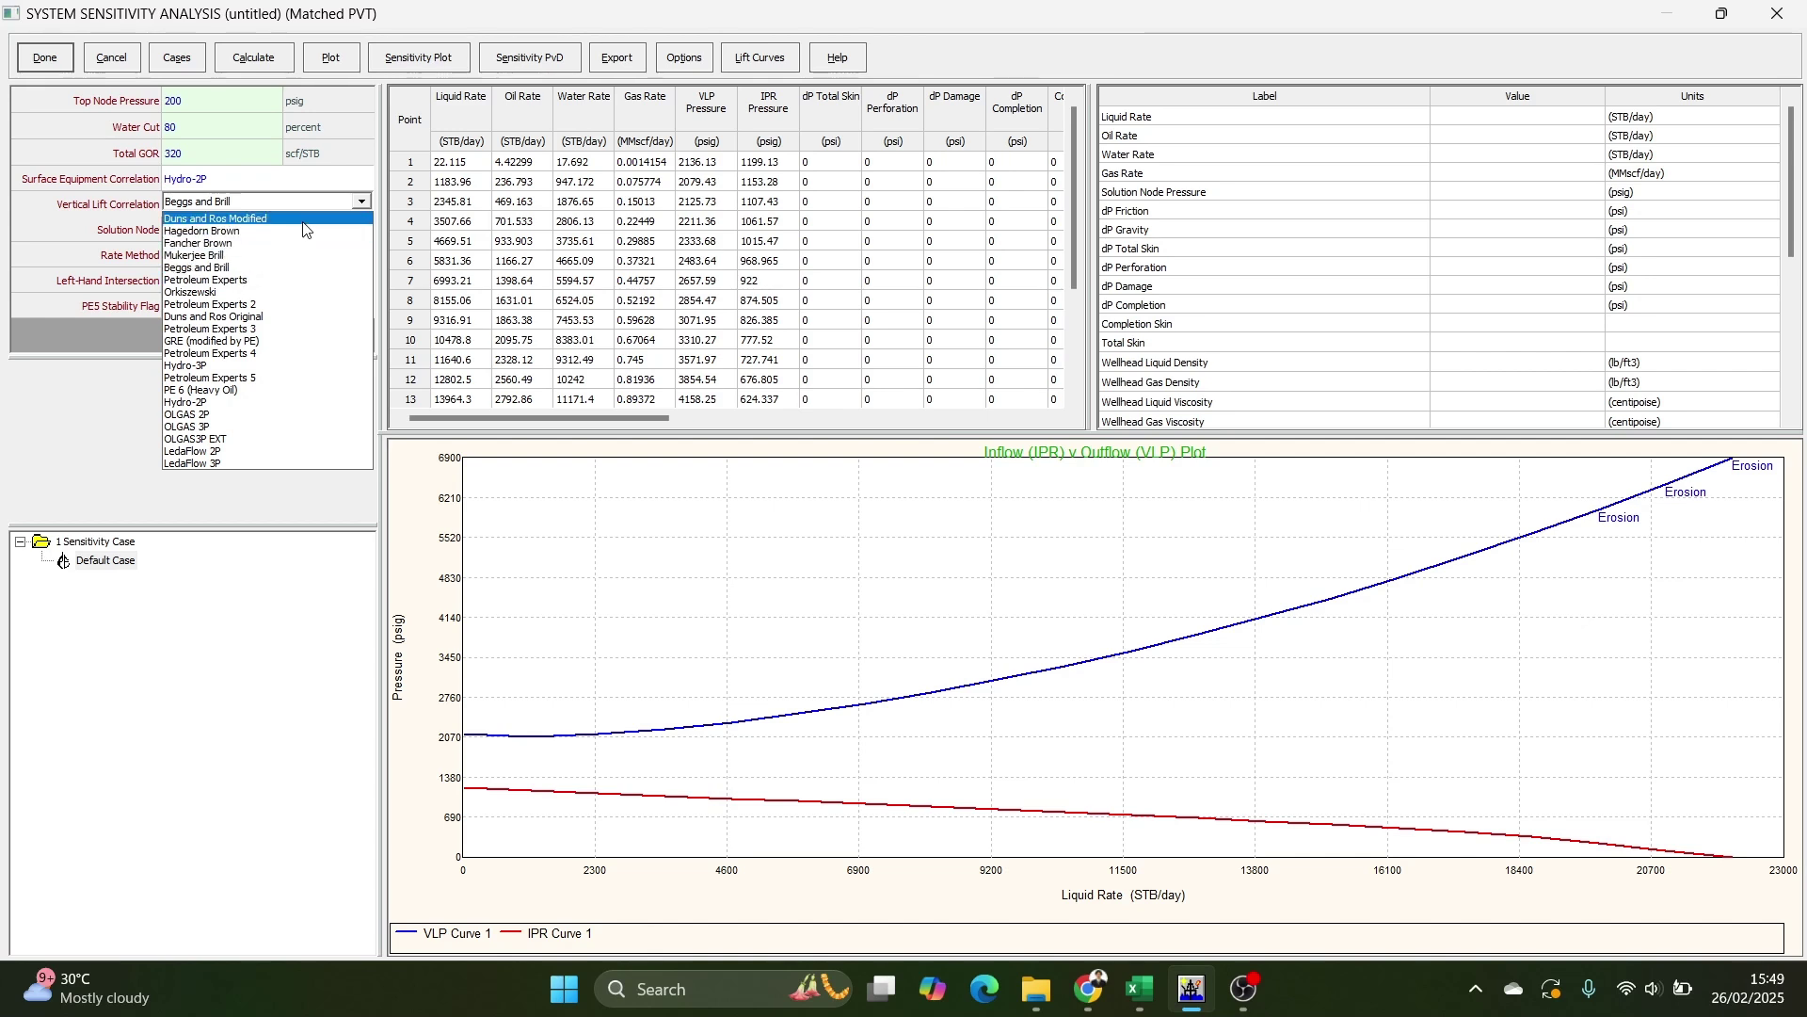
pyautogui.click(90, 471)
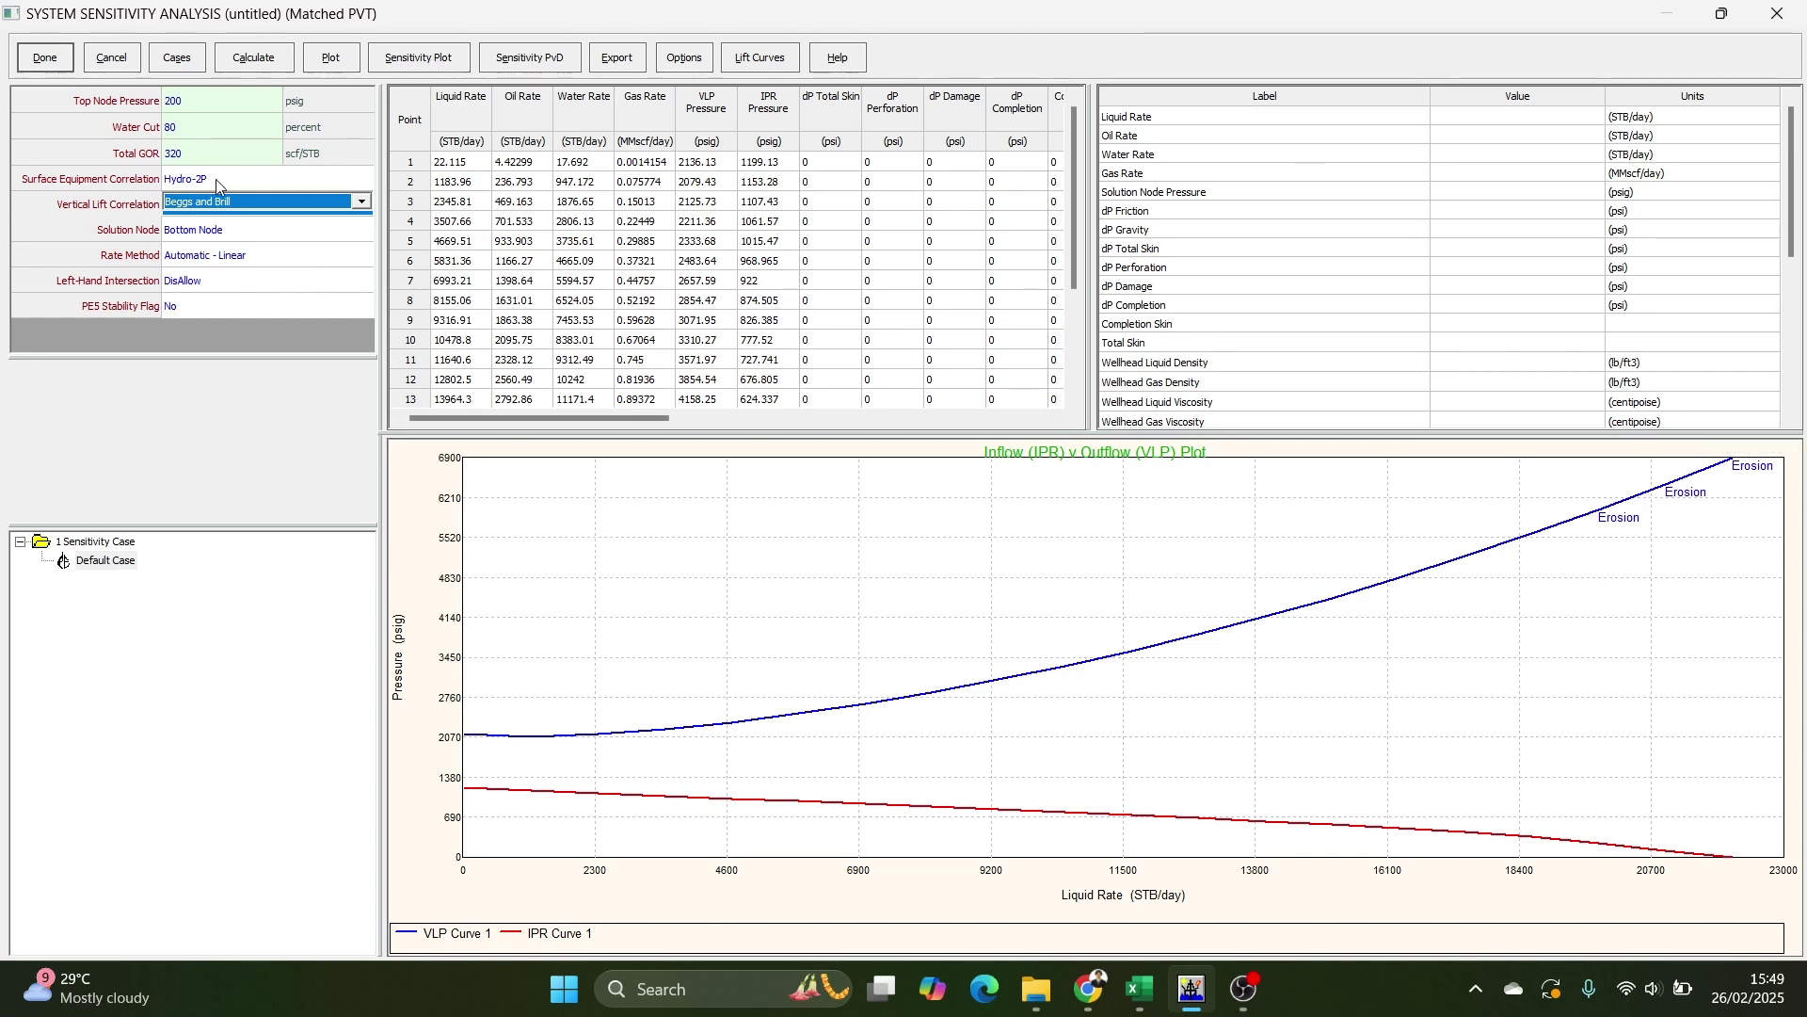
pyautogui.click(43, 68)
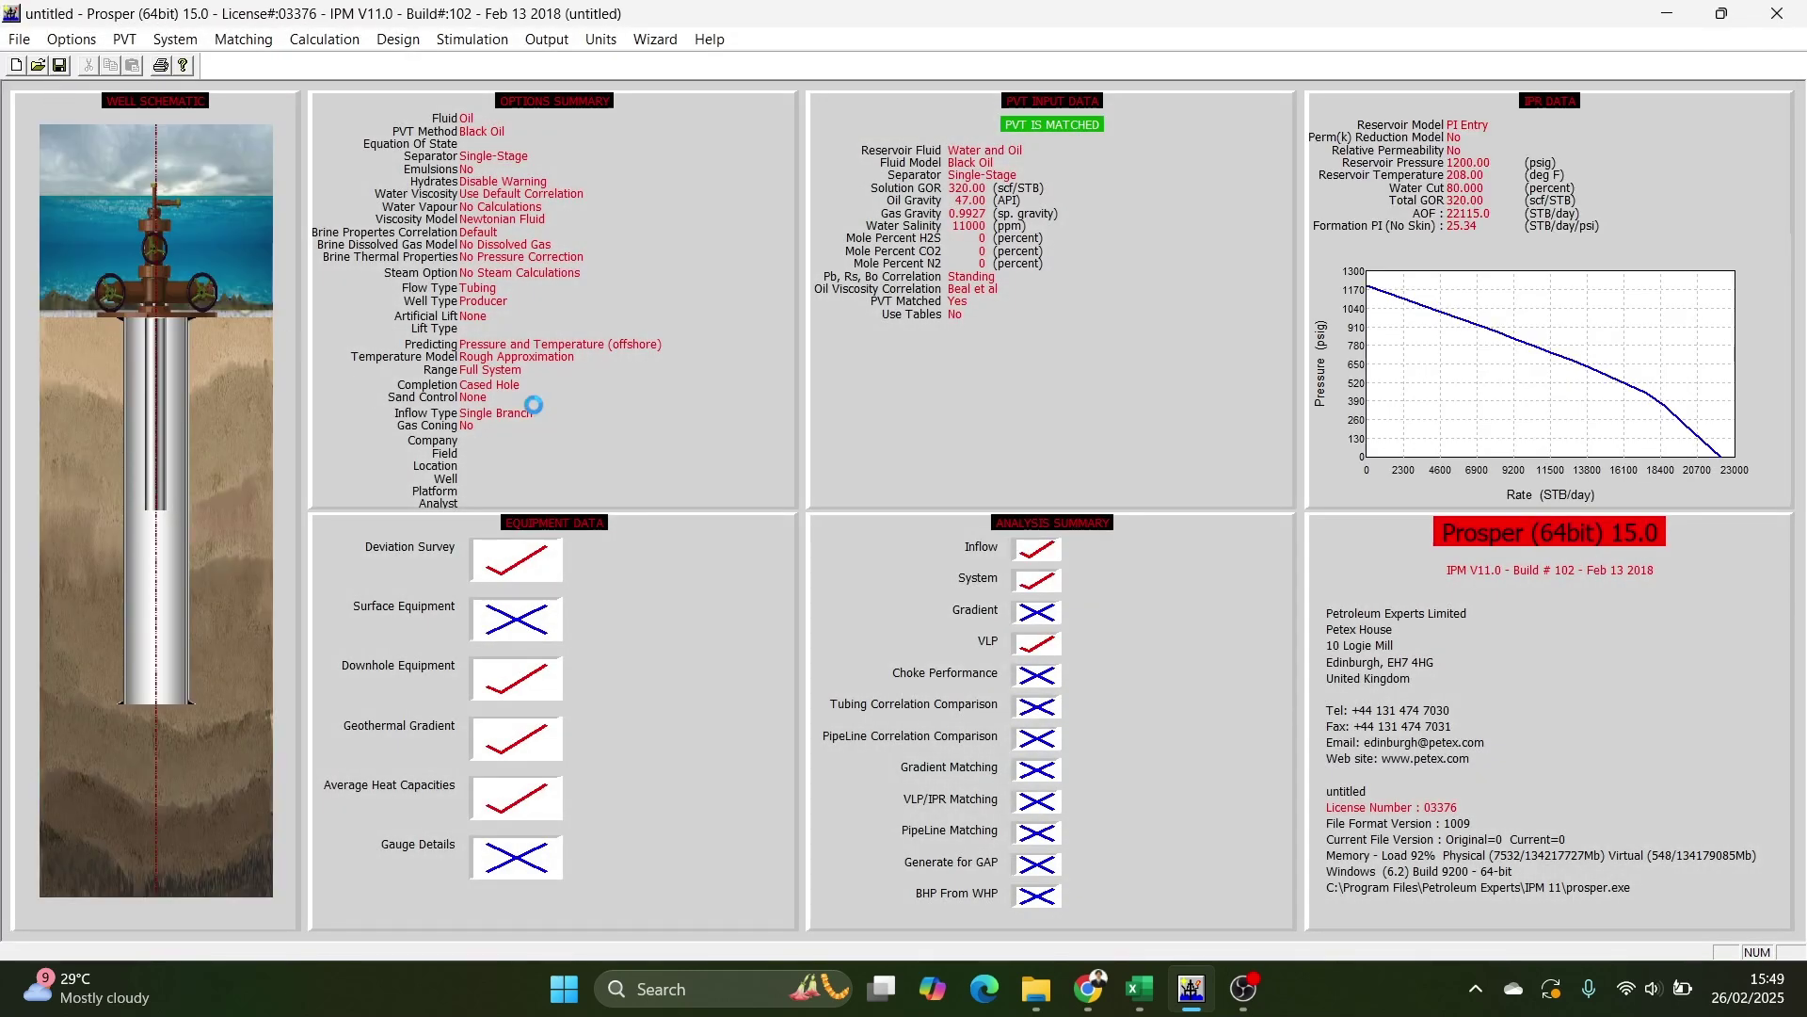
# Open the system summary, review the artificial lift methods and try Gas Lift (Continuous).
pyautogui.doubleClick(534, 405)
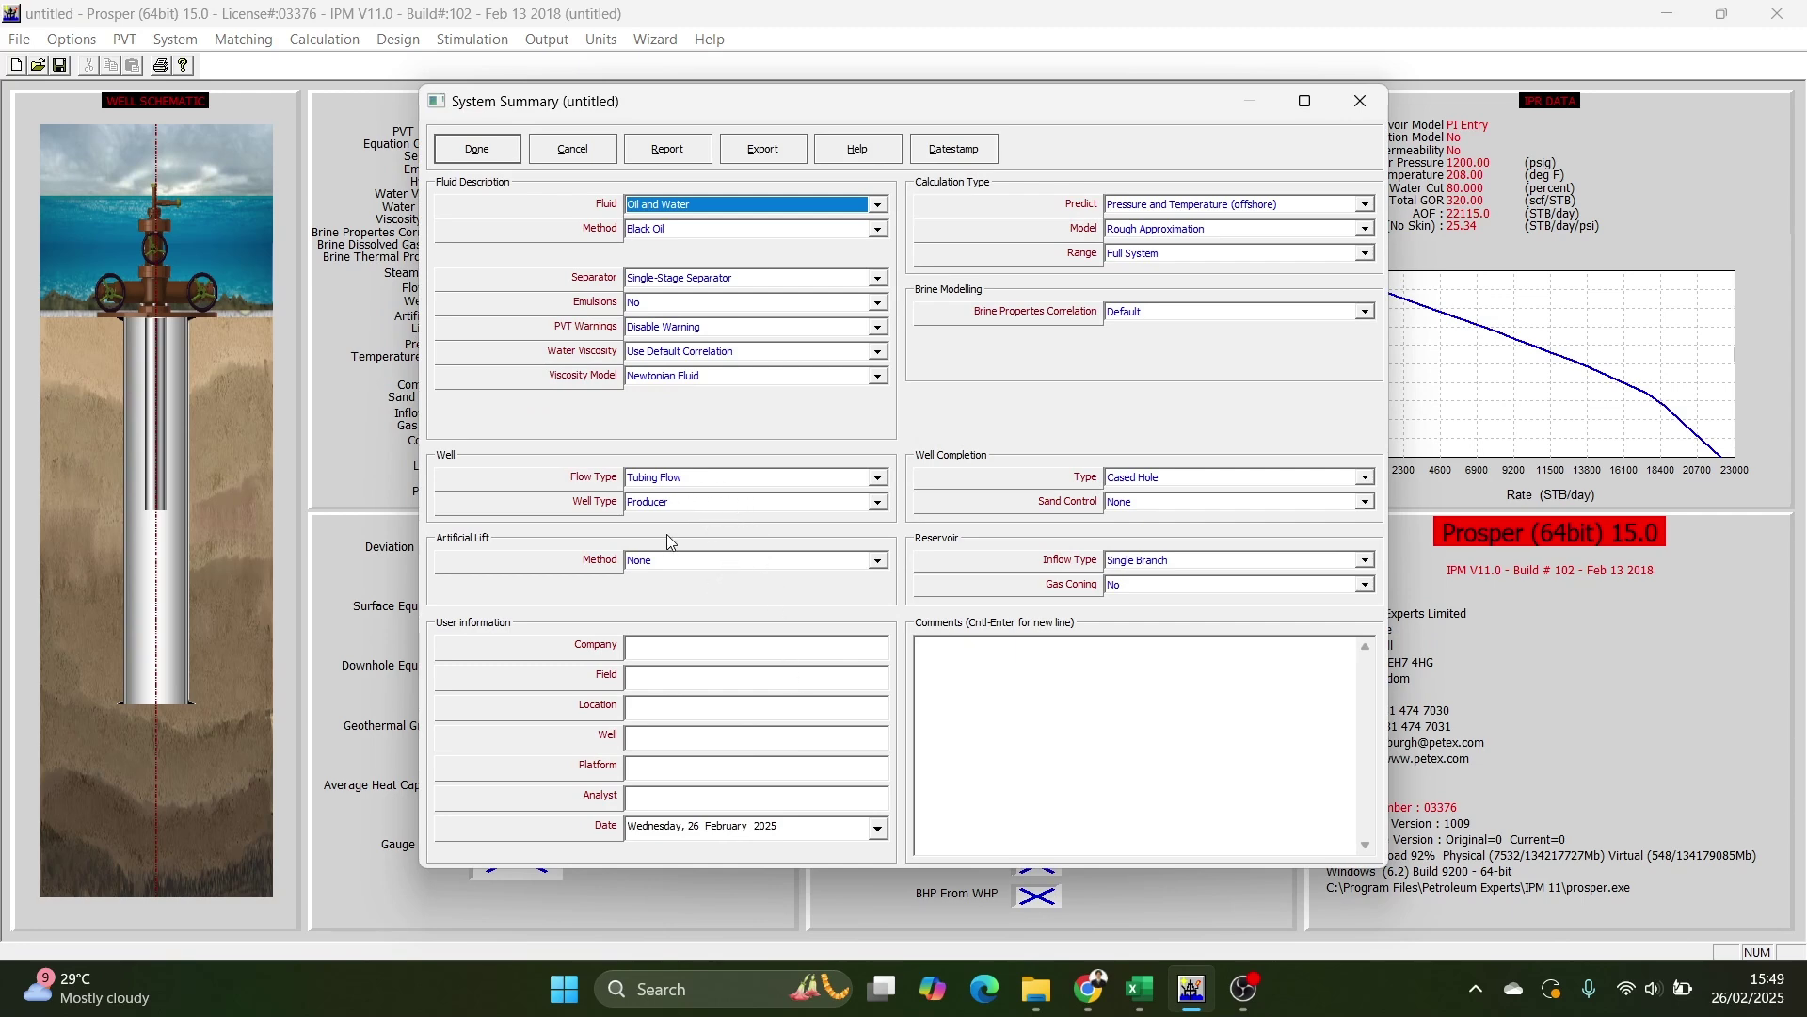
pyautogui.click(664, 562)
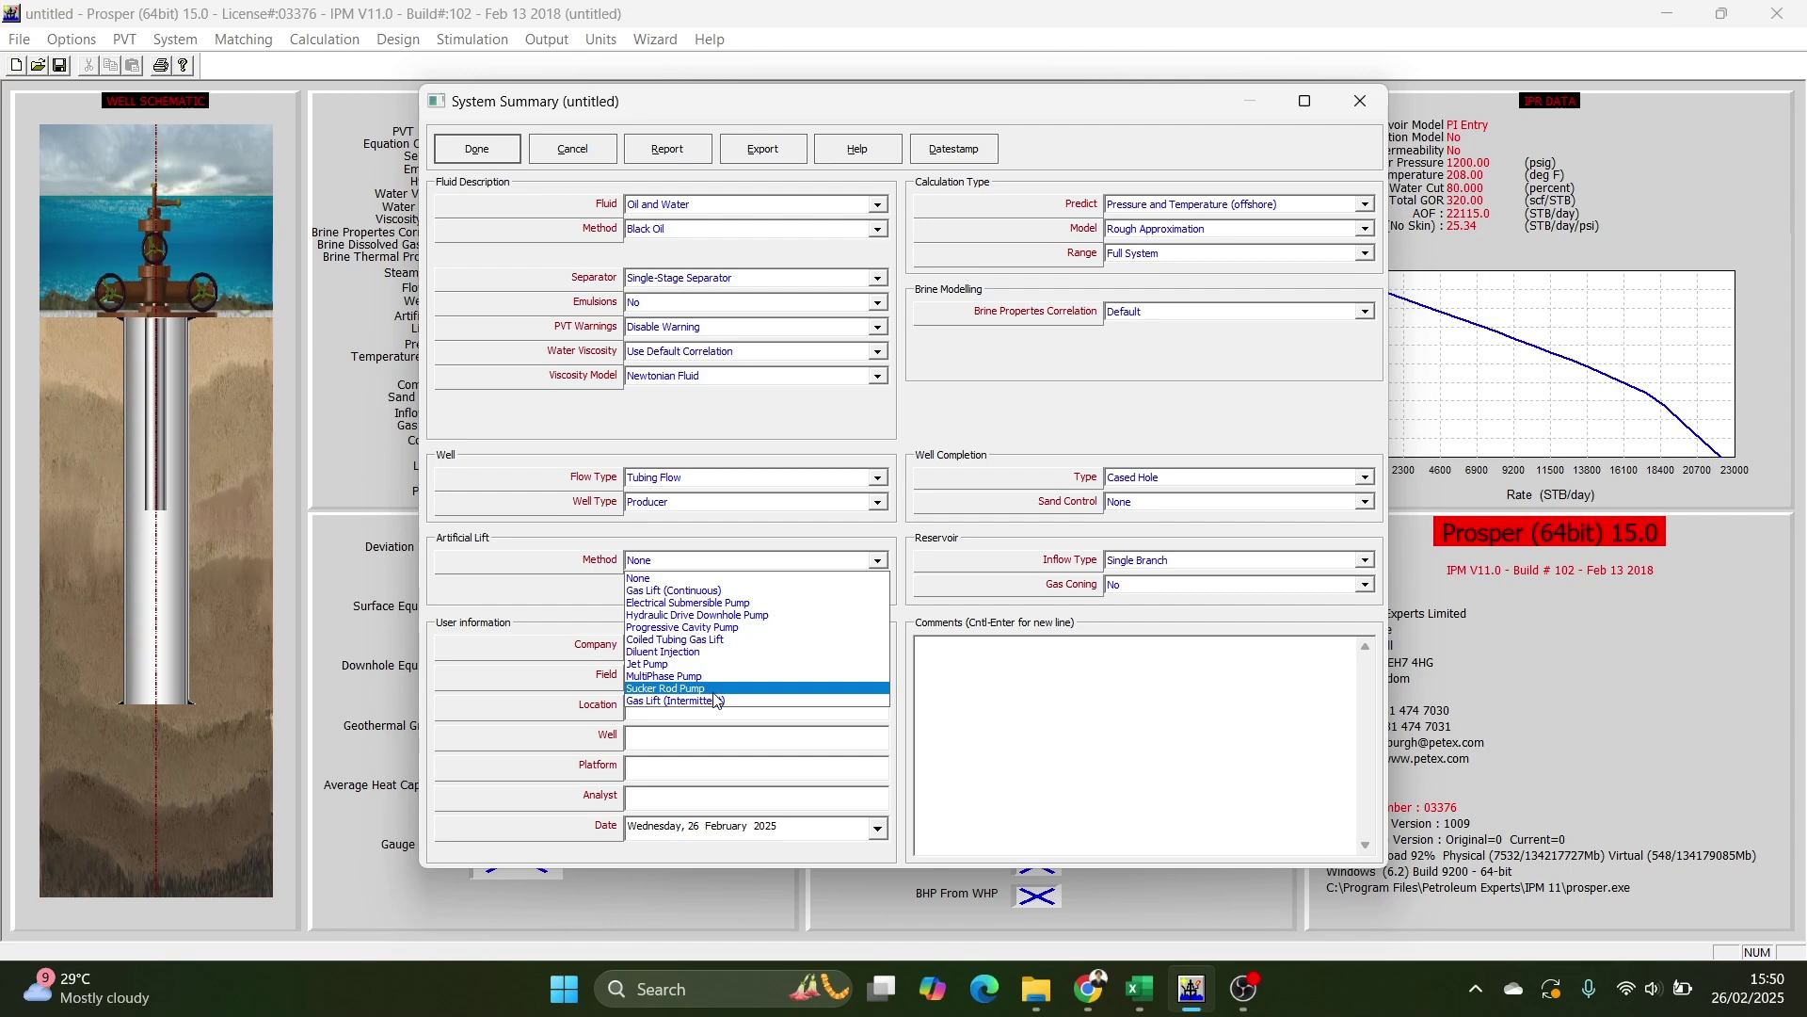
pyautogui.click(762, 591)
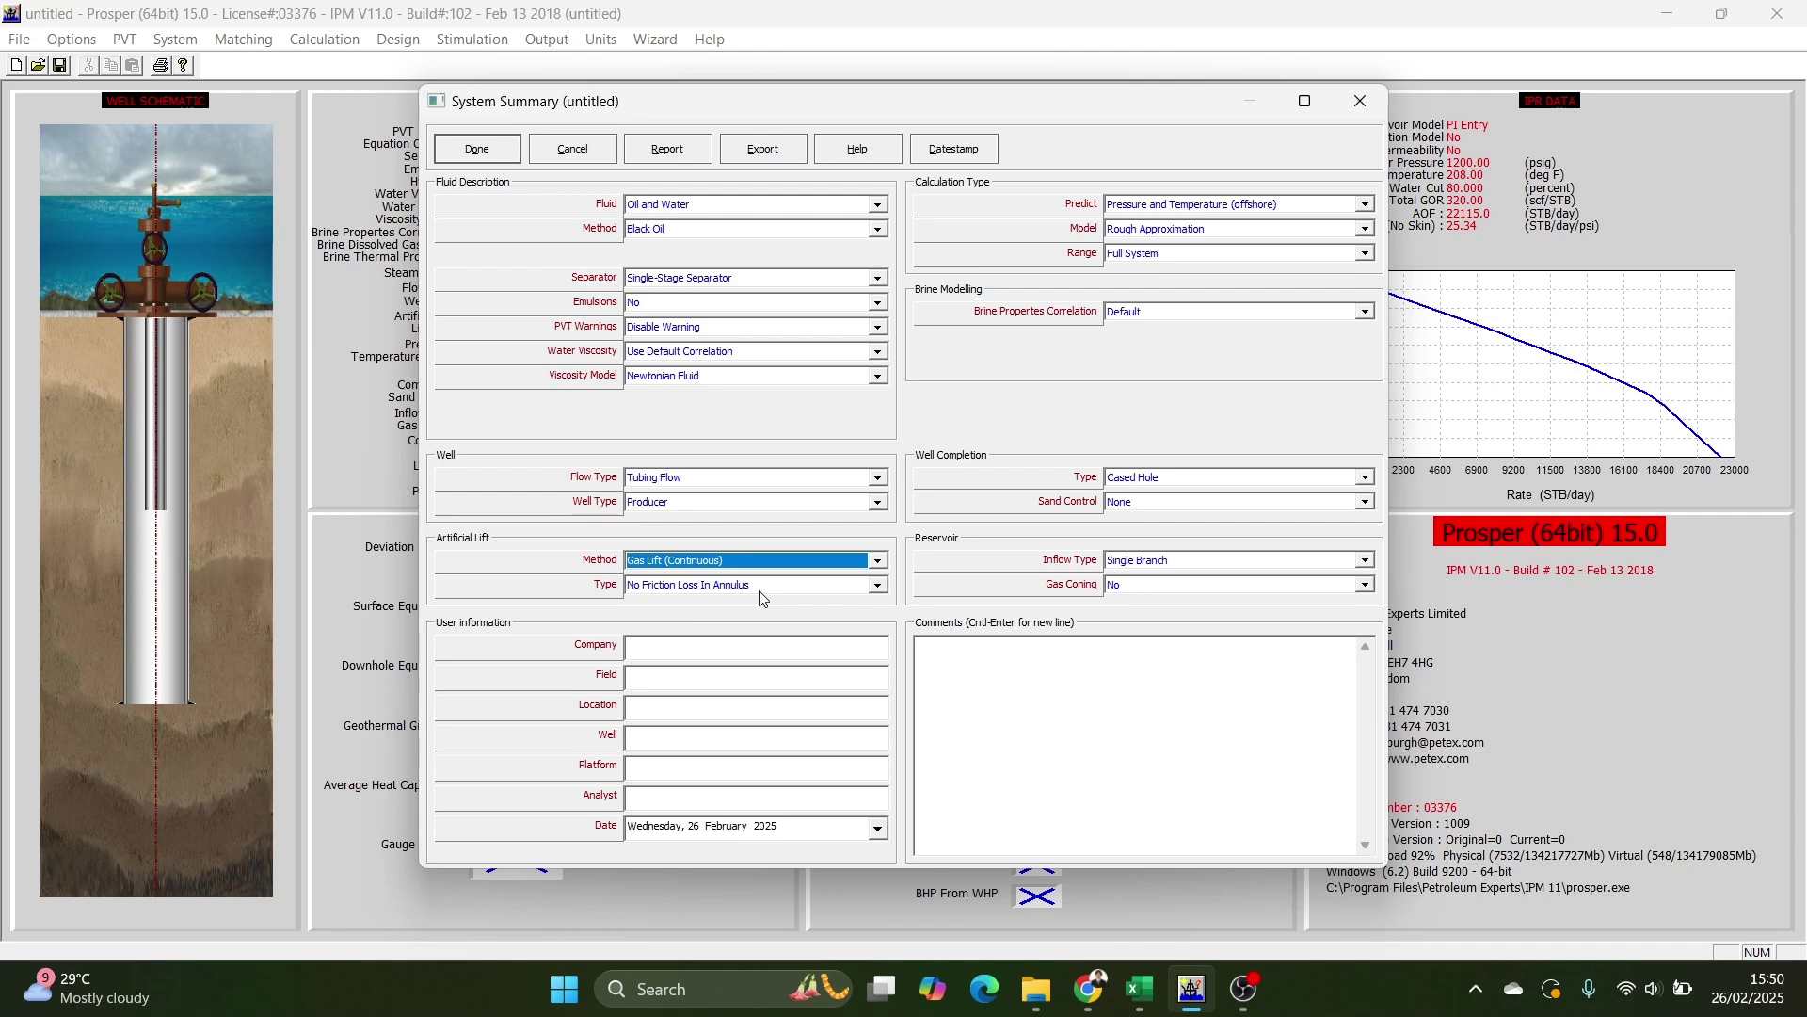
pyautogui.click(789, 563)
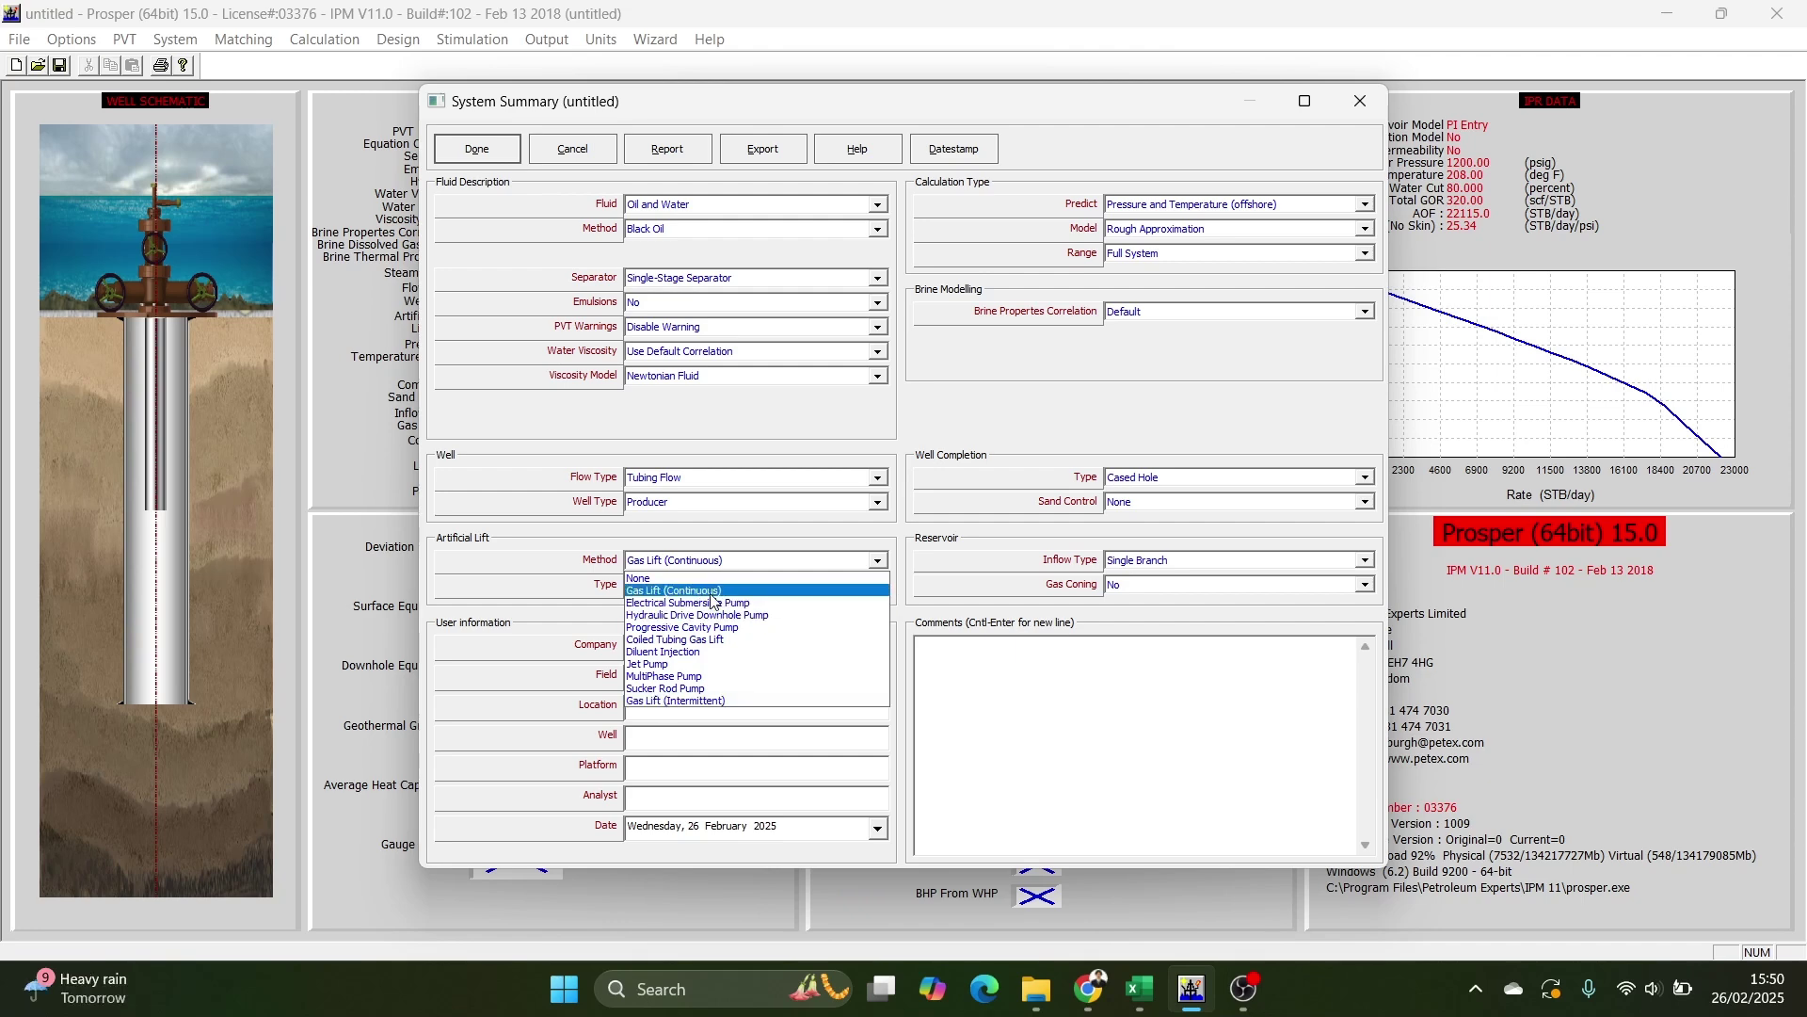
pyautogui.click(501, 158)
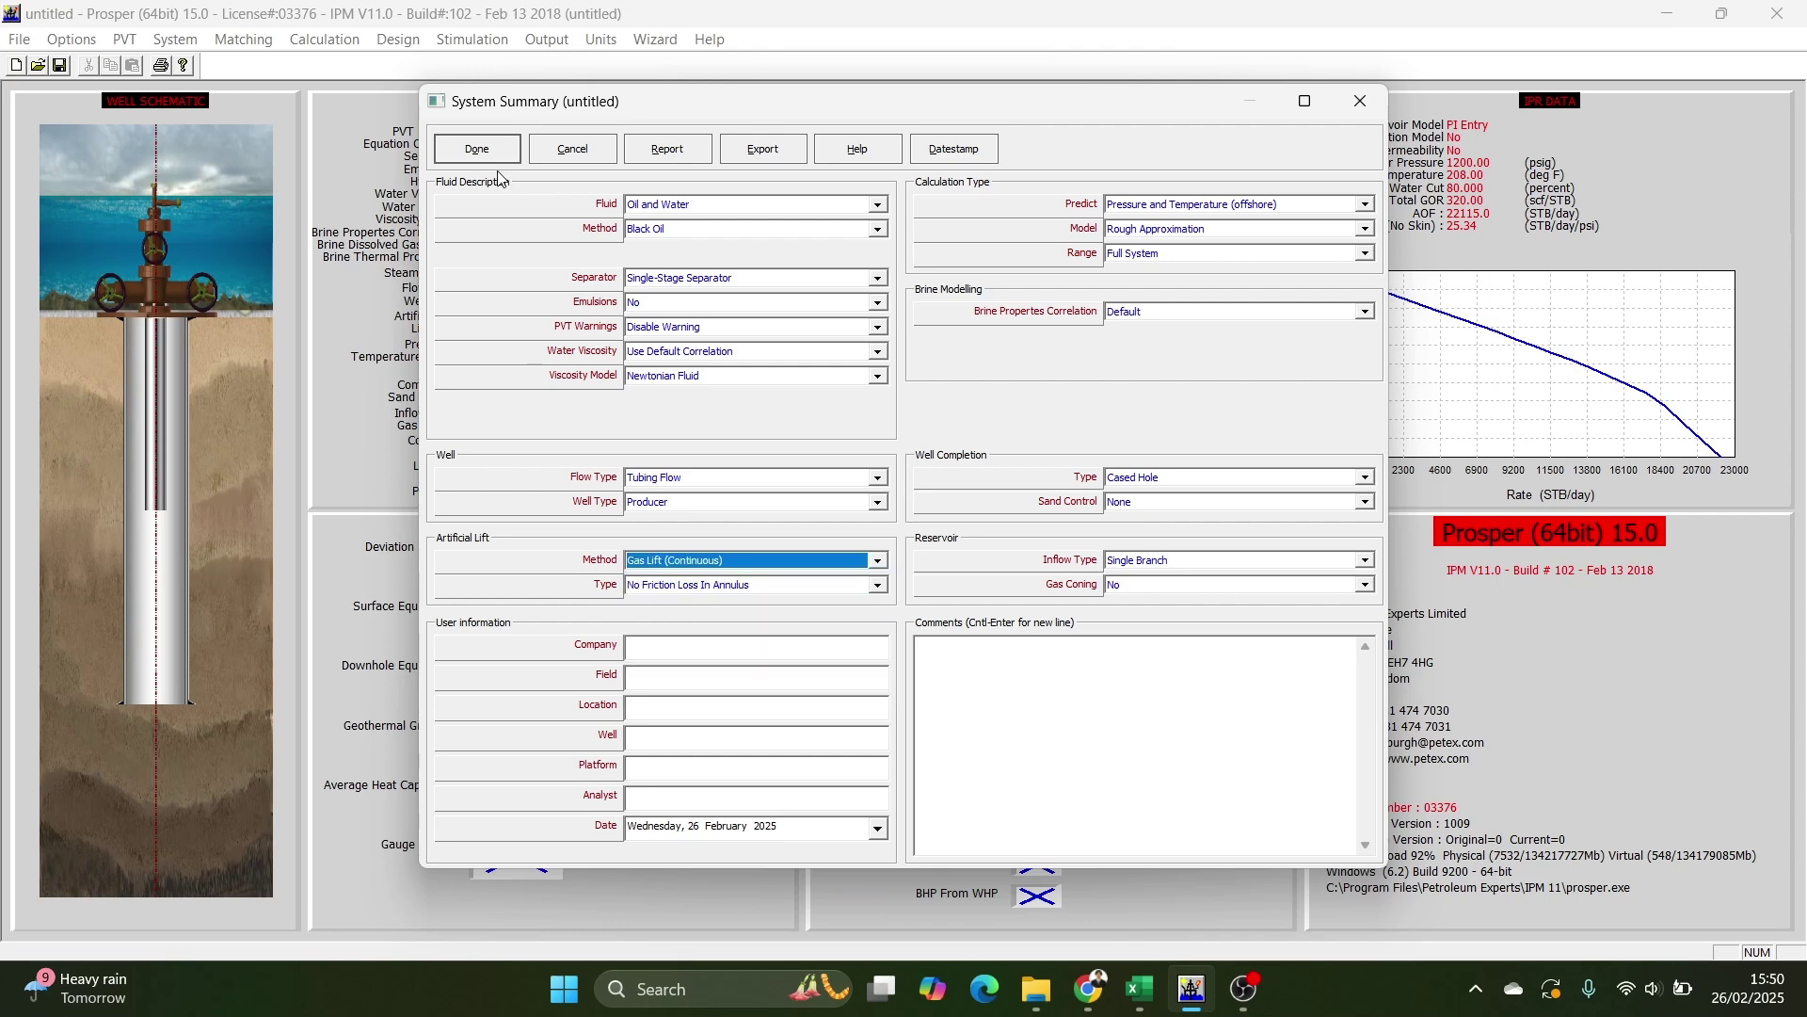
# Set the artificial lift method back to None and accept the system summary.
pyautogui.click(740, 561)
pyautogui.click(731, 579)
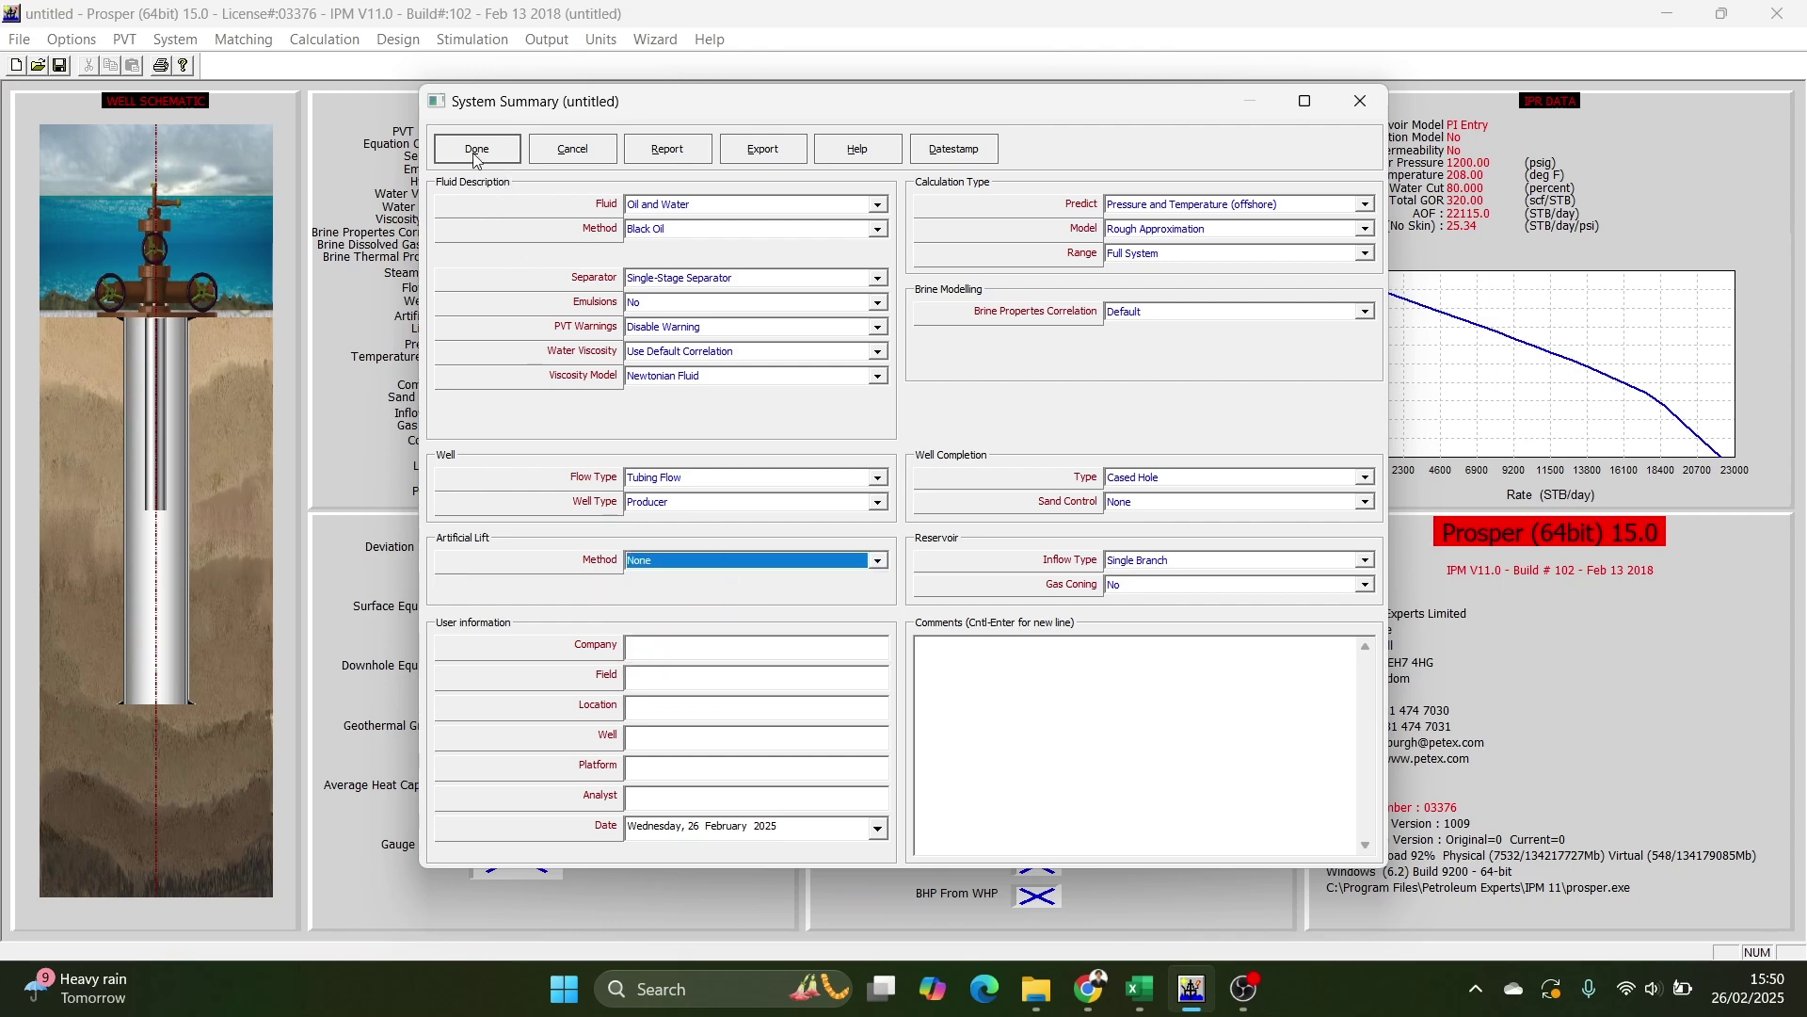
pyautogui.click(477, 151)
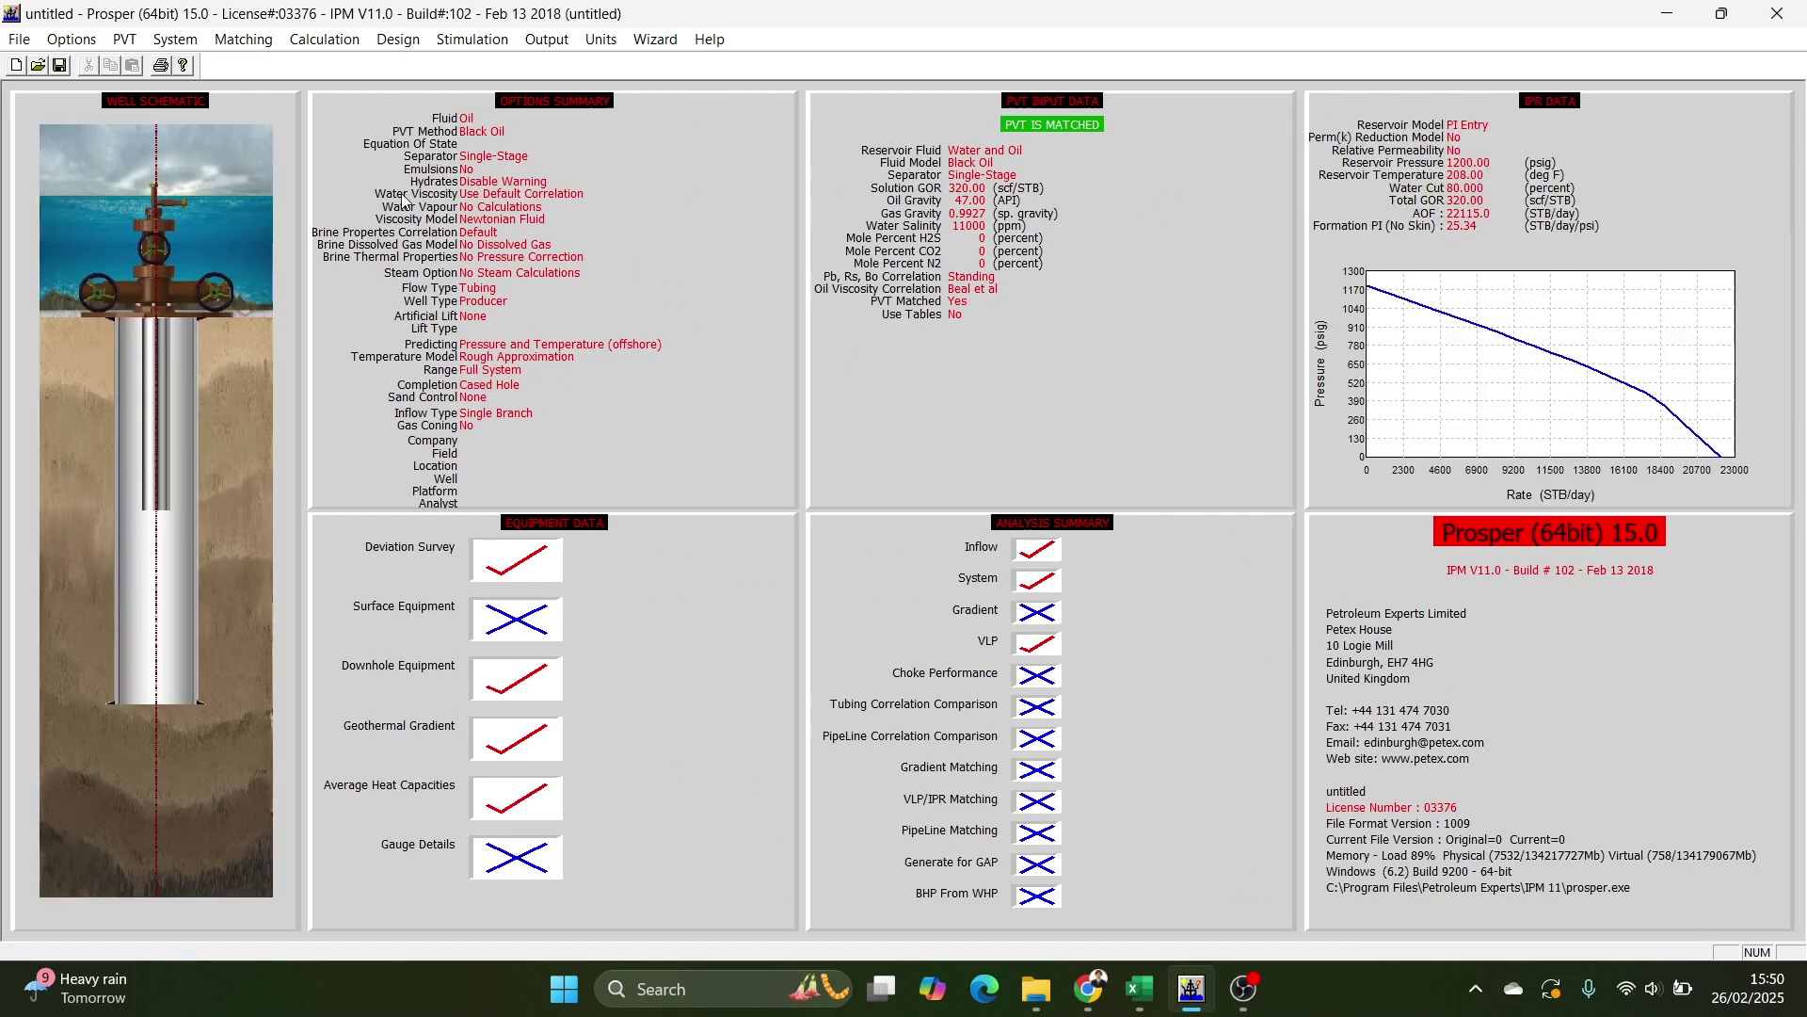